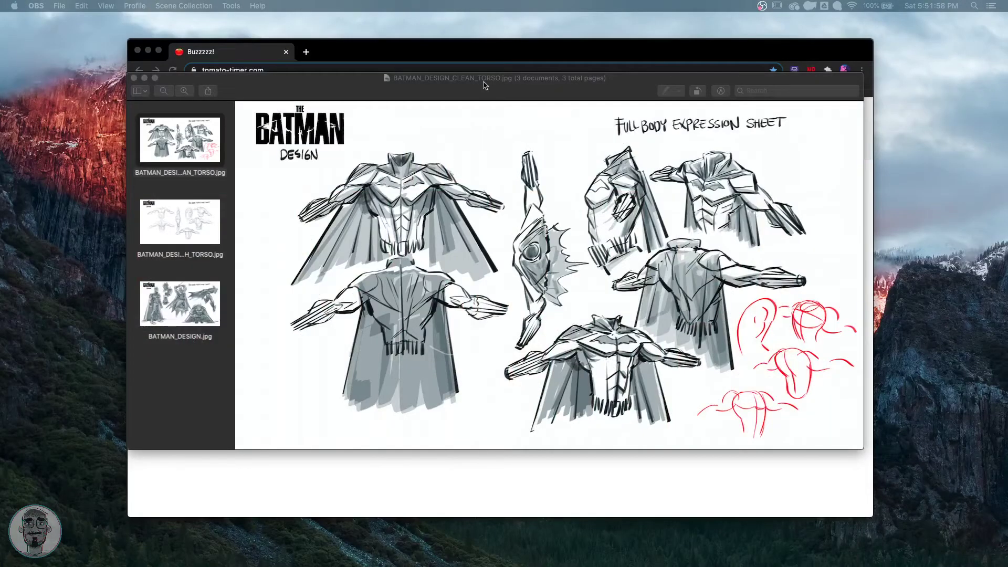
# Enlarge the Preview window and view the rough torso sheet and the full-body Batman design sheet.
pyautogui.moveTo(484, 85); pyautogui.dragTo(409, 39)
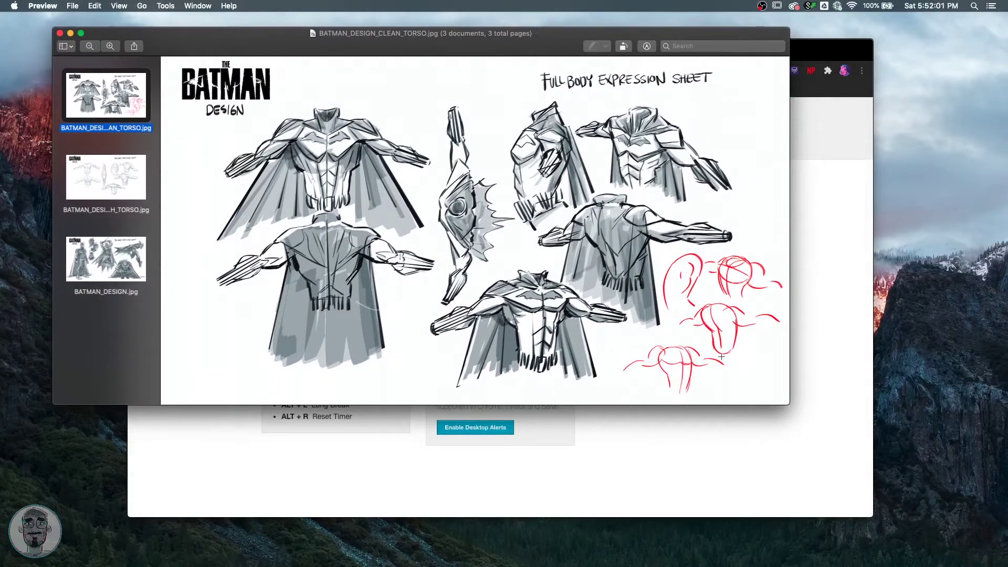
pyautogui.moveTo(786, 401)
pyautogui.mouseDown()
pyautogui.moveTo(851, 450)
pyautogui.moveTo(943, 482)
pyautogui.mouseUp()
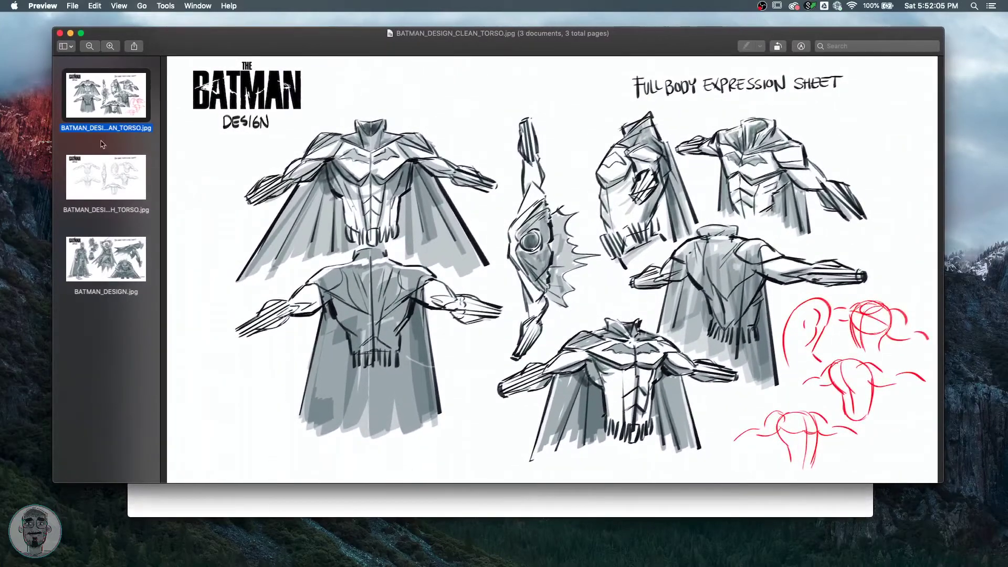
pyautogui.click(115, 175)
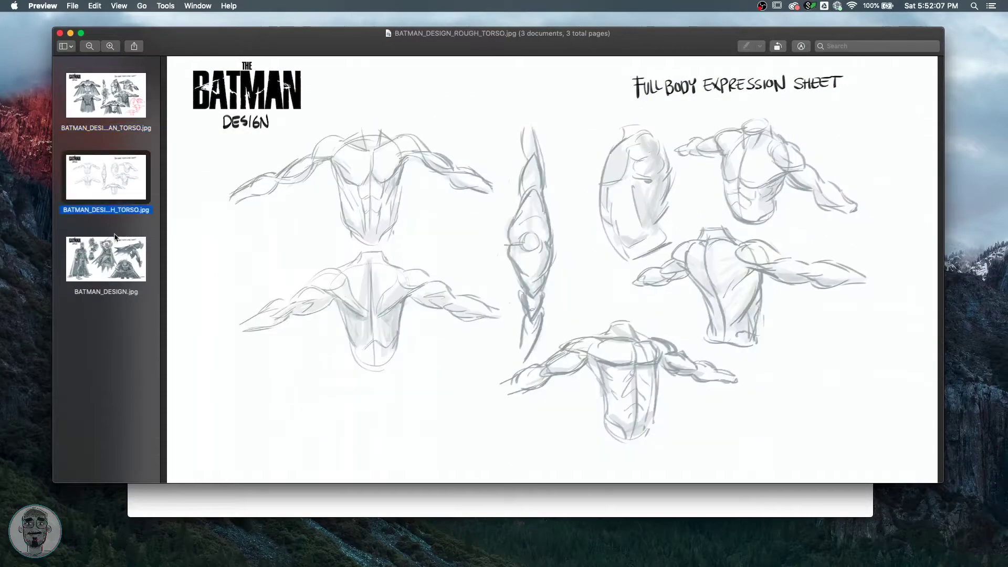
pyautogui.click(114, 249)
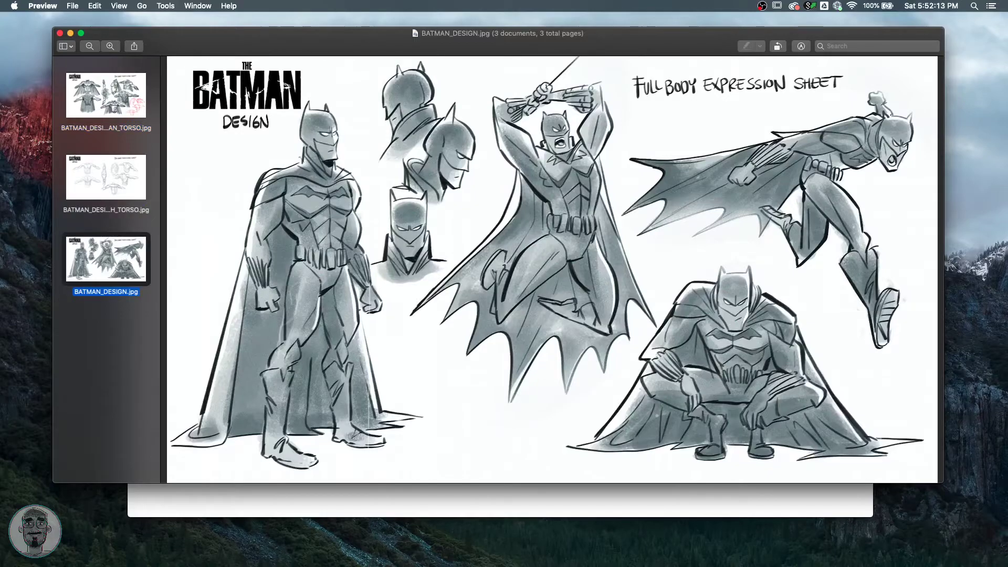
# Switch to Photoshop and review the opening storyboard frames by stepping through the layer comps from the title to Layer Comp 3.
pyautogui.press('super+Tab')
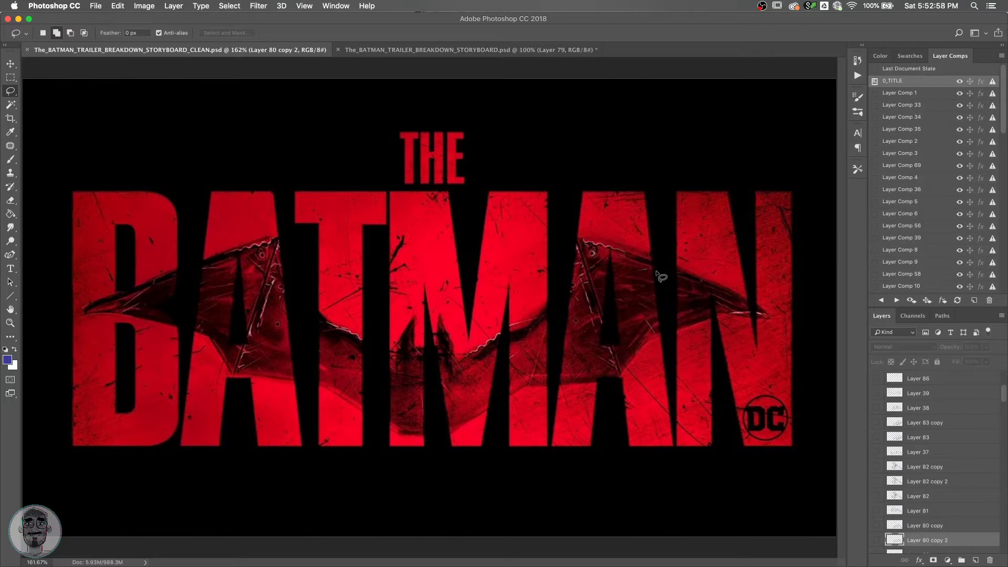
pyautogui.click(896, 300)
pyautogui.click(895, 300)
pyautogui.click(896, 300)
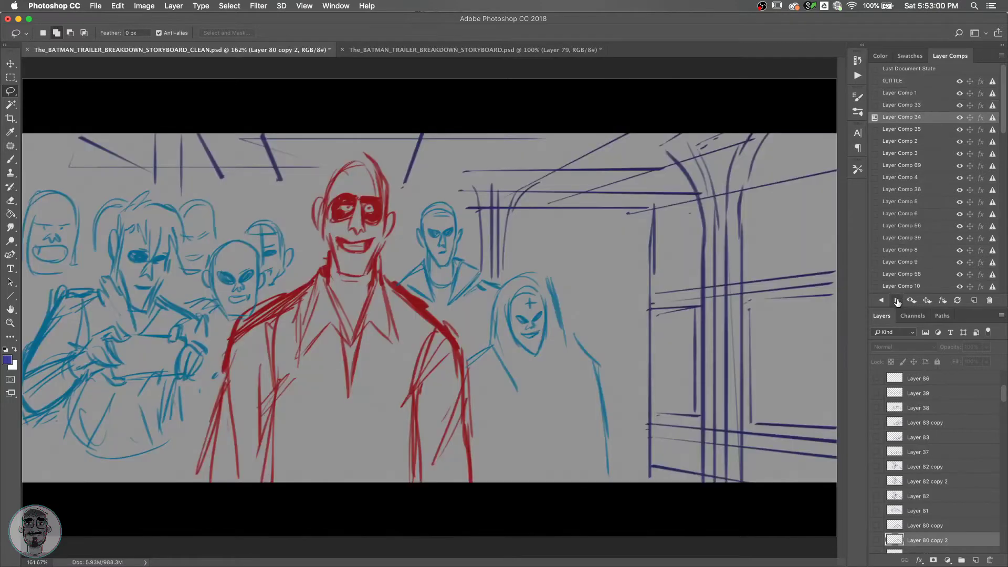
pyautogui.click(895, 300)
pyautogui.click(896, 300)
pyautogui.click(894, 300)
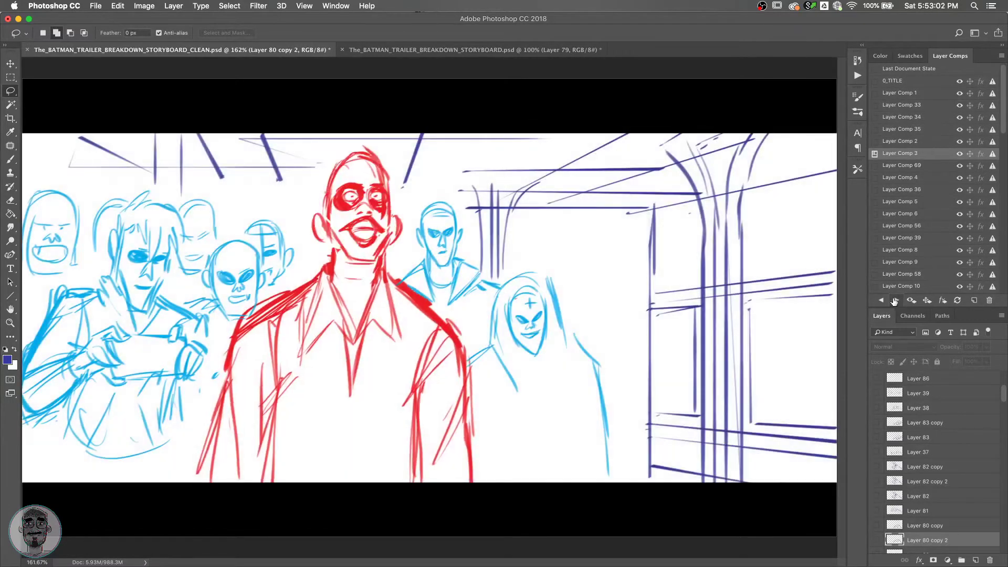
pyautogui.click(880, 300)
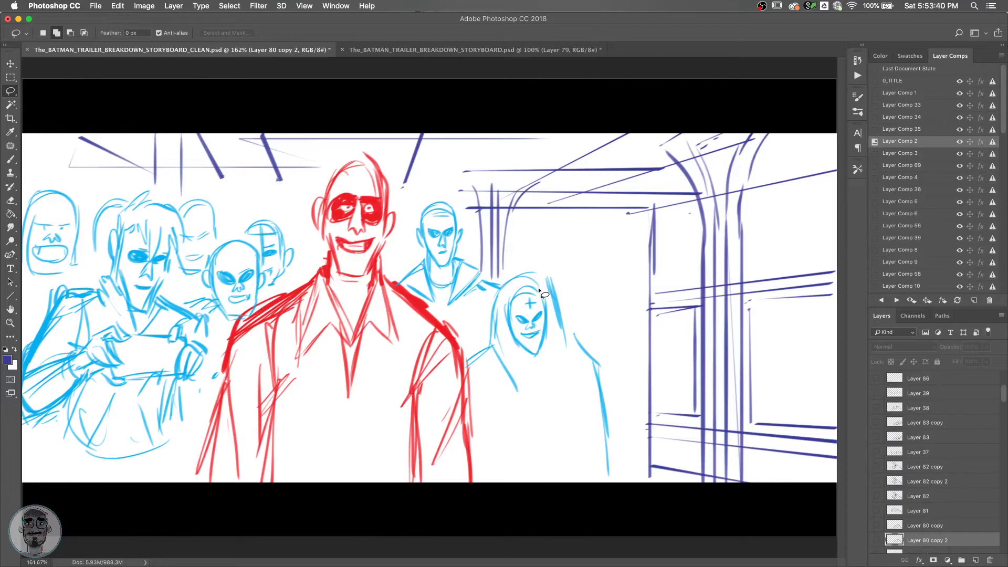
# Review the fight sequence by stepping forward through the storyboard's layer comps up to Layer Comp 19.
pyautogui.click(896, 299)
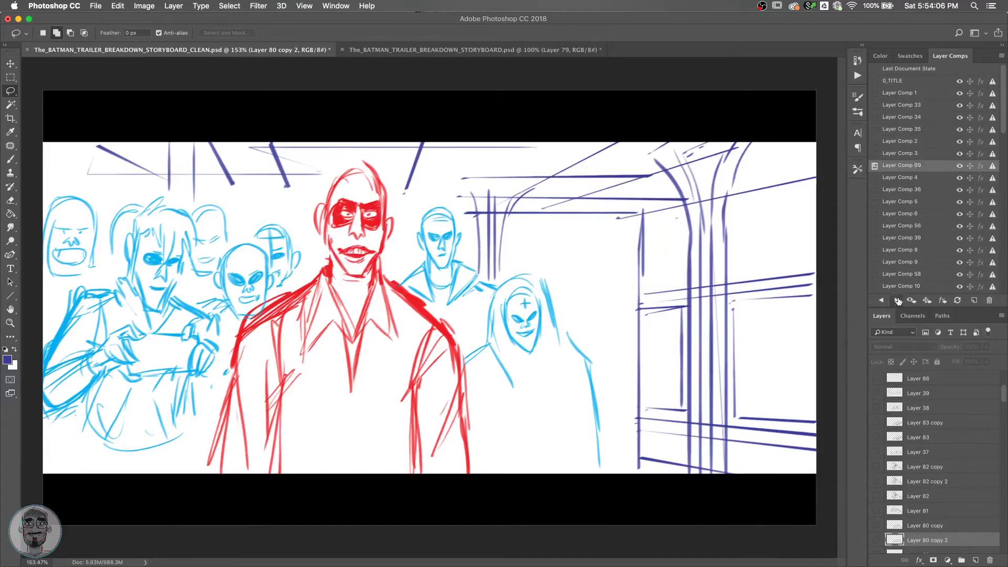
pyautogui.click(896, 299)
pyautogui.click(896, 300)
pyautogui.click(896, 300)
pyautogui.click(895, 300)
pyautogui.click(897, 300)
pyautogui.click(897, 300)
pyautogui.click(897, 300)
pyautogui.click(897, 300)
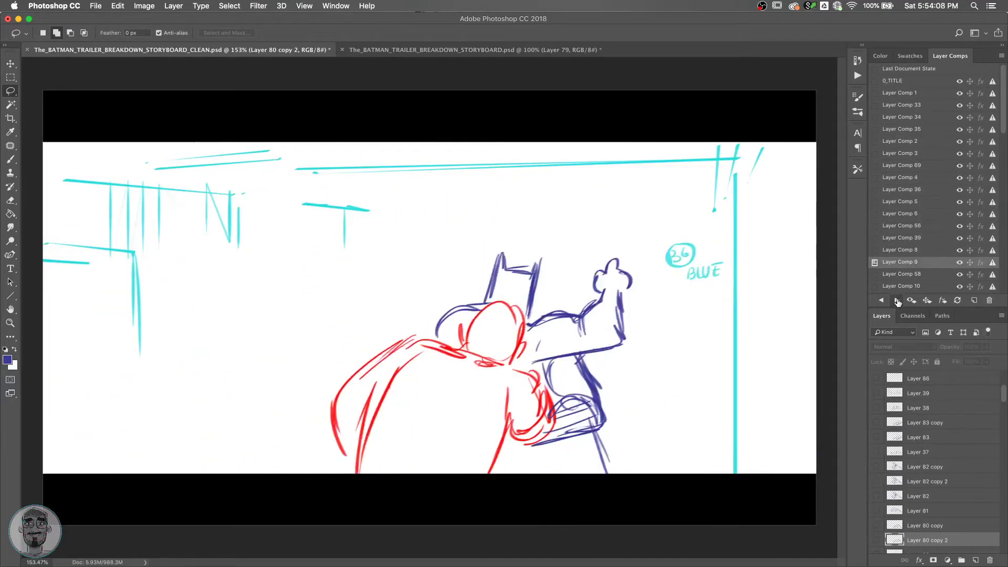
pyautogui.click(897, 300)
pyautogui.click(896, 301)
pyautogui.click(897, 300)
pyautogui.click(897, 300)
pyautogui.click(897, 300)
pyautogui.click(897, 300)
pyautogui.click(897, 300)
pyautogui.click(897, 300)
pyautogui.click(897, 300)
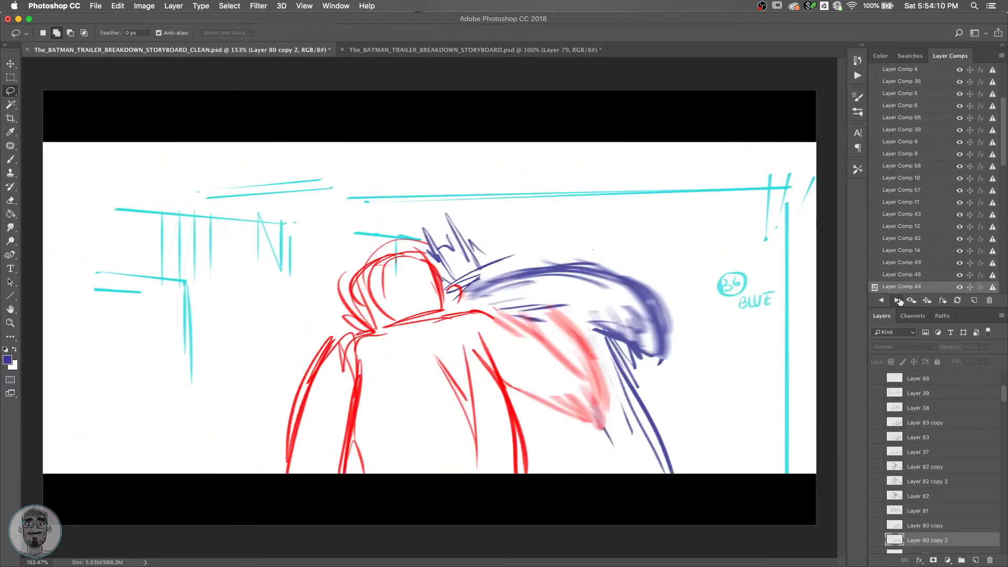
pyautogui.click(897, 300)
pyautogui.click(897, 300)
pyautogui.click(897, 300)
pyautogui.click(897, 301)
pyautogui.click(896, 300)
pyautogui.click(897, 300)
pyautogui.click(897, 300)
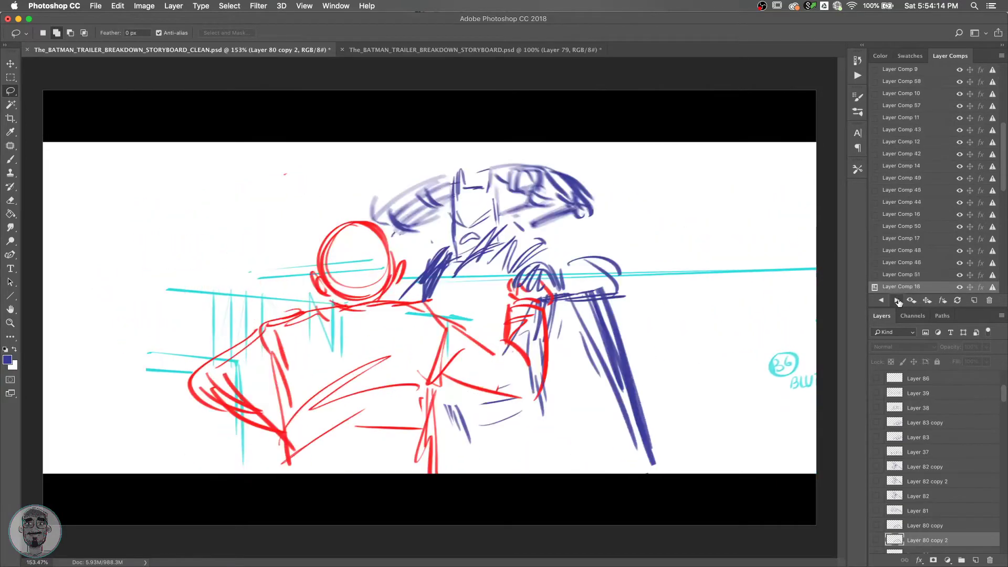
pyautogui.click(897, 300)
pyautogui.click(897, 301)
# Step back through the fight frames to the start of the sequence and display Layer Comp 4.
pyautogui.click(882, 300)
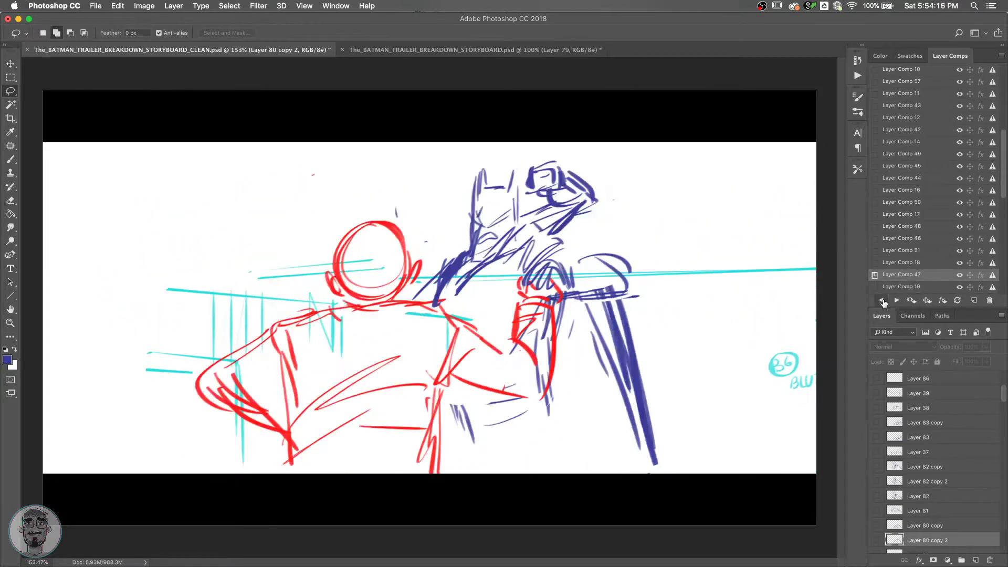
pyautogui.click(881, 300)
pyautogui.click(881, 300)
pyautogui.click(881, 300)
pyautogui.click(881, 300)
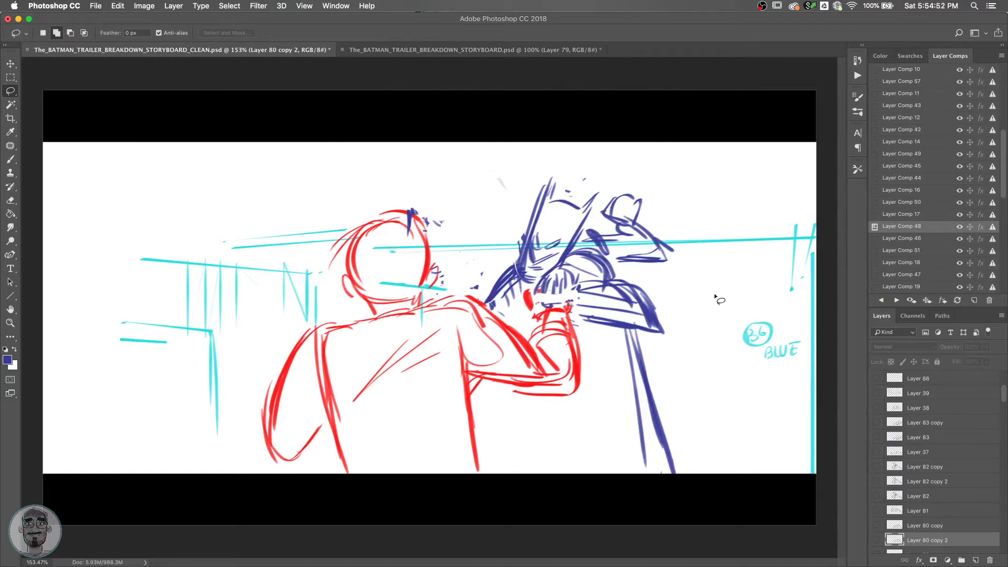
pyautogui.click(881, 300)
pyautogui.click(881, 300)
pyautogui.click(881, 300)
pyautogui.click(881, 300)
pyautogui.click(881, 300)
pyautogui.click(881, 300)
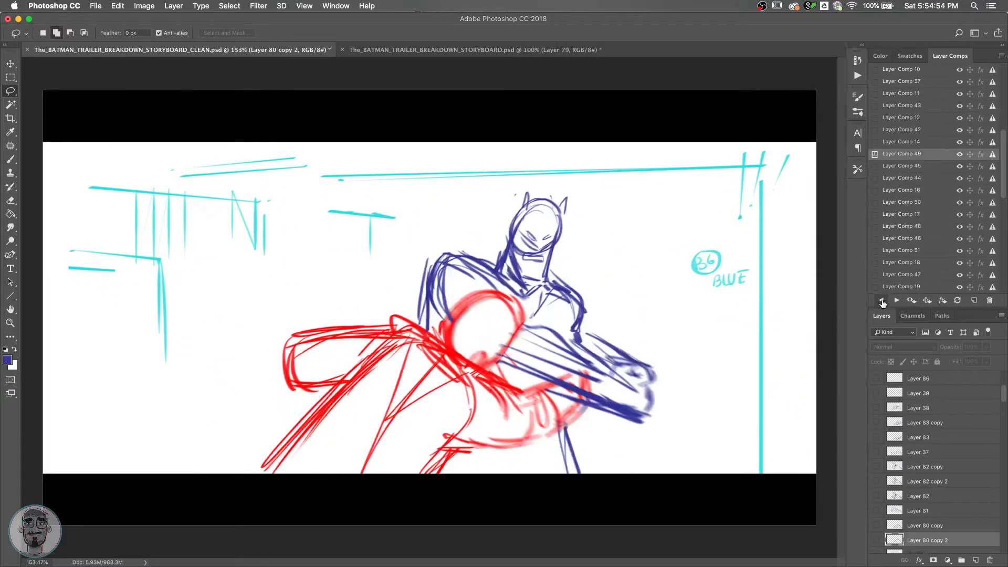
pyautogui.click(882, 300)
pyautogui.click(881, 301)
pyautogui.click(882, 300)
pyautogui.click(881, 300)
pyautogui.click(881, 300)
pyautogui.click(881, 300)
pyautogui.click(882, 300)
pyautogui.click(881, 301)
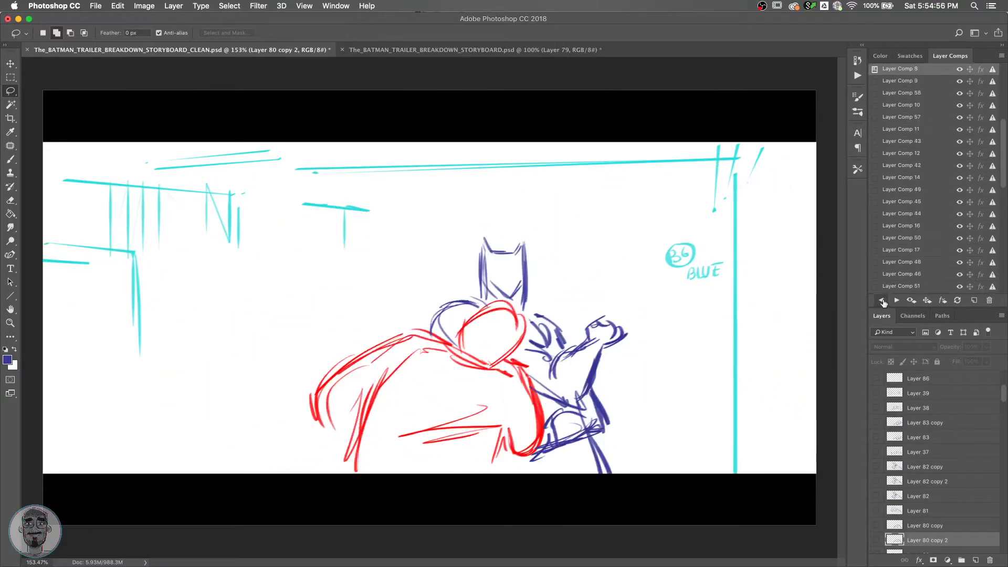
pyautogui.click(882, 301)
pyautogui.click(881, 300)
pyautogui.click(881, 300)
pyautogui.click(881, 301)
pyautogui.click(881, 301)
pyautogui.click(881, 300)
pyautogui.click(881, 301)
pyautogui.click(881, 300)
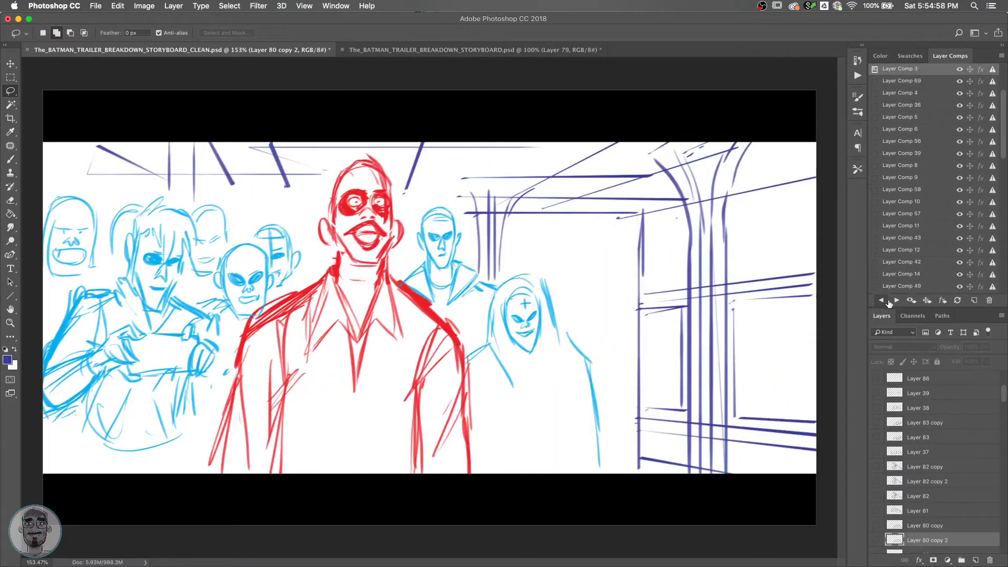
pyautogui.click(896, 300)
pyautogui.click(896, 300)
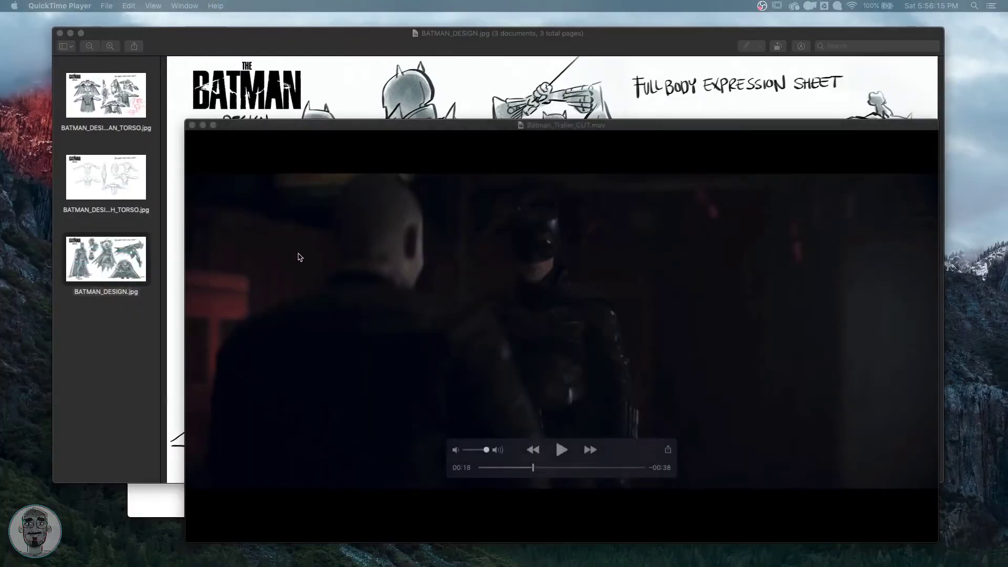
# Compare the Batman design sheet in Preview with the trailer clip in QuickTime Player, and return to Photoshop.
pyautogui.click(448, 88)
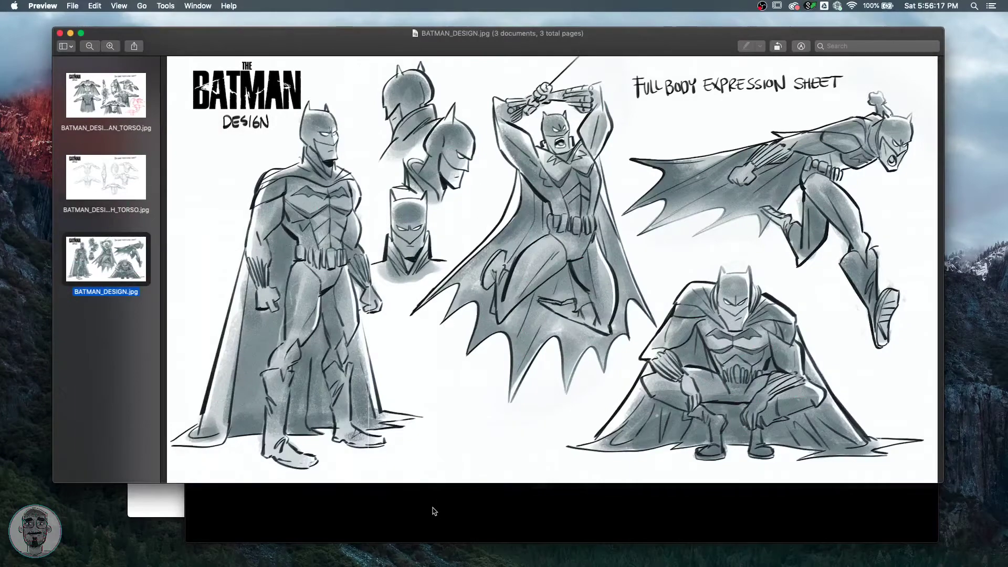
pyautogui.click(433, 509)
pyautogui.click(442, 70)
pyautogui.click(427, 495)
pyautogui.press('super+Tab')
pyautogui.click(431, 502)
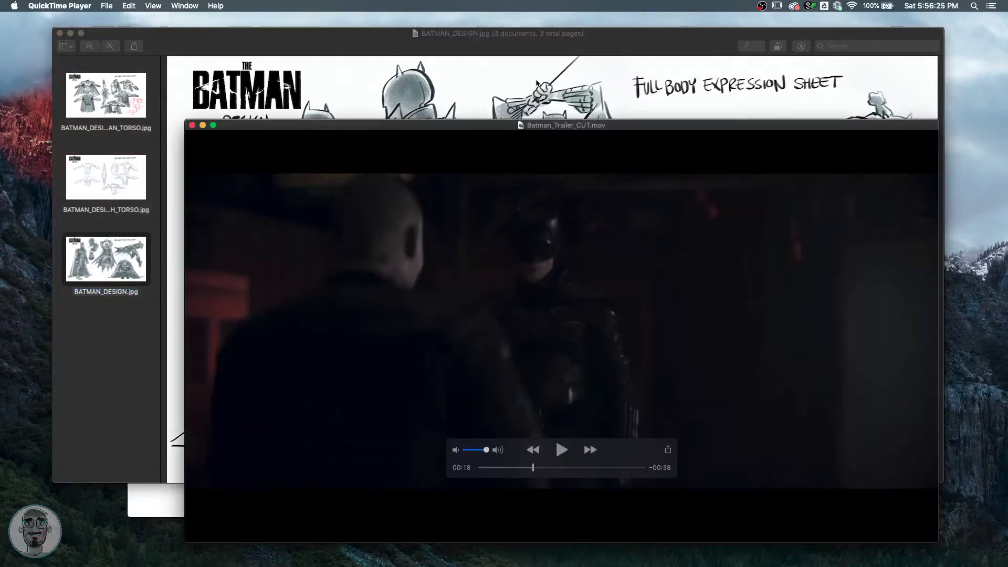
pyautogui.click(537, 84)
pyautogui.click(431, 505)
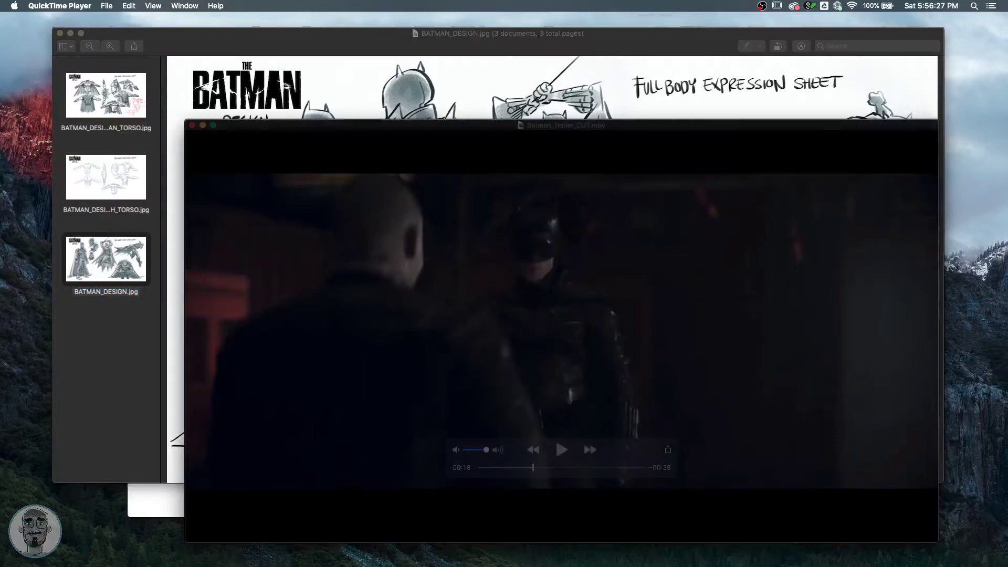
pyautogui.press('super+Tab')
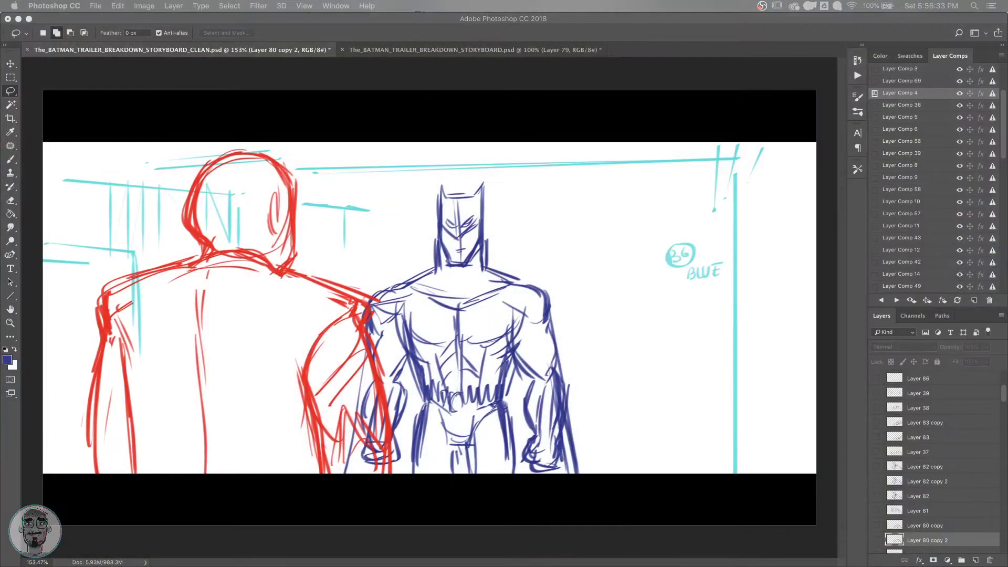
# Select Layer 43 through the artwork on the canvas and add a new layer directly above it.
pyautogui.press('z')
pyautogui.moveTo(577, 299)
pyautogui.mouseDown()
pyautogui.moveTo(568, 294)
pyautogui.moveTo(580, 281)
pyautogui.mouseUp()
pyautogui.press('l')
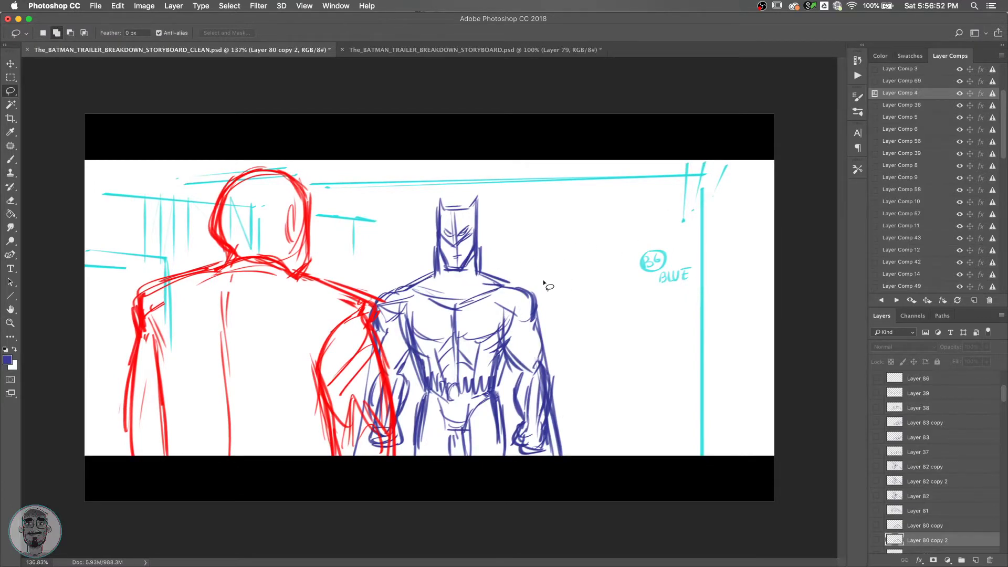
pyautogui.press('v')
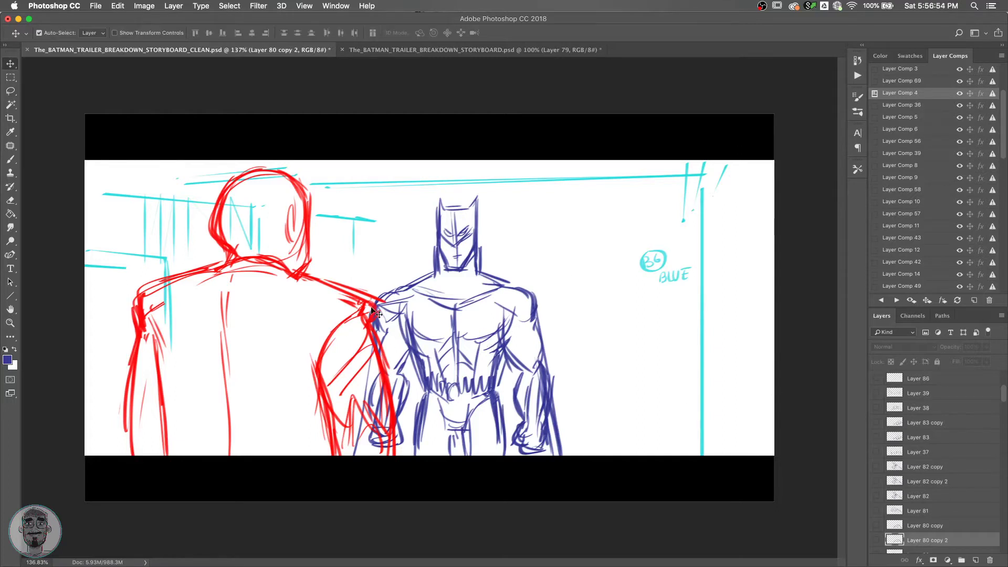
pyautogui.click(374, 314)
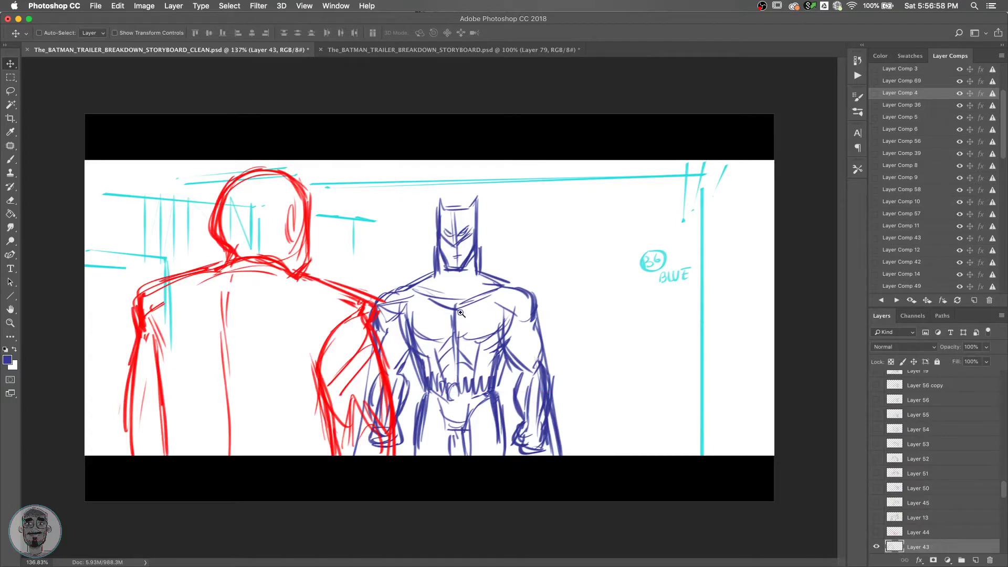
pyautogui.press('z')
pyautogui.moveTo(464, 311); pyautogui.dragTo(468, 306)
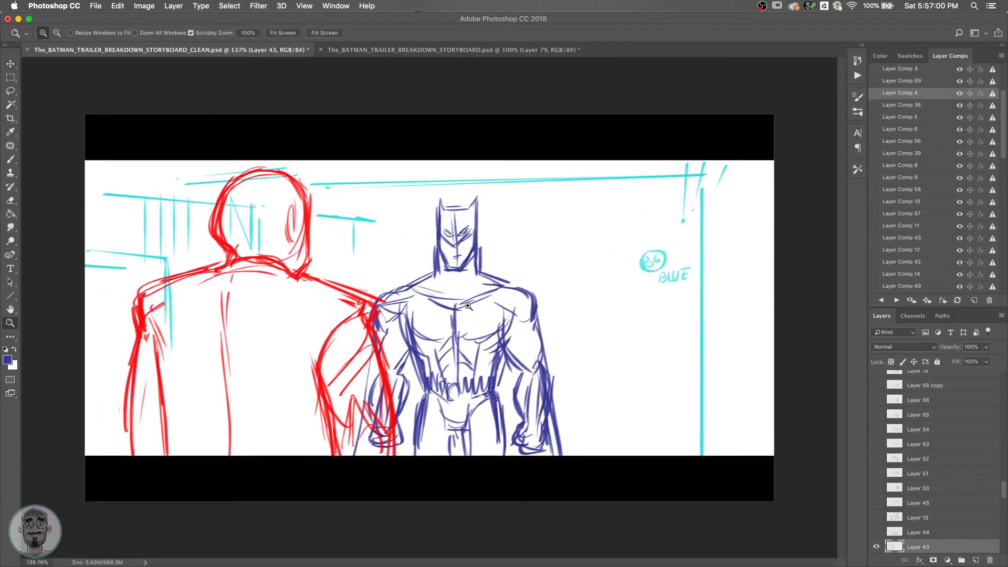
pyautogui.press('v')
pyautogui.moveTo(1003, 491); pyautogui.dragTo(1003, 507)
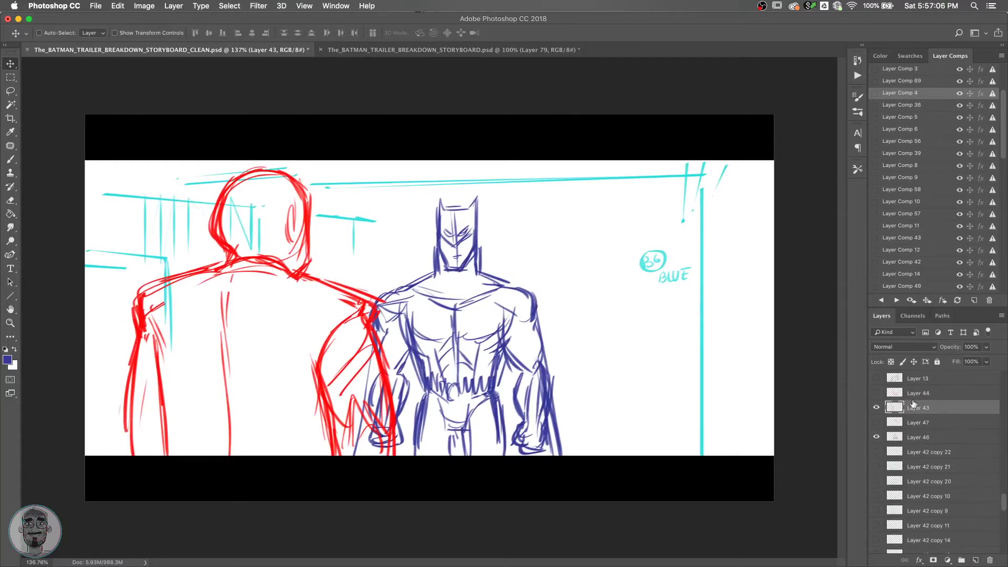
pyautogui.click(975, 561)
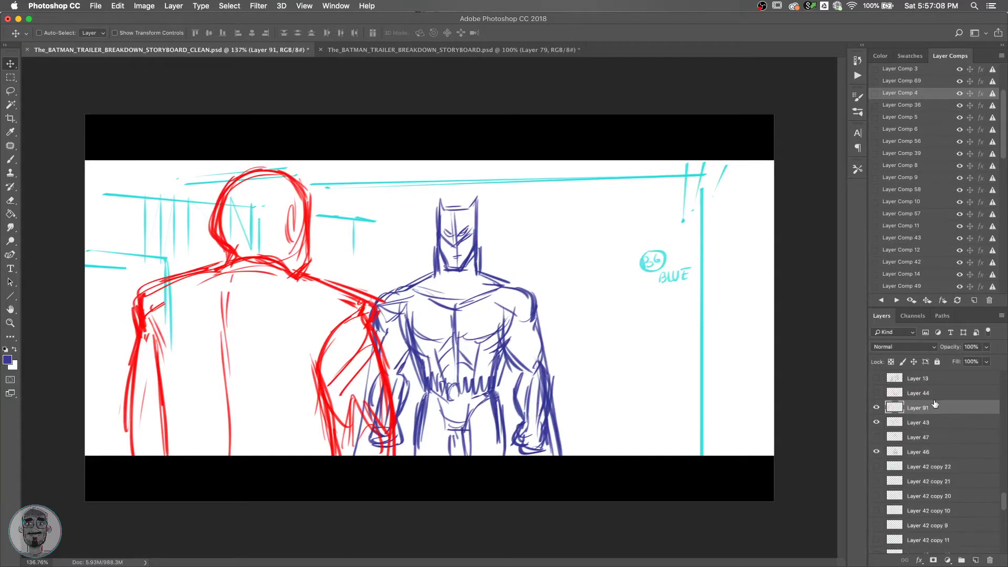
# Fill the new layer with white and set its opacity to 65% to fade the rough sketch beneath.
pyautogui.press('g')
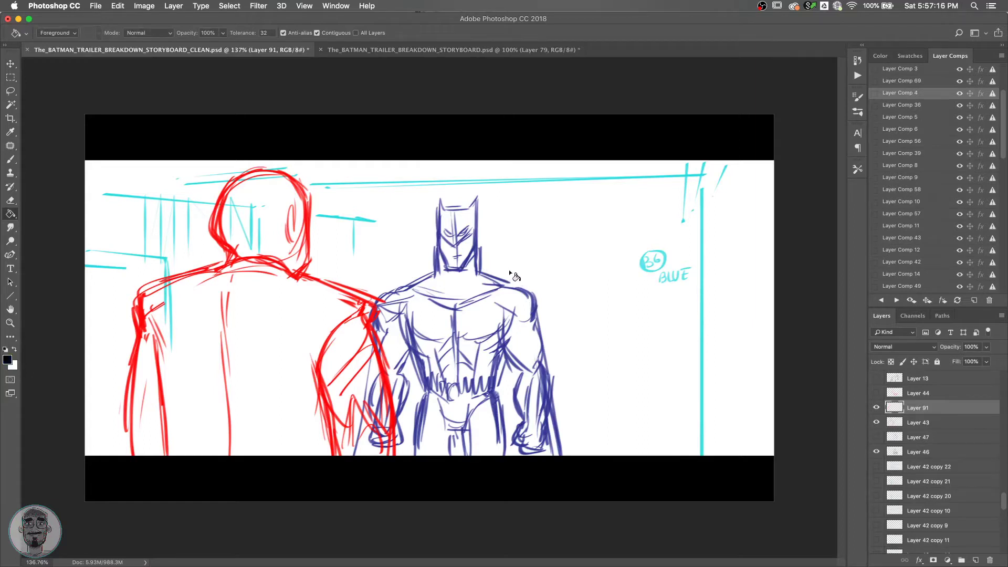
pyautogui.press('x')
pyautogui.press('x')
pyautogui.press('x')
pyautogui.press('x')
pyautogui.press('x')
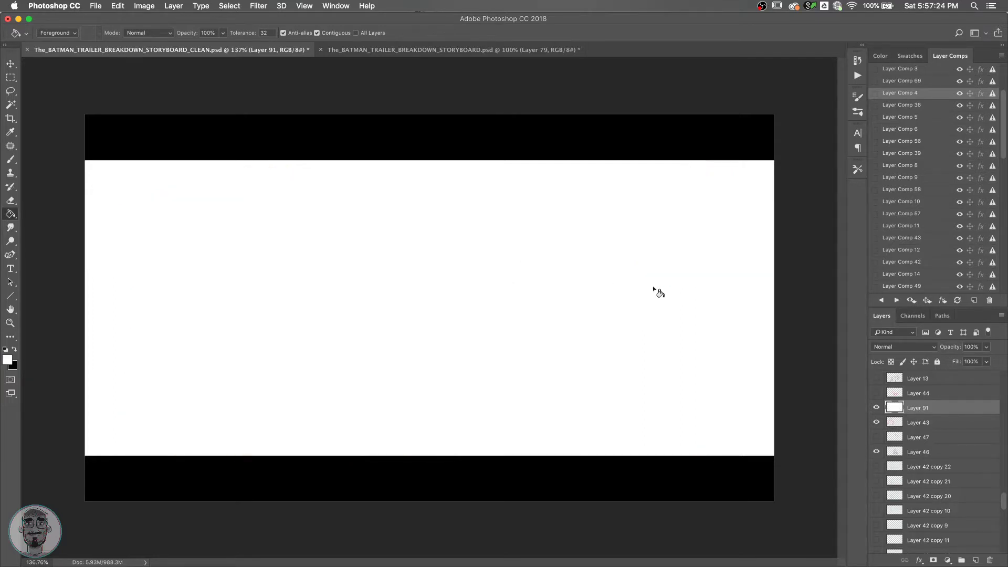
pyautogui.moveTo(947, 350)
pyautogui.mouseDown()
pyautogui.moveTo(938, 351)
pyautogui.moveTo(956, 350)
pyautogui.mouseUp()
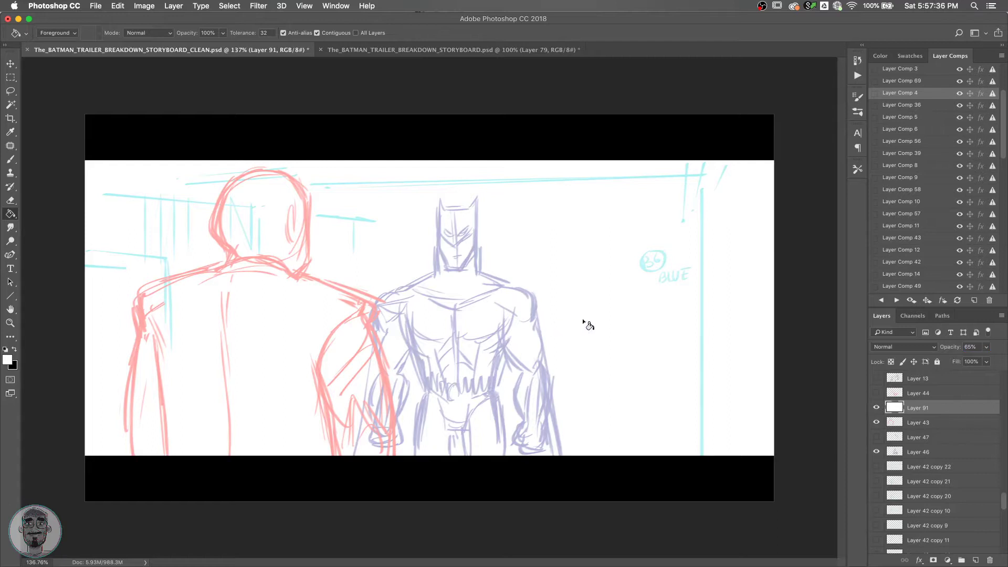
# Add another blank layer above the white overlay and activate the Brush tool for drawing on it.
pyautogui.click(975, 559)
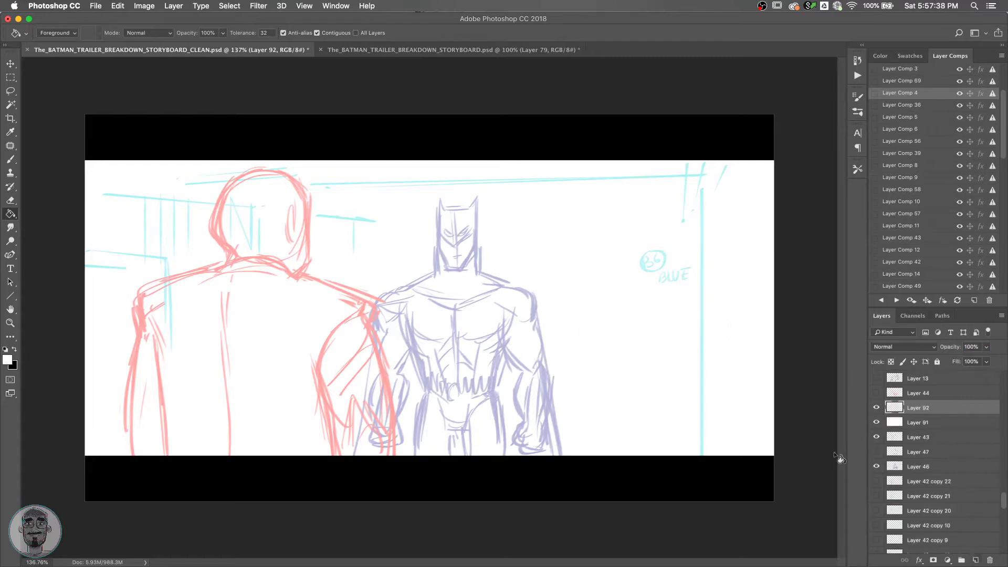
pyautogui.press('z')
pyautogui.moveTo(479, 315); pyautogui.dragTo(491, 315)
pyautogui.press('b')
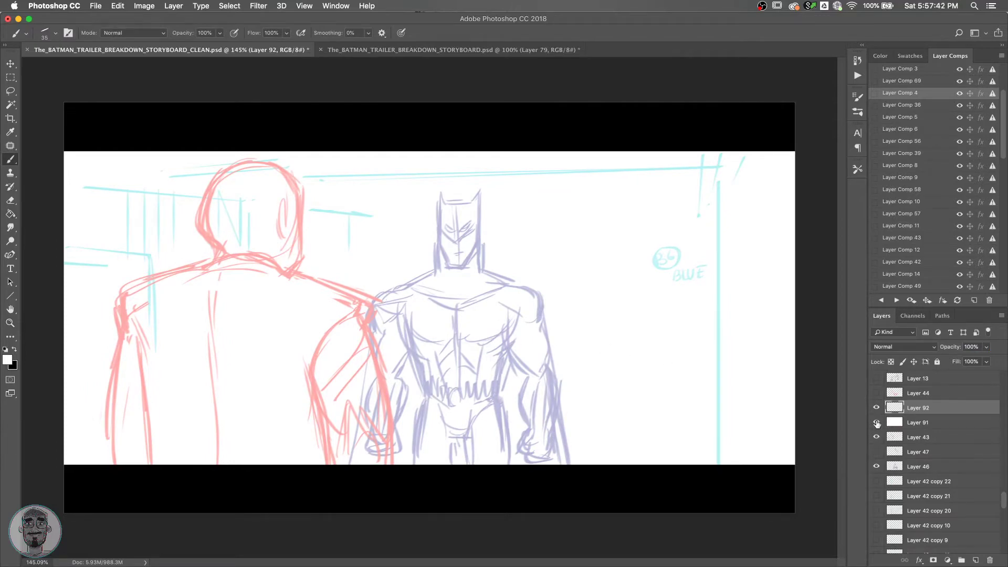
# Hide Layer 92 and the white Layer 91, and lower the opacity of Layer 43 to 33%.
pyautogui.moveTo(875, 422)
pyautogui.mouseDown()
pyautogui.moveTo(876, 410)
pyautogui.moveTo(877, 437)
pyautogui.mouseUp()
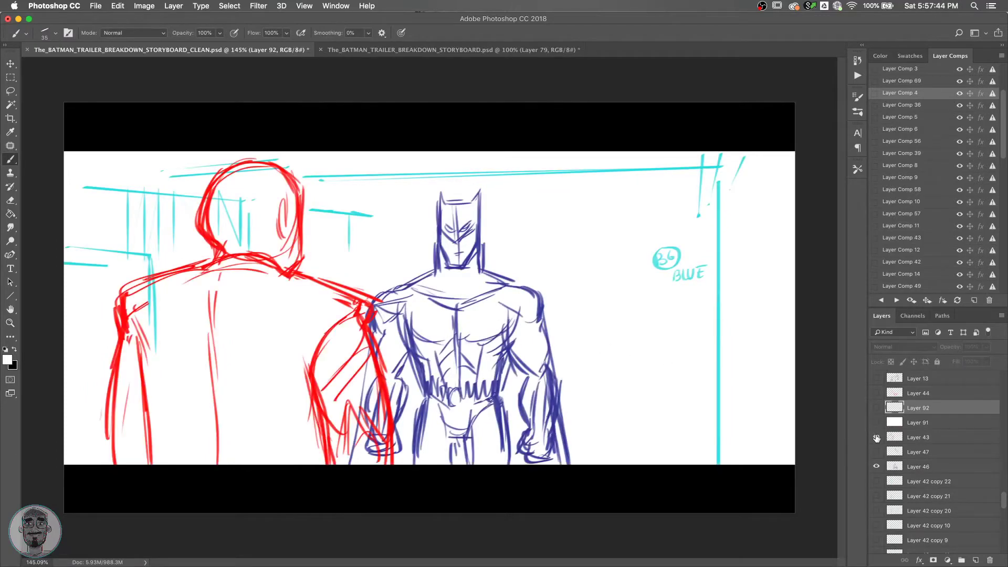
pyautogui.click(876, 437)
pyautogui.click(914, 439)
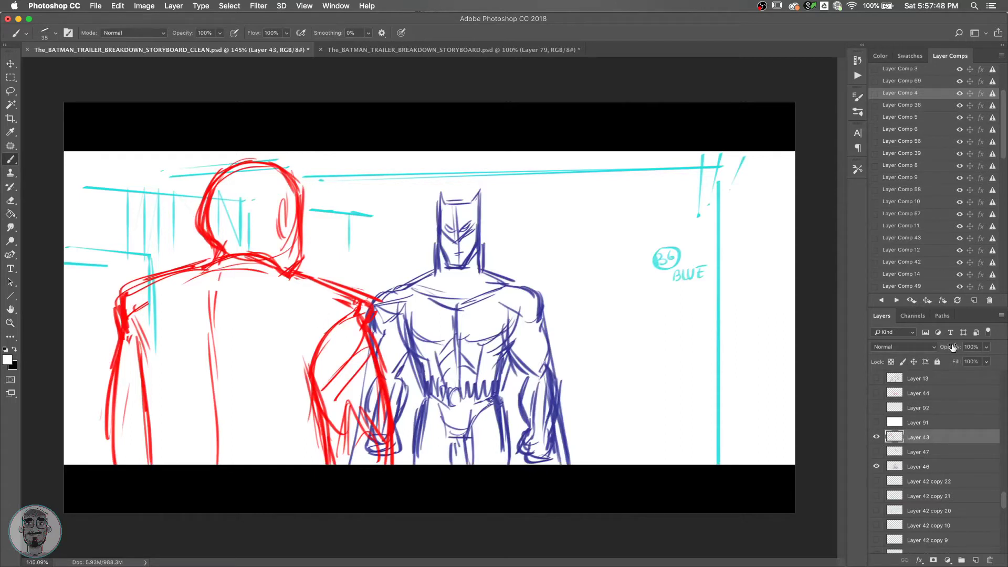
pyautogui.moveTo(949, 348); pyautogui.dragTo(944, 348)
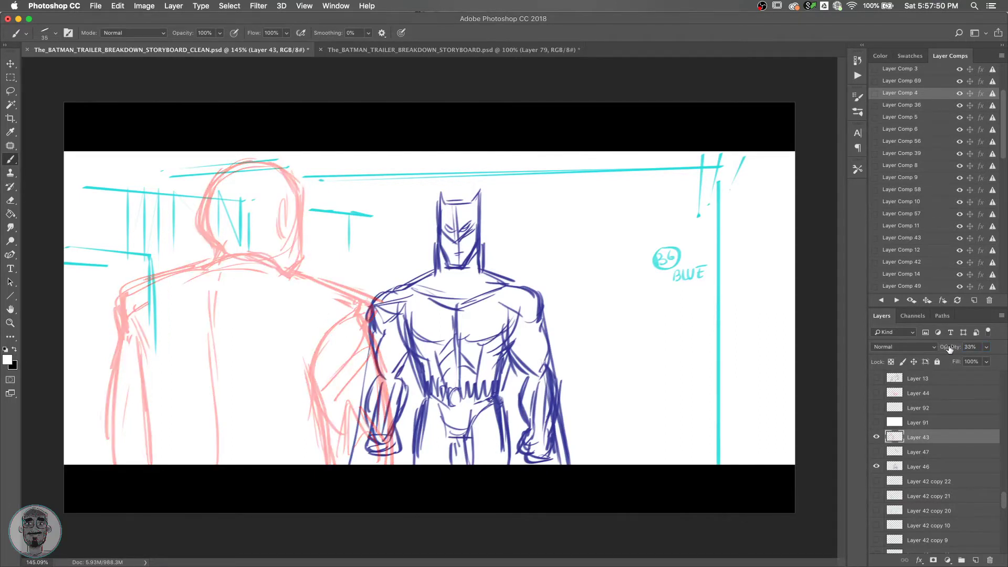
# Show Layer 92, switch the foreground color to black, undo the test stroke, and make Layer 92 the active layer.
pyautogui.click(875, 407)
pyautogui.press('x')
pyautogui.moveTo(308, 351); pyautogui.dragTo(367, 307)
pyautogui.press('super+z')
pyautogui.press('super+z')
pyautogui.click(918, 408)
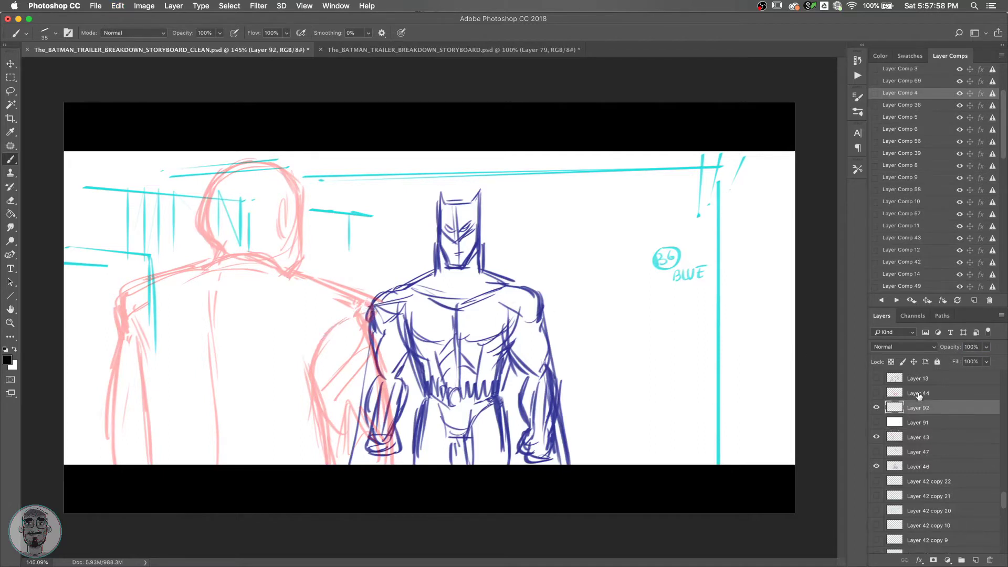
pyautogui.moveTo(308, 355)
pyautogui.mouseDown()
pyautogui.moveTo(371, 295)
pyautogui.moveTo(392, 406)
pyautogui.mouseUp()
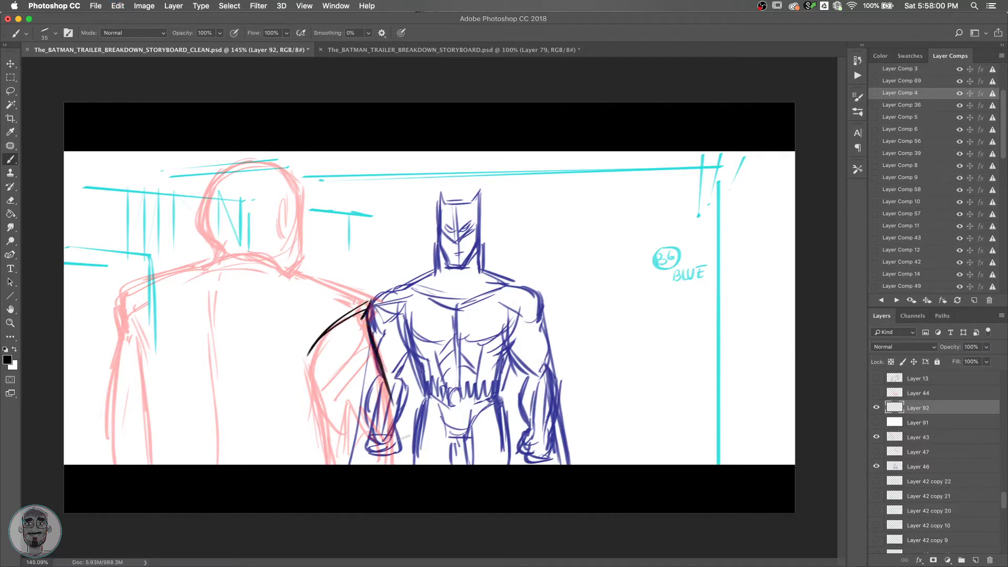
pyautogui.moveTo(362, 321); pyautogui.dragTo(389, 420)
pyautogui.press('super+alt+z')
pyautogui.press('super+alt+z')
pyautogui.press('super+alt+z')
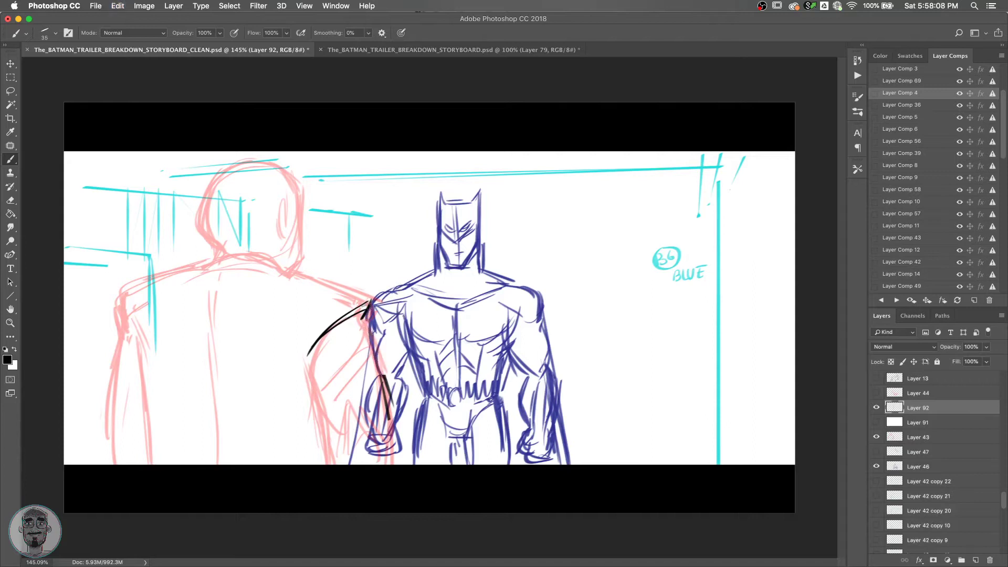
pyautogui.press('super+alt+z')
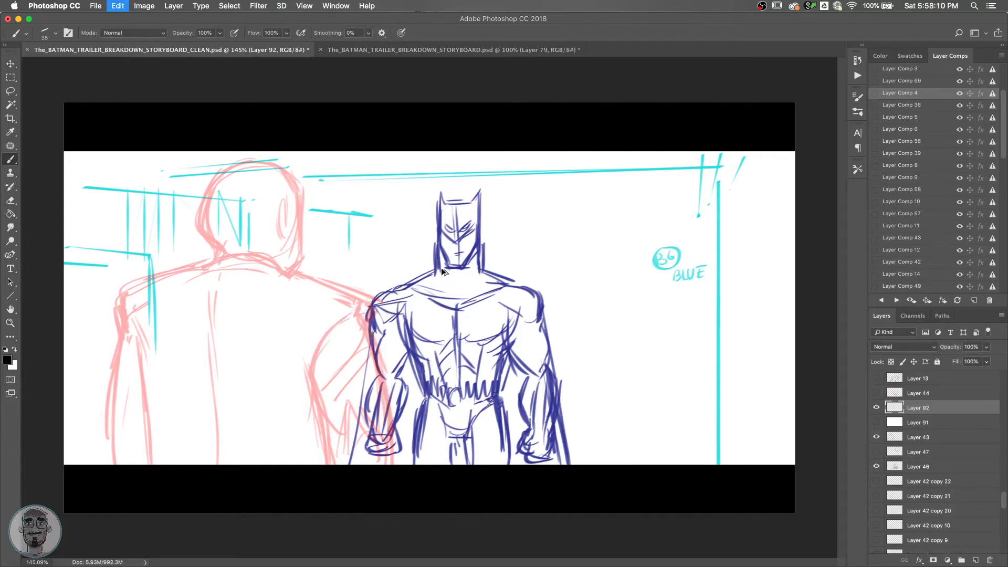
# Show the white overlay on Layer 91 again and return to Layer 92 for drawing.
pyautogui.click(877, 422)
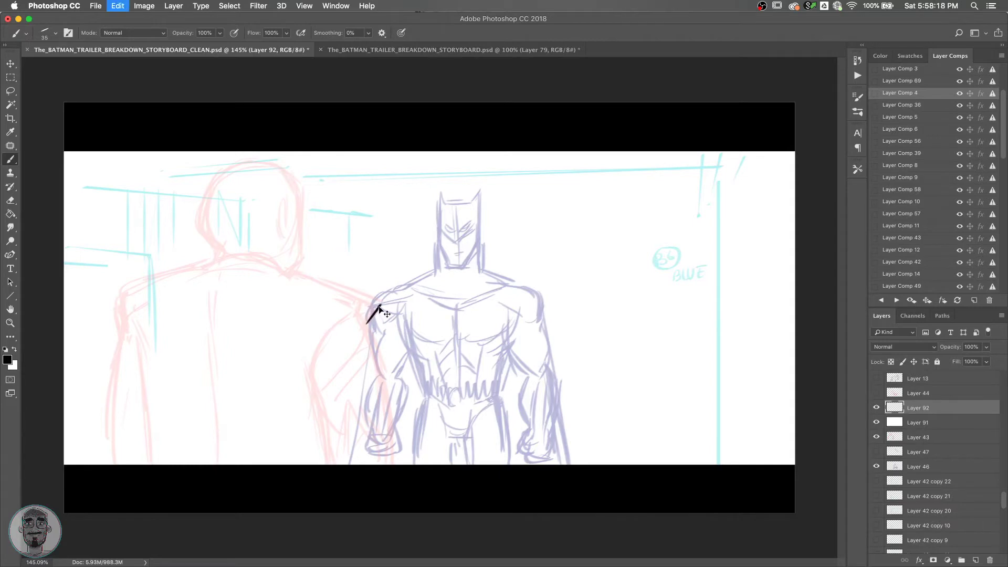
pyautogui.click(919, 423)
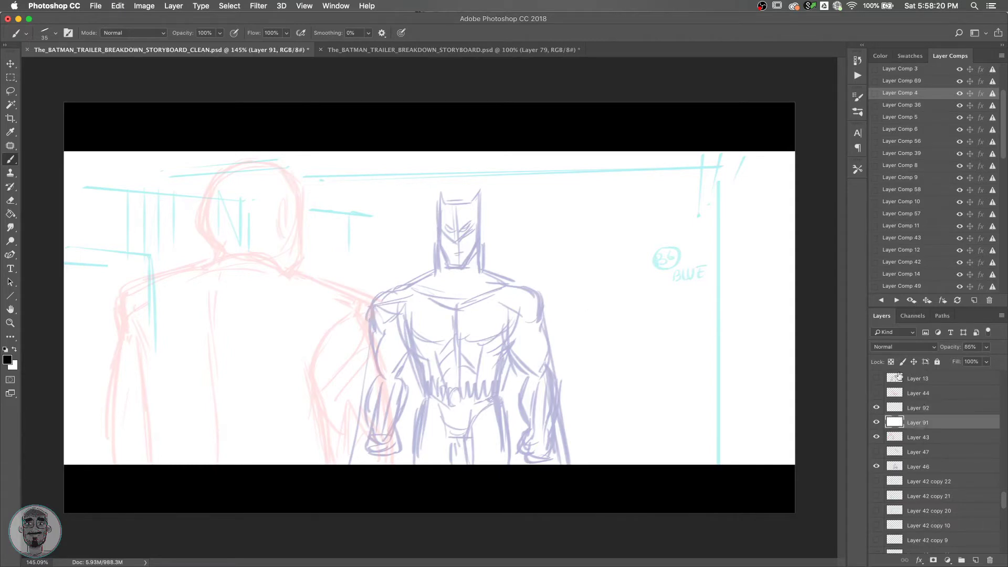
pyautogui.click(911, 408)
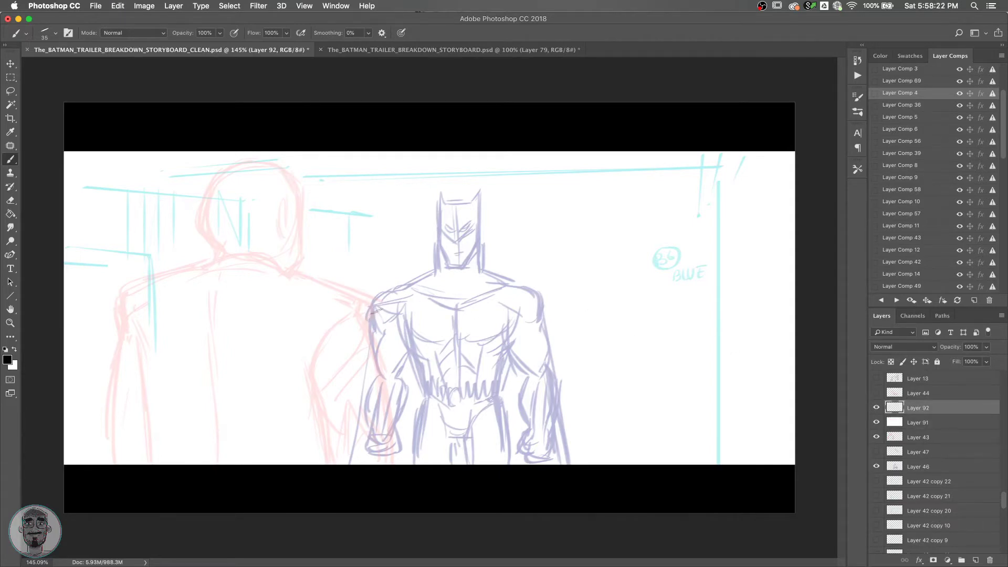
# Ink the foreground figure's right shoulder tip and upper sleeve folds in black over the sketch, and save the document.
pyautogui.moveTo(374, 301); pyautogui.dragTo(367, 316)
pyautogui.press('super+s')
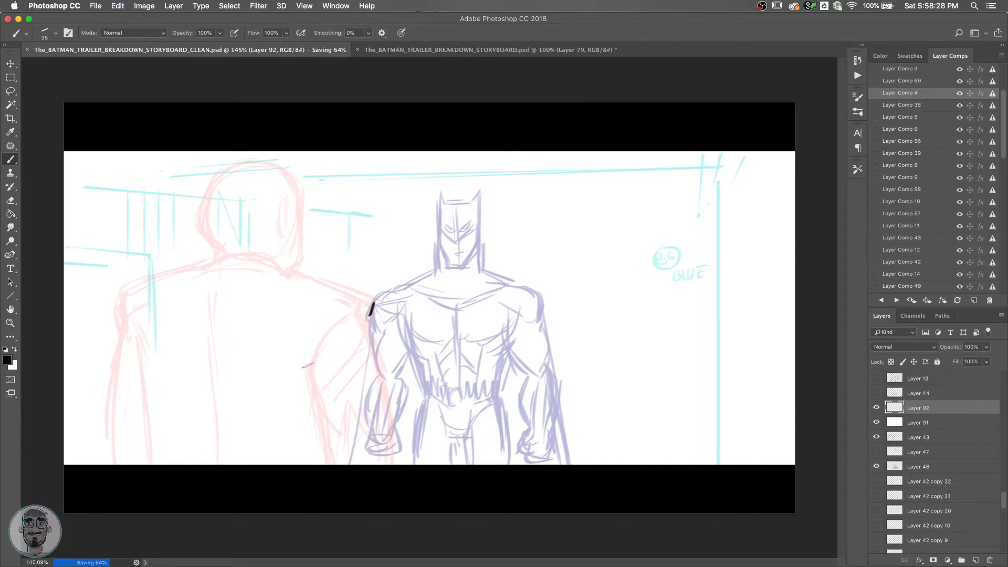
pyautogui.moveTo(307, 371)
pyautogui.mouseDown()
pyautogui.moveTo(335, 315)
pyautogui.moveTo(355, 305)
pyautogui.mouseUp()
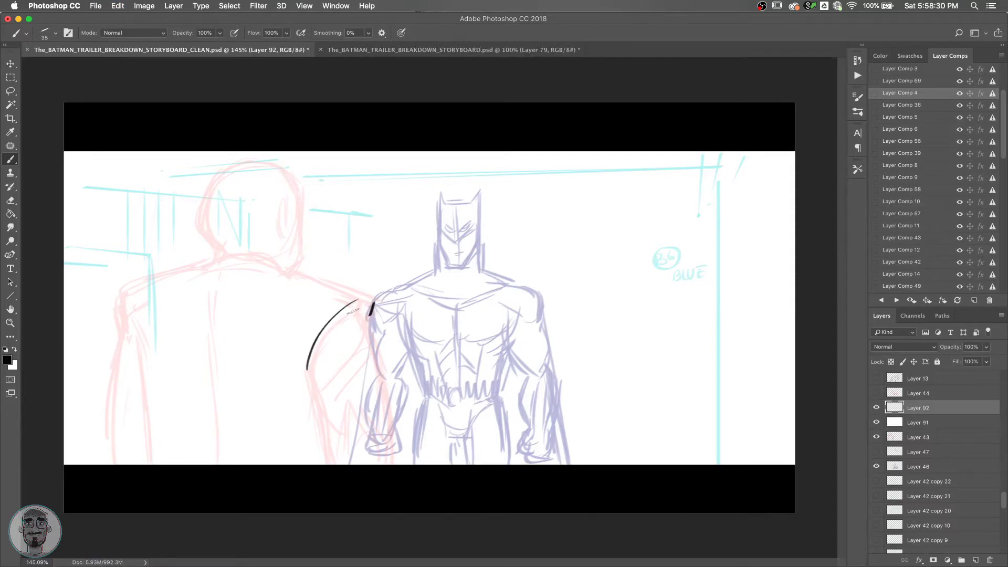
pyautogui.moveTo(304, 363); pyautogui.dragTo(373, 304)
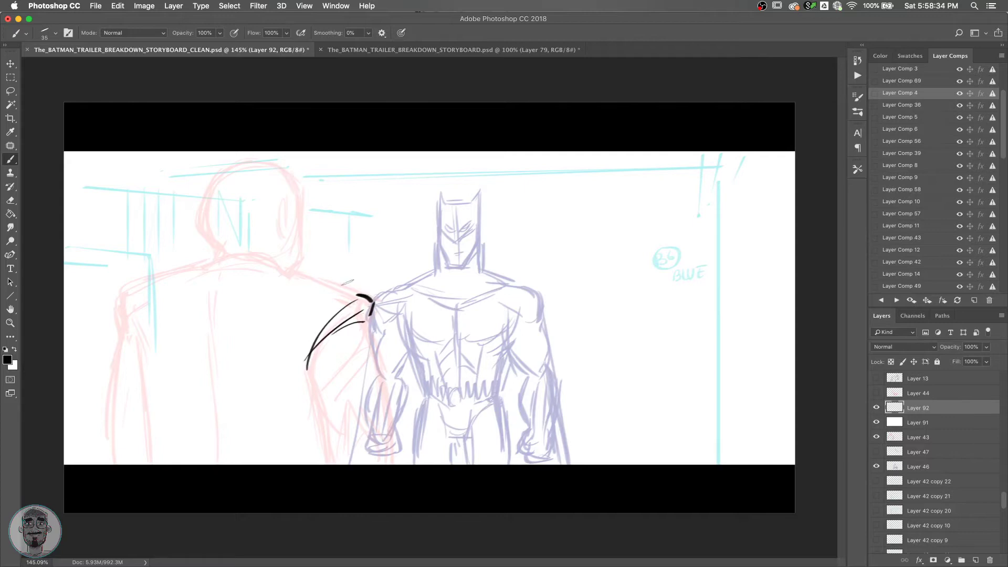
pyautogui.moveTo(512, 216)
pyautogui.mouseDown()
pyautogui.moveTo(527, 276)
pyautogui.moveTo(580, 216)
pyautogui.mouseUp()
pyautogui.press('super+z')
# Ink the jacket's shoulder lines, collar and left shoulder corner on the foreground figure, redoing the strokes that miss.
pyautogui.moveTo(360, 286)
pyautogui.mouseDown()
pyautogui.moveTo(284, 270)
pyautogui.moveTo(229, 310)
pyautogui.mouseUp()
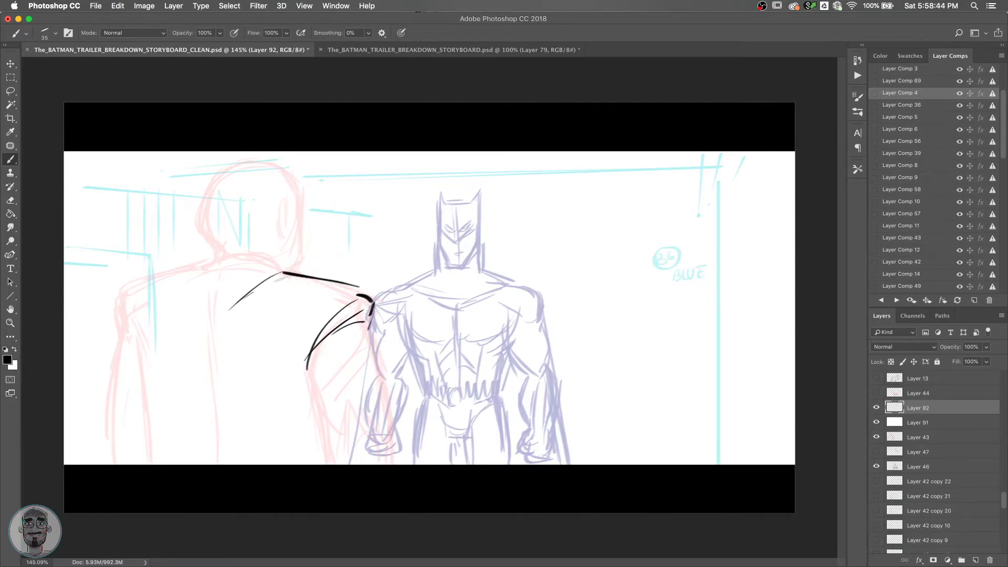
pyautogui.moveTo(289, 269)
pyautogui.mouseDown()
pyautogui.moveTo(227, 252)
pyautogui.moveTo(192, 264)
pyautogui.moveTo(285, 271)
pyautogui.moveTo(198, 266)
pyautogui.mouseUp()
pyautogui.press('super+z')
pyautogui.moveTo(285, 274)
pyautogui.mouseDown()
pyautogui.moveTo(190, 269)
pyautogui.moveTo(108, 304)
pyautogui.mouseUp()
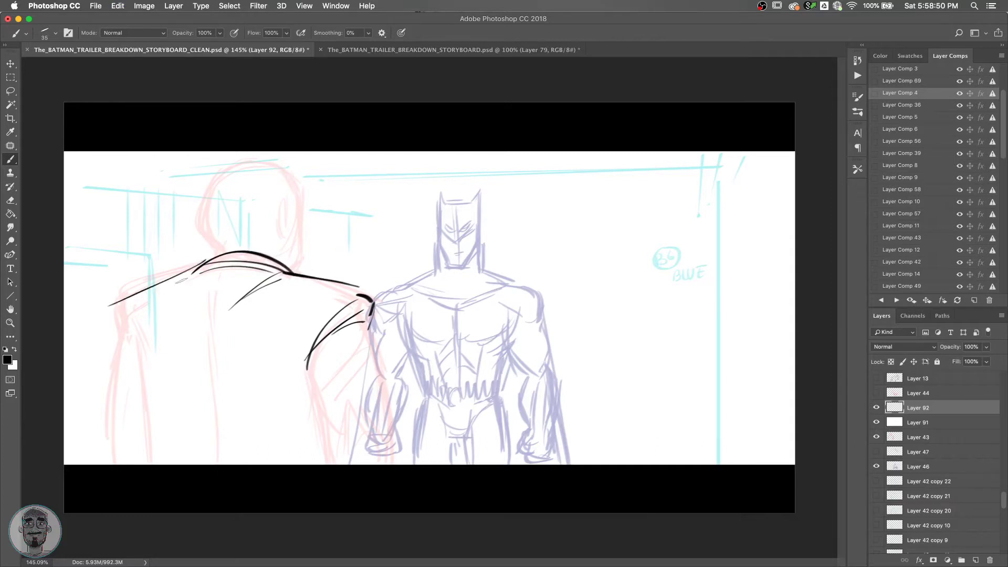
pyautogui.press('super+z')
pyautogui.moveTo(196, 267)
pyautogui.mouseDown()
pyautogui.moveTo(105, 301)
pyautogui.moveTo(122, 337)
pyautogui.mouseUp()
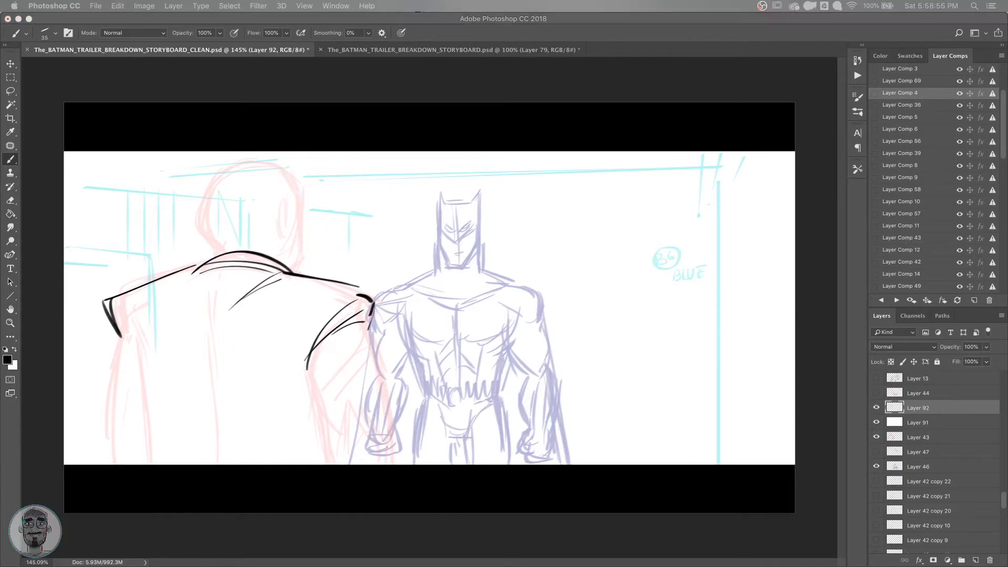
# Ink the foreground figure's right arm from the shoulder to the frame's lower edge, with short sleeve folds.
pyautogui.moveTo(360, 288); pyautogui.dragTo(371, 301)
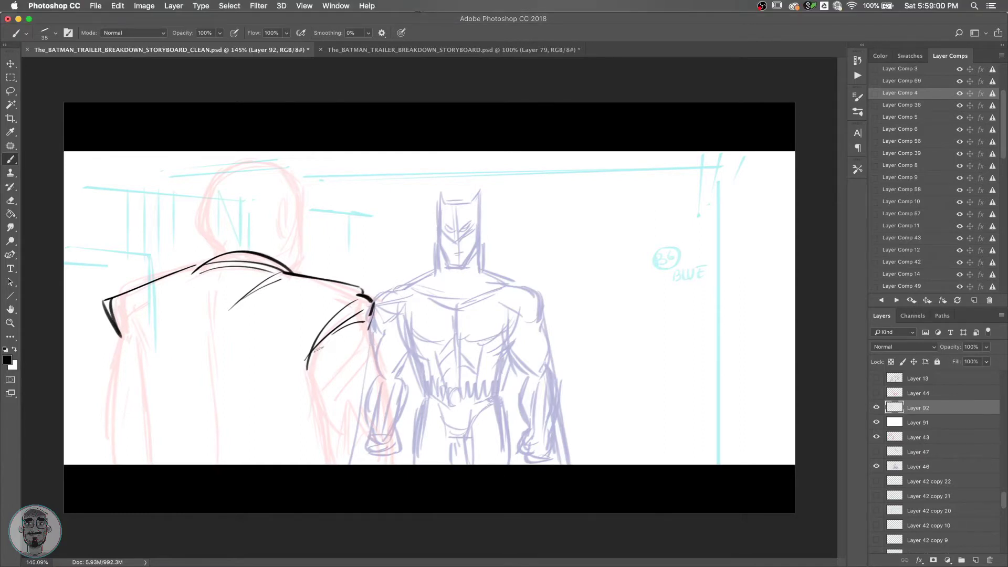
pyautogui.moveTo(310, 355); pyautogui.dragTo(318, 432)
pyautogui.moveTo(360, 334); pyautogui.dragTo(329, 370)
pyautogui.moveTo(363, 359); pyautogui.dragTo(326, 384)
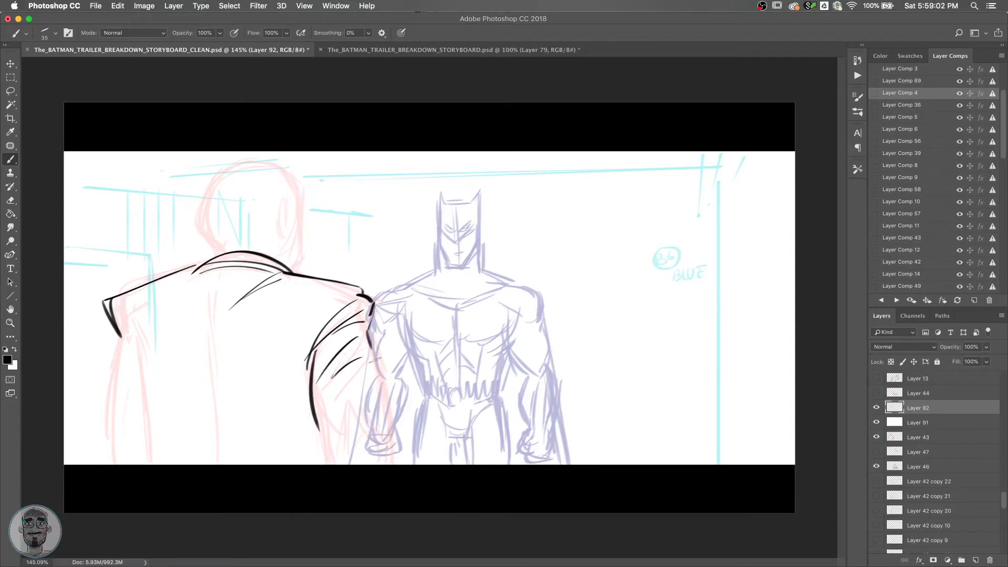
pyautogui.moveTo(372, 327); pyautogui.dragTo(403, 463)
pyautogui.moveTo(307, 365); pyautogui.dragTo(330, 464)
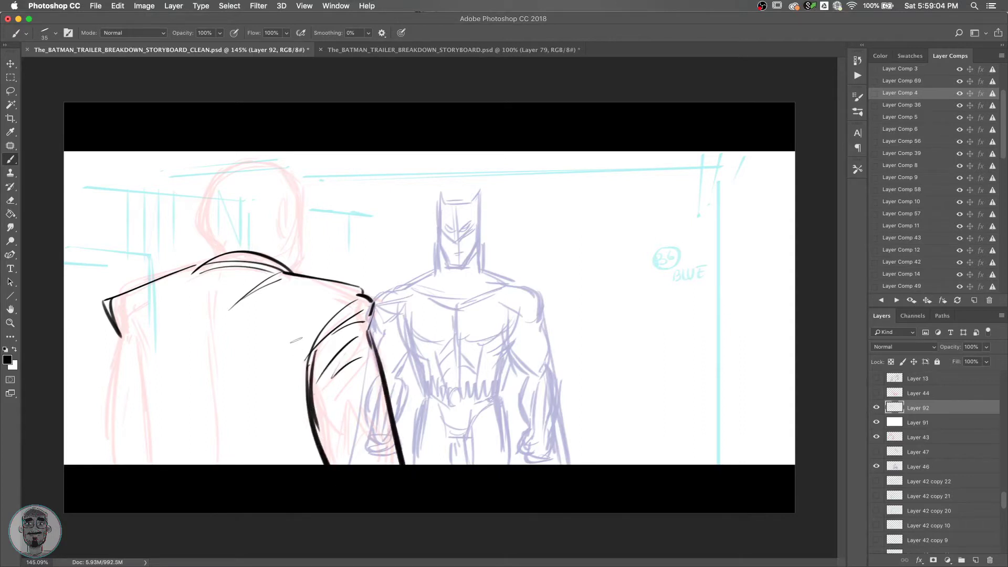
# Ink the long fold down the back of the jacket and the left side of the torso.
pyautogui.moveTo(223, 278)
pyautogui.mouseDown()
pyautogui.moveTo(202, 344)
pyautogui.moveTo(214, 403)
pyautogui.mouseUp()
pyautogui.moveTo(202, 367); pyautogui.dragTo(221, 468)
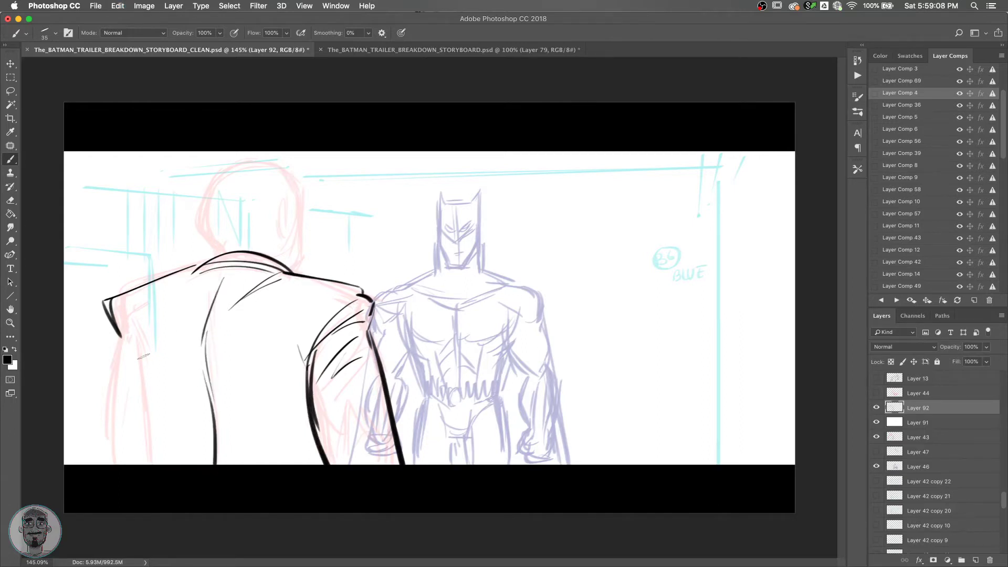
pyautogui.moveTo(127, 329); pyautogui.dragTo(160, 481)
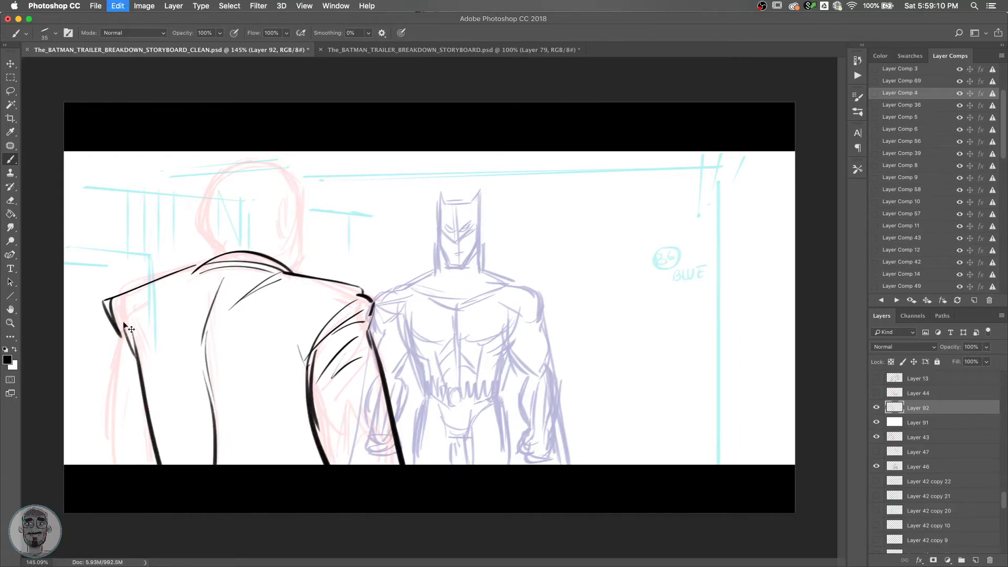
# Ink the foreground figure's left arm with a bent elbow and a diagonal sleeve fold, redrawing the outer contour strokes.
pyautogui.moveTo(120, 328); pyautogui.dragTo(105, 413)
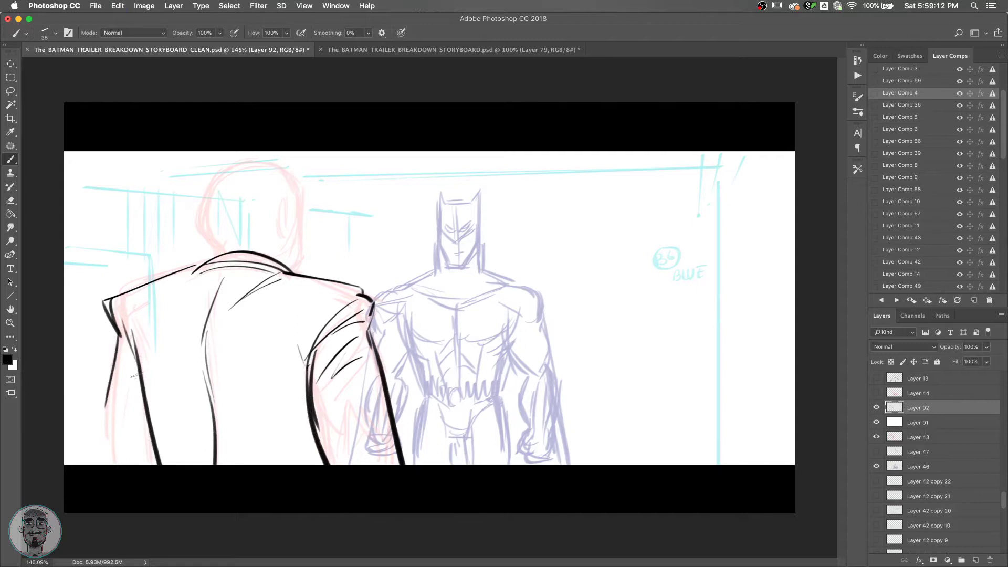
pyautogui.press('super+z')
pyautogui.moveTo(118, 332); pyautogui.dragTo(94, 407)
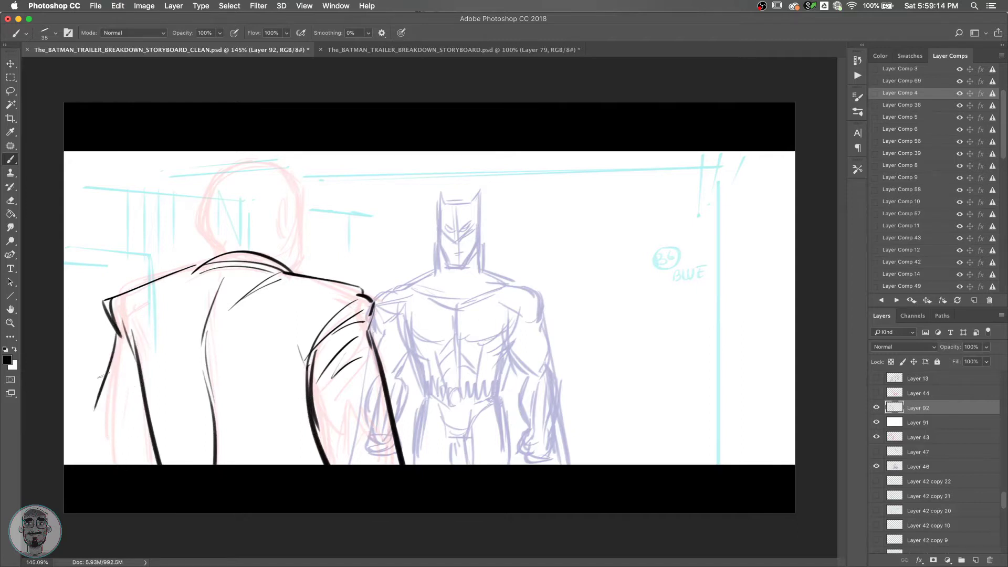
pyautogui.moveTo(107, 362); pyautogui.dragTo(148, 462)
pyautogui.moveTo(102, 401); pyautogui.dragTo(115, 480)
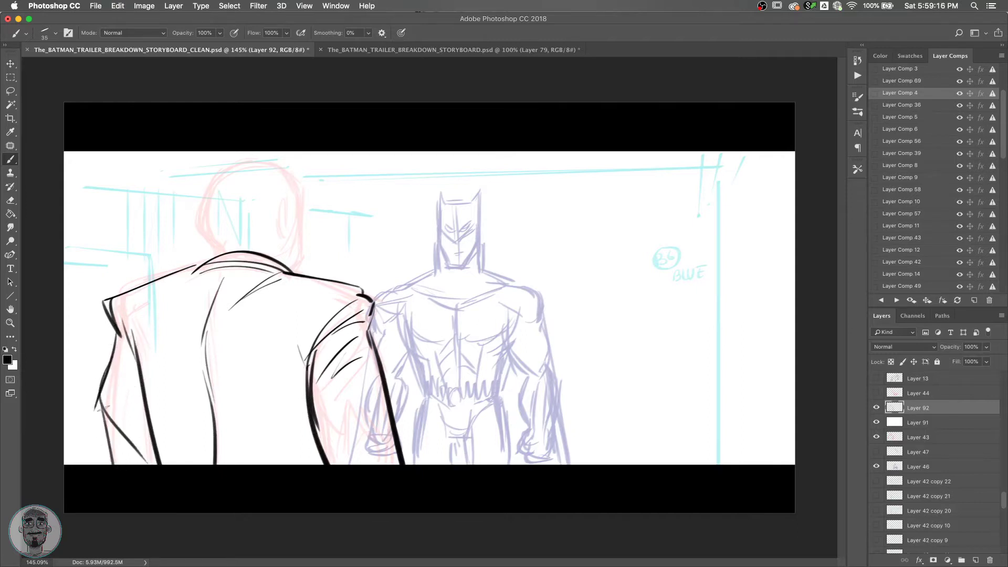
pyautogui.press('super+z')
pyautogui.moveTo(107, 392); pyautogui.dragTo(97, 472)
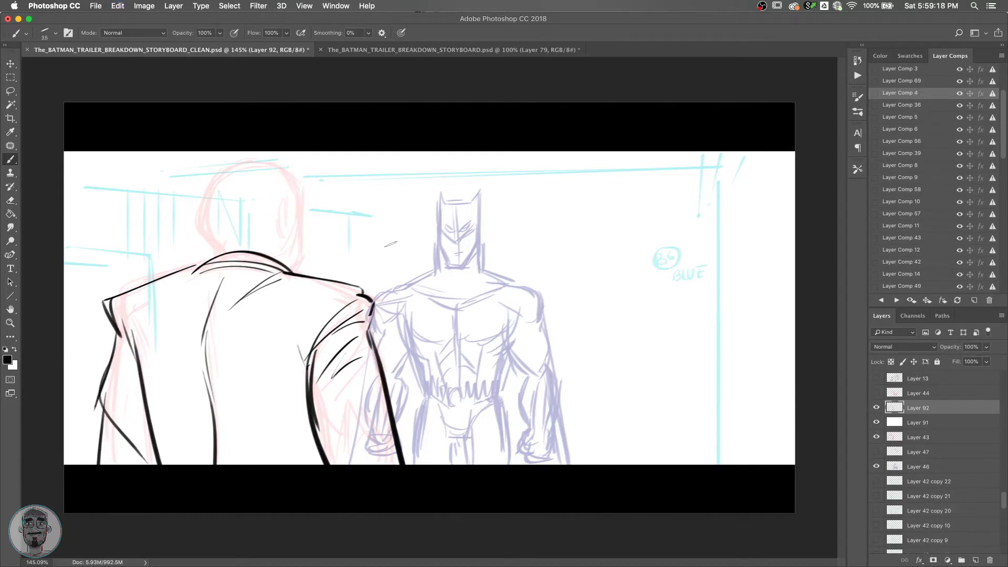
# Ink the foreground figure's bald head, neck and right ear over the faded red sketch.
pyautogui.moveTo(277, 224); pyautogui.dragTo(298, 224)
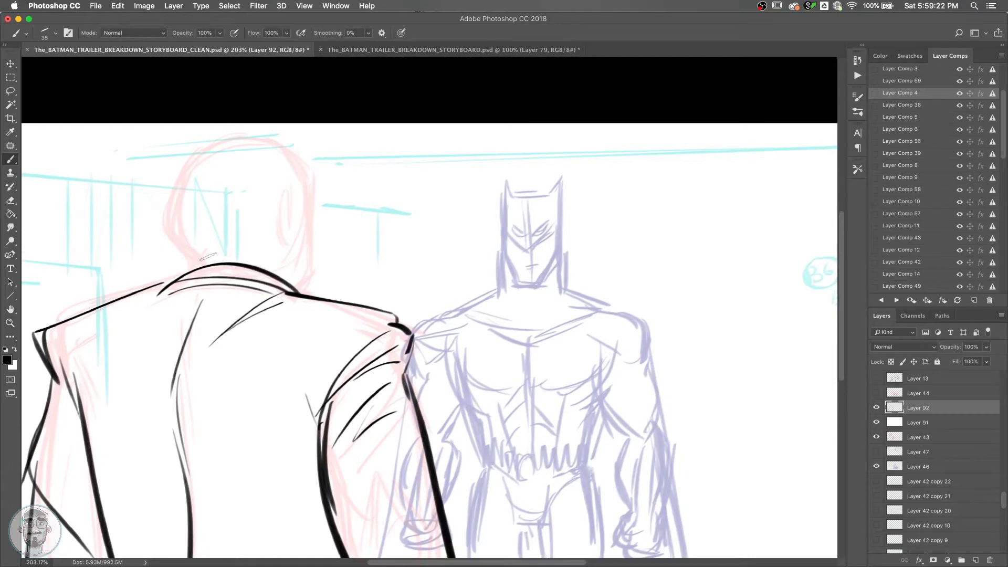
pyautogui.moveTo(194, 264)
pyautogui.mouseDown()
pyautogui.moveTo(175, 198)
pyautogui.moveTo(218, 142)
pyautogui.moveTo(290, 152)
pyautogui.moveTo(312, 260)
pyautogui.mouseUp()
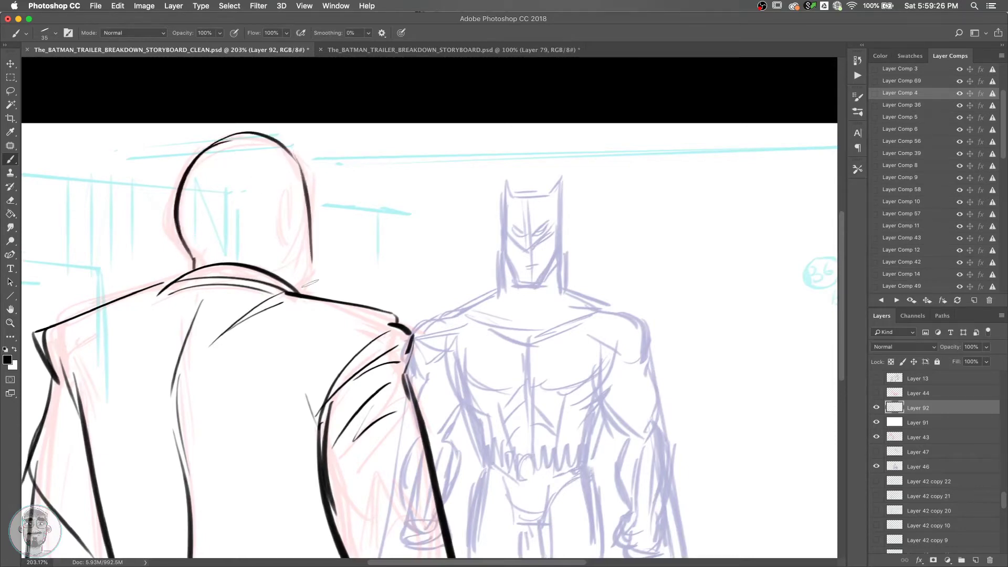
pyautogui.moveTo(301, 160); pyautogui.dragTo(309, 292)
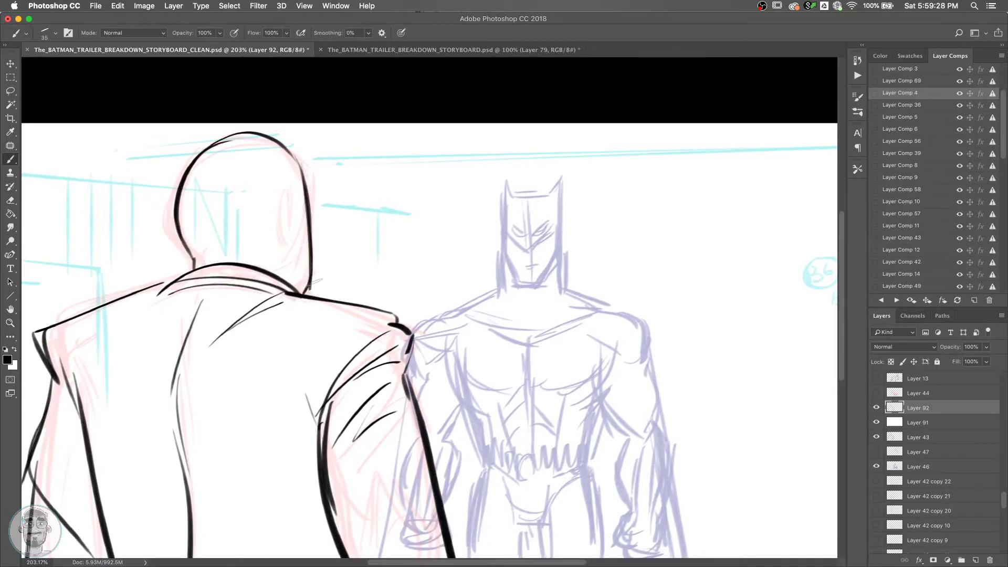
pyautogui.press('super+z')
pyautogui.press('super+z')
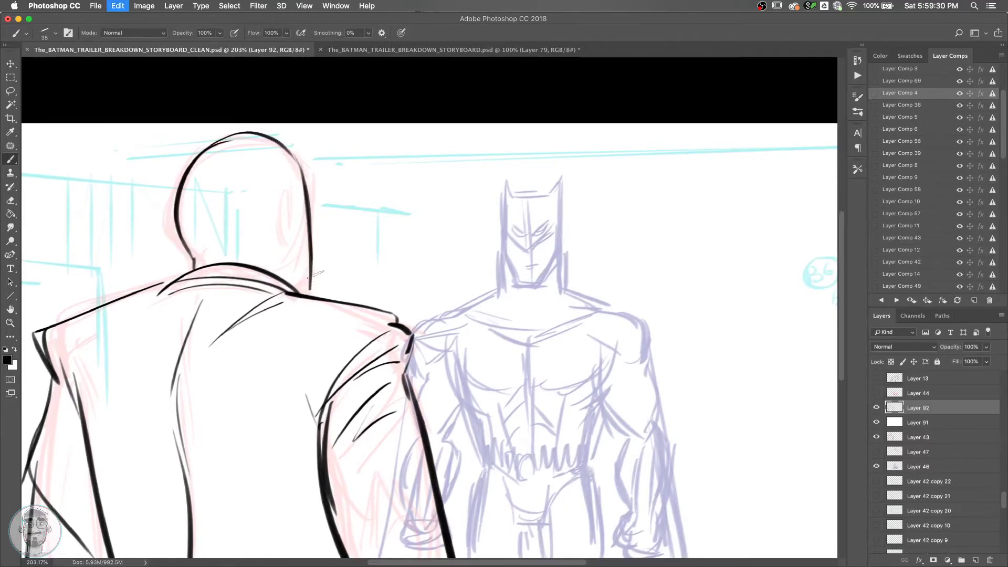
pyautogui.moveTo(304, 261); pyautogui.dragTo(311, 303)
pyautogui.moveTo(289, 237)
pyautogui.mouseDown()
pyautogui.moveTo(265, 206)
pyautogui.moveTo(283, 253)
pyautogui.moveTo(290, 234)
pyautogui.moveTo(285, 281)
pyautogui.mouseUp()
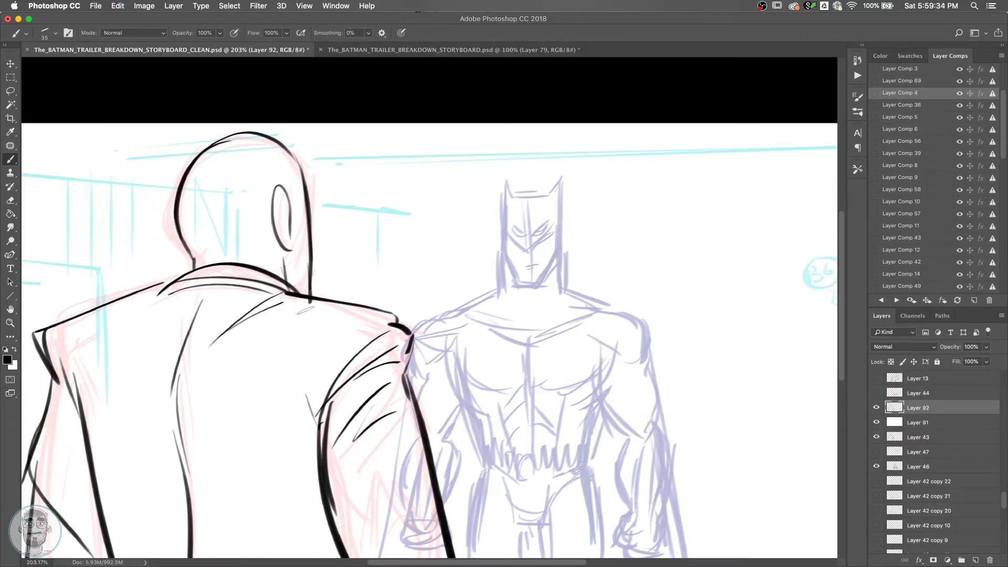
# Clean up the neck line where it meets the collar and thicken the outline along the head's right side.
pyautogui.press('z')
pyautogui.moveTo(373, 262); pyautogui.dragTo(347, 271)
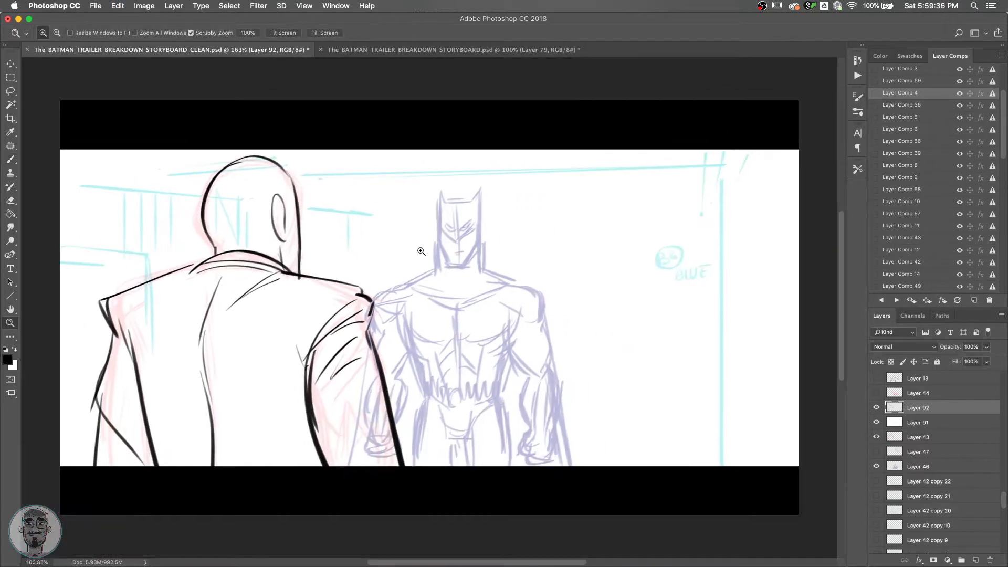
pyautogui.press('b')
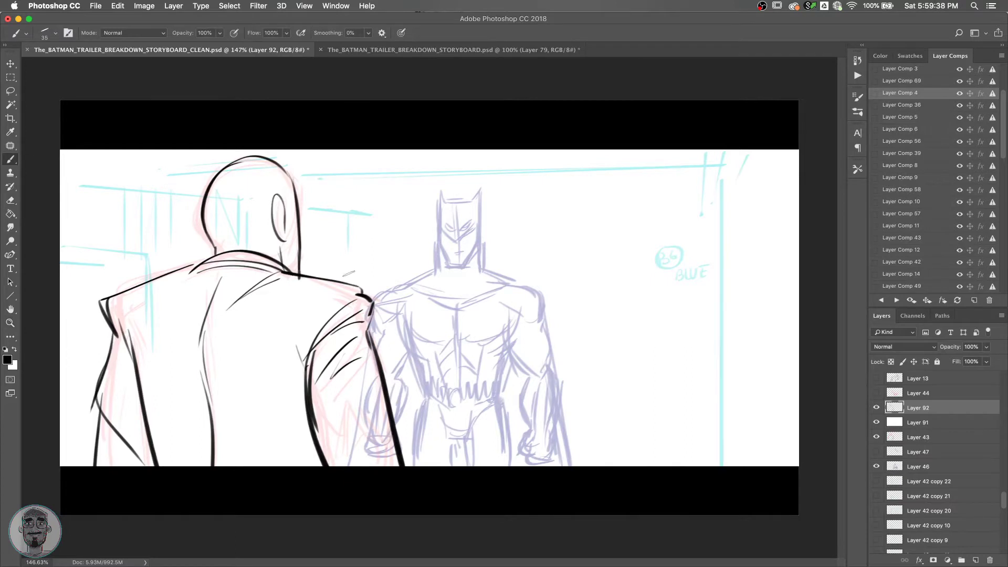
pyautogui.press('z')
pyautogui.moveTo(349, 271); pyautogui.dragTo(363, 253)
pyautogui.press('b')
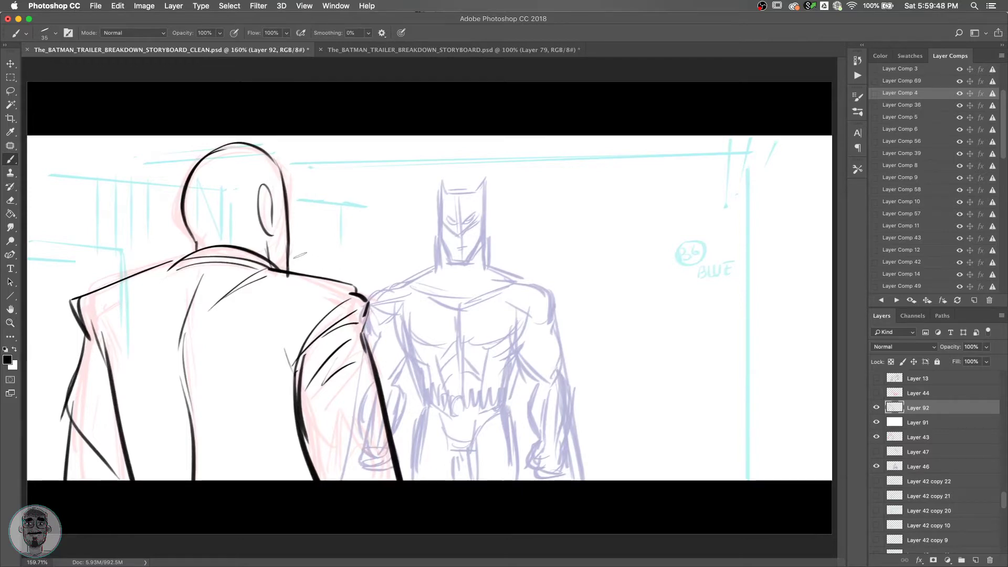
pyautogui.press('e')
pyautogui.moveTo(287, 267)
pyautogui.mouseDown()
pyautogui.moveTo(292, 199)
pyautogui.moveTo(283, 173)
pyautogui.moveTo(284, 273)
pyautogui.mouseUp()
pyautogui.press('b')
pyautogui.press('super+z')
pyautogui.moveTo(281, 174)
pyautogui.mouseDown()
pyautogui.moveTo(282, 276)
pyautogui.moveTo(303, 247)
pyautogui.mouseUp()
# Zoom out to the whole frame and save the storyboard document.
pyautogui.press('z')
pyautogui.press('z')
pyautogui.moveTo(405, 227); pyautogui.dragTo(396, 227)
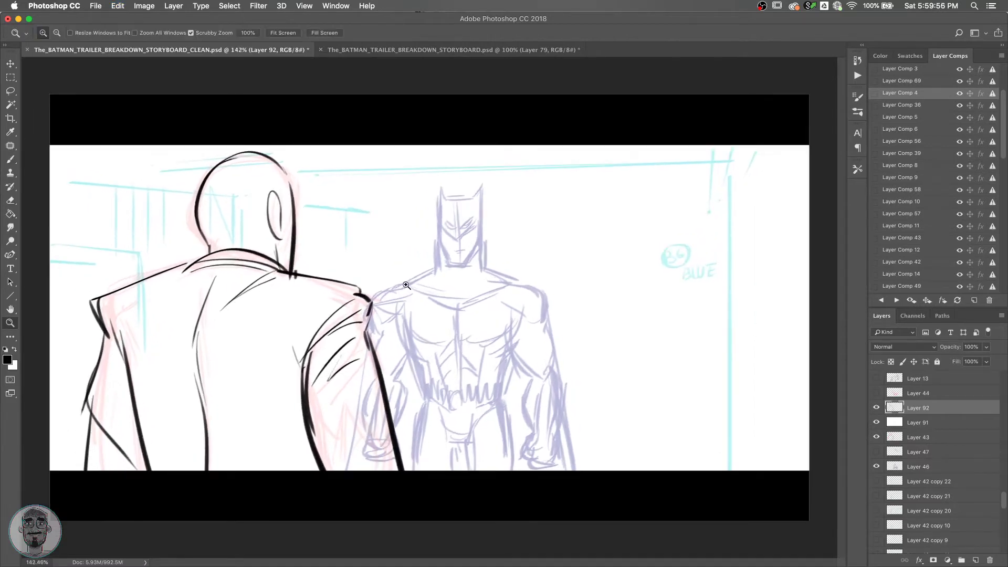
pyautogui.press('super+s')
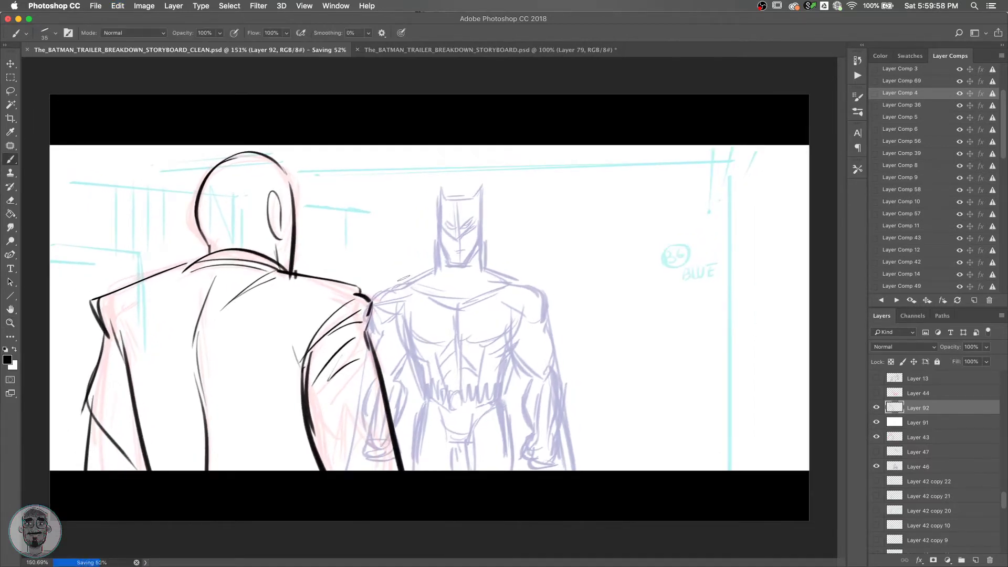
pyautogui.press('z')
pyautogui.moveTo(406, 277); pyautogui.dragTo(415, 276)
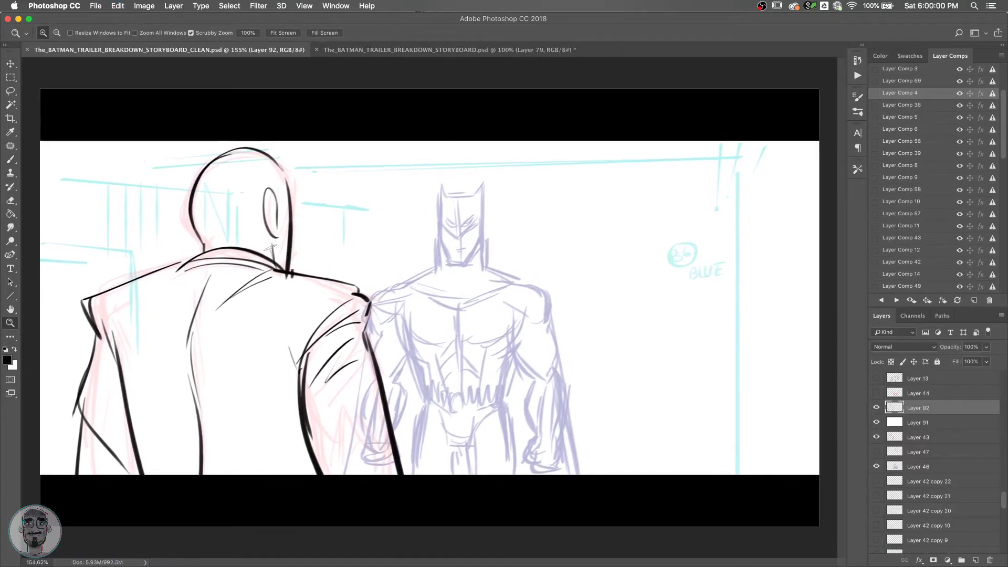
pyautogui.press('b')
pyautogui.moveTo(265, 223); pyautogui.dragTo(275, 237)
pyautogui.press('super+z')
pyautogui.press('z')
pyautogui.moveTo(531, 302); pyautogui.dragTo(519, 303)
pyautogui.press('b')
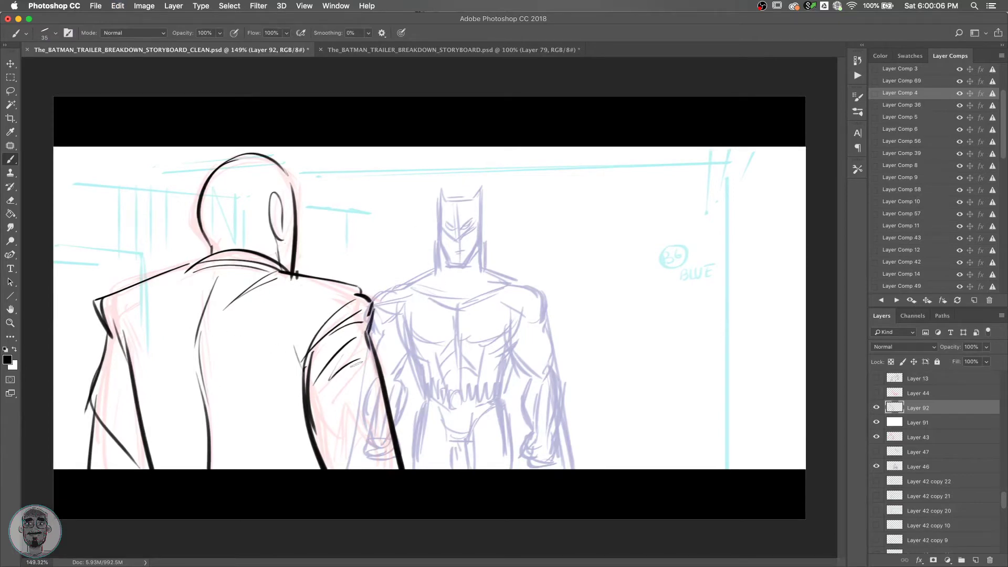
pyautogui.press('z')
pyautogui.moveTo(412, 300)
pyautogui.mouseDown()
pyautogui.moveTo(400, 261)
pyautogui.moveTo(330, 271)
pyautogui.mouseUp()
pyautogui.press('b')
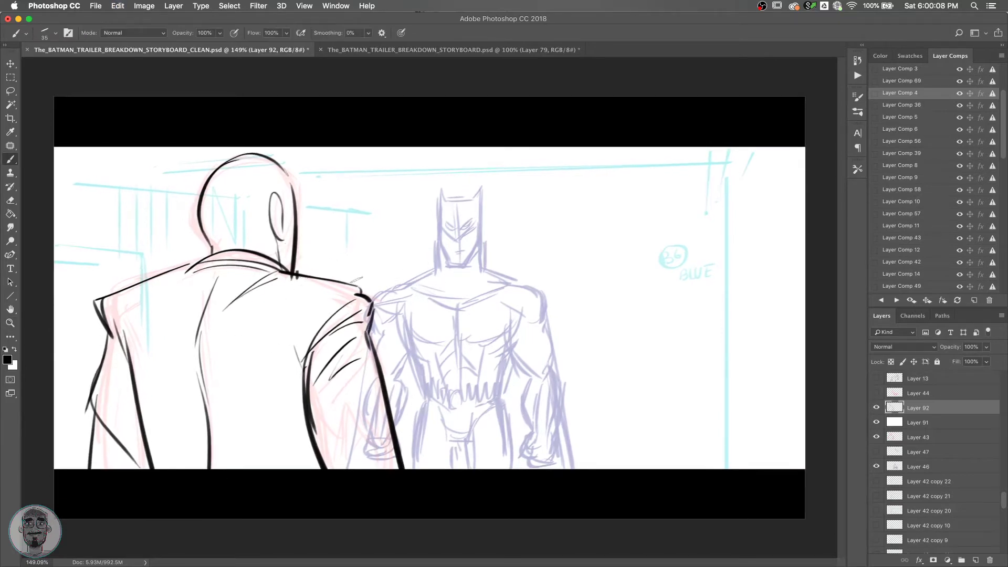
pyautogui.press('z')
pyautogui.press('b')
pyautogui.press('z')
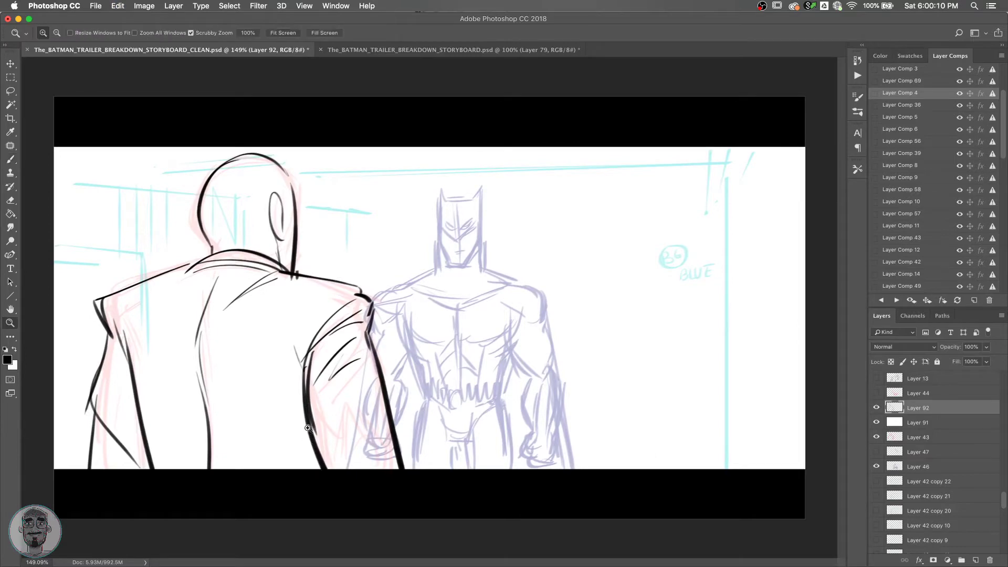
pyautogui.moveTo(307, 427); pyautogui.dragTo(313, 408)
pyautogui.press('b')
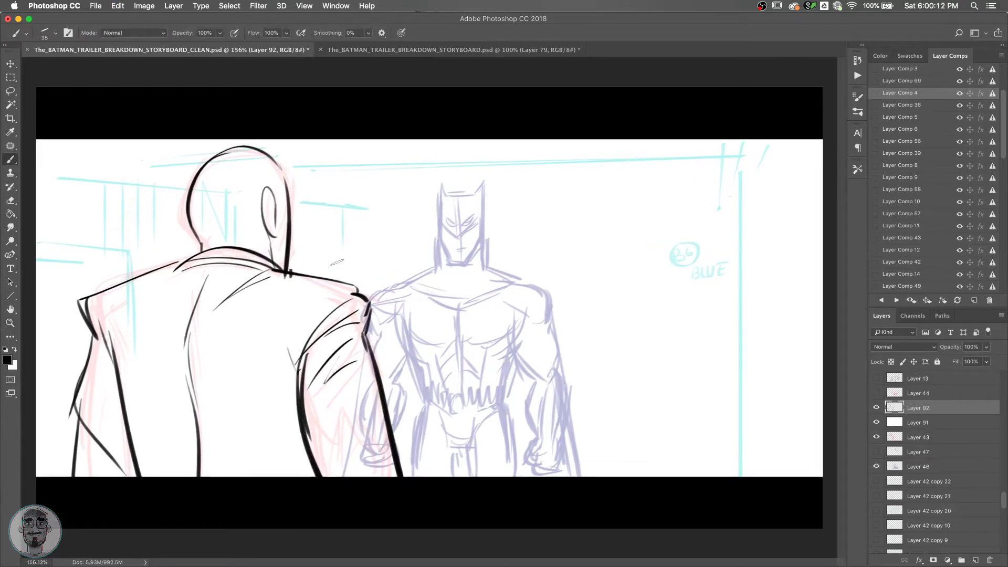
pyautogui.moveTo(336, 260); pyautogui.dragTo(453, 212)
pyautogui.press('super+z')
pyautogui.moveTo(340, 278); pyautogui.dragTo(471, 210)
pyautogui.moveTo(361, 261); pyautogui.dragTo(469, 223)
pyautogui.moveTo(426, 279); pyautogui.dragTo(477, 401)
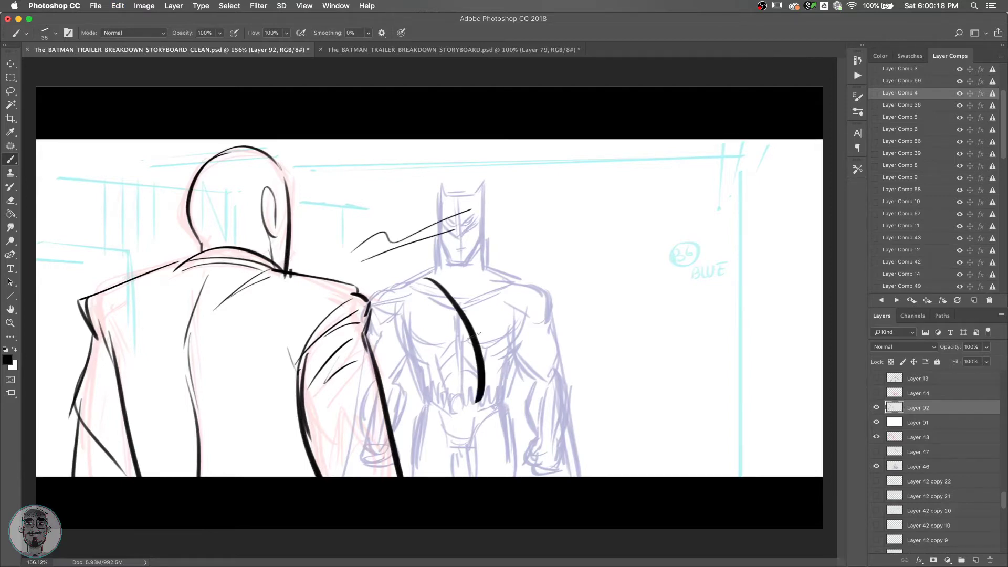
pyautogui.moveTo(448, 280); pyautogui.dragTo(488, 391)
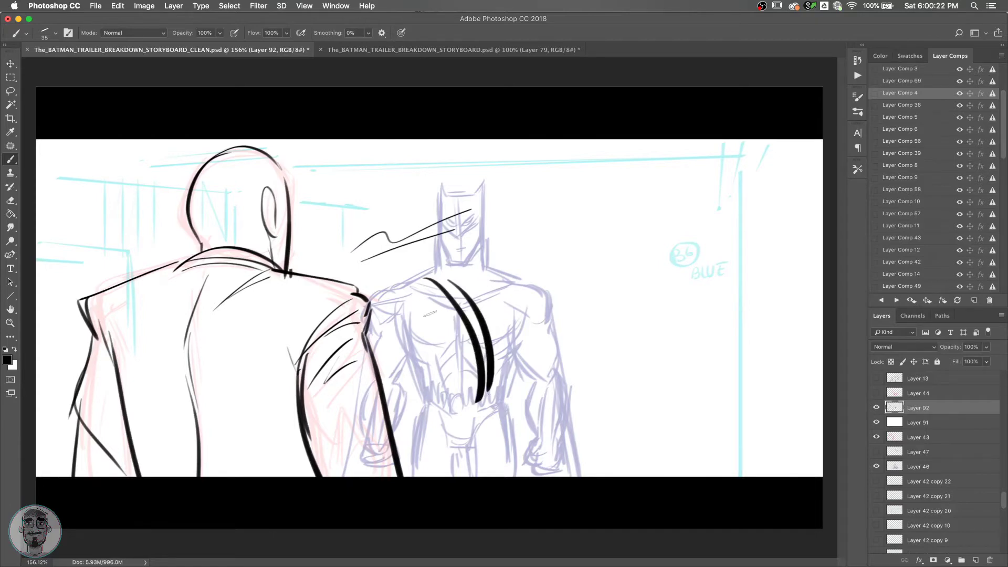
pyautogui.moveTo(414, 209); pyautogui.dragTo(447, 191)
pyautogui.press('super+alt+z')
pyautogui.press('super+alt+z')
pyautogui.press('super+alt+z')
pyautogui.press('super+alt+z')
pyautogui.press('super+alt+z')
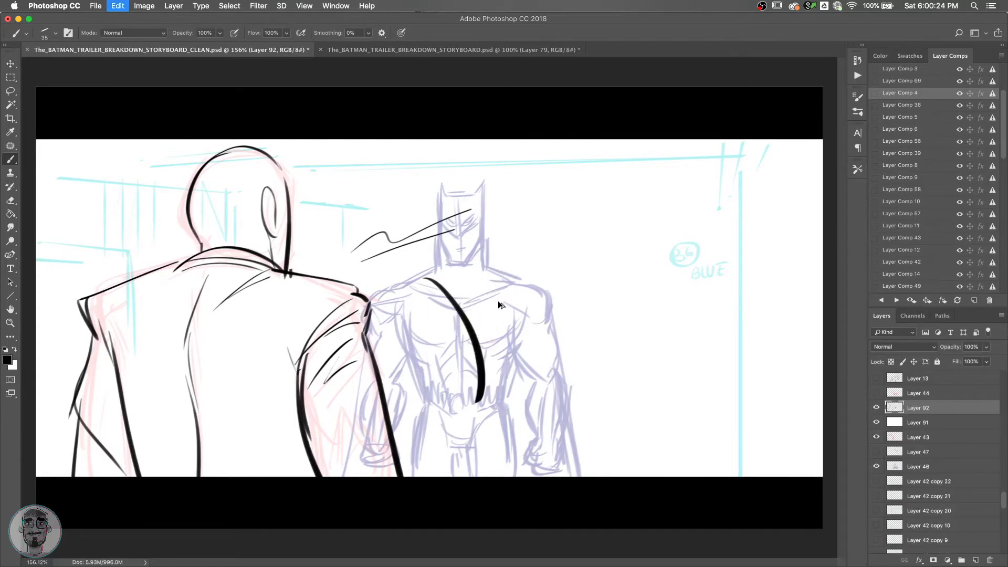
# Add a new layer directly above Layer 91 for inking the Batman figure, beneath the foreground figure's line art.
pyautogui.press('super+space')
pyautogui.moveTo(464, 278)
pyautogui.mouseDown()
pyautogui.moveTo(479, 276)
pyautogui.moveTo(467, 281)
pyautogui.mouseUp()
pyautogui.press('super+space')
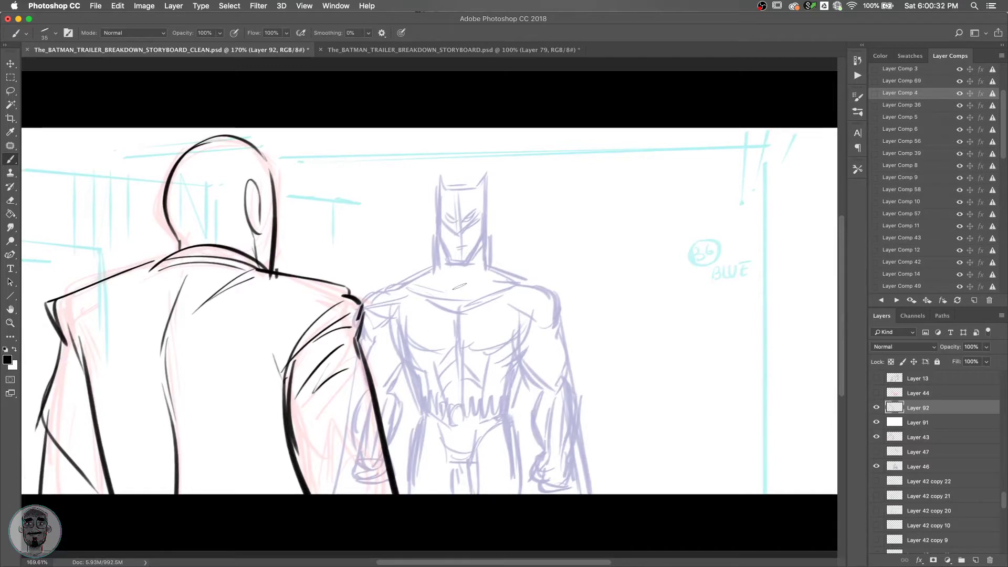
pyautogui.click(912, 422)
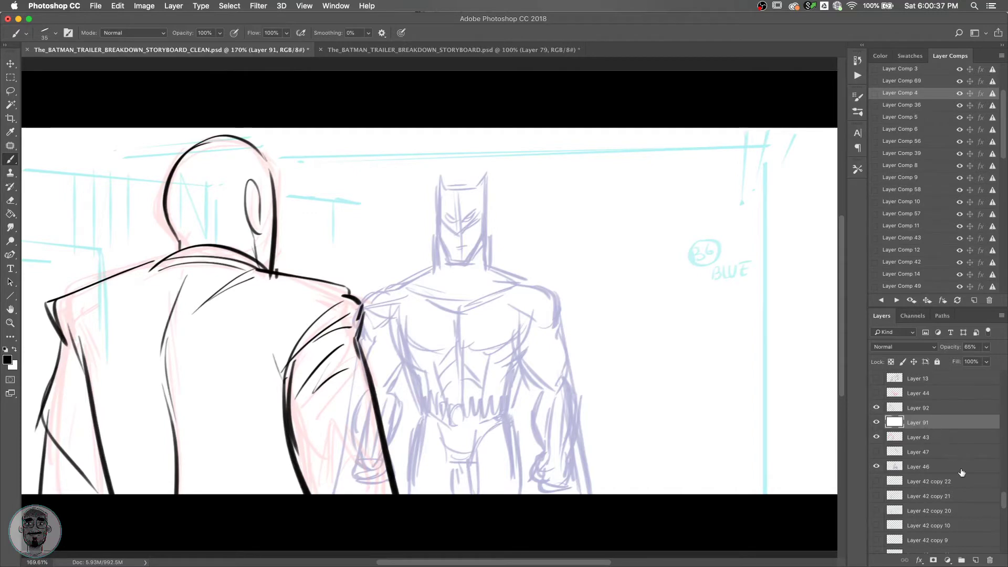
pyautogui.click(975, 560)
pyautogui.press('z')
pyautogui.moveTo(530, 265); pyautogui.dragTo(556, 265)
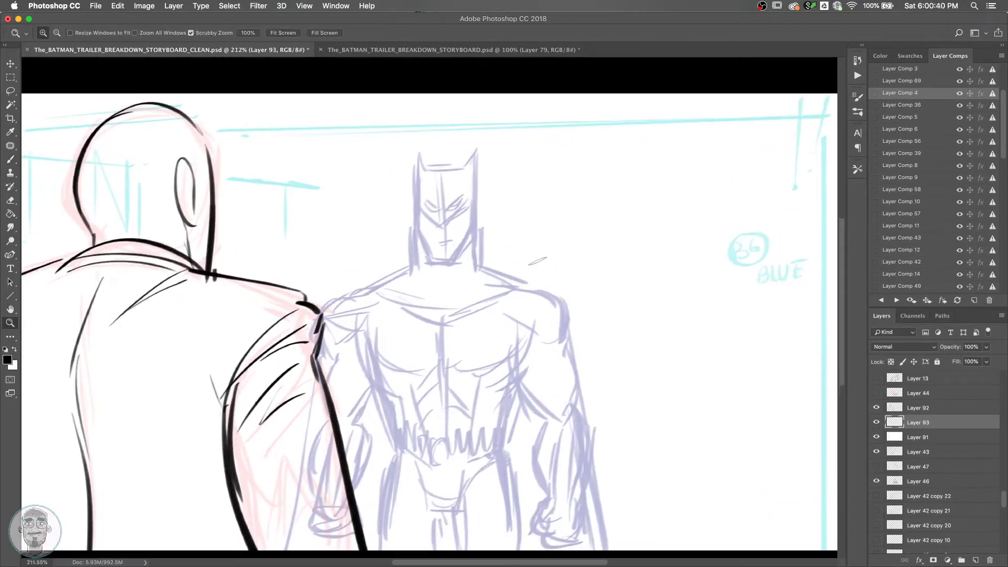
pyautogui.press('b')
pyautogui.press('z')
pyautogui.moveTo(482, 216)
pyautogui.mouseDown()
pyautogui.moveTo(504, 215)
pyautogui.moveTo(492, 214)
pyautogui.mouseUp()
pyautogui.press('b')
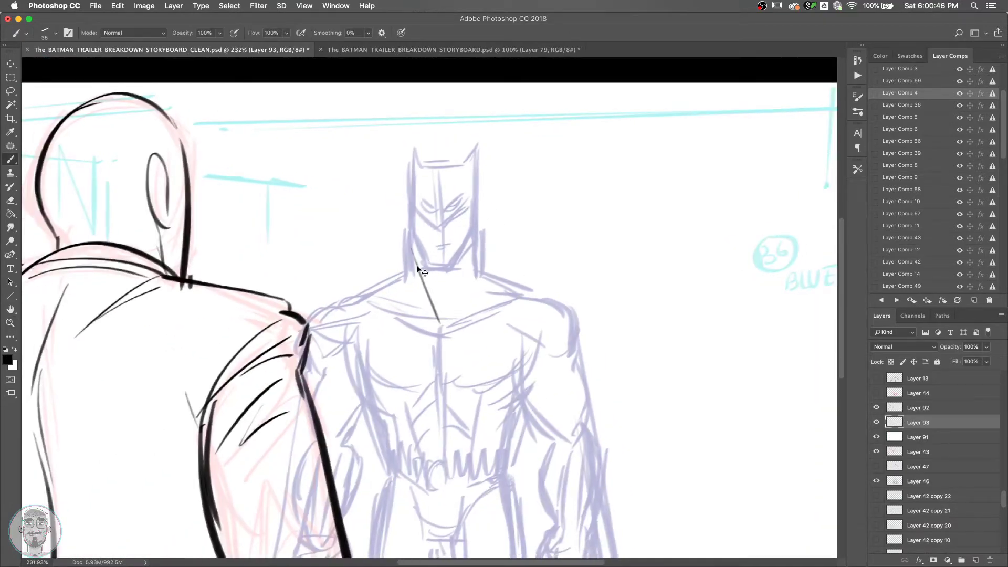
pyautogui.moveTo(413, 253); pyautogui.dragTo(434, 328)
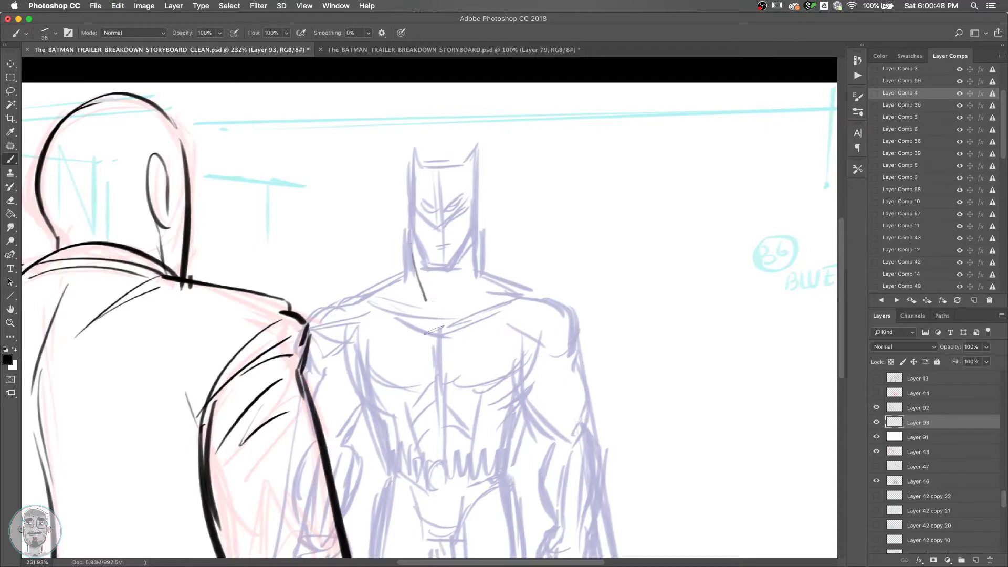
pyautogui.press('super+z')
pyautogui.moveTo(413, 245); pyautogui.dragTo(435, 316)
pyautogui.press('super+z')
pyautogui.press('z')
pyautogui.moveTo(447, 247); pyautogui.dragTo(437, 239)
pyautogui.keyDown('alt'); pyautogui.click(437, 238); pyautogui.keyUp('alt')
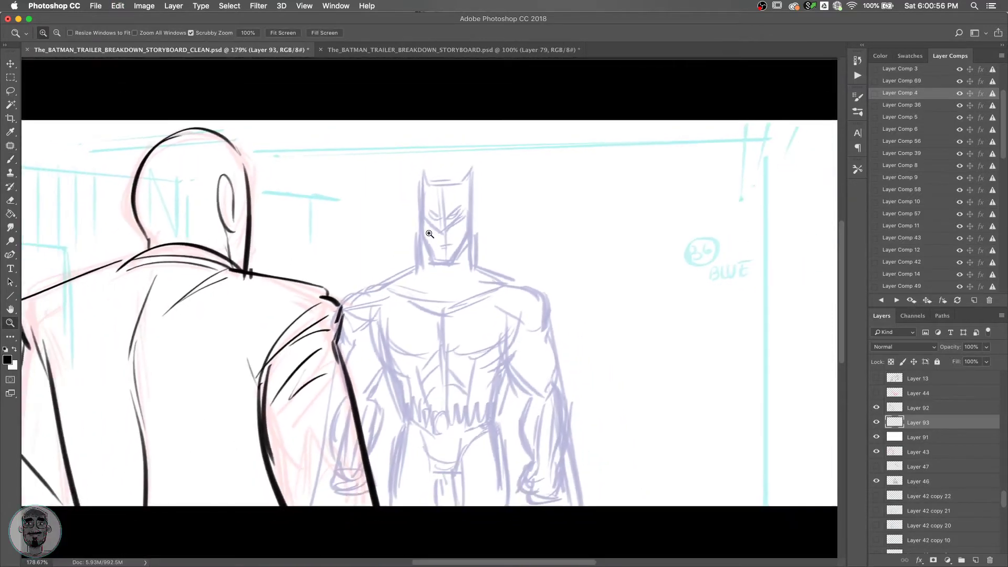
pyautogui.press('b')
pyautogui.moveTo(468, 231); pyautogui.dragTo(486, 232)
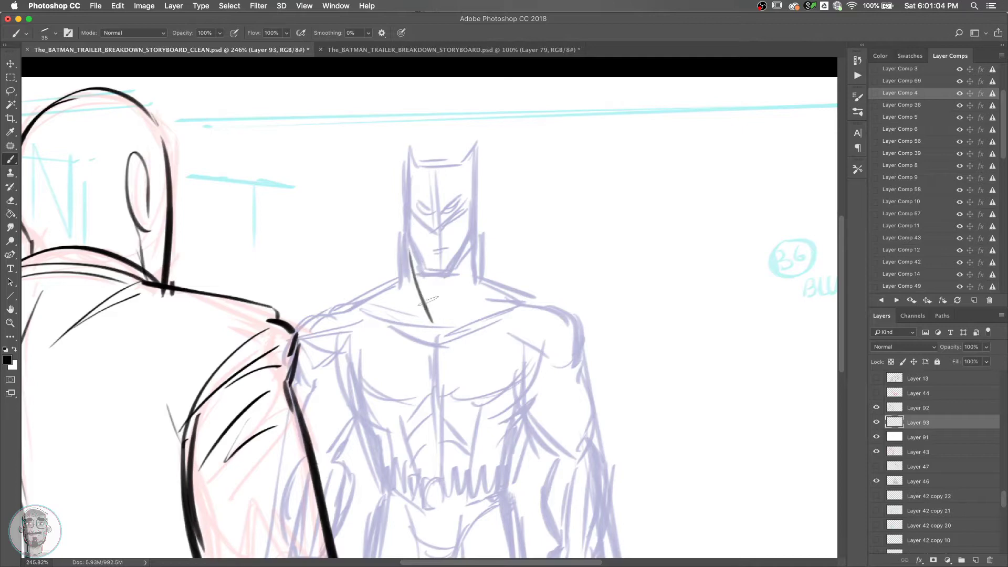
pyautogui.moveTo(465, 242); pyautogui.dragTo(432, 307)
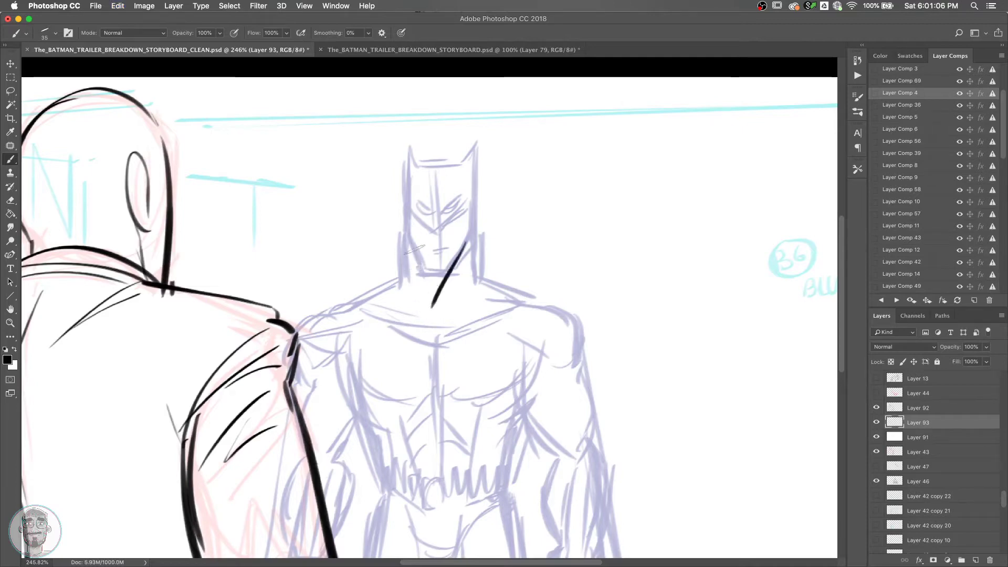
pyautogui.moveTo(417, 258); pyautogui.dragTo(432, 307)
pyautogui.moveTo(403, 237); pyautogui.dragTo(408, 262)
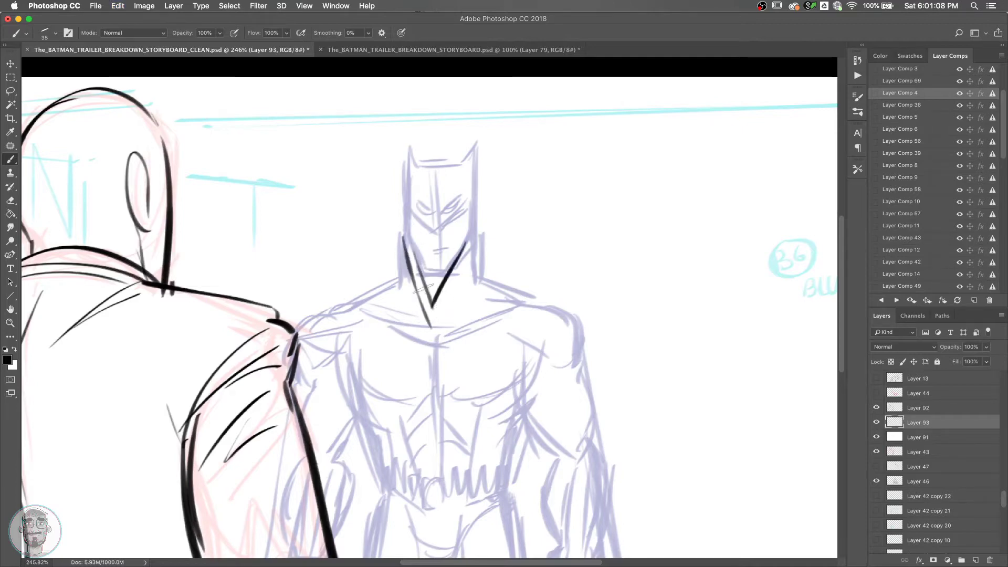
pyautogui.press('super+z')
pyautogui.press('alt+super+z')
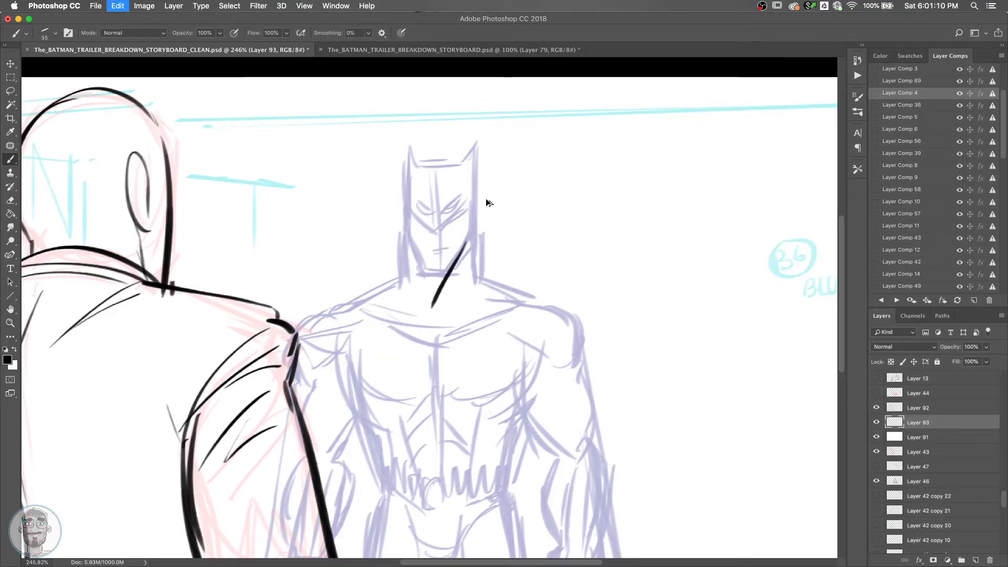
pyautogui.press('alt+super+z')
# Ink Batman's neck as doubled lines converging in a V, with heavier strokes down both sides of the cowl.
pyautogui.moveTo(410, 243); pyautogui.dragTo(431, 300)
pyautogui.moveTo(471, 236); pyautogui.dragTo(436, 311)
pyautogui.moveTo(408, 246)
pyautogui.mouseDown()
pyautogui.moveTo(428, 336)
pyautogui.moveTo(453, 274)
pyautogui.moveTo(448, 292)
pyautogui.moveTo(479, 266)
pyautogui.mouseUp()
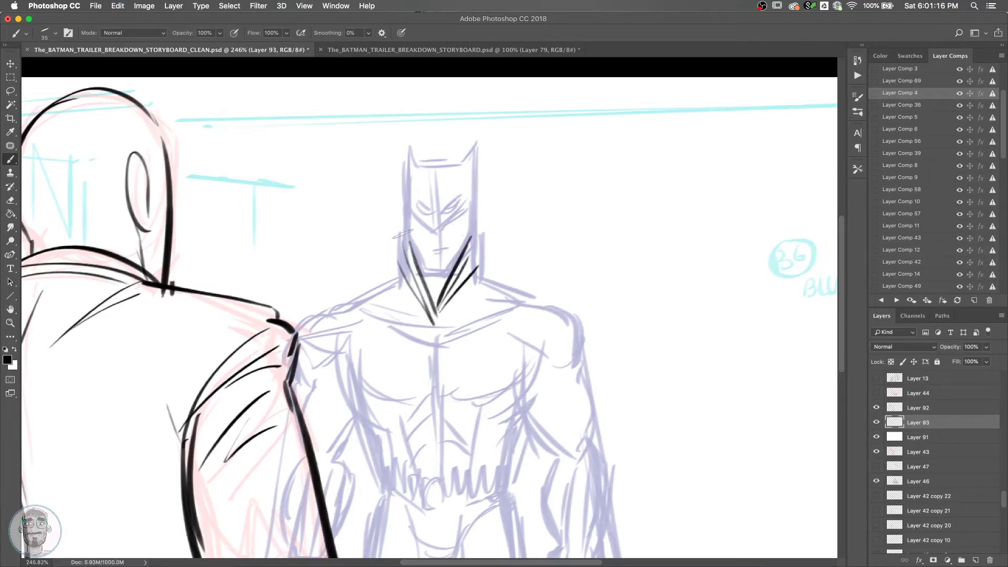
pyautogui.moveTo(404, 236); pyautogui.dragTo(397, 293)
pyautogui.moveTo(470, 233); pyautogui.dragTo(479, 281)
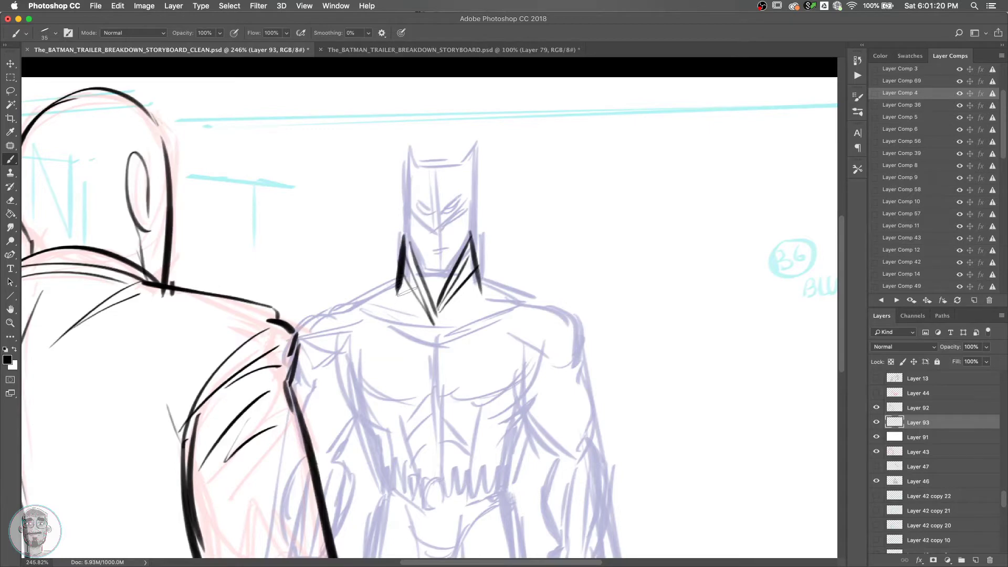
# Ink the sloping lines from both sides of Batman's neck down towards the shoulders.
pyautogui.moveTo(343, 309); pyautogui.dragTo(397, 281)
pyautogui.scroll(-3, 461, 227)
pyautogui.hscroll(3, 461, 227)
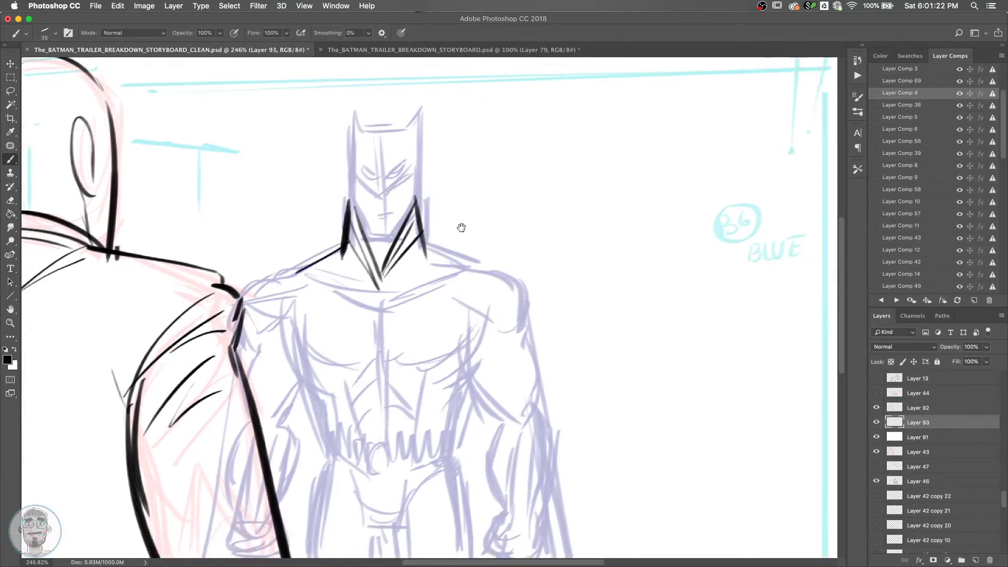
pyautogui.moveTo(409, 235); pyautogui.dragTo(465, 259)
pyautogui.press('super+z')
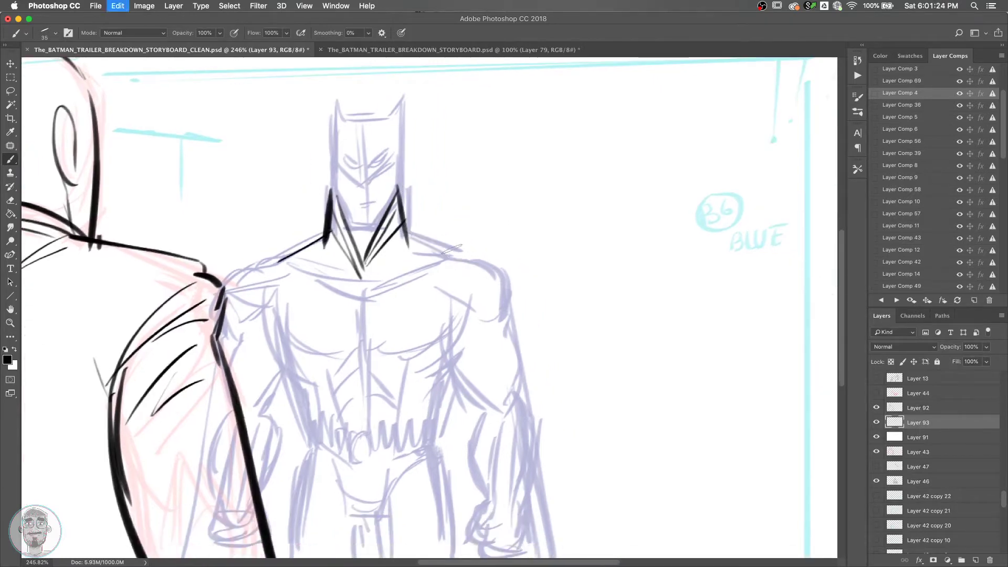
pyautogui.moveTo(409, 234); pyautogui.dragTo(460, 255)
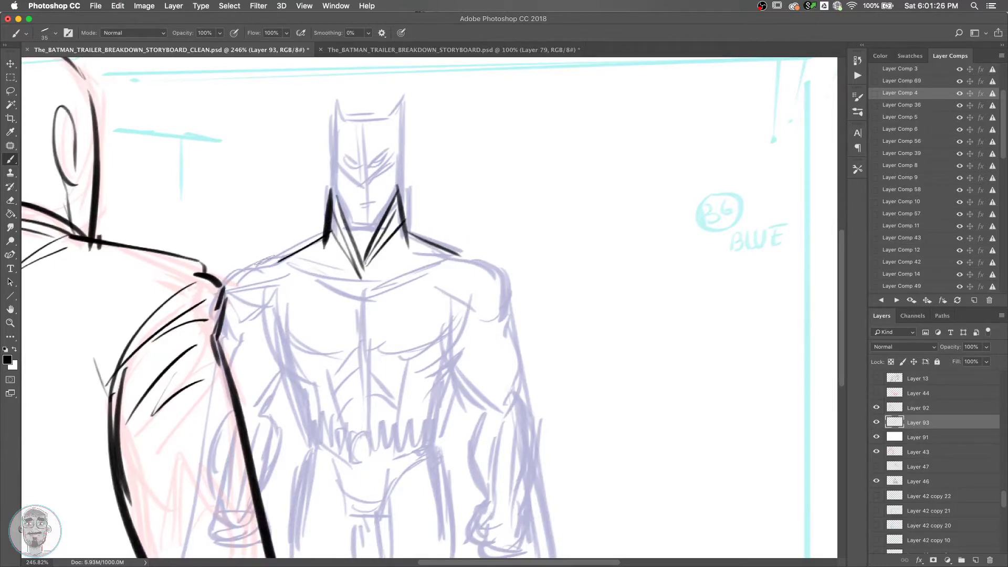
# Ink the rounded outer contours of both of Batman's shoulders with thick strokes.
pyautogui.moveTo(279, 259); pyautogui.dragTo(213, 312)
pyautogui.moveTo(459, 254); pyautogui.dragTo(505, 297)
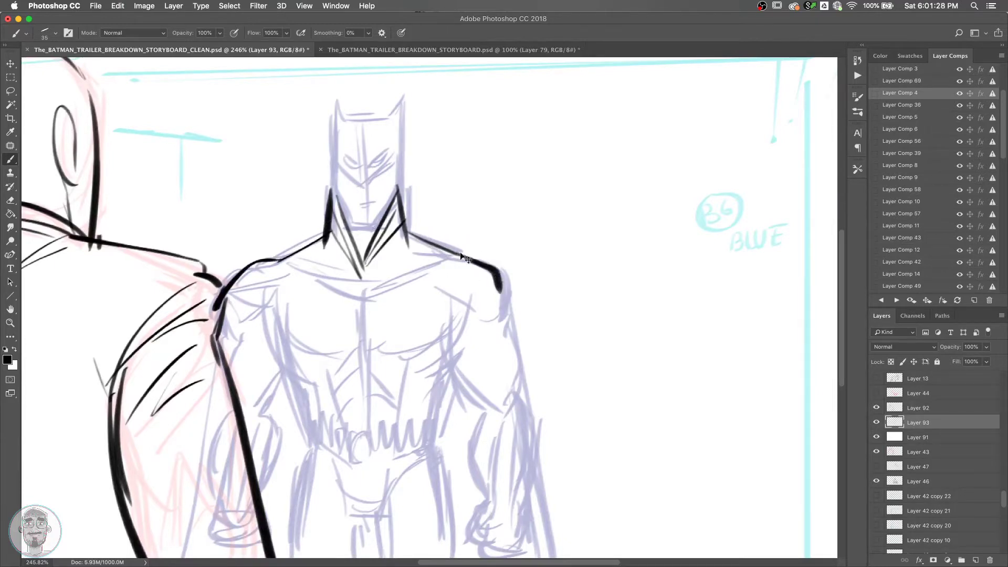
pyautogui.press('super+z')
pyautogui.moveTo(460, 254); pyautogui.dragTo(507, 321)
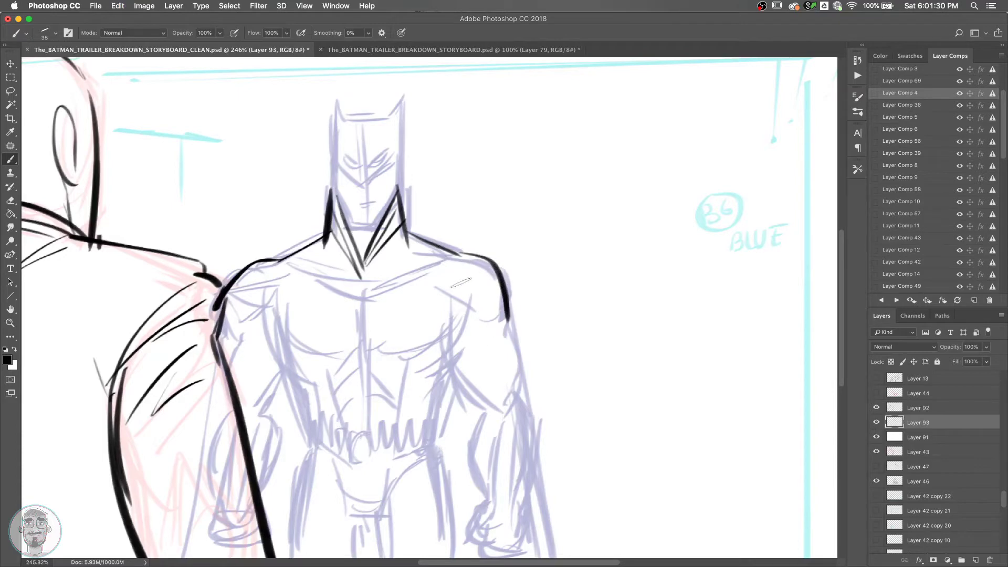
# Ink the doubled V-shaped edge of Batman's cape from both shoulders to the centre of the upper chest.
pyautogui.moveTo(405, 288); pyautogui.dragTo(366, 305)
pyautogui.moveTo(488, 257); pyautogui.dragTo(401, 290)
pyautogui.moveTo(440, 255)
pyautogui.mouseDown()
pyautogui.moveTo(362, 305)
pyautogui.moveTo(252, 253)
pyautogui.mouseUp()
pyautogui.moveTo(341, 279)
pyautogui.mouseDown()
pyautogui.moveTo(318, 258)
pyautogui.moveTo(469, 231)
pyautogui.mouseUp()
pyautogui.press('super+z')
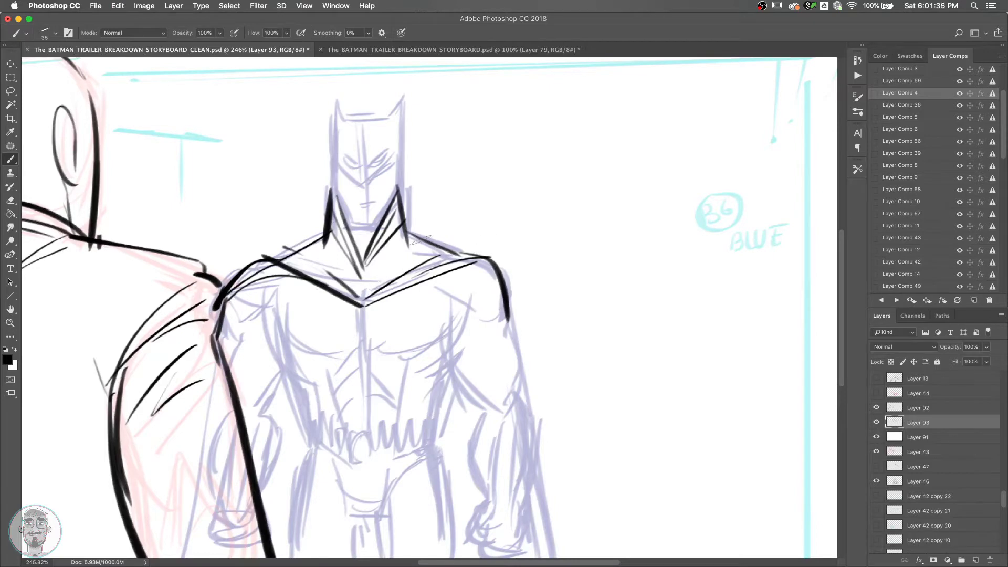
# Ink Batman's upper arm on the viewer's right, with a diagonal deltoid line, curved inner biceps and outer bulge.
pyautogui.moveTo(368, 290)
pyautogui.mouseDown()
pyautogui.moveTo(479, 241)
pyautogui.moveTo(475, 195)
pyautogui.mouseUp()
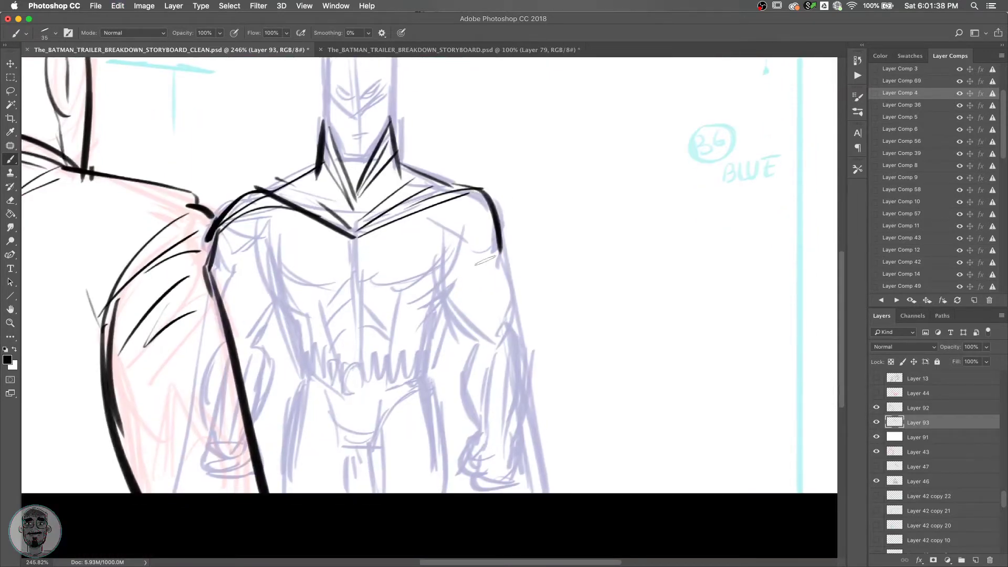
pyautogui.moveTo(444, 243); pyautogui.dragTo(499, 283)
pyautogui.press('super+z')
pyautogui.moveTo(444, 239); pyautogui.dragTo(502, 270)
pyautogui.moveTo(440, 238)
pyautogui.mouseDown()
pyautogui.moveTo(459, 322)
pyautogui.moveTo(485, 334)
pyautogui.mouseUp()
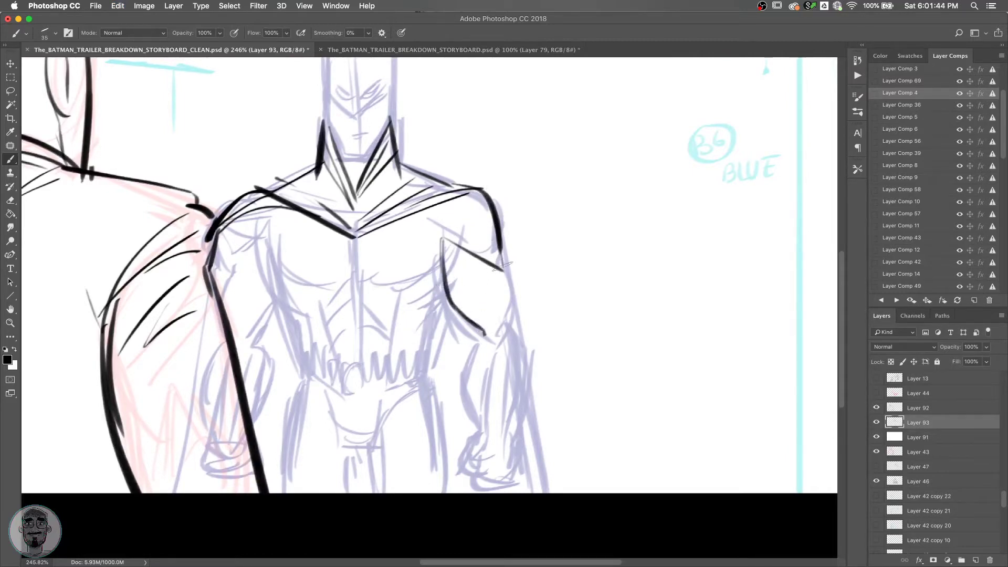
pyautogui.moveTo(497, 267); pyautogui.dragTo(489, 333)
pyautogui.moveTo(503, 246); pyautogui.dragTo(515, 296)
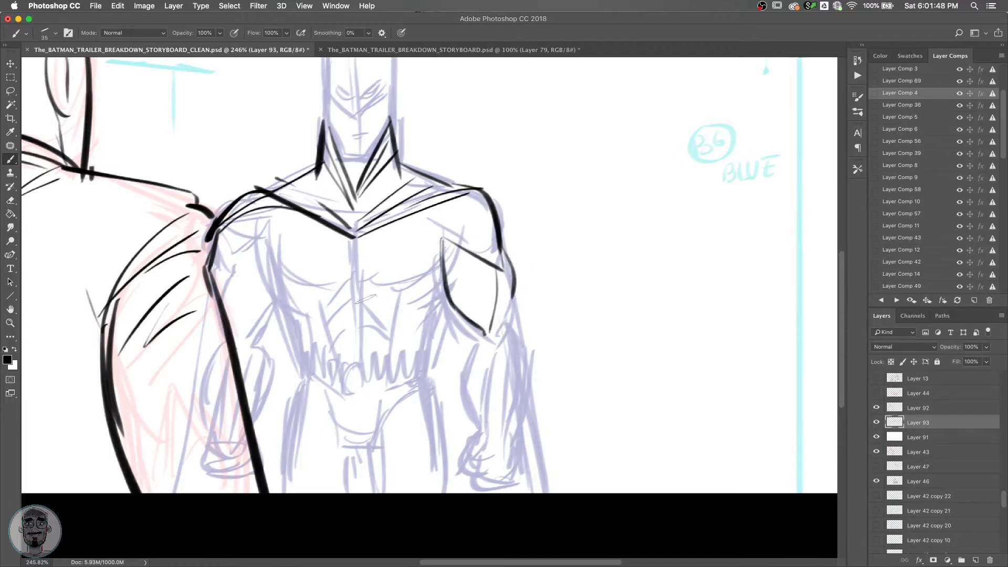
# Ink the angular lower edges of Batman's chest muscles with a centre line, and transform them to sit slightly lower.
pyautogui.moveTo(262, 245)
pyautogui.mouseDown()
pyautogui.moveTo(306, 284)
pyautogui.moveTo(345, 290)
pyautogui.moveTo(318, 277)
pyautogui.moveTo(453, 231)
pyautogui.moveTo(373, 284)
pyautogui.moveTo(405, 289)
pyautogui.moveTo(328, 293)
pyautogui.mouseUp()
pyautogui.moveTo(355, 240); pyautogui.dragTo(356, 270)
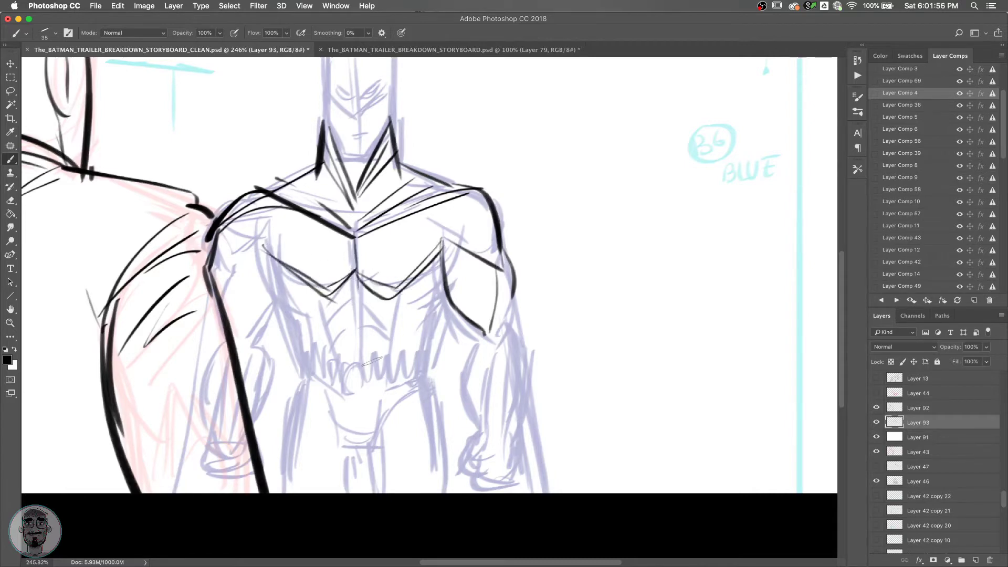
pyautogui.press('l')
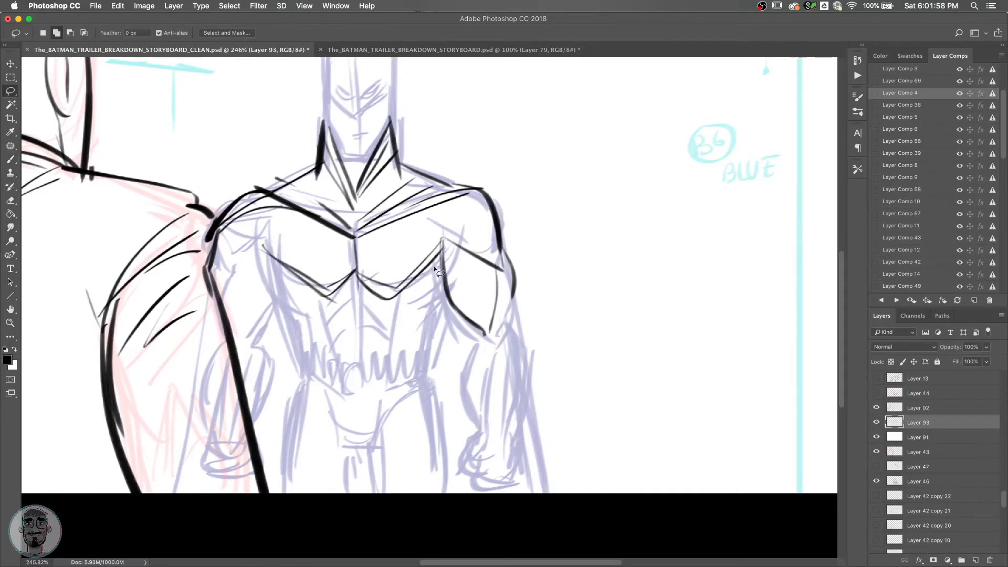
pyautogui.moveTo(440, 239)
pyautogui.mouseDown()
pyautogui.moveTo(303, 242)
pyautogui.moveTo(420, 310)
pyautogui.moveTo(443, 278)
pyautogui.mouseUp()
pyautogui.press('super+t')
pyautogui.moveTo(343, 321); pyautogui.dragTo(342, 339)
pyautogui.press('Return')
pyautogui.press('super+d')
pyautogui.press('b')
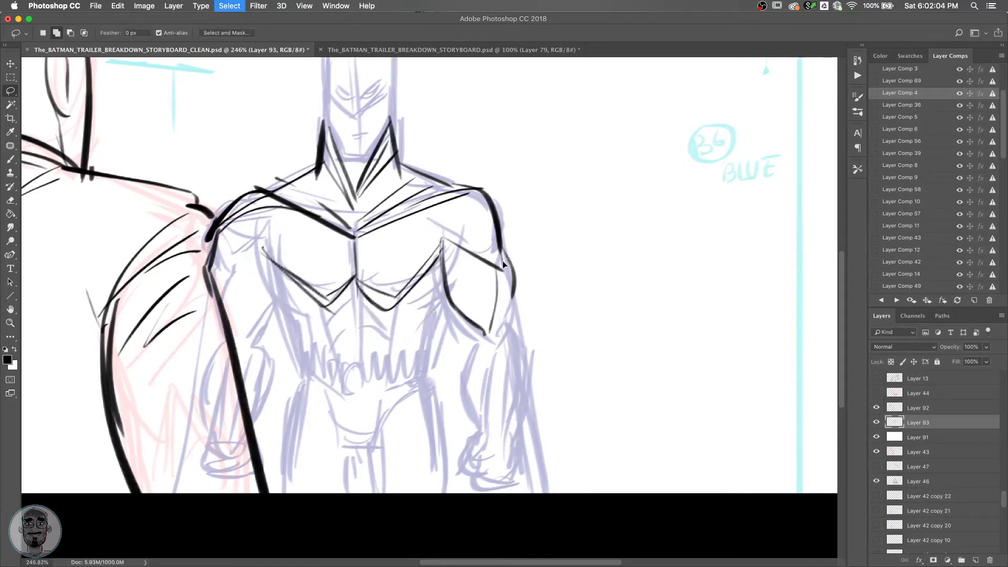
# Ink the vertical centre line of Batman's abdomen from the chest muscles down to the belt.
pyautogui.moveTo(352, 283); pyautogui.dragTo(355, 367)
pyautogui.press('super+z')
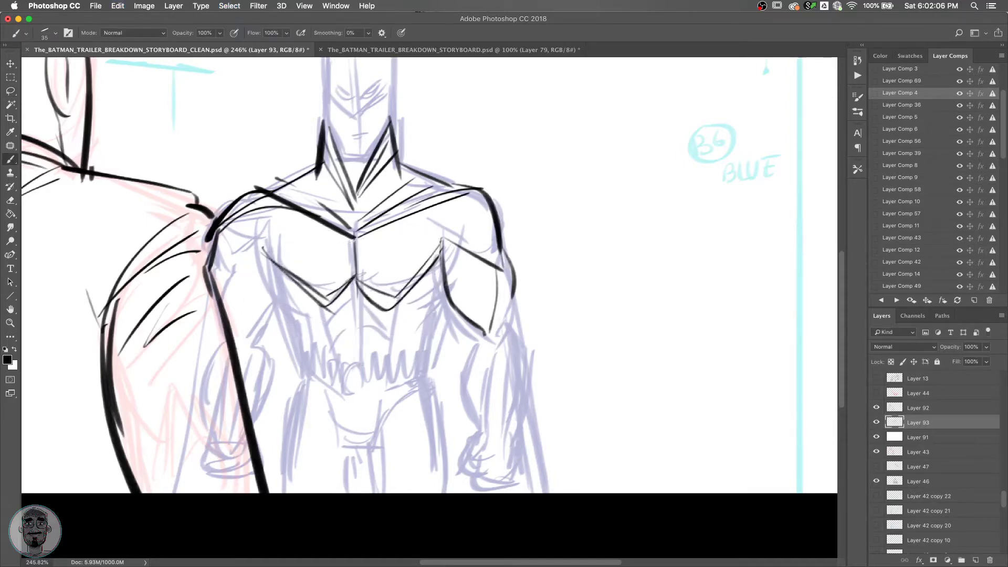
pyautogui.moveTo(351, 277); pyautogui.dragTo(355, 362)
pyautogui.moveTo(352, 278); pyautogui.dragTo(355, 370)
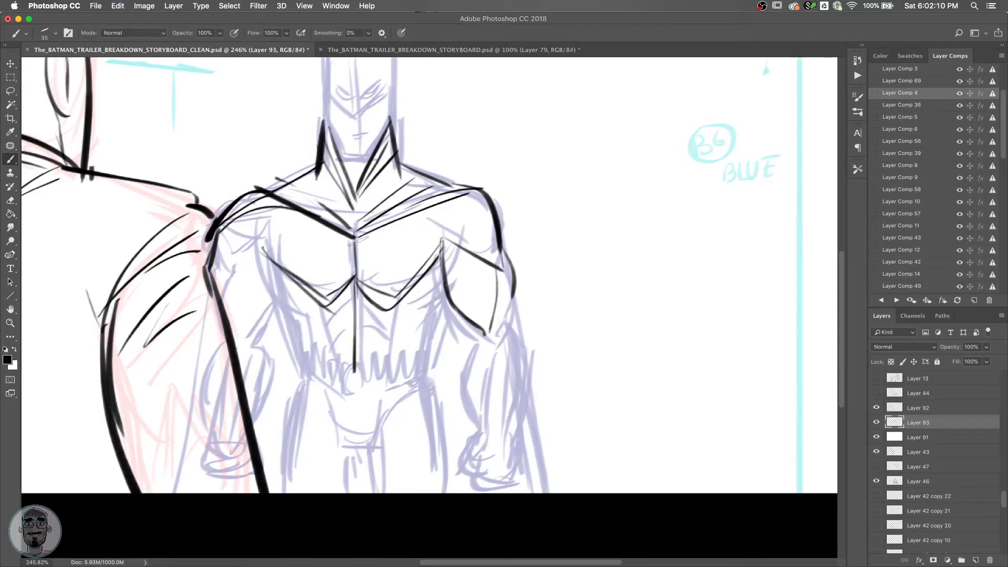
# Ink the bat emblem across Batman's chest, with mirrored wings on both sides of the centre line.
pyautogui.moveTo(352, 241)
pyautogui.mouseDown()
pyautogui.moveTo(323, 234)
pyautogui.moveTo(293, 245)
pyautogui.mouseUp()
pyautogui.press('super+z')
pyautogui.moveTo(354, 242)
pyautogui.mouseDown()
pyautogui.moveTo(313, 231)
pyautogui.moveTo(275, 247)
pyautogui.mouseUp()
pyautogui.moveTo(357, 240)
pyautogui.mouseDown()
pyautogui.moveTo(390, 231)
pyautogui.moveTo(411, 245)
pyautogui.mouseUp()
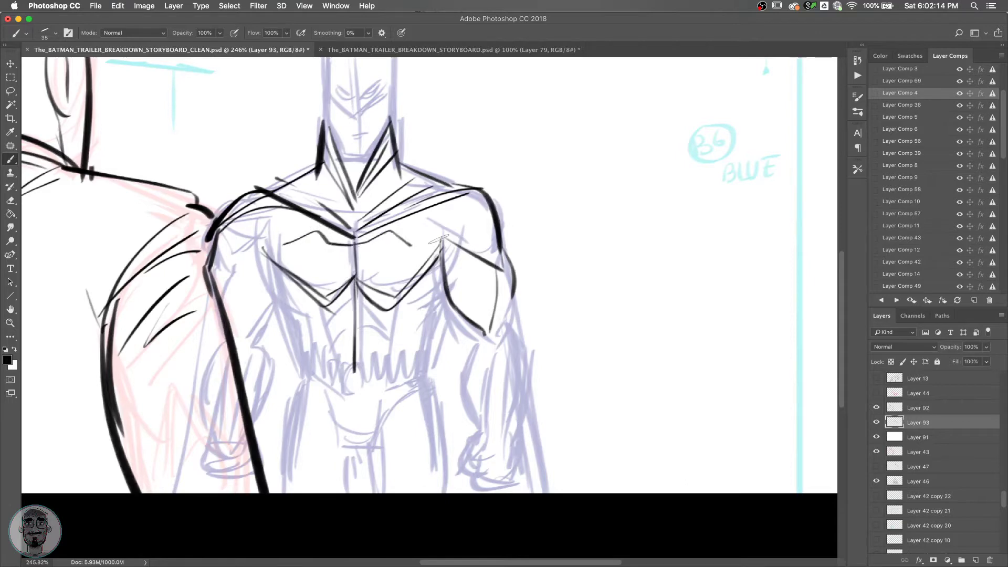
pyautogui.moveTo(303, 247); pyautogui.dragTo(339, 257)
pyautogui.moveTo(368, 255)
pyautogui.mouseDown()
pyautogui.moveTo(406, 251)
pyautogui.moveTo(394, 239)
pyautogui.moveTo(417, 245)
pyautogui.mouseUp()
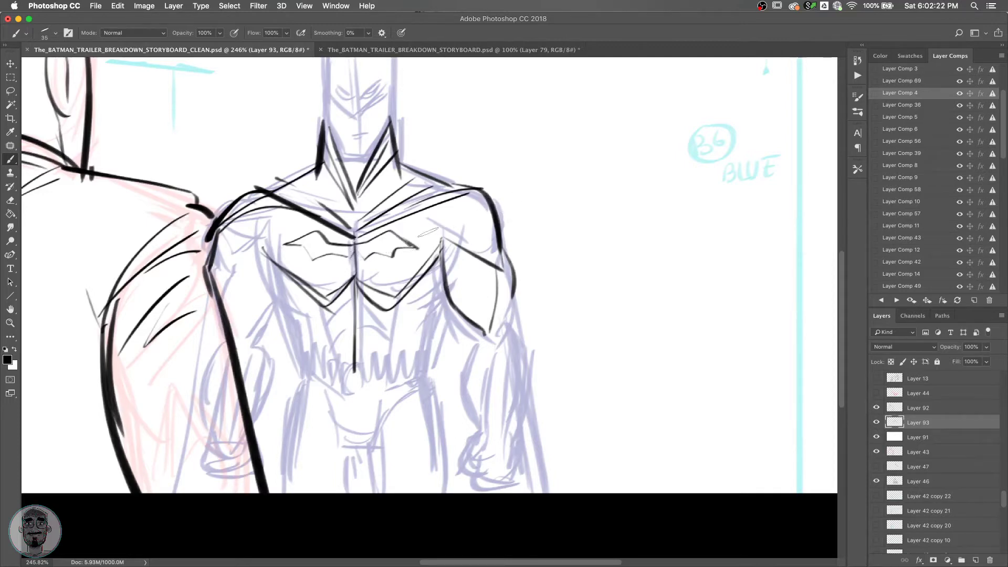
# Ink Batman's shoulder on the viewer's left, with the outer contour, double deltoid edge and curved line towards the armpit.
pyautogui.moveTo(264, 250); pyautogui.dragTo(219, 274)
pyautogui.moveTo(218, 232); pyautogui.dragTo(212, 278)
pyautogui.moveTo(256, 240); pyautogui.dragTo(277, 261)
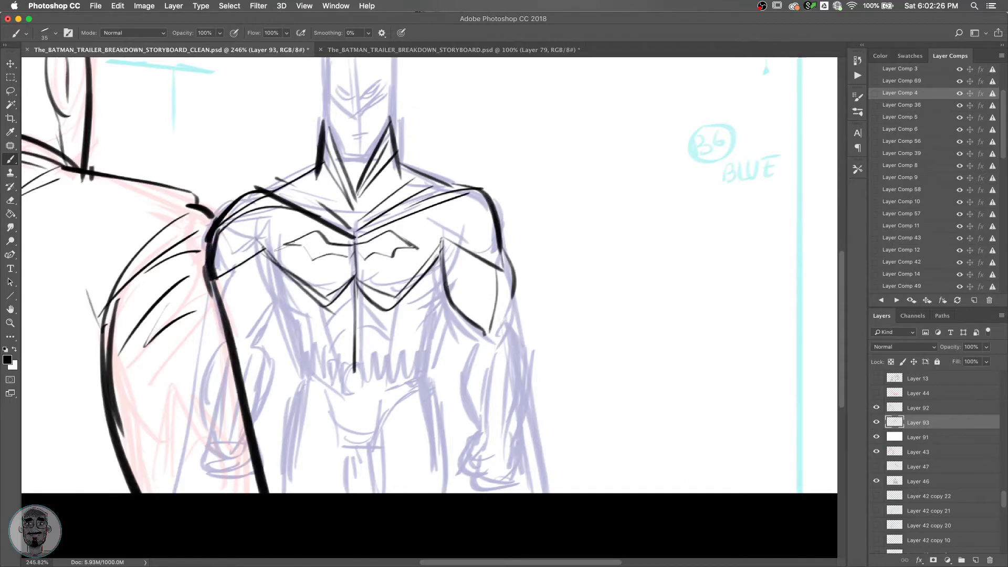
pyautogui.moveTo(274, 203); pyautogui.dragTo(263, 247)
pyautogui.moveTo(274, 209); pyautogui.dragTo(267, 242)
# Double the deltoid line on the viewer's right and ink a heavy armpit line below the cape edge.
pyautogui.moveTo(446, 237); pyautogui.dragTo(508, 262)
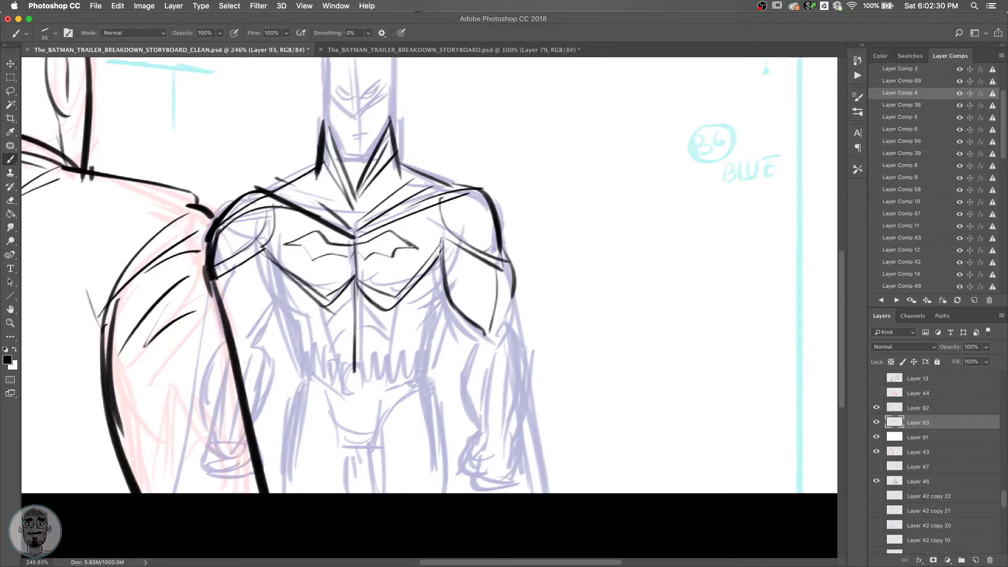
pyautogui.moveTo(423, 205); pyautogui.dragTo(452, 241)
pyautogui.moveTo(424, 205); pyautogui.dragTo(451, 240)
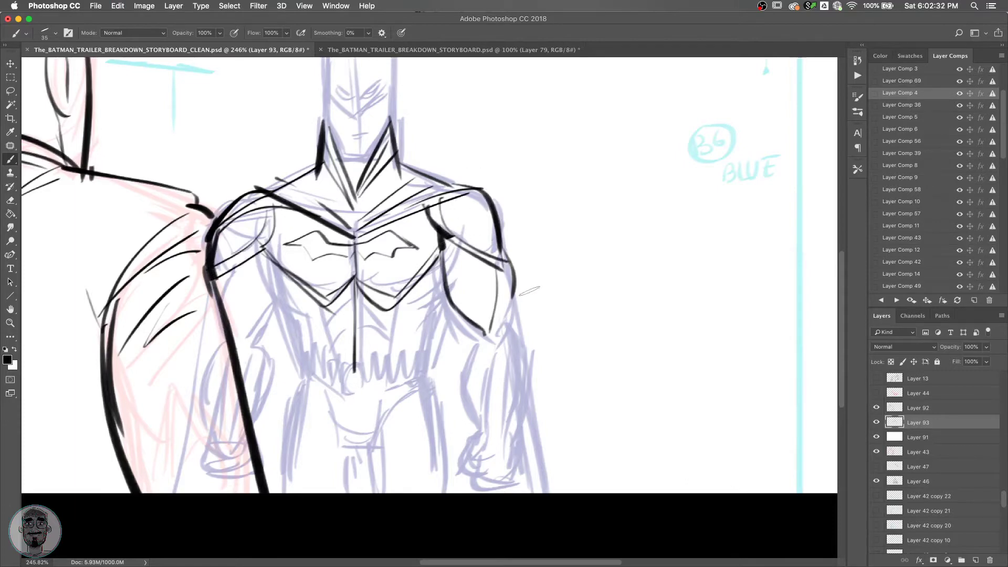
# Ink the outline of Batman's head, with the chin line, both cowl sides, pointed ears and flat top.
pyautogui.keyDown('alt'); pyautogui.scroll(-3, 529, 290); pyautogui.keyUp('alt')
pyautogui.press('z')
pyautogui.moveTo(483, 176); pyautogui.dragTo(530, 130)
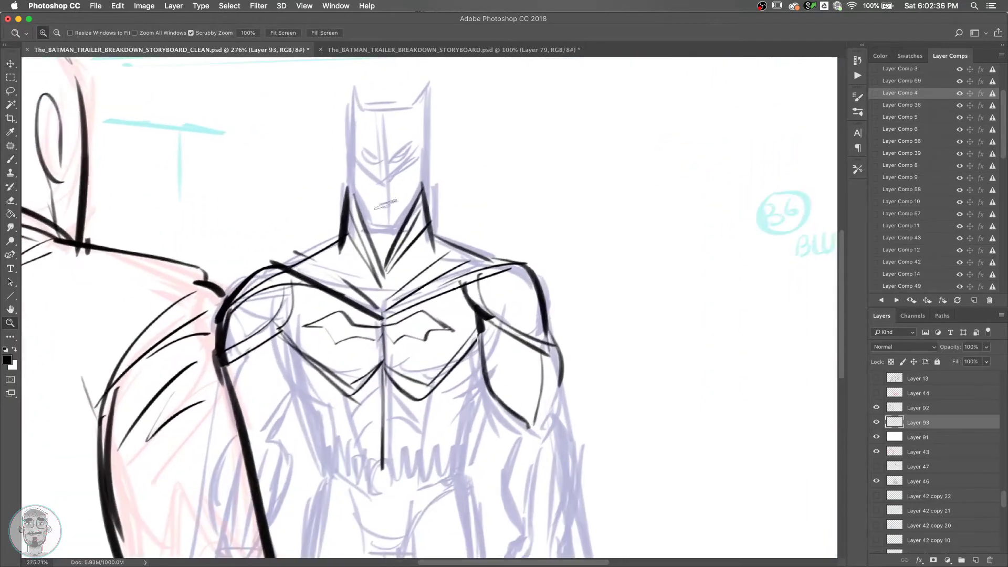
pyautogui.press('b')
pyautogui.moveTo(368, 230); pyautogui.dragTo(398, 227)
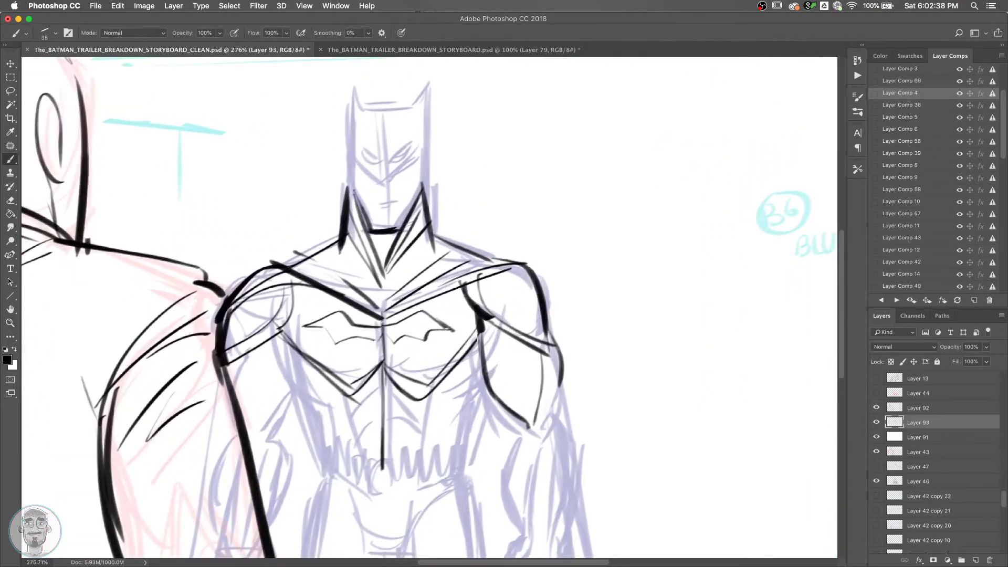
pyautogui.moveTo(393, 186); pyautogui.dragTo(376, 219)
pyautogui.moveTo(347, 164)
pyautogui.mouseDown()
pyautogui.moveTo(332, 211)
pyautogui.moveTo(351, 136)
pyautogui.moveTo(398, 140)
pyautogui.moveTo(406, 215)
pyautogui.mouseUp()
pyautogui.moveTo(405, 167); pyautogui.dragTo(406, 212)
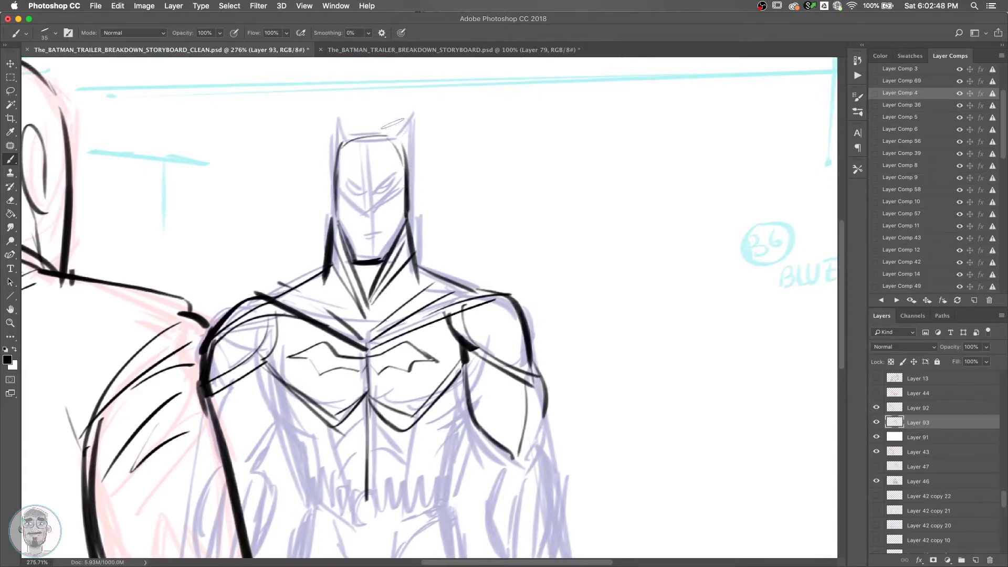
pyautogui.moveTo(391, 126)
pyautogui.mouseDown()
pyautogui.moveTo(401, 107)
pyautogui.moveTo(409, 157)
pyautogui.mouseUp()
pyautogui.moveTo(346, 135)
pyautogui.mouseDown()
pyautogui.moveTo(341, 112)
pyautogui.moveTo(335, 169)
pyautogui.moveTo(401, 119)
pyautogui.moveTo(352, 132)
pyautogui.moveTo(394, 133)
pyautogui.mouseUp()
pyautogui.press('super+z')
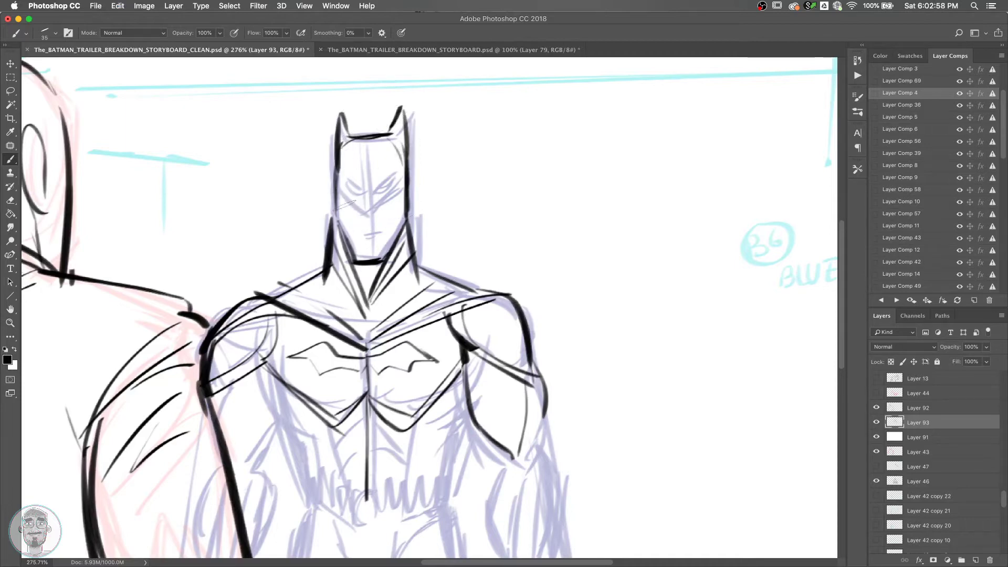
# Ink the V-shaped lower edge of Batman's mask and darken the shadow beneath his jaw.
pyautogui.moveTo(345, 211)
pyautogui.mouseDown()
pyautogui.moveTo(374, 226)
pyautogui.moveTo(418, 185)
pyautogui.mouseUp()
pyautogui.moveTo(375, 257); pyautogui.dragTo(404, 223)
pyautogui.moveTo(354, 262); pyautogui.dragTo(389, 257)
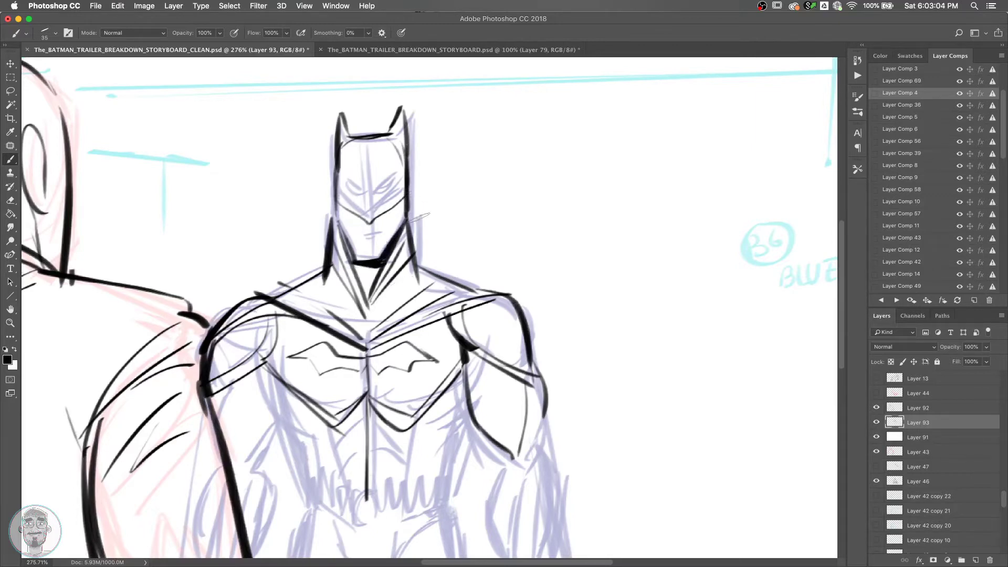
# Ink Batman's narrow scowling eyes and a short straight mouth line.
pyautogui.moveTo(353, 200); pyautogui.dragTo(400, 188)
pyautogui.moveTo(376, 198); pyautogui.dragTo(405, 179)
pyautogui.moveTo(372, 231)
pyautogui.mouseDown()
pyautogui.moveTo(400, 224)
pyautogui.moveTo(366, 231)
pyautogui.moveTo(388, 228)
pyautogui.mouseUp()
pyautogui.press('e')
pyautogui.press('b')
pyautogui.press('super+z')
# Erase the cowl's side outlines and ears, and re-ink them with thicker, slightly wider contours and a new top edge.
pyautogui.press('z')
pyautogui.keyDown('alt'); pyautogui.click(566, 248); pyautogui.keyUp('alt')
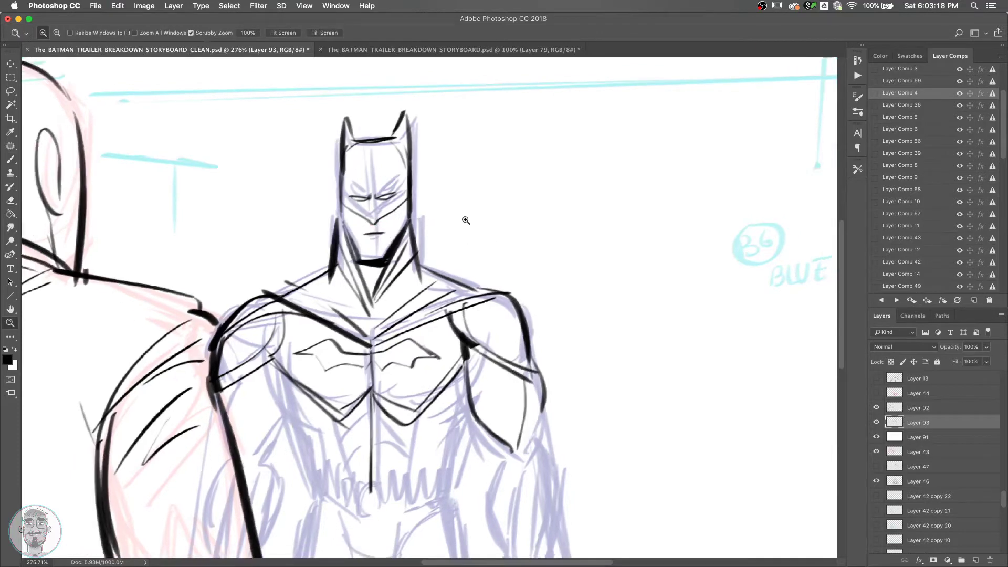
pyautogui.moveTo(566, 248); pyautogui.dragTo(582, 248)
pyautogui.press('b')
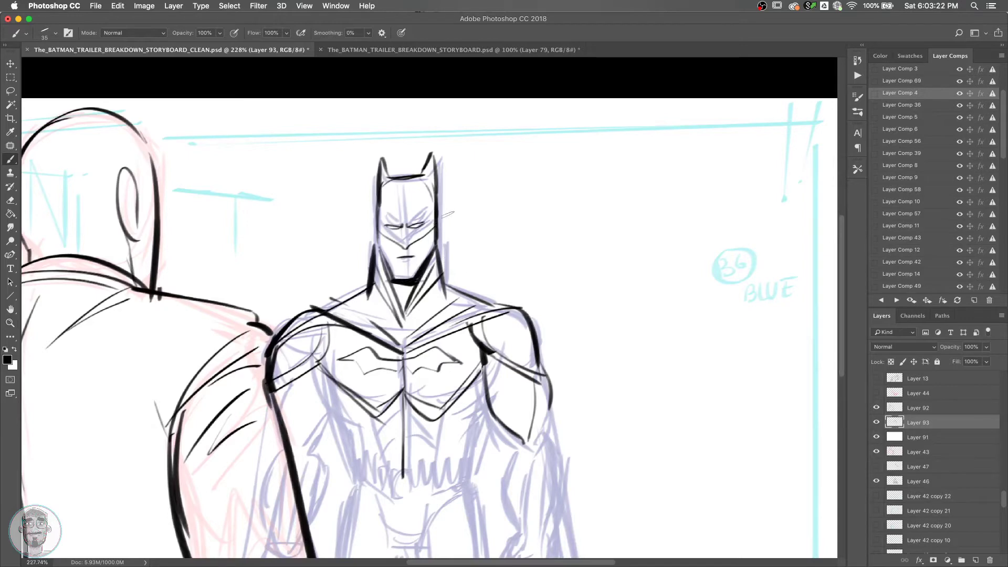
pyautogui.press('e')
pyautogui.moveTo(434, 234)
pyautogui.mouseDown()
pyautogui.moveTo(433, 150)
pyautogui.moveTo(370, 215)
pyautogui.moveTo(431, 166)
pyautogui.mouseUp()
pyautogui.press('b')
pyautogui.moveTo(382, 245); pyautogui.dragTo(374, 173)
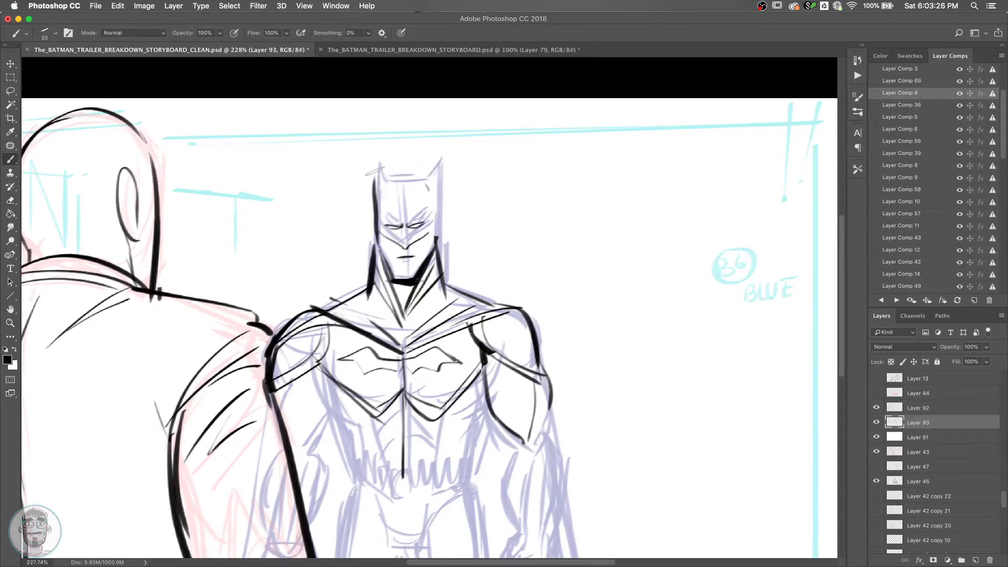
pyautogui.moveTo(376, 238); pyautogui.dragTo(381, 154)
pyautogui.press('super+z')
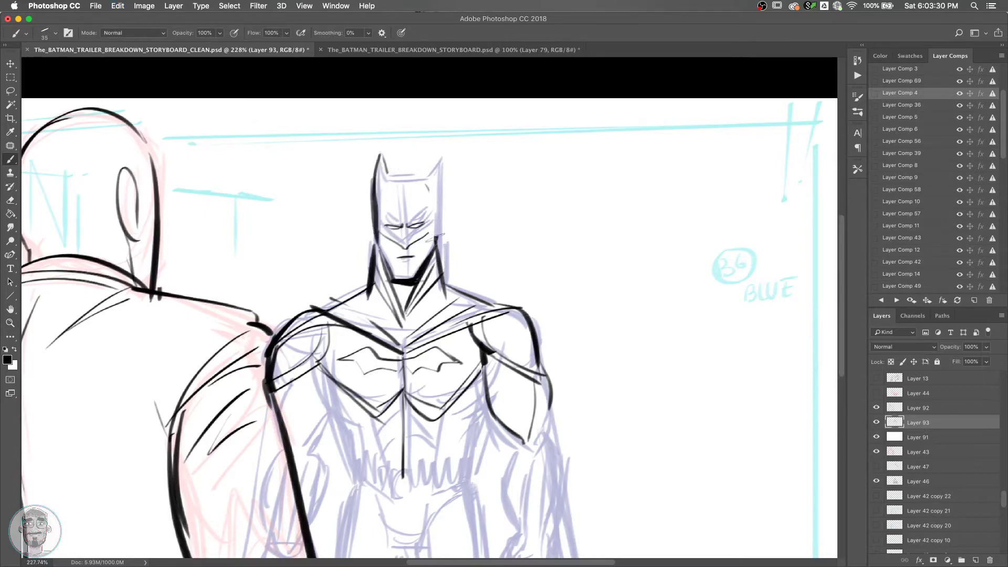
pyautogui.moveTo(435, 242)
pyautogui.mouseDown()
pyautogui.moveTo(436, 153)
pyautogui.moveTo(430, 170)
pyautogui.moveTo(378, 154)
pyautogui.moveTo(373, 210)
pyautogui.mouseUp()
pyautogui.press('super+z')
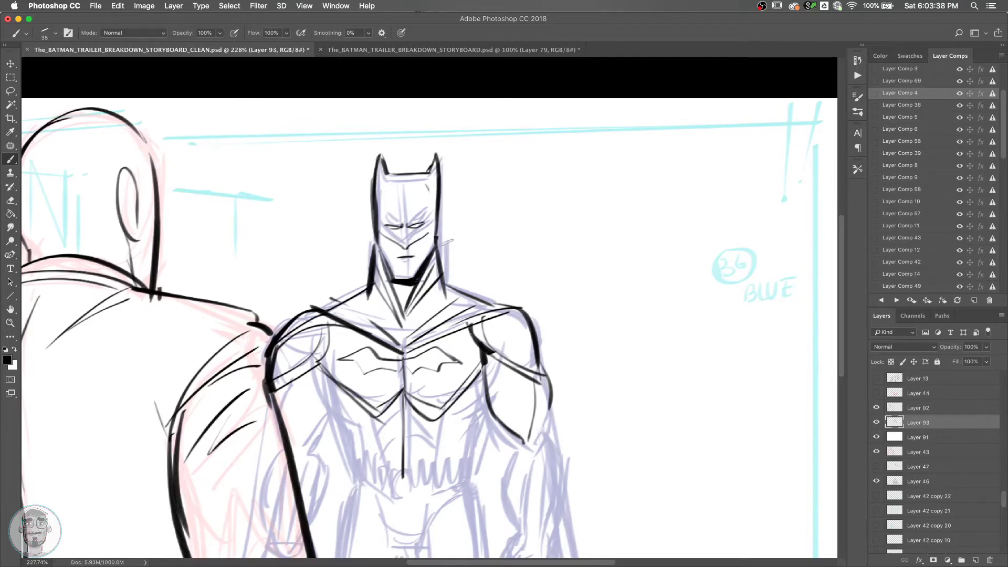
# Lasso Batman's head, scale its height to 94.53%, deselect it and save the document.
pyautogui.scroll(-2, 477, 220)
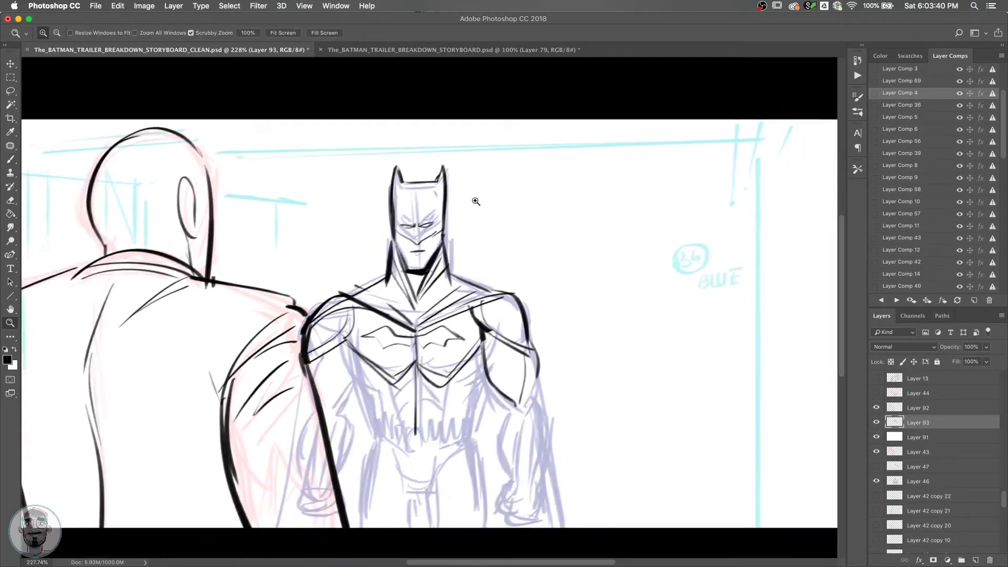
pyautogui.press('l')
pyautogui.scroll(-1, 572, 268)
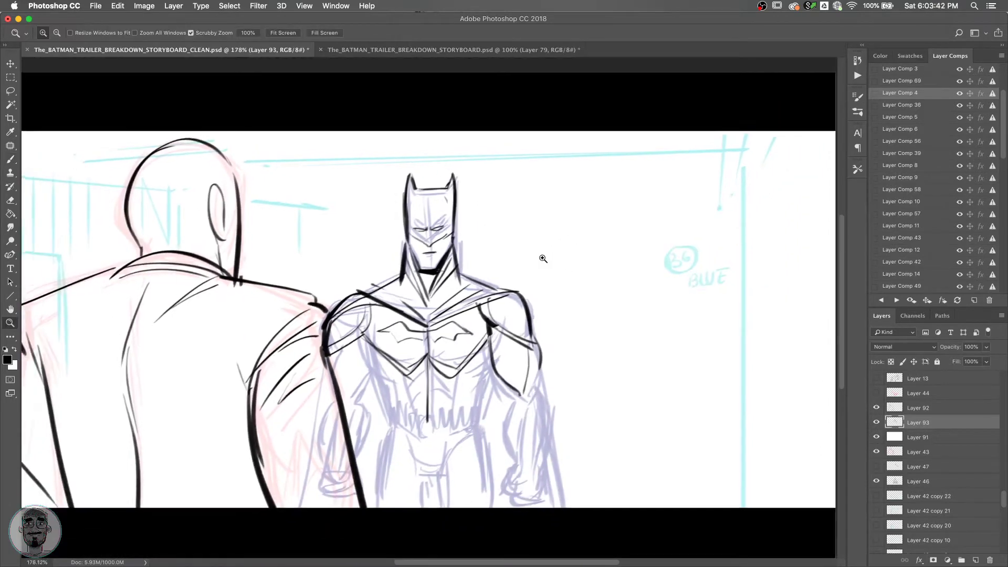
pyautogui.moveTo(457, 231); pyautogui.dragTo(429, 283)
pyautogui.moveTo(412, 159)
pyautogui.mouseDown()
pyautogui.moveTo(474, 181)
pyautogui.moveTo(471, 158)
pyautogui.moveTo(388, 163)
pyautogui.mouseUp()
pyautogui.press('super+t')
pyautogui.press('Return')
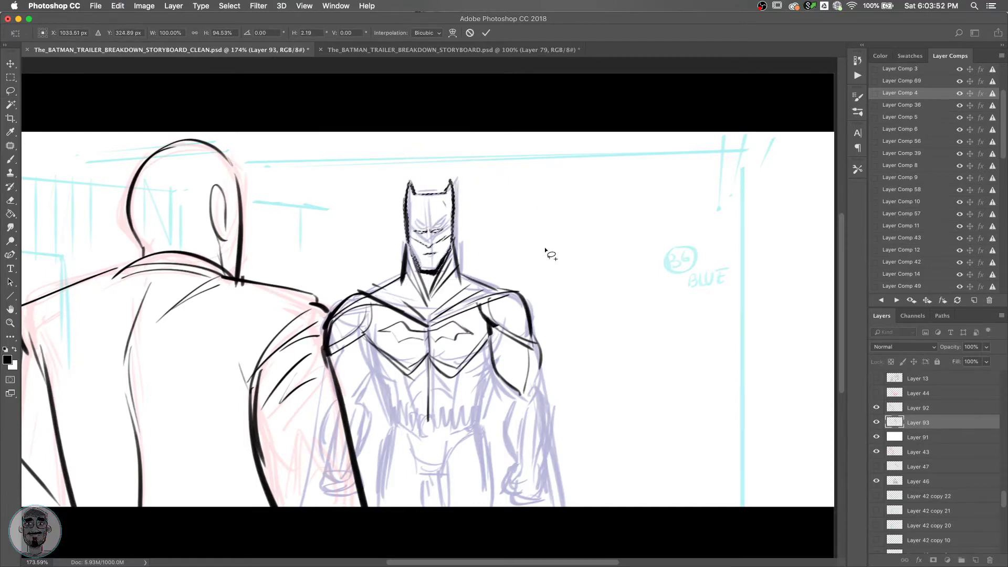
pyautogui.press('super+d')
pyautogui.press('super+s')
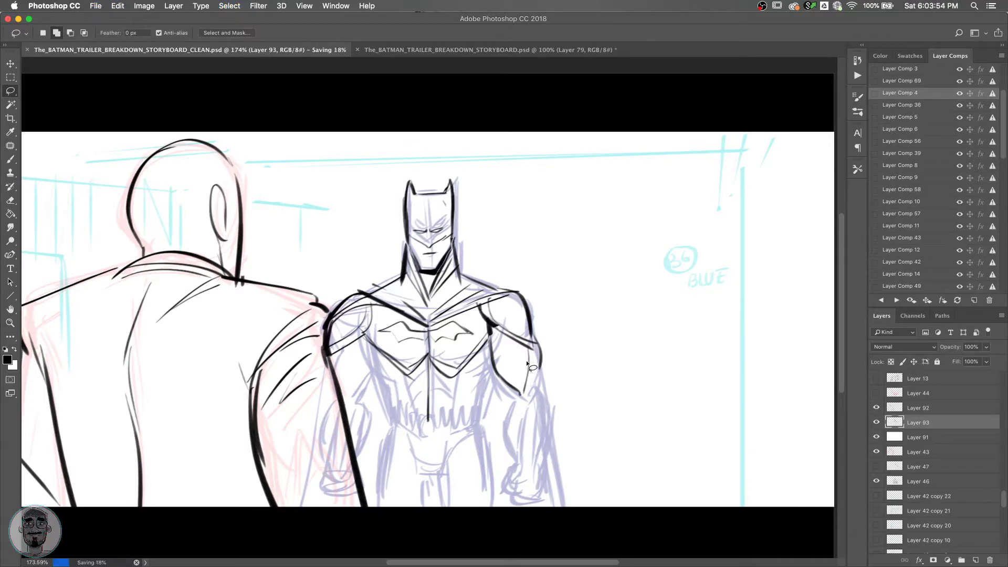
# Ink both sides of Batman's torso from beneath the chest muscles down to the waist.
pyautogui.press('b')
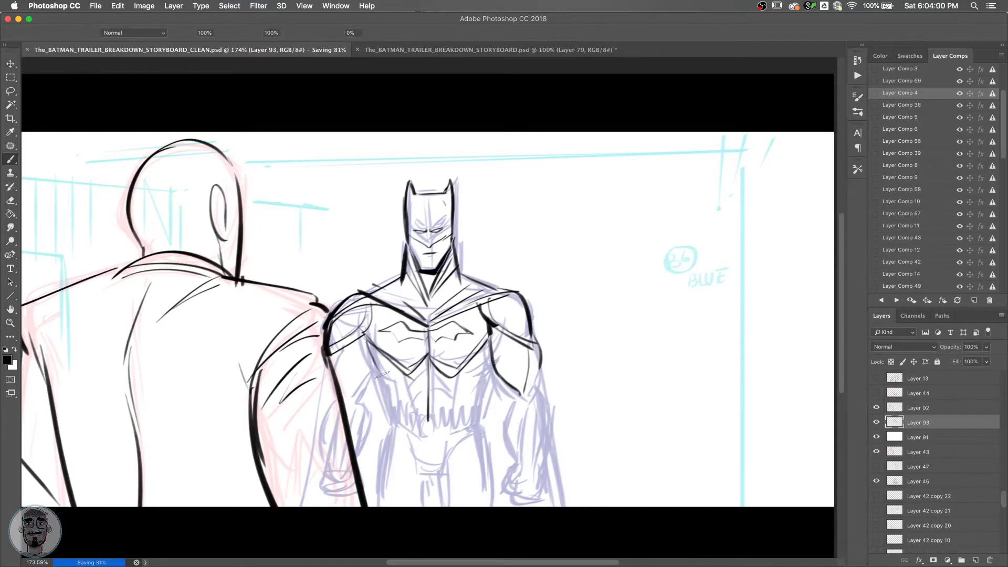
pyautogui.moveTo(471, 348)
pyautogui.mouseDown()
pyautogui.moveTo(483, 341)
pyautogui.moveTo(482, 385)
pyautogui.mouseUp()
pyautogui.moveTo(369, 370)
pyautogui.mouseDown()
pyautogui.moveTo(384, 382)
pyautogui.moveTo(389, 413)
pyautogui.mouseUp()
pyautogui.moveTo(480, 383); pyautogui.dragTo(474, 413)
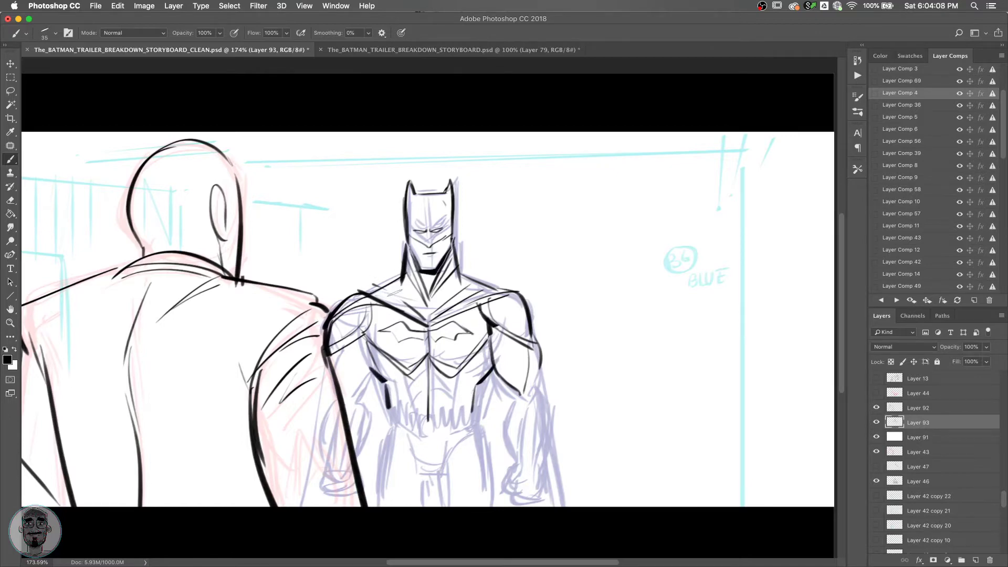
pyautogui.moveTo(489, 356); pyautogui.dragTo(477, 370)
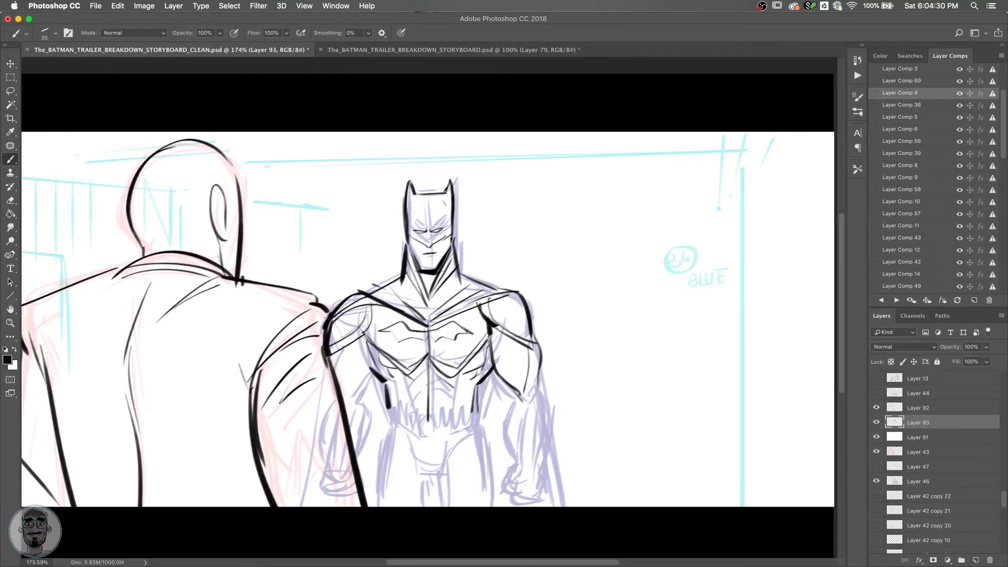
# Ink Batman's V-shaped abdominal lines and his utility belt with a central buckle and a row of pouches.
pyautogui.moveTo(450, 380)
pyautogui.mouseDown()
pyautogui.moveTo(406, 396)
pyautogui.moveTo(416, 374)
pyautogui.moveTo(418, 425)
pyautogui.moveTo(449, 387)
pyautogui.moveTo(407, 408)
pyautogui.moveTo(436, 403)
pyautogui.mouseUp()
pyautogui.moveTo(448, 385)
pyautogui.mouseDown()
pyautogui.moveTo(431, 402)
pyautogui.moveTo(423, 435)
pyautogui.moveTo(433, 435)
pyautogui.moveTo(414, 434)
pyautogui.mouseUp()
pyautogui.press('super+z')
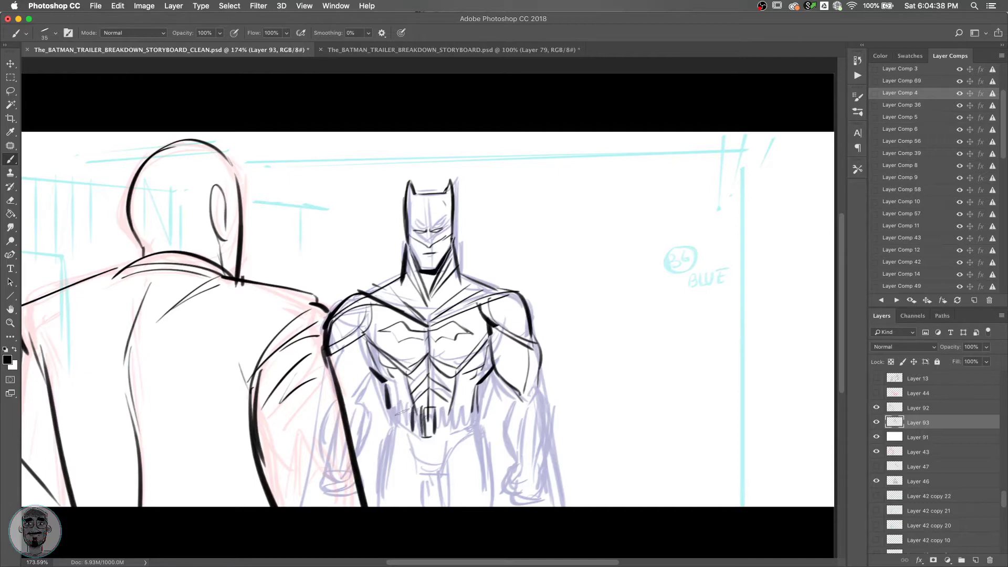
pyautogui.moveTo(396, 400)
pyautogui.mouseDown()
pyautogui.moveTo(385, 419)
pyautogui.moveTo(412, 434)
pyautogui.moveTo(386, 399)
pyautogui.moveTo(451, 410)
pyautogui.moveTo(451, 424)
pyautogui.moveTo(471, 395)
pyautogui.moveTo(445, 427)
pyautogui.mouseUp()
pyautogui.moveTo(465, 394); pyautogui.dragTo(476, 426)
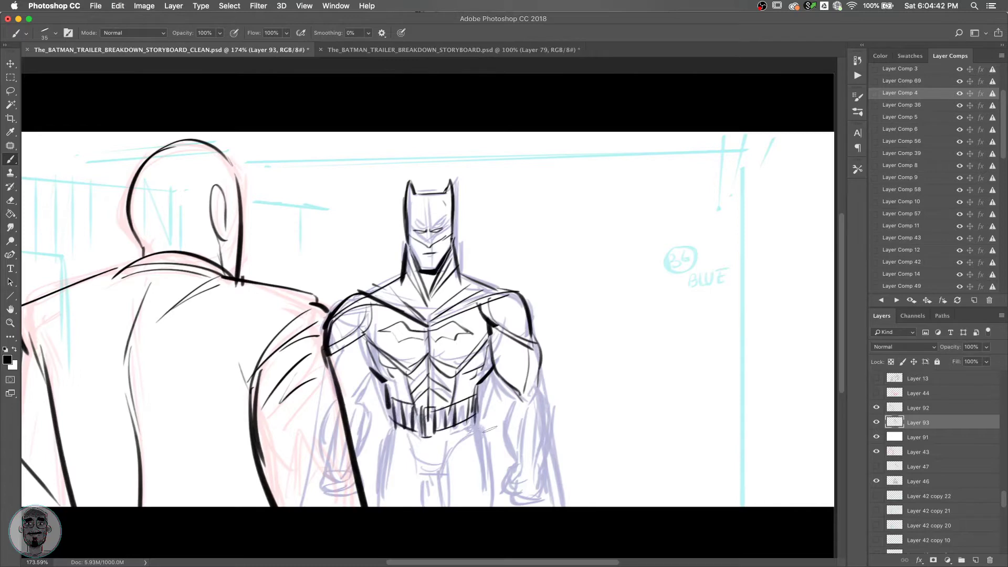
pyautogui.moveTo(476, 390)
pyautogui.mouseDown()
pyautogui.moveTo(466, 413)
pyautogui.moveTo(483, 424)
pyautogui.moveTo(484, 377)
pyautogui.mouseUp()
# Ink Batman's trunks and both thighs down to the frame's lower edge, with inner leg lines and muscle strokes.
pyautogui.moveTo(418, 395)
pyautogui.mouseDown()
pyautogui.moveTo(415, 425)
pyautogui.moveTo(439, 427)
pyautogui.moveTo(465, 383)
pyautogui.moveTo(476, 392)
pyautogui.moveTo(493, 454)
pyautogui.mouseUp()
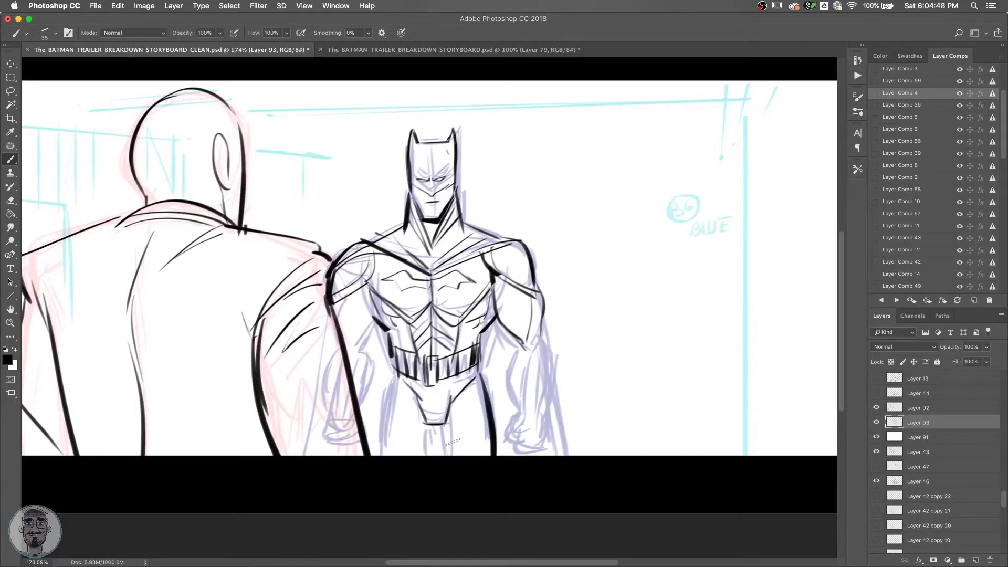
pyautogui.moveTo(444, 424)
pyautogui.mouseDown()
pyautogui.moveTo(446, 475)
pyautogui.moveTo(422, 435)
pyautogui.moveTo(429, 454)
pyautogui.mouseUp()
pyautogui.moveTo(395, 374); pyautogui.dragTo(379, 453)
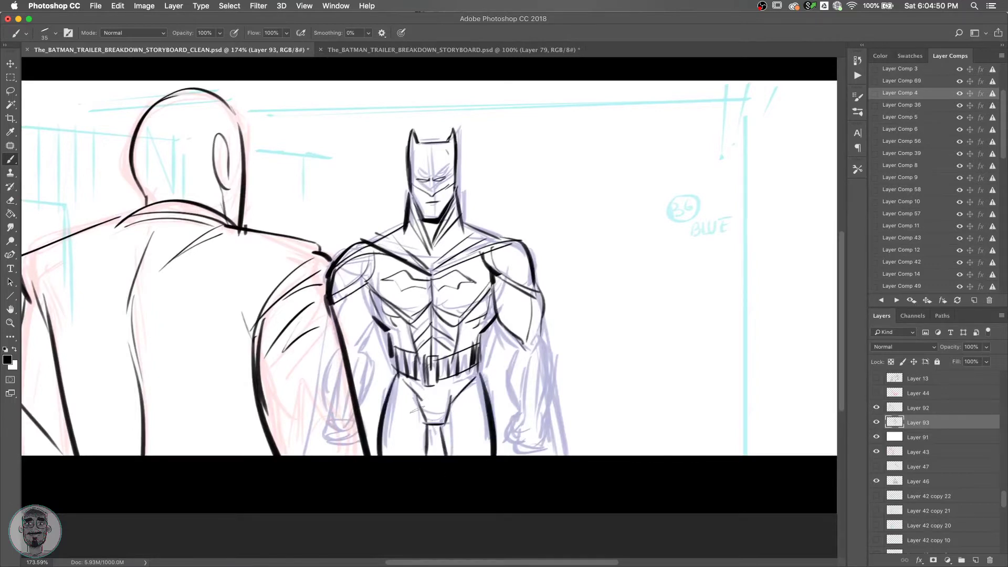
pyautogui.moveTo(420, 399); pyautogui.dragTo(407, 444)
pyautogui.moveTo(461, 404); pyautogui.dragTo(467, 454)
# Ink Batman's forearm on the viewer's right as a ridged gauntlet ending in a clenched fist.
pyautogui.moveTo(520, 348)
pyautogui.mouseDown()
pyautogui.moveTo(540, 335)
pyautogui.moveTo(557, 380)
pyautogui.moveTo(512, 398)
pyautogui.moveTo(516, 414)
pyautogui.mouseUp()
pyautogui.moveTo(556, 368); pyautogui.dragTo(540, 422)
pyautogui.moveTo(525, 352)
pyautogui.mouseDown()
pyautogui.moveTo(519, 419)
pyautogui.moveTo(539, 359)
pyautogui.moveTo(528, 389)
pyautogui.moveTo(519, 369)
pyautogui.moveTo(525, 386)
pyautogui.moveTo(528, 358)
pyautogui.moveTo(544, 352)
pyautogui.moveTo(557, 358)
pyautogui.moveTo(539, 394)
pyautogui.mouseUp()
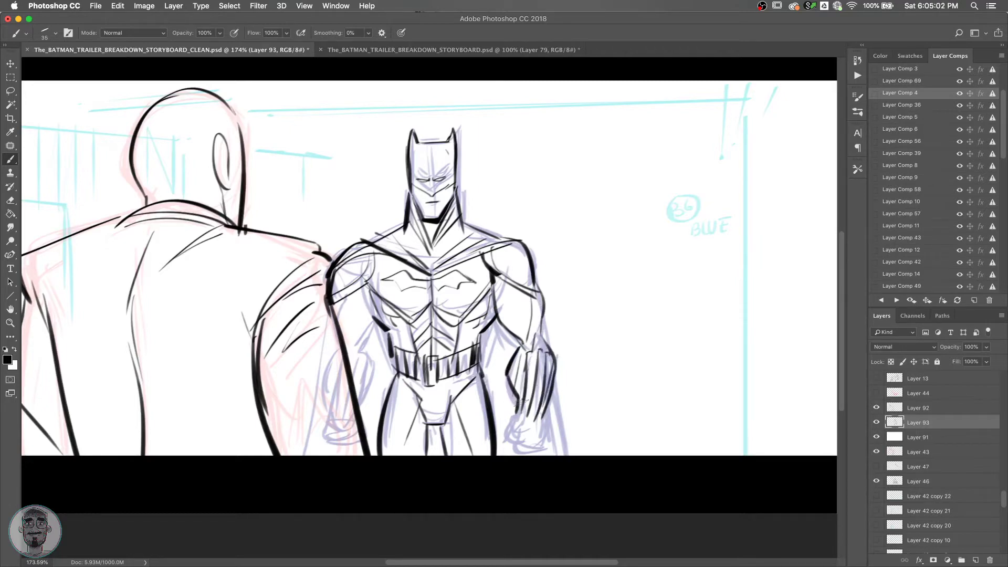
pyautogui.moveTo(524, 348)
pyautogui.mouseDown()
pyautogui.moveTo(515, 383)
pyautogui.moveTo(540, 421)
pyautogui.moveTo(503, 435)
pyautogui.moveTo(522, 458)
pyautogui.moveTo(545, 447)
pyautogui.mouseUp()
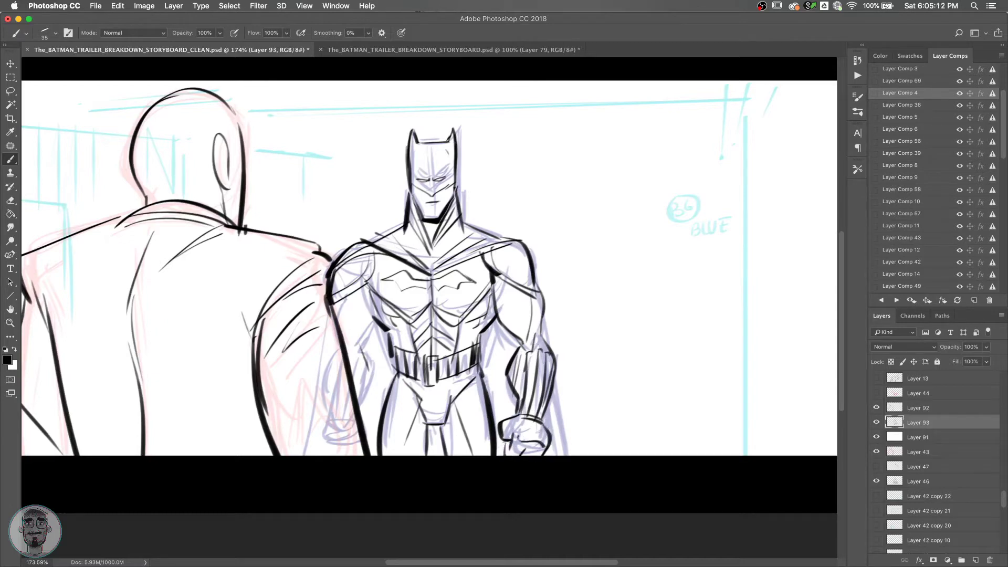
# Ink the cape edges hanging behind Batman's arm on the viewer's right.
pyautogui.moveTo(564, 392)
pyautogui.mouseDown()
pyautogui.moveTo(561, 455)
pyautogui.moveTo(550, 455)
pyautogui.mouseUp()
pyautogui.moveTo(503, 322); pyautogui.dragTo(495, 364)
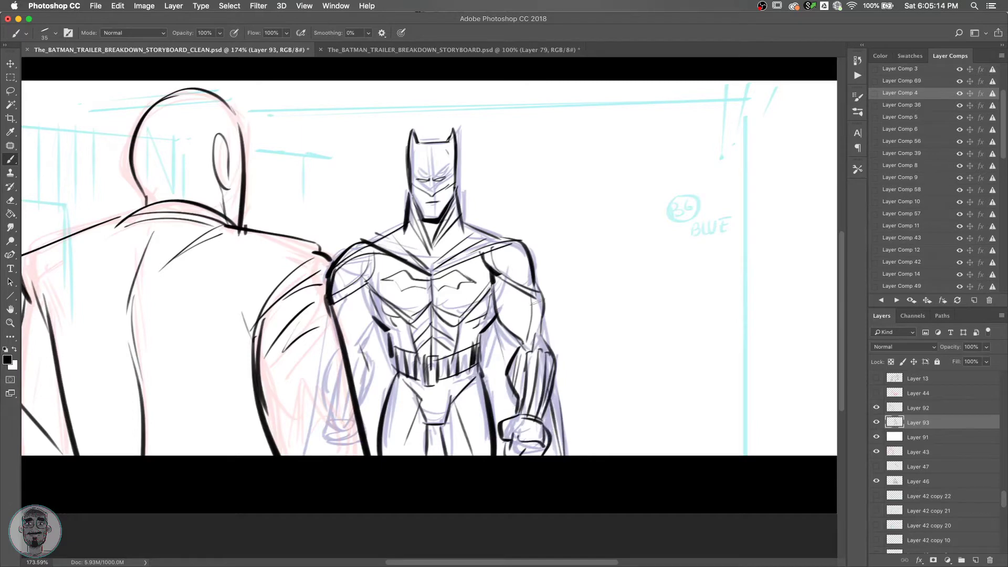
pyautogui.moveTo(541, 306); pyautogui.dragTo(554, 369)
# Ink Batman's upper arm on the viewer's left between the shoulder and elbow.
pyautogui.moveTo(374, 292)
pyautogui.mouseDown()
pyautogui.moveTo(376, 320)
pyautogui.moveTo(355, 348)
pyautogui.mouseUp()
pyautogui.press('super+z')
pyautogui.press('super+z')
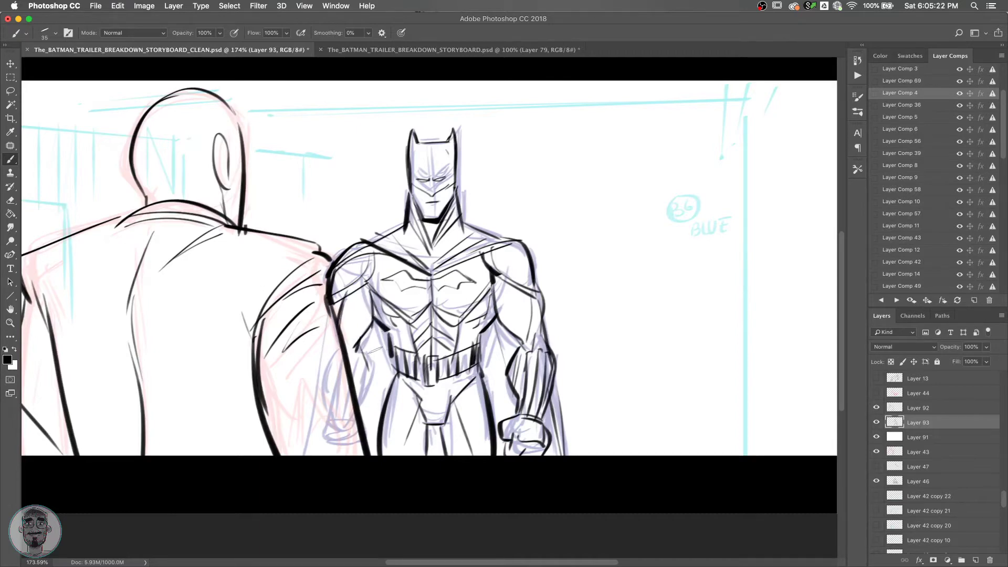
# Ink Batman's forearm on the viewer's left with gauntlet lines and a clenched fist overlapping the foreground man's sleeve.
pyautogui.moveTo(376, 347); pyautogui.dragTo(357, 401)
pyautogui.moveTo(340, 344); pyautogui.dragTo(328, 404)
pyautogui.press('super+z')
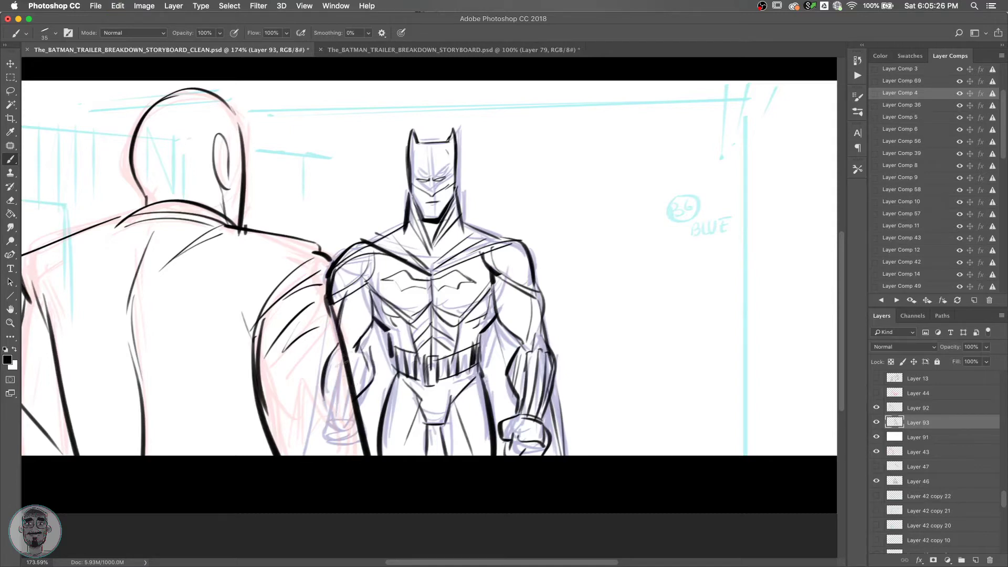
pyautogui.moveTo(332, 359); pyautogui.dragTo(323, 426)
pyautogui.moveTo(350, 348)
pyautogui.mouseDown()
pyautogui.moveTo(332, 411)
pyautogui.moveTo(344, 401)
pyautogui.mouseUp()
pyautogui.moveTo(366, 363)
pyautogui.mouseDown()
pyautogui.moveTo(337, 420)
pyautogui.moveTo(372, 430)
pyautogui.moveTo(353, 449)
pyautogui.moveTo(314, 442)
pyautogui.moveTo(366, 450)
pyautogui.moveTo(346, 450)
pyautogui.mouseUp()
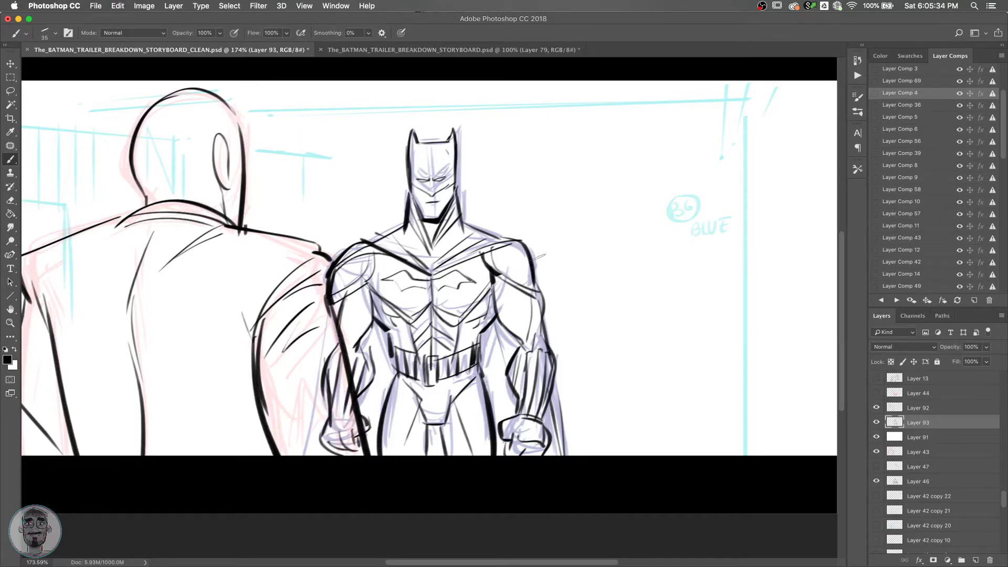
# Hide the sketch layers Layer 46 and Layer 43 and view the whole frame of clean line art.
pyautogui.click(876, 481)
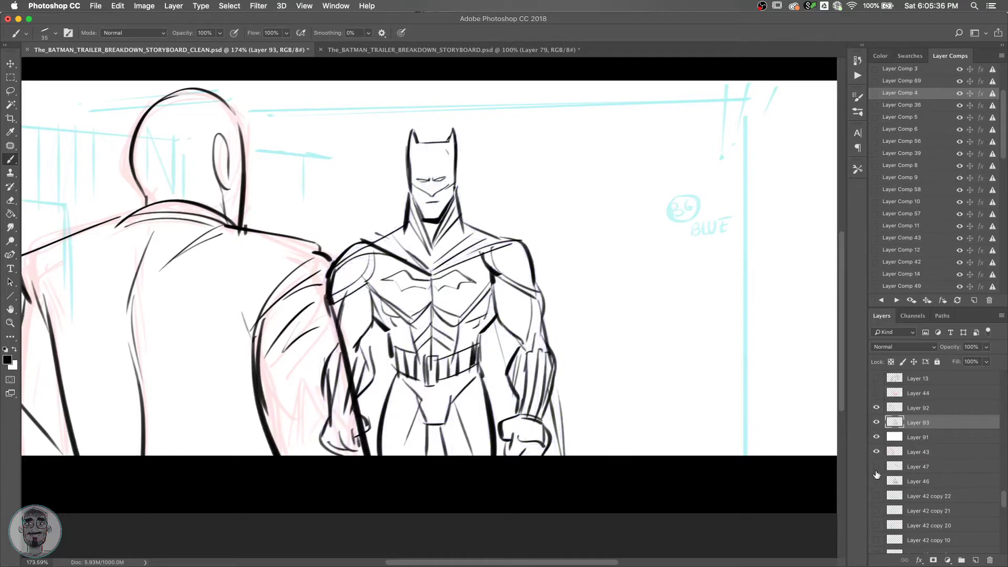
pyautogui.click(876, 452)
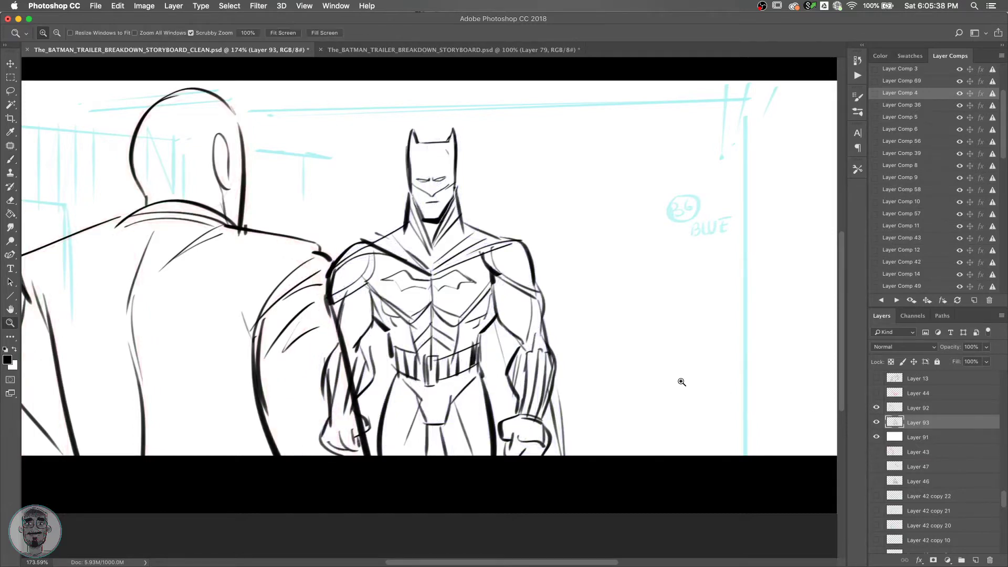
pyautogui.scroll(-3, 679, 378)
pyautogui.scroll(-1, 693, 374)
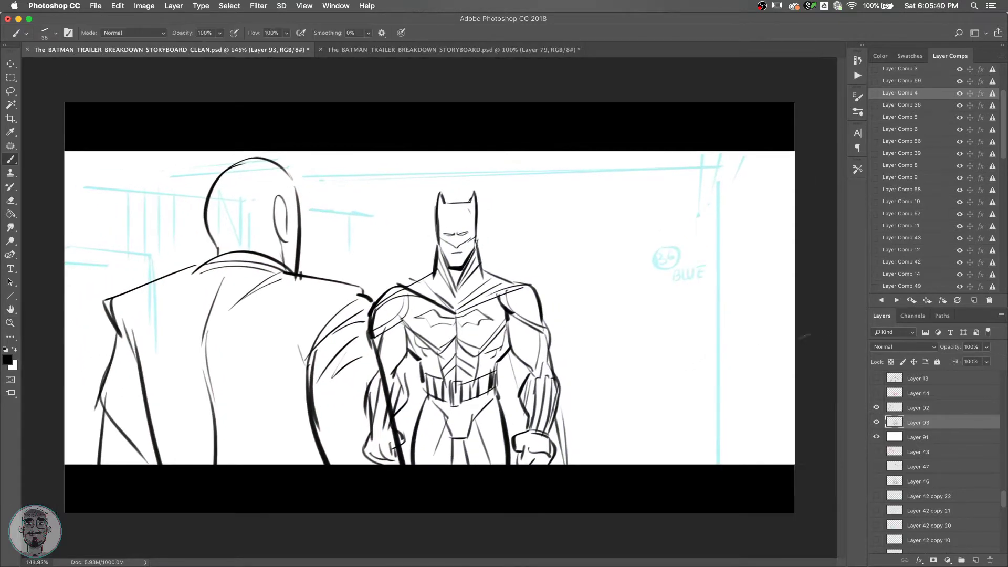
# Toggle the inked Batman on Layer 93 to check it and save the storyboard document.
pyautogui.click(876, 423)
pyautogui.click(876, 423)
pyautogui.press('cmd+s')
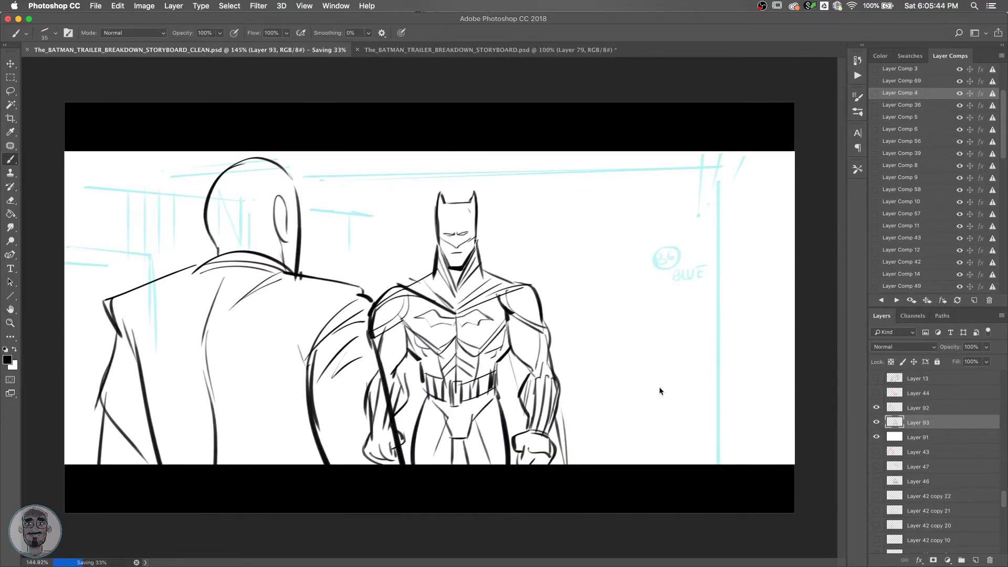
# Update Layer Comp 4 with the current layer visibility and check it against the neighbouring layer comps.
pyautogui.click(882, 301)
pyautogui.click(881, 301)
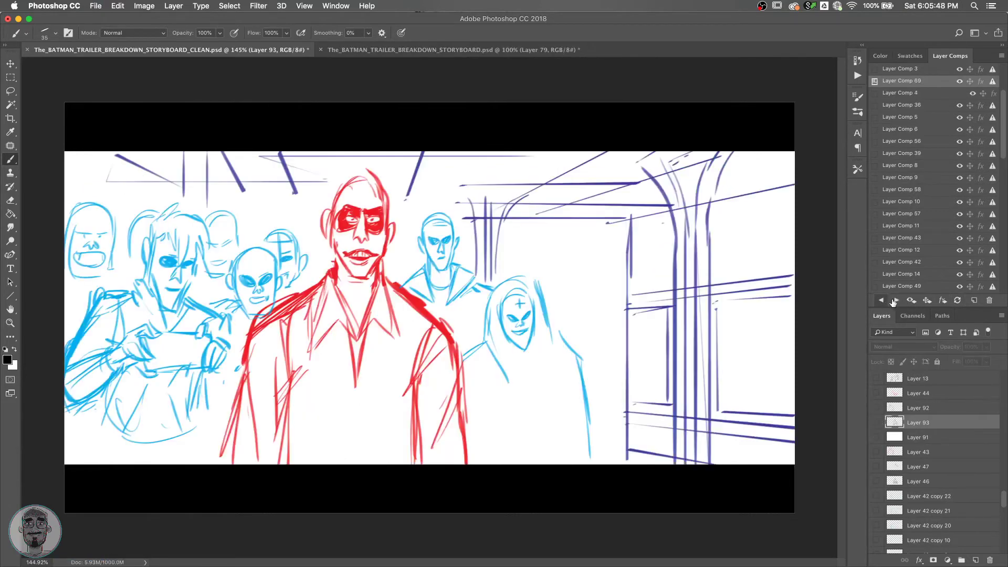
pyautogui.click(895, 301)
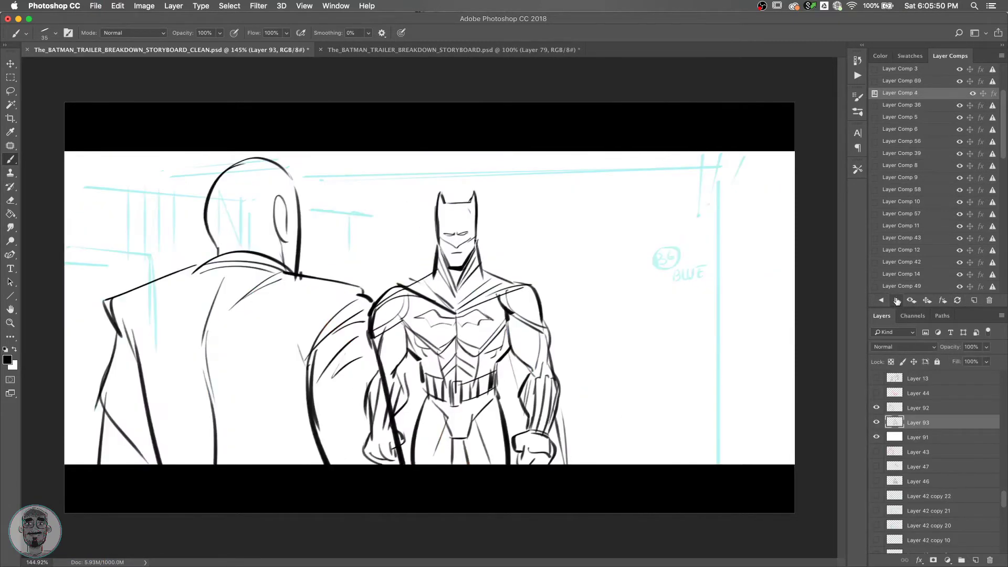
pyautogui.click(895, 300)
pyautogui.click(882, 301)
pyautogui.press('v')
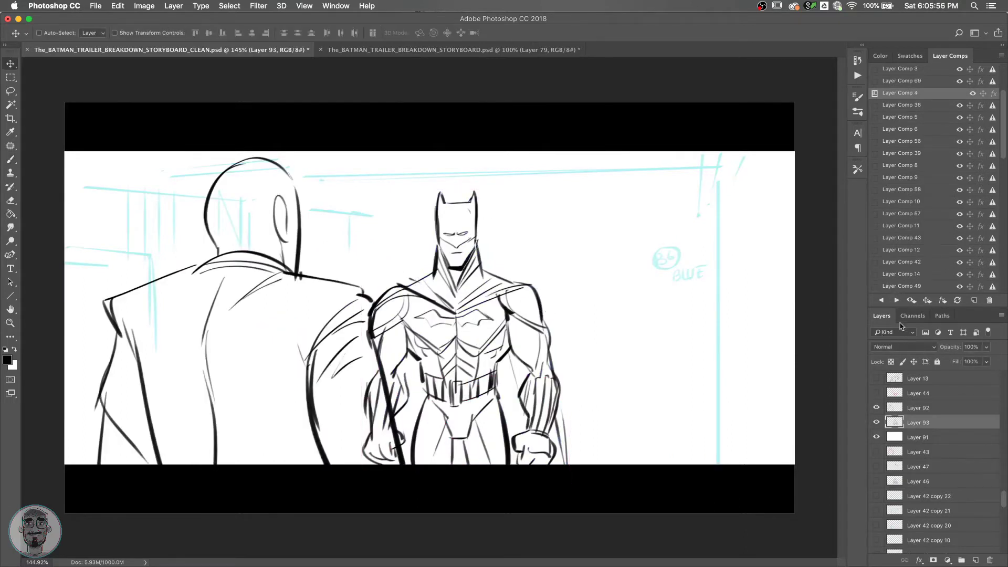
# In Layer Comp 36, replace the Layer 46 Batman sketch with the inked Layer 93 and update the comp.
pyautogui.click(895, 301)
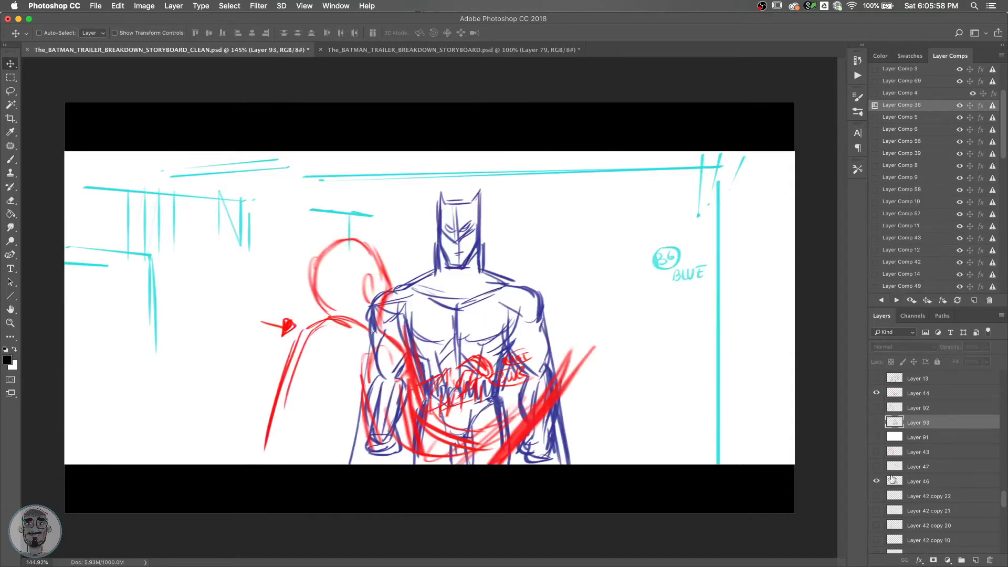
pyautogui.click(876, 481)
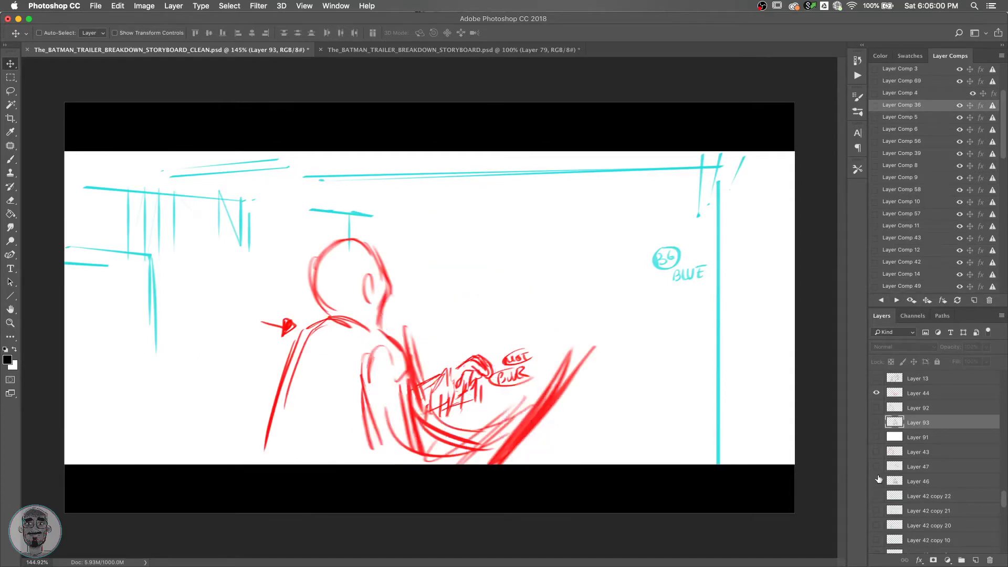
pyautogui.click(876, 422)
pyautogui.click(956, 300)
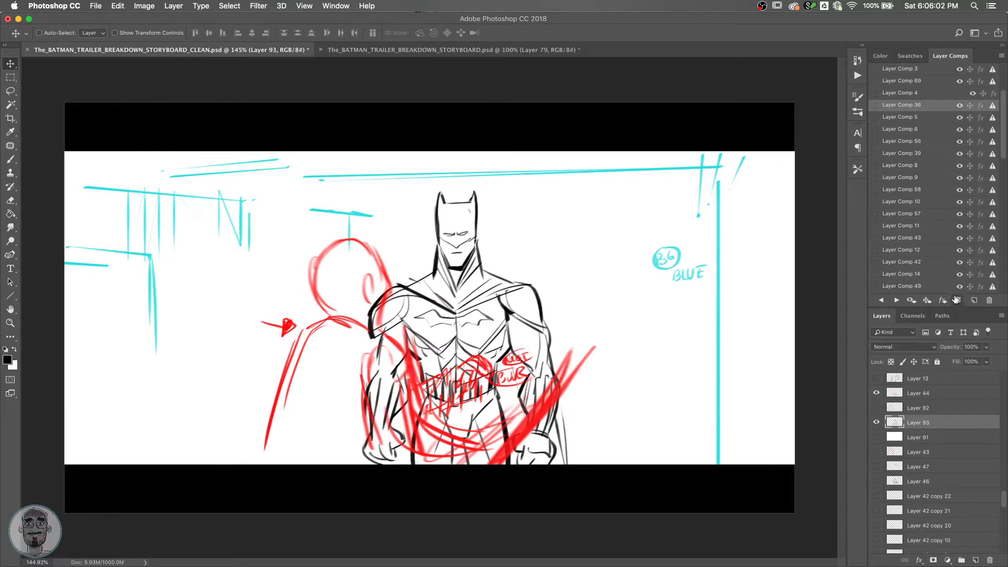
# Switch back and forth between Layer Comp 4 and Layer Comp 36 to compare the two frames.
pyautogui.click(882, 300)
pyautogui.click(895, 301)
pyautogui.click(882, 301)
pyautogui.click(895, 301)
pyautogui.click(881, 300)
pyautogui.click(896, 301)
# Fade the red sketch on Layer 44 to 53% opacity and add a new layer above it.
pyautogui.click(876, 393)
pyautogui.click(914, 394)
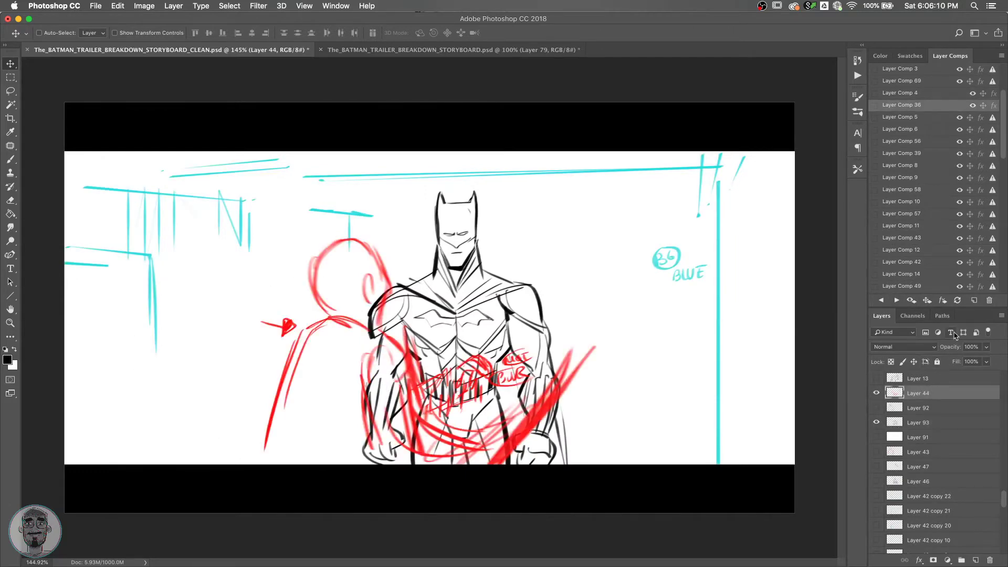
pyautogui.moveTo(956, 347); pyautogui.dragTo(943, 350)
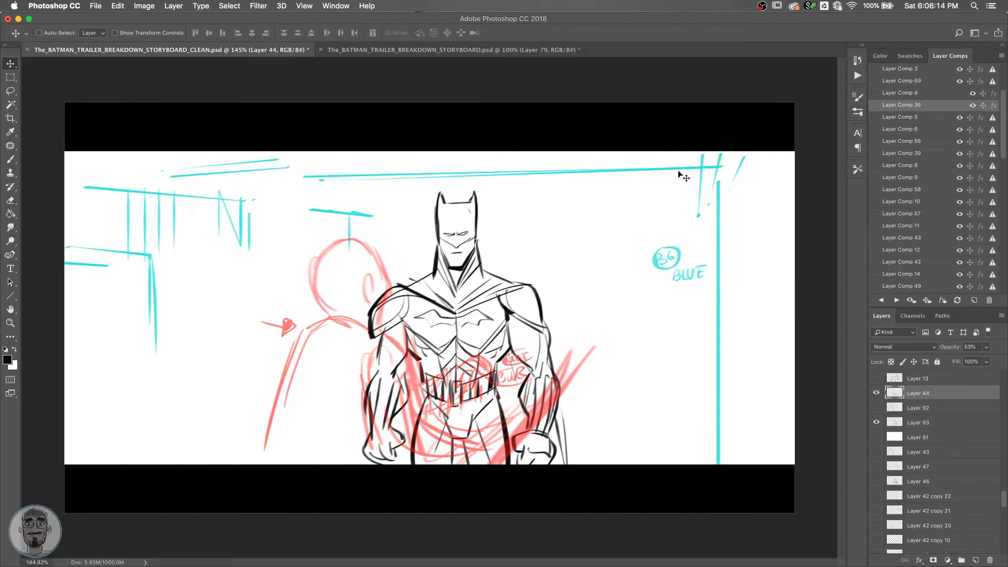
pyautogui.click(876, 393)
pyautogui.click(876, 393)
pyautogui.click(975, 560)
# Ink the diagonal shape crossing Batman's arm on the viewer's right, with jagged strokes and curved blur lines sweeping across his hips.
pyautogui.press('z')
pyautogui.click(511, 280)
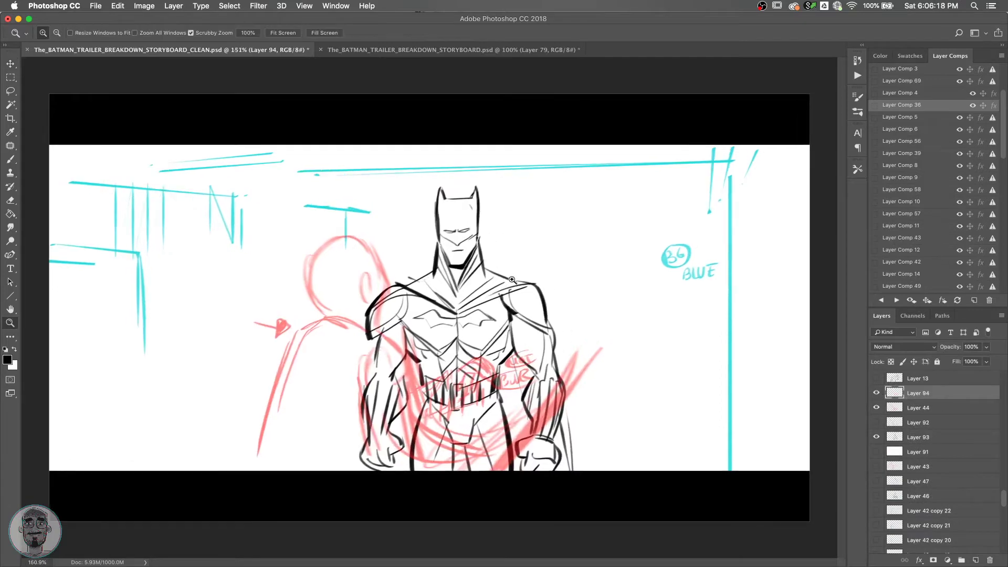
pyautogui.moveTo(511, 280); pyautogui.dragTo(528, 280)
pyautogui.press('b')
pyautogui.moveTo(410, 337); pyautogui.dragTo(413, 299)
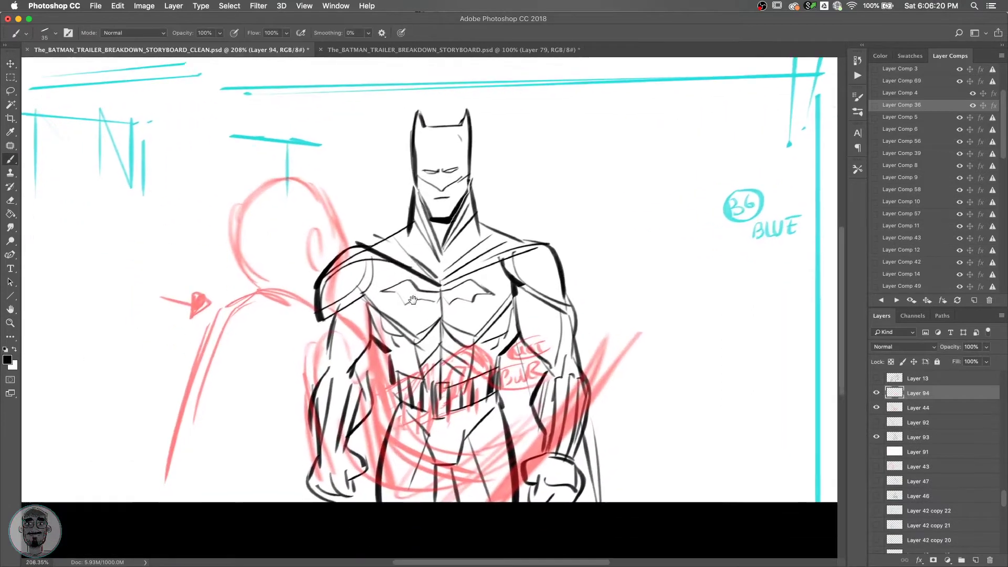
pyautogui.moveTo(589, 361)
pyautogui.mouseDown()
pyautogui.moveTo(607, 328)
pyautogui.moveTo(520, 459)
pyautogui.mouseUp()
pyautogui.moveTo(650, 289)
pyautogui.mouseDown()
pyautogui.moveTo(588, 372)
pyautogui.moveTo(577, 365)
pyautogui.mouseUp()
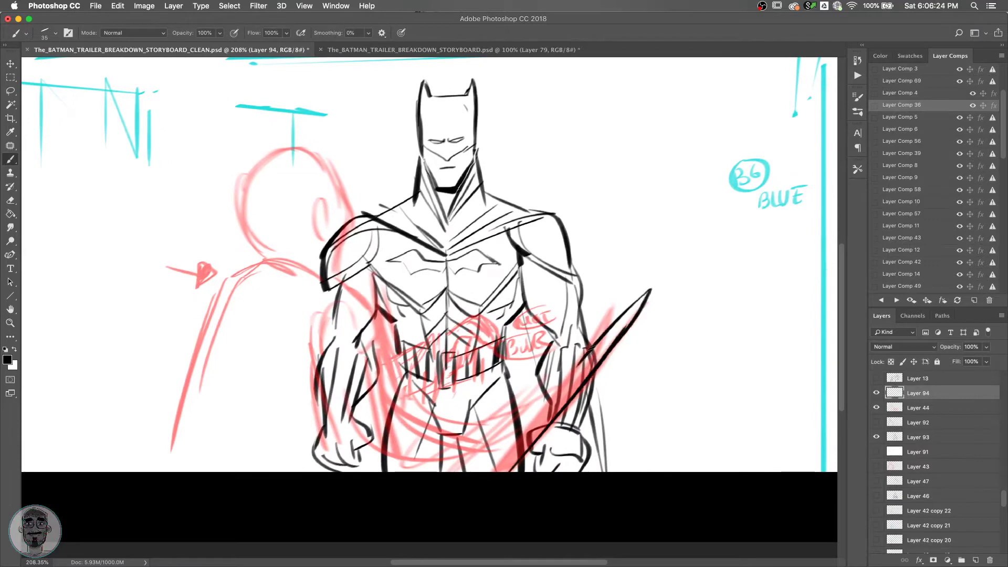
pyautogui.moveTo(604, 315)
pyautogui.mouseDown()
pyautogui.moveTo(583, 357)
pyautogui.moveTo(558, 367)
pyautogui.mouseUp()
pyautogui.moveTo(583, 336); pyautogui.dragTo(493, 408)
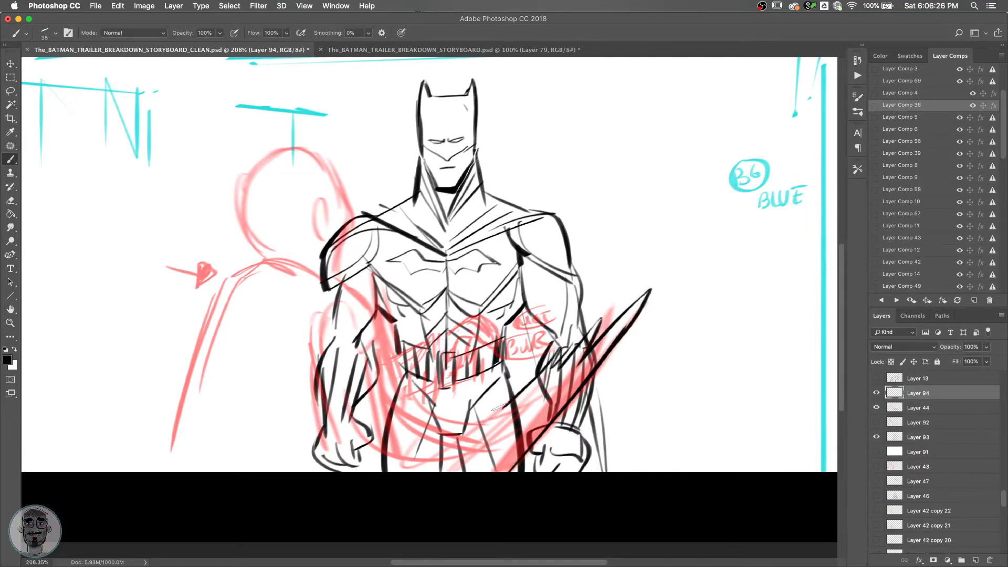
pyautogui.moveTo(556, 380); pyautogui.dragTo(438, 420)
pyautogui.moveTo(525, 392); pyautogui.dragTo(425, 417)
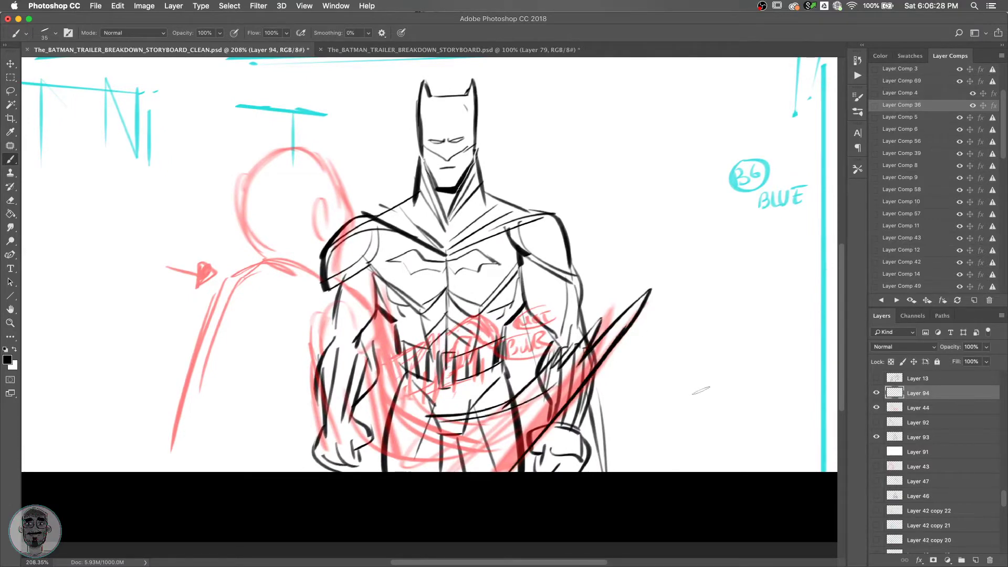
# Place the white Layer 91 directly below Layer 94 and set it to 65% opacity to fade the drawing underneath.
pyautogui.moveTo(916, 451); pyautogui.dragTo(914, 401)
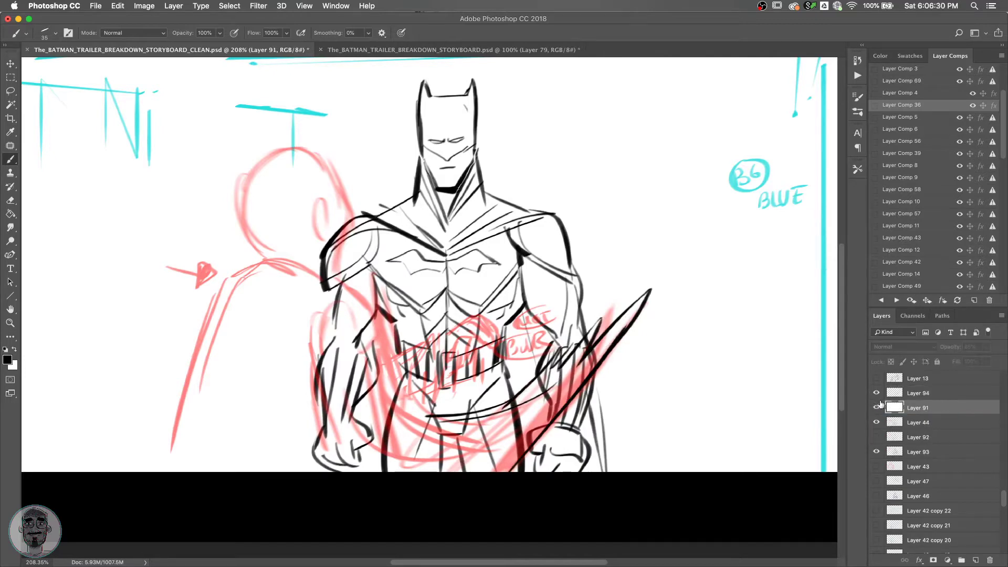
pyautogui.press('z')
pyautogui.moveTo(604, 374); pyautogui.dragTo(600, 374)
pyautogui.press('b')
pyautogui.moveTo(525, 424); pyautogui.dragTo(504, 440)
pyautogui.moveTo(546, 405)
pyautogui.mouseDown()
pyautogui.moveTo(462, 433)
pyautogui.moveTo(405, 426)
pyautogui.moveTo(424, 415)
pyautogui.mouseUp()
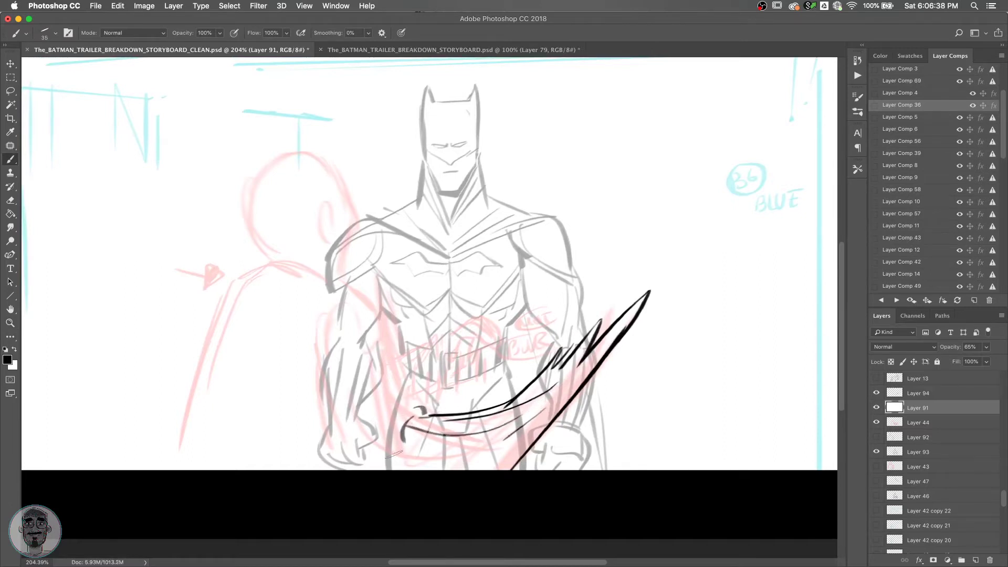
pyautogui.moveTo(402, 449); pyautogui.dragTo(358, 456)
pyautogui.press('super+alt+z')
pyautogui.press('super+alt+z')
pyautogui.press('super+alt+z')
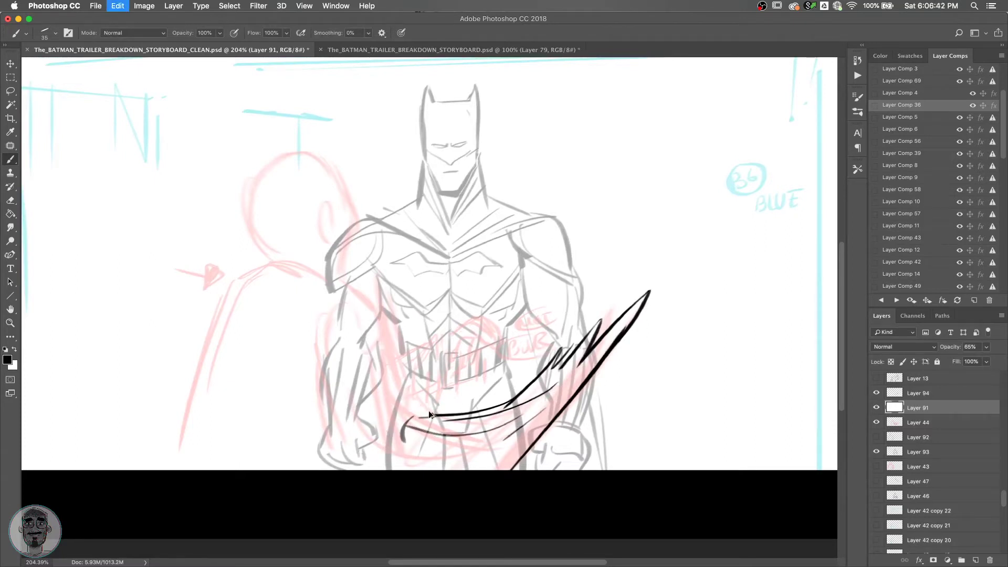
pyautogui.press('super+alt+z')
pyautogui.press('v')
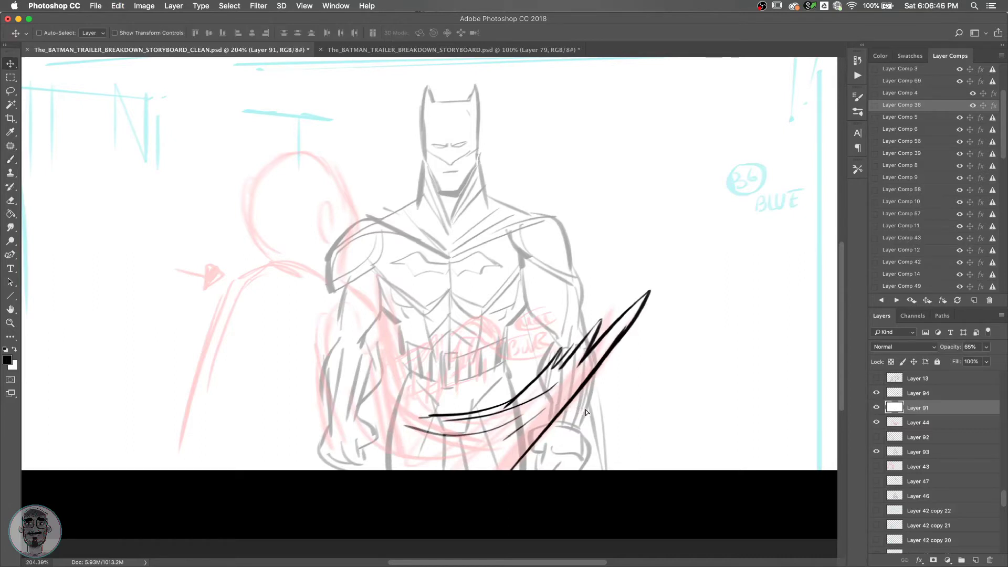
pyautogui.press('super+alt+z')
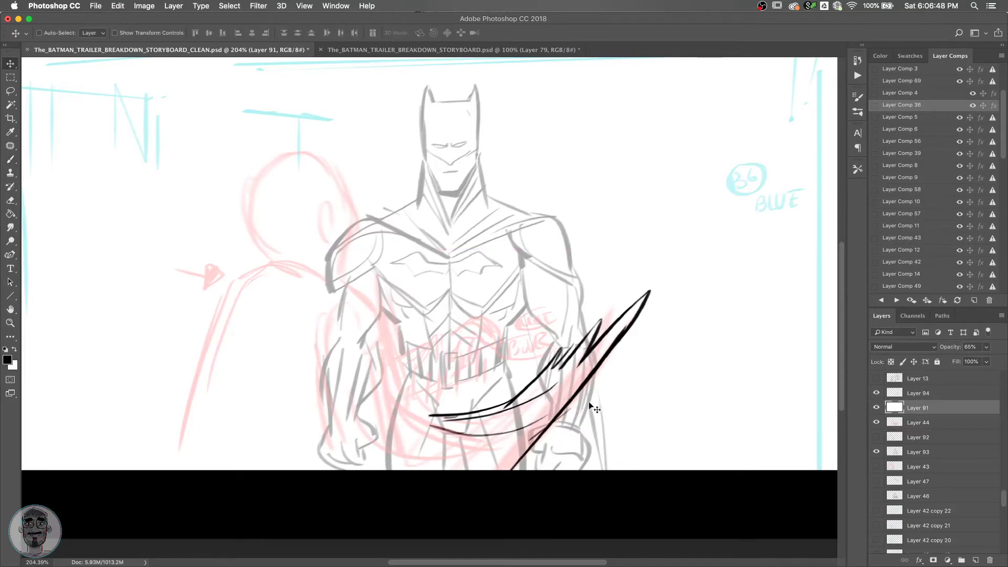
pyautogui.press('super+alt+z')
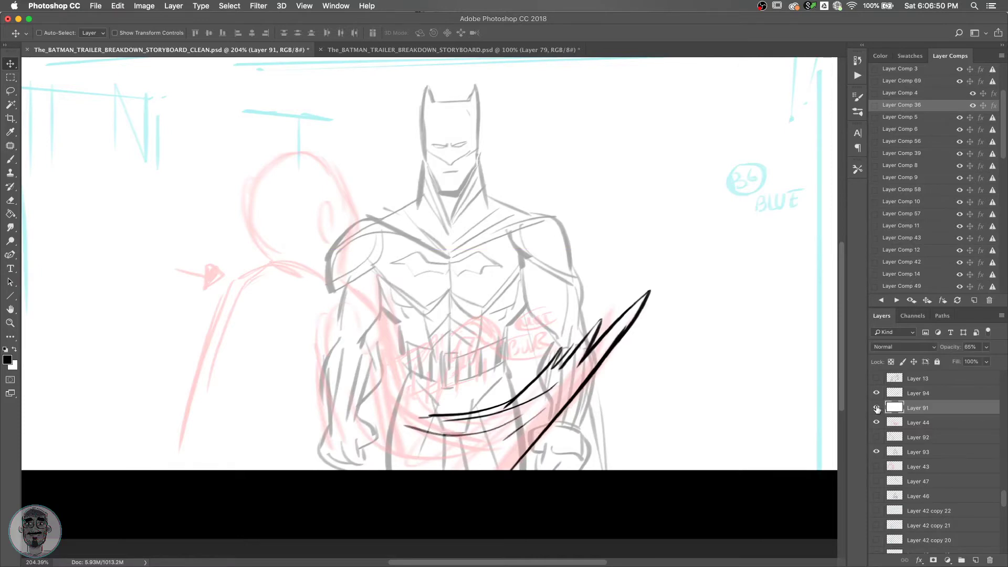
pyautogui.click(876, 408)
pyautogui.click(875, 408)
pyautogui.press('super+alt+z')
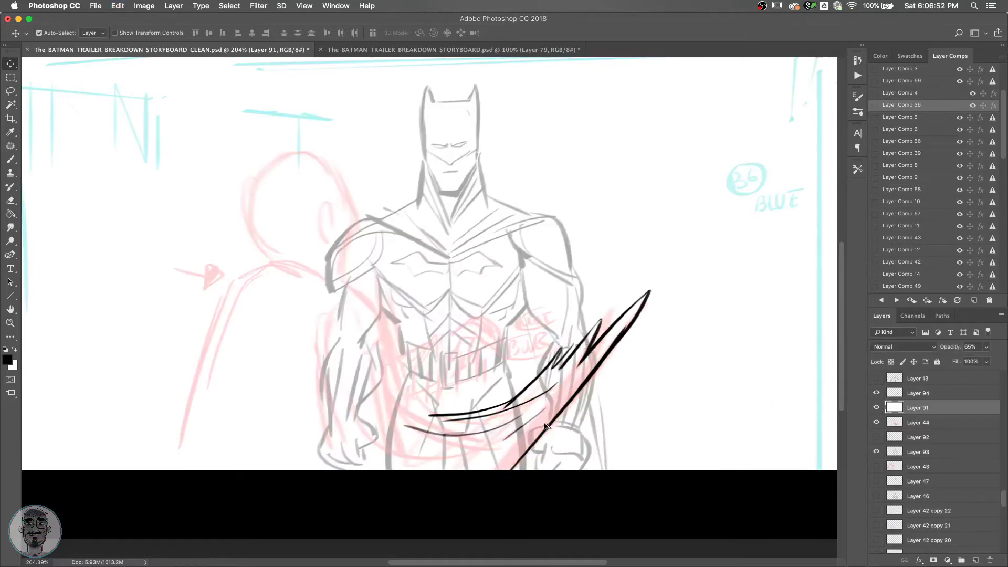
# On Layer 94, ink the lower curved blur lines sweeping across Batman's hips.
pyautogui.click(904, 397)
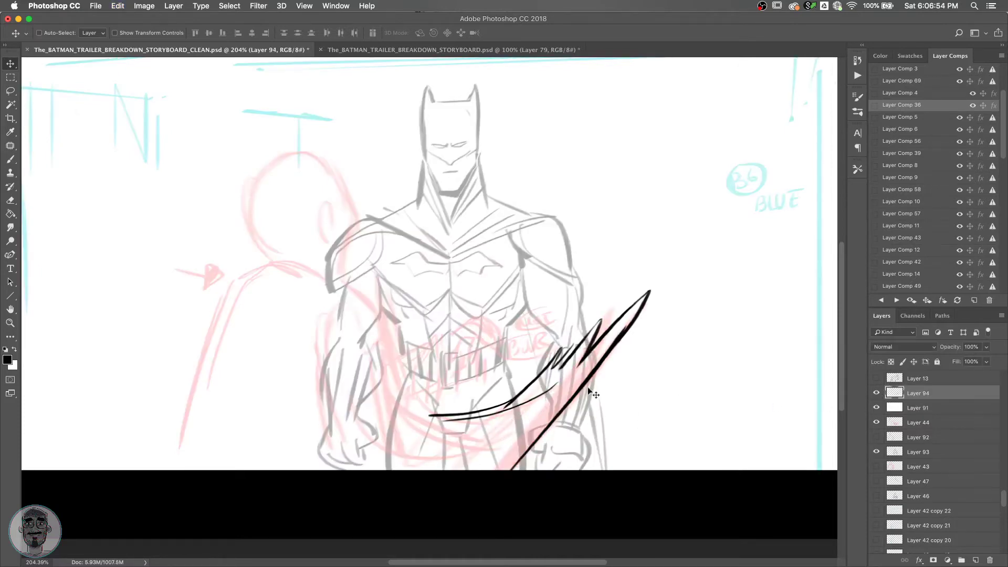
pyautogui.press('b')
pyautogui.moveTo(555, 398)
pyautogui.mouseDown()
pyautogui.moveTo(475, 440)
pyautogui.moveTo(499, 449)
pyautogui.mouseUp()
pyautogui.moveTo(402, 428); pyautogui.dragTo(428, 443)
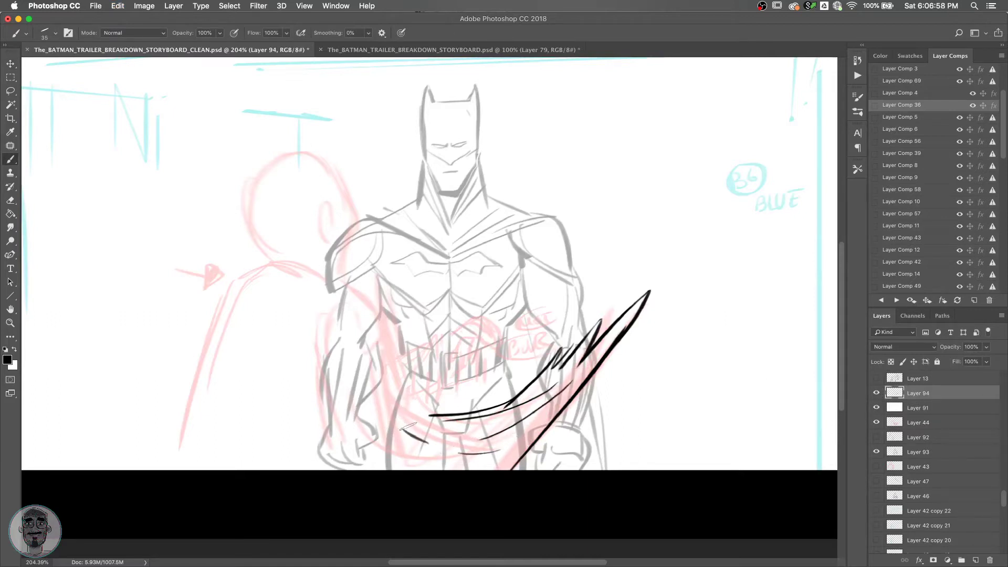
# Ink the foreground man's shoulder and sleeve with fold lines, joining the arm to the sweeping curve across Batman's hips.
pyautogui.moveTo(335, 320); pyautogui.dragTo(318, 373)
pyautogui.moveTo(349, 289)
pyautogui.mouseDown()
pyautogui.moveTo(386, 333)
pyautogui.moveTo(362, 364)
pyautogui.moveTo(373, 383)
pyautogui.mouseUp()
pyautogui.moveTo(348, 341)
pyautogui.mouseDown()
pyautogui.moveTo(325, 362)
pyautogui.moveTo(319, 469)
pyautogui.mouseUp()
pyautogui.moveTo(340, 386); pyautogui.dragTo(328, 468)
pyautogui.moveTo(378, 382); pyautogui.dragTo(428, 415)
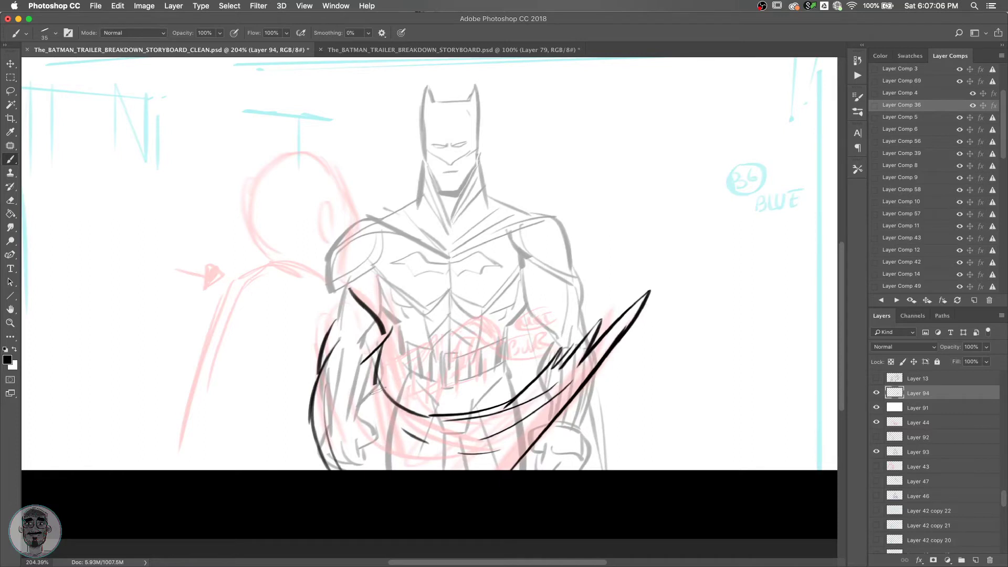
pyautogui.moveTo(374, 391); pyautogui.dragTo(426, 441)
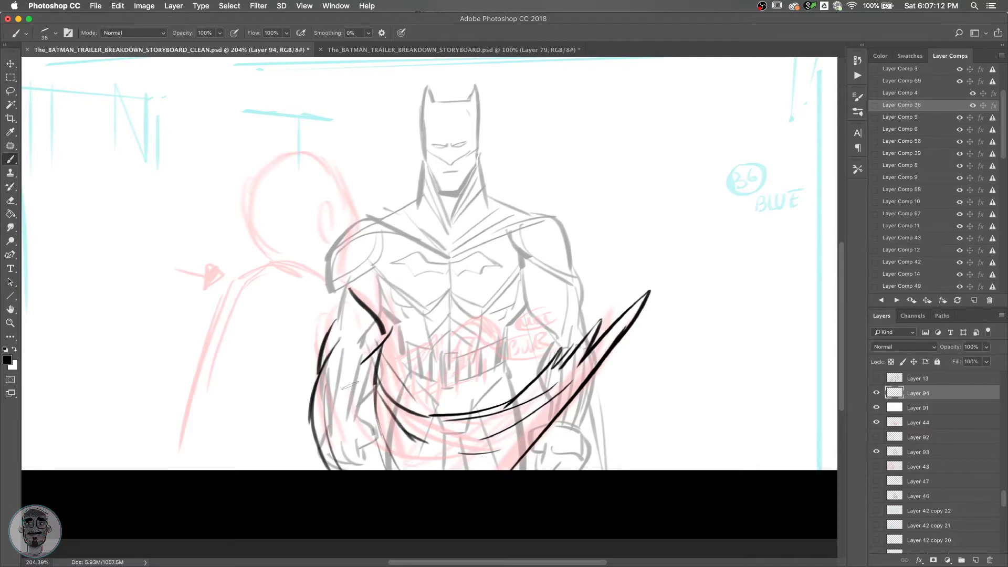
pyautogui.moveTo(407, 469); pyautogui.dragTo(432, 462)
# Ink the foreground man's collar, the shoulder and long back edge on the viewer's left, and a jacket fold, and save the document.
pyautogui.moveTo(331, 282)
pyautogui.mouseDown()
pyautogui.moveTo(252, 265)
pyautogui.moveTo(260, 281)
pyautogui.moveTo(309, 285)
pyautogui.mouseUp()
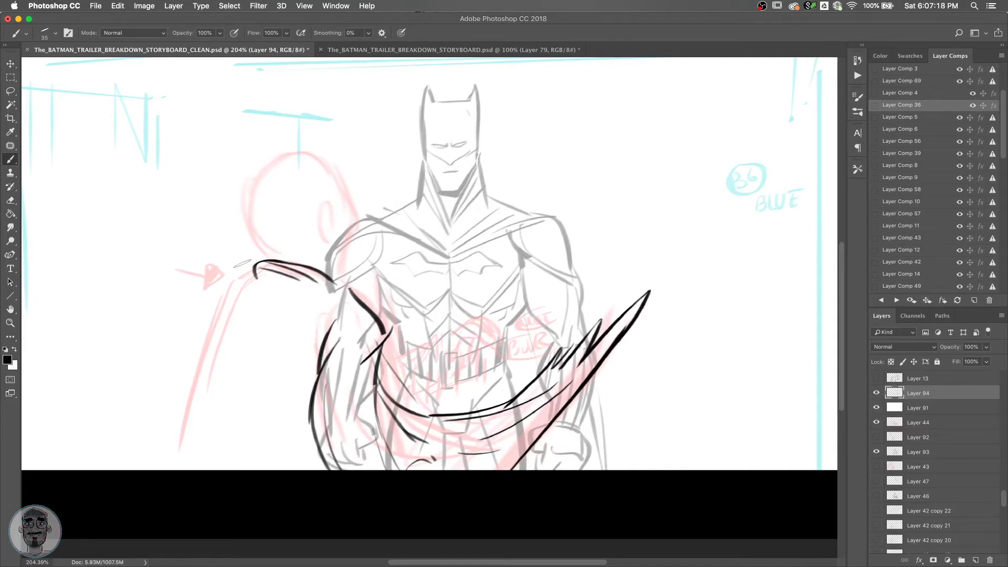
pyautogui.moveTo(254, 267); pyautogui.dragTo(220, 310)
pyautogui.moveTo(297, 288); pyautogui.dragTo(321, 374)
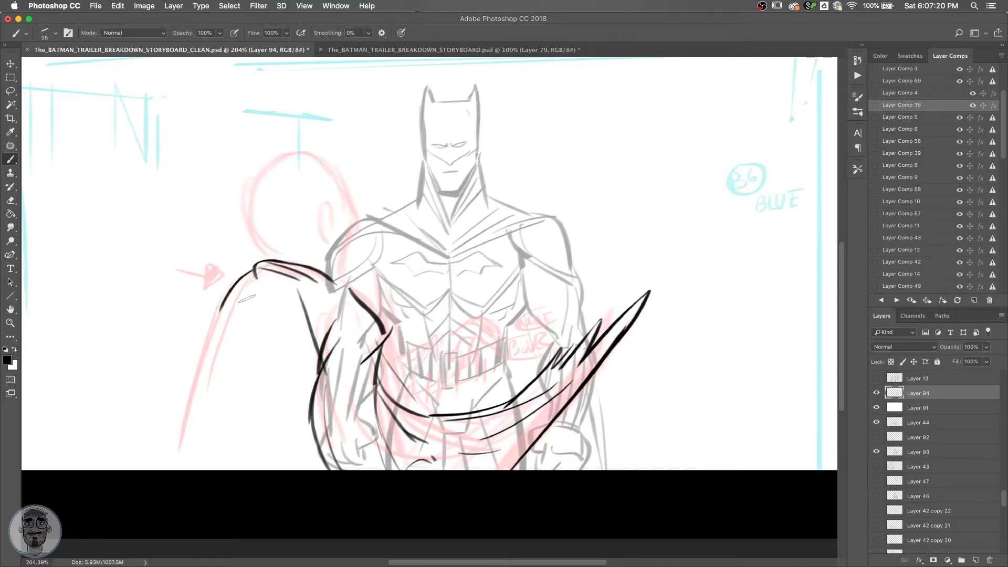
pyautogui.moveTo(243, 286); pyautogui.dragTo(157, 517)
pyautogui.press('super+z')
pyautogui.moveTo(228, 289); pyautogui.dragTo(152, 514)
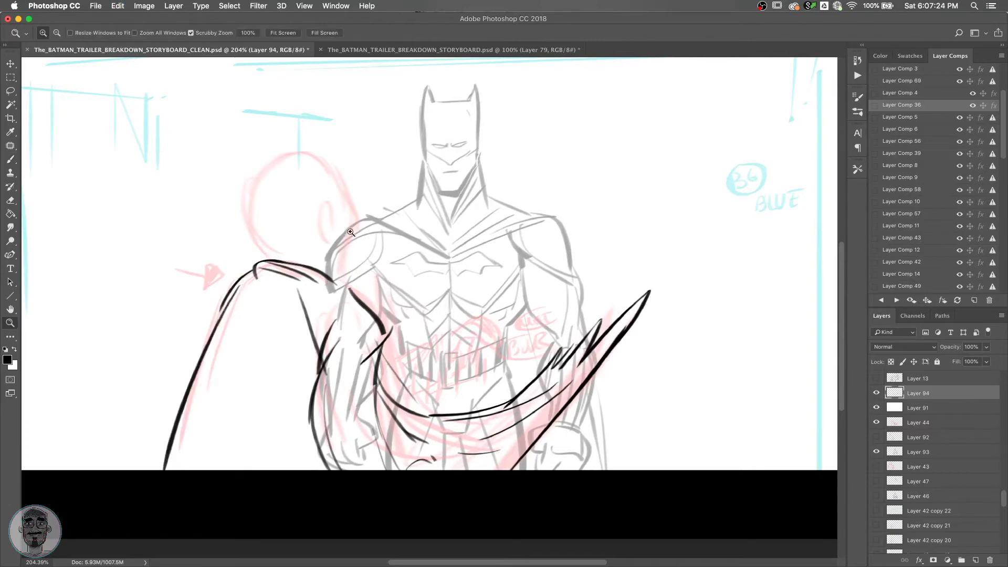
pyautogui.scroll(2, 356, 262)
pyautogui.press('super+s')
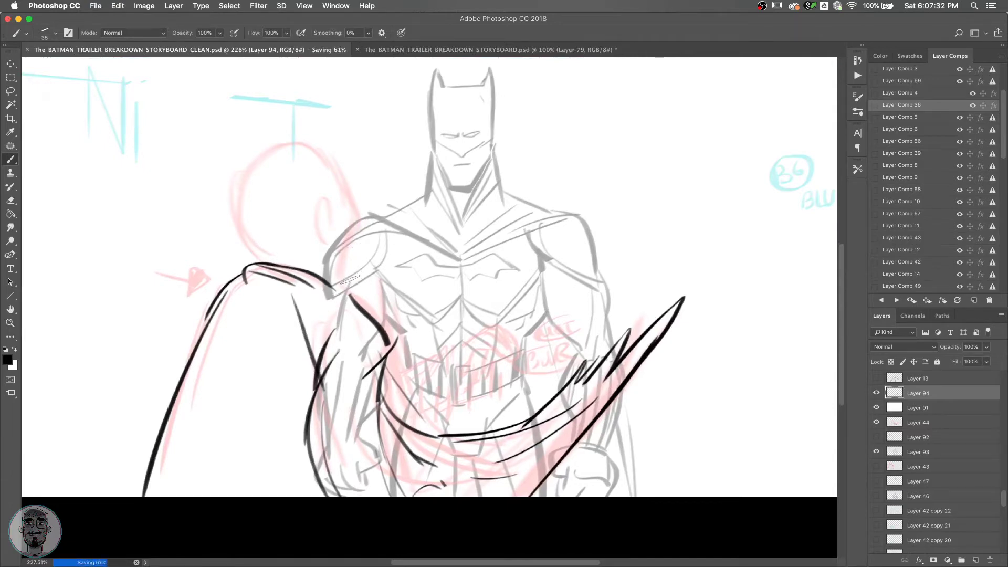
pyautogui.moveTo(376, 261); pyautogui.dragTo(411, 245)
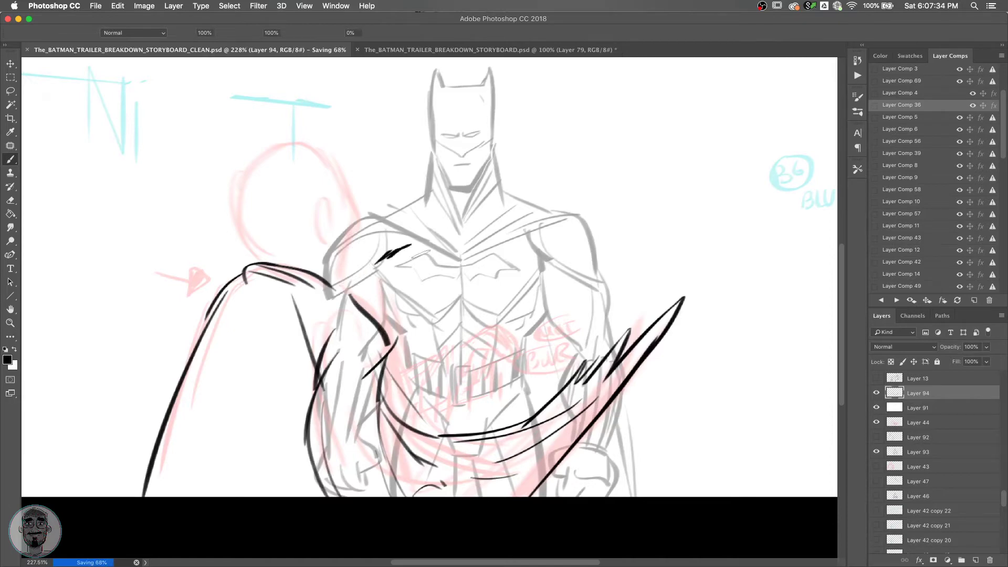
pyautogui.press('super+z')
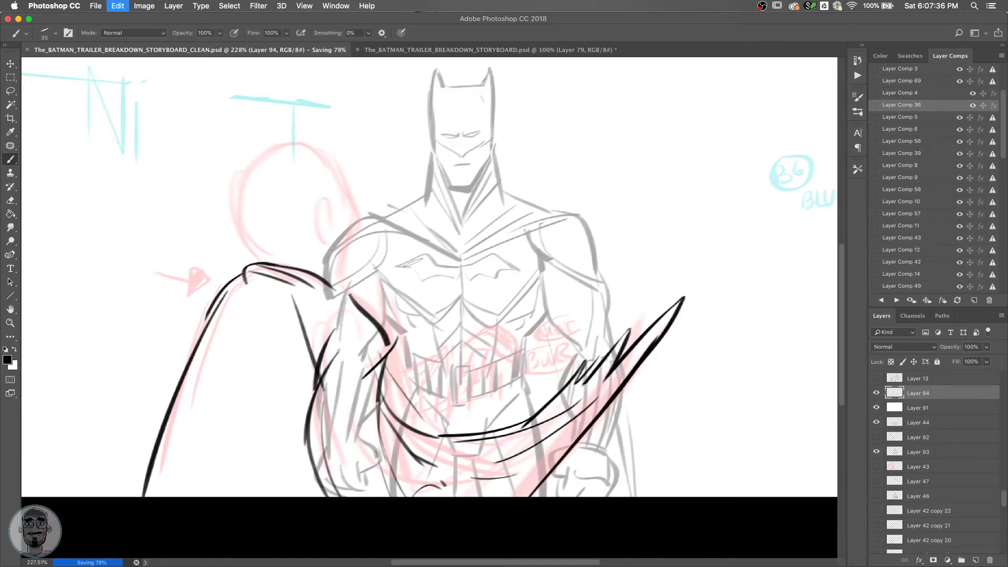
pyautogui.moveTo(394, 256); pyautogui.dragTo(409, 247)
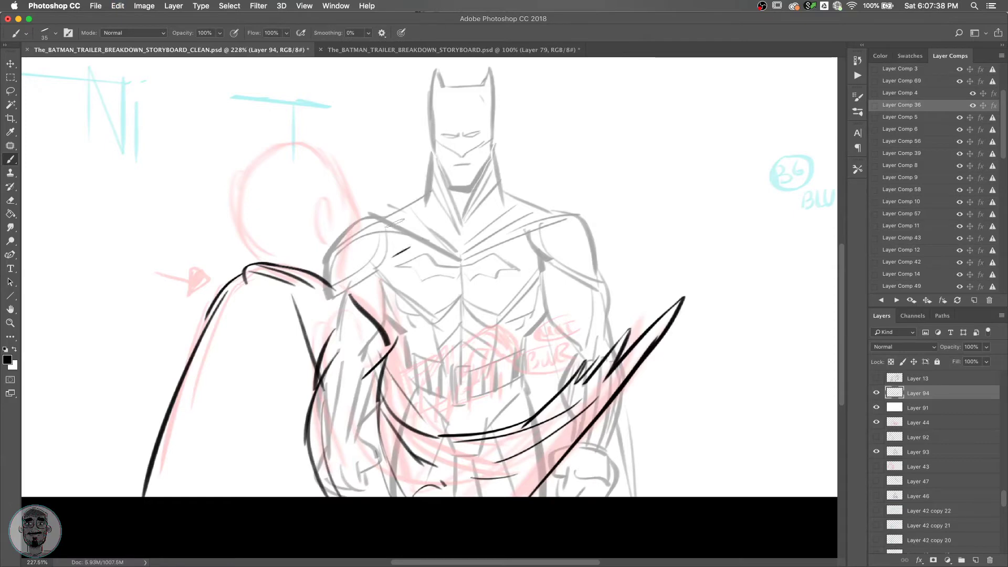
pyautogui.press('super+z')
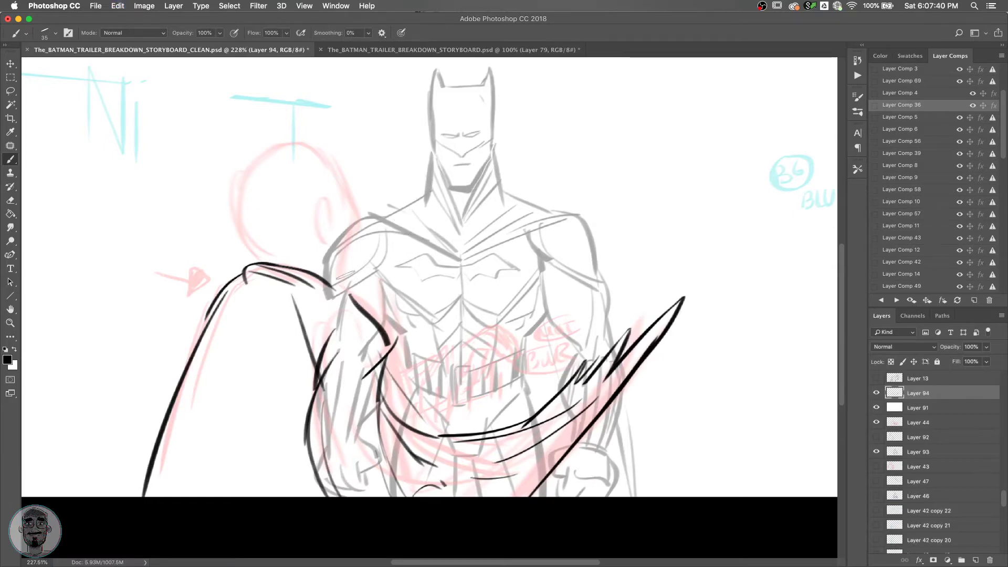
# Ink the foreground man's bald head outline, neck and ear above the collar, plus a short fold on his back.
pyautogui.moveTo(340, 284); pyautogui.dragTo(368, 218)
pyautogui.moveTo(335, 283); pyautogui.dragTo(363, 189)
pyautogui.press('super+z')
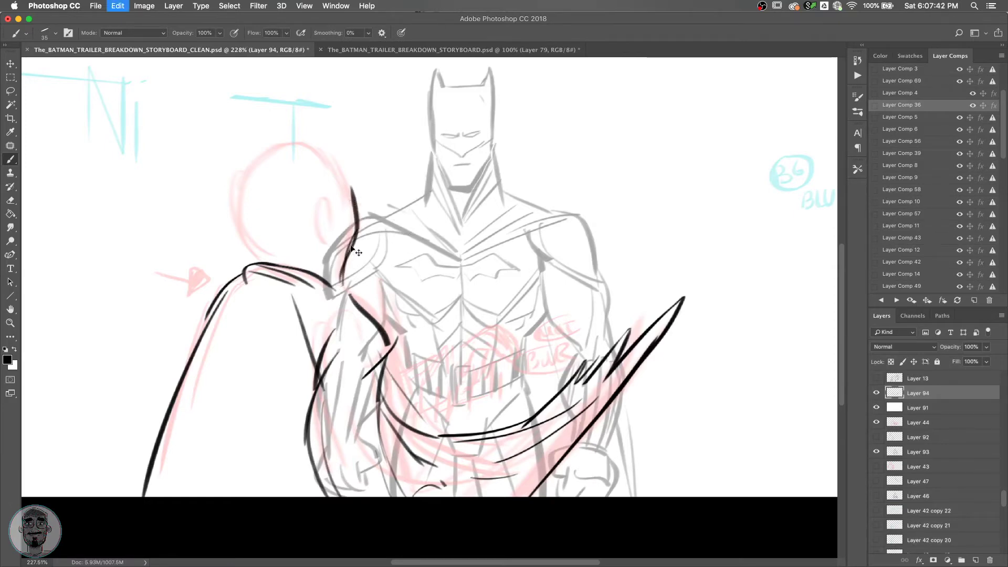
pyautogui.moveTo(344, 288)
pyautogui.mouseDown()
pyautogui.moveTo(358, 213)
pyautogui.moveTo(298, 139)
pyautogui.moveTo(251, 252)
pyautogui.mouseUp()
pyautogui.moveTo(230, 193); pyautogui.dragTo(273, 265)
pyautogui.moveTo(327, 216)
pyautogui.mouseDown()
pyautogui.moveTo(316, 207)
pyautogui.moveTo(371, 316)
pyautogui.moveTo(332, 326)
pyautogui.moveTo(295, 368)
pyautogui.mouseUp()
pyautogui.press('z')
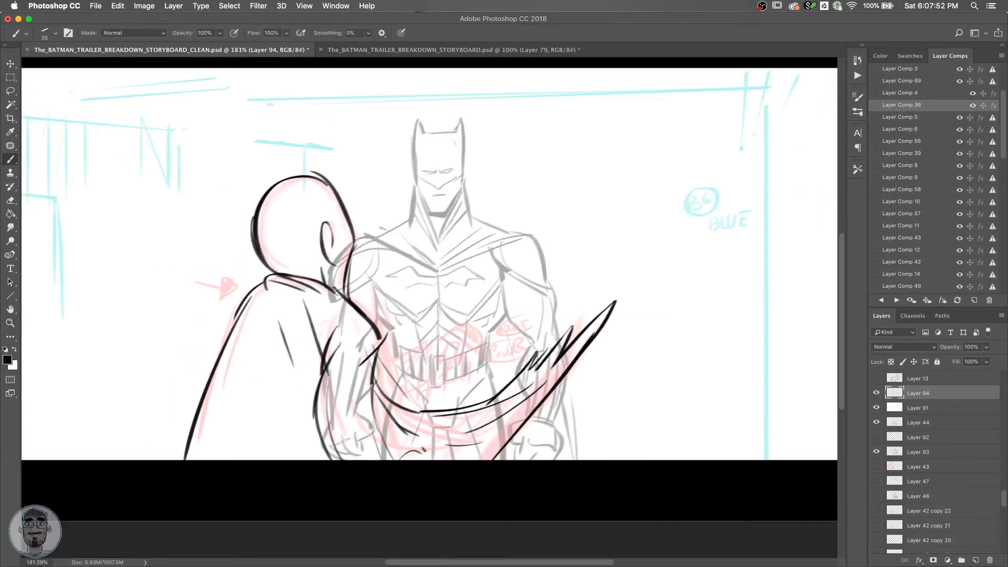
# Hide the white overlay Layer 91 and the red sketch Layer 44, leaving the two figures' black inks visible.
pyautogui.click(876, 407)
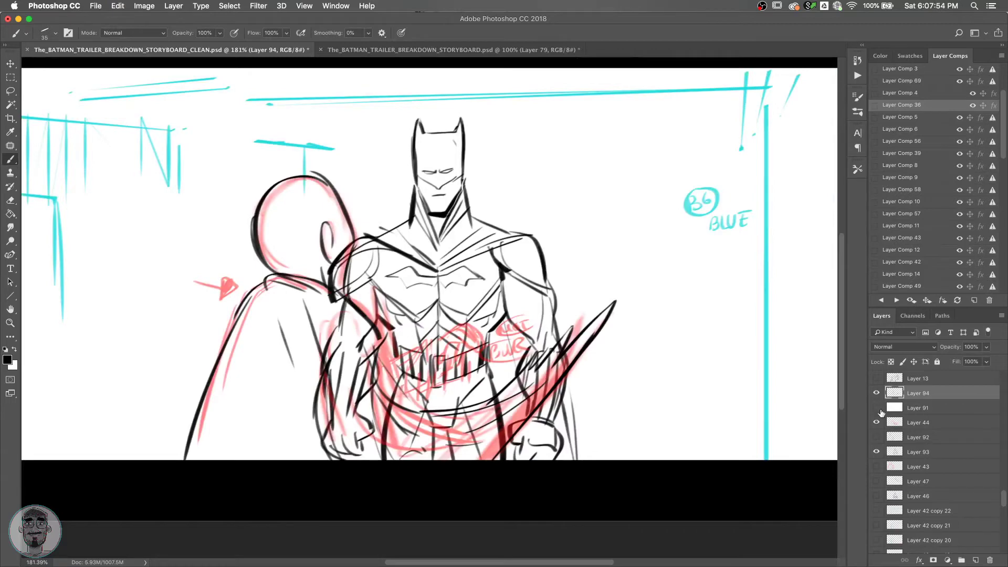
pyautogui.click(876, 422)
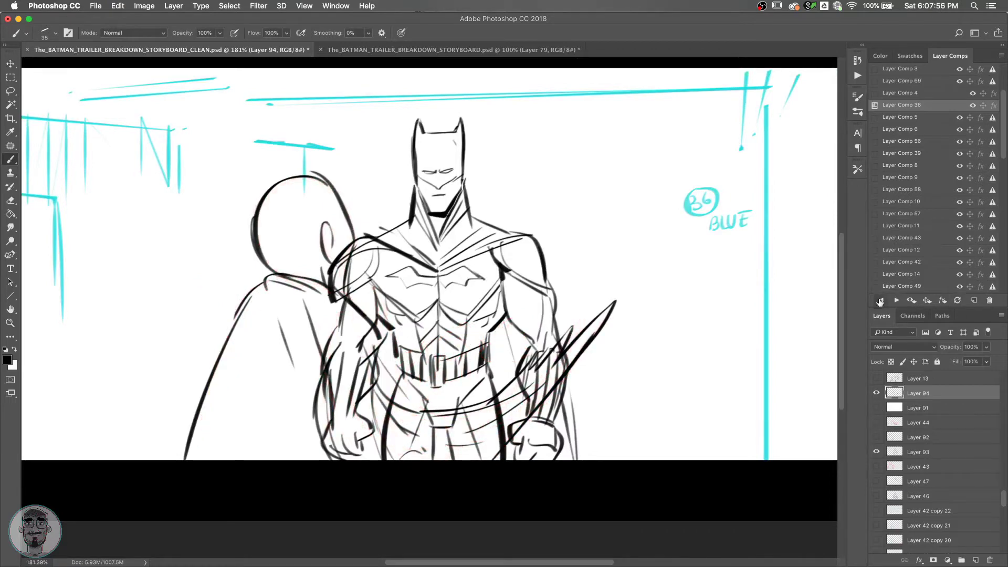
pyautogui.click(881, 300)
pyautogui.click(895, 300)
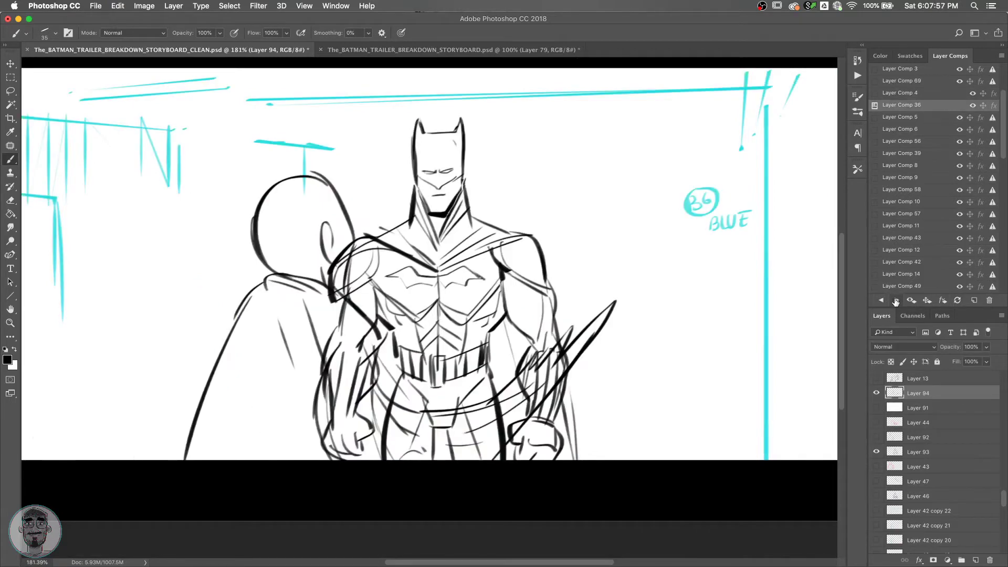
# Toggle the visibility of Layer 94 and Layer 44 to compare the inked man with his red sketch.
pyautogui.click(876, 393)
pyautogui.click(876, 423)
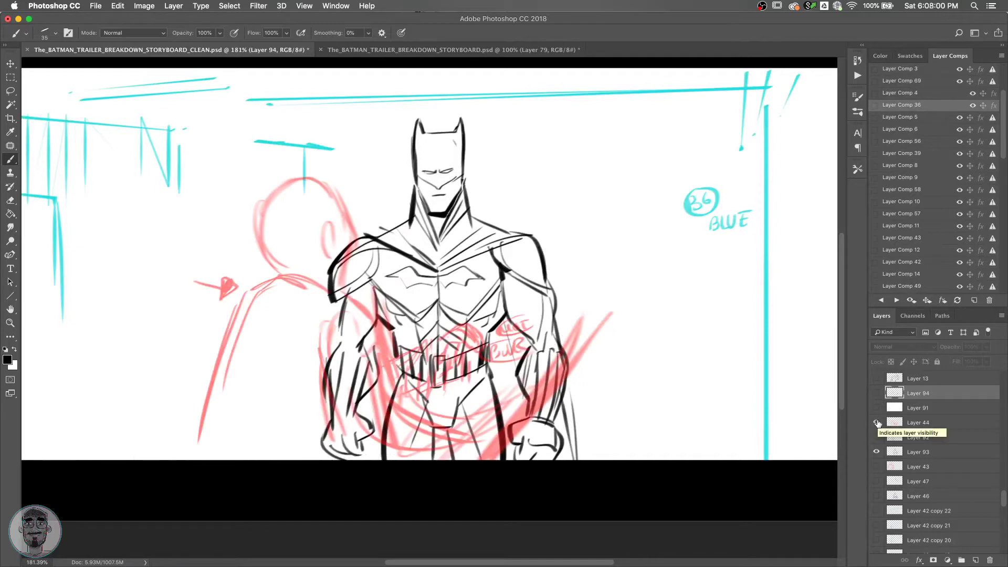
pyautogui.click(876, 423)
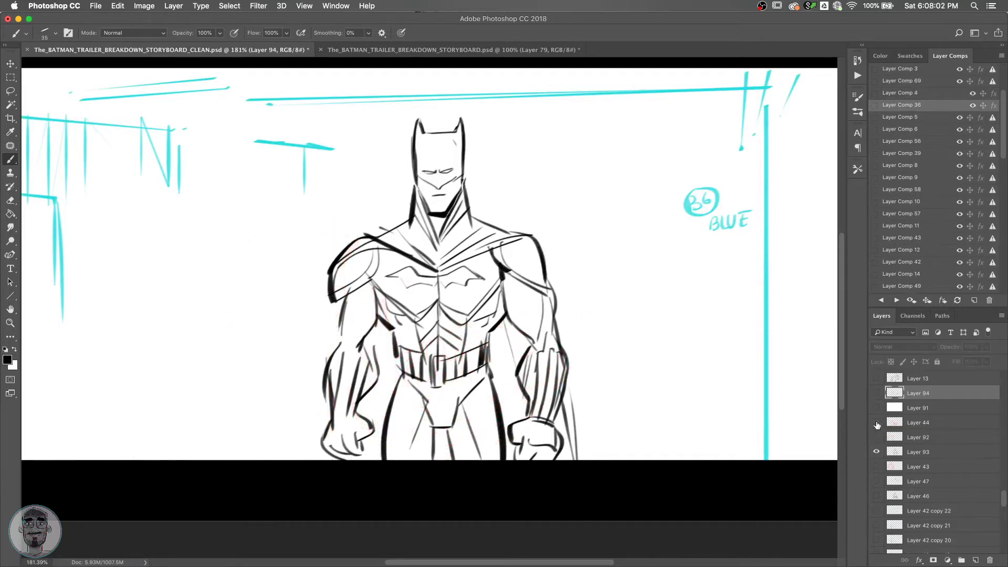
pyautogui.click(876, 393)
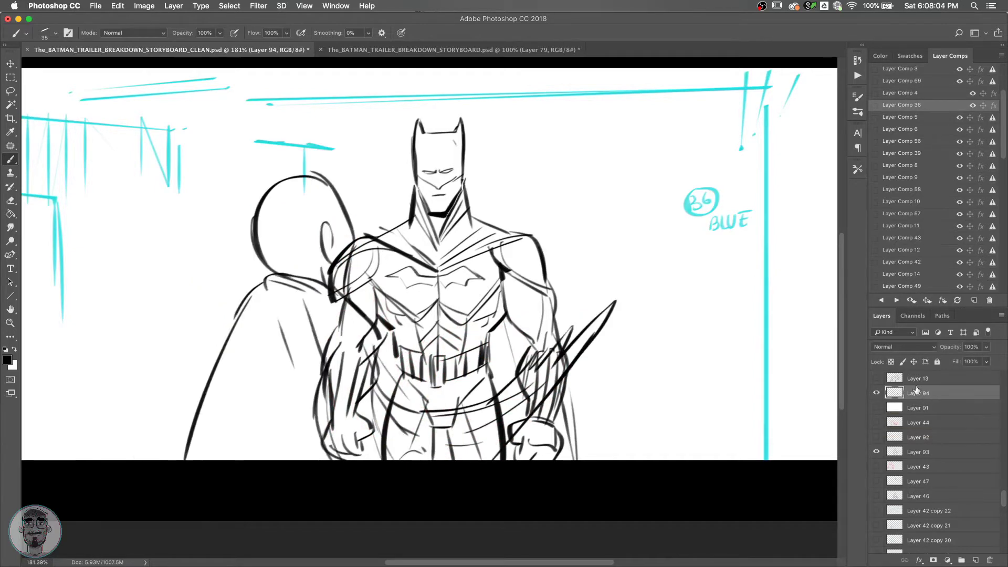
pyautogui.press('l')
pyautogui.moveTo(578, 387)
pyautogui.mouseDown()
pyautogui.moveTo(542, 426)
pyautogui.moveTo(470, 474)
pyautogui.moveTo(350, 476)
pyautogui.mouseUp()
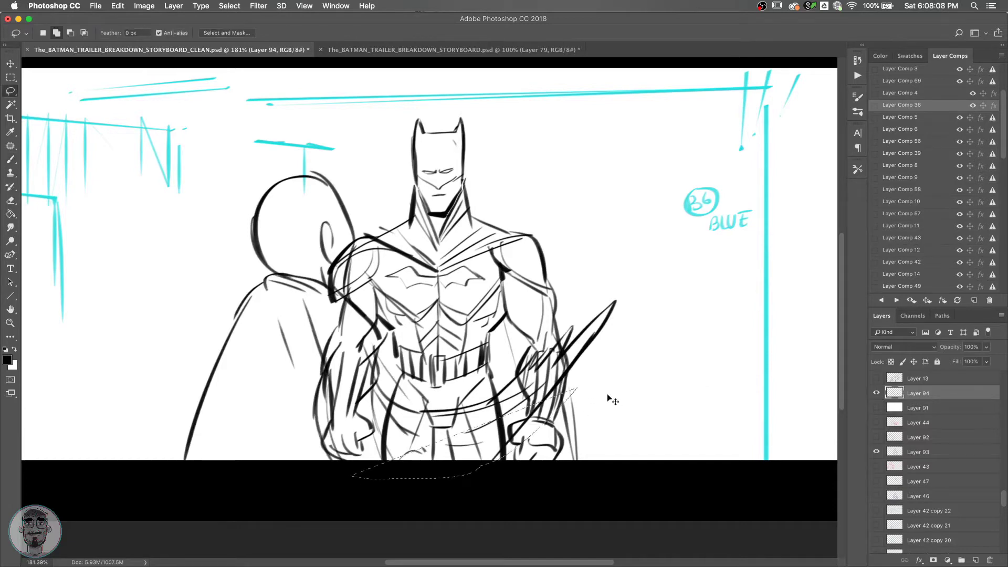
pyautogui.press('Delete')
pyautogui.hotkey('ctrl', 'd')
# Add a new layer between Layer 94 and Layer 91, and lasso the foreground man's silhouette including his sweeping arm.
pyautogui.click(931, 413)
pyautogui.hotkey('ctrl', 'shift', 'alt', 'n')
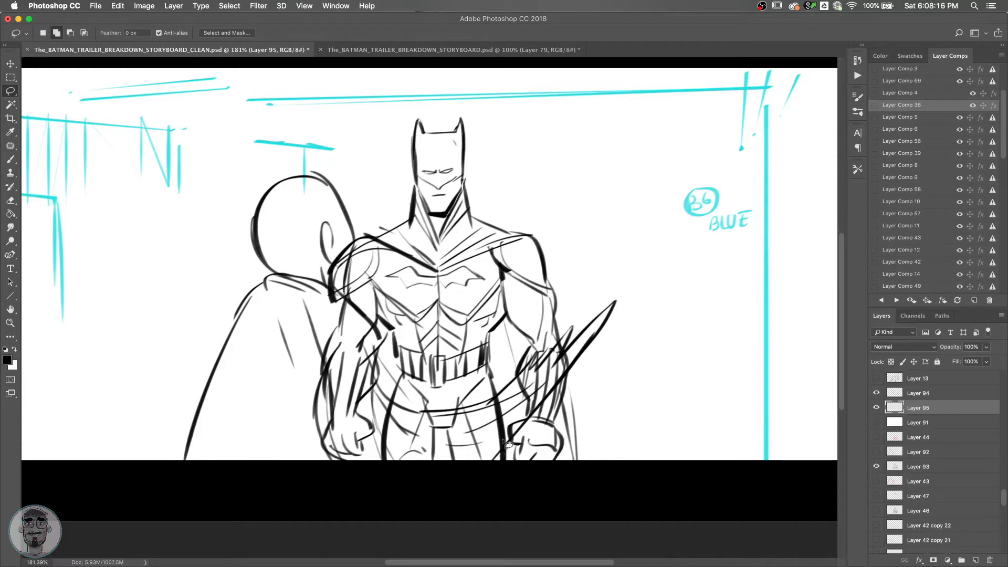
pyautogui.moveTo(489, 466)
pyautogui.mouseDown()
pyautogui.moveTo(573, 368)
pyautogui.moveTo(611, 302)
pyautogui.moveTo(490, 397)
pyautogui.moveTo(453, 410)
pyautogui.moveTo(403, 407)
pyautogui.moveTo(457, 412)
pyautogui.moveTo(409, 394)
pyautogui.moveTo(397, 357)
pyautogui.moveTo(353, 308)
pyautogui.moveTo(349, 221)
pyautogui.moveTo(294, 182)
pyautogui.moveTo(259, 257)
pyautogui.moveTo(271, 285)
pyautogui.moveTo(252, 299)
pyautogui.moveTo(212, 383)
pyautogui.moveTo(181, 478)
pyautogui.moveTo(488, 487)
pyautogui.moveTo(528, 402)
pyautogui.mouseUp()
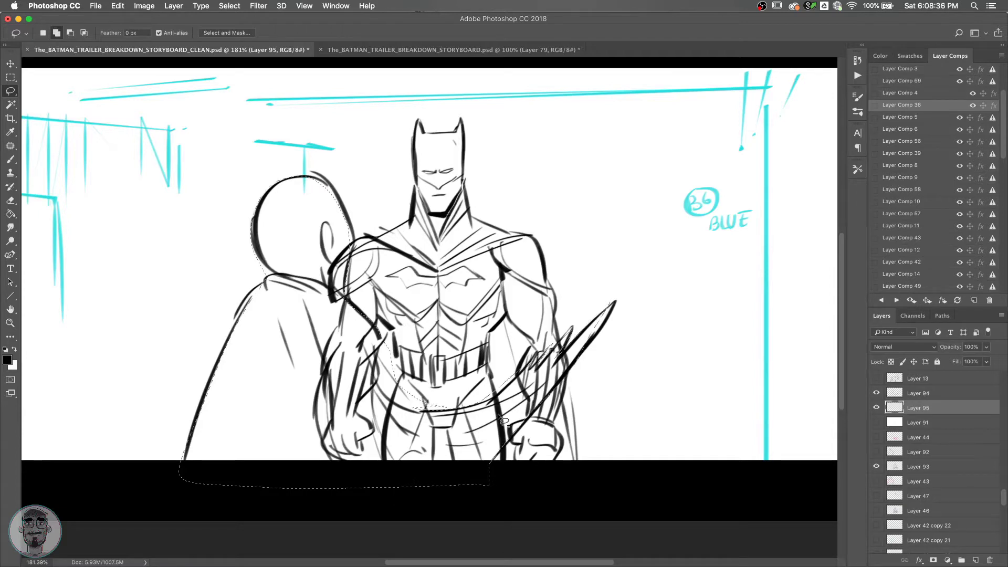
pyautogui.press('g')
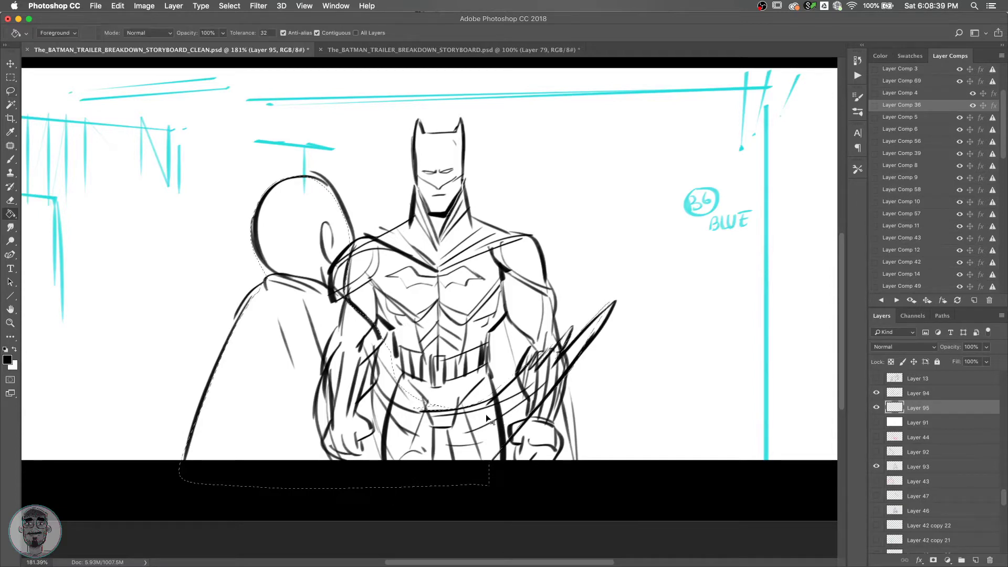
# Save the document and close The_BATMAN_TRAILER_BREAKDOWN_STORYBOARD.psd without saving its changes.
pyautogui.press('super+s')
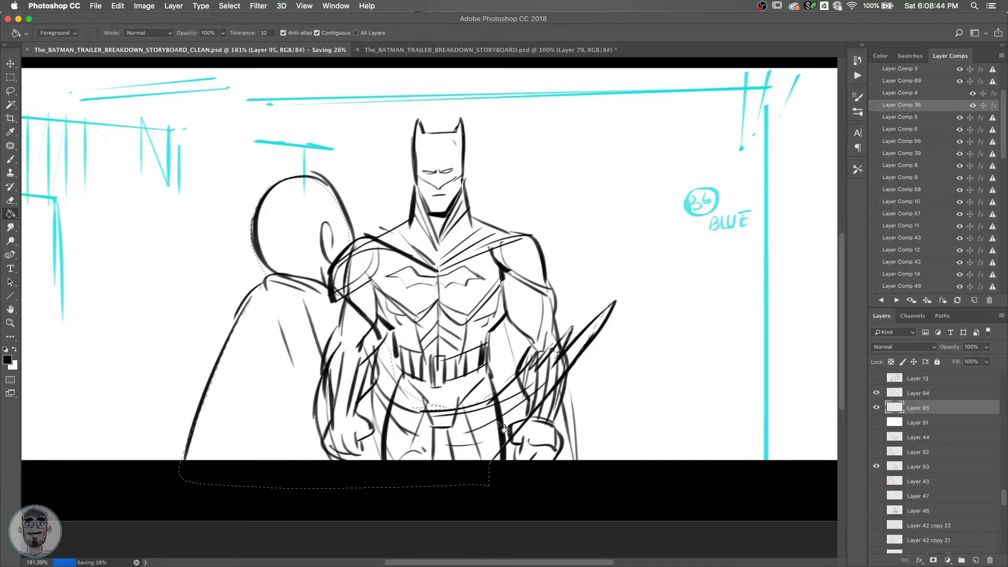
pyautogui.press('super+d')
pyautogui.press('super+shift+d')
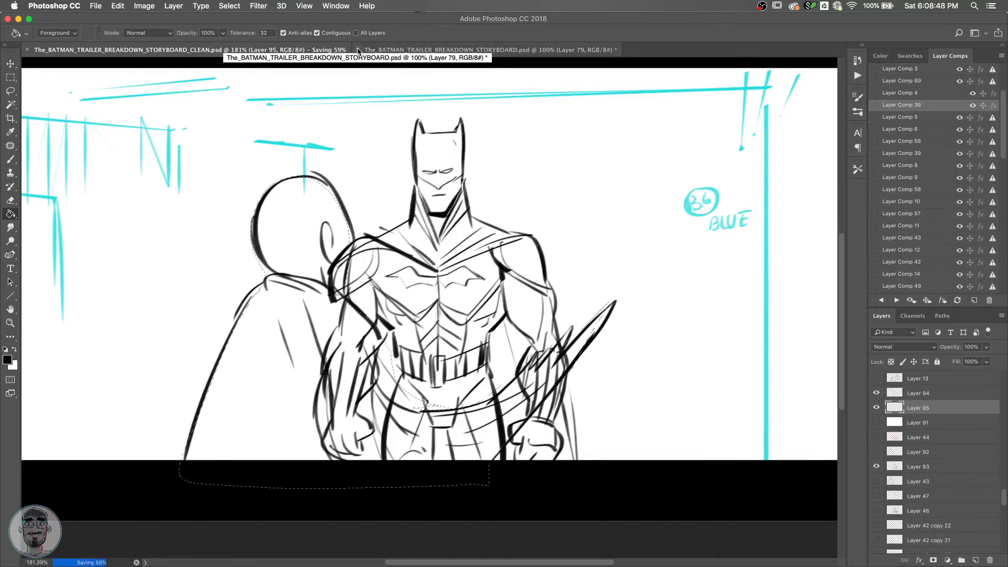
pyautogui.press('super+d')
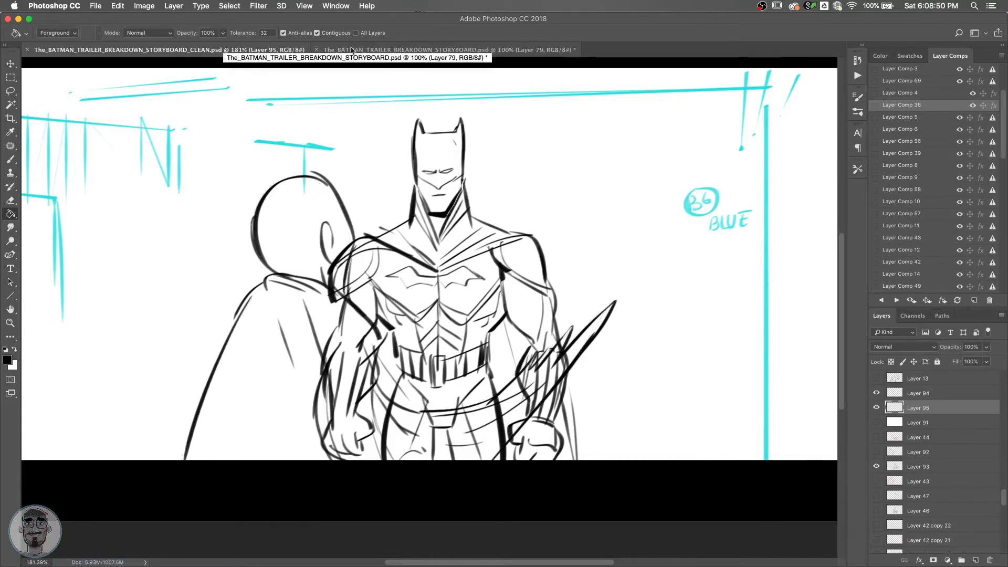
pyautogui.click(315, 49)
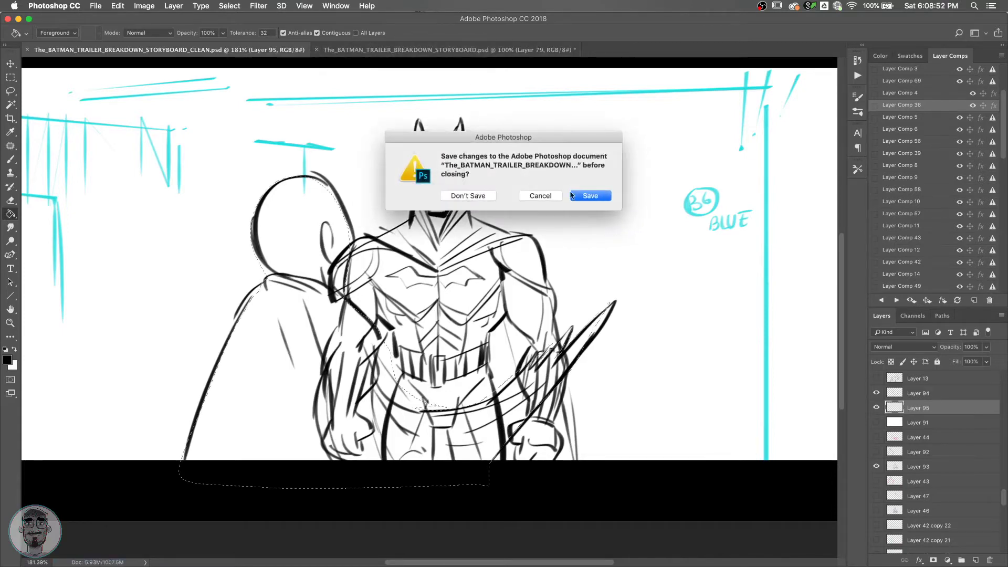
pyautogui.press('super+d')
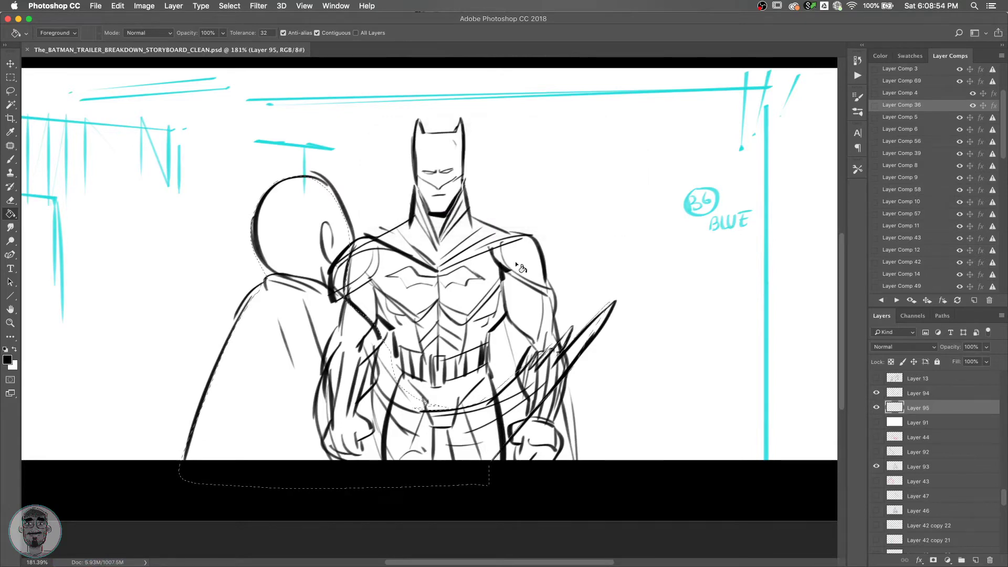
# Fill the selected silhouette with white so the foreground man covers Batman's lines, keeping the selection active.
pyautogui.press('x')
pyautogui.click(433, 419)
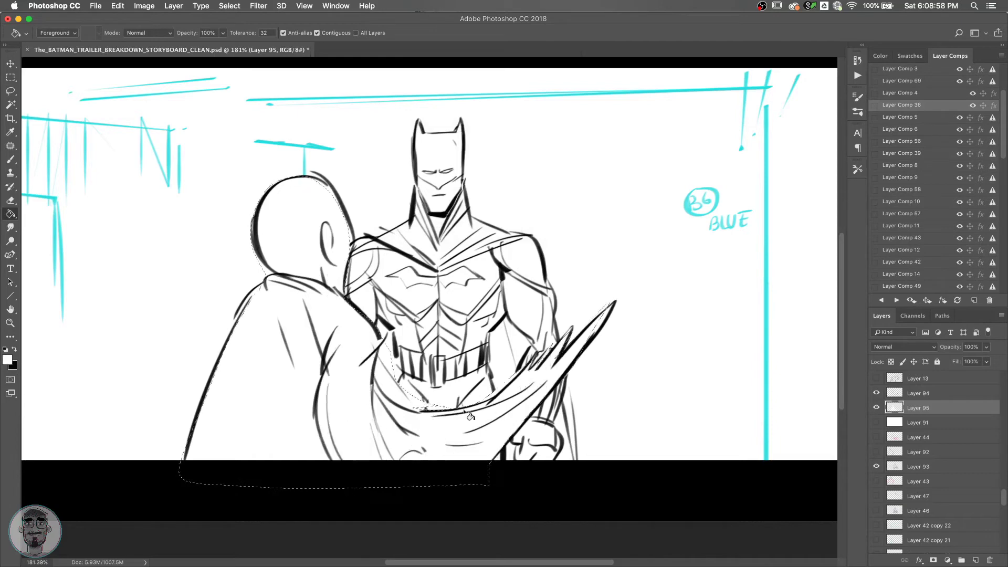
pyautogui.press('super+d')
pyautogui.press('super+z')
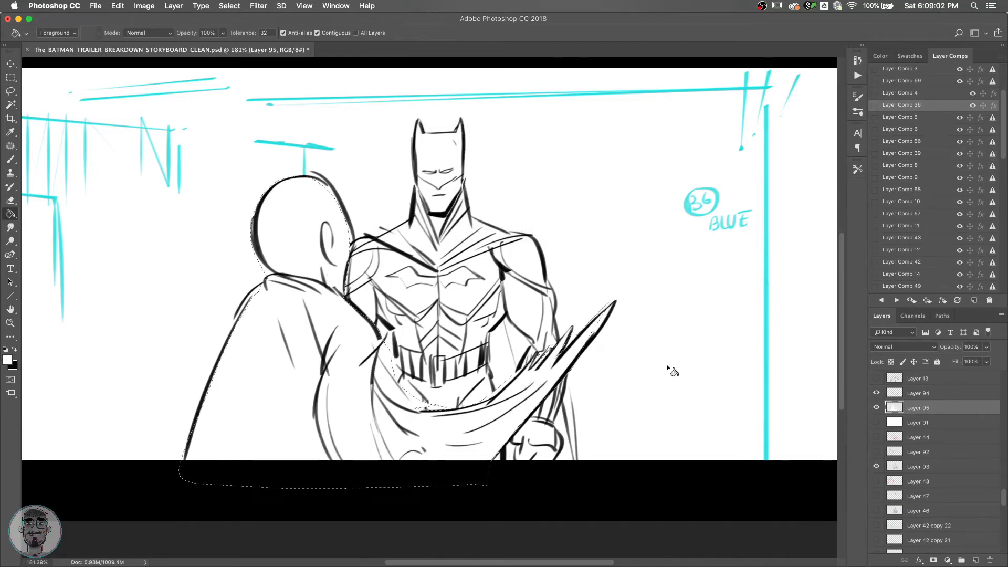
# Switch to the Gradient tool and choose a mid-grey swatch as the foreground color.
pyautogui.hotkey('shift', 'g')
pyautogui.hotkey('shift', 'g')
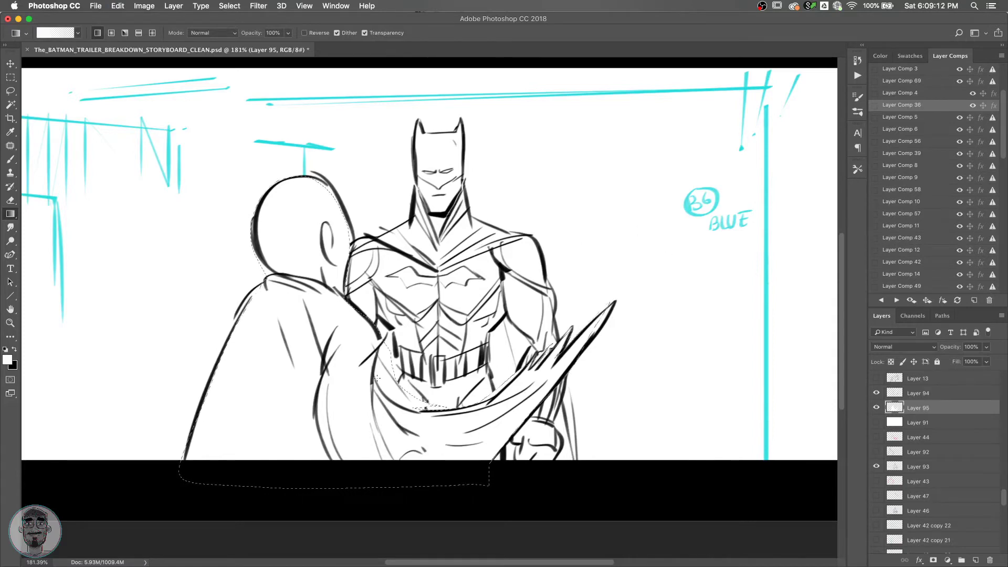
pyautogui.click(909, 56)
pyautogui.click(901, 87)
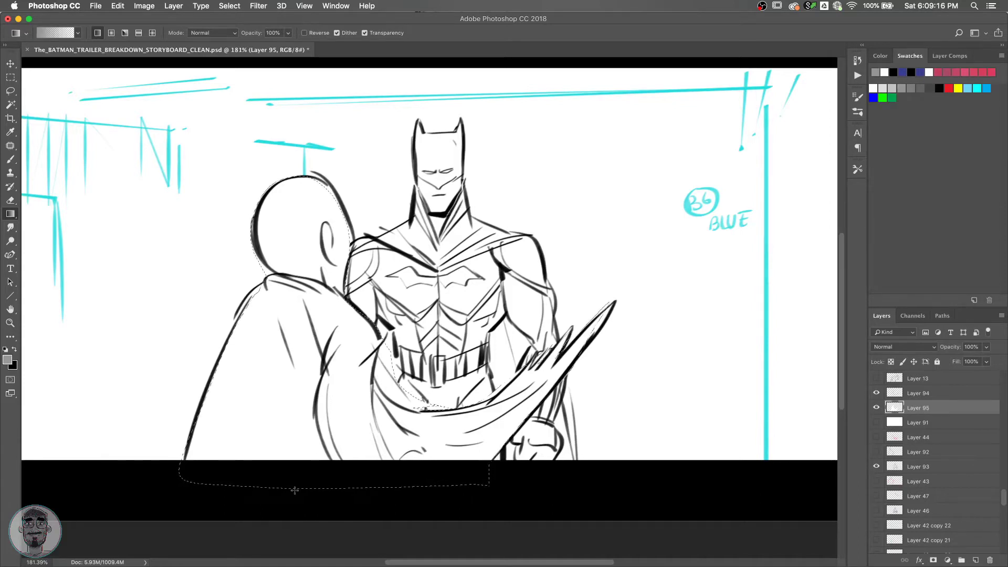
# Try grey gradients of different lengths and angles across the man's selected silhouette, undoing each one.
pyautogui.moveTo(292, 486); pyautogui.dragTo(433, 288)
pyautogui.press('super+z')
pyautogui.moveTo(299, 475); pyautogui.dragTo(460, 350)
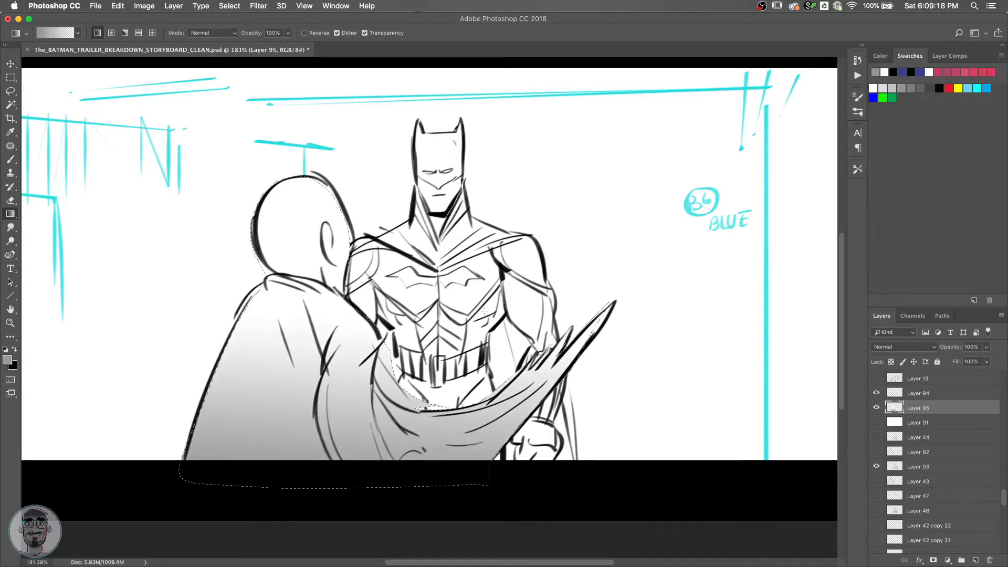
pyautogui.press('super+z')
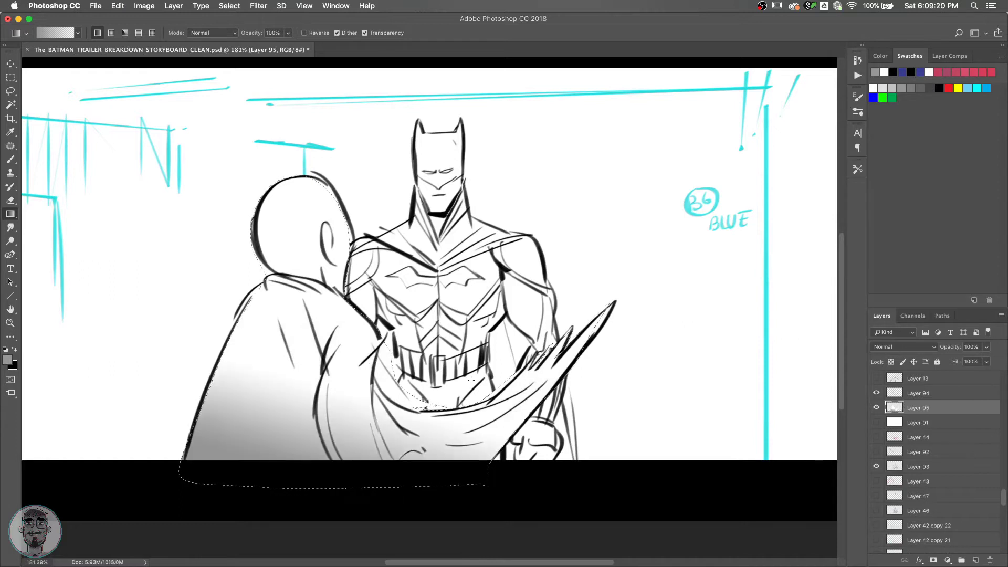
pyautogui.press('super+z')
pyautogui.moveTo(350, 482); pyautogui.dragTo(423, 366)
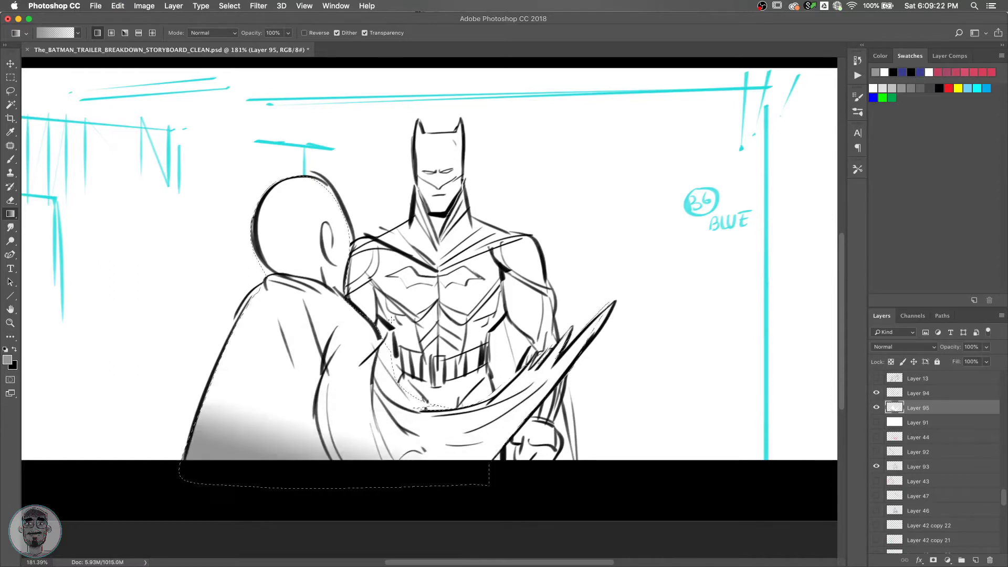
pyautogui.press('super+z')
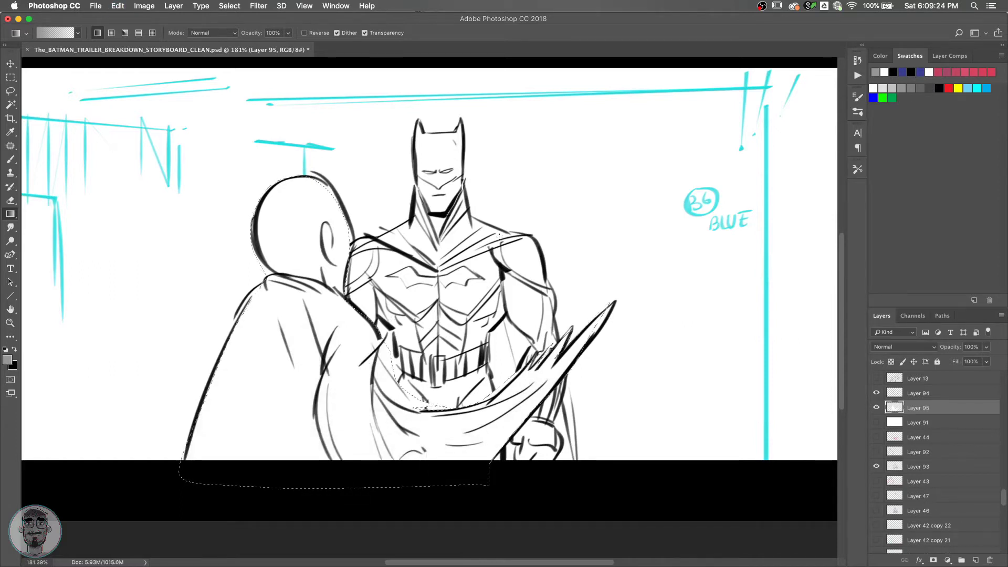
# Shade the man's lower body and sweeping arm with a grey gradient fading upward to white, and deselect the silhouette.
pyautogui.moveTo(414, 475); pyautogui.dragTo(499, 236)
pyautogui.press('super+z')
pyautogui.moveTo(437, 282); pyautogui.dragTo(437, 282)
pyautogui.press('super+d')
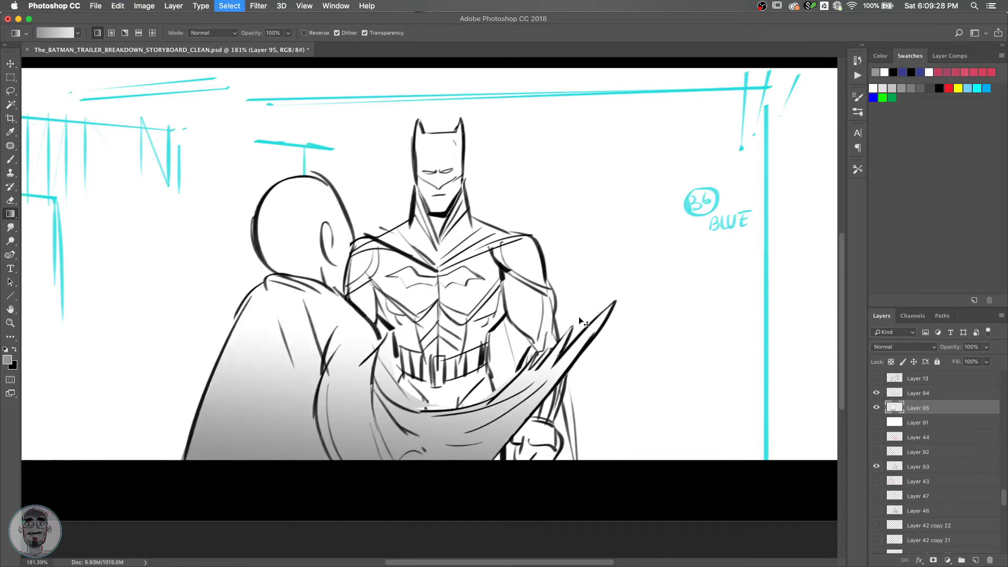
# Toggle the man's fill layer, Layer 95, off and on to compare the whole frame with and without it.
pyautogui.press('z')
pyautogui.moveTo(572, 325); pyautogui.dragTo(638, 301)
pyautogui.press('g')
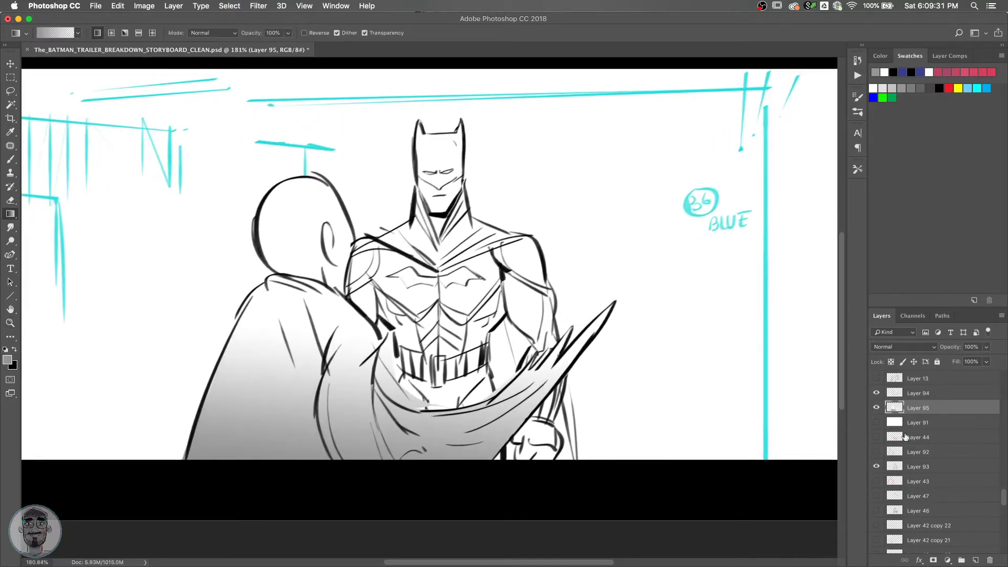
pyautogui.click(876, 408)
pyautogui.click(876, 407)
pyautogui.press('z')
pyautogui.moveTo(625, 342); pyautogui.dragTo(625, 338)
pyautogui.press('g')
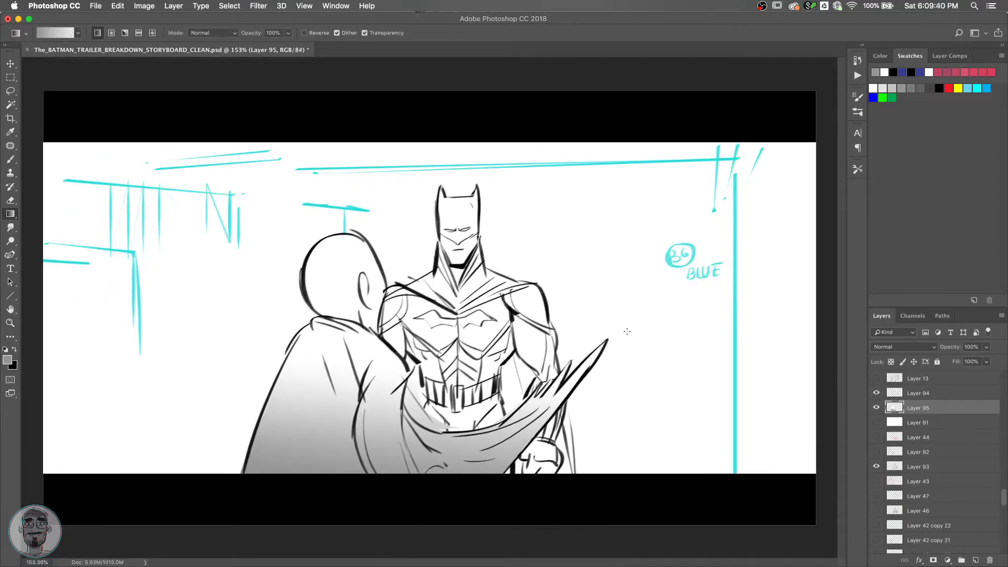
pyautogui.click(877, 408)
pyautogui.click(877, 408)
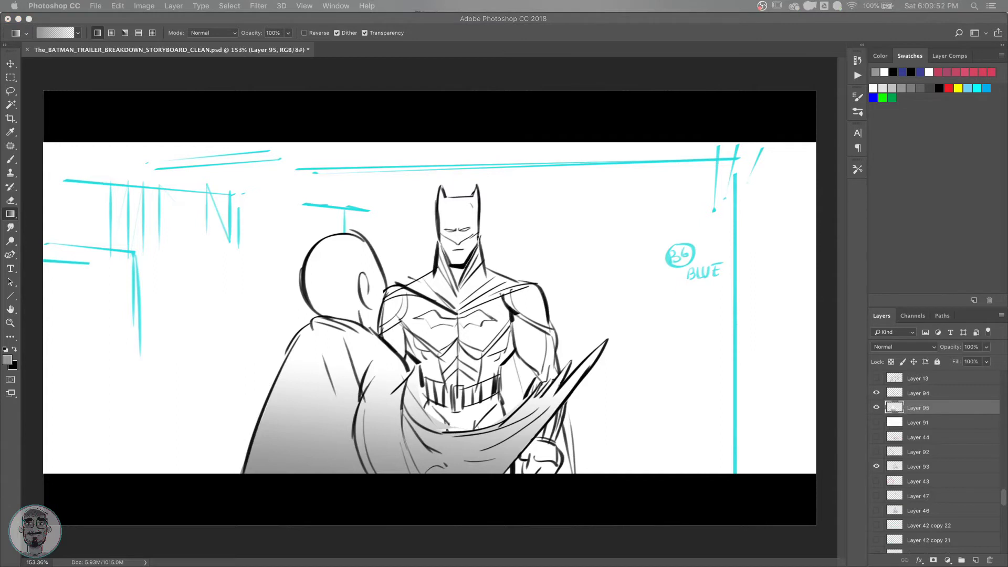
# Add a new layer directly above the STORY_DEMO_BATMAN layer, near the bottom of the layer stack.
pyautogui.click(733, 382)
pyautogui.moveTo(1002, 494); pyautogui.dragTo(1004, 549)
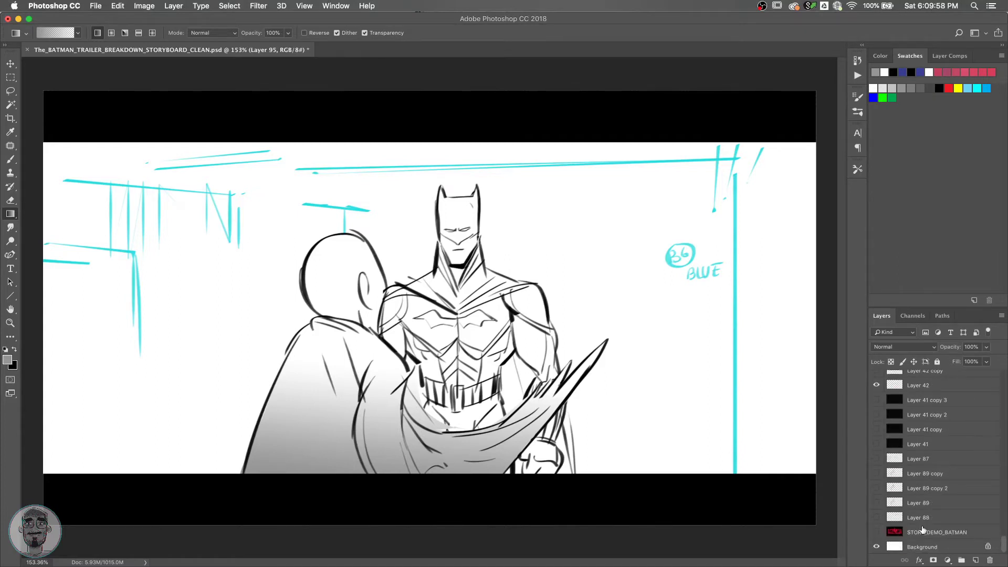
pyautogui.click(922, 530)
pyautogui.click(975, 560)
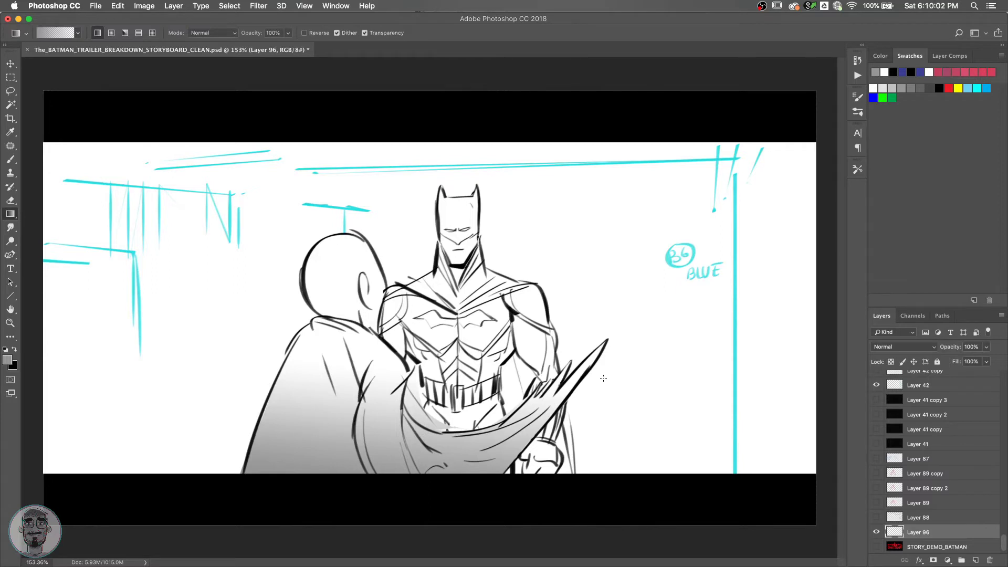
# Apply a grey linear gradient to the new layer behind both figures, darkest at the frame's lower edge and fading upward.
pyautogui.hotkey('shift', 'g')
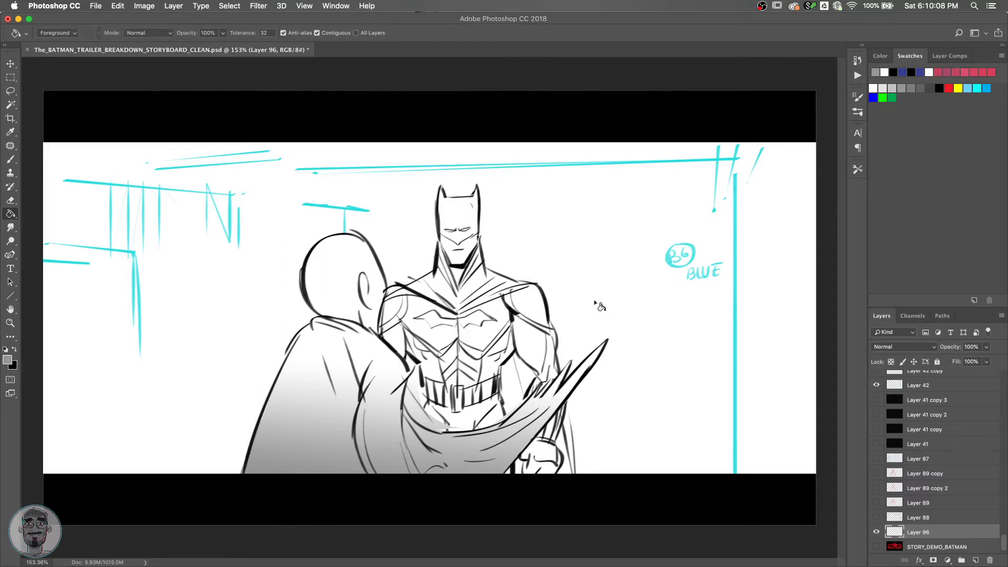
pyautogui.hotkey('shift', 'g')
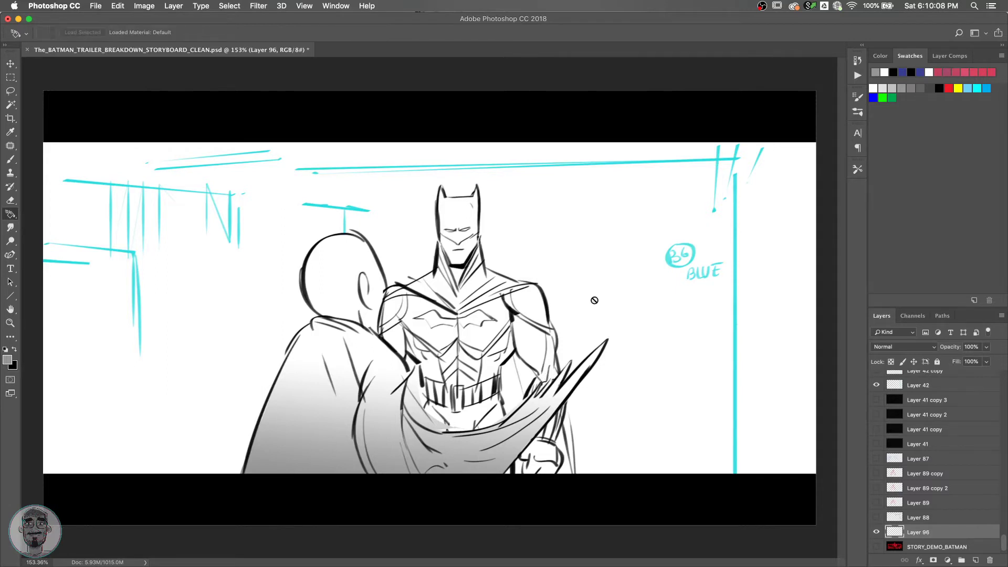
pyautogui.click(11, 215)
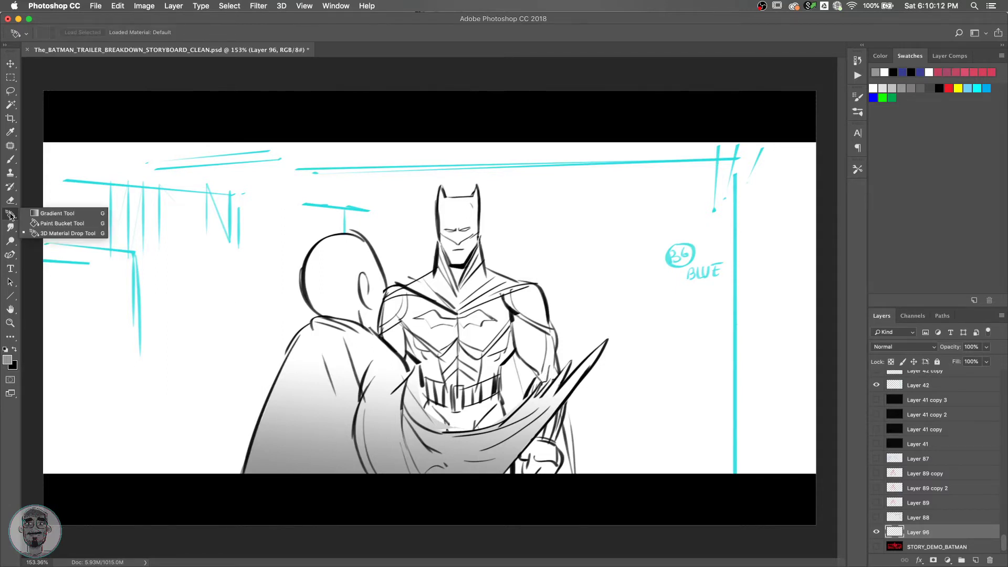
pyautogui.click(11, 214)
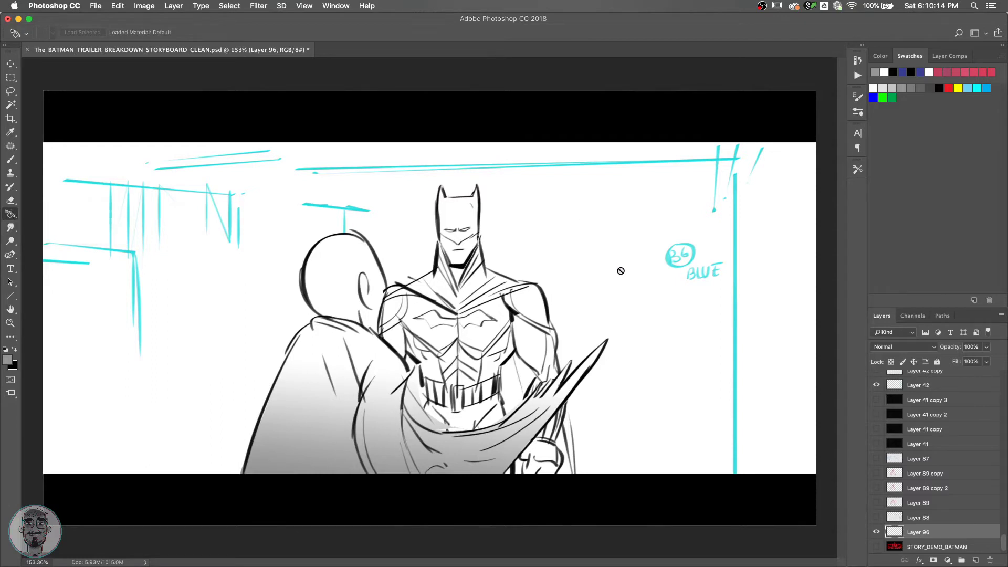
pyautogui.hotkey('shift', 'g')
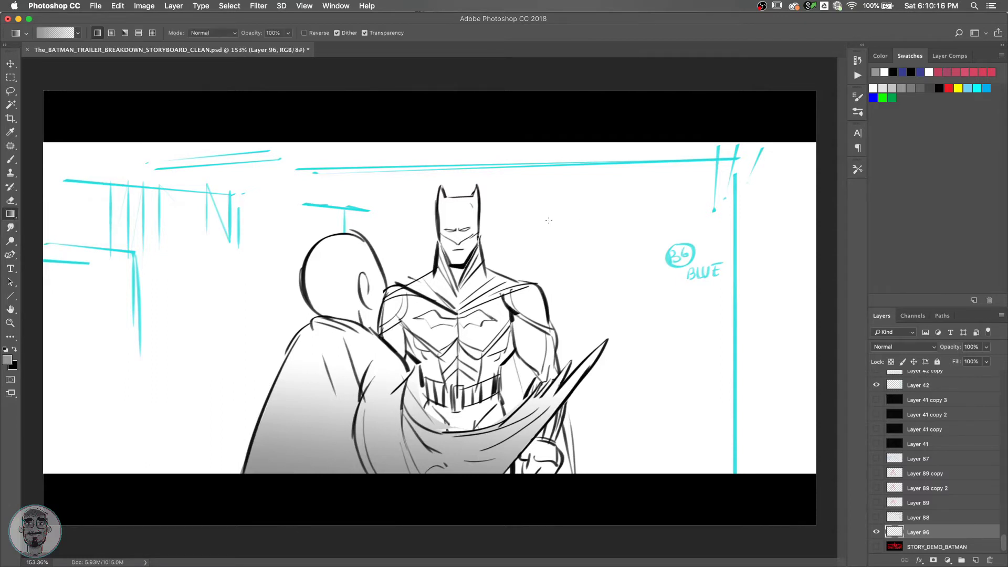
pyautogui.moveTo(630, 408); pyautogui.dragTo(626, 208)
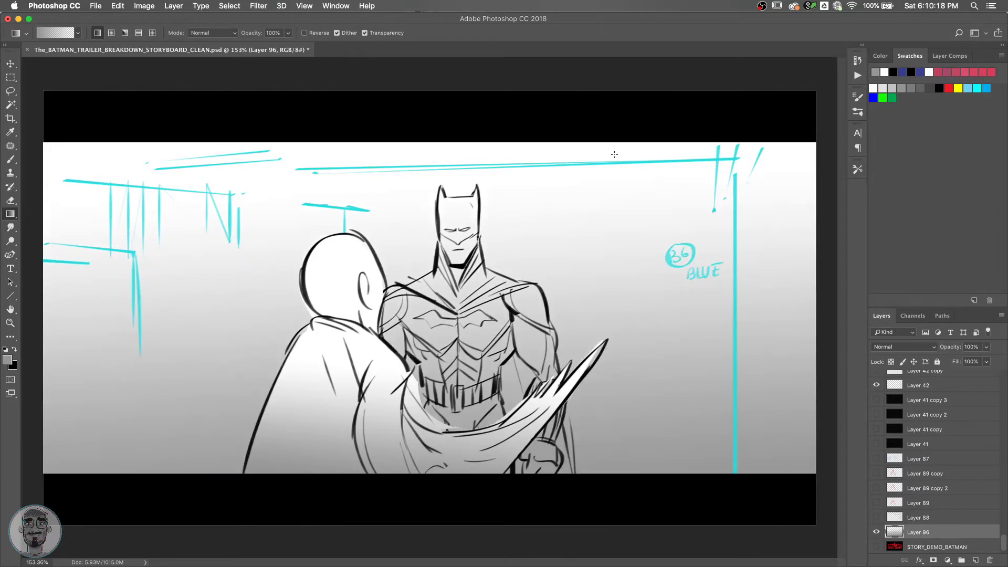
# Redo the grey background gradient on Layer 96 so solid grey fills the lower frame and fades to white near the upper edge.
pyautogui.hotkey('ctrl', 'z')
pyautogui.moveTo(596, 486); pyautogui.dragTo(582, 188)
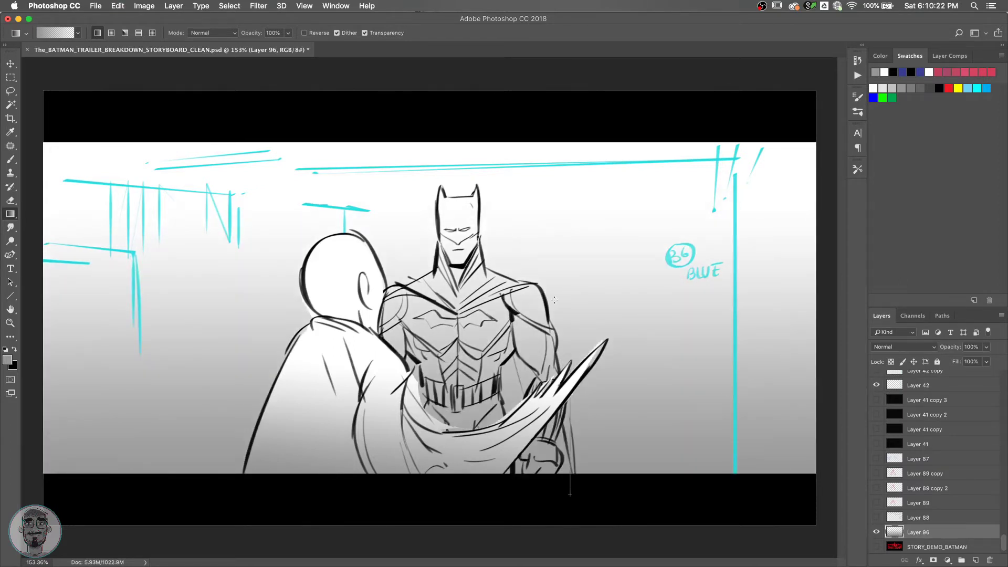
pyautogui.moveTo(555, 300); pyautogui.dragTo(544, 165)
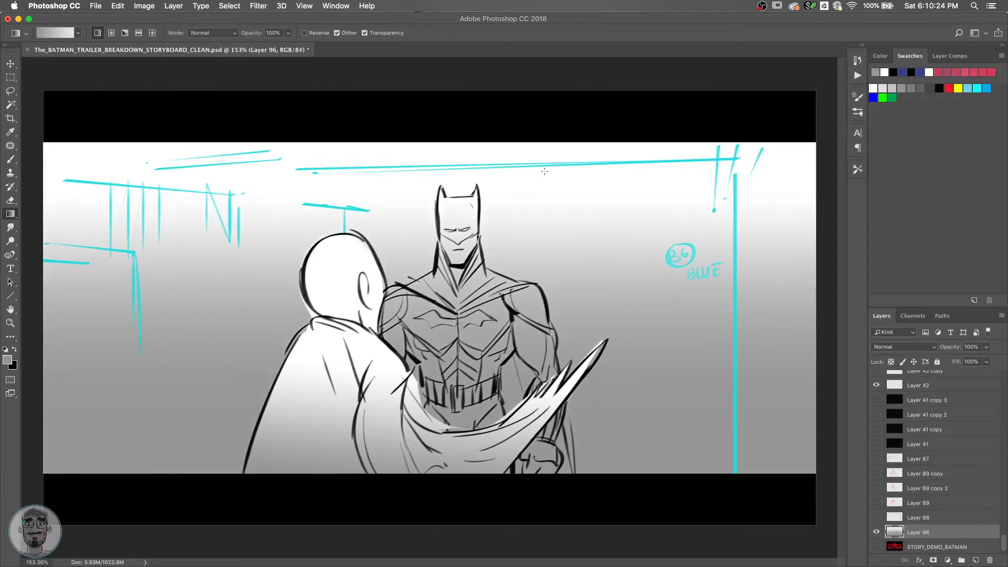
pyautogui.moveTo(610, 490); pyautogui.dragTo(533, 180)
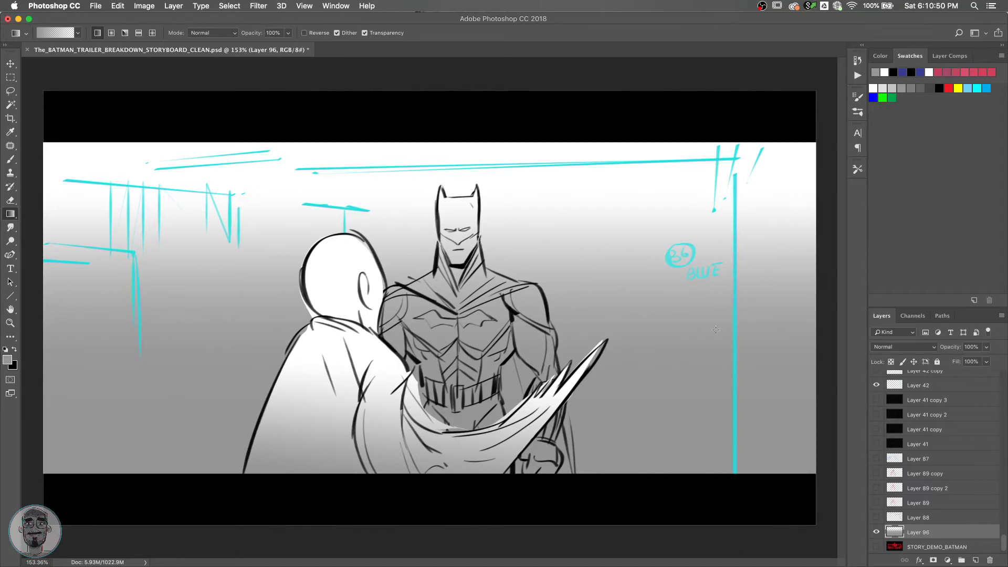
pyautogui.click(876, 532)
pyautogui.click(875, 532)
# Switch to Layer Comp 4 and hide its white overlay layer, Layer 91.
pyautogui.click(950, 56)
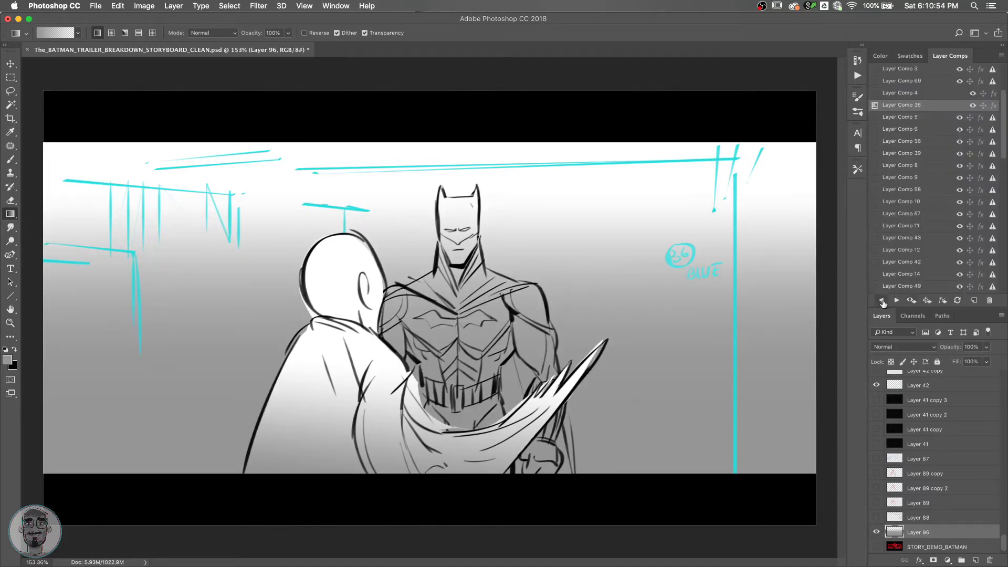
pyautogui.click(895, 300)
pyautogui.click(896, 300)
pyautogui.click(880, 301)
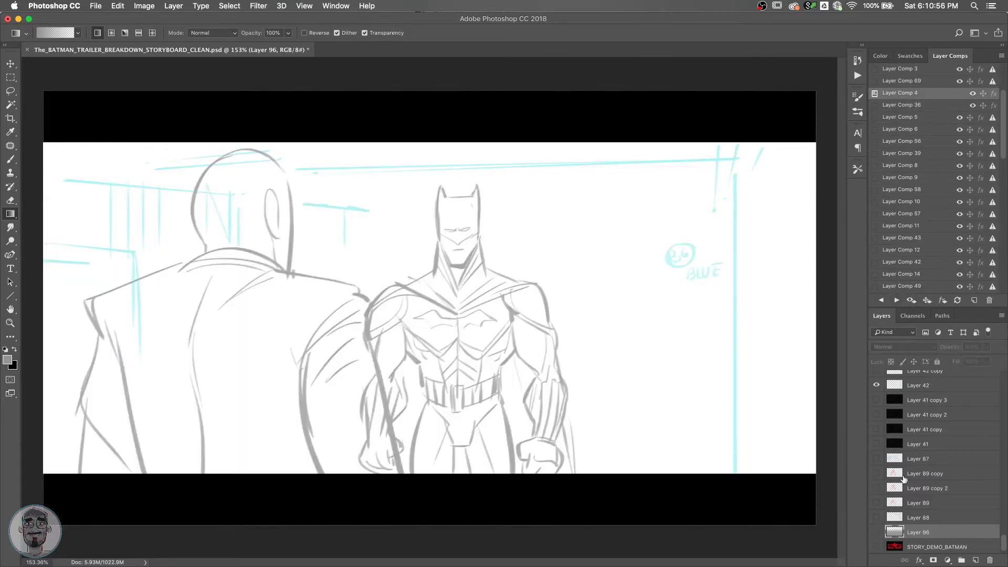
pyautogui.scroll(5, 1003, 525)
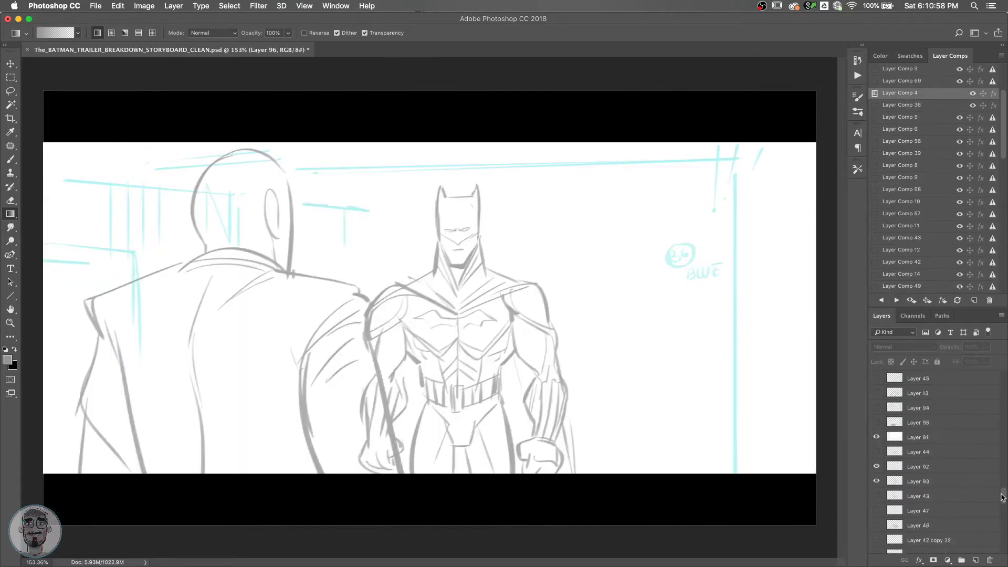
pyautogui.scroll(-1, 934, 472)
pyautogui.click(877, 452)
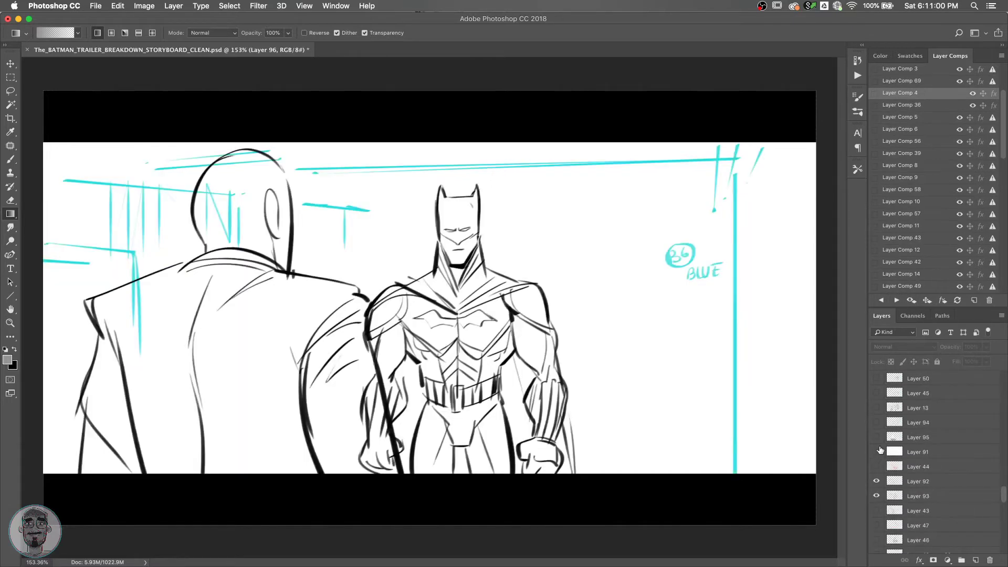
# Show the background gradient, Layer 96, in Layer Comp 4 and update the comp.
pyautogui.scroll(-5, 879, 472)
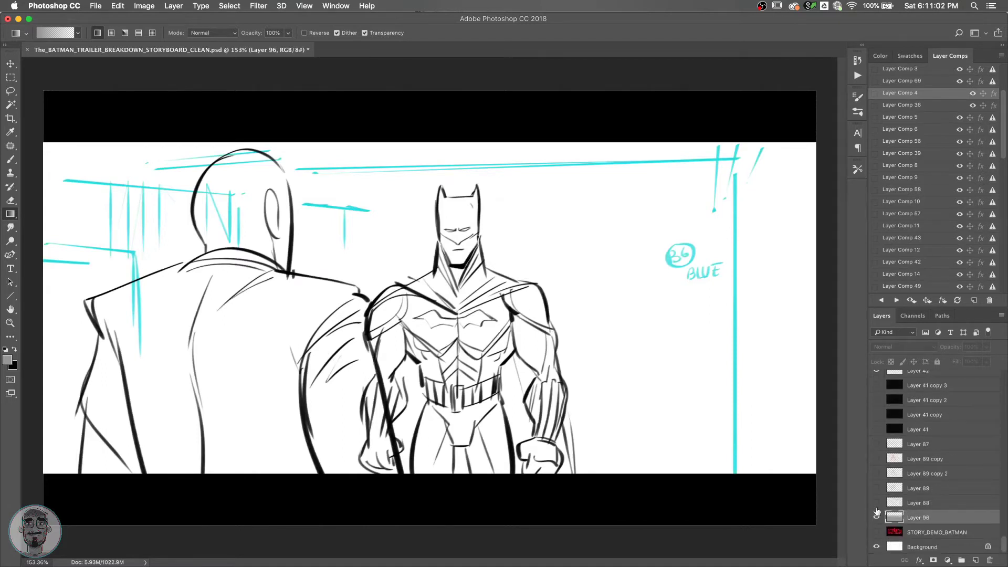
pyautogui.click(876, 515)
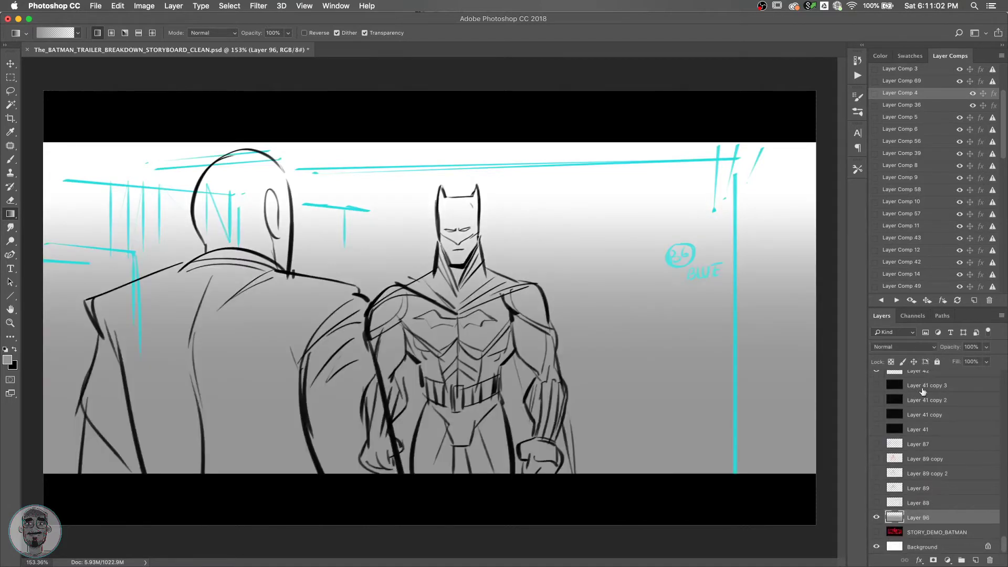
pyautogui.click(957, 300)
# Flip between Layer Comps 36 and 4 to compare them, return to Layer Comp 36 and save the document.
pyautogui.click(896, 301)
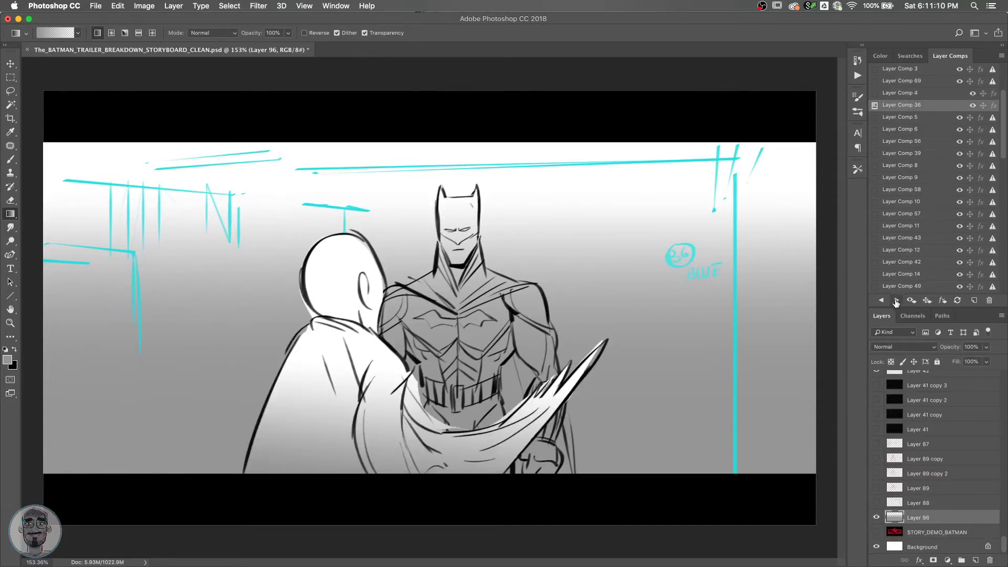
pyautogui.click(881, 300)
pyautogui.click(896, 300)
pyautogui.moveTo(1004, 546); pyautogui.dragTo(1003, 547)
pyautogui.press('super+s')
# Choose a dark grey swatch and apply a linear gradient to Layer 96, darkest at the frame's upper edge and fading downward.
pyautogui.click(910, 56)
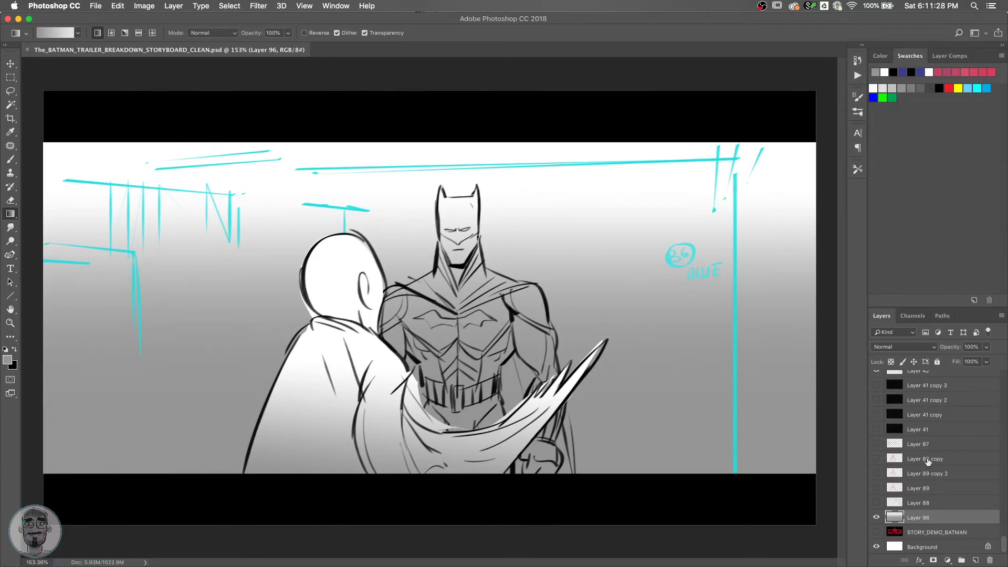
pyautogui.click(876, 517)
pyautogui.click(876, 516)
pyautogui.click(928, 87)
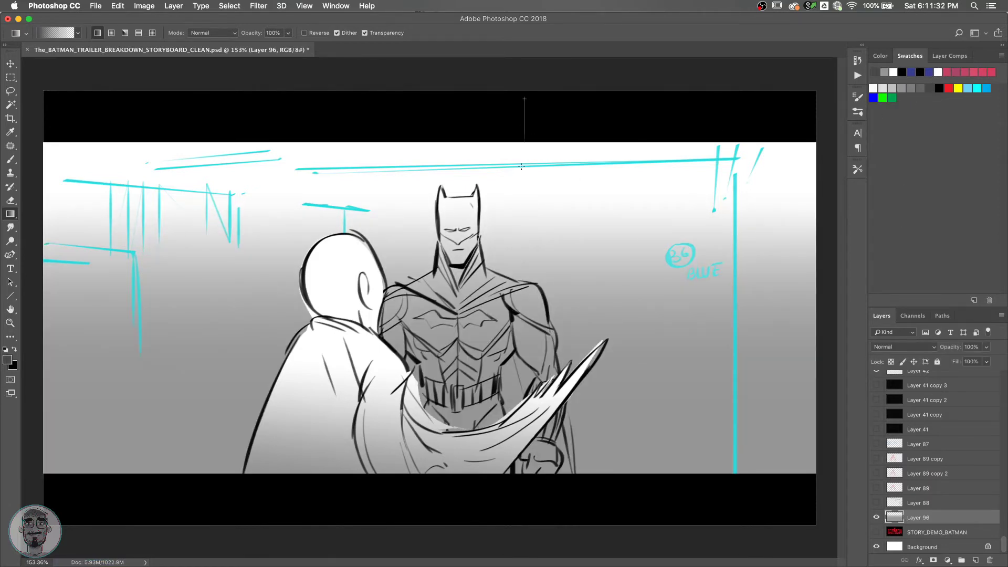
pyautogui.hotkey('alt', 'BackSpace')
pyautogui.moveTo(533, 100); pyautogui.dragTo(552, 510)
pyautogui.moveTo(587, 100); pyautogui.dragTo(585, 520)
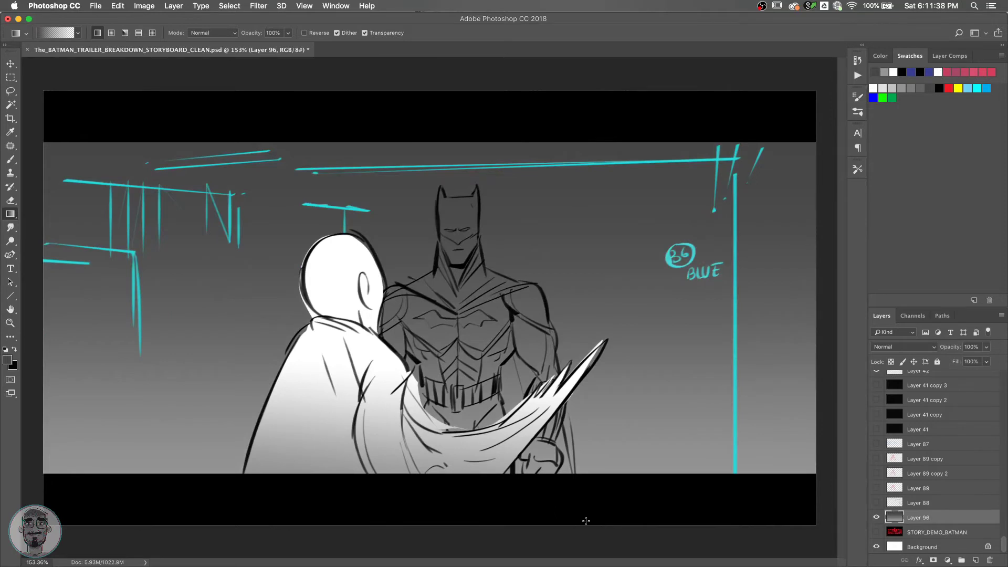
pyautogui.press('super+z')
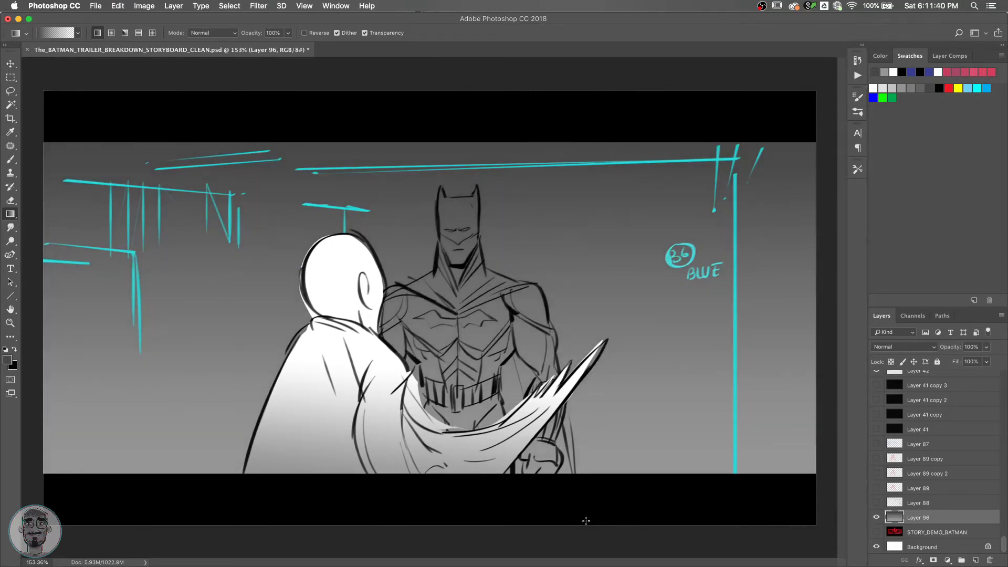
# Flip the Layer 96 gradient vertically so its darkest tone sits at the frame's lower edge.
pyautogui.press('super+t')
pyautogui.rightClick(657, 401)
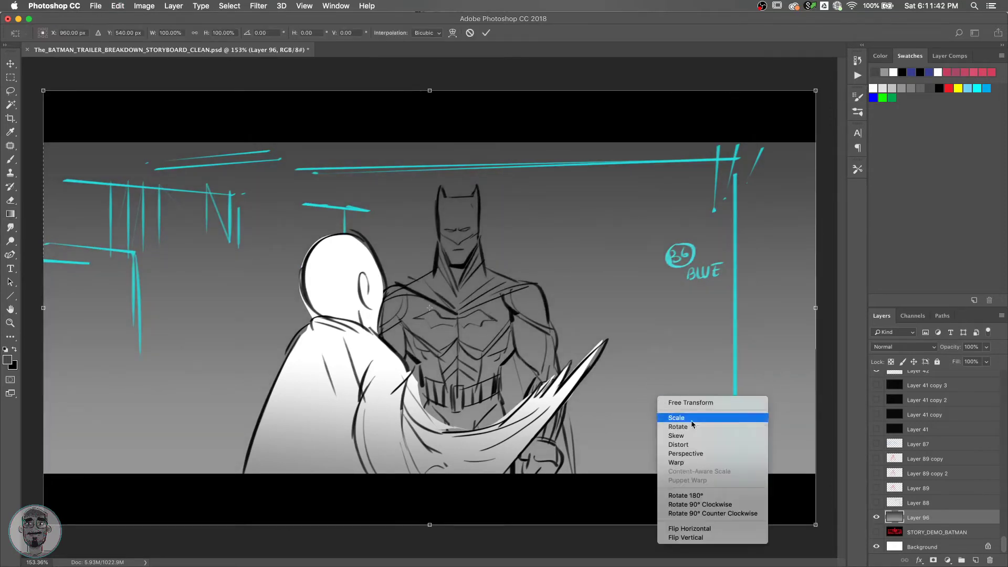
pyautogui.click(692, 537)
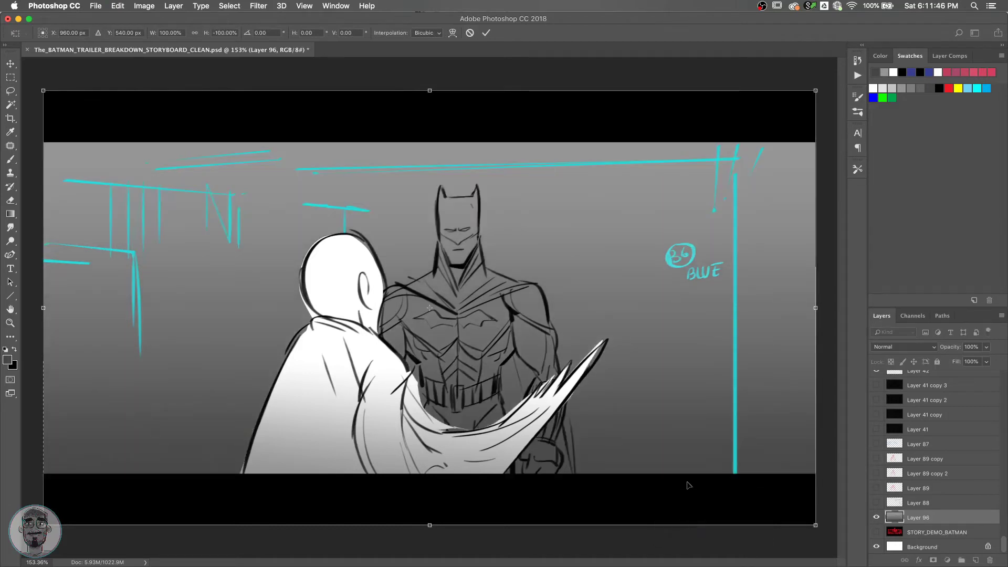
pyautogui.press('Return')
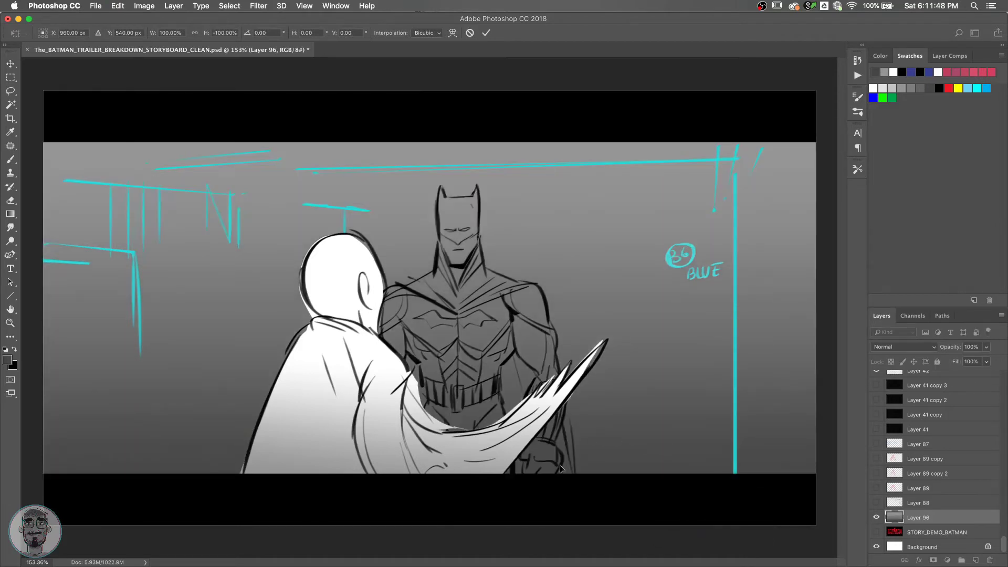
# Darken the lower part of Layer 96 with another dark grey gradient fading upward, and save the document.
pyautogui.press('g')
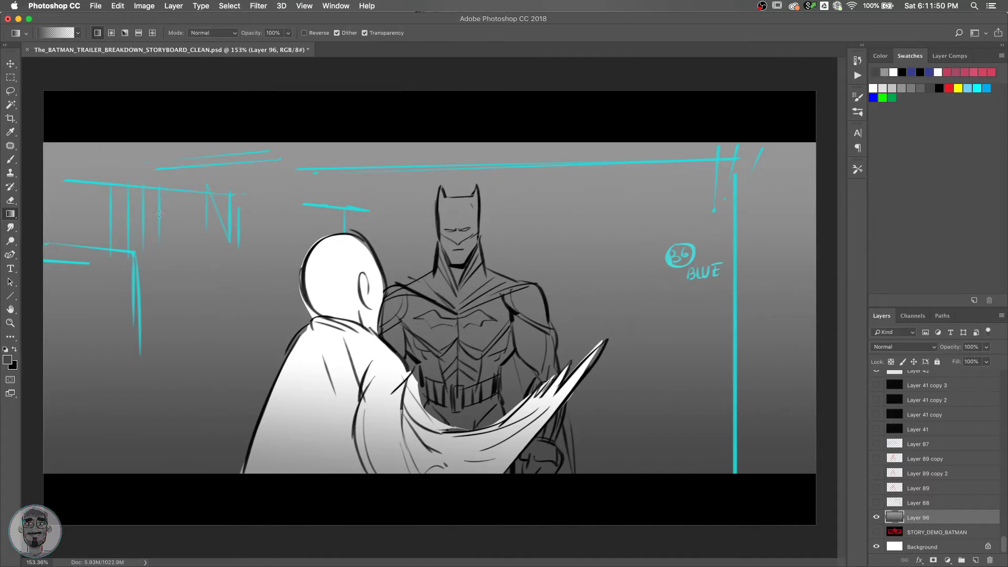
pyautogui.moveTo(465, 497); pyautogui.dragTo(472, 227)
pyautogui.press('super+z')
pyautogui.moveTo(518, 472); pyautogui.dragTo(537, 173)
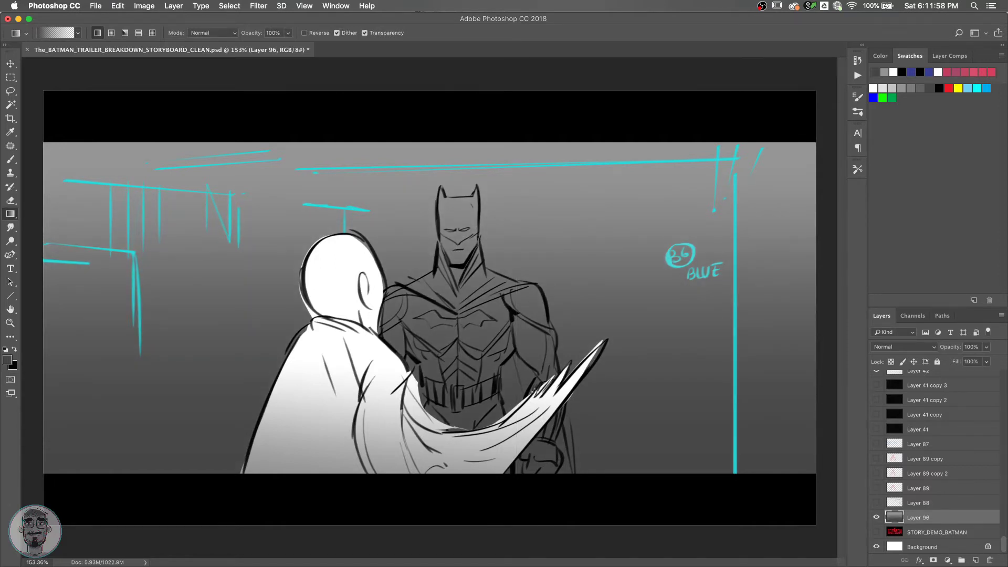
pyautogui.press('z')
pyautogui.moveTo(666, 405); pyautogui.dragTo(657, 380)
pyautogui.press('g')
pyautogui.press('super+s')
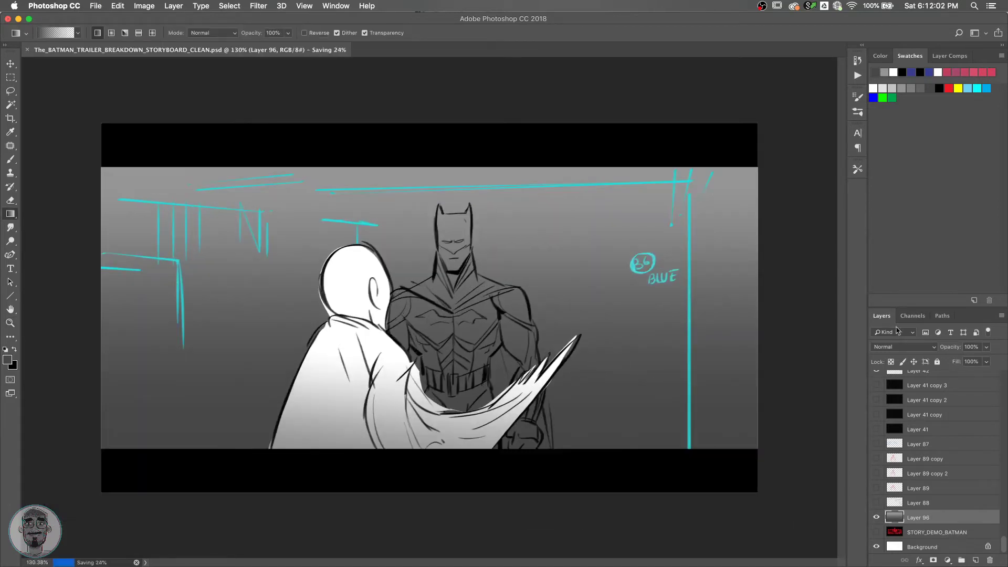
# Check the neighbouring layer comps, return to Layer Comp 4 and turn Layer 96 back on in it, updating the comp.
pyautogui.click(950, 56)
pyautogui.click(882, 300)
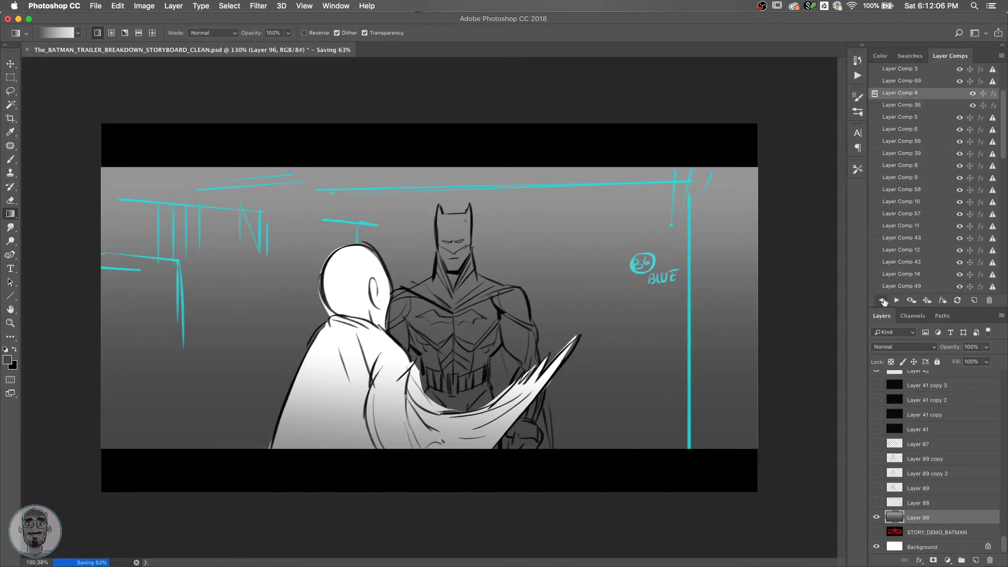
pyautogui.click(882, 301)
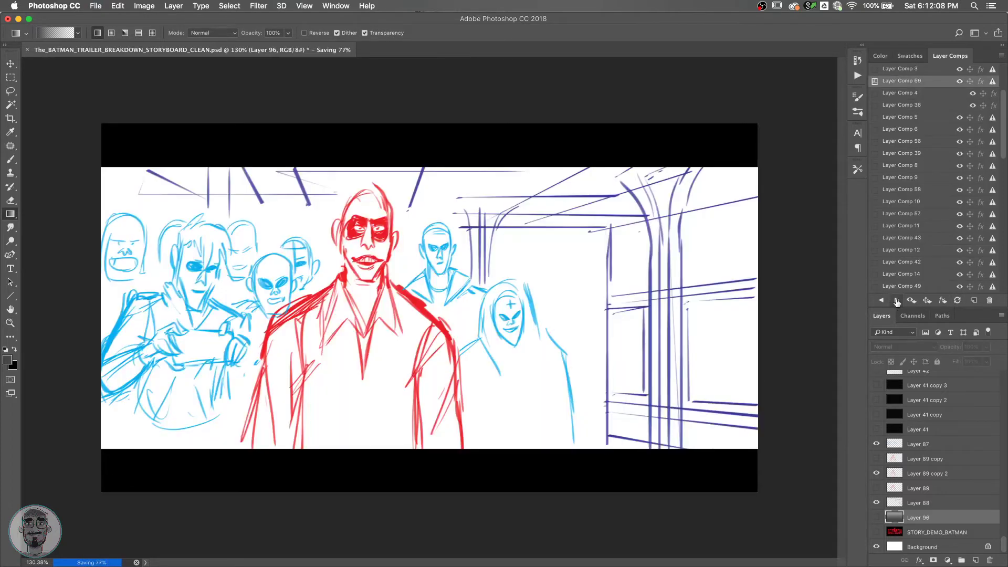
pyautogui.click(896, 301)
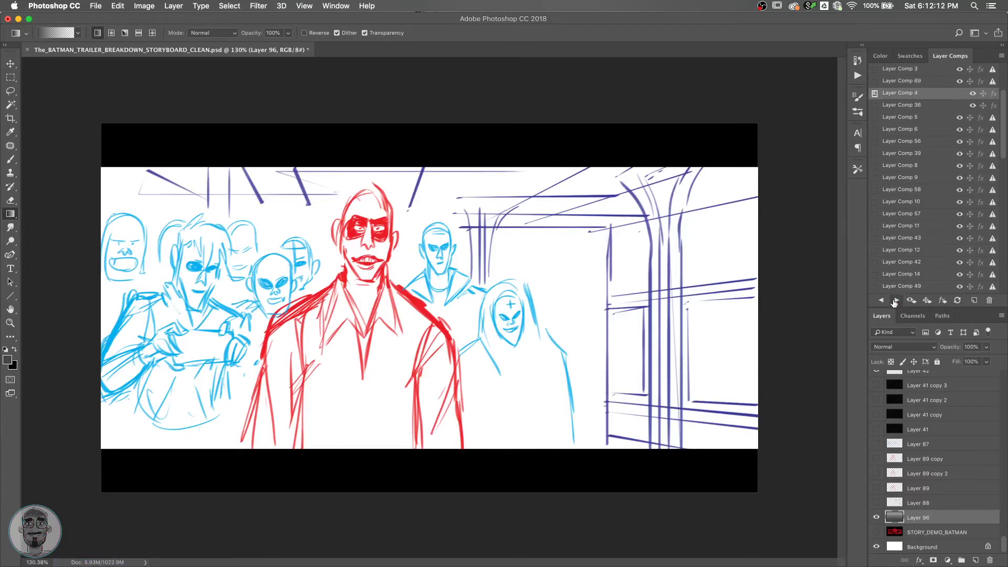
pyautogui.click(895, 301)
pyautogui.click(878, 302)
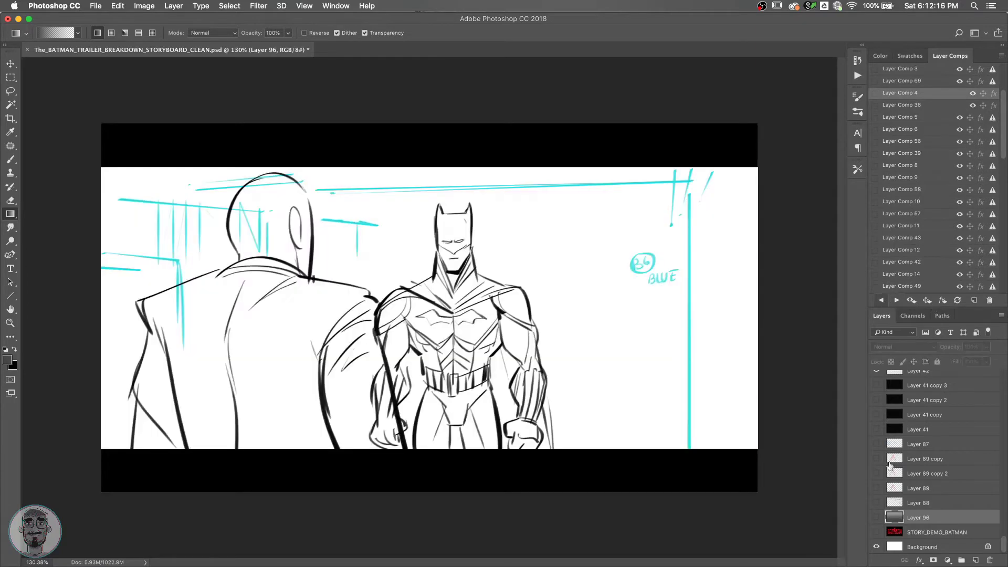
pyautogui.click(876, 517)
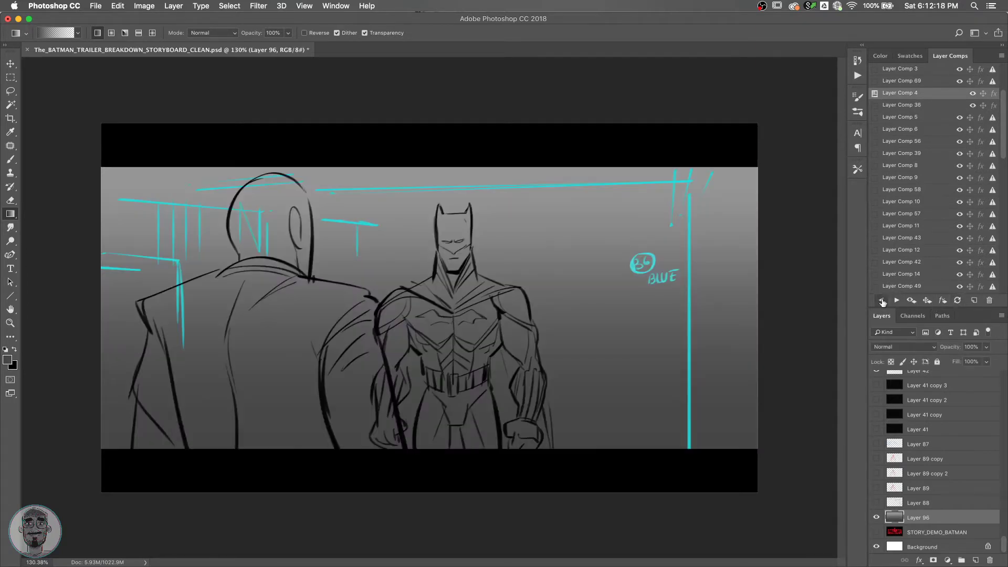
# Show Layer 96 behind the characters in Layer Comps 69 and 3, updating each comp.
pyautogui.click(881, 301)
pyautogui.click(876, 517)
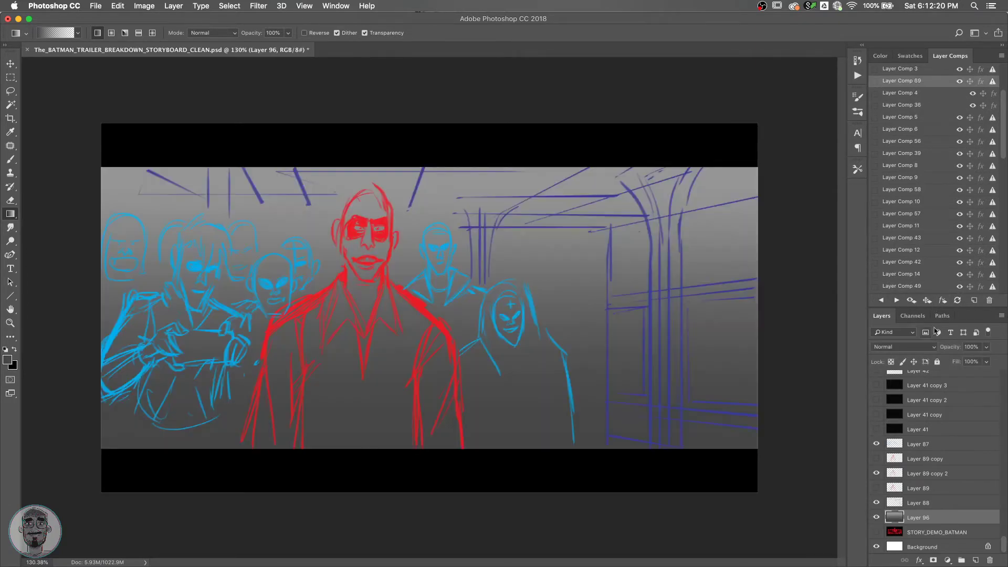
pyautogui.click(881, 301)
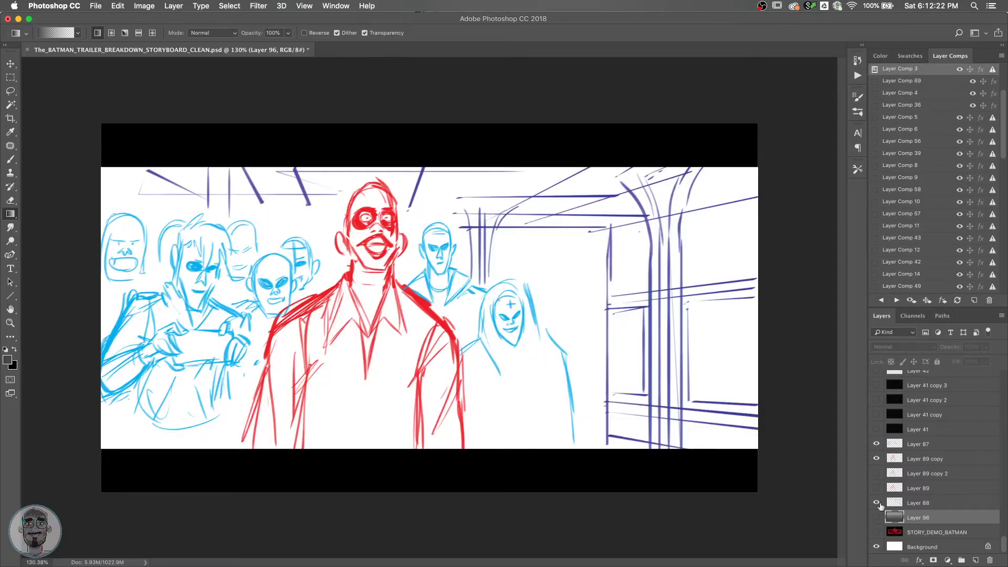
pyautogui.click(876, 517)
# Show Layer 96 in Layer Comps 2 and 35, updating each comp.
pyautogui.click(881, 301)
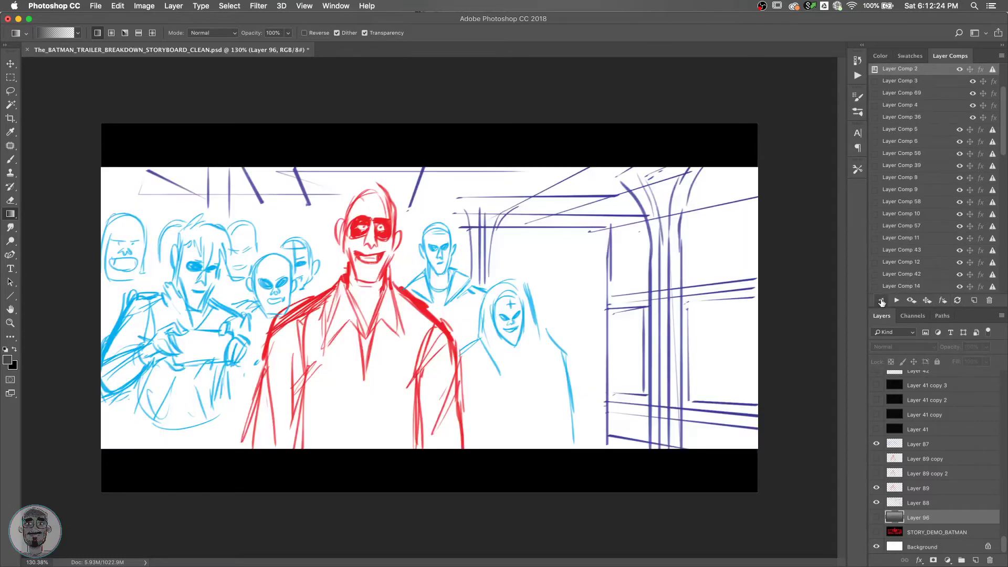
pyautogui.click(876, 517)
pyautogui.click(957, 300)
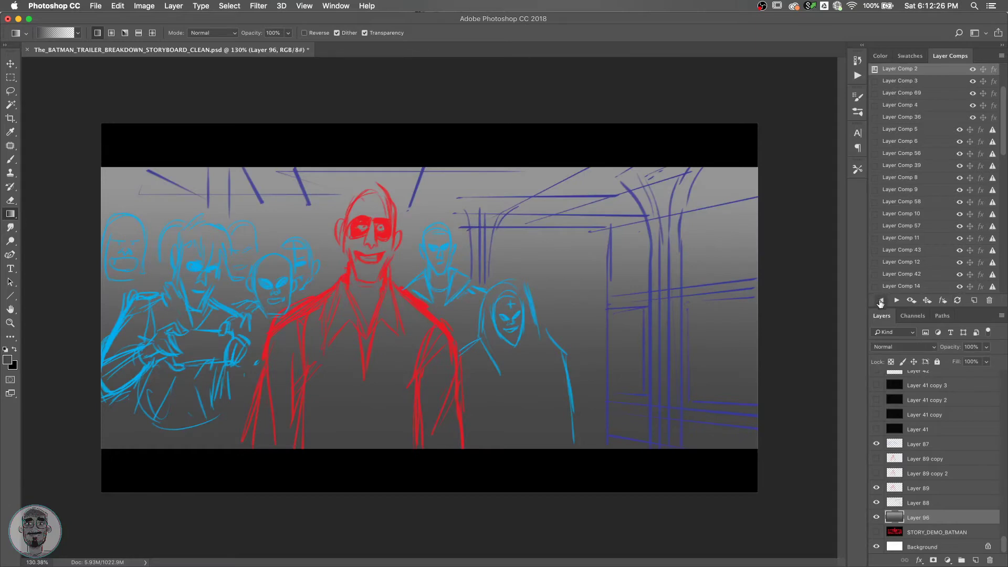
pyautogui.click(881, 301)
pyautogui.click(876, 517)
pyautogui.click(957, 300)
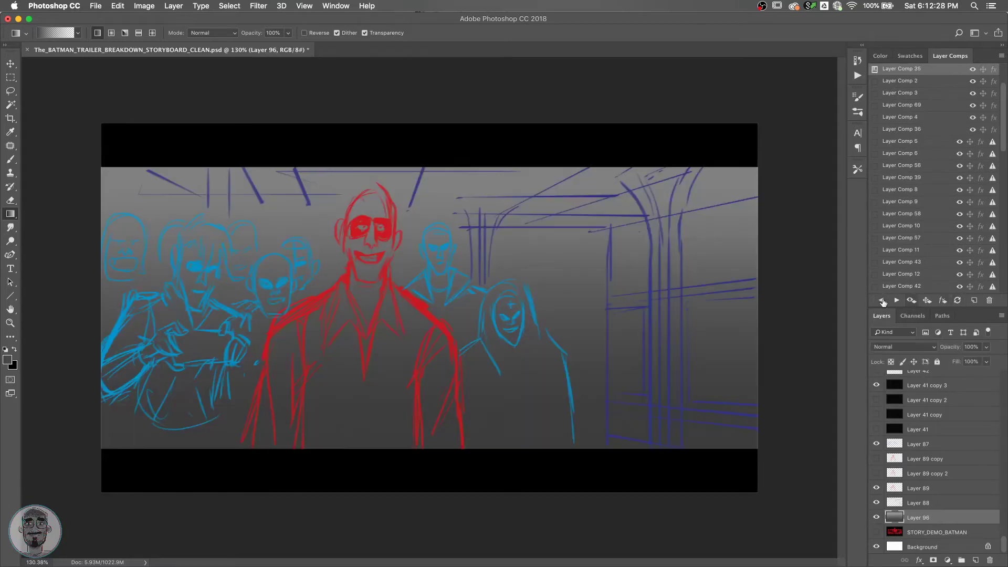
# Show Layer 96 in the darker Layer Comps 34 and 33, updating each comp.
pyautogui.click(881, 301)
pyautogui.click(876, 517)
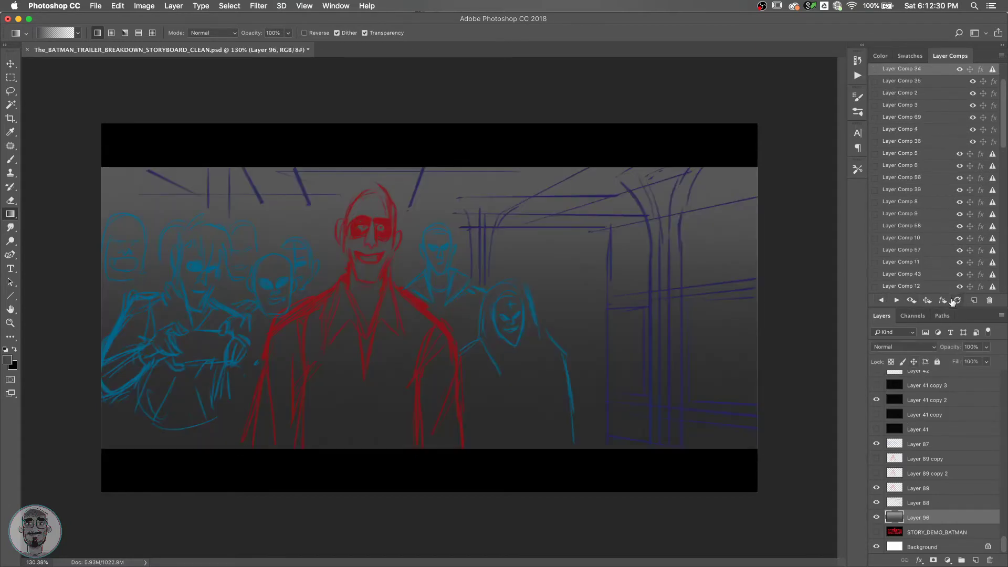
pyautogui.click(957, 300)
pyautogui.click(881, 301)
pyautogui.click(876, 517)
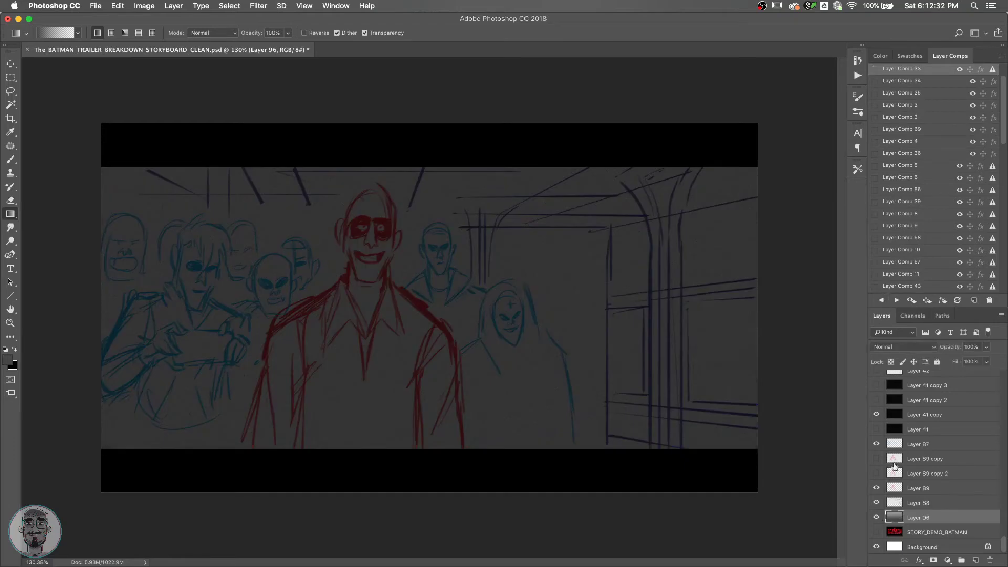
pyautogui.click(957, 300)
# Step through the frames from Layer Comp 1 to Layer Comp 4 to review the gradient background in sequence.
pyautogui.click(881, 301)
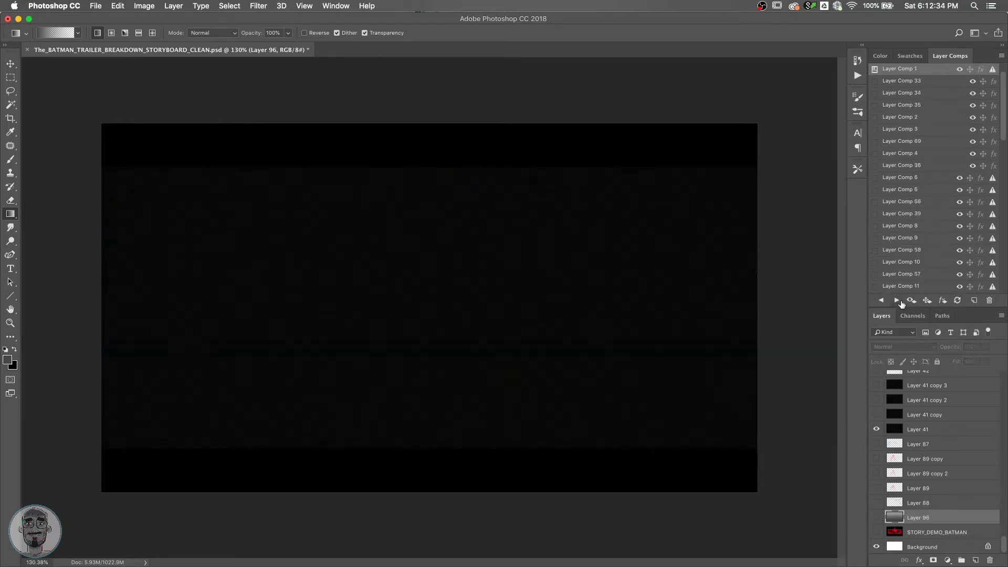
pyautogui.click(897, 300)
pyautogui.click(897, 301)
pyautogui.click(896, 301)
pyautogui.click(897, 301)
pyautogui.click(896, 300)
pyautogui.click(896, 300)
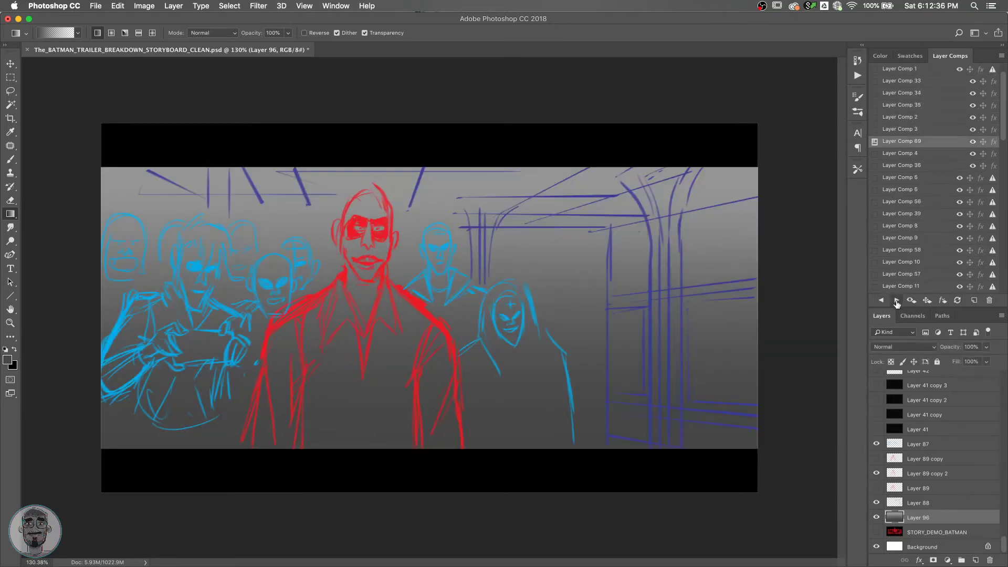
pyautogui.click(896, 301)
pyautogui.click(896, 301)
pyautogui.click(896, 301)
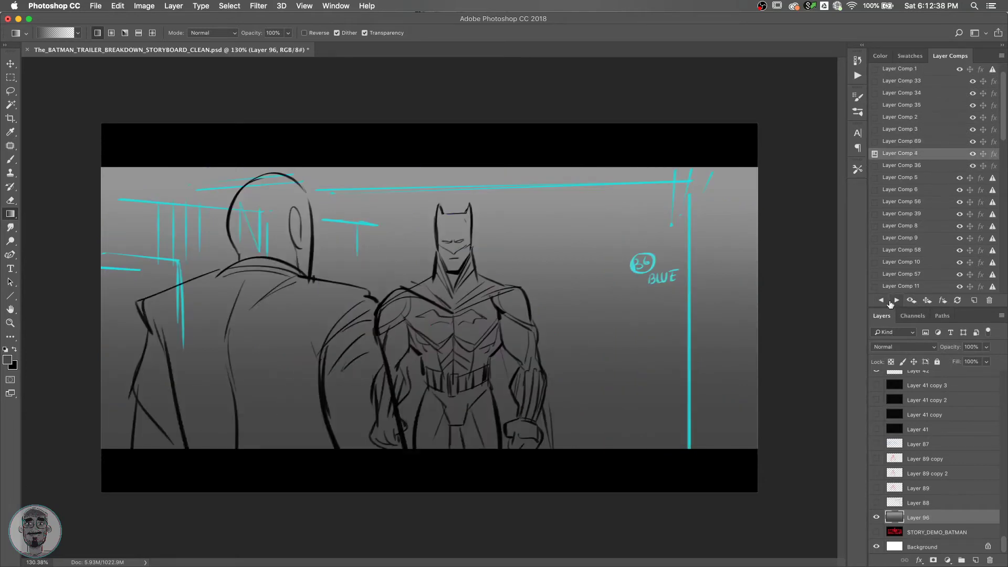
# Return to Layer Comp 4, add a new layer directly below Batman's line art, and lasso around Batman's silhouette.
pyautogui.click(897, 300)
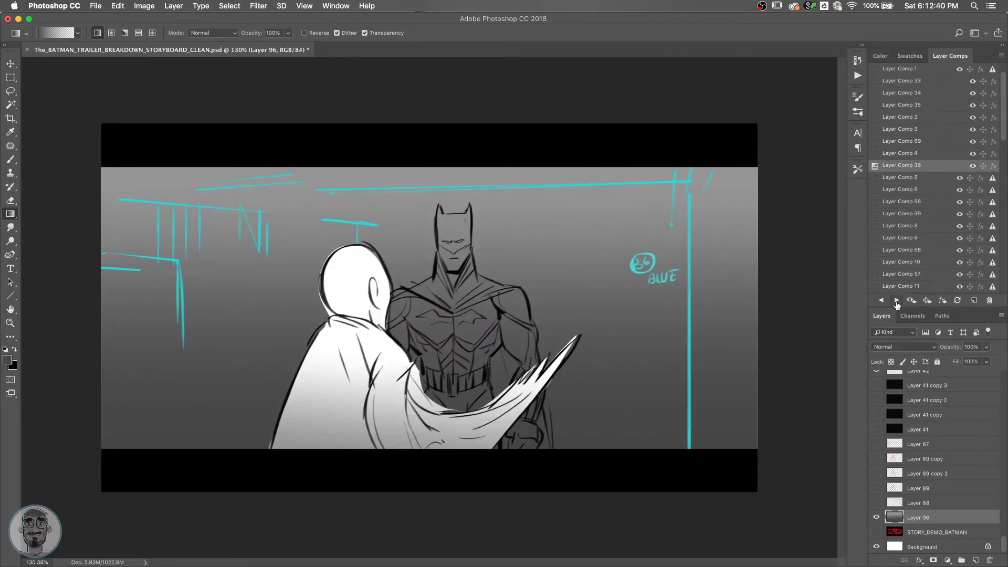
pyautogui.click(880, 301)
pyautogui.press('v')
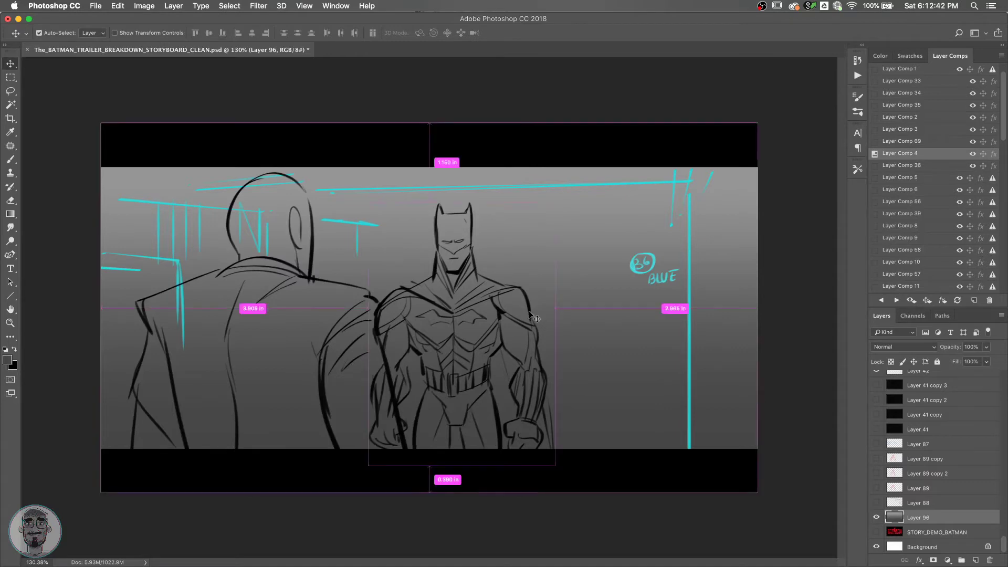
pyautogui.keyDown('super'); pyautogui.click(534, 317); pyautogui.keyUp('super')
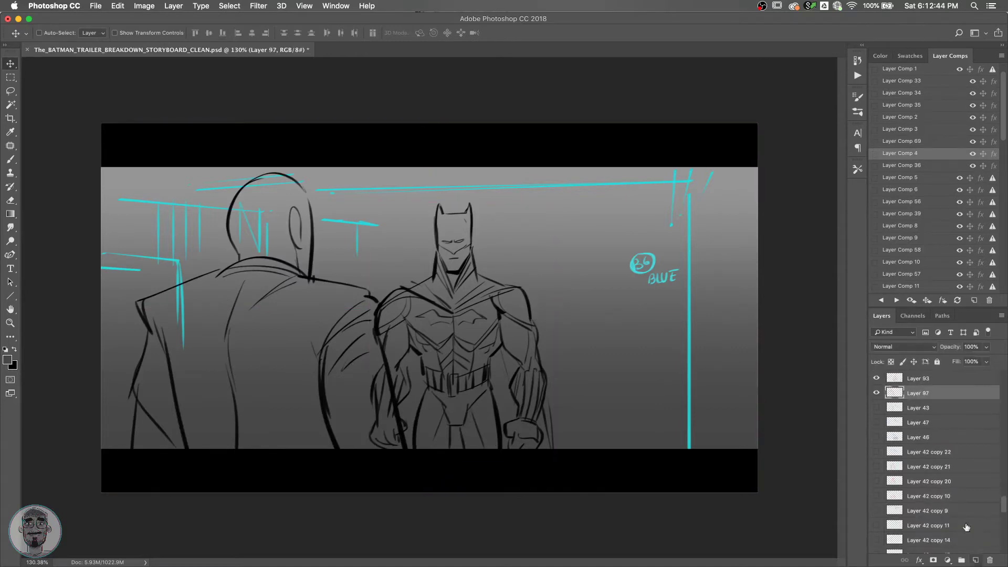
pyautogui.press('l')
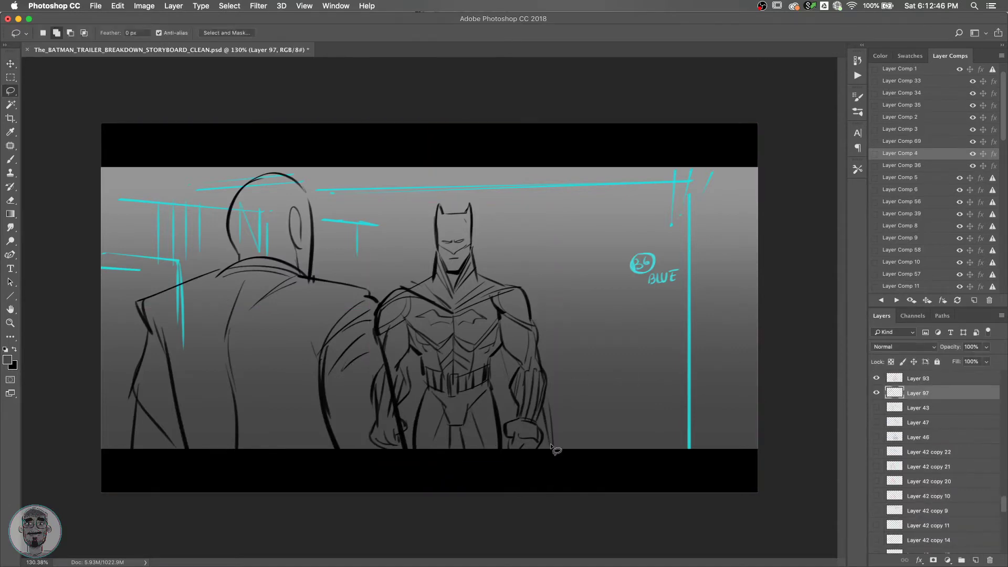
pyautogui.moveTo(553, 449)
pyautogui.mouseDown()
pyautogui.moveTo(530, 307)
pyautogui.moveTo(475, 264)
pyautogui.moveTo(465, 211)
pyautogui.moveTo(443, 210)
pyautogui.moveTo(428, 280)
pyautogui.moveTo(393, 295)
pyautogui.moveTo(379, 331)
pyautogui.moveTo(376, 446)
pyautogui.moveTo(394, 462)
pyautogui.moveTo(530, 469)
pyautogui.moveTo(547, 451)
pyautogui.mouseUp()
# Try a black gradient rising through the selected Batman silhouette with brightness set to 0%, and undo it.
pyautogui.press('g')
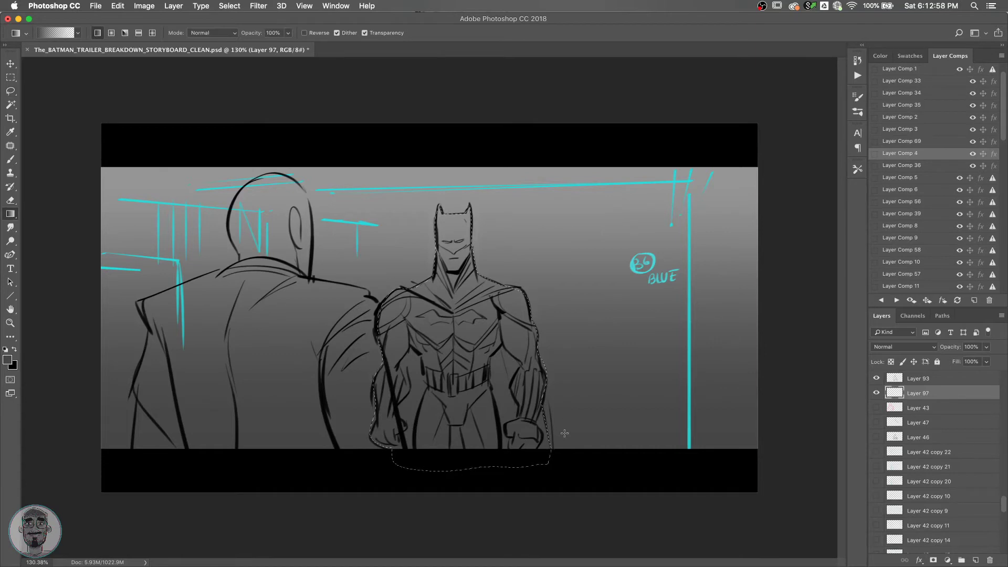
pyautogui.click(910, 56)
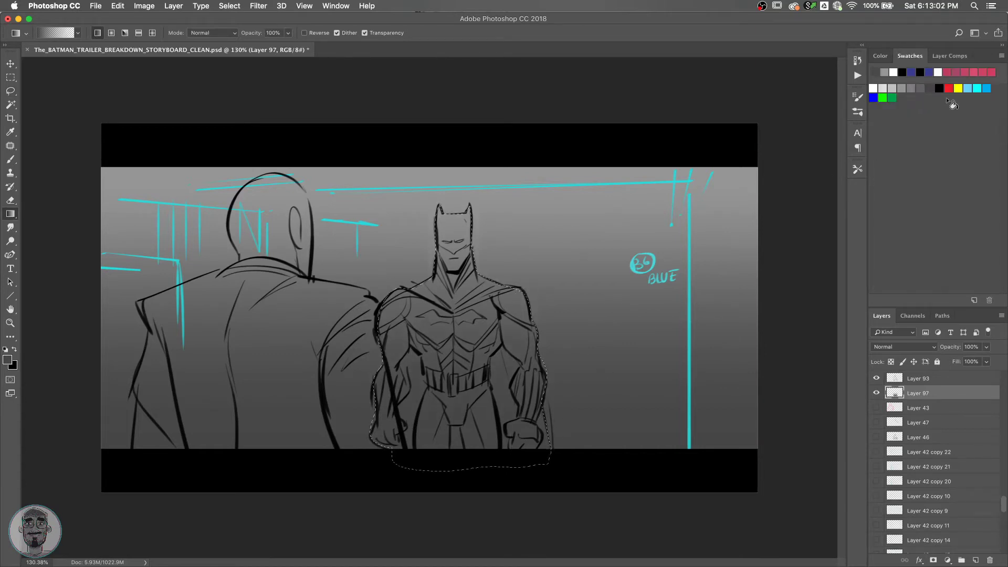
pyautogui.click(948, 55)
pyautogui.click(883, 56)
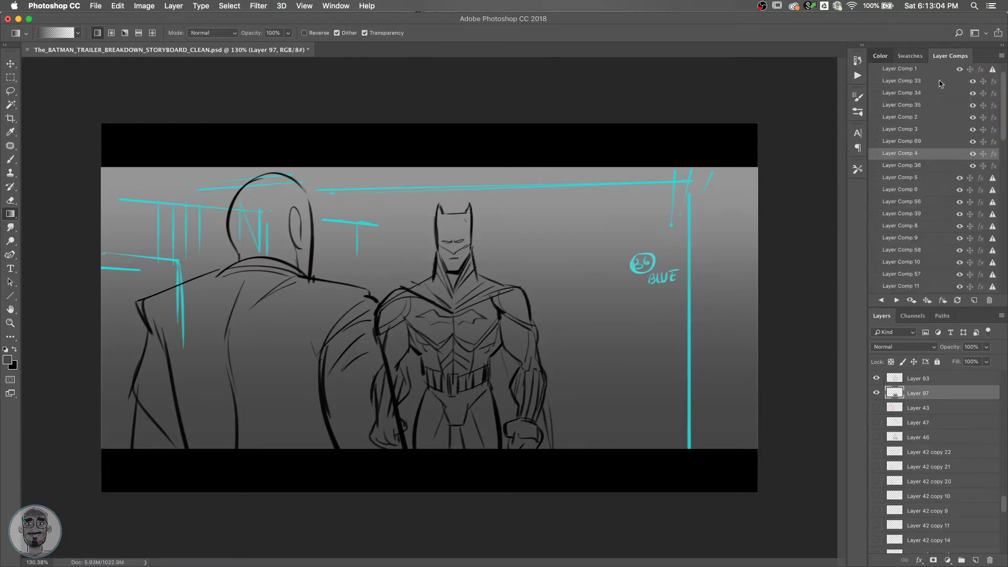
pyautogui.press('super+d')
pyautogui.press('super+shift+d')
pyautogui.moveTo(918, 98); pyautogui.dragTo(899, 99)
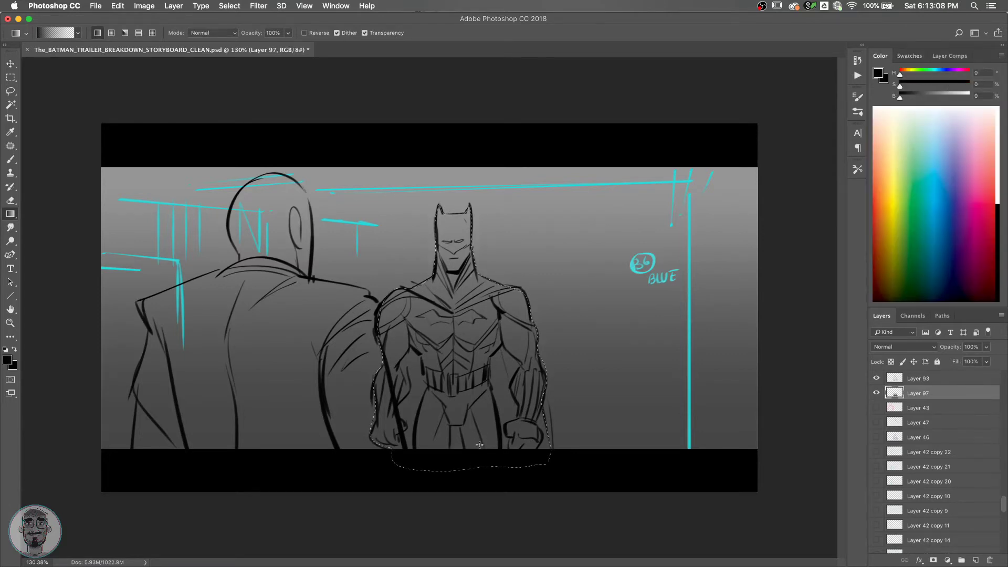
pyautogui.moveTo(479, 444); pyautogui.dragTo(479, 442)
pyautogui.press('super+z')
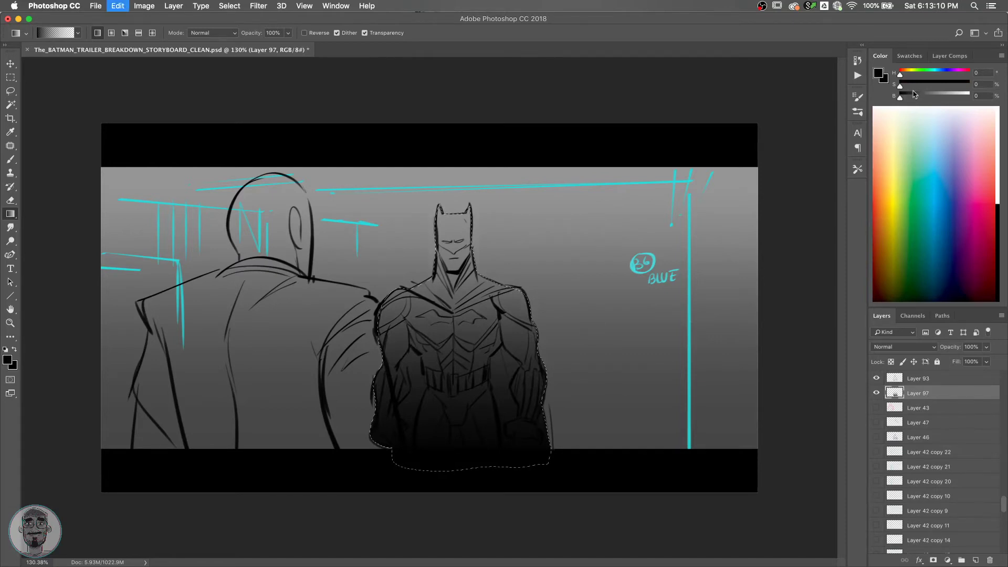
# Set the foreground colour to dark grey at 19% brightness and shade the selected Batman silhouette with upward gradients.
pyautogui.click(909, 56)
pyautogui.click(929, 88)
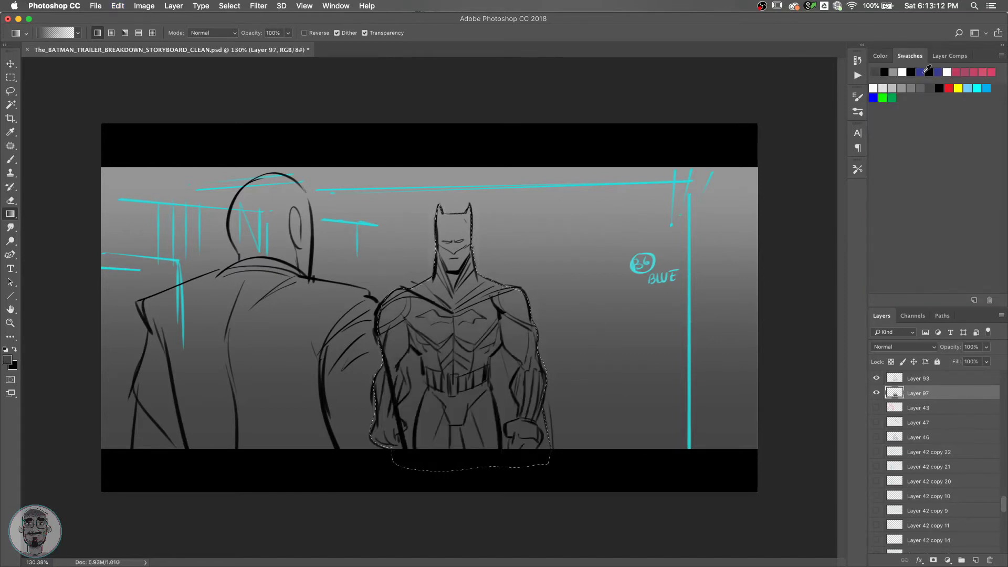
pyautogui.click(880, 56)
pyautogui.moveTo(919, 99); pyautogui.dragTo(912, 98)
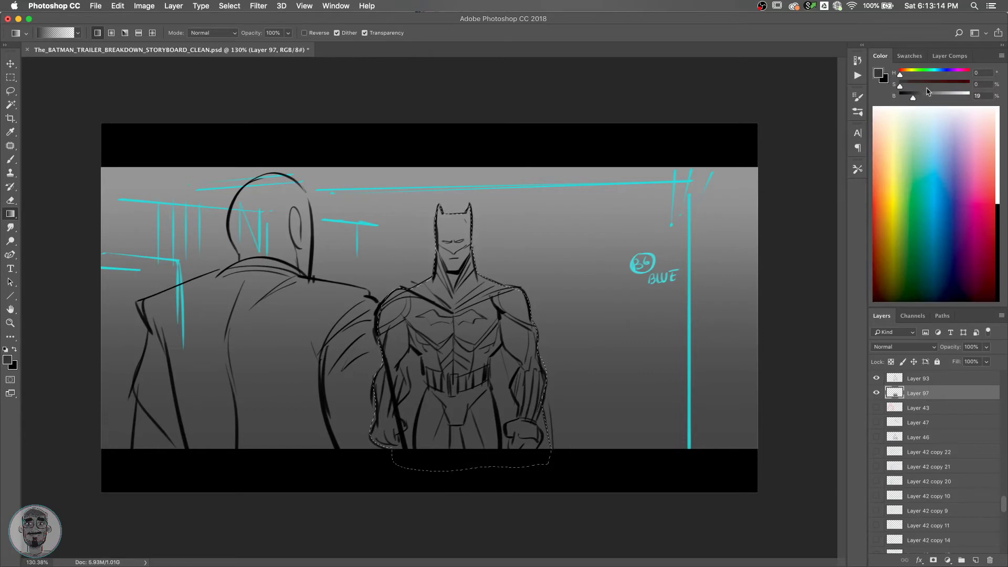
pyautogui.moveTo(496, 260); pyautogui.dragTo(498, 317)
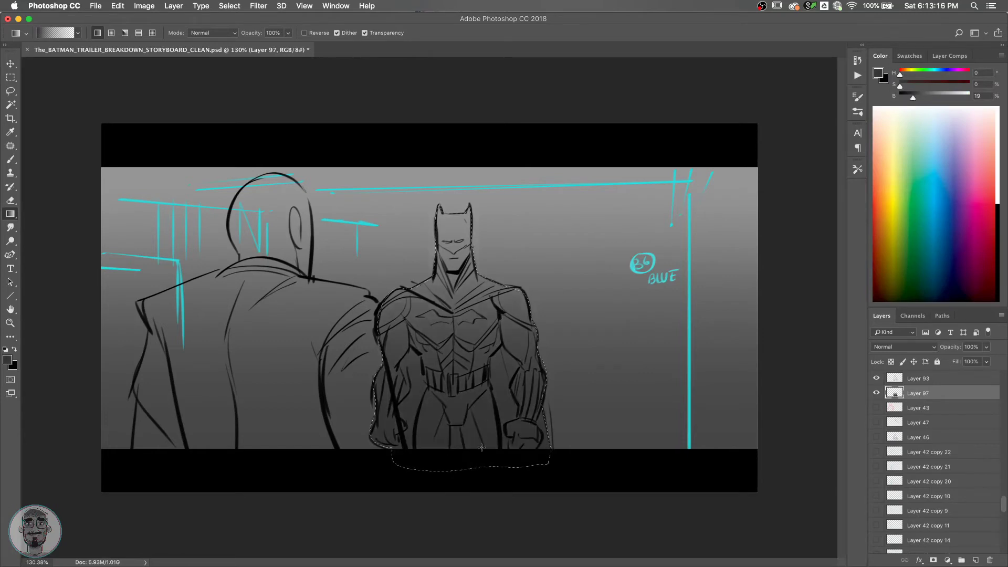
pyautogui.moveTo(479, 457); pyautogui.dragTo(467, 240)
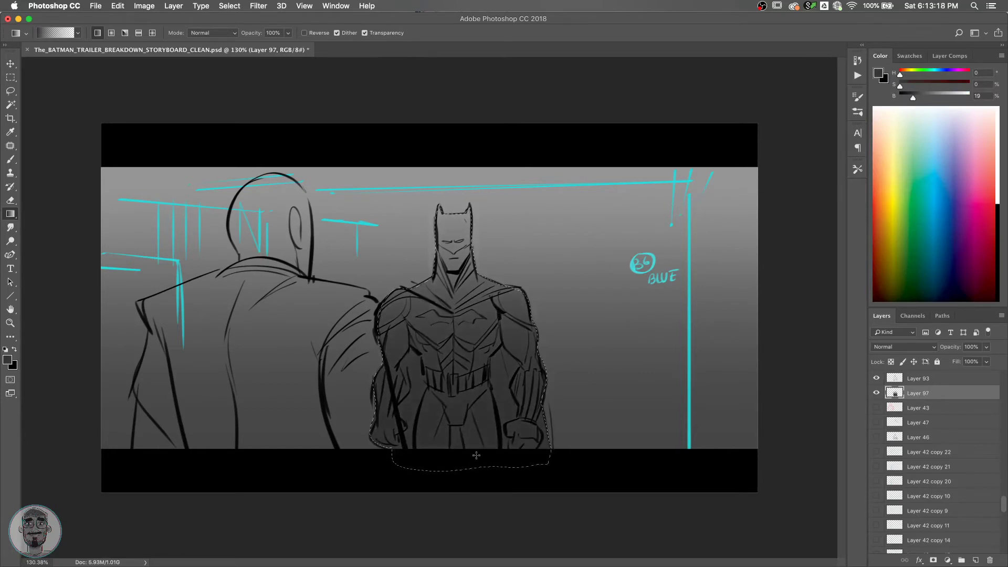
# Deepen the shading on Batman's head and lower body with gradients in sampled dark greys, and clear the selection.
pyautogui.keyDown('alt'); pyautogui.click(569, 426); pyautogui.keyUp('alt')
pyautogui.moveTo(460, 351); pyautogui.dragTo(461, 200)
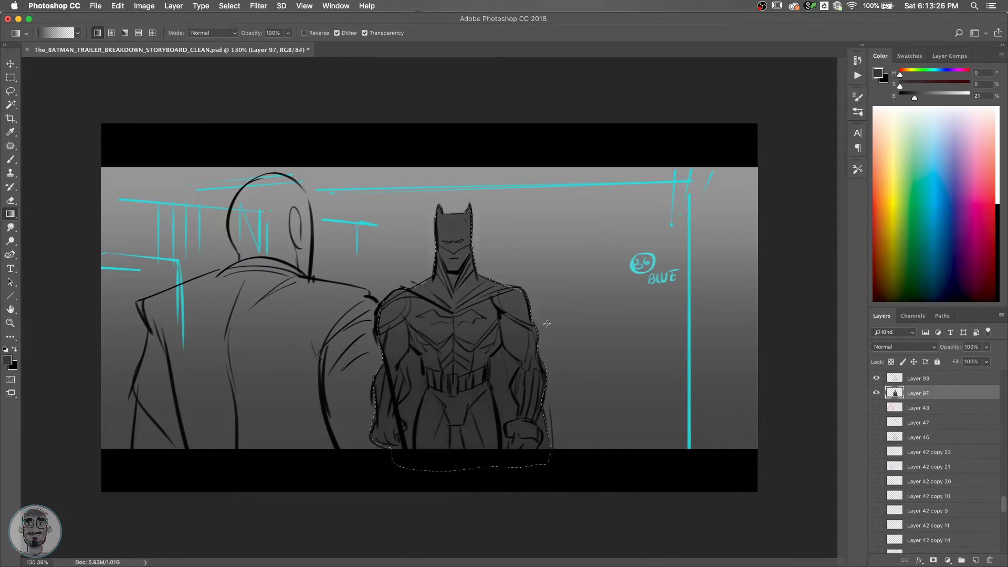
pyautogui.keyDown('alt'); pyautogui.click(507, 414); pyautogui.keyUp('alt')
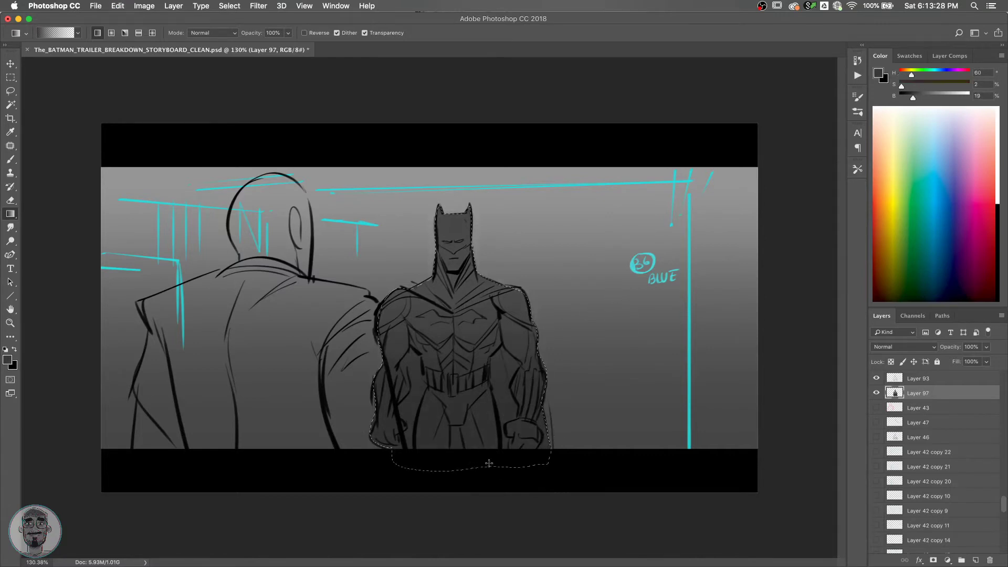
pyautogui.moveTo(488, 465); pyautogui.dragTo(494, 366)
pyautogui.keyDown('alt'); pyautogui.click(484, 466); pyautogui.keyUp('alt')
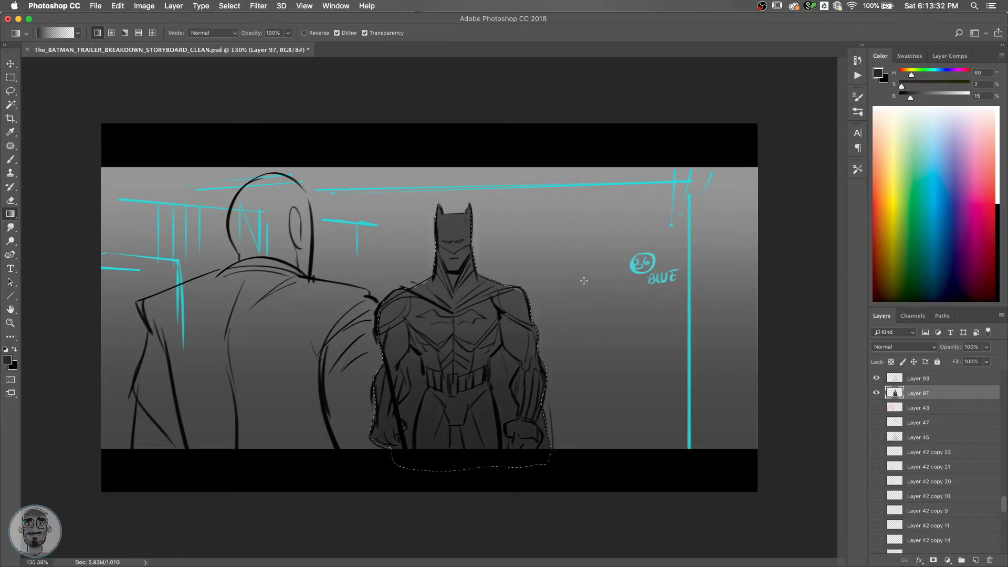
pyautogui.hotkey('ctrl', 'd')
# Paint white brush highlights along the outer edge of Batman's shoulder, upper arm, gauntlet and fist on the screen-right side.
pyautogui.scroll(3, 583, 262)
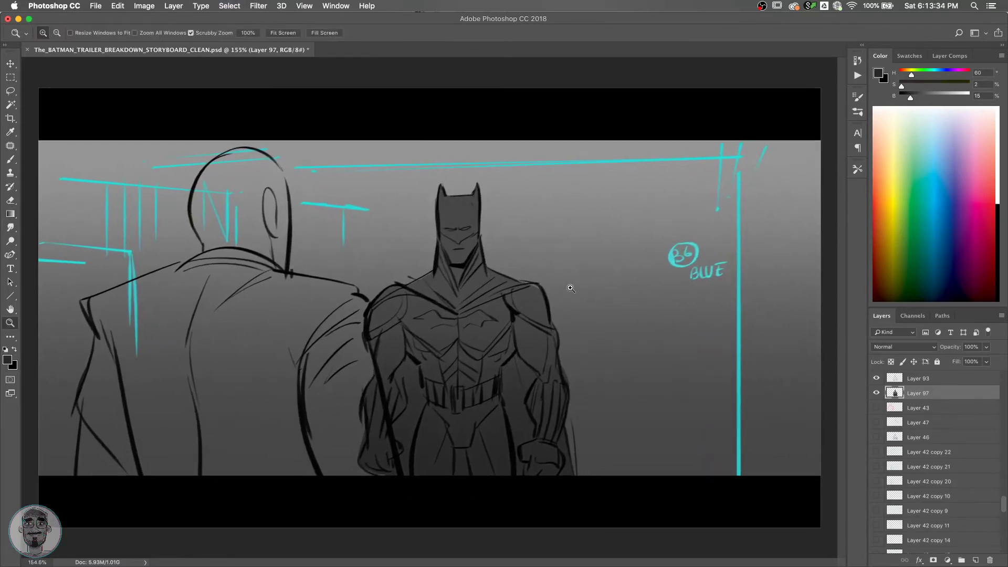
pyautogui.press('b')
pyautogui.press('d')
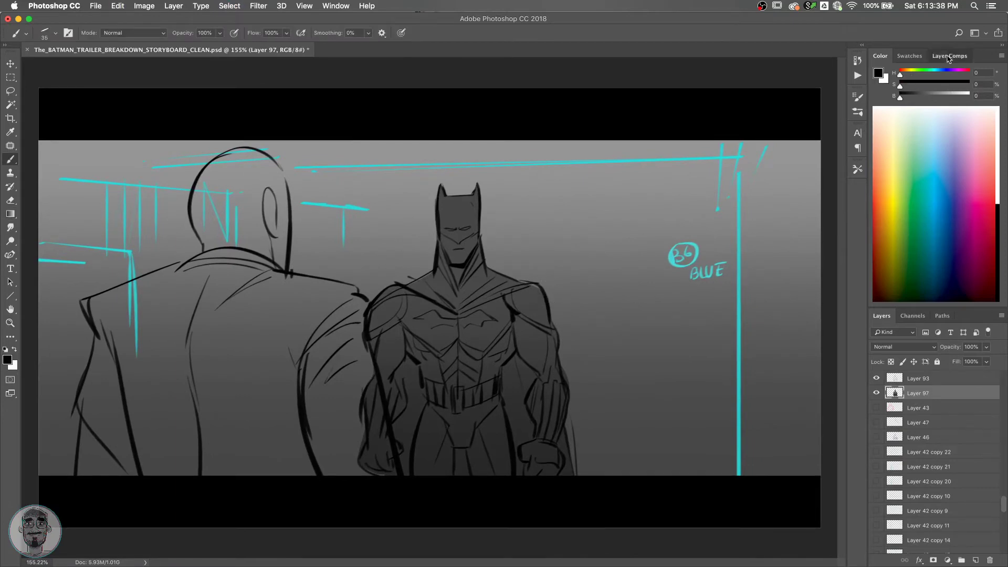
pyautogui.click(948, 56)
pyautogui.click(910, 56)
pyautogui.click(875, 72)
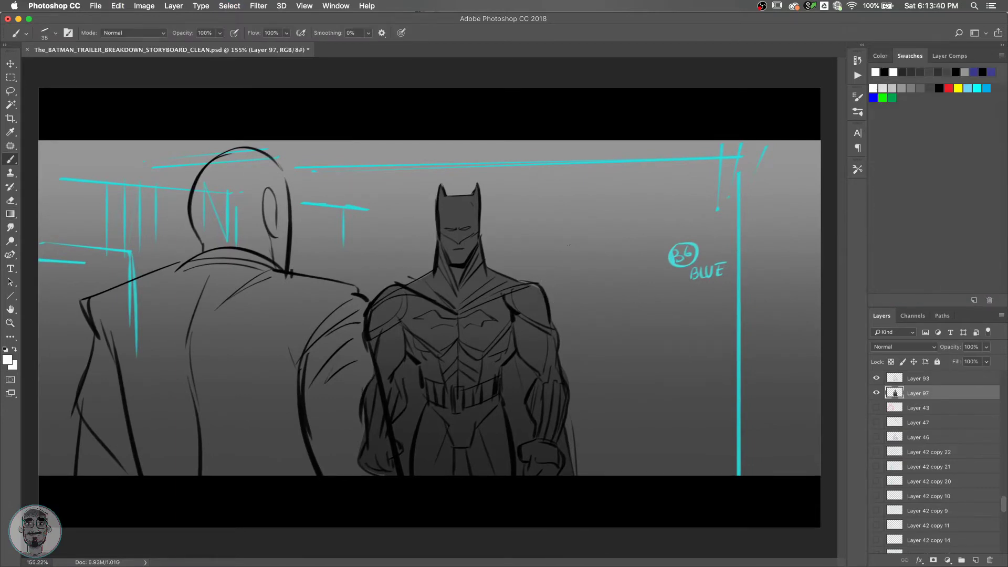
pyautogui.moveTo(535, 282)
pyautogui.mouseDown()
pyautogui.moveTo(545, 321)
pyautogui.moveTo(540, 312)
pyautogui.moveTo(559, 313)
pyautogui.moveTo(554, 339)
pyautogui.mouseUp()
pyautogui.press('super+z')
pyautogui.moveTo(544, 335); pyautogui.dragTo(545, 349)
pyautogui.moveTo(562, 388)
pyautogui.mouseDown()
pyautogui.moveTo(551, 426)
pyautogui.moveTo(551, 393)
pyautogui.moveTo(539, 429)
pyautogui.moveTo(558, 457)
pyautogui.mouseUp()
pyautogui.moveTo(542, 293); pyautogui.dragTo(510, 281)
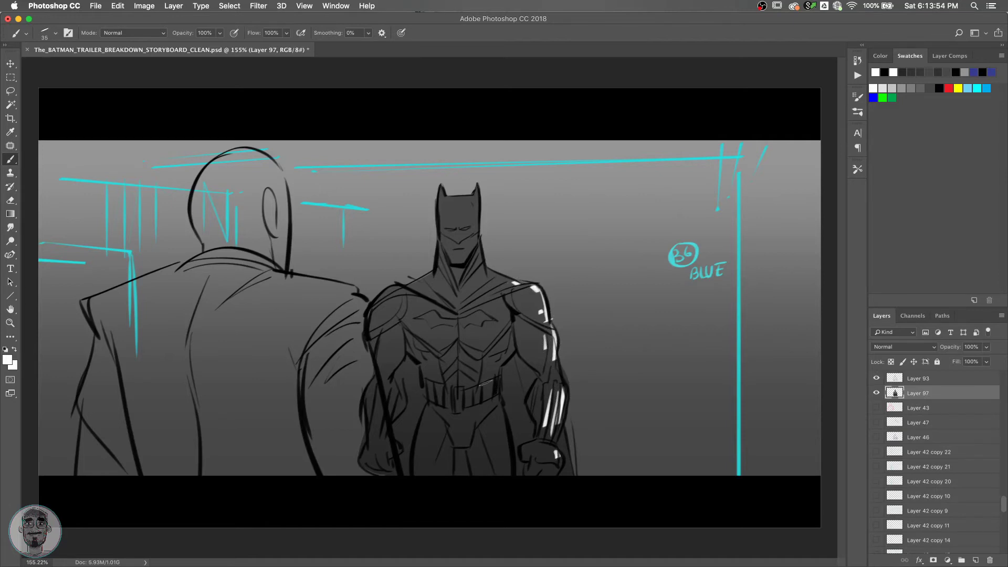
# Add white highlights to Batman's belt, neck, brow and the lit edge of the cowl.
pyautogui.moveTo(484, 384); pyautogui.dragTo(483, 398)
pyautogui.moveTo(486, 273); pyautogui.dragTo(476, 246)
pyautogui.click(471, 223)
pyautogui.moveTo(479, 219); pyautogui.dragTo(475, 194)
pyautogui.moveTo(487, 271)
pyautogui.mouseDown()
pyautogui.moveTo(482, 286)
pyautogui.moveTo(492, 279)
pyautogui.mouseUp()
# Select the Layer 96 background gradient and darken it with a tonal adjustment.
pyautogui.press('z')
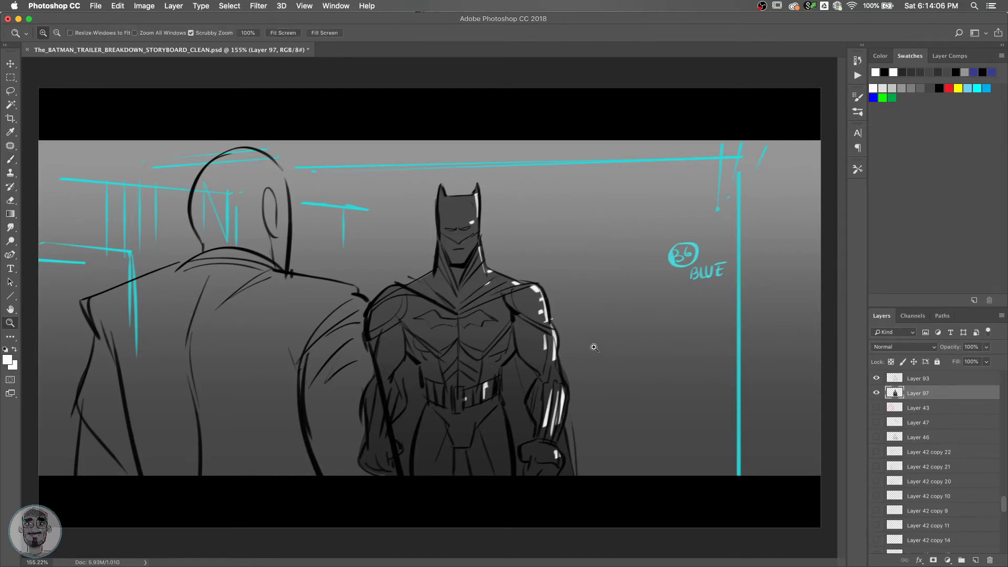
pyautogui.moveTo(592, 348)
pyautogui.mouseDown()
pyautogui.moveTo(607, 348)
pyautogui.moveTo(594, 355)
pyautogui.mouseUp()
pyautogui.press('b')
pyautogui.scroll(-10, 939, 450)
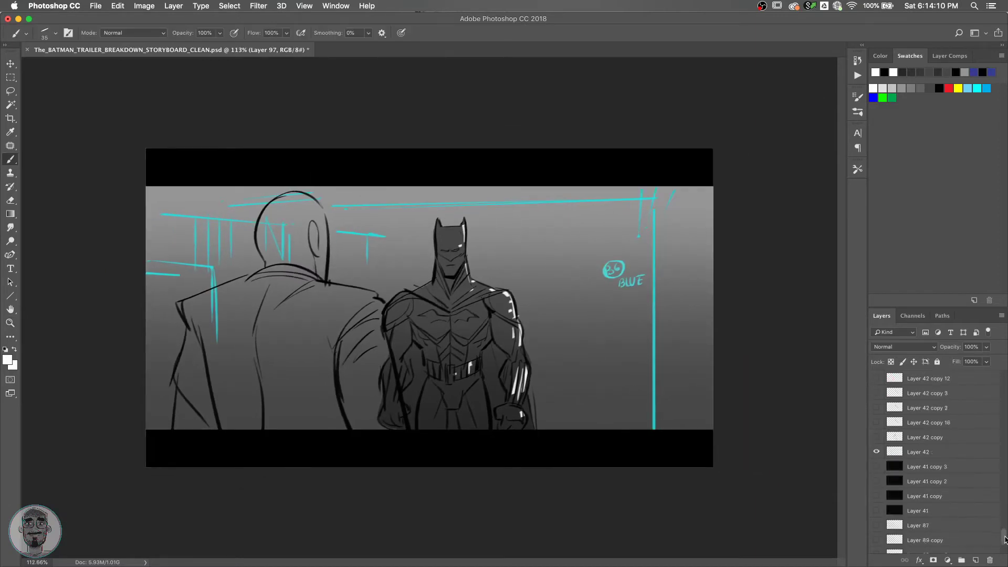
pyautogui.moveTo(1003, 471); pyautogui.dragTo(1003, 543)
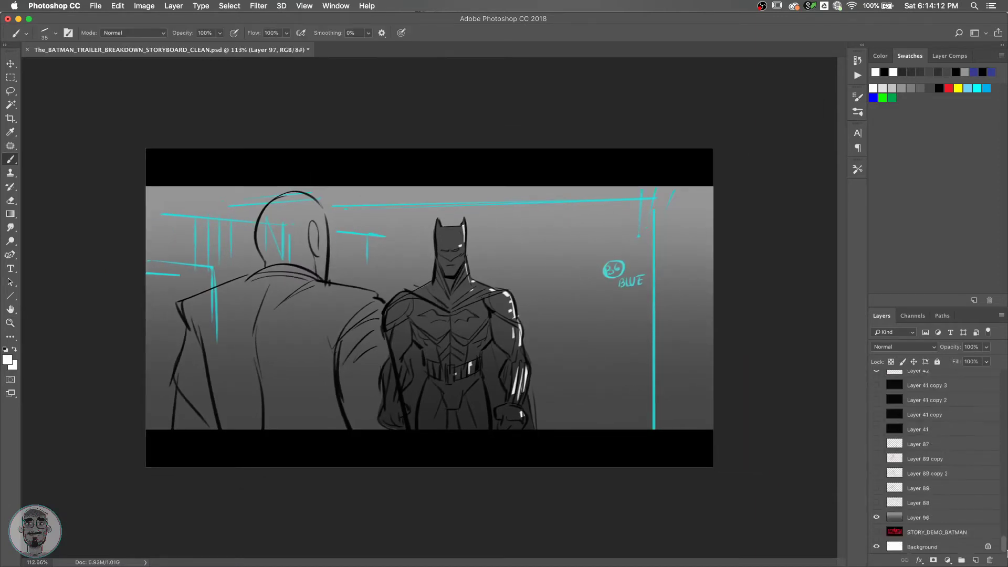
pyautogui.click(927, 516)
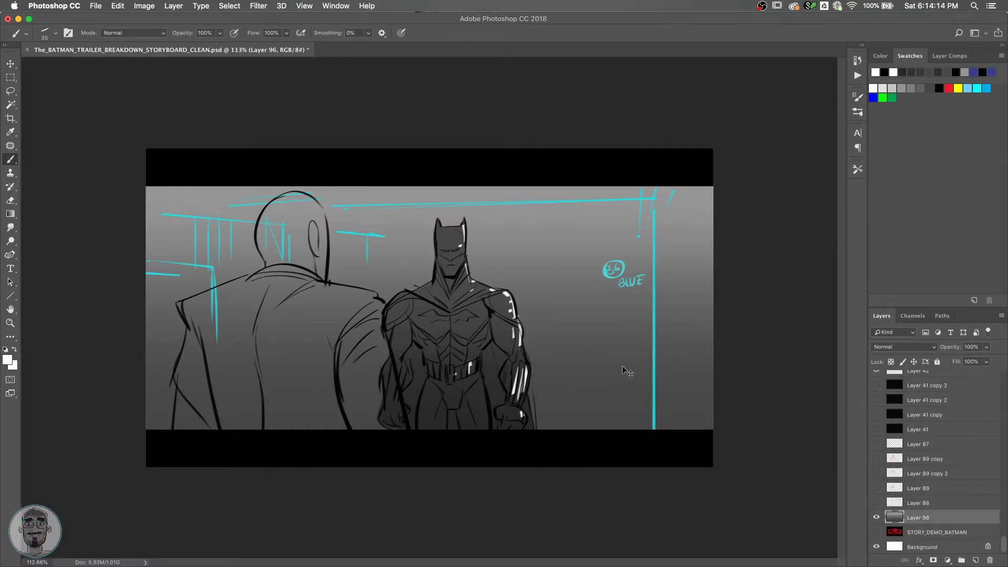
pyautogui.press('alt')
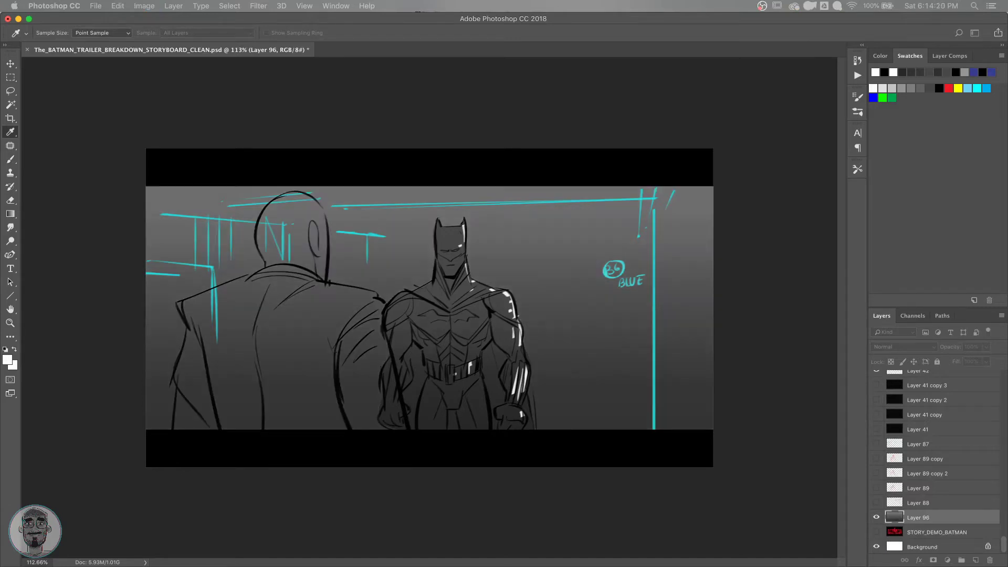
pyautogui.press('Return')
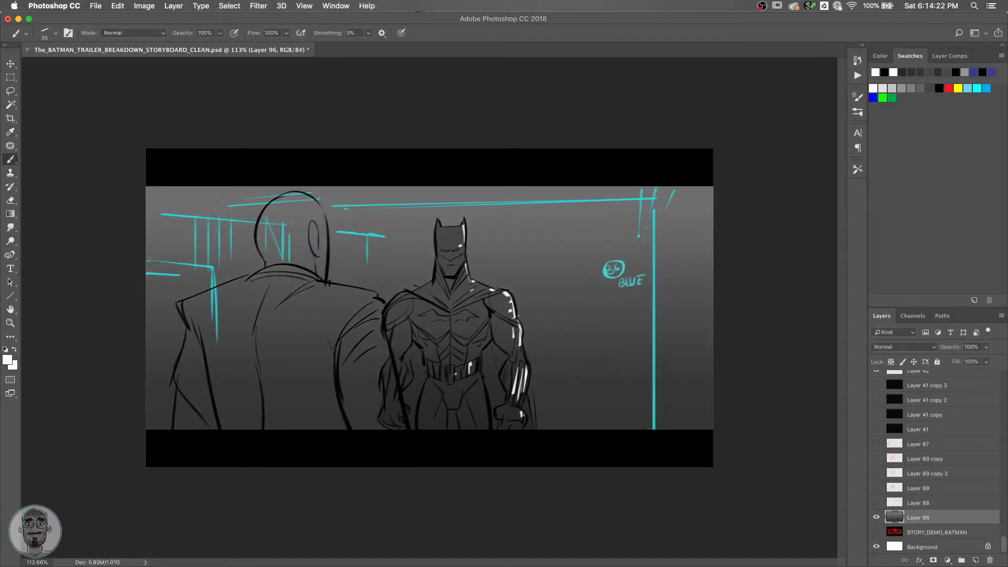
# Paint Batman's eyes white on Layer 97, and toggle that layer's visibility off and on to compare the shading.
pyautogui.scroll(5, 481, 240)
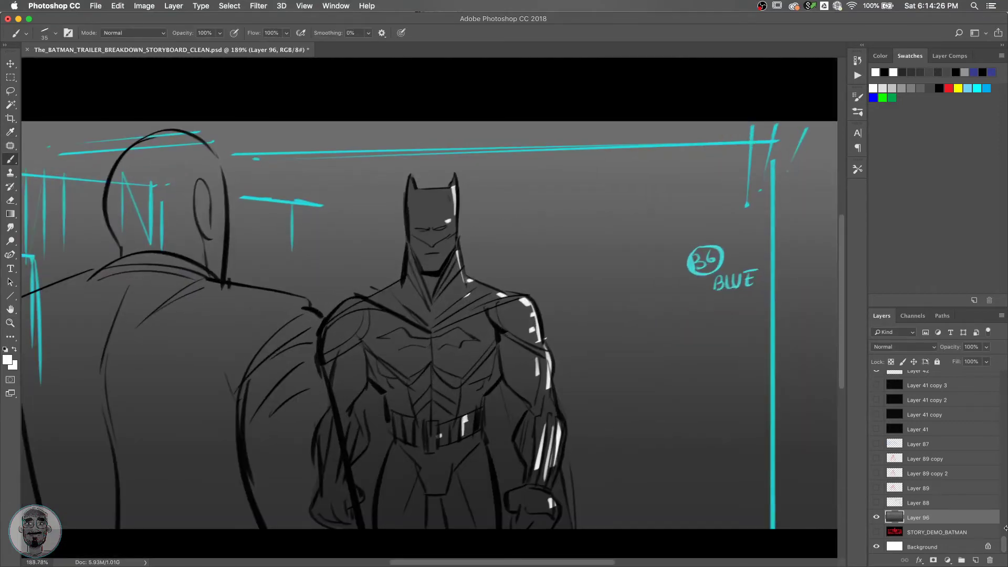
pyautogui.scroll(5, 1003, 525)
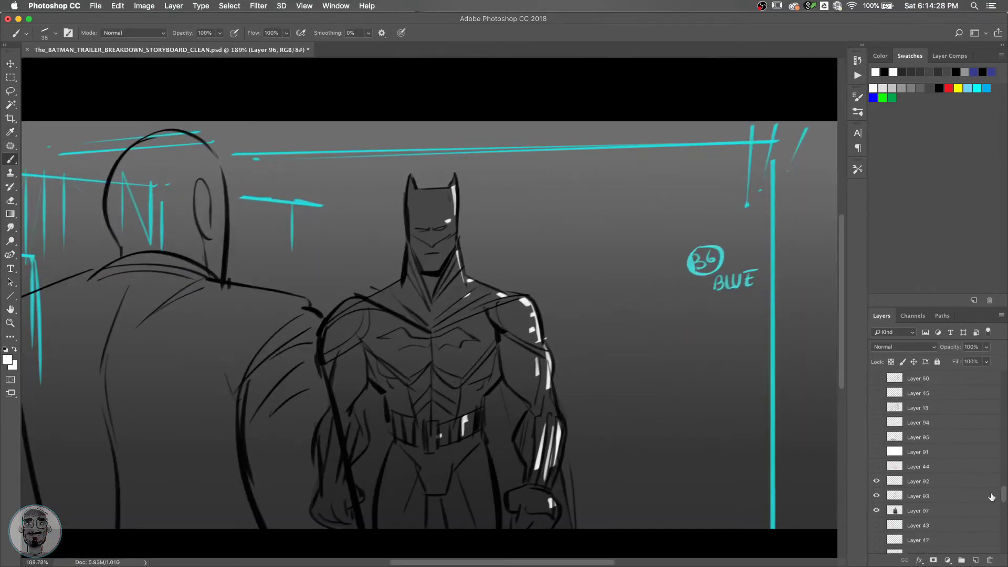
pyautogui.click(937, 509)
pyautogui.moveTo(433, 231)
pyautogui.mouseDown()
pyautogui.moveTo(454, 220)
pyautogui.moveTo(424, 229)
pyautogui.mouseUp()
pyautogui.moveTo(487, 215); pyautogui.dragTo(446, 218)
pyautogui.moveTo(541, 255)
pyautogui.mouseDown()
pyautogui.moveTo(523, 254)
pyautogui.moveTo(554, 252)
pyautogui.mouseUp()
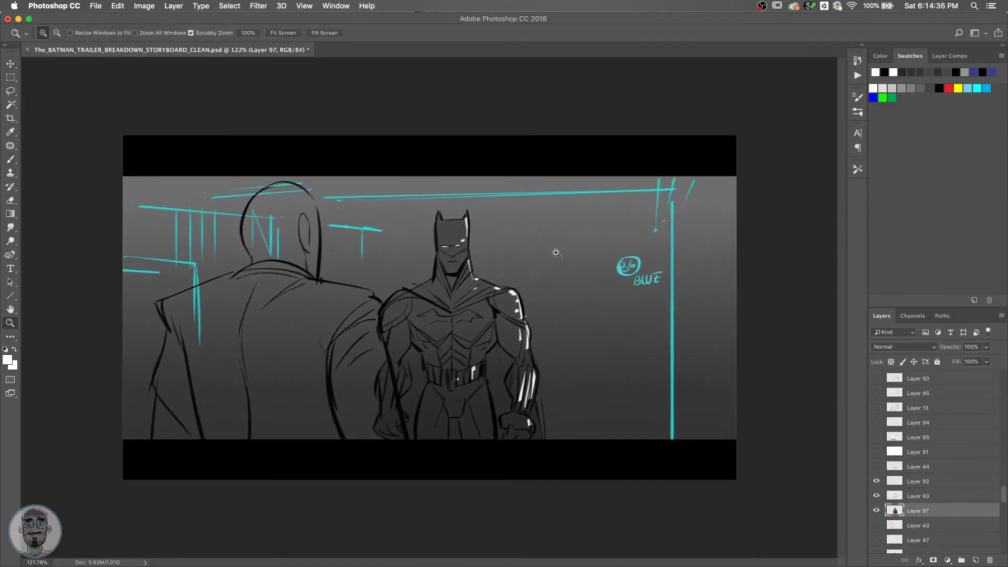
pyautogui.click(876, 509)
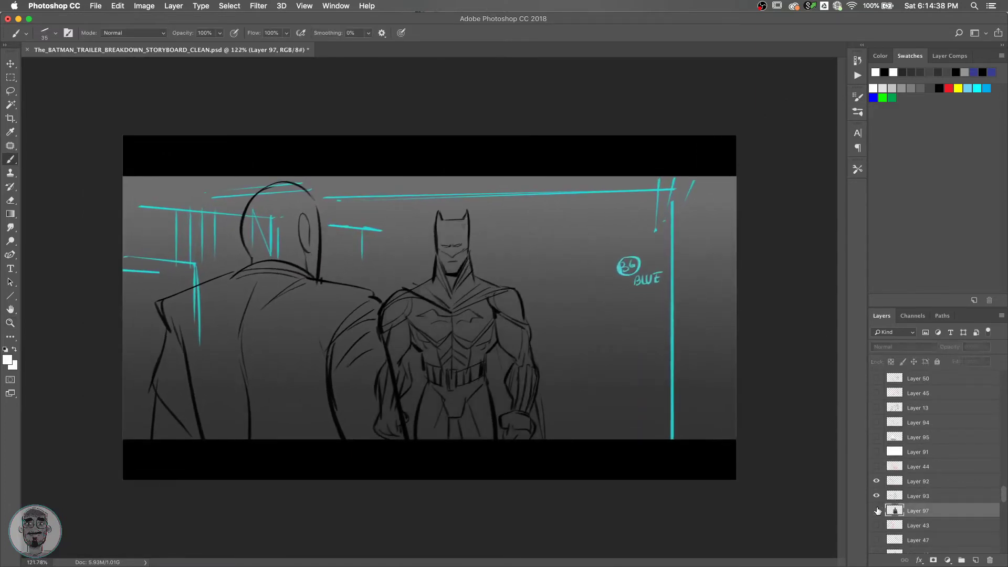
pyautogui.click(876, 509)
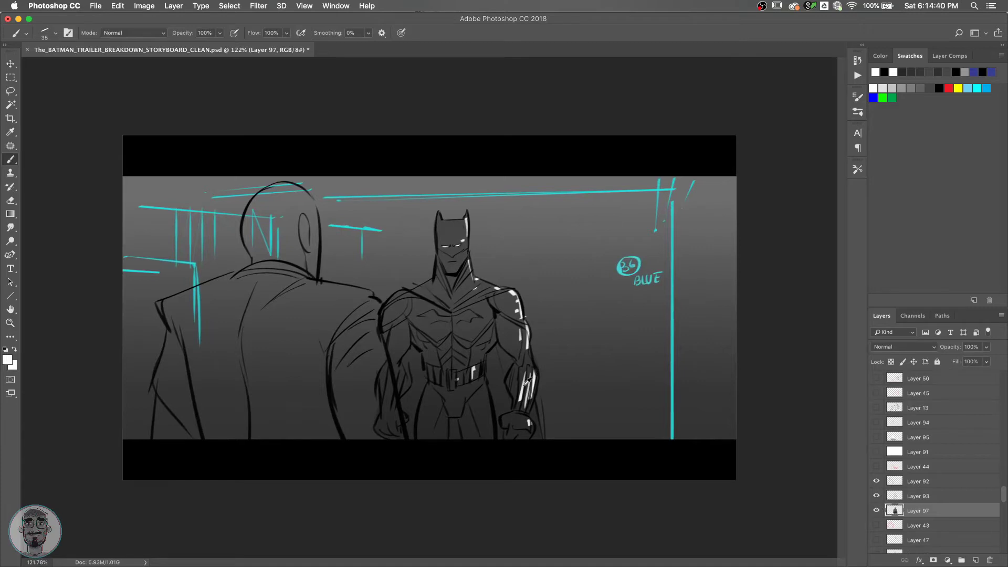
# Tone down the white highlights on Batman's arm, shoulder and cowl with mid-grey sampled from the upper background, and save the file.
pyautogui.keyDown('alt'); pyautogui.click(533, 180); pyautogui.keyUp('alt')
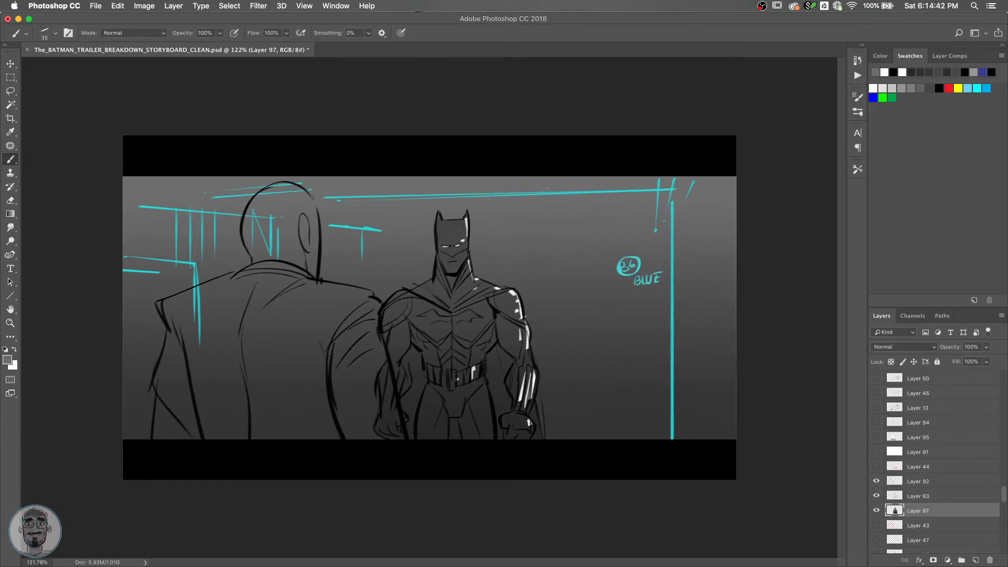
pyautogui.moveTo(524, 377)
pyautogui.mouseDown()
pyautogui.moveTo(516, 404)
pyautogui.moveTo(532, 396)
pyautogui.moveTo(526, 426)
pyautogui.mouseUp()
pyautogui.moveTo(526, 321); pyautogui.dragTo(524, 346)
pyautogui.moveTo(521, 296)
pyautogui.mouseDown()
pyautogui.moveTo(516, 313)
pyautogui.moveTo(468, 275)
pyautogui.mouseUp()
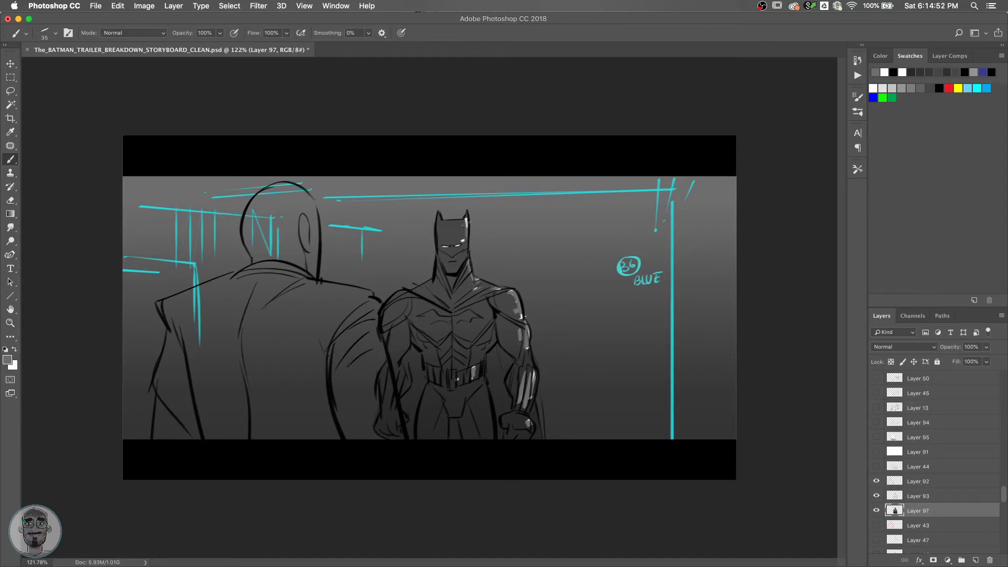
pyautogui.moveTo(466, 219); pyautogui.dragTo(465, 225)
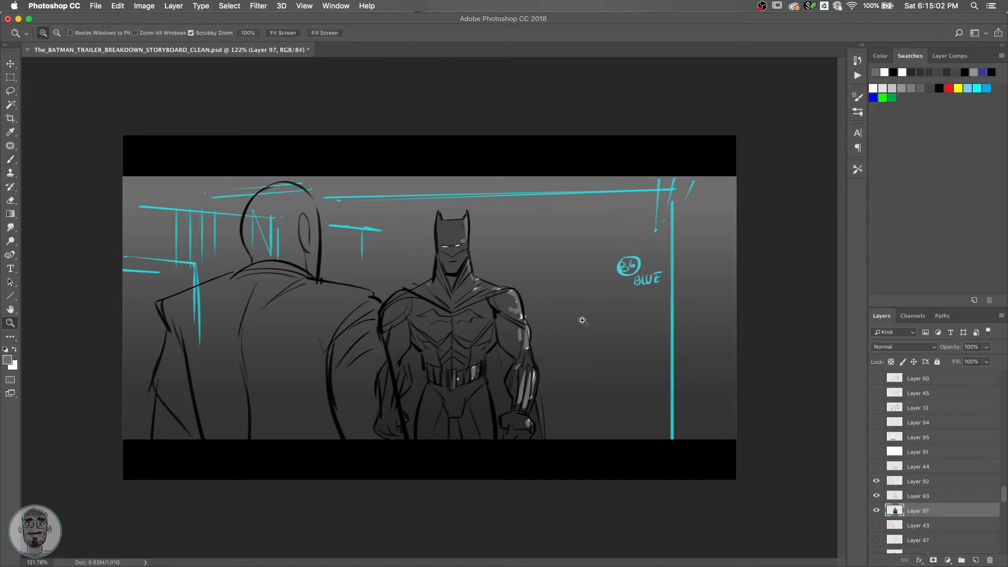
pyautogui.press('super+s')
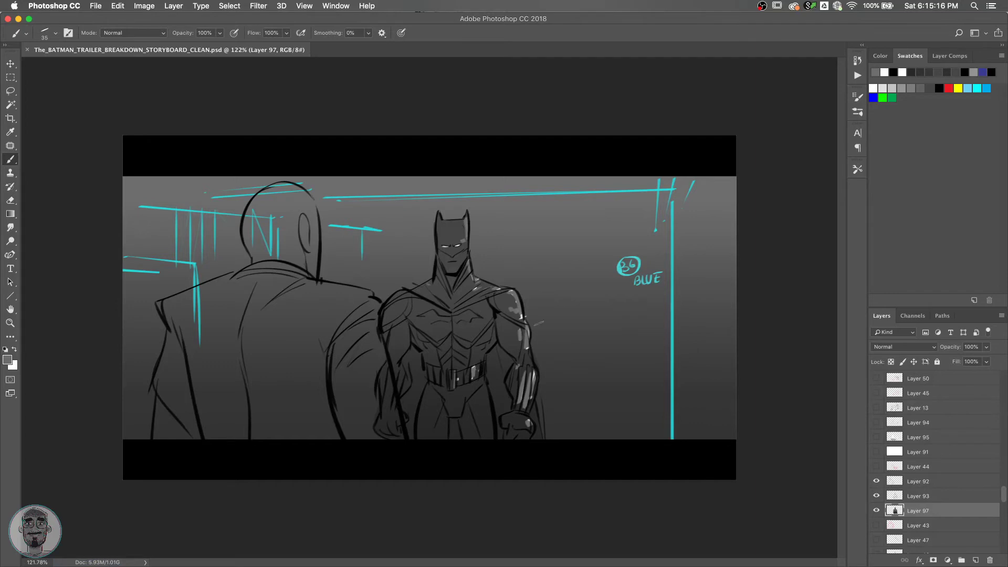
# Paint a dark grey bat emblem on Batman's chest on Layer 97, and toggle Layer 92's visibility to check its contents.
pyautogui.click(930, 88)
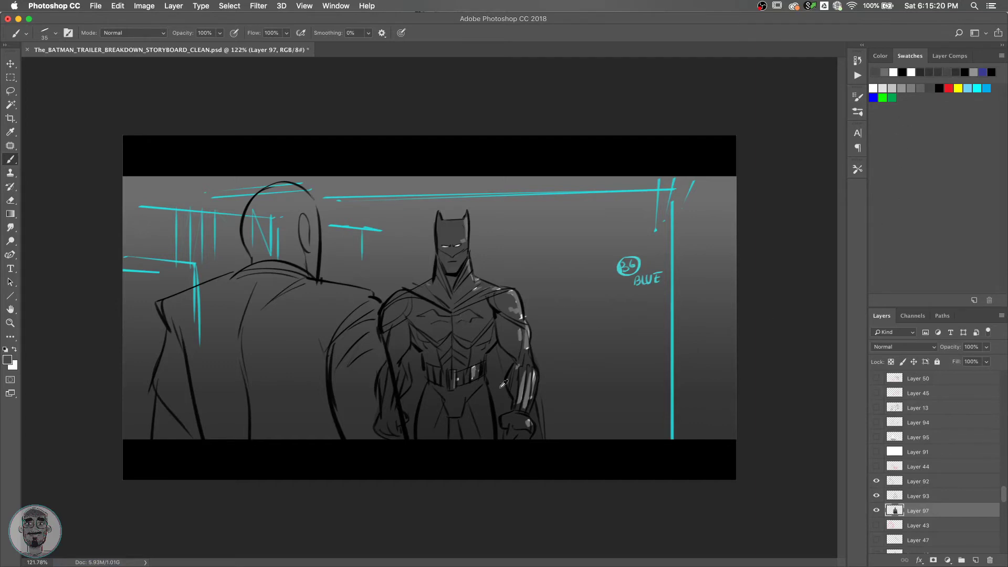
pyautogui.click(501, 404)
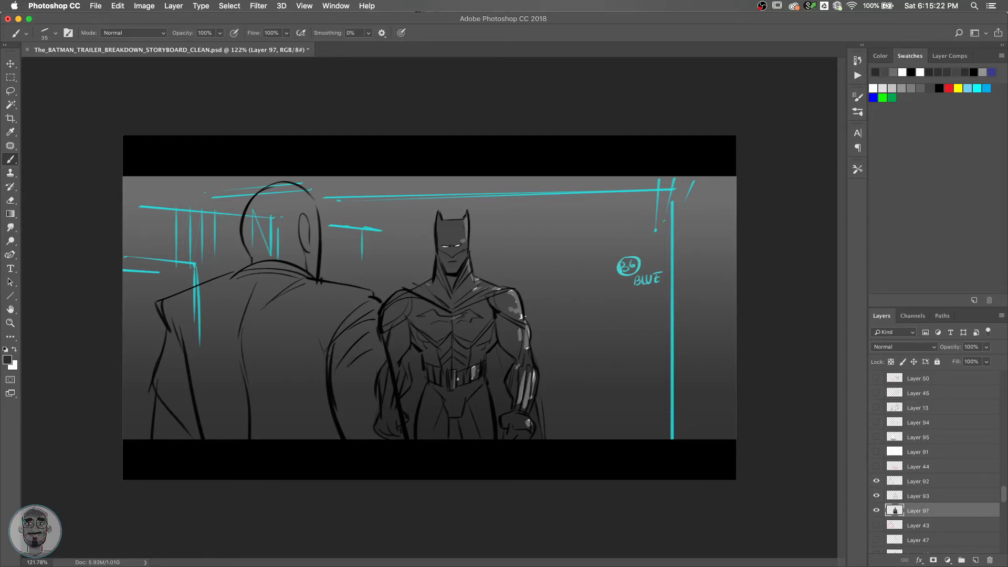
pyautogui.moveTo(466, 311)
pyautogui.mouseDown()
pyautogui.moveTo(477, 314)
pyautogui.moveTo(424, 313)
pyautogui.moveTo(456, 320)
pyautogui.mouseUp()
pyautogui.click(875, 481)
pyautogui.click(875, 481)
# Add a new layer directly above Layer 93 and lasso the silhouette of the foreground man with his back turned.
pyautogui.click(917, 496)
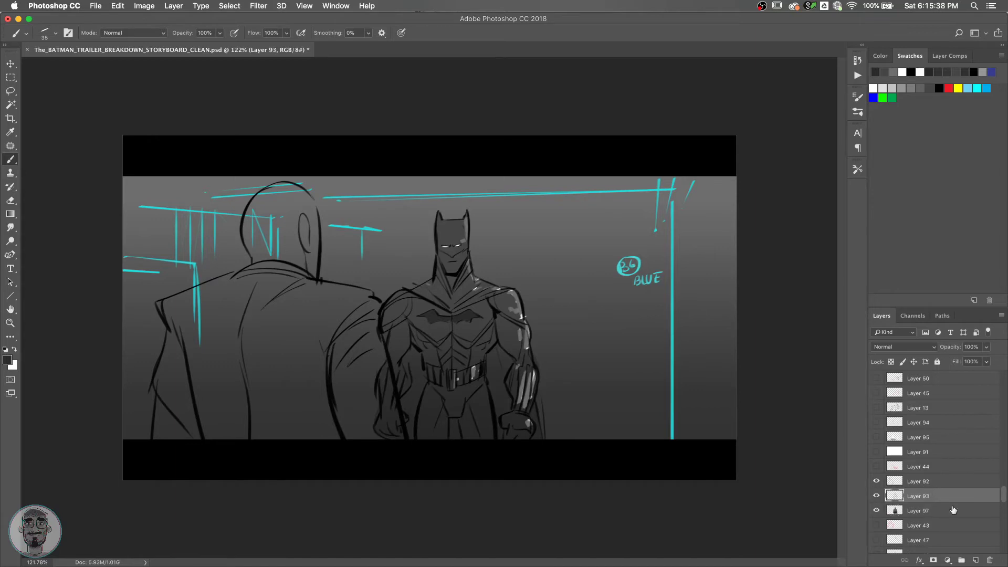
pyautogui.click(975, 560)
pyautogui.press('l')
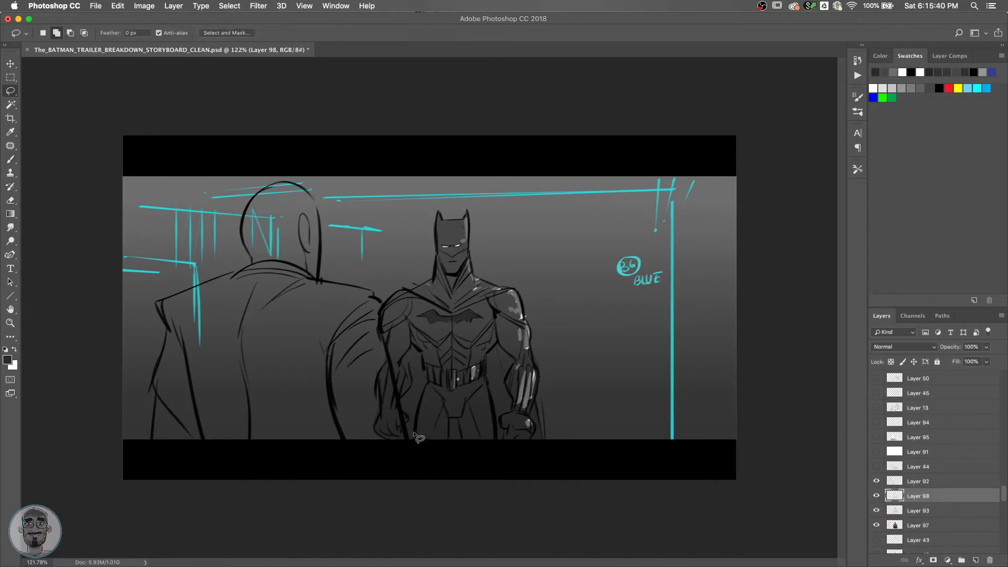
pyautogui.moveTo(409, 444)
pyautogui.mouseDown()
pyautogui.moveTo(381, 300)
pyautogui.moveTo(325, 283)
pyautogui.moveTo(298, 184)
pyautogui.moveTo(281, 183)
pyautogui.moveTo(240, 232)
pyautogui.moveTo(250, 264)
pyautogui.moveTo(160, 302)
pyautogui.moveTo(165, 338)
pyautogui.moveTo(149, 420)
pyautogui.moveTo(189, 457)
pyautogui.moveTo(377, 454)
pyautogui.moveTo(411, 432)
pyautogui.moveTo(411, 453)
pyautogui.mouseUp()
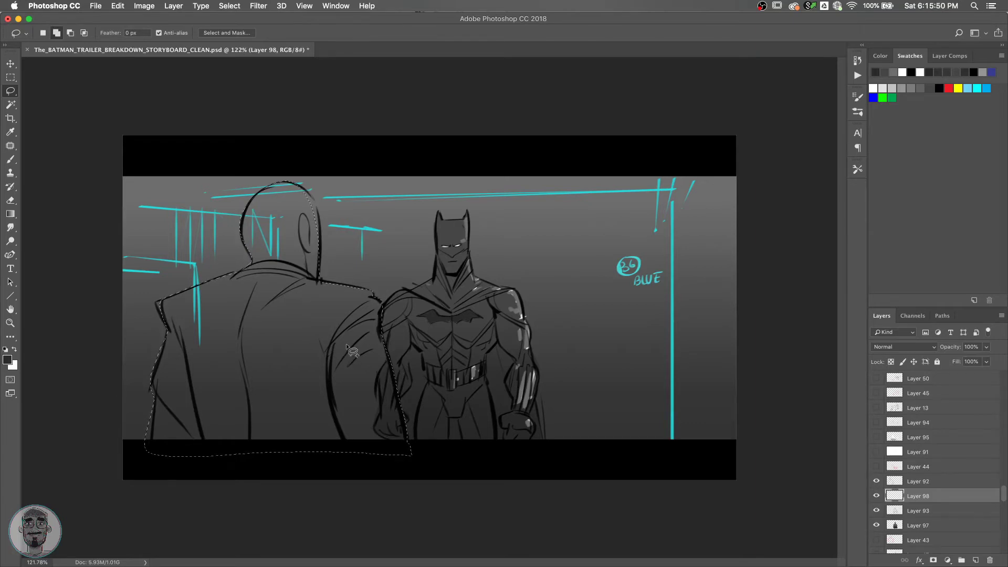
pyautogui.press('p')
pyautogui.press('g')
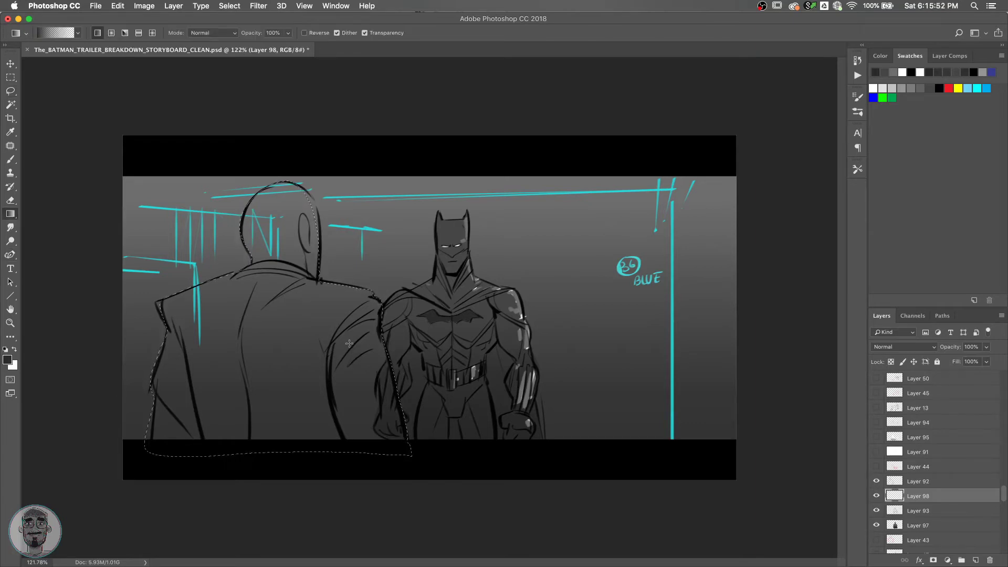
pyautogui.moveTo(293, 453); pyautogui.dragTo(316, 357)
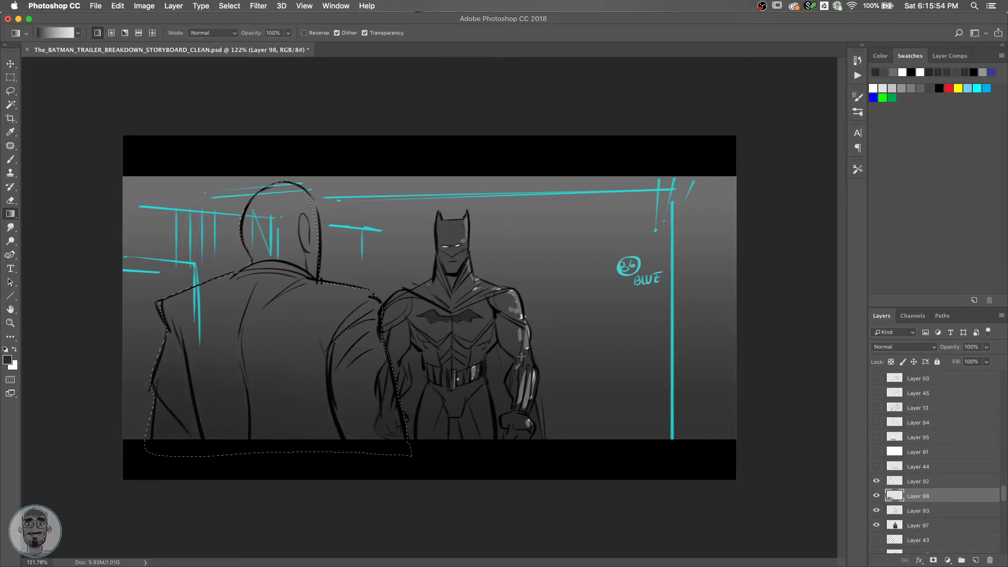
pyautogui.press('super+z')
pyautogui.press('super+d')
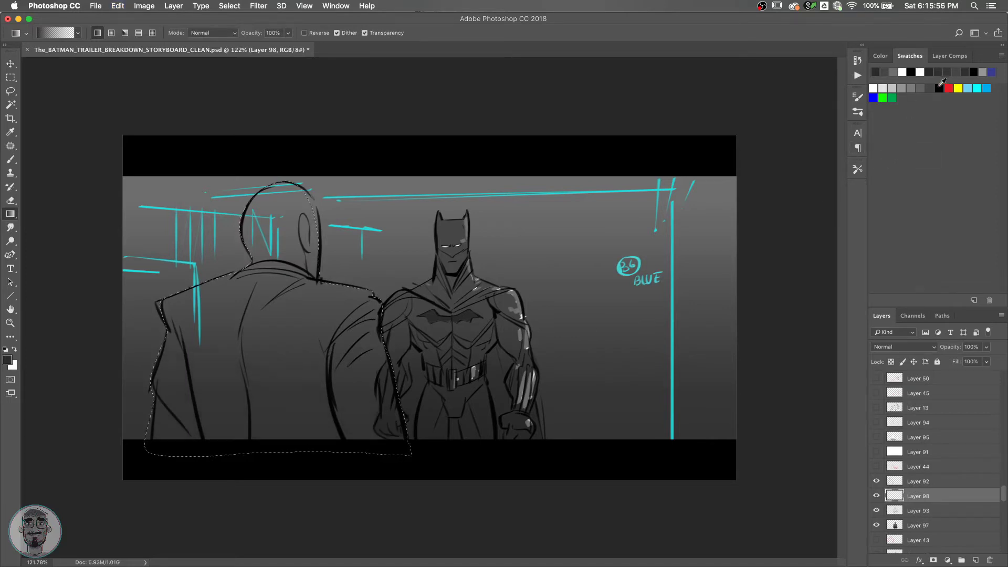
# Set the foreground colour to 10% brightness and shade the foreground man's coat with dark gradients rising from its lower edge.
pyautogui.click(881, 56)
pyautogui.click(951, 55)
pyautogui.press('super+z')
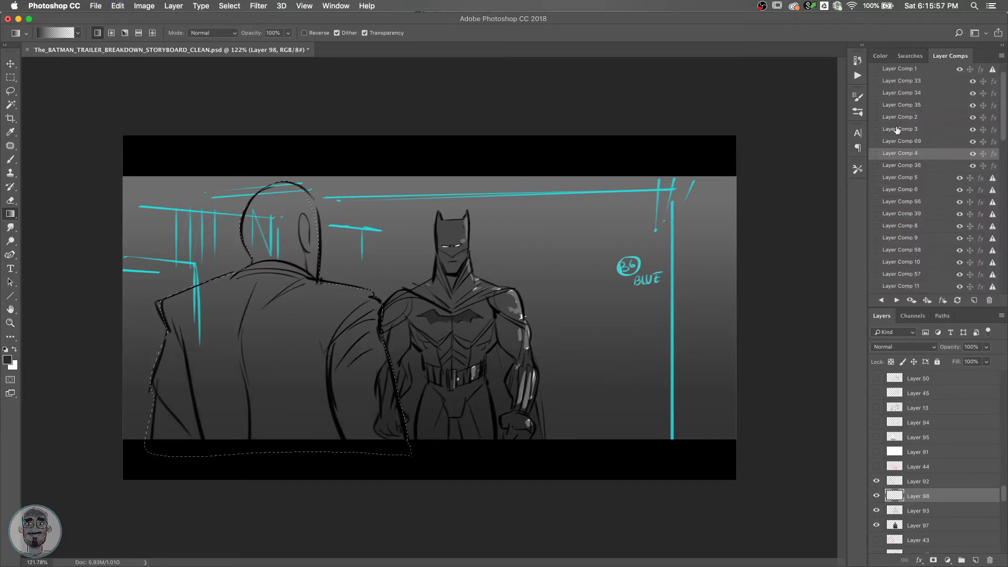
pyautogui.click(909, 55)
pyautogui.click(880, 56)
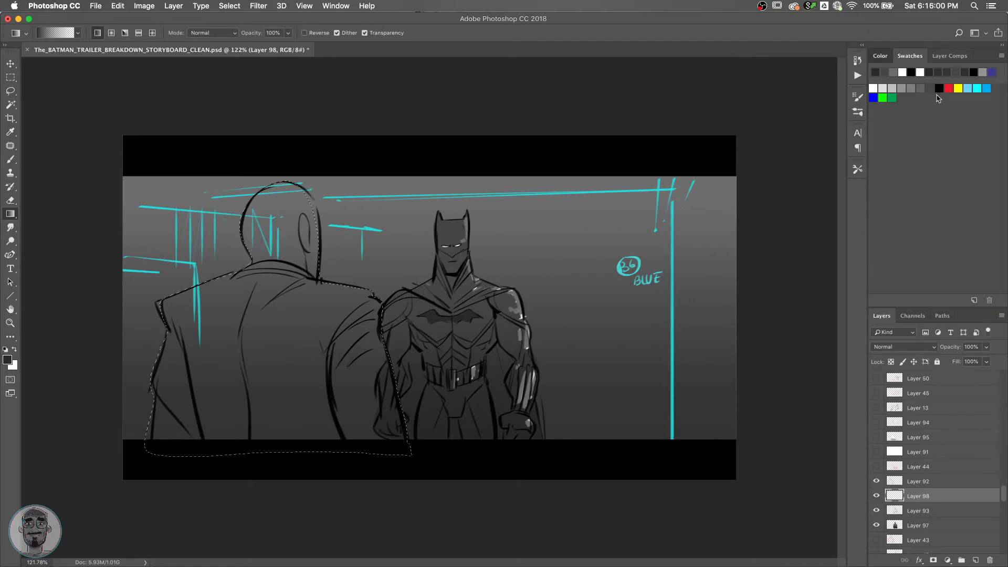
pyautogui.moveTo(908, 99); pyautogui.dragTo(907, 98)
pyautogui.moveTo(288, 454); pyautogui.dragTo(306, 303)
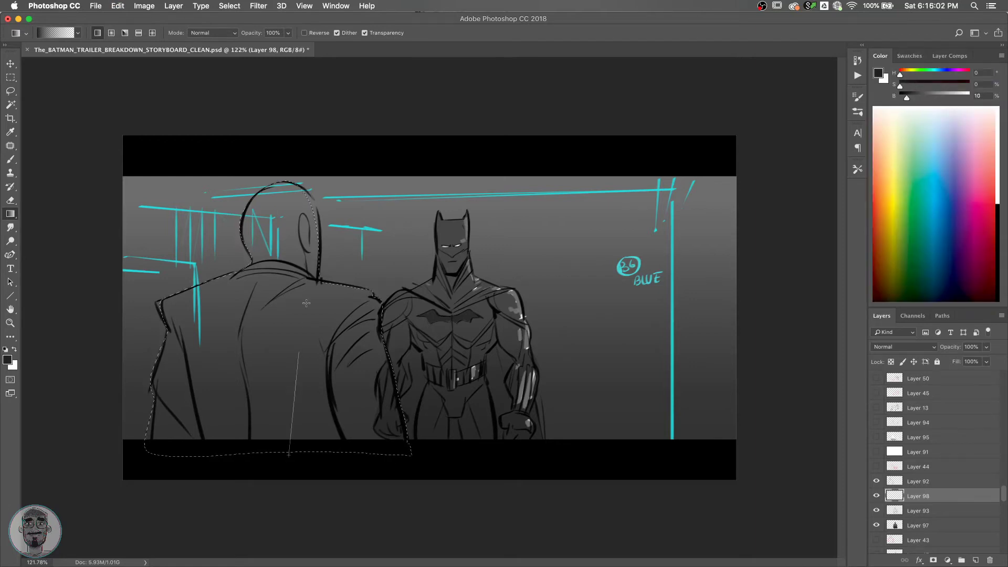
pyautogui.moveTo(275, 470); pyautogui.dragTo(290, 399)
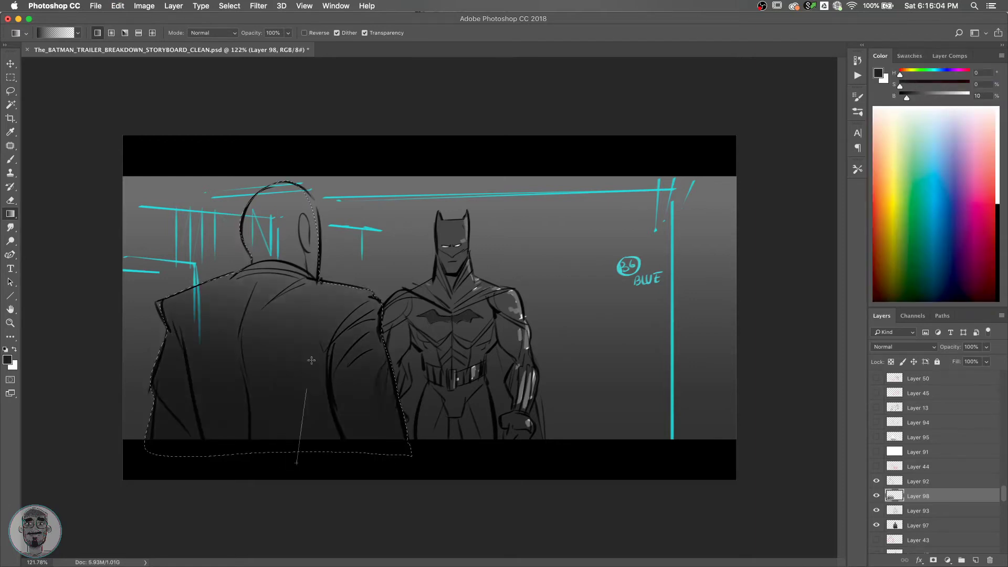
pyautogui.moveTo(337, 182); pyautogui.dragTo(371, 158)
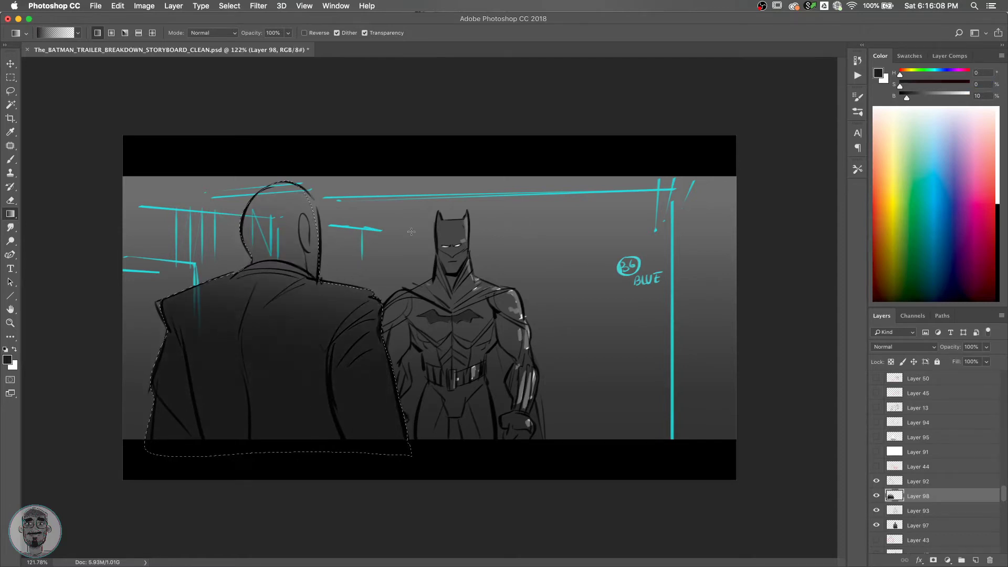
# Shade the foreground man's head and back with downward gradients in a 20% brightness grey, and clear the selection.
pyautogui.moveTo(297, 202); pyautogui.dragTo(296, 345)
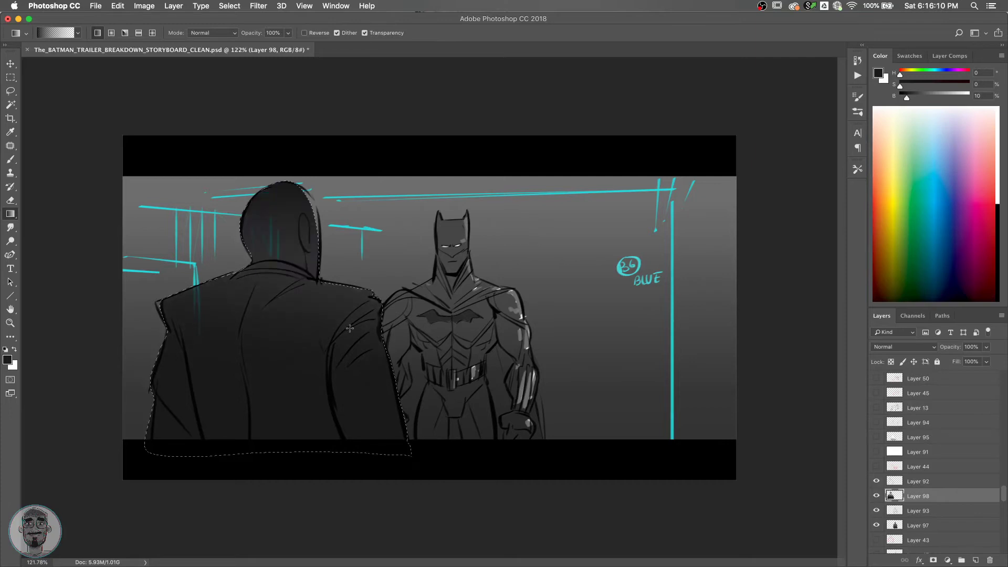
pyautogui.press('super+z')
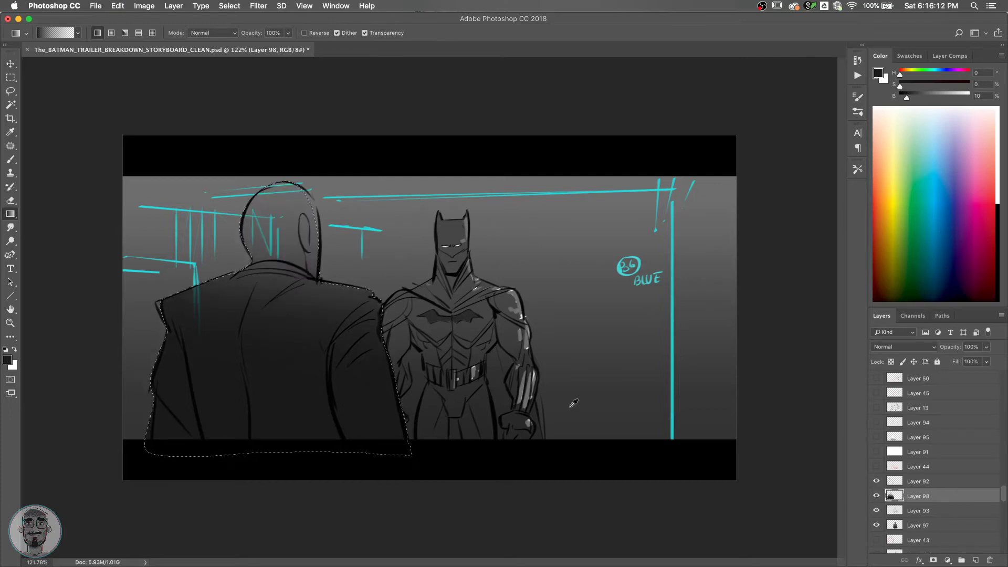
pyautogui.moveTo(297, 174); pyautogui.dragTo(294, 261)
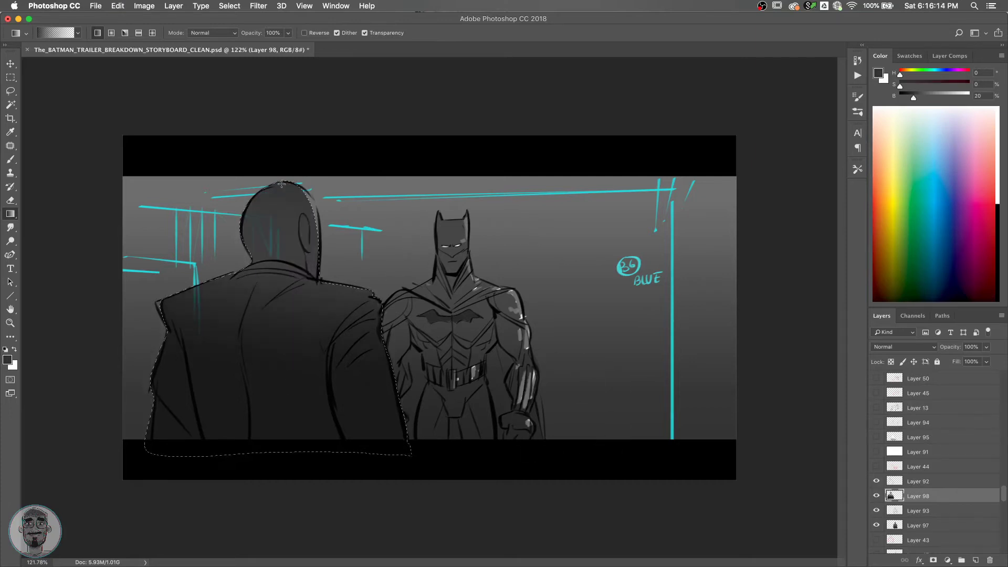
pyautogui.moveTo(278, 187); pyautogui.dragTo(243, 402)
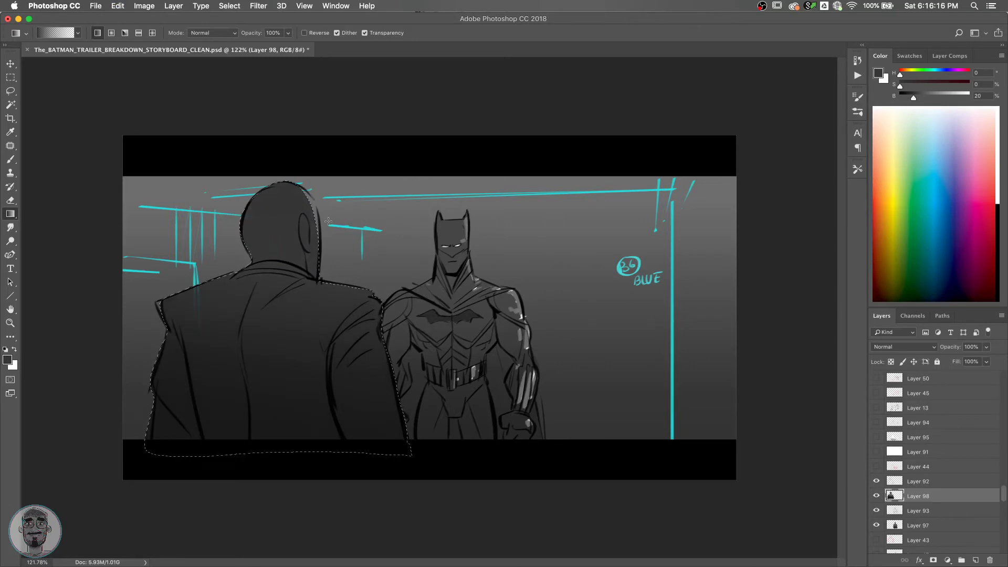
pyautogui.press('super+d')
# Fill the unshaded gap along the edge of the foreground man's head and neck with the same dark grey.
pyautogui.press('b')
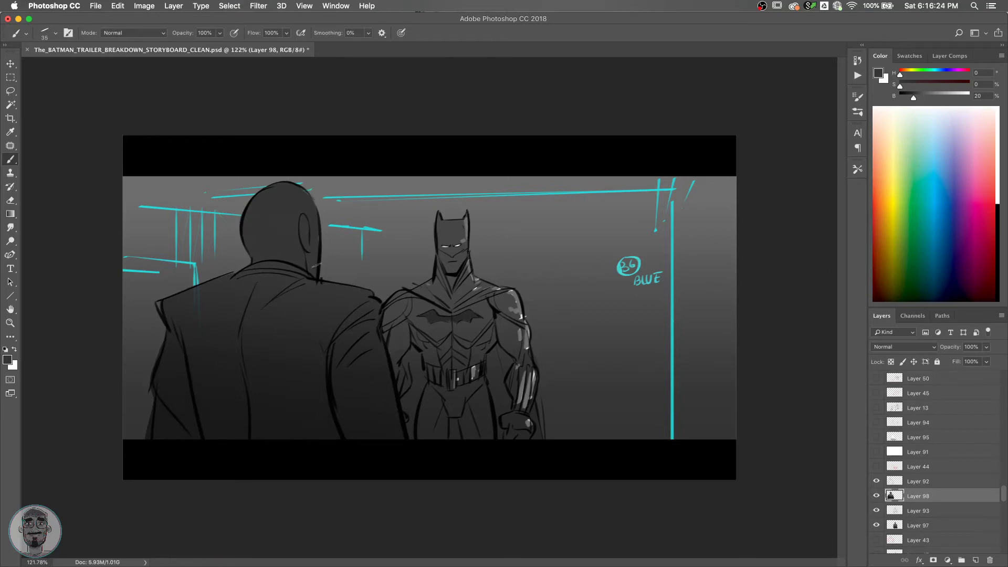
pyautogui.press('l')
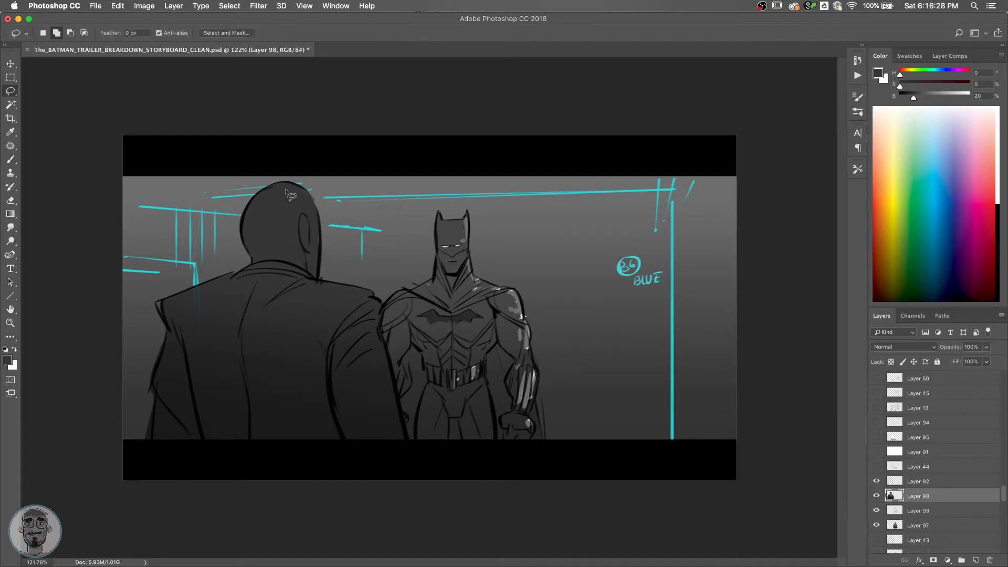
pyautogui.press('b')
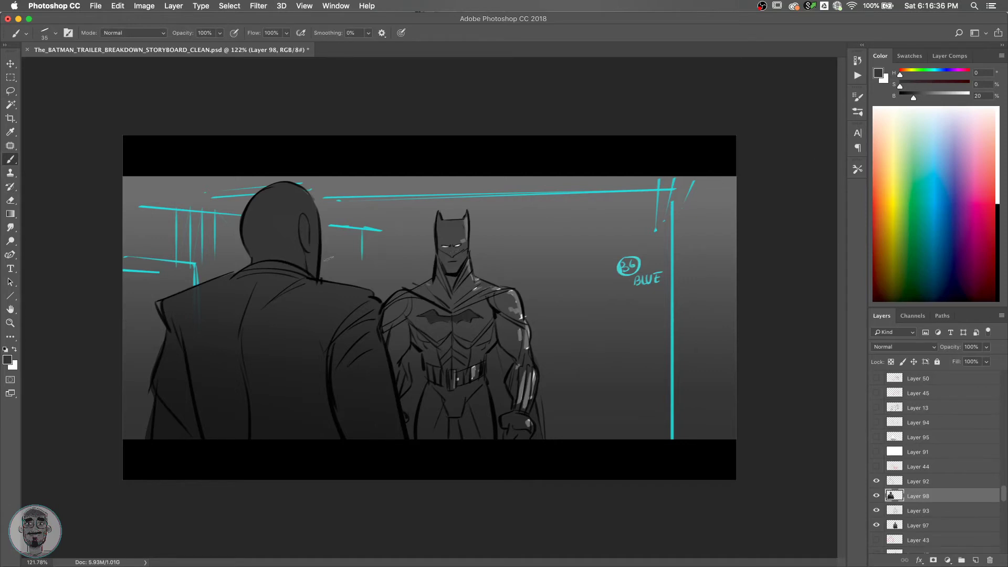
# Paint mid-grey highlights on the foreground man's ear, neck and the lit edge of his head, and save the file.
pyautogui.press('x')
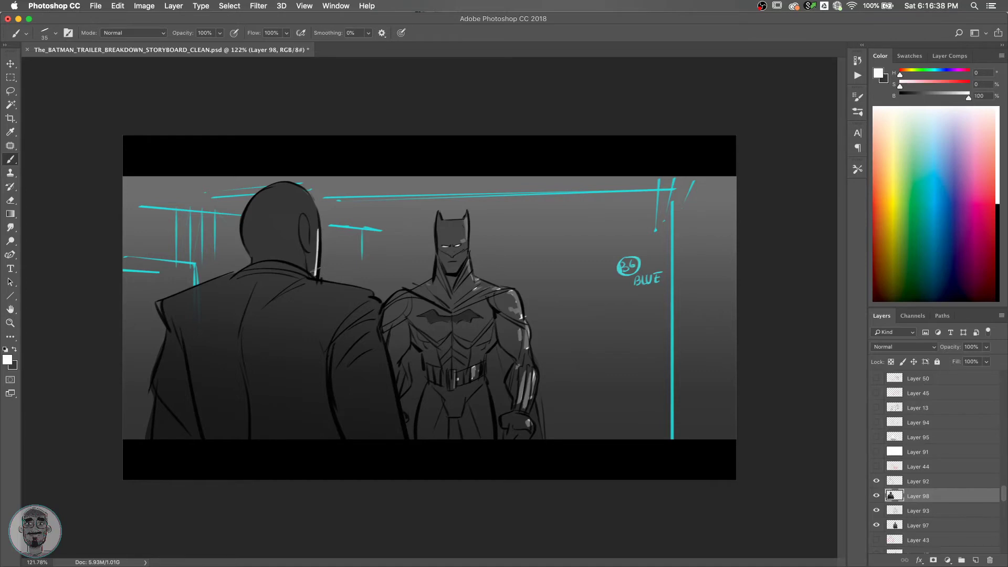
pyautogui.click(949, 56)
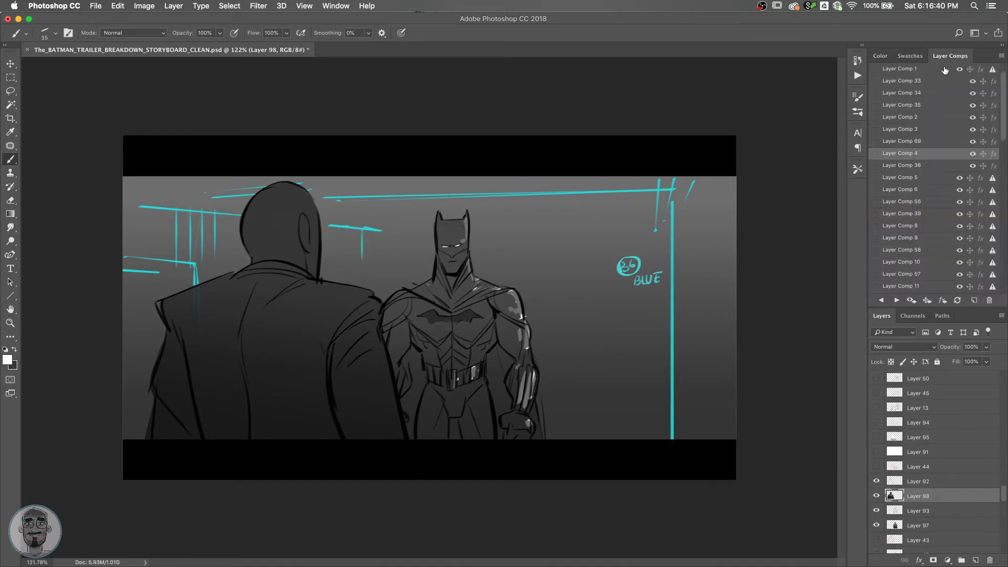
pyautogui.click(909, 55)
pyautogui.click(920, 87)
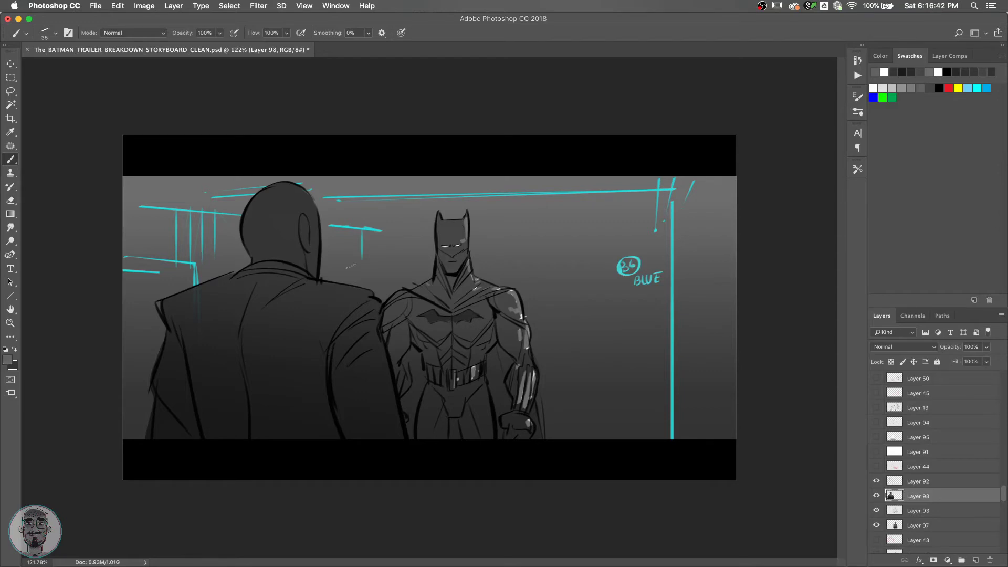
pyautogui.press('super+z')
pyautogui.moveTo(304, 213)
pyautogui.mouseDown()
pyautogui.moveTo(308, 246)
pyautogui.moveTo(314, 223)
pyautogui.mouseUp()
pyautogui.press('super+s')
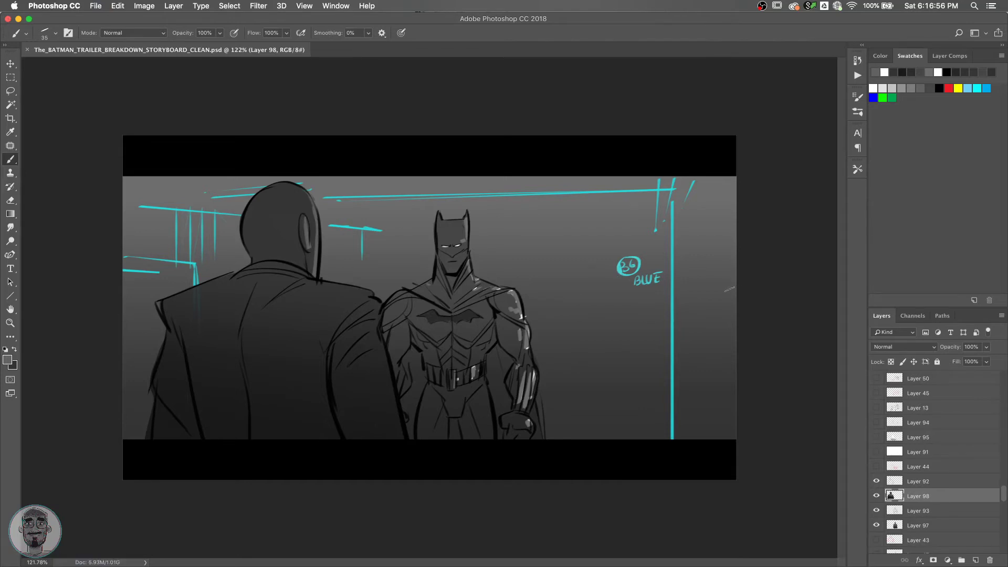
# Add a new layer directly above the Layer 96 background gradient and fill it with black.
pyautogui.click(948, 55)
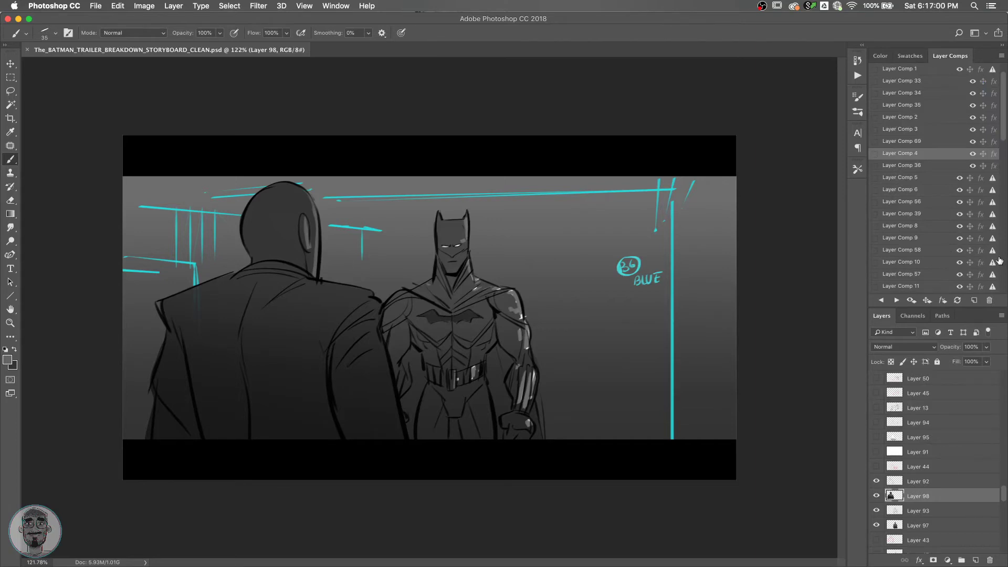
pyautogui.moveTo(1003, 126); pyautogui.dragTo(1003, 279)
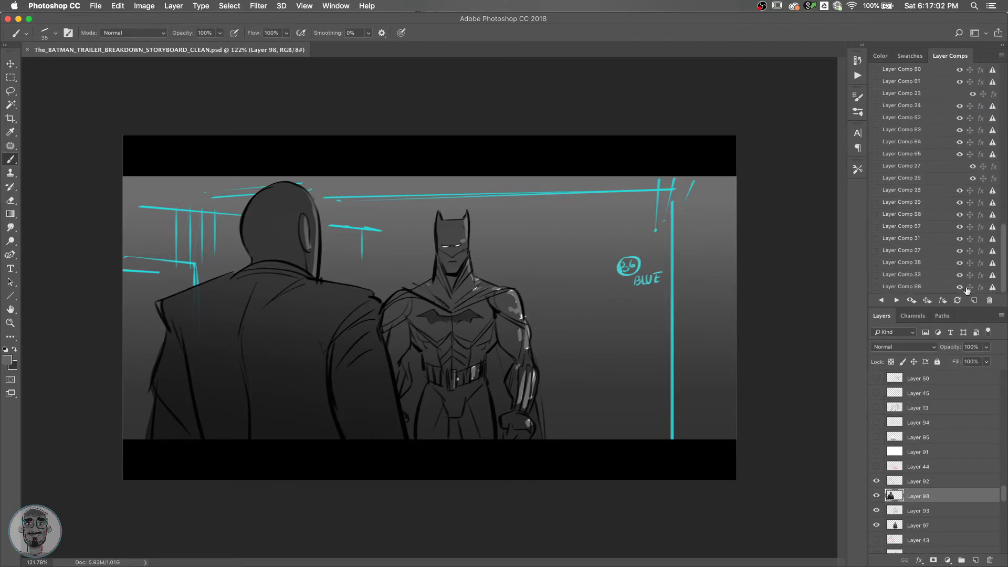
pyautogui.scroll(-5, 999, 499)
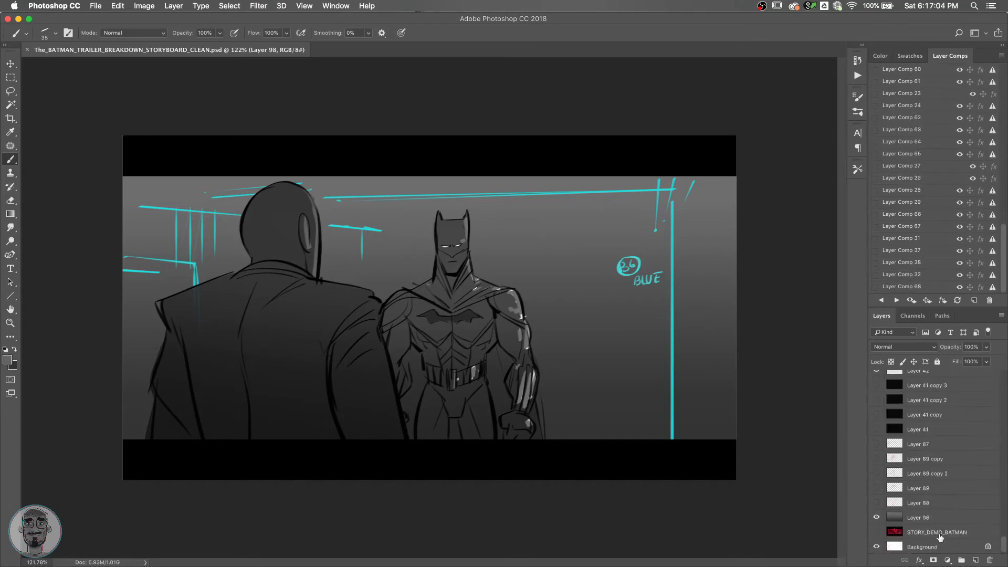
pyautogui.click(926, 519)
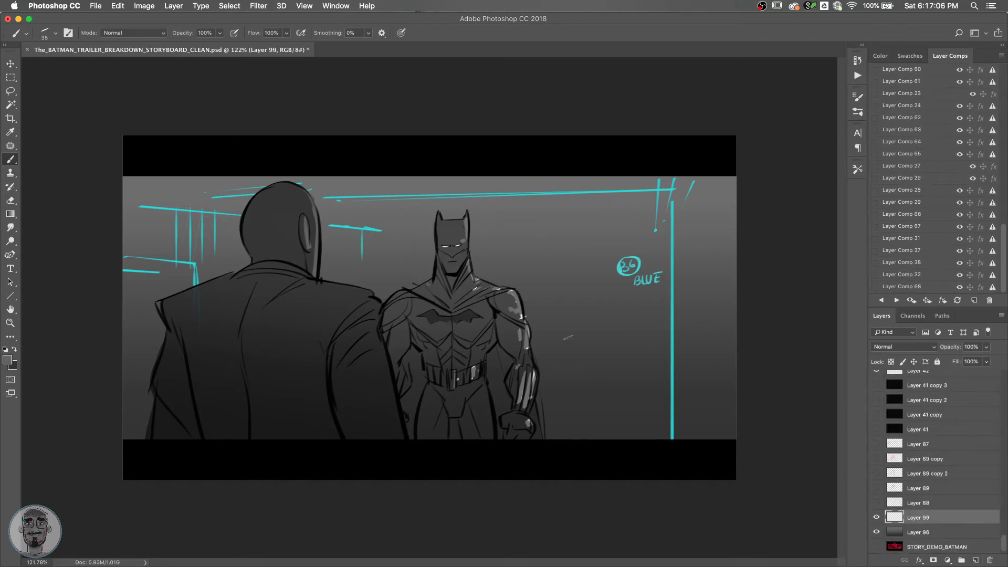
pyautogui.press('g')
pyautogui.hotkey('shift', 'g')
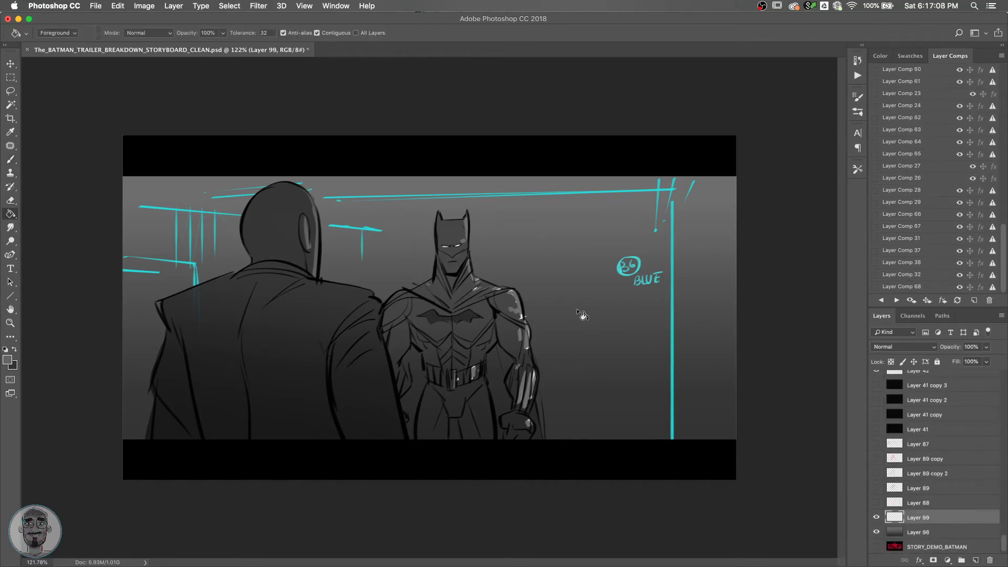
pyautogui.press('d')
pyautogui.click(578, 310)
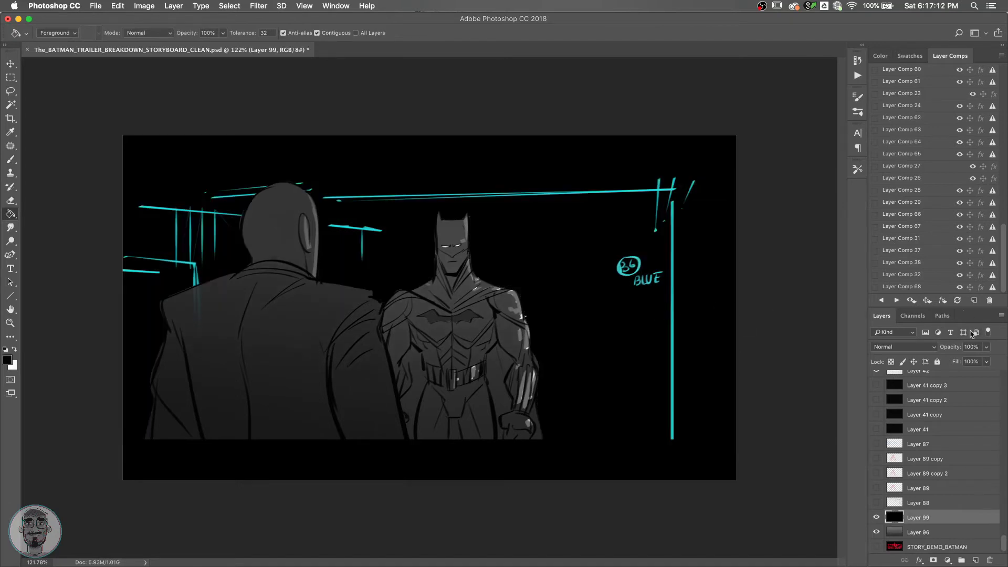
# Lower the black overlay layer's opacity to 52%, toggling its visibility off and on to compare the background.
pyautogui.moveTo(956, 346); pyautogui.dragTo(951, 347)
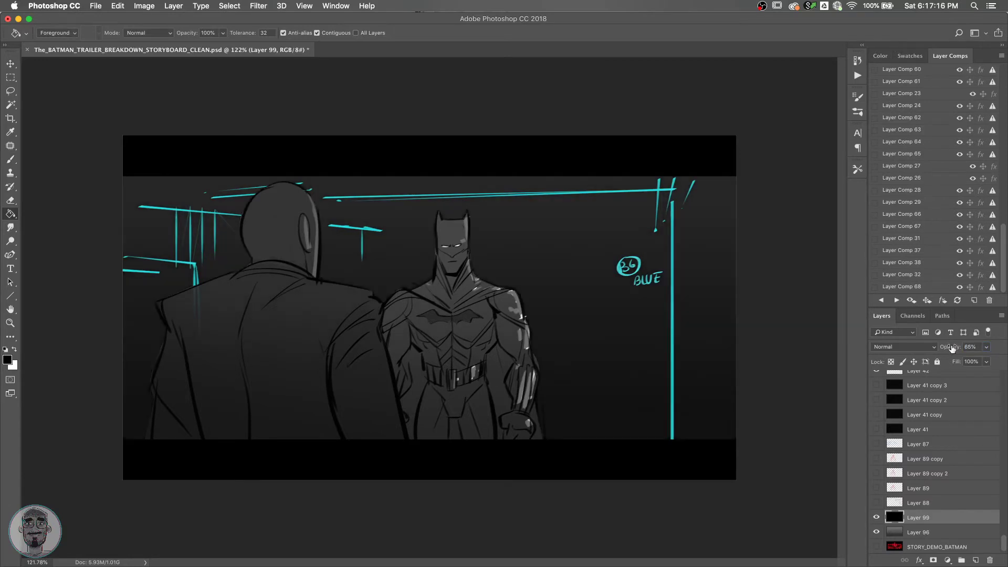
pyautogui.click(875, 517)
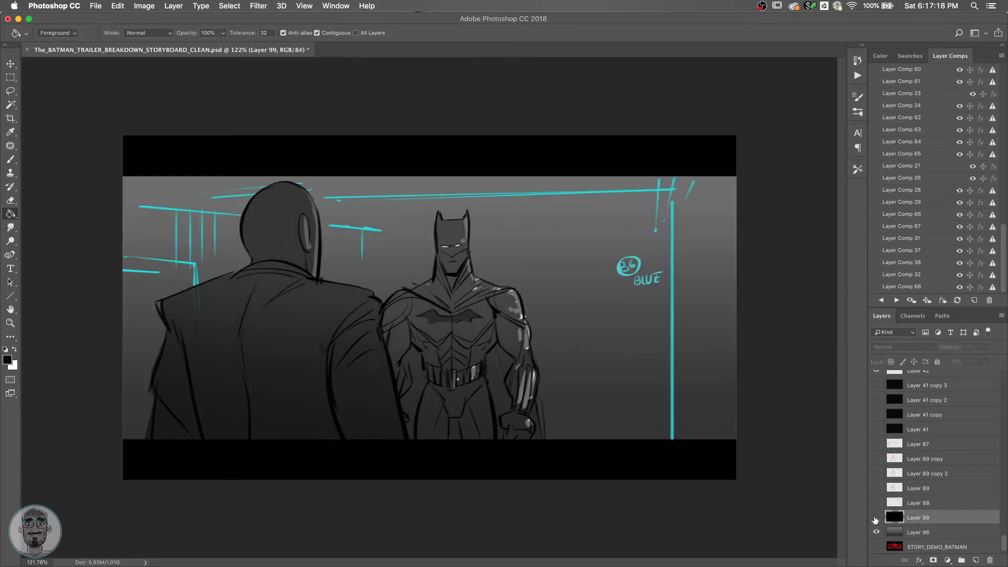
pyautogui.click(876, 517)
pyautogui.moveTo(958, 349); pyautogui.dragTo(951, 348)
pyautogui.moveTo(954, 348); pyautogui.dragTo(955, 348)
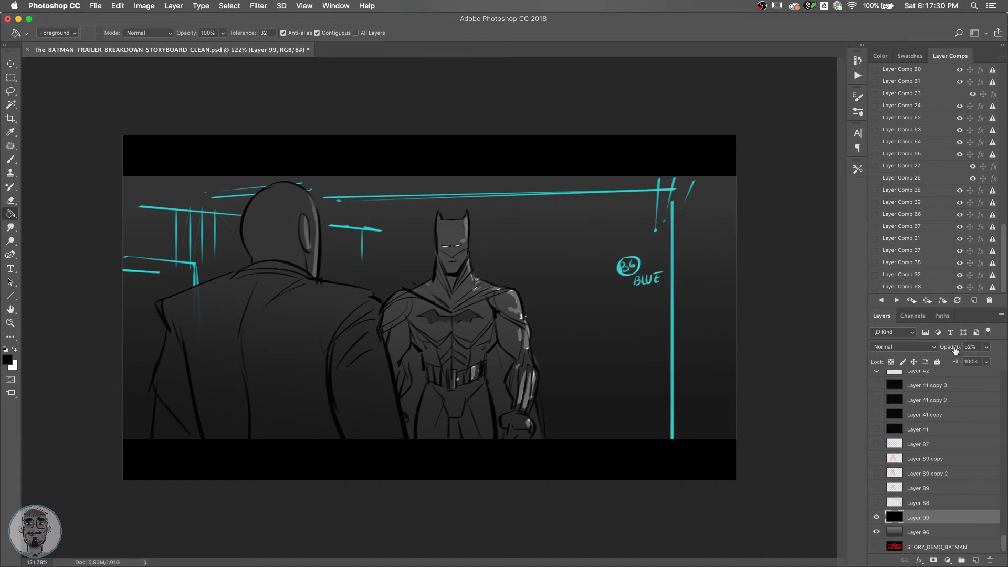
# Desaturate and darken the cyan background line art on Layer 42 using Hue/Saturation with Saturation -100 and Lightness -88.
pyautogui.press('v')
pyautogui.click(677, 340)
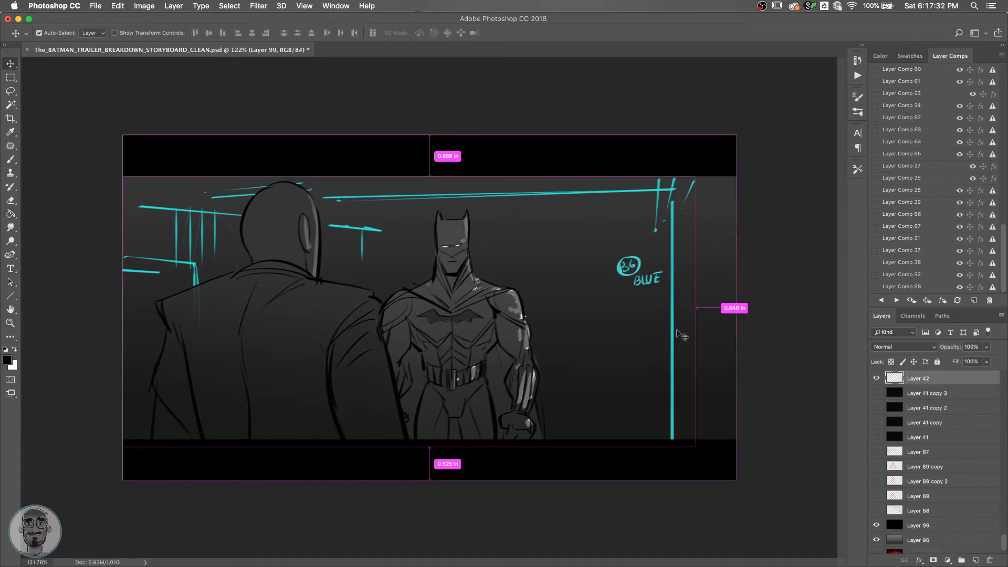
pyautogui.click(877, 378)
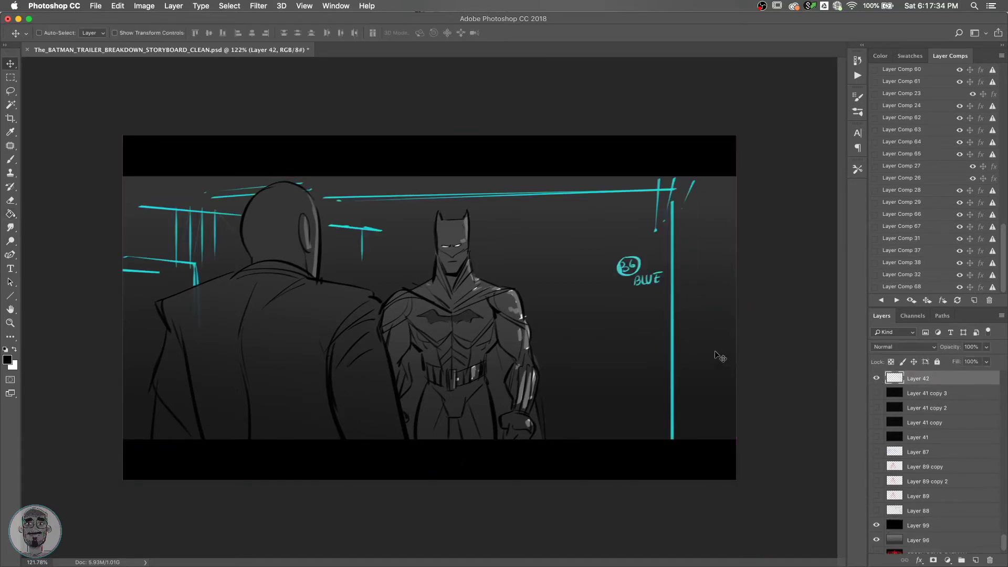
pyautogui.press('i')
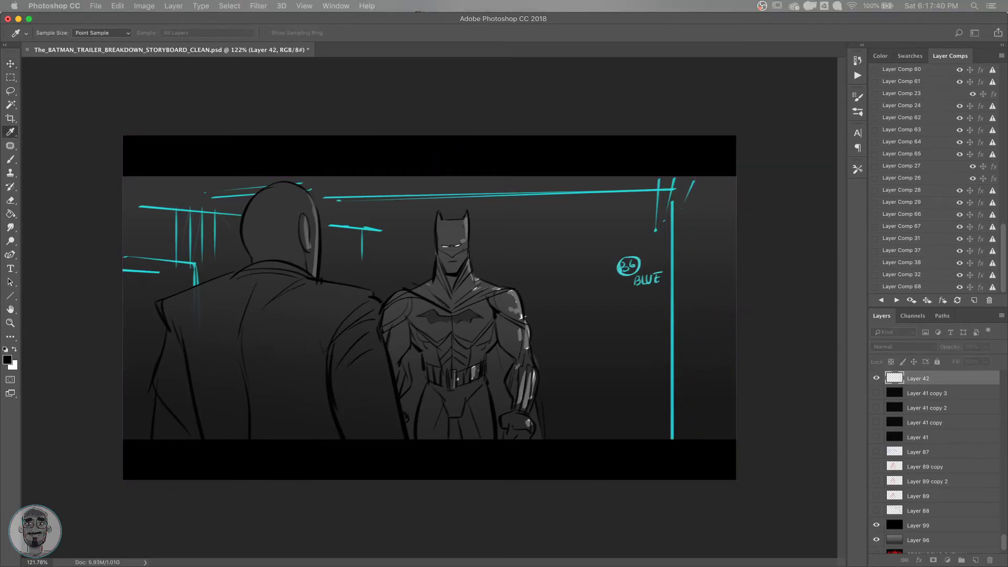
pyautogui.press('super+u')
pyautogui.moveTo(271, 213); pyautogui.dragTo(258, 256)
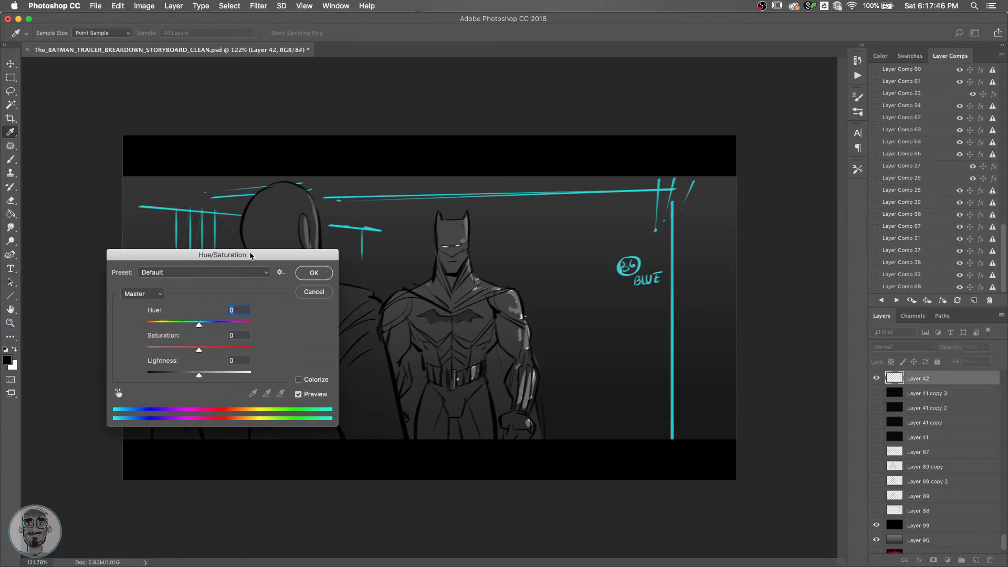
pyautogui.moveTo(250, 255)
pyautogui.mouseDown()
pyautogui.moveTo(243, 203)
pyautogui.moveTo(243, 250)
pyautogui.mouseUp()
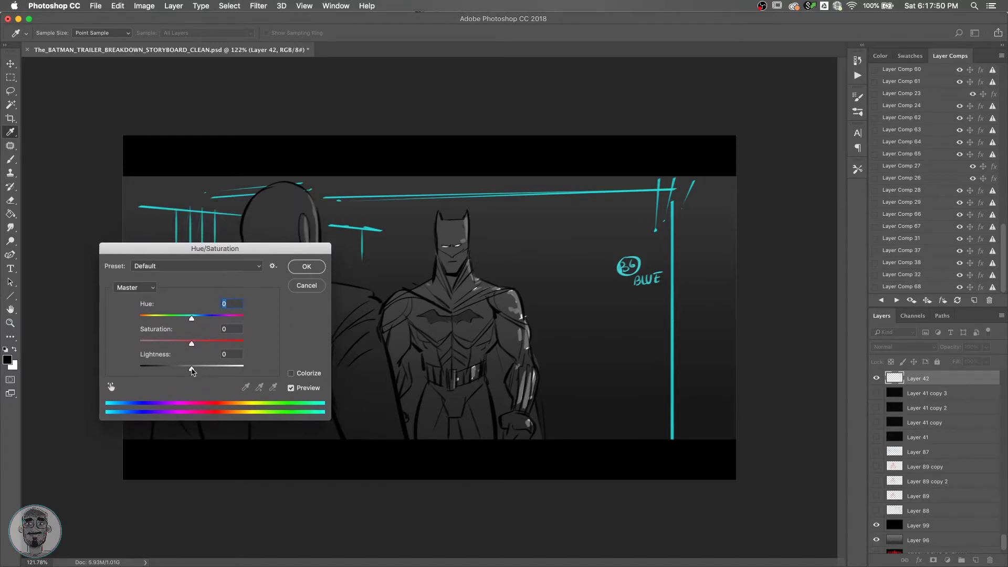
pyautogui.moveTo(192, 371); pyautogui.dragTo(83, 373)
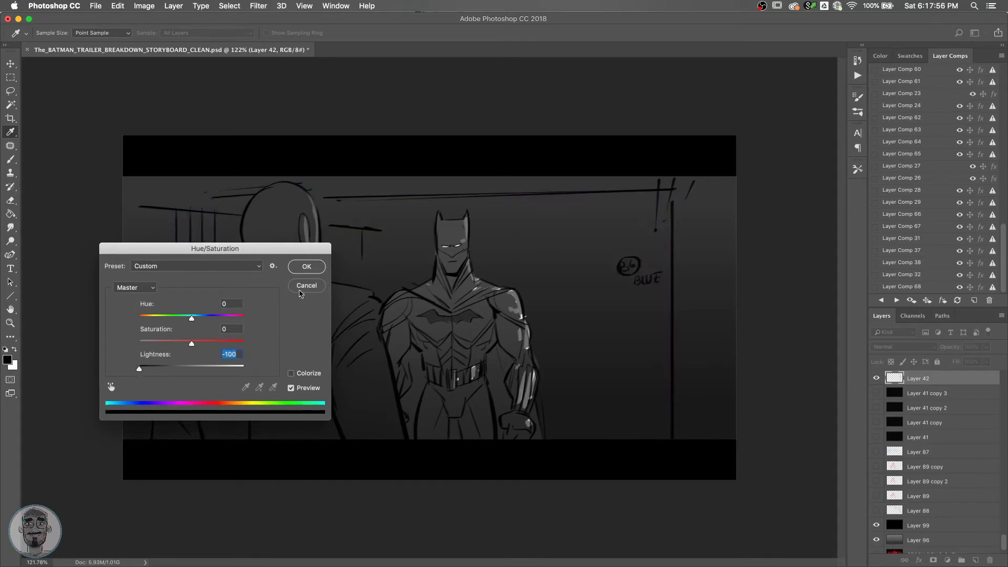
pyautogui.moveTo(141, 373); pyautogui.dragTo(147, 371)
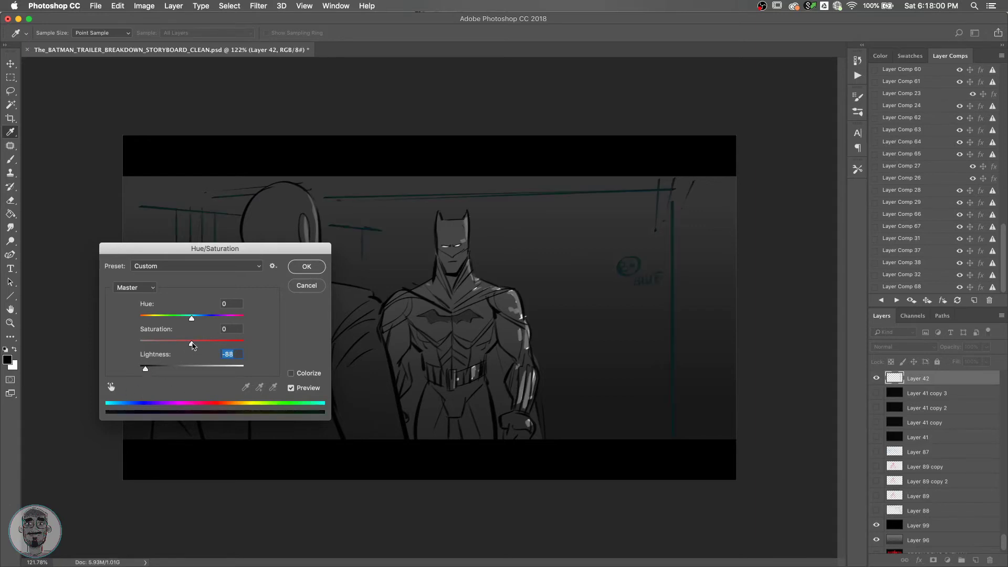
pyautogui.moveTo(191, 344); pyautogui.dragTo(146, 370)
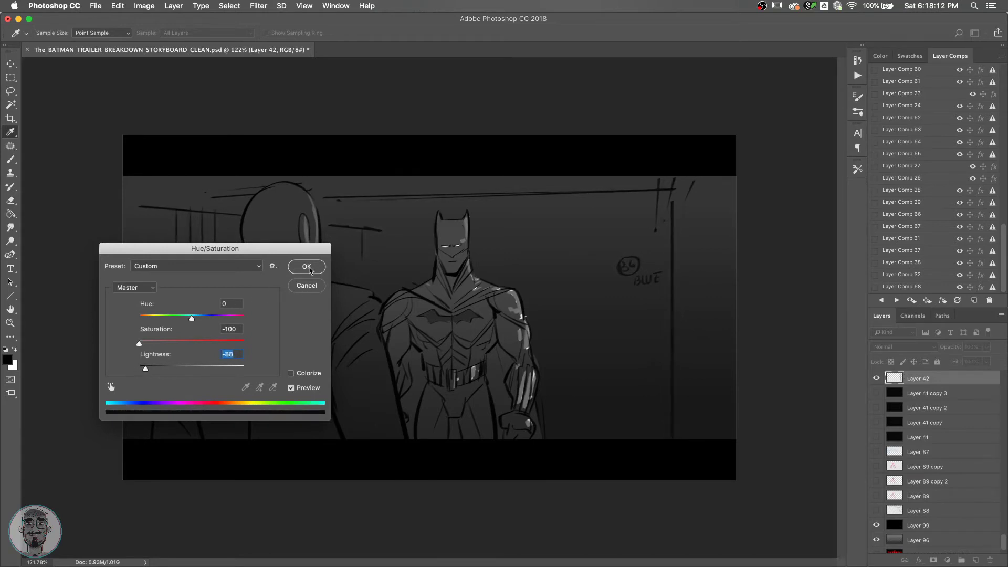
pyautogui.press('Return')
# Erase the handwritten "36 BLUE" note from the wall beside Batman on Layer 42.
pyautogui.press('v')
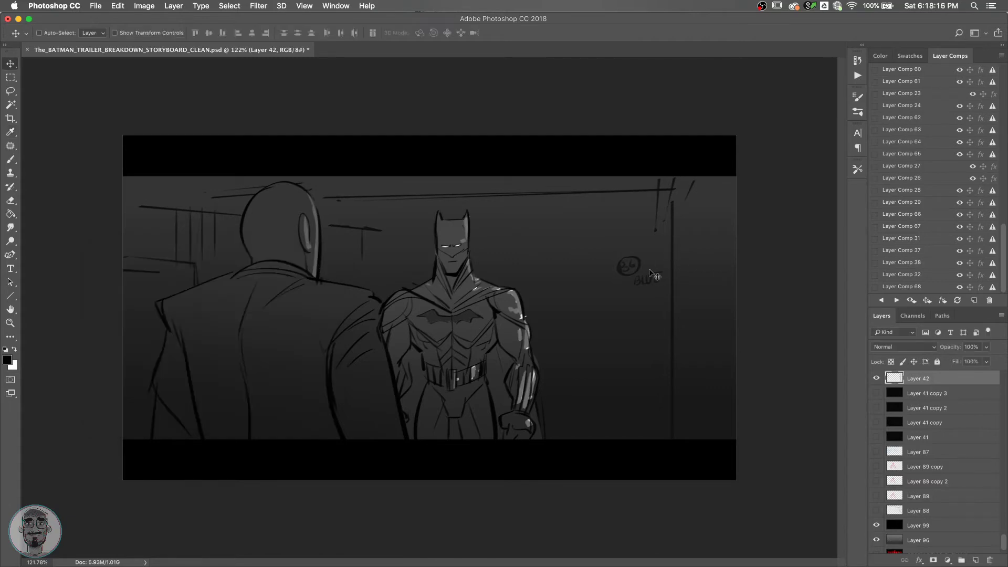
pyautogui.press('e')
pyautogui.moveTo(648, 257)
pyautogui.mouseDown()
pyautogui.moveTo(614, 267)
pyautogui.moveTo(654, 277)
pyautogui.moveTo(653, 268)
pyautogui.mouseUp()
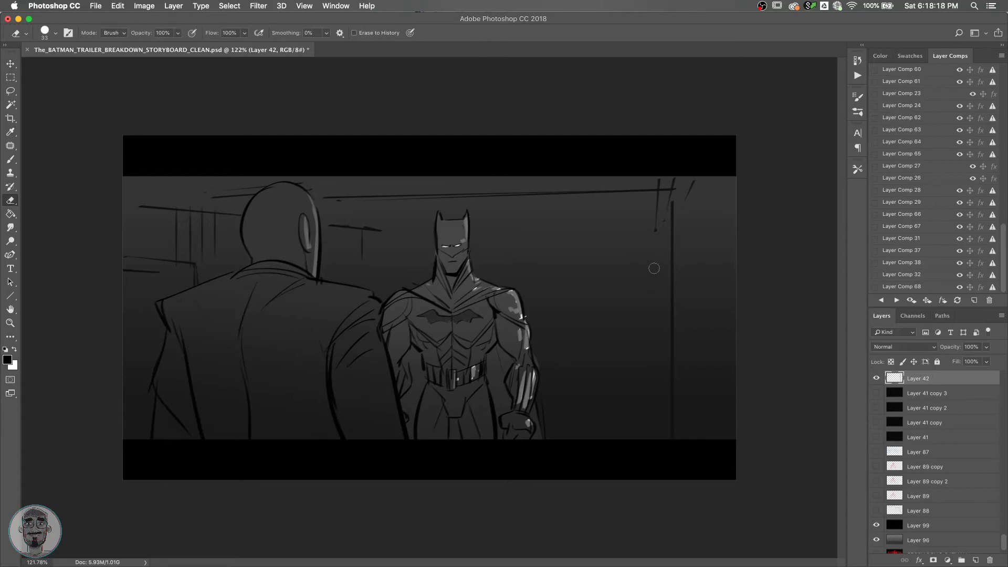
# Try to paint straight black vertical strokes with the Brush along the wall post to Batman's right in the frame.
pyautogui.press('b')
pyautogui.moveTo(670, 206); pyautogui.dragTo(666, 300)
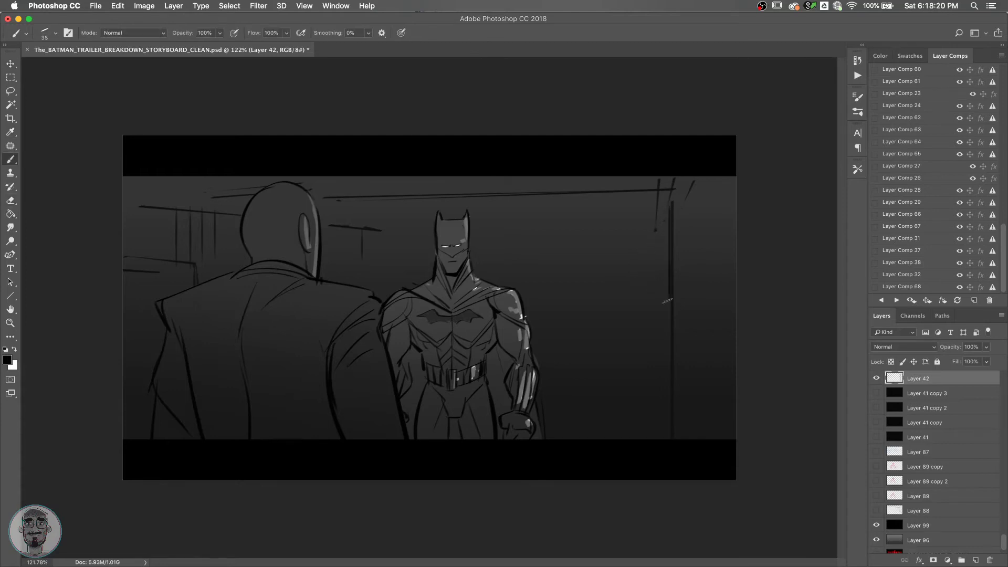
pyautogui.press('super+z')
pyautogui.moveTo(663, 204); pyautogui.dragTo(671, 425)
pyautogui.press('super+z')
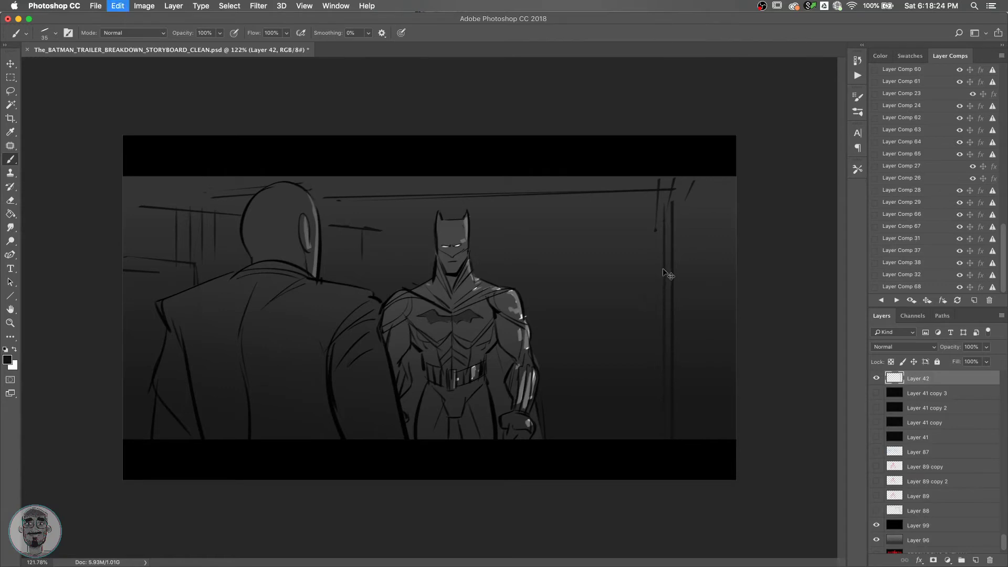
# Draw a thin straight vertical black line behind Batman's highlighted arm as a doorway edge, undoing unwanted strokes.
pyautogui.moveTo(536, 280); pyautogui.dragTo(536, 403)
pyautogui.press('super+z')
pyautogui.moveTo(552, 269)
pyautogui.mouseDown()
pyautogui.moveTo(551, 370)
pyautogui.moveTo(539, 346)
pyautogui.mouseUp()
pyautogui.press('super+z')
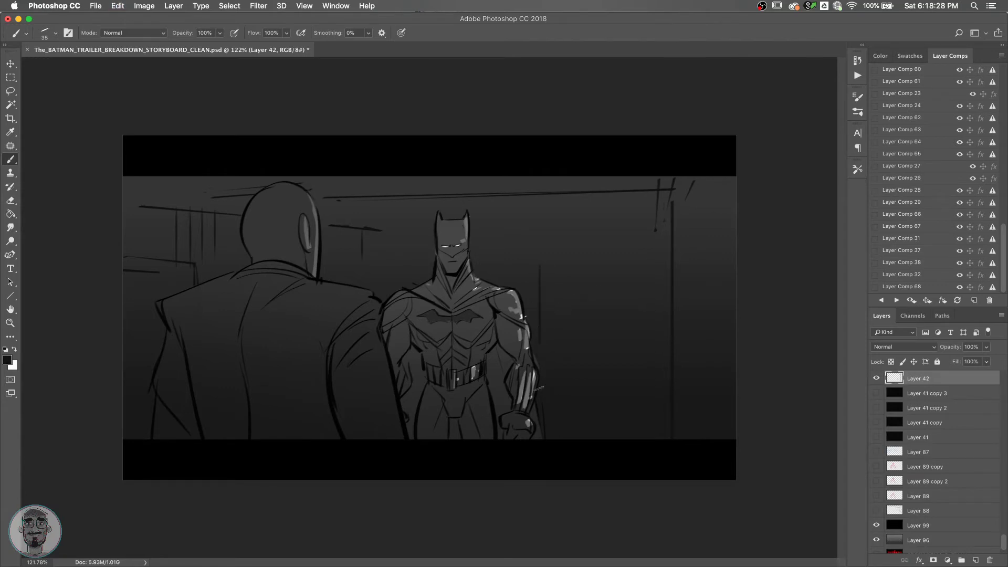
pyautogui.press('super+z')
# Draw thin straight vertical architectural lines on the back wall between the foreground man's head and Batman.
pyautogui.moveTo(391, 202); pyautogui.dragTo(391, 288)
pyautogui.press('super+z')
pyautogui.moveTo(396, 226); pyautogui.dragTo(396, 288)
pyautogui.moveTo(387, 202)
pyautogui.mouseDown()
pyautogui.moveTo(387, 275)
pyautogui.moveTo(375, 293)
pyautogui.mouseUp()
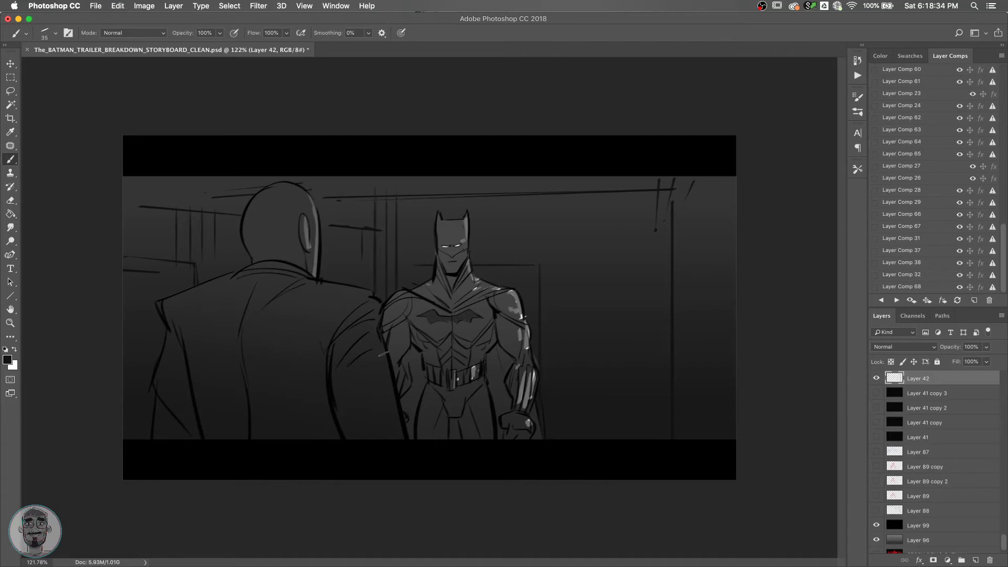
pyautogui.press('super+z')
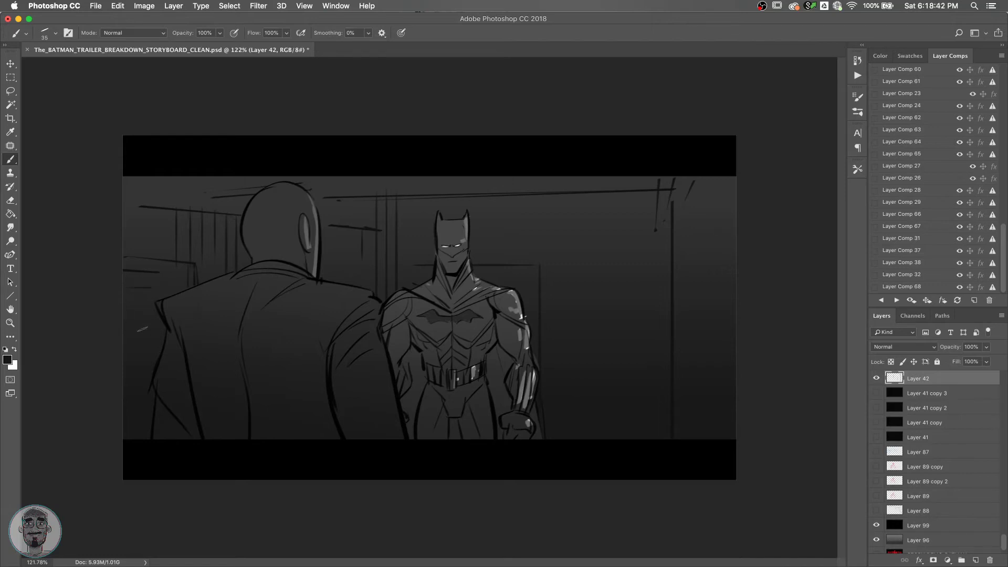
# Draw a small rectangular panel outline on the wall beside the foreground man's shoulder, redoing its straight strokes as needed.
pyautogui.press('super+z')
pyautogui.moveTo(146, 288); pyautogui.dragTo(147, 332)
pyautogui.press('super+z')
pyautogui.press('super+z')
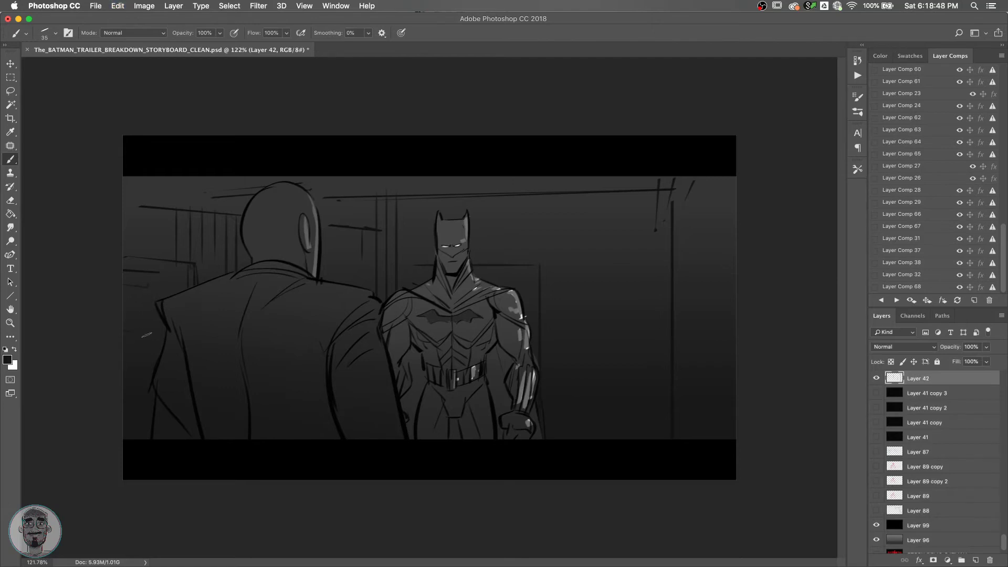
pyautogui.press('super+z')
pyautogui.press('super+z')
pyautogui.press('super+z')
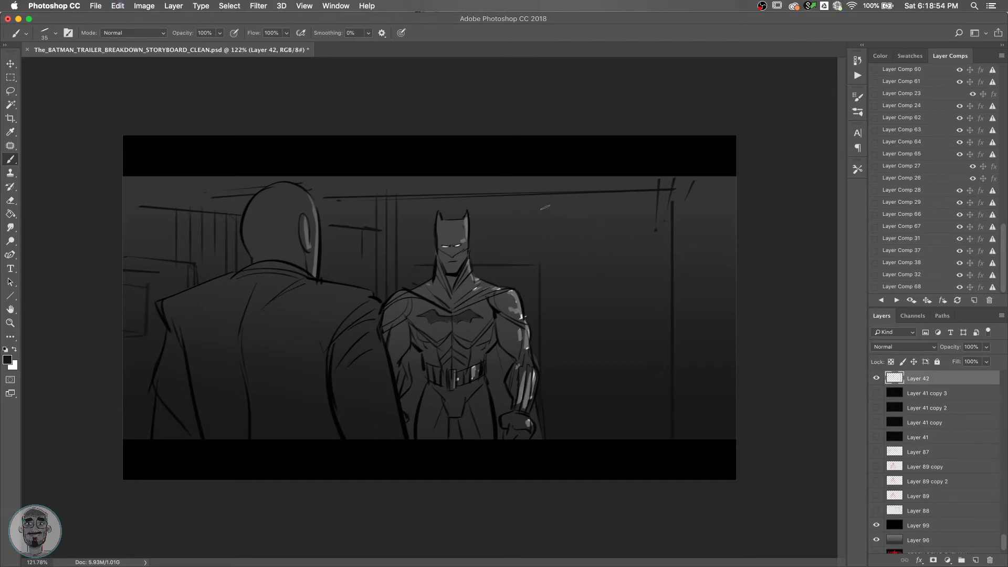
# Try a straight diagonal brush line across the empty wall beside Batman and undo it.
pyautogui.click(494, 208)
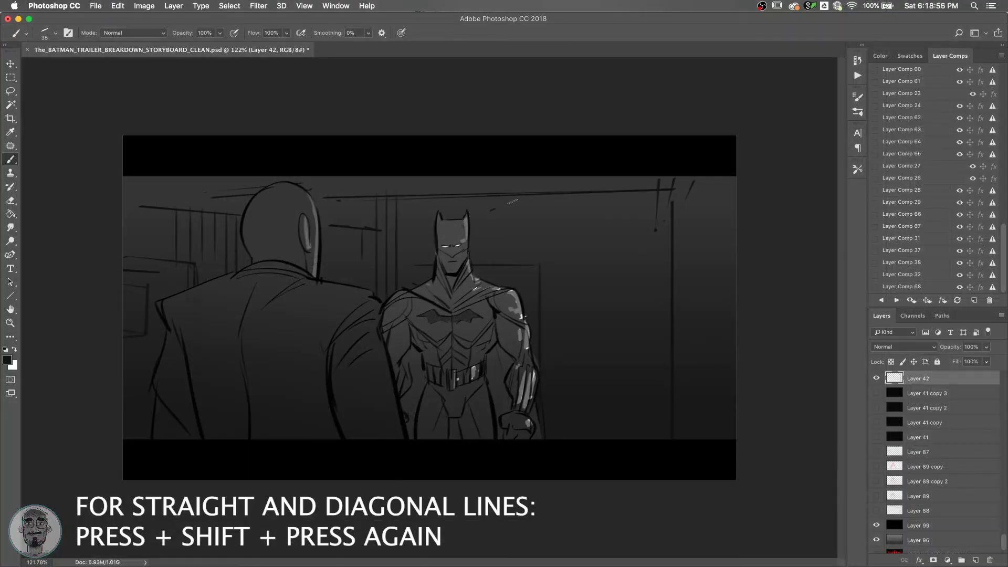
pyautogui.keyDown('shift'); pyautogui.click(630, 308); pyautogui.keyUp('shift')
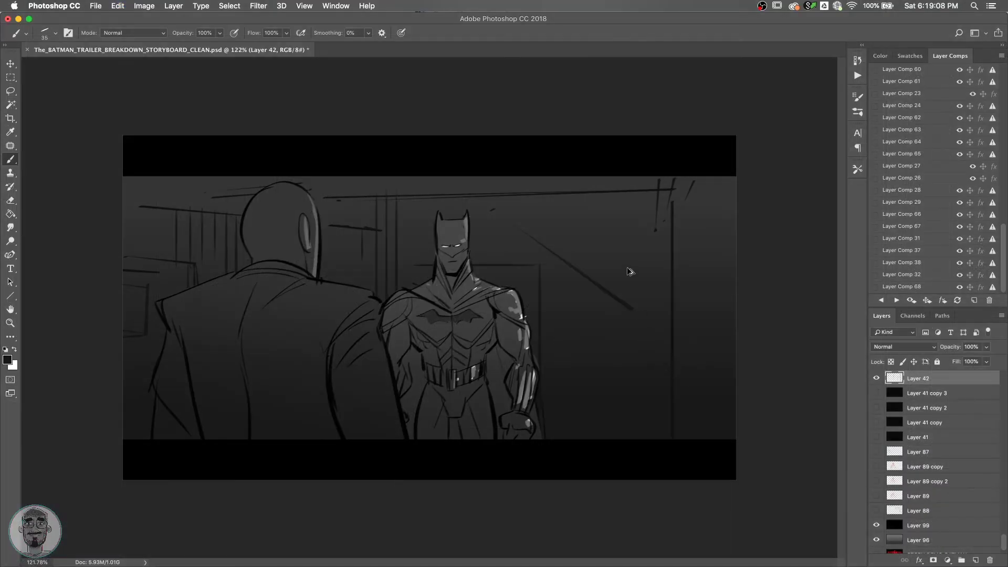
pyautogui.press('super+alt+z')
pyautogui.press('super+alt+z')
# Draw a straight horizontal line on the wall beside Batman and continue it with two connected diagonal lines forming a zigzag.
pyautogui.moveTo(491, 209); pyautogui.dragTo(628, 207)
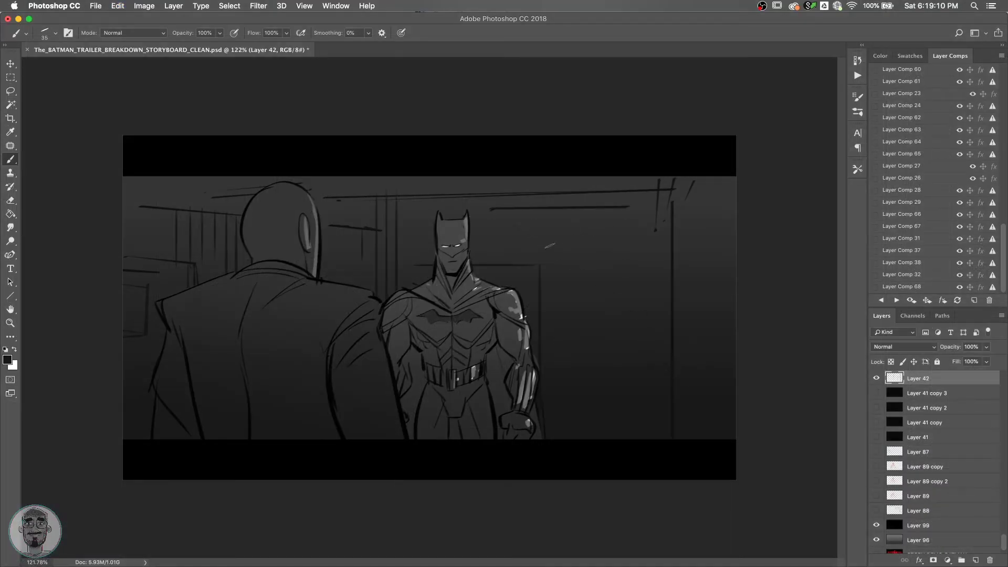
pyautogui.keyDown('shift'); pyautogui.click(498, 250); pyautogui.keyUp('shift')
pyautogui.keyDown('shift'); pyautogui.click(591, 365); pyautogui.keyUp('shift')
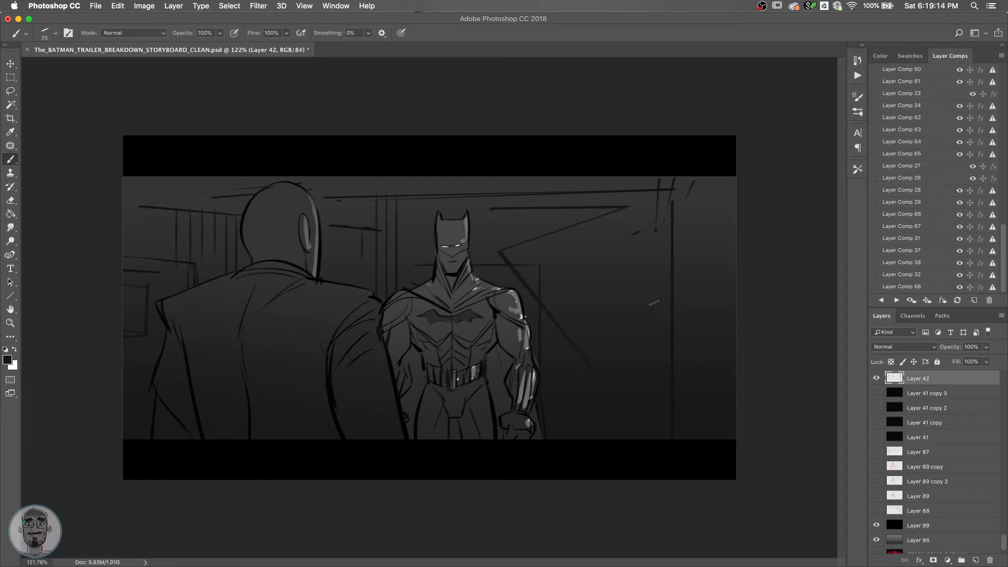
# Try straight perspective lines for an angular panel shape on the wall to the right of Batman.
pyautogui.keyDown('shift'); pyautogui.click(652, 380); pyautogui.keyUp('shift')
pyautogui.click(697, 273)
pyautogui.keyDown('shift'); pyautogui.click(696, 239); pyautogui.keyUp('shift')
pyautogui.keyDown('shift'); pyautogui.click(586, 239); pyautogui.keyUp('shift')
pyautogui.click(684, 257)
pyautogui.keyDown('shift'); pyautogui.click(577, 257); pyautogui.keyUp('shift')
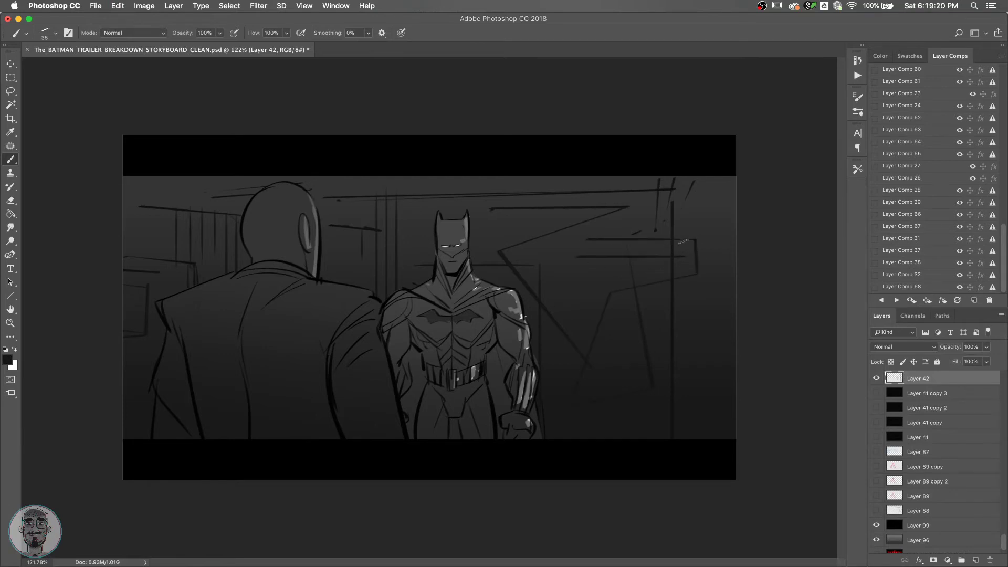
# Undo the angular and diagonal strokes on the wall to the right of Batman.
pyautogui.press('alt+super+z')
pyautogui.press('alt+super+z')
pyautogui.press('alt+super+z')
pyautogui.press('alt+super+z')
pyautogui.press('alt+super+z')
pyautogui.press('alt+super+z')
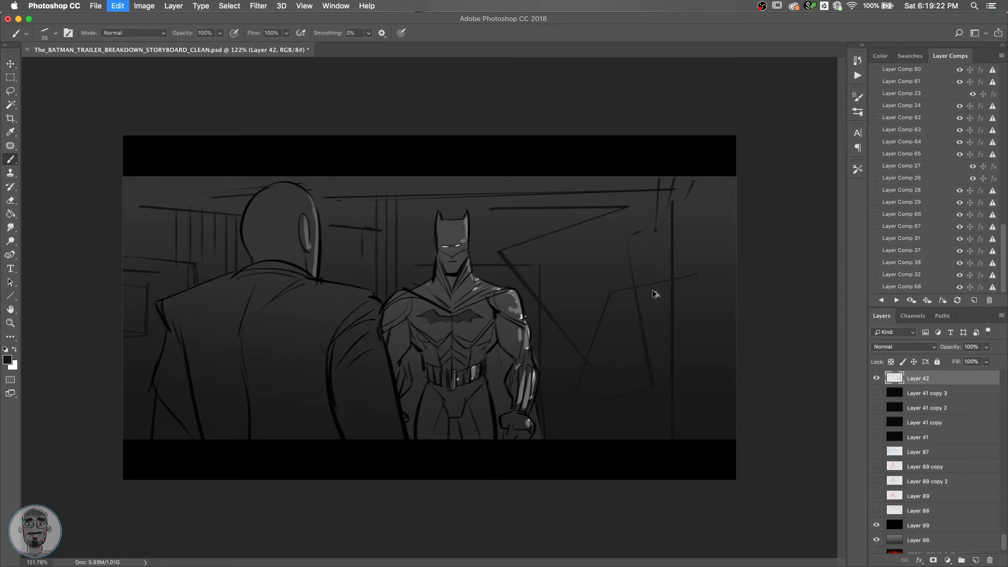
pyautogui.press('alt+super+z')
pyautogui.press('alt+super+z')
pyautogui.press('alt+super+z')
pyautogui.press('alt+super+z')
pyautogui.press('alt+super+z')
pyautogui.press('alt+super+z')
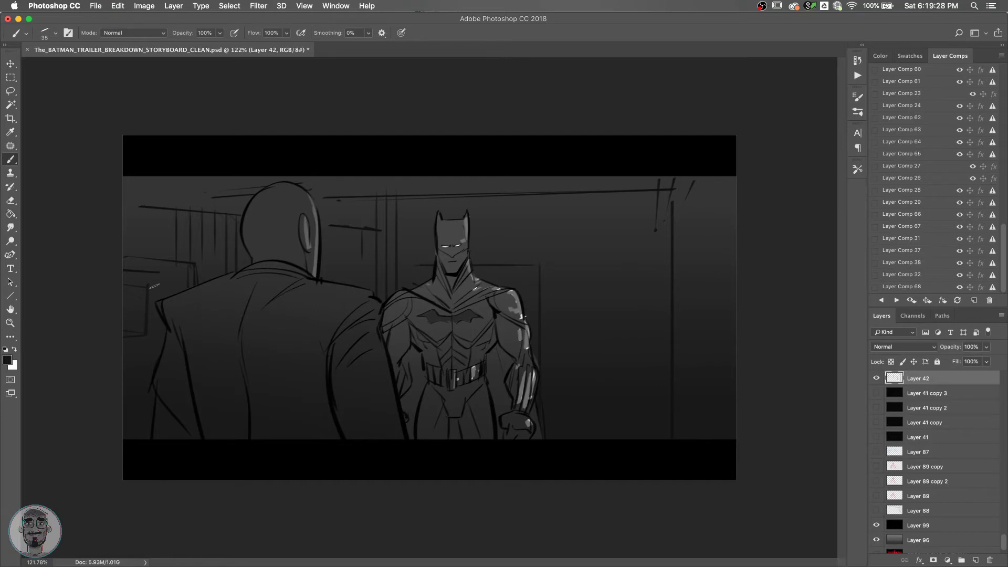
# Sketch vertical slat lines and box edges in the background behind the bald man, at the picture's left edge.
pyautogui.moveTo(155, 288); pyautogui.dragTo(153, 331)
pyautogui.moveTo(163, 232); pyautogui.dragTo(162, 259)
pyautogui.press('alt+super+z')
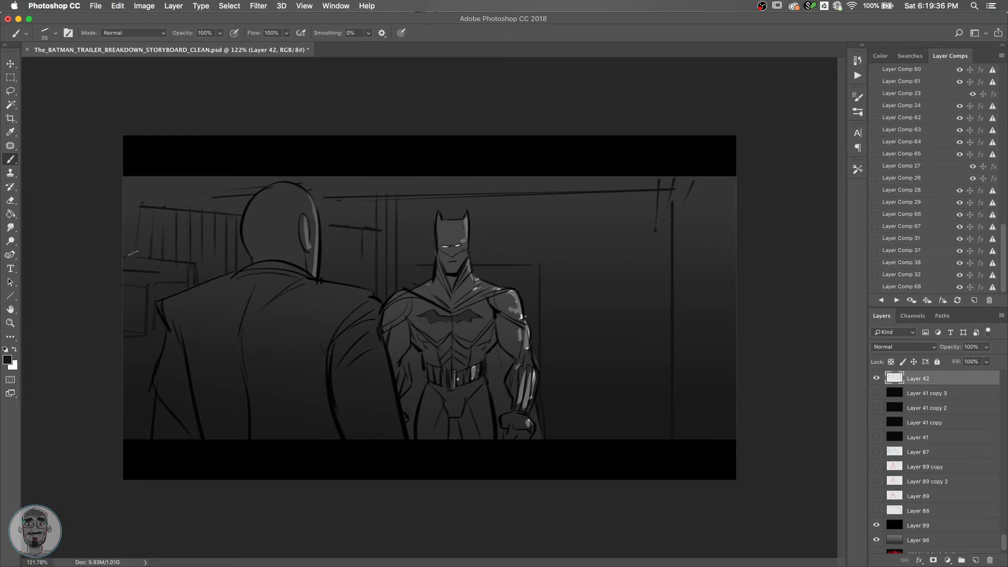
pyautogui.moveTo(131, 202); pyautogui.dragTo(127, 251)
pyautogui.press('alt+super+z')
pyautogui.press('alt+super+z')
pyautogui.press('alt+super+z')
# Draw long perspective lines for the ceiling beams along the upper edge of the panel, with a short vertical support.
pyautogui.keyDown('shift'); pyautogui.click(358, 176); pyautogui.keyUp('shift')
pyautogui.keyDown('shift'); pyautogui.click(146, 193); pyautogui.keyUp('shift')
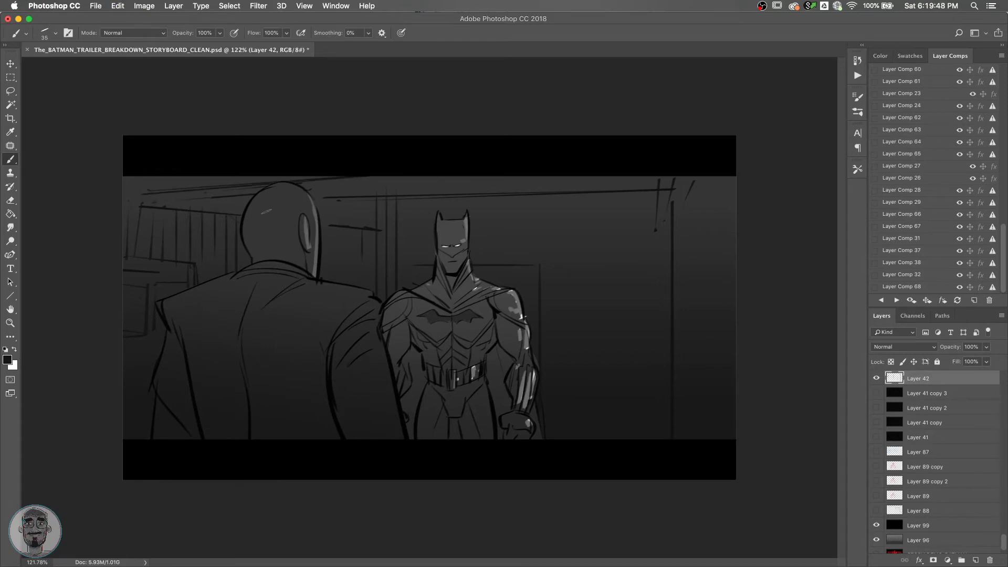
pyautogui.keyDown('shift'); pyautogui.click(182, 166); pyautogui.keyUp('shift')
pyautogui.press('super+z')
pyautogui.moveTo(170, 188); pyautogui.dragTo(169, 164)
pyautogui.moveTo(670, 177); pyautogui.dragTo(356, 190)
pyautogui.moveTo(612, 180); pyautogui.dragTo(314, 191)
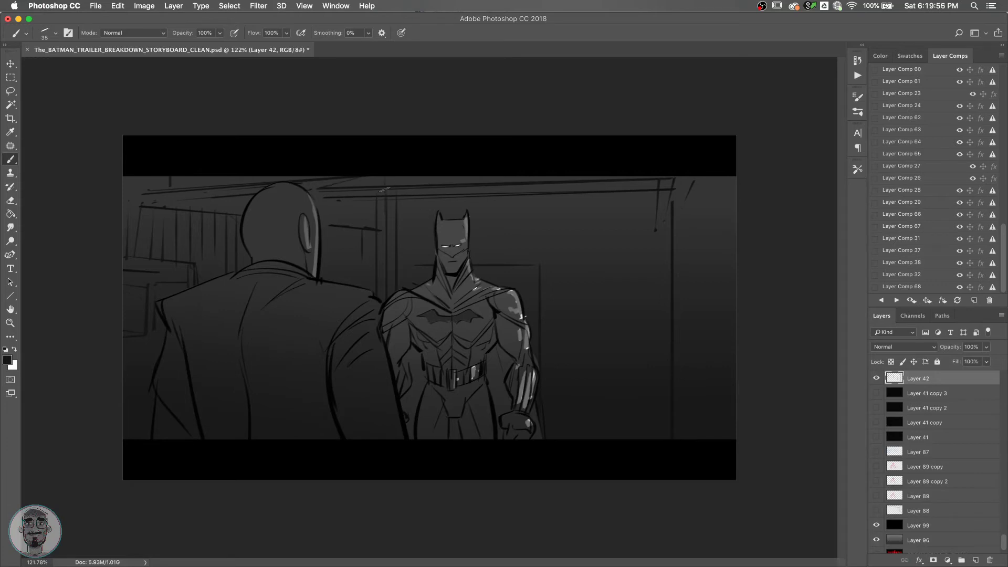
# Redraw the vertical post lines between the bald man and Batman, erasing the old line beside them.
pyautogui.moveTo(383, 172); pyautogui.dragTo(383, 215)
pyautogui.press('e')
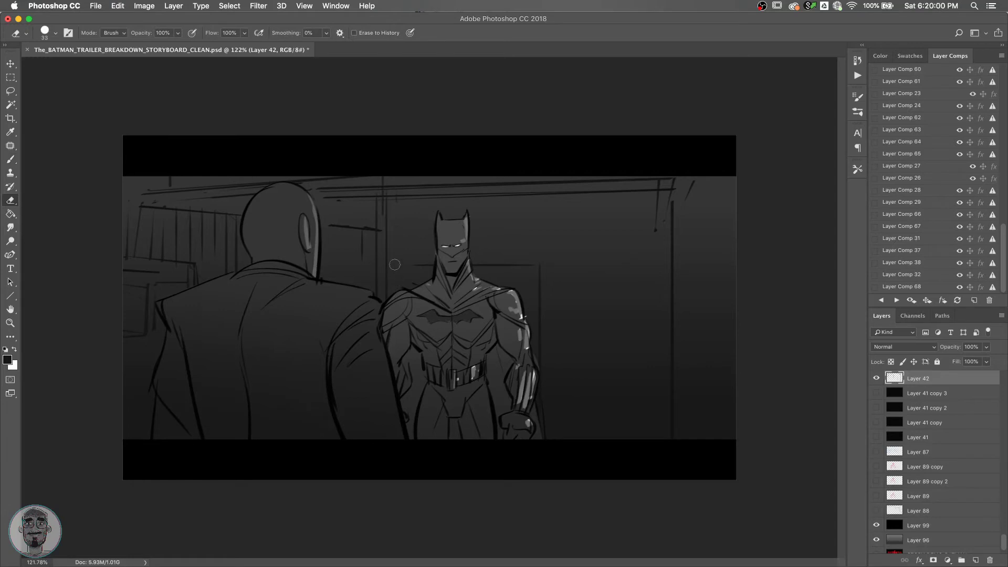
pyautogui.press('b')
pyautogui.moveTo(394, 313); pyautogui.dragTo(393, 190)
pyautogui.press('super+z')
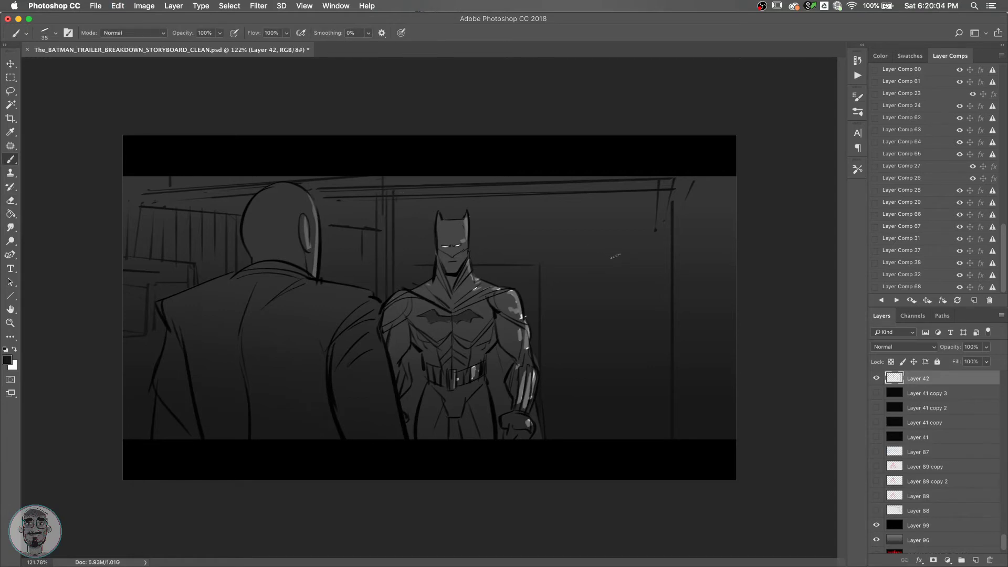
# Draw the door frame's edge, a heavy vertical wall line and horizontal lines behind Batman, and save the file.
pyautogui.press('super+space')
pyautogui.moveTo(617, 308); pyautogui.dragTo(654, 311)
pyautogui.press('super+space')
pyautogui.moveTo(598, 327); pyautogui.dragTo(542, 315)
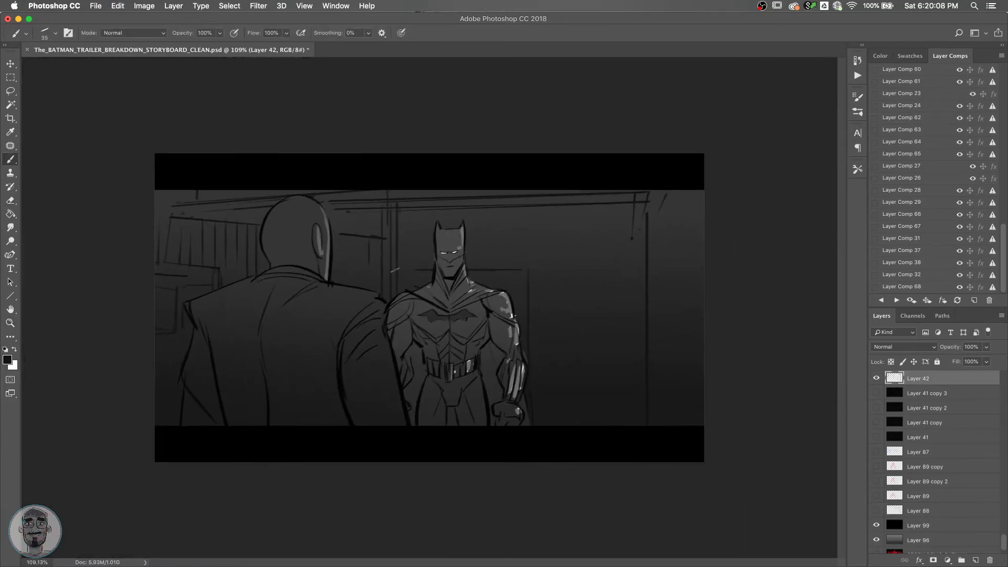
pyautogui.moveTo(527, 267); pyautogui.dragTo(477, 268)
pyautogui.moveTo(563, 327); pyautogui.dragTo(560, 207)
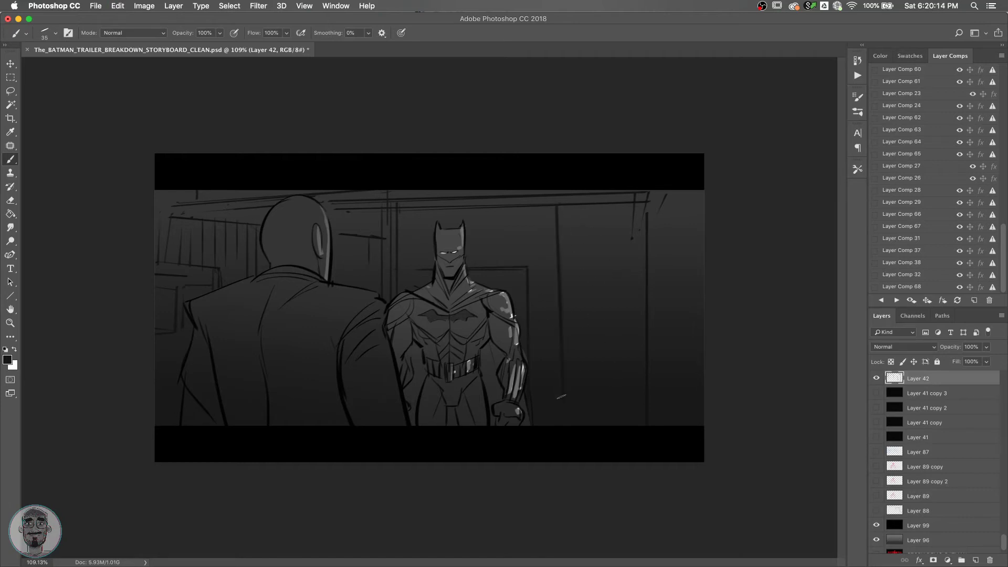
pyautogui.press('super+z')
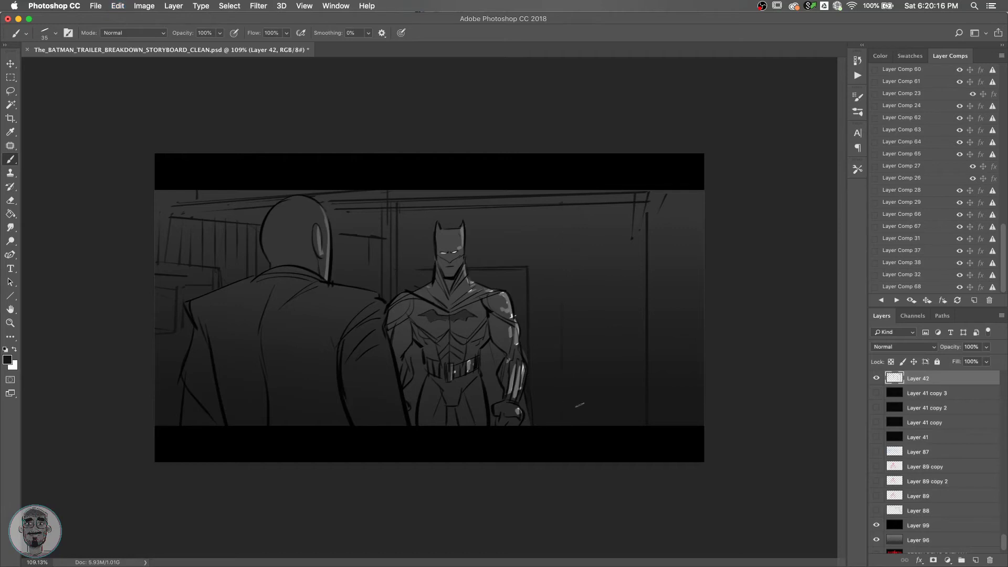
pyautogui.press('super+z')
pyautogui.press('super+z')
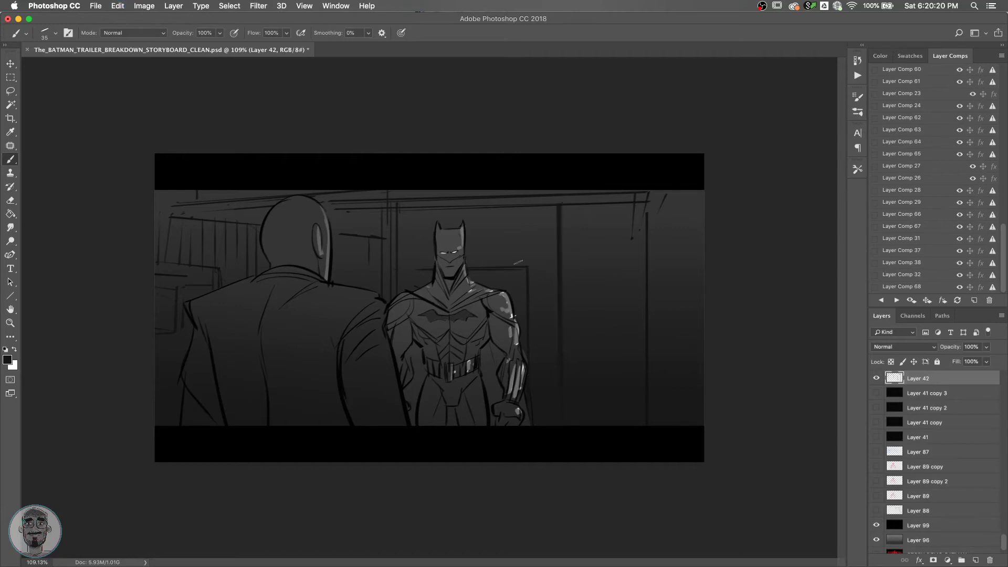
pyautogui.moveTo(471, 243); pyautogui.dragTo(548, 239)
pyautogui.press('super+s')
# Compare the panel with and without Layer 42's background lines, and check the film still in QuickTime Player.
pyautogui.click(876, 378)
pyautogui.click(876, 378)
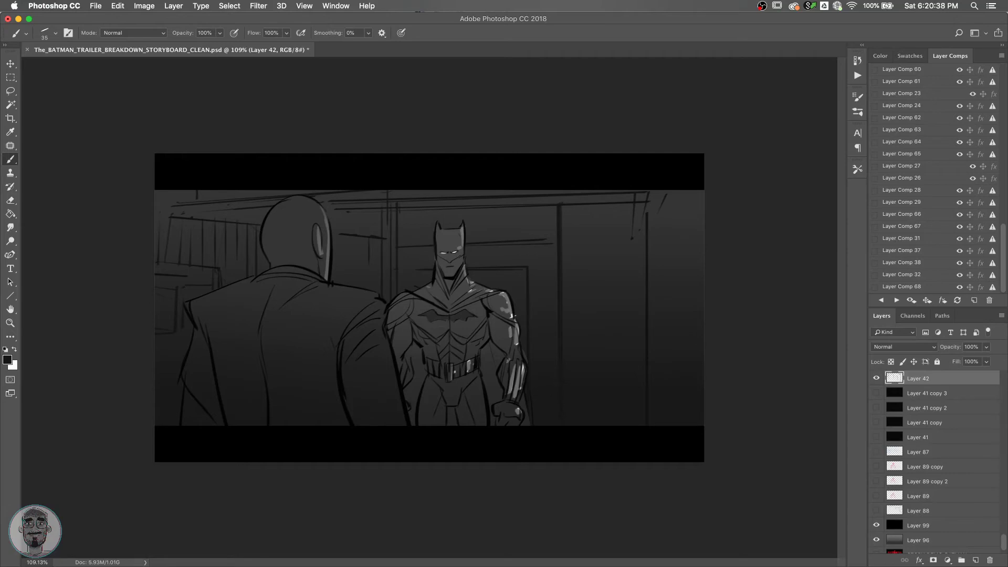
pyautogui.press('super+h')
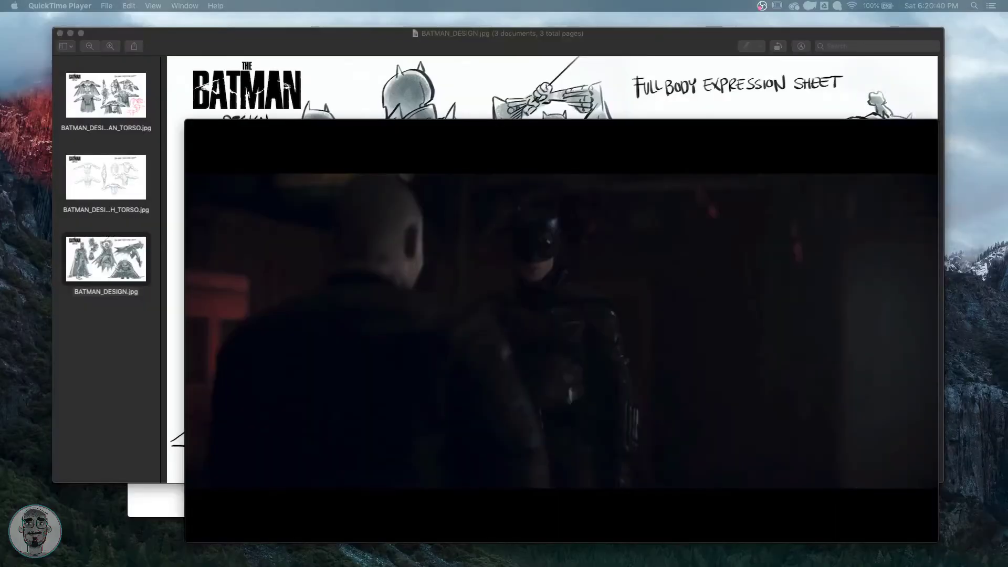
pyautogui.moveTo(241, 403)
pyautogui.press('super+Tab')
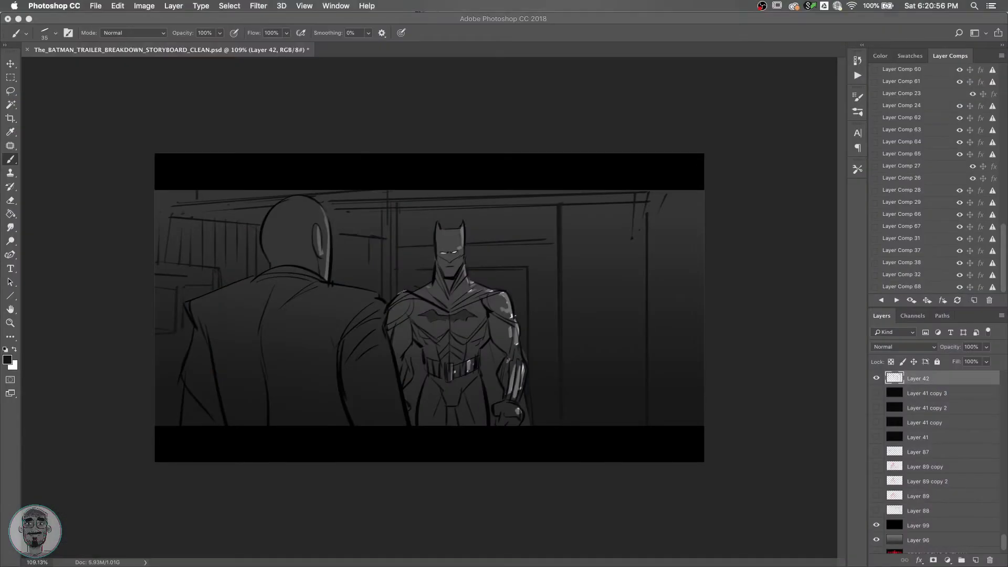
pyautogui.click(876, 377)
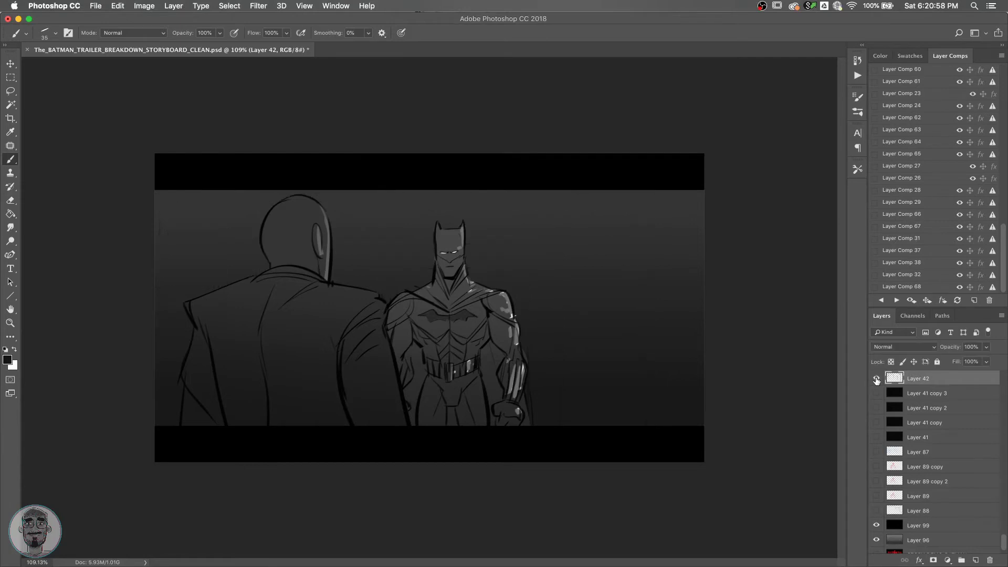
pyautogui.click(876, 378)
# Add a new empty layer directly above Layer 99.
pyautogui.click(933, 393)
pyautogui.click(942, 542)
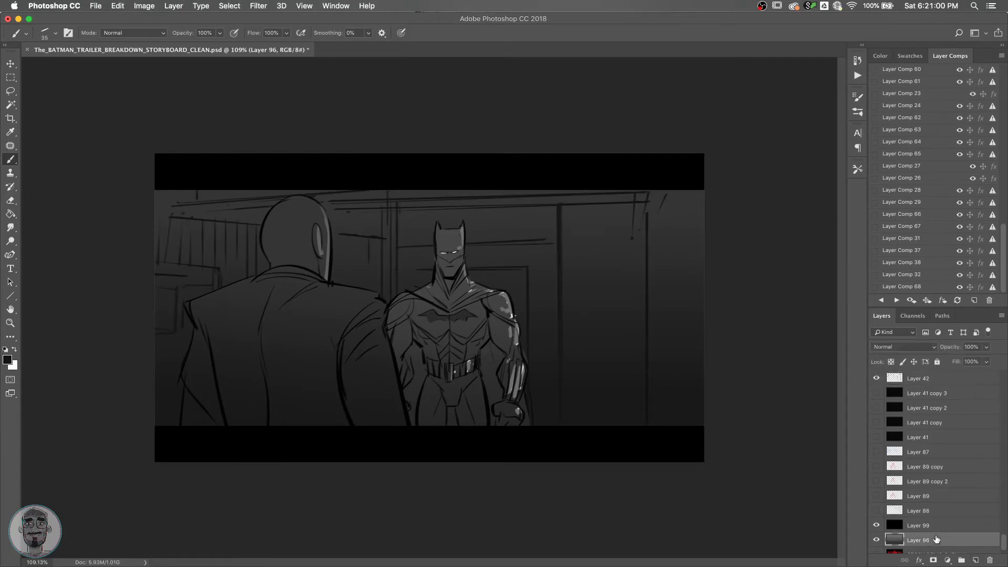
pyautogui.click(975, 560)
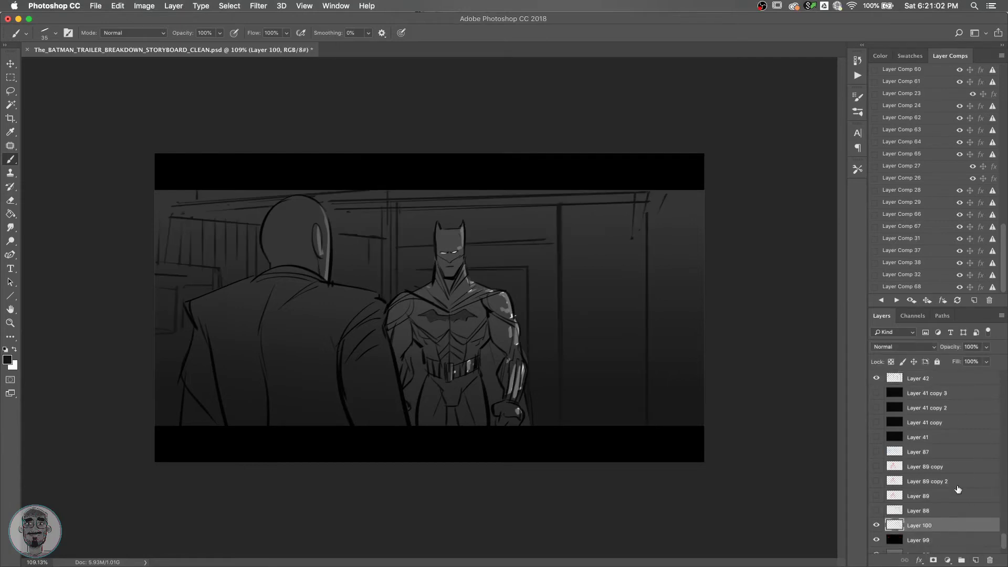
# Select the background area behind the bald man's back, from the picture's left edge, with the Polygonal Lasso.
pyautogui.press('l')
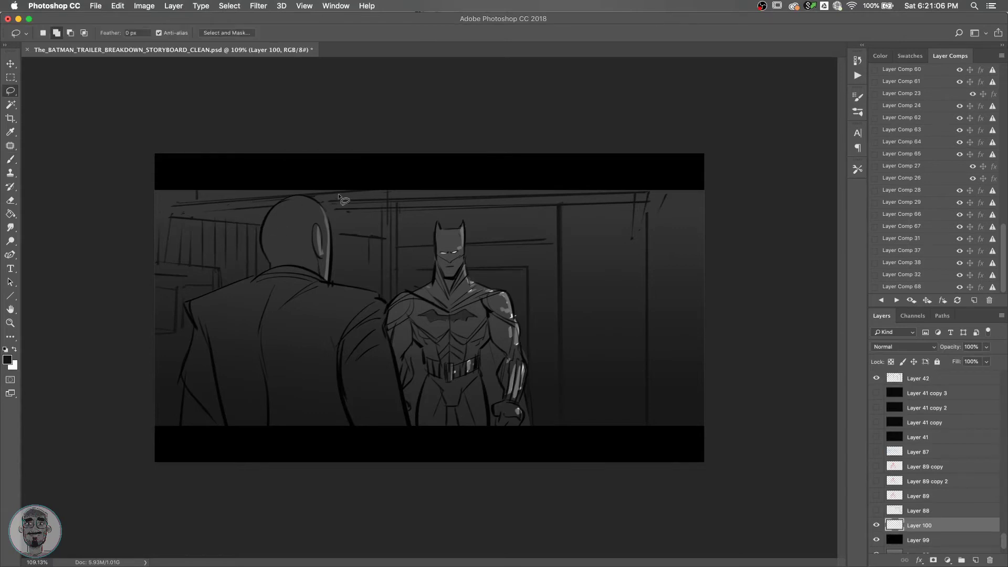
pyautogui.hotkey('shift', 'l')
pyautogui.click(145, 212)
pyautogui.click(277, 435)
pyautogui.click(136, 435)
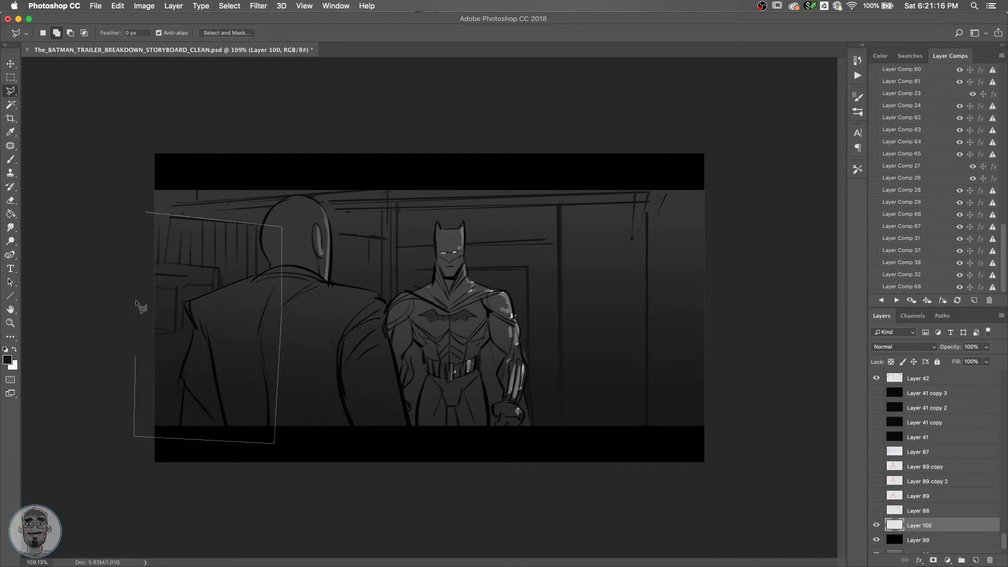
pyautogui.click(146, 213)
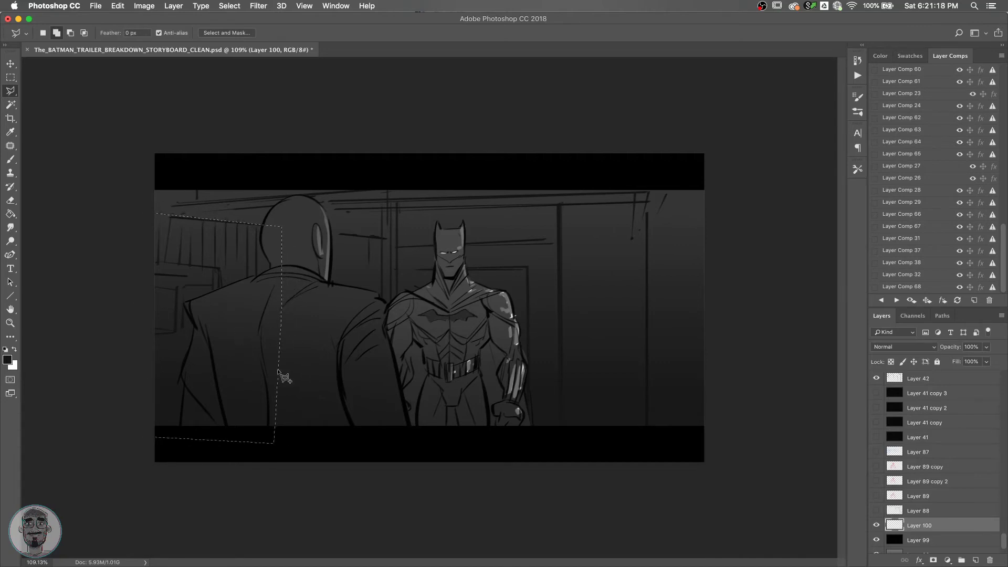
# Extend the polygonal selection across the bald man's head and shoulder up to the vertical post.
pyautogui.click(281, 228)
pyautogui.click(381, 237)
pyautogui.click(379, 325)
pyautogui.click(280, 334)
pyautogui.click(262, 300)
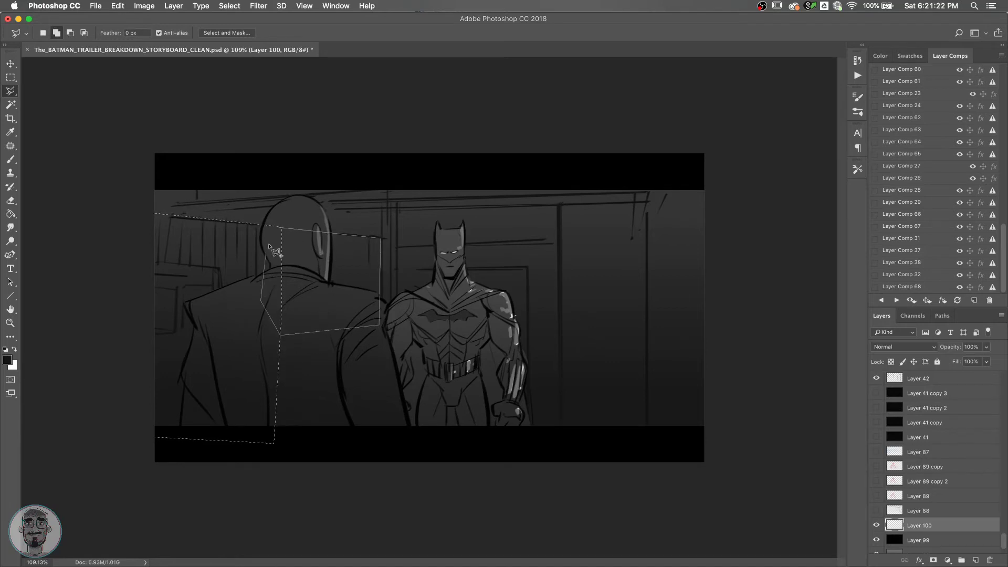
pyautogui.click(280, 229)
# Switch to the Gradient tool and pick a red swatch as the foreground colour.
pyautogui.press('g')
pyautogui.hotkey('shift', 'g')
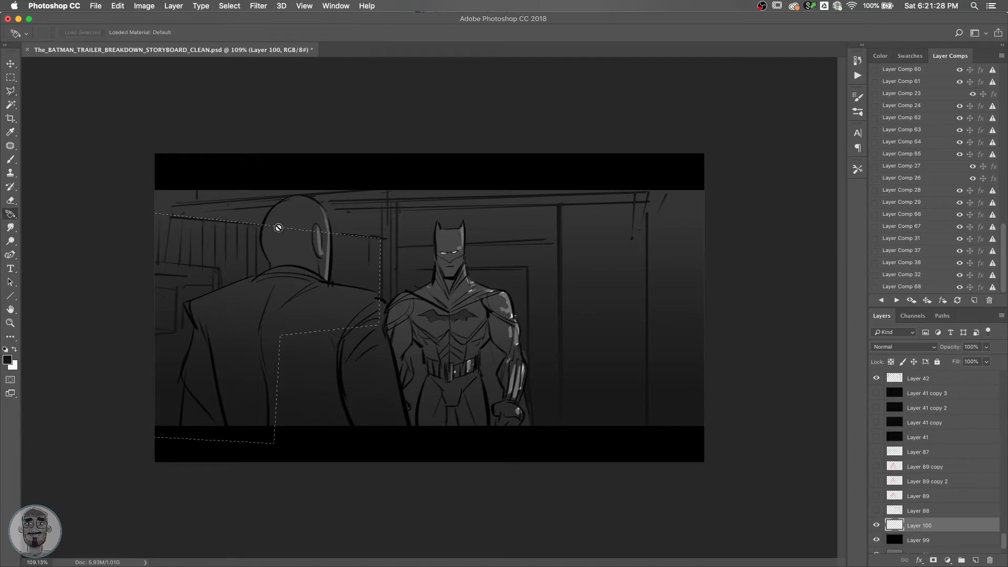
pyautogui.hotkey('shift', 'g')
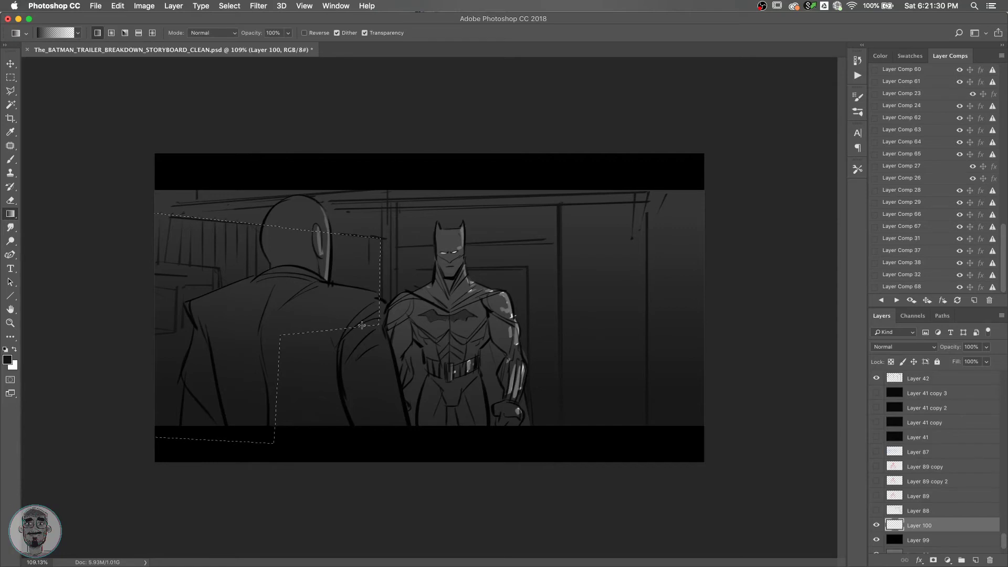
pyautogui.press('super+z')
pyautogui.click(910, 56)
pyautogui.click(948, 87)
pyautogui.click(949, 56)
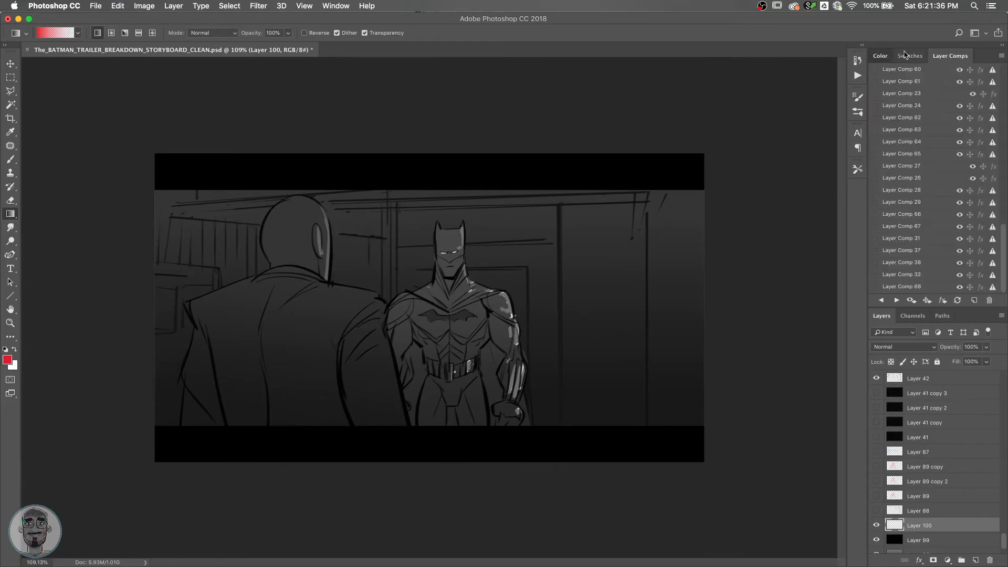
# Try a gradient across the selection in a muted red with hue 358, saturation 60% and brightness 55%.
pyautogui.click(880, 56)
pyautogui.moveTo(958, 92); pyautogui.dragTo(940, 88)
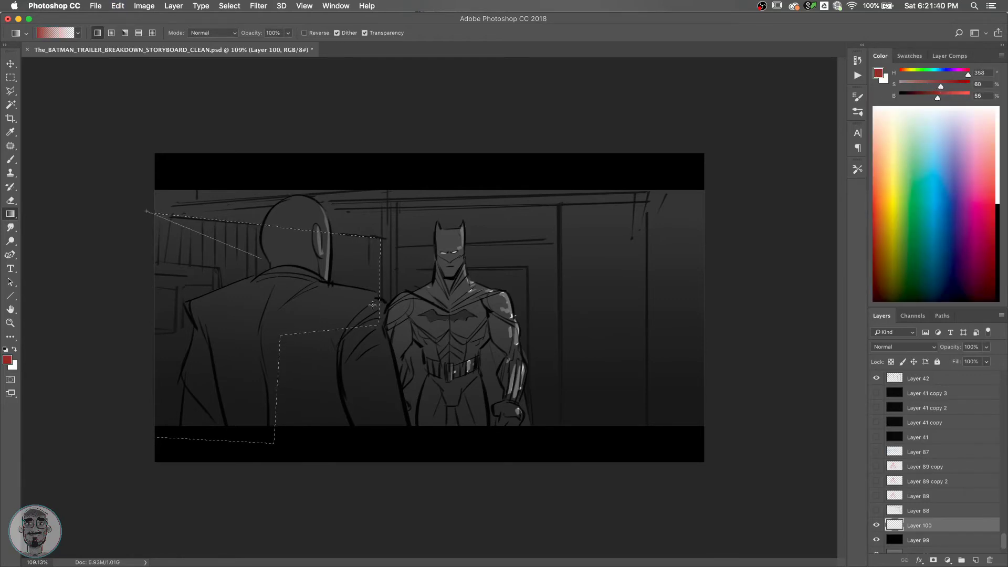
pyautogui.moveTo(372, 305); pyautogui.dragTo(374, 309)
pyautogui.press('cmd+z')
# Fill the selected background with a darker red gradient (hue 358, saturation 44%, brightness 34%) and deselect it.
pyautogui.moveTo(938, 98)
pyautogui.mouseDown()
pyautogui.moveTo(923, 98)
pyautogui.moveTo(930, 86)
pyautogui.mouseUp()
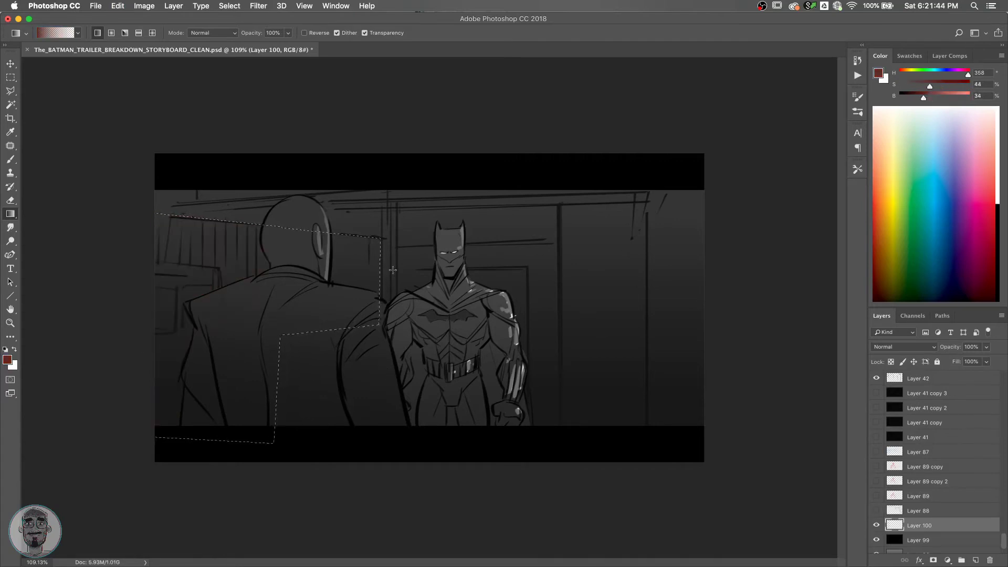
pyautogui.moveTo(145, 360); pyautogui.dragTo(388, 272)
pyautogui.press('super+z')
pyautogui.moveTo(140, 352); pyautogui.dragTo(317, 289)
pyautogui.press('super+z')
pyautogui.press('super+z')
pyautogui.press('super+z')
pyautogui.press('super+z')
pyautogui.press('super+d')
# Save the file and lower the opacity of the red gradient layer, Layer 100, to 82%.
pyautogui.press('z')
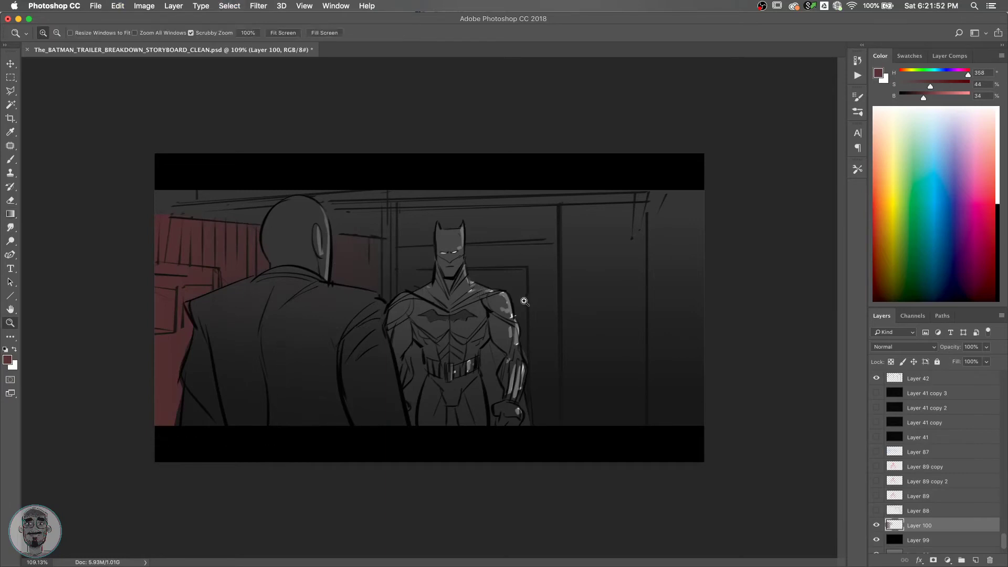
pyautogui.moveTo(522, 297); pyautogui.dragTo(513, 293)
pyautogui.press('g')
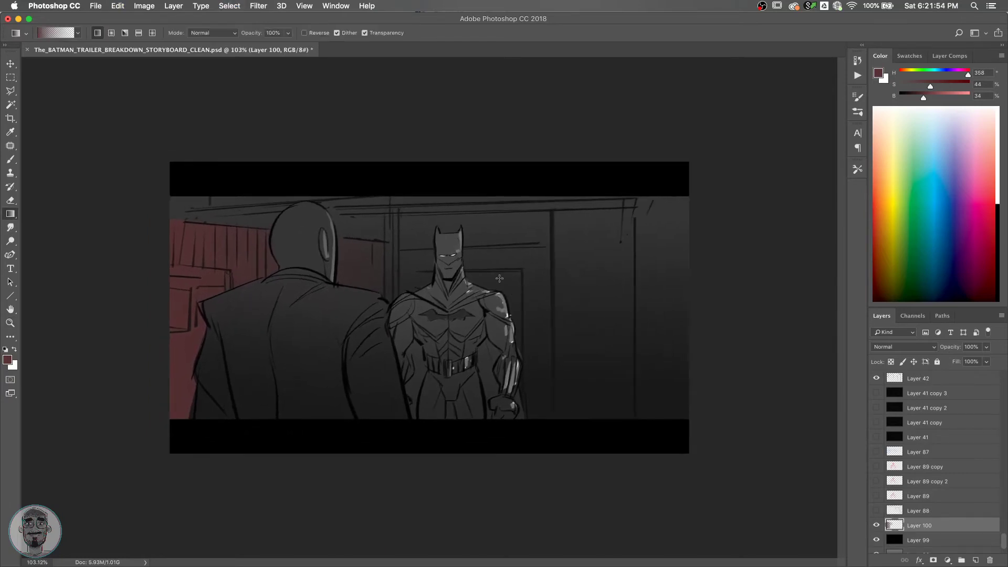
pyautogui.press('super+s')
pyautogui.moveTo(968, 526); pyautogui.dragTo(940, 519)
pyautogui.moveTo(951, 347); pyautogui.dragTo(943, 348)
# Merge Layer 100 with Layers 99 and 96 into one background layer.
pyautogui.scroll(-3, 1004, 538)
pyautogui.keyDown('shift'); pyautogui.click(943, 513); pyautogui.keyUp('shift')
pyautogui.press('super+e')
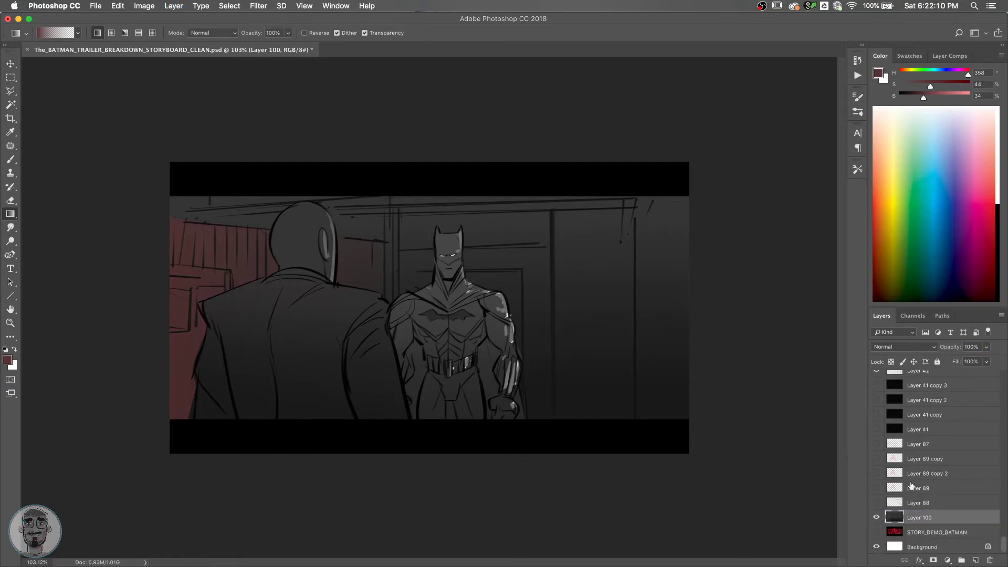
# Apply Layer Comp 4 to test the merged background, and undo back to the separate background layers.
pyautogui.click(876, 516)
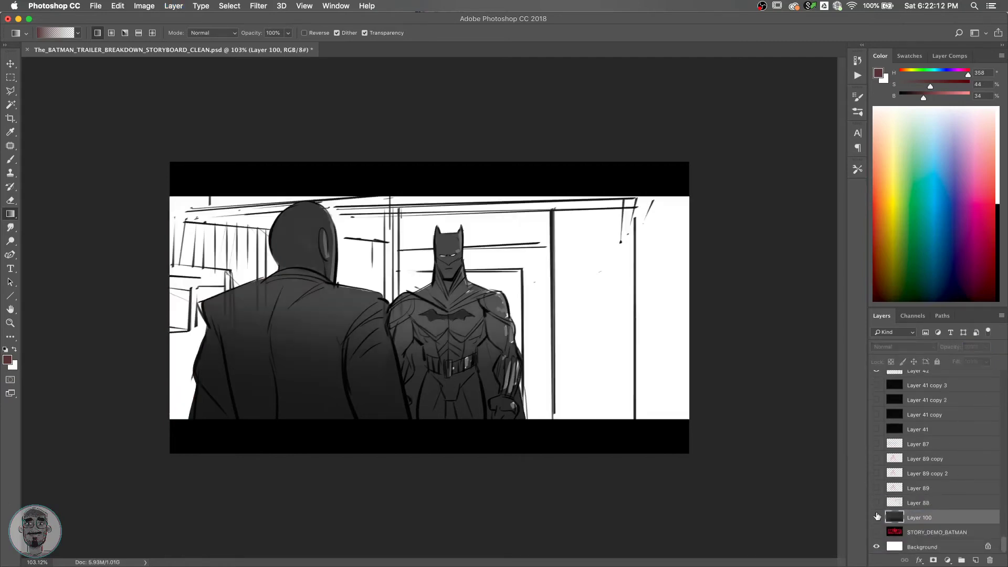
pyautogui.click(876, 517)
pyautogui.click(950, 55)
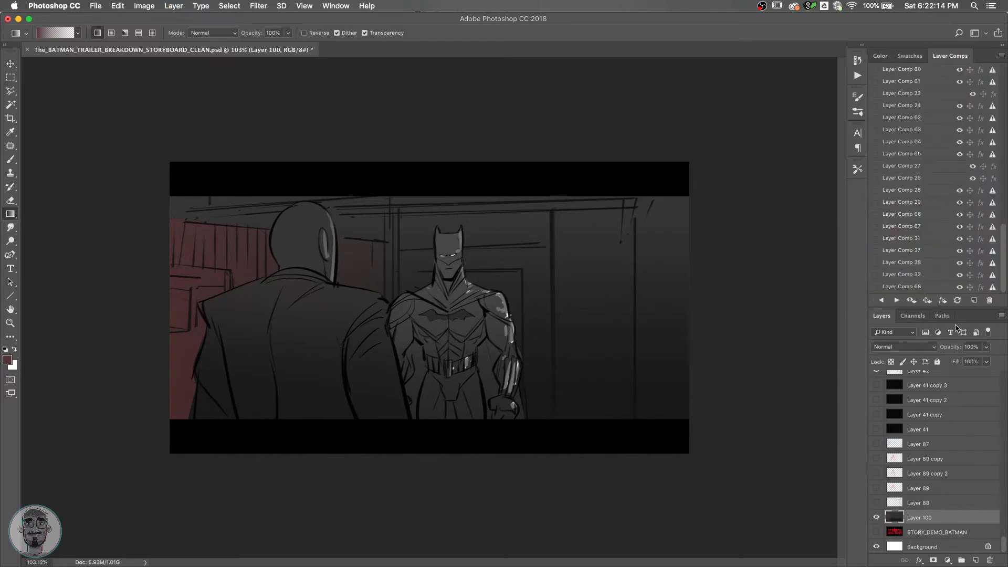
pyautogui.moveTo(1002, 231); pyautogui.dragTo(1006, 73)
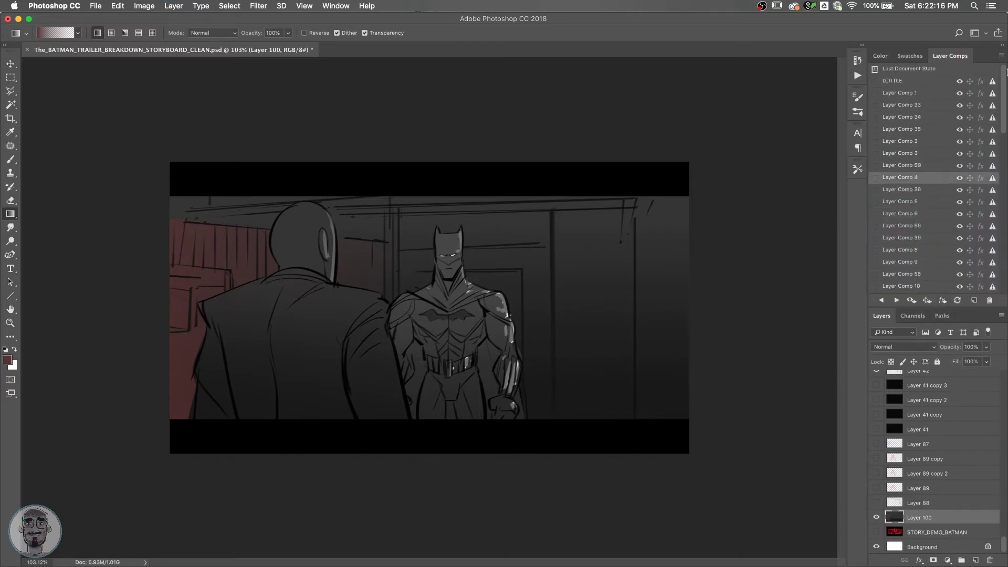
pyautogui.click(881, 301)
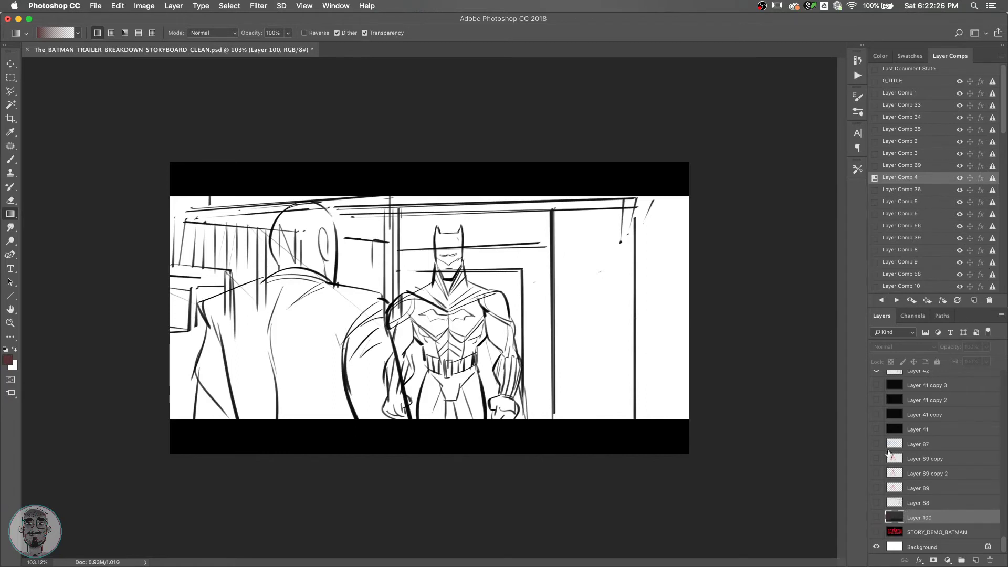
pyautogui.press('super+z')
pyautogui.press('super+z')
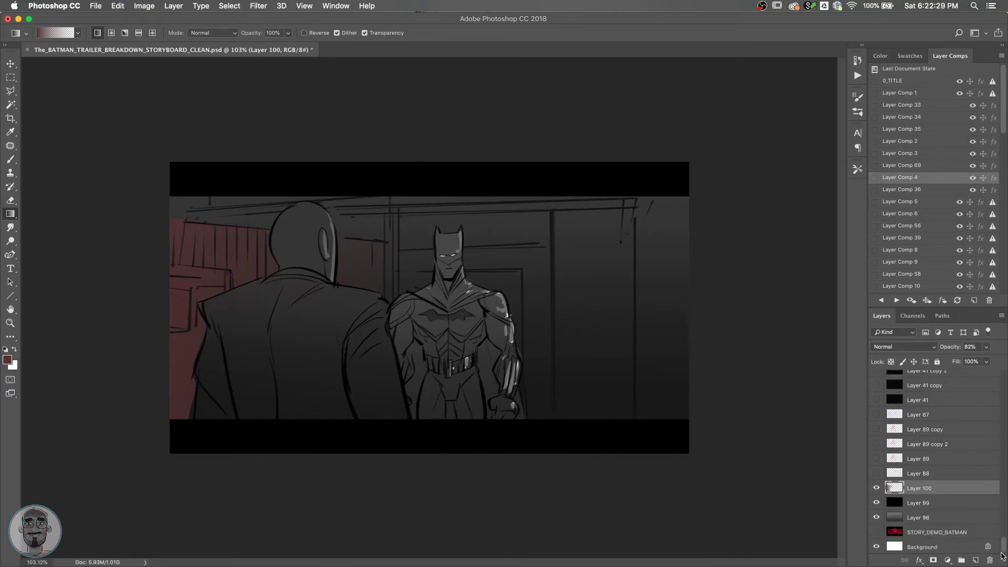
# Merge Layers 96, 99 and 100 into a single background layer.
pyautogui.click(929, 515)
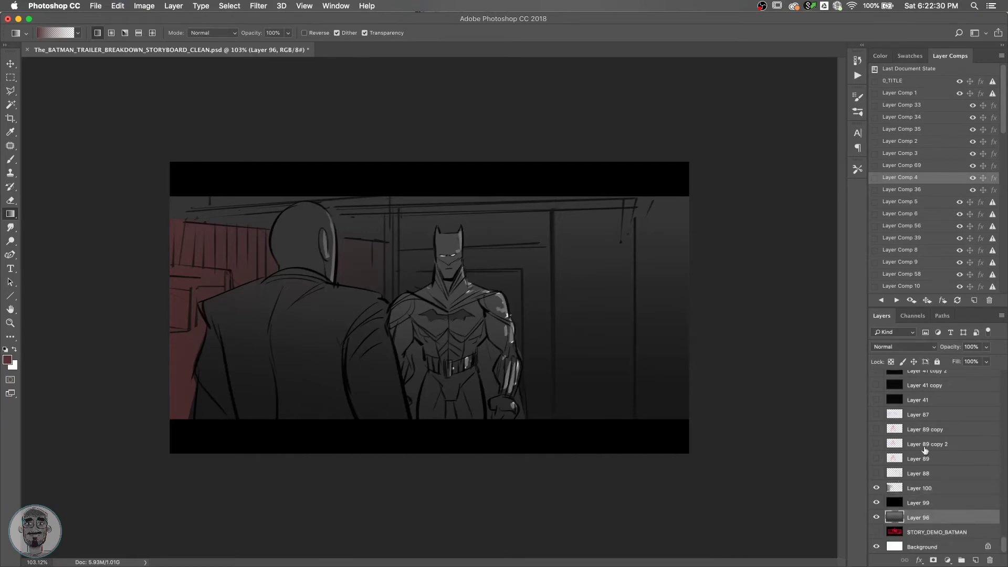
pyautogui.keyDown('shift'); pyautogui.click(931, 486); pyautogui.keyUp('shift')
pyautogui.press('super+e')
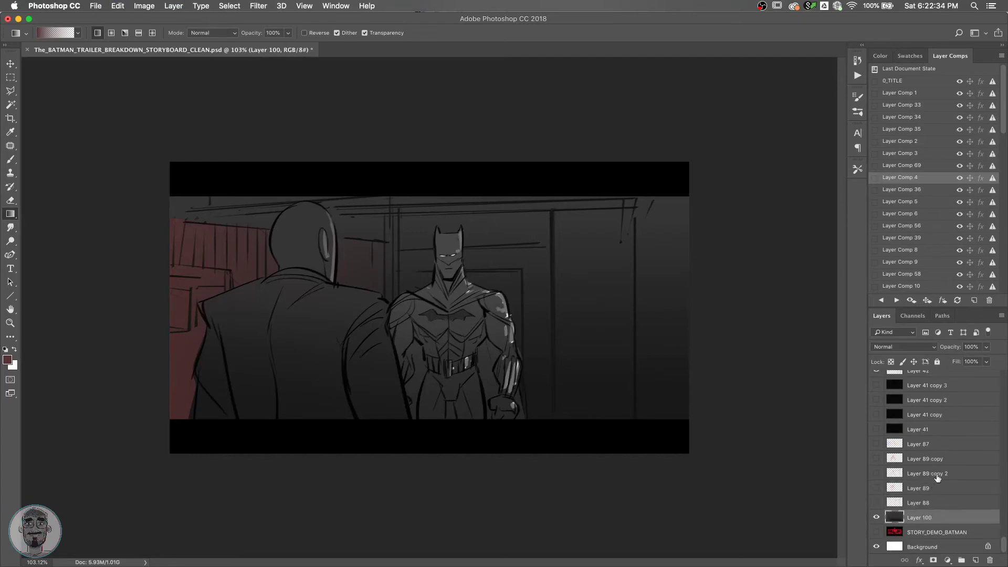
# Apply Layer Comp 33, make the merged Layer 100 visible in it, and update the comp.
pyautogui.click(881, 301)
pyautogui.click(882, 301)
pyautogui.click(882, 301)
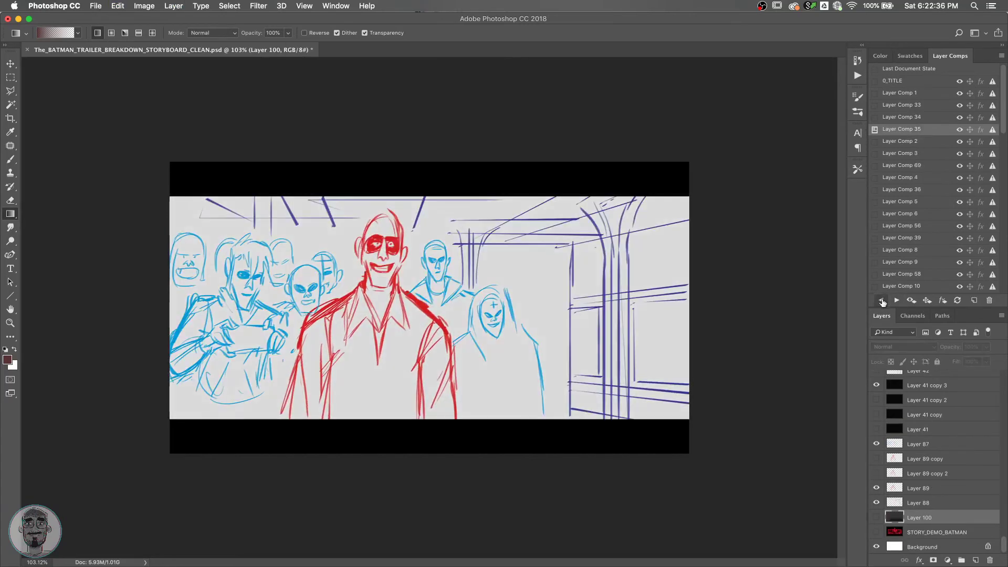
pyautogui.click(882, 301)
pyautogui.click(882, 300)
pyautogui.click(882, 300)
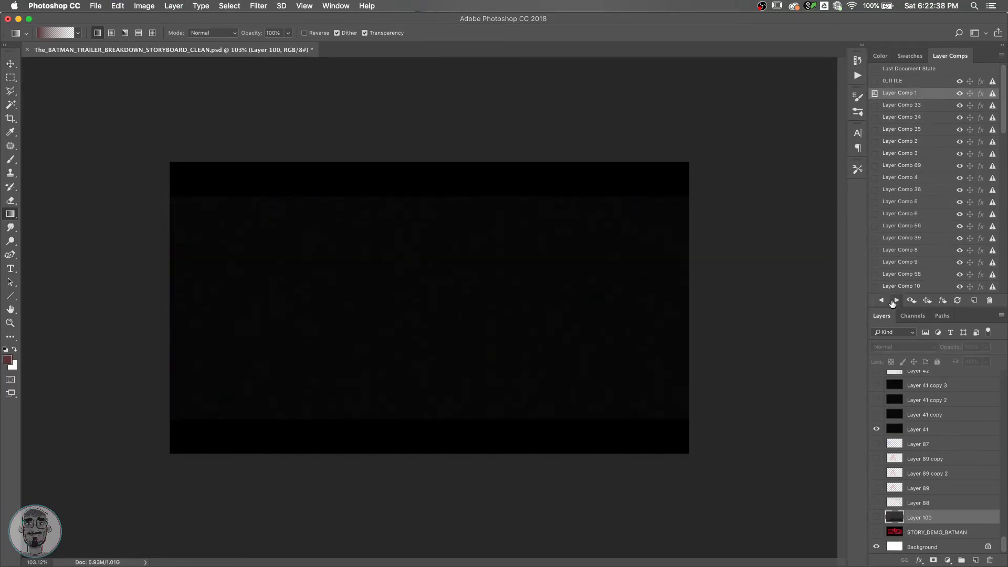
pyautogui.click(895, 301)
pyautogui.click(876, 516)
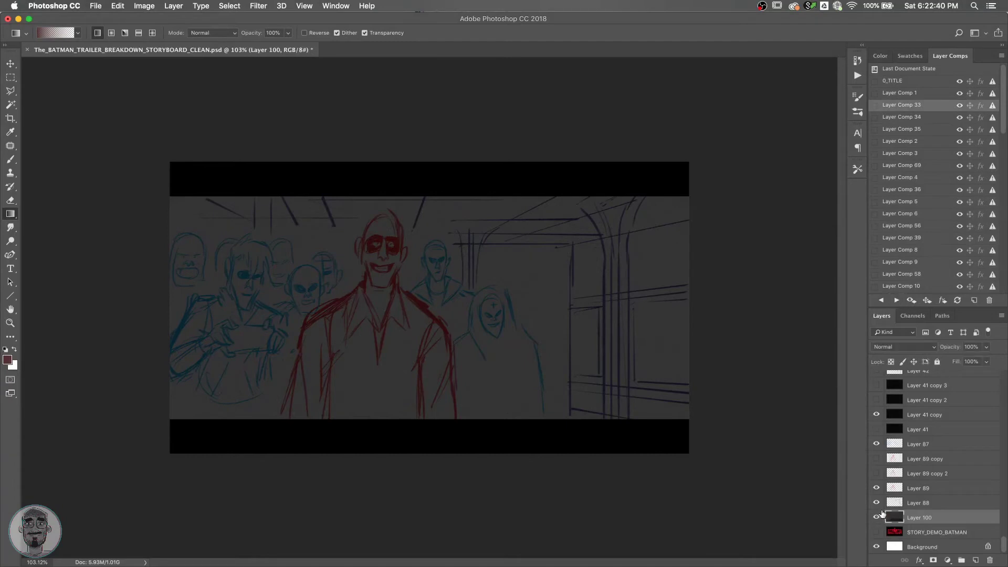
pyautogui.click(958, 300)
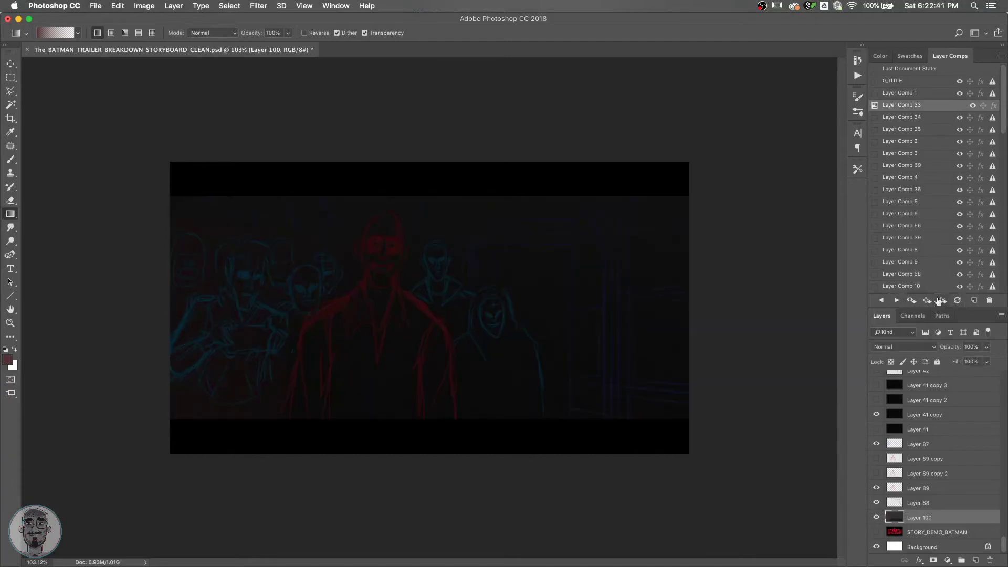
# Make Layer 100 visible in Layer Comps 34 and 35, updating each comp with the change.
pyautogui.click(882, 300)
pyautogui.click(895, 300)
pyautogui.click(896, 300)
pyautogui.click(876, 517)
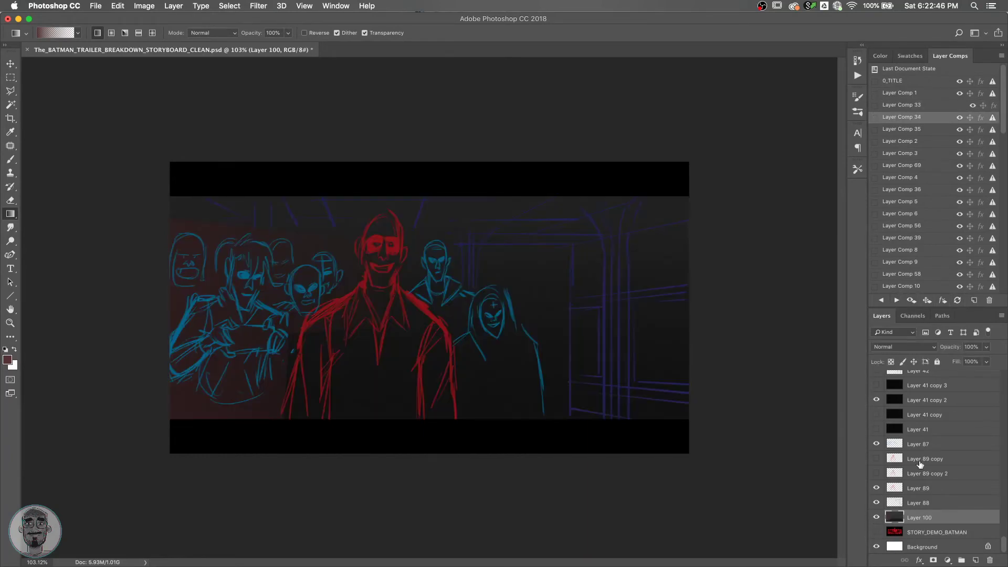
pyautogui.click(957, 300)
pyautogui.click(896, 301)
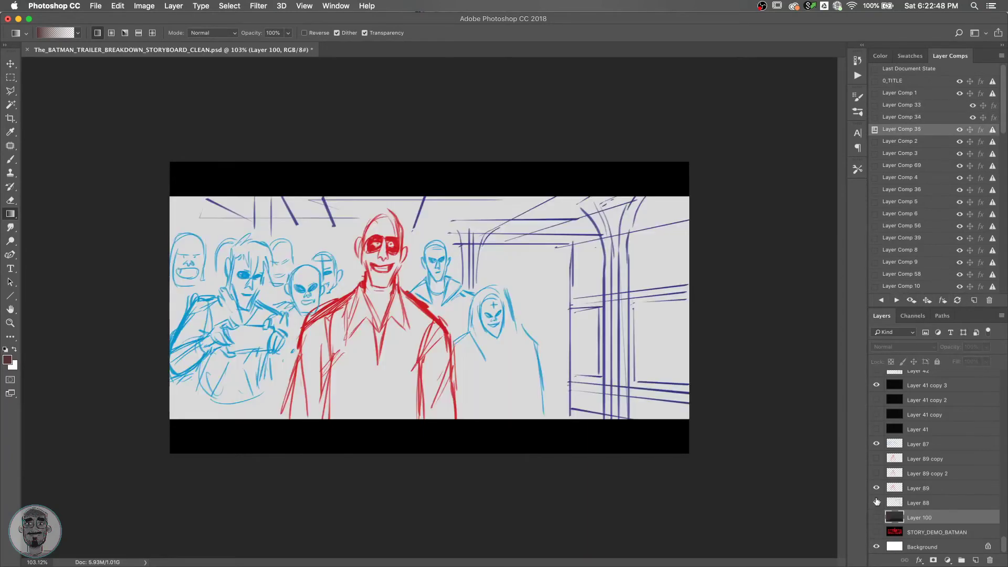
pyautogui.click(876, 517)
pyautogui.click(958, 300)
# Make Layer 100 visible in Layer Comps 2 and 3 and update both comps.
pyautogui.click(896, 300)
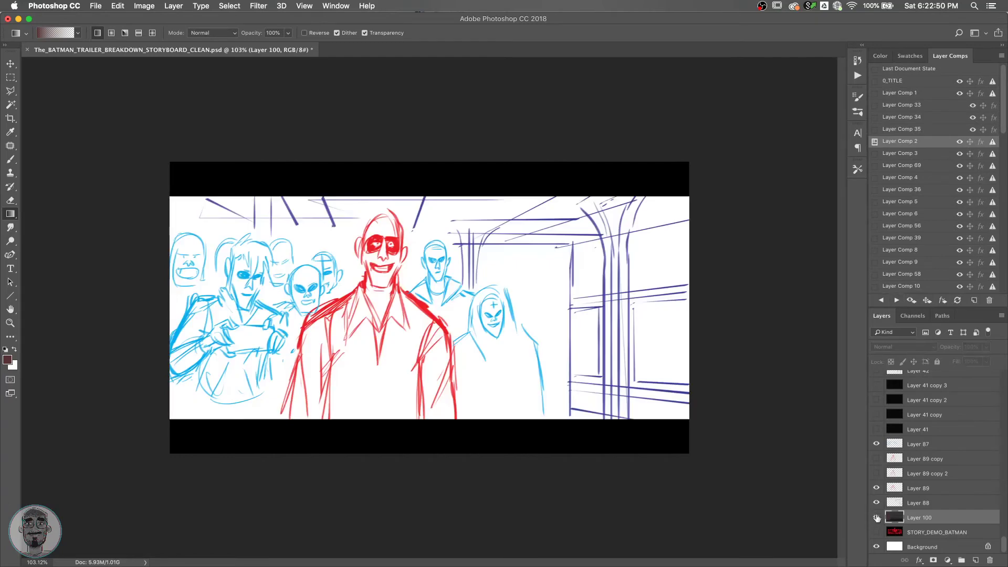
pyautogui.click(875, 517)
pyautogui.click(957, 300)
pyautogui.click(896, 300)
pyautogui.click(876, 517)
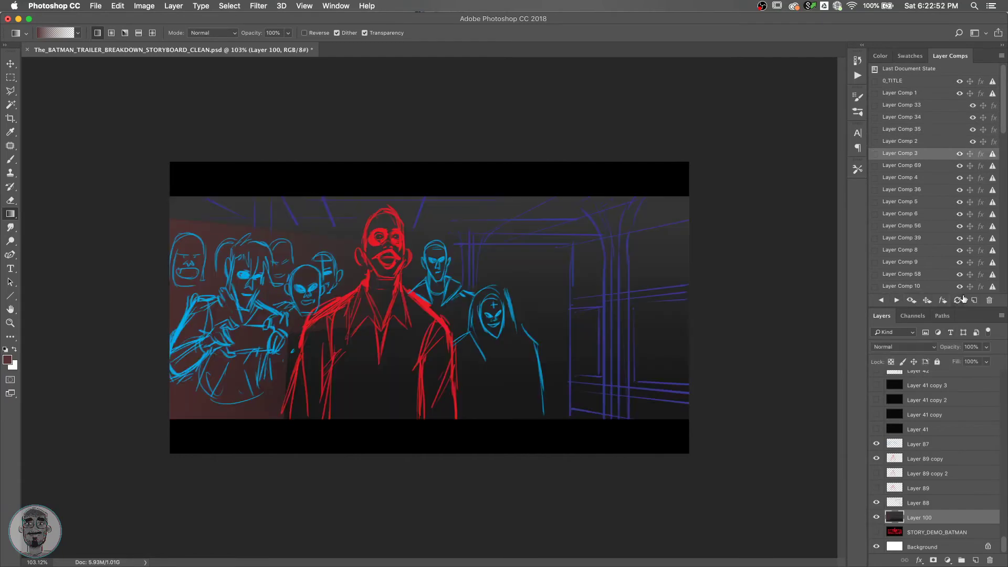
pyautogui.click(958, 300)
# Make Layer 100 visible in Layer Comps 69 and 4 and update both comps.
pyautogui.click(895, 301)
pyautogui.click(876, 516)
pyautogui.click(958, 300)
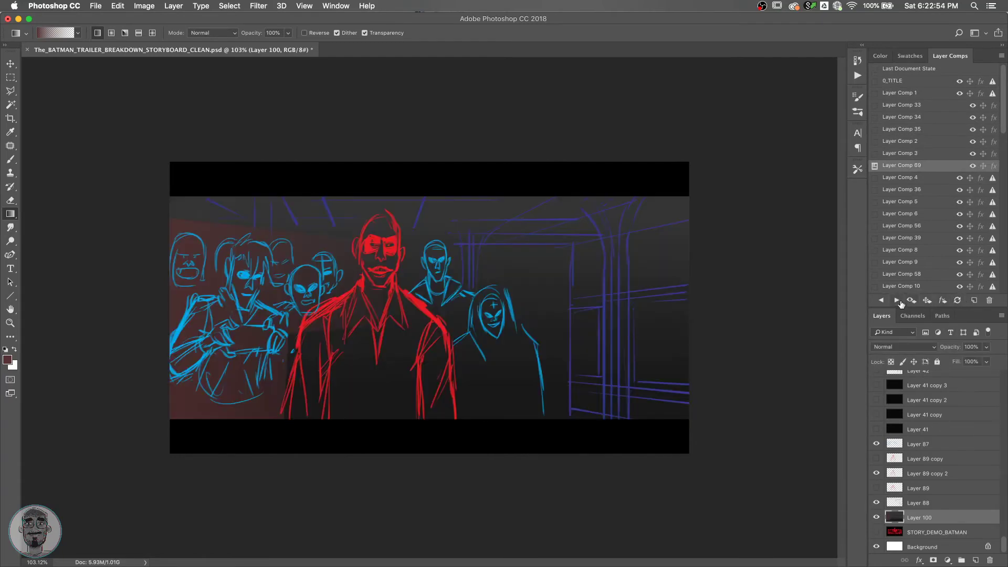
pyautogui.click(895, 300)
pyautogui.click(876, 517)
pyautogui.click(958, 300)
# Make Layer 100 visible in Layer Comp 36 and update the comp.
pyautogui.click(895, 300)
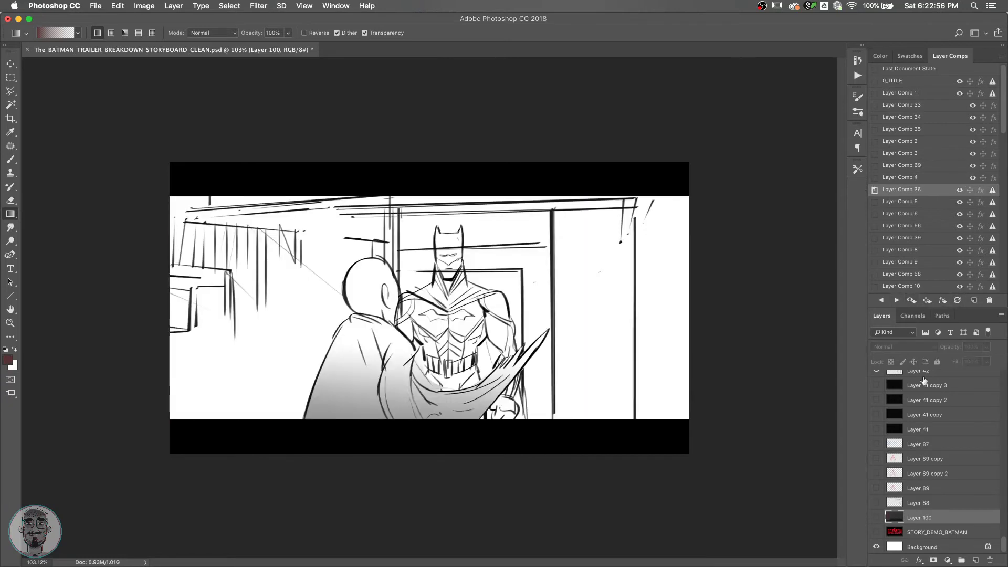
pyautogui.click(876, 517)
pyautogui.click(958, 300)
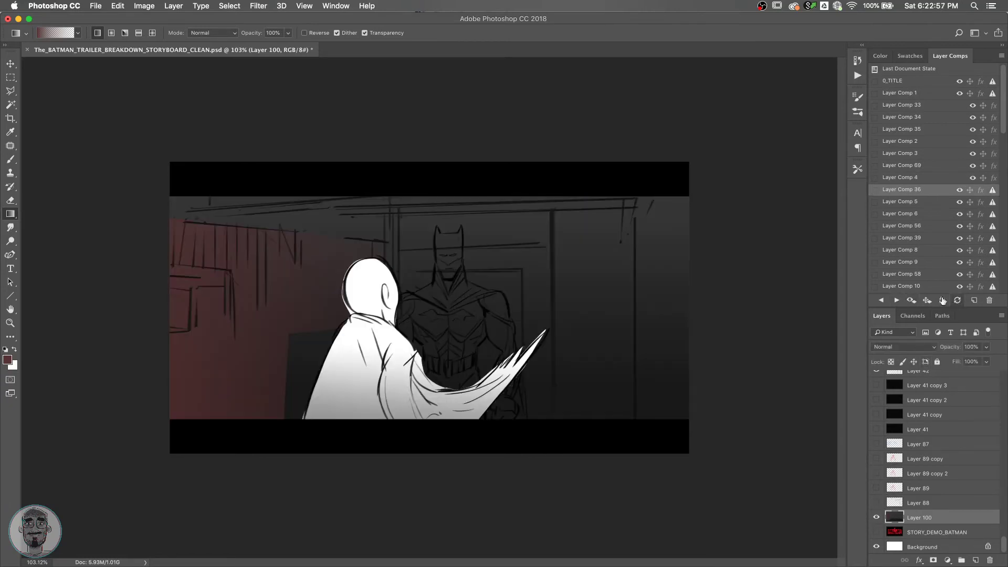
# Turn the foreground figure's fill and highlight layers back on in Layer Comp 4 and update the comp.
pyautogui.click(881, 300)
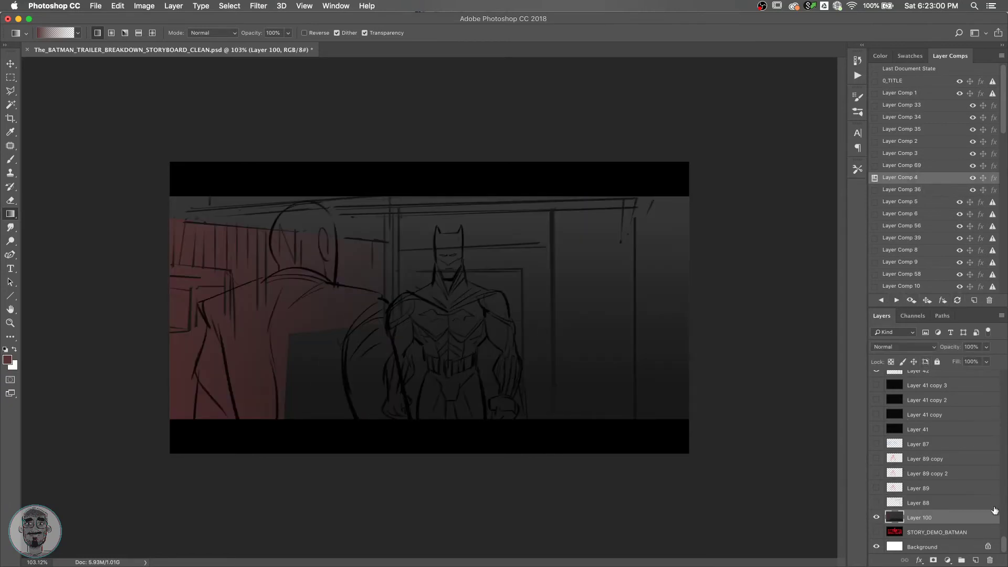
pyautogui.moveTo(1003, 542); pyautogui.dragTo(1003, 496)
pyautogui.click(876, 480)
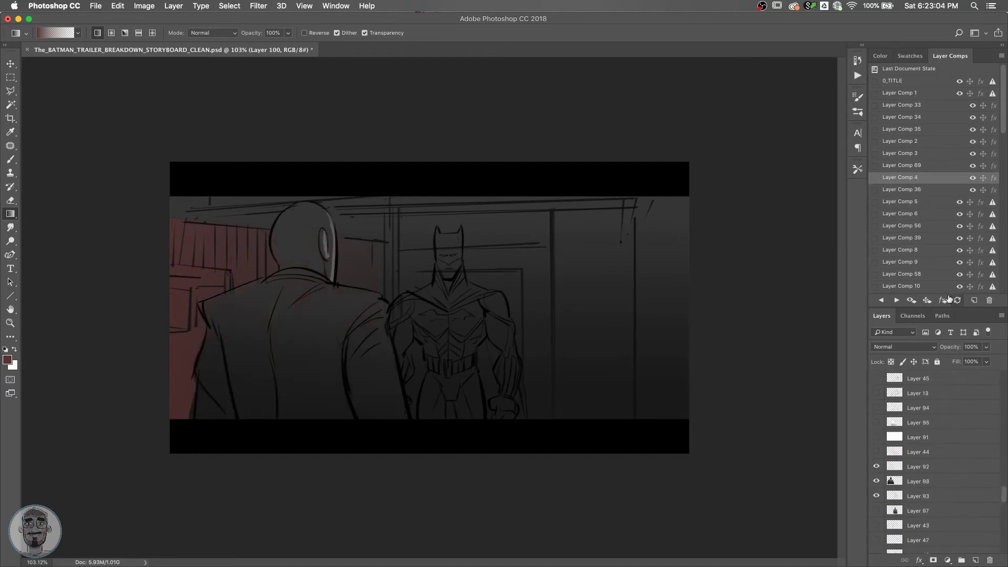
# Apply Layer Comp 69 and duplicate Layer 100, leaving only the copy of the background visible.
pyautogui.click(895, 300)
pyautogui.click(896, 301)
pyautogui.click(880, 300)
pyautogui.moveTo(1003, 496); pyautogui.dragTo(1003, 545)
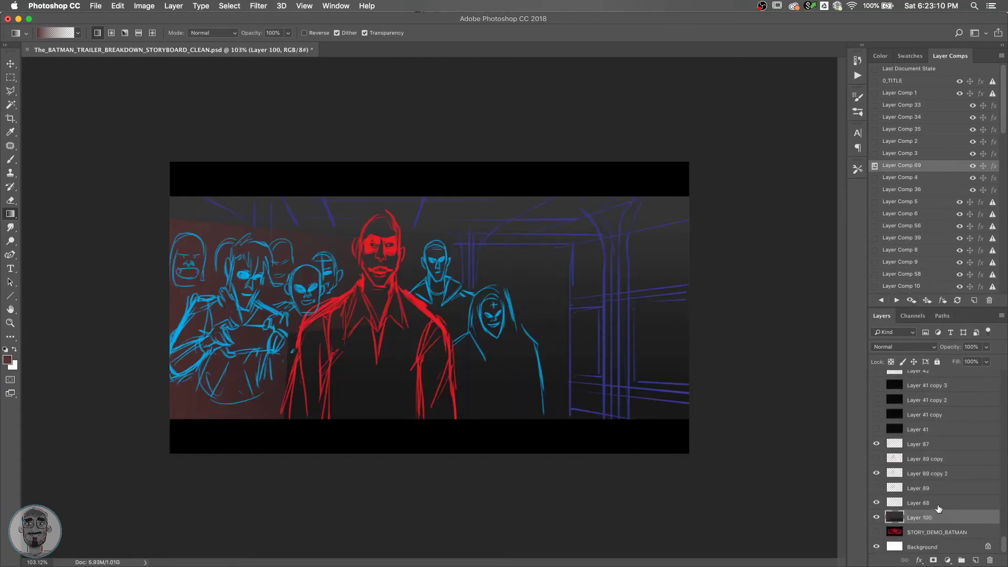
pyautogui.press('super+j')
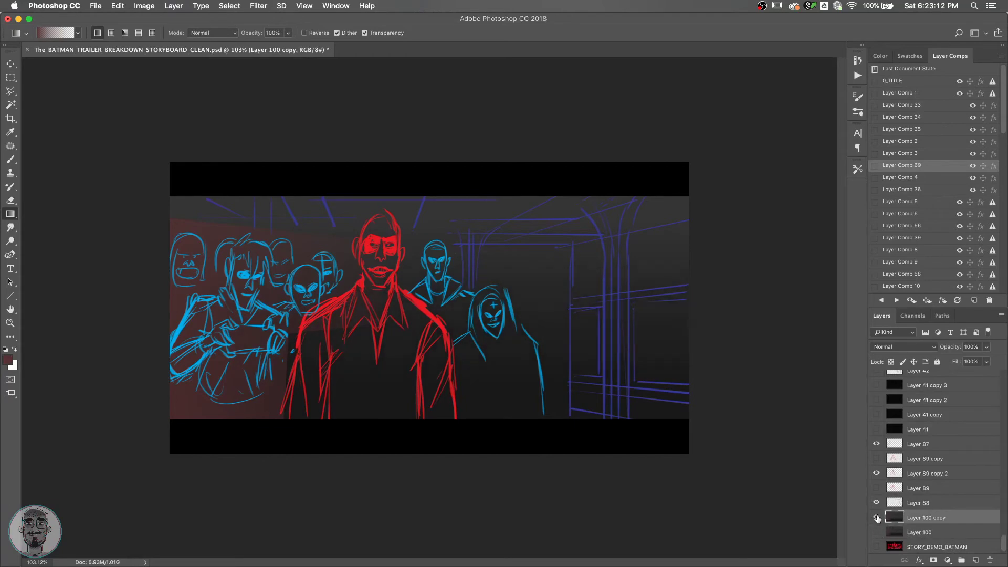
pyautogui.click(876, 518)
pyautogui.click(876, 517)
# Try a dark grey swatch gradient across the red area of the copied background, and undo it.
pyautogui.hotkey('shift', 'g')
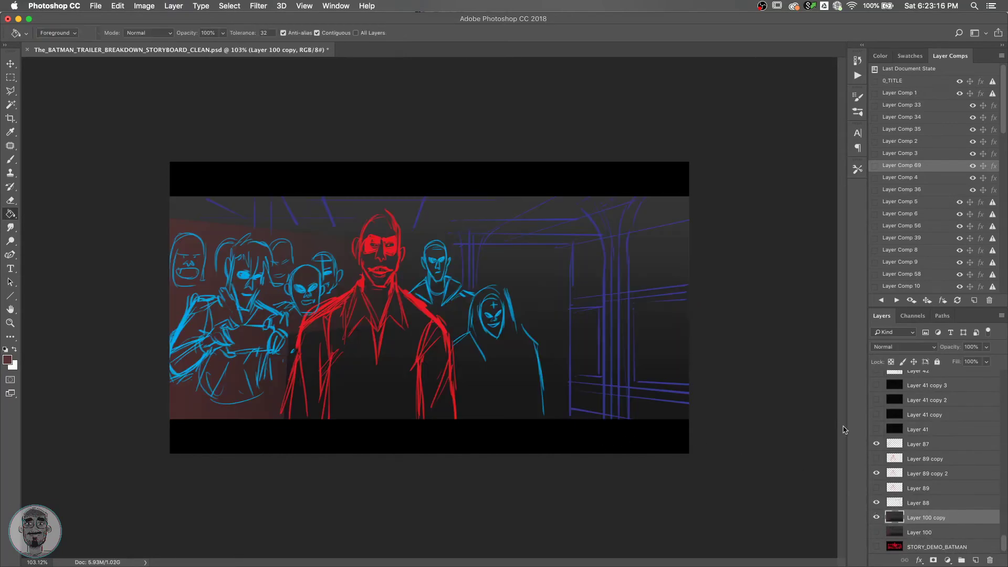
pyautogui.hotkey('shift', 'g')
pyautogui.hotkey('shift', 'g')
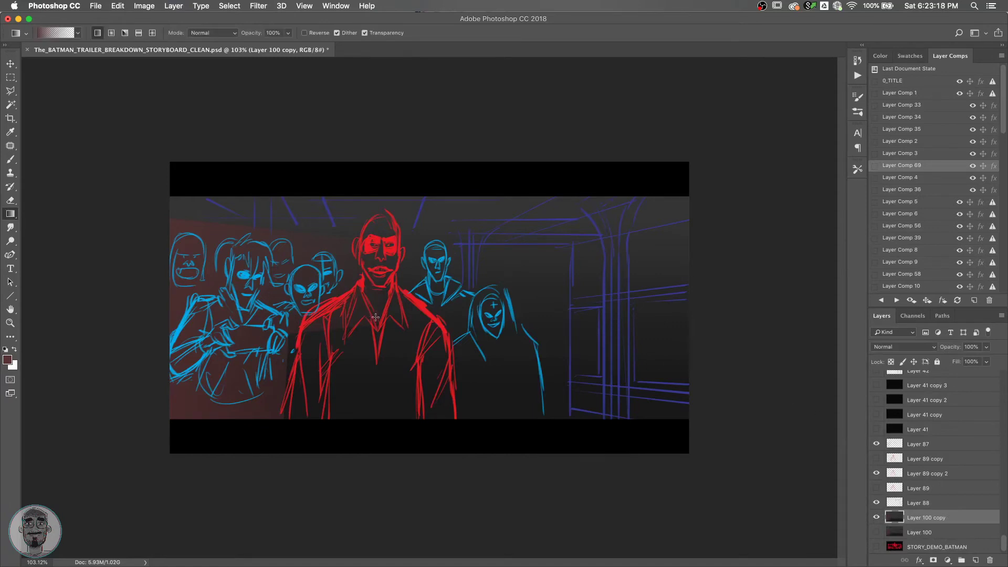
pyautogui.press('d')
pyautogui.click(909, 56)
pyautogui.click(880, 56)
pyautogui.click(910, 55)
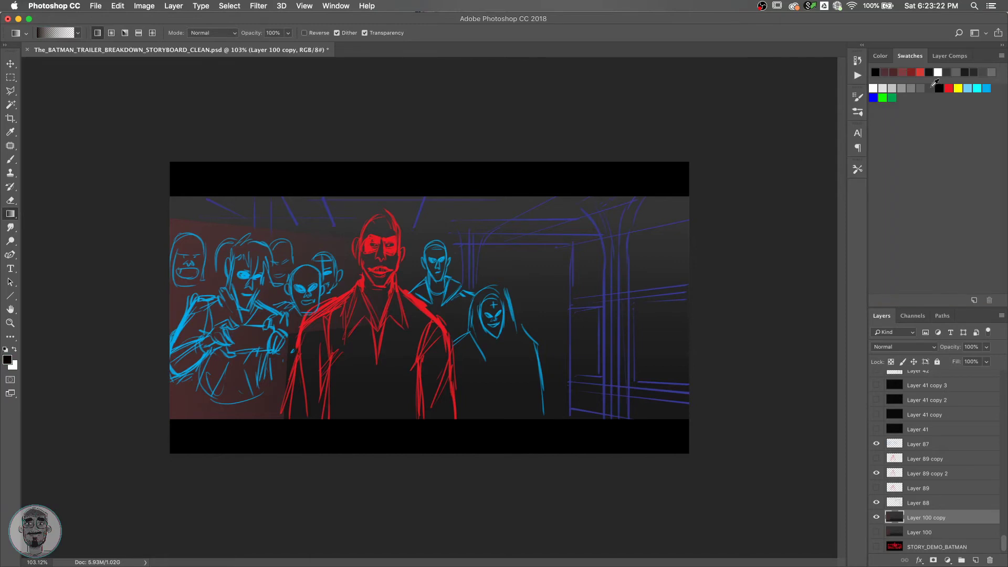
pyautogui.click(931, 87)
pyautogui.moveTo(144, 380); pyautogui.dragTo(493, 285)
pyautogui.press('super+z')
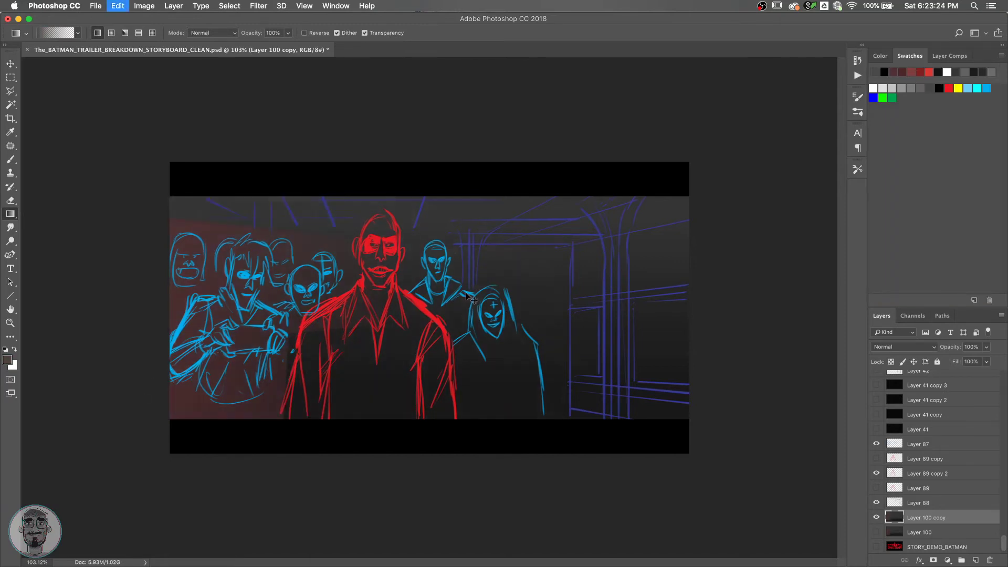
# Cover the red area of Layer 100 copy with gradients in a near-black colour sampled from the background.
pyautogui.click(948, 56)
pyautogui.click(910, 55)
pyautogui.keyDown('alt'); pyautogui.click(507, 401); pyautogui.keyUp('alt')
pyautogui.moveTo(205, 422); pyautogui.dragTo(244, 318)
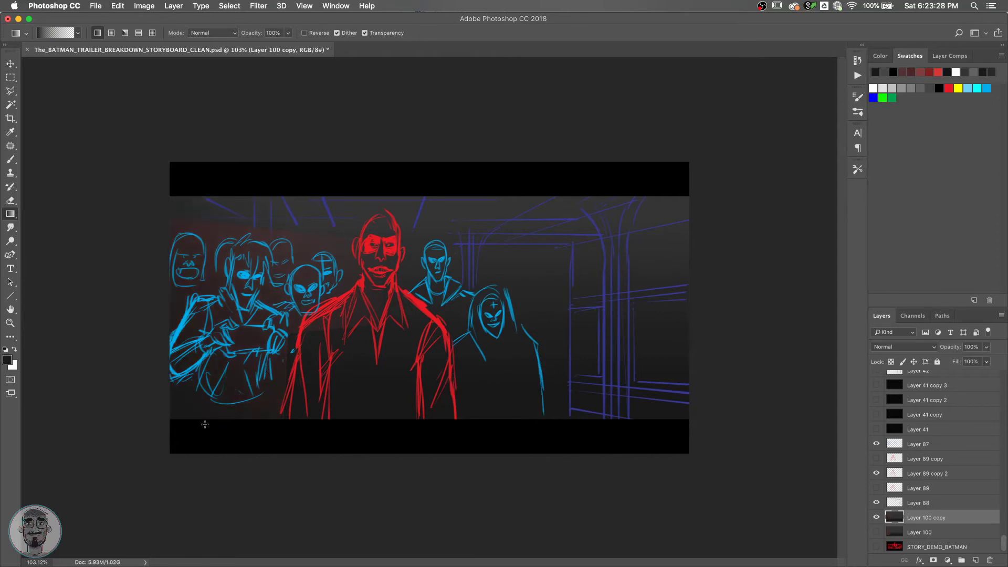
pyautogui.moveTo(516, 142); pyautogui.dragTo(264, 425)
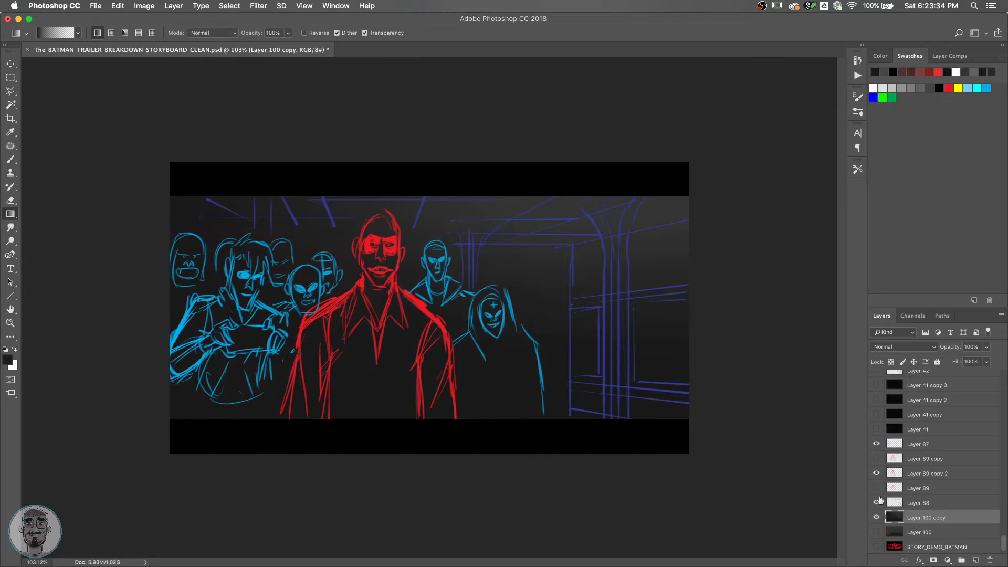
# Show Layer 100 copy instead of Layer 100 in the masked-group layer comps from 69 back to 33, updating each.
pyautogui.click(949, 56)
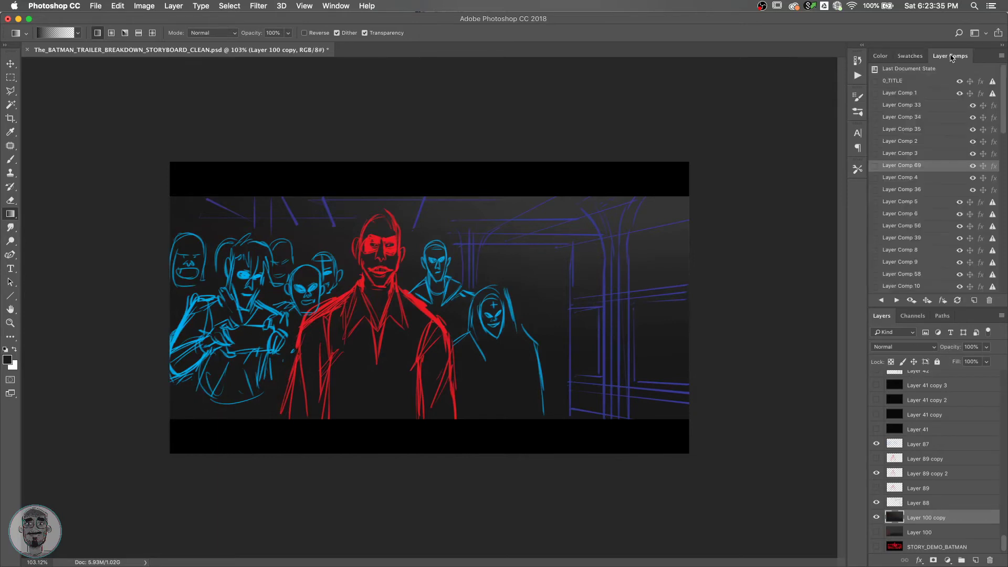
pyautogui.click(880, 299)
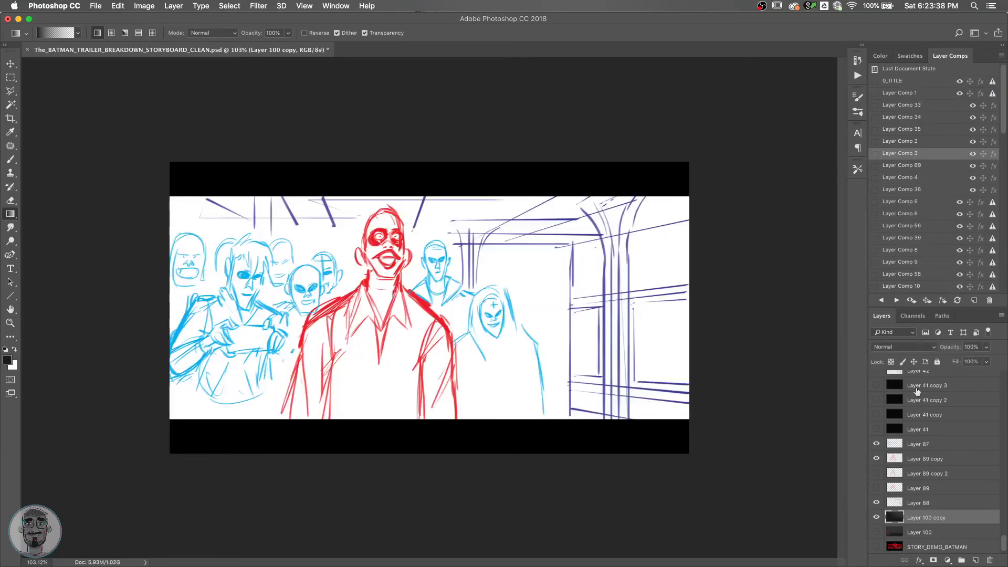
pyautogui.click(881, 299)
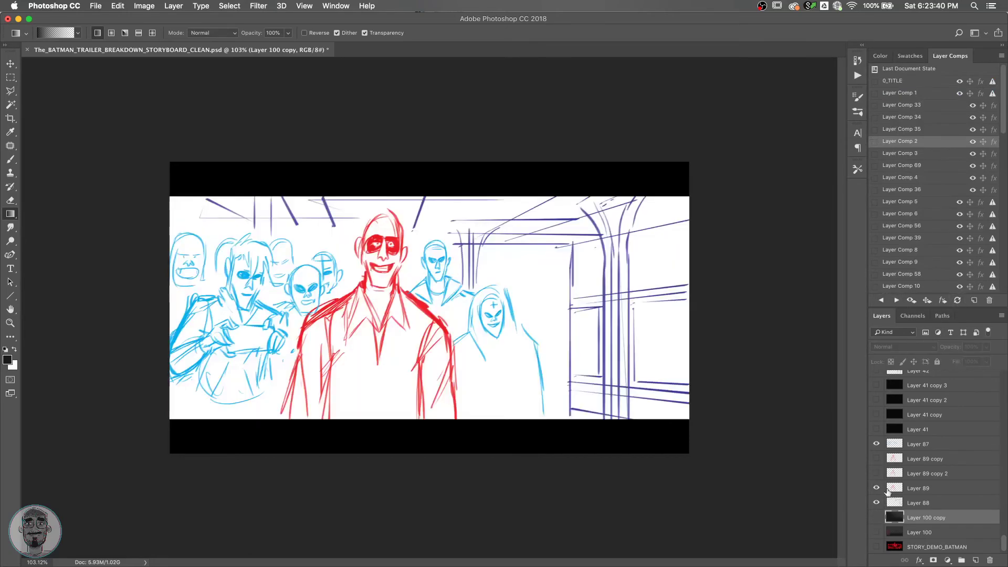
pyautogui.click(880, 299)
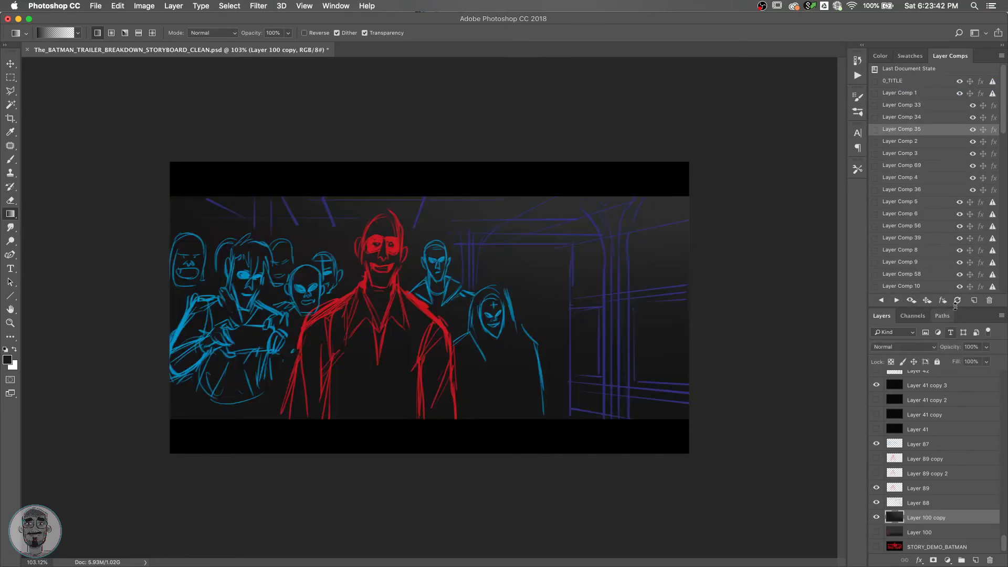
pyautogui.click(881, 299)
pyautogui.moveTo(876, 517); pyautogui.dragTo(876, 532)
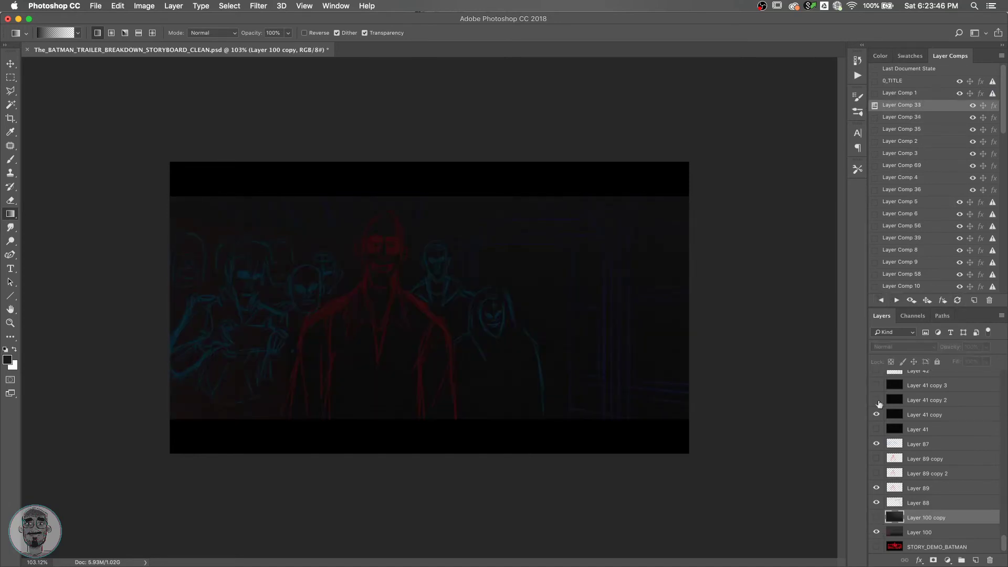
# Step through the layer comps from Layer Comp 1 to Layer Comp 36 to check the background of each panel.
pyautogui.click(880, 300)
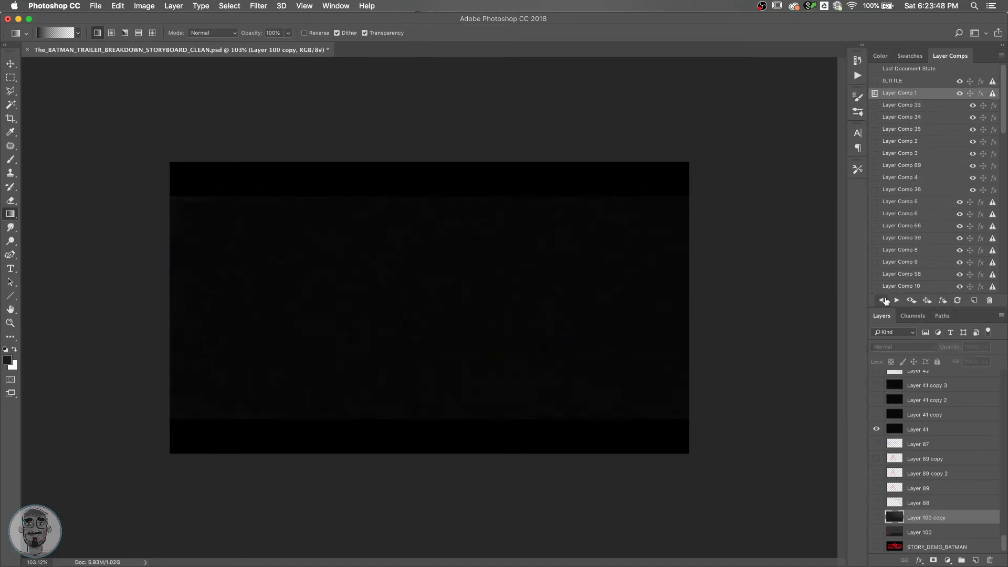
pyautogui.click(896, 300)
pyautogui.click(895, 300)
pyautogui.click(896, 301)
pyautogui.click(895, 300)
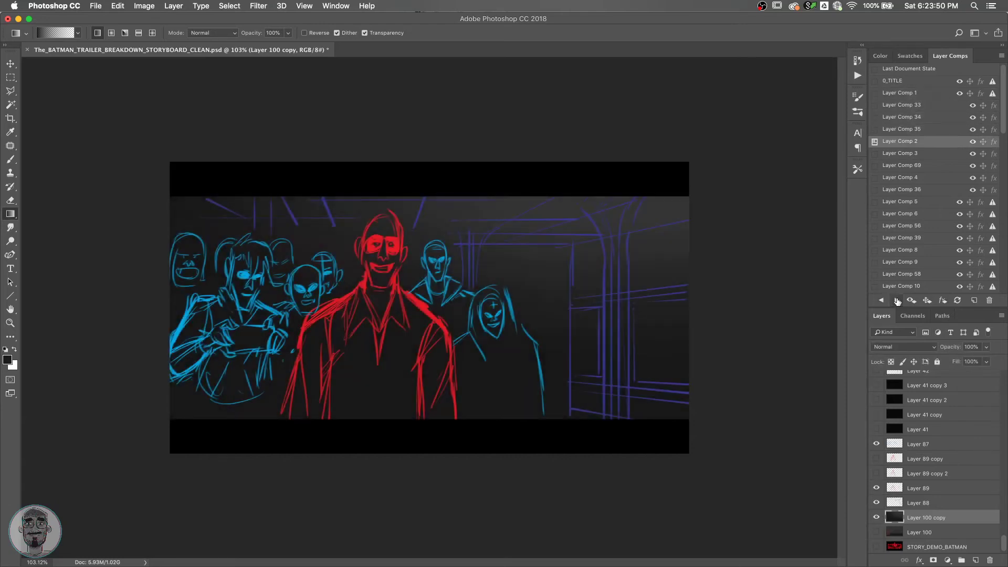
pyautogui.click(896, 300)
pyautogui.click(896, 300)
pyautogui.click(896, 300)
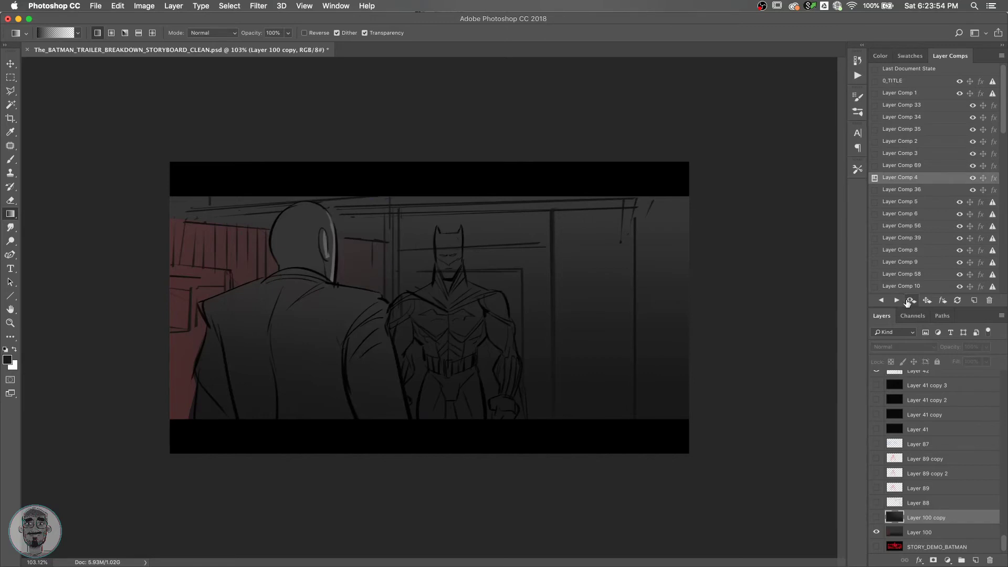
pyautogui.click(896, 300)
pyautogui.click(882, 300)
pyautogui.click(896, 301)
# Make Layer 100 visible in Layer Comps 5 and 6, updating both, and apply Layer Comp 56.
pyautogui.click(895, 300)
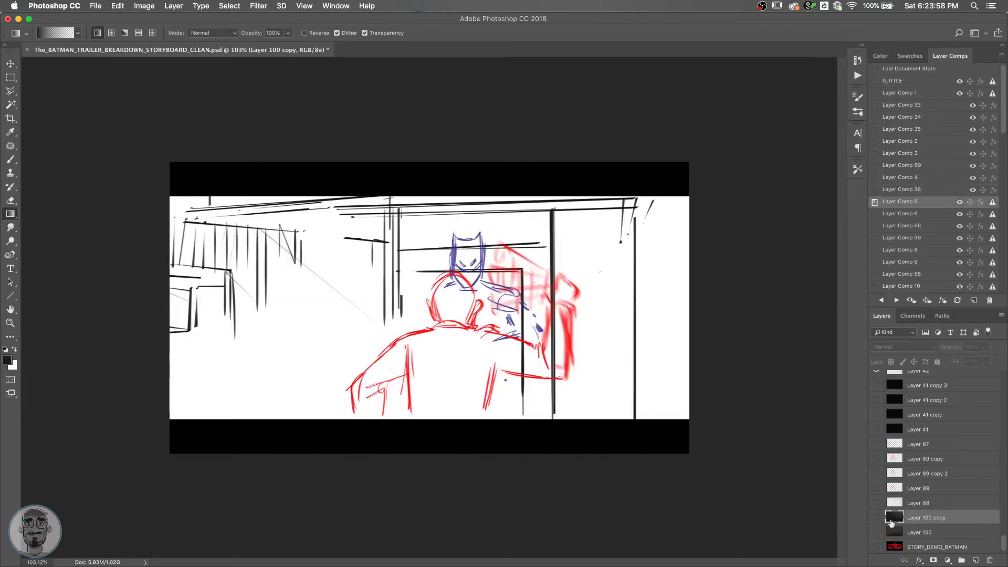
pyautogui.click(876, 532)
pyautogui.click(896, 300)
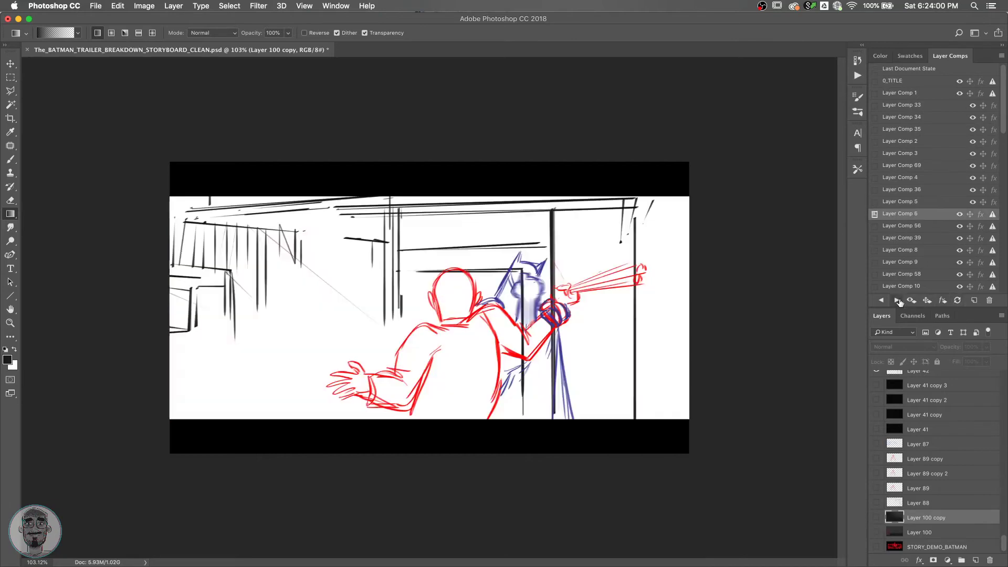
pyautogui.click(876, 531)
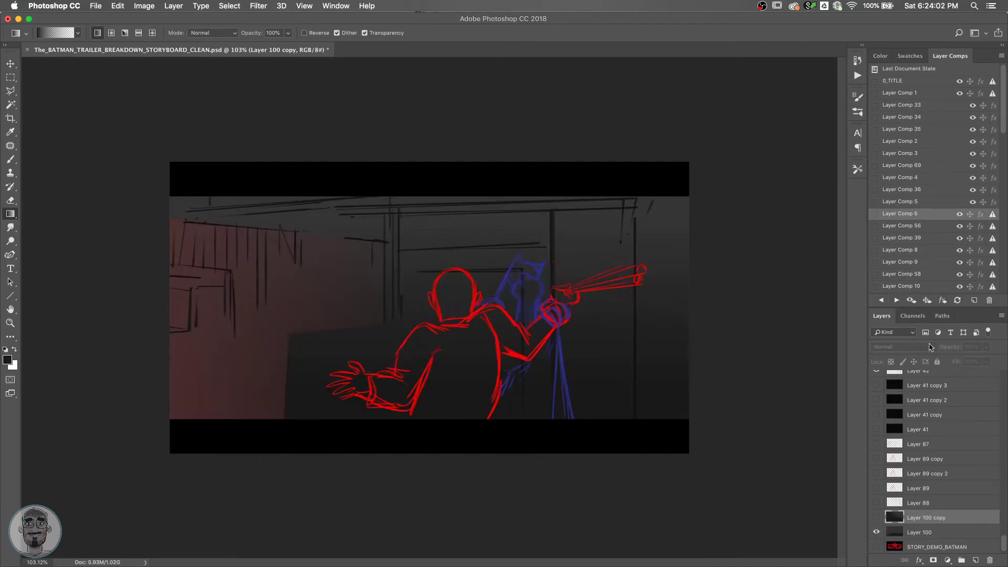
pyautogui.click(956, 300)
pyautogui.click(905, 301)
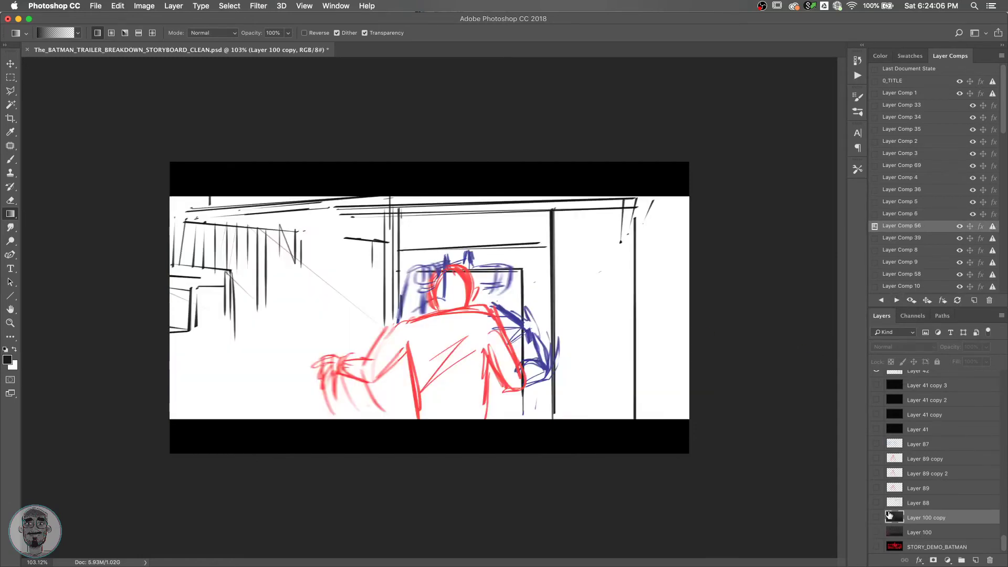
# Make Layer 100 visible in Layer Comps 56, 39 and 8, updating each comp.
pyautogui.click(876, 531)
pyautogui.click(958, 300)
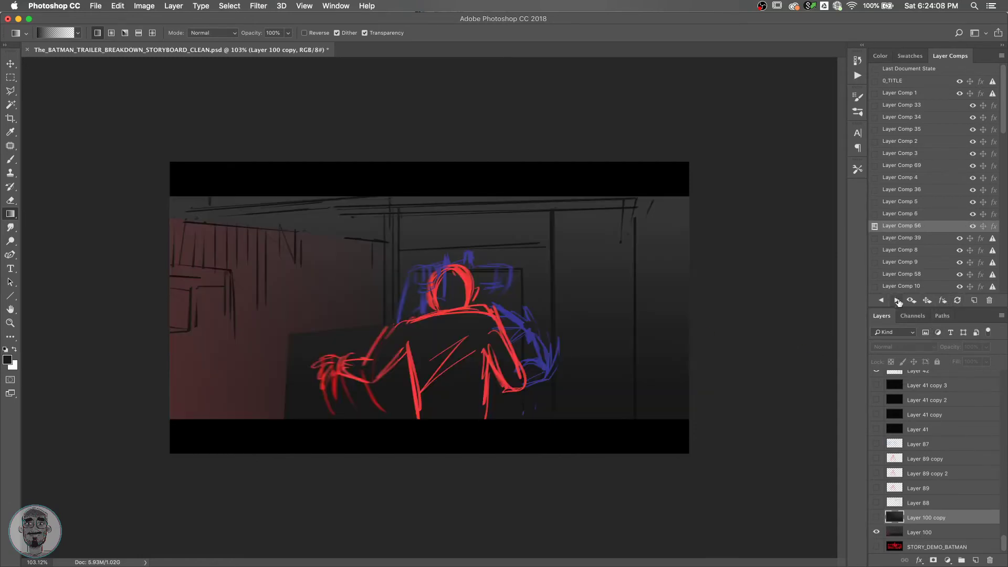
pyautogui.click(896, 300)
pyautogui.click(876, 532)
pyautogui.click(957, 301)
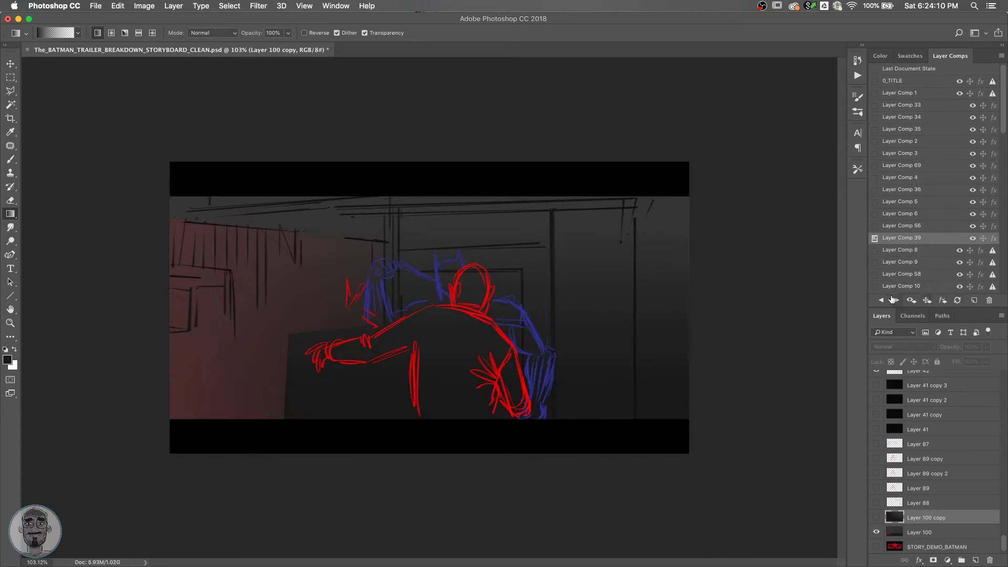
pyautogui.click(896, 300)
pyautogui.click(876, 532)
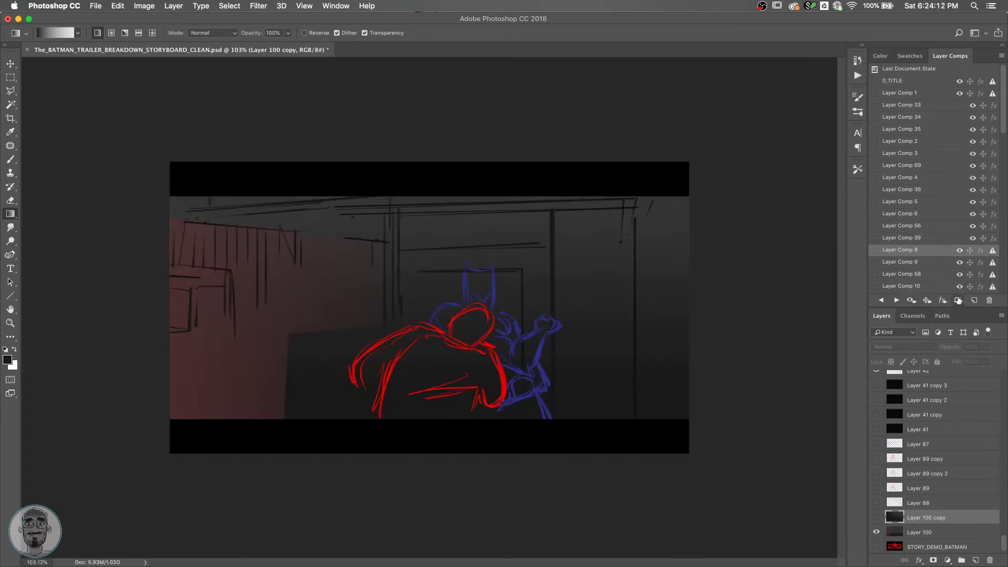
pyautogui.click(958, 300)
# Make Layer 100 visible in Layer Comps 9, 58 and 10, updating each, and keep Layer 100 copy hidden.
pyautogui.click(896, 301)
pyautogui.click(876, 532)
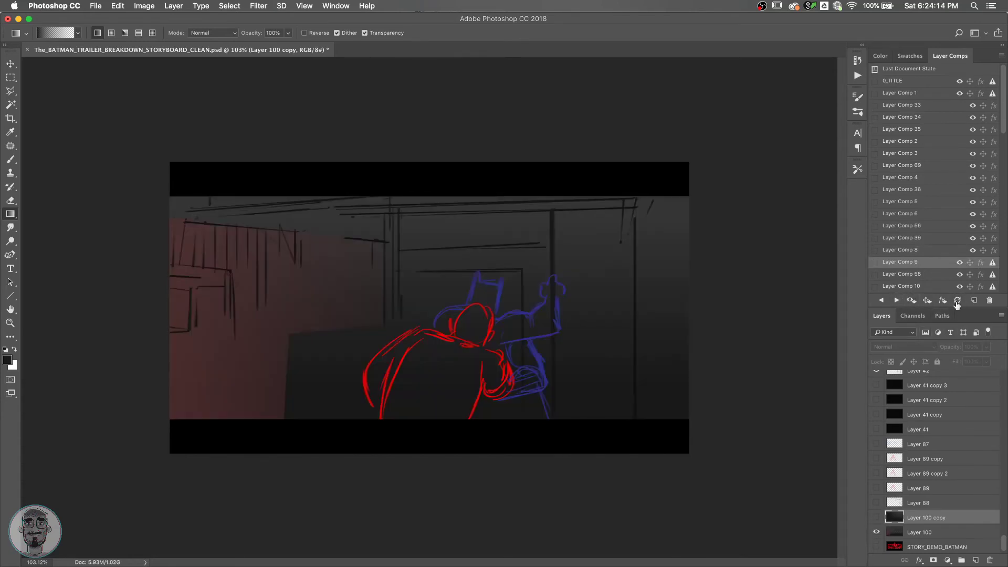
pyautogui.click(957, 300)
pyautogui.click(895, 300)
pyautogui.click(875, 531)
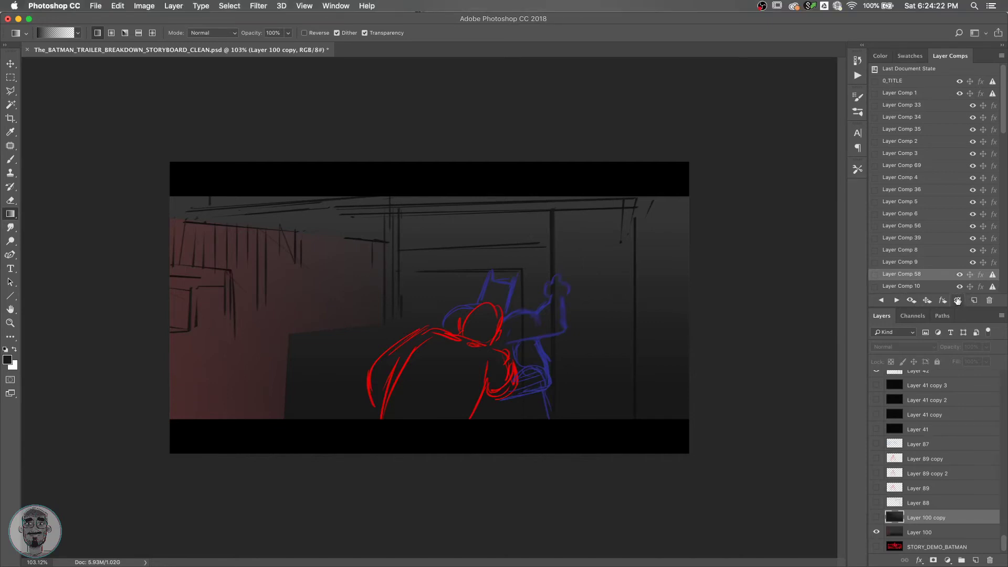
pyautogui.click(896, 300)
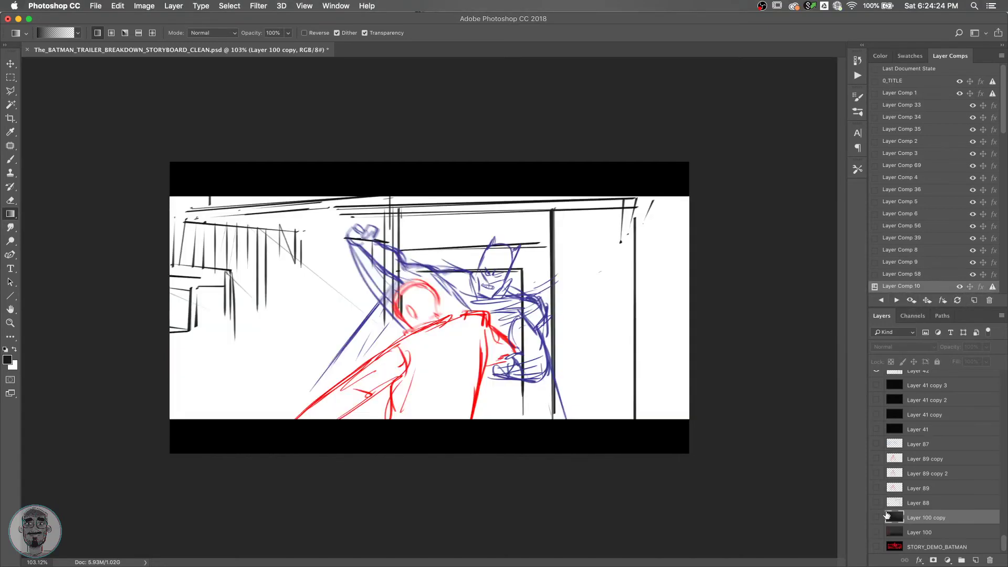
pyautogui.click(875, 517)
pyautogui.click(875, 517)
pyautogui.click(875, 531)
pyautogui.click(882, 300)
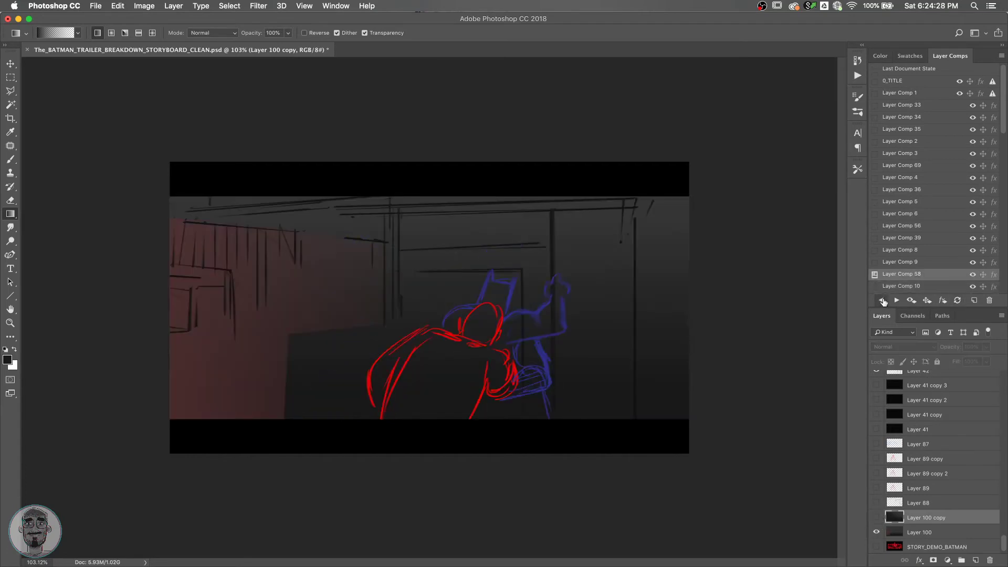
pyautogui.click(896, 300)
# Make Layer 100 visible in Layer Comps 57, 11 and 43, updating each comp.
pyautogui.click(896, 301)
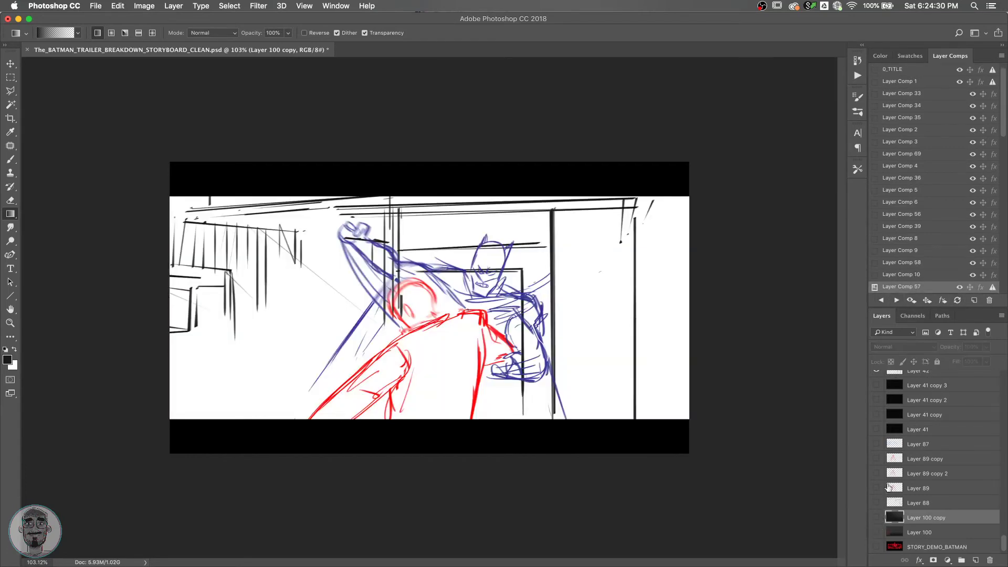
pyautogui.click(876, 532)
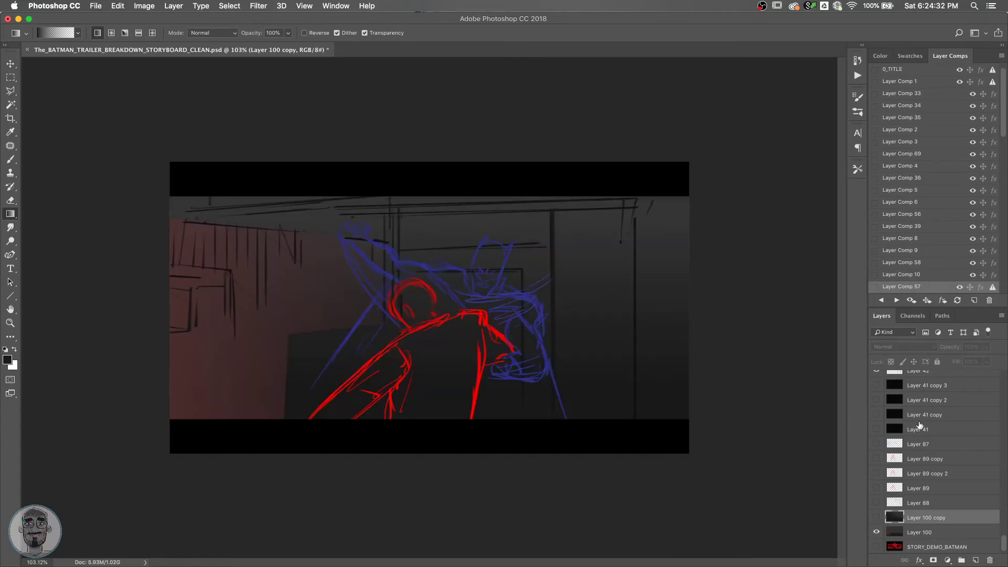
pyautogui.click(957, 301)
pyautogui.click(896, 300)
pyautogui.click(876, 532)
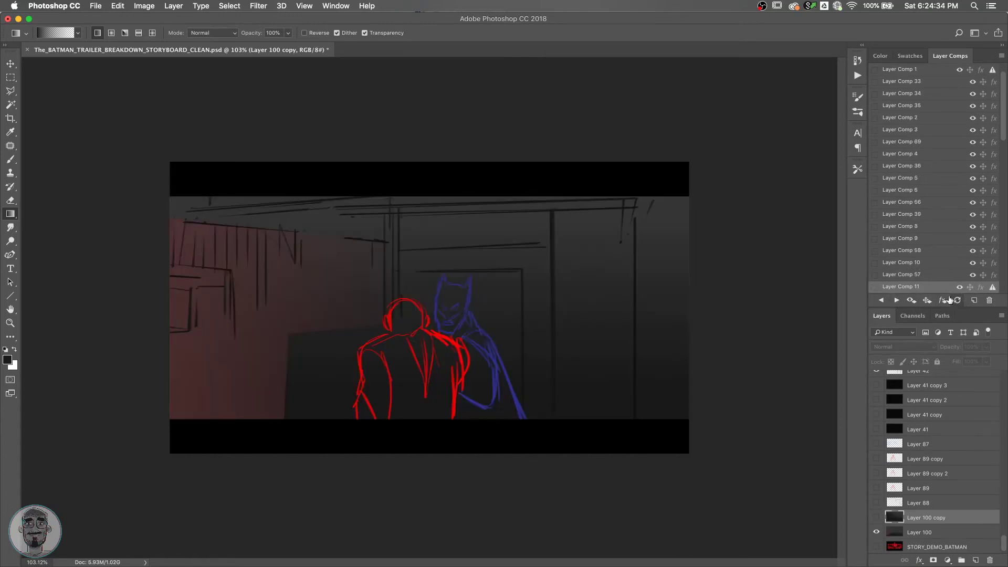
pyautogui.click(957, 300)
pyautogui.click(896, 300)
pyautogui.click(875, 530)
pyautogui.click(958, 300)
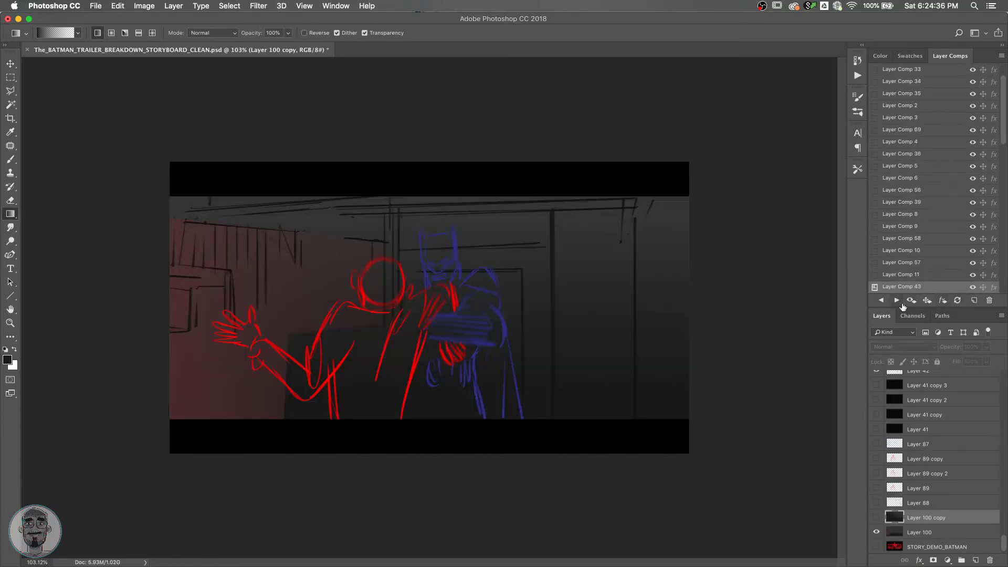
# Make Layer 100 visible in Layer Comps 12 and 42, updating both comps.
pyautogui.click(896, 300)
pyautogui.click(876, 531)
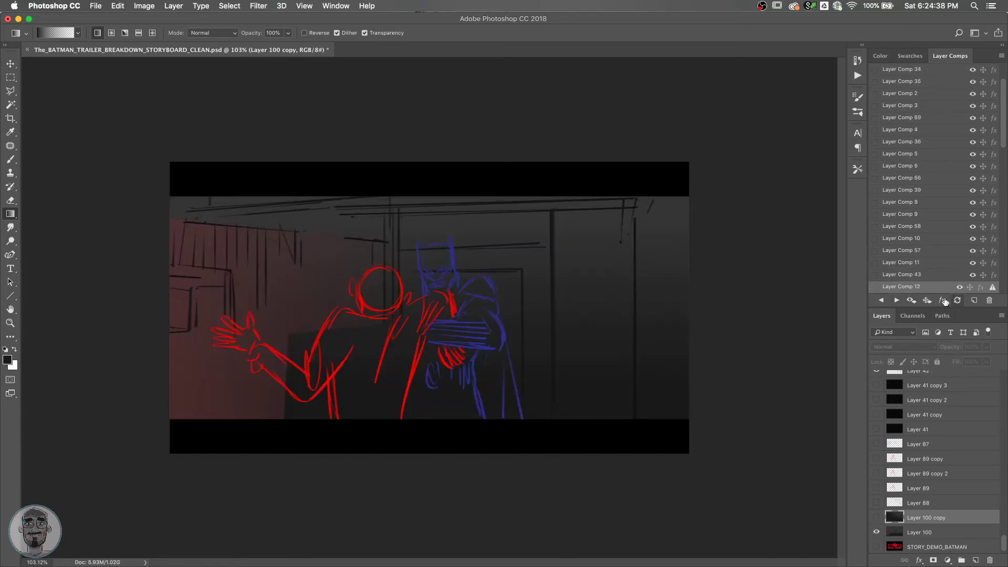
pyautogui.click(957, 300)
pyautogui.click(896, 300)
pyautogui.click(876, 532)
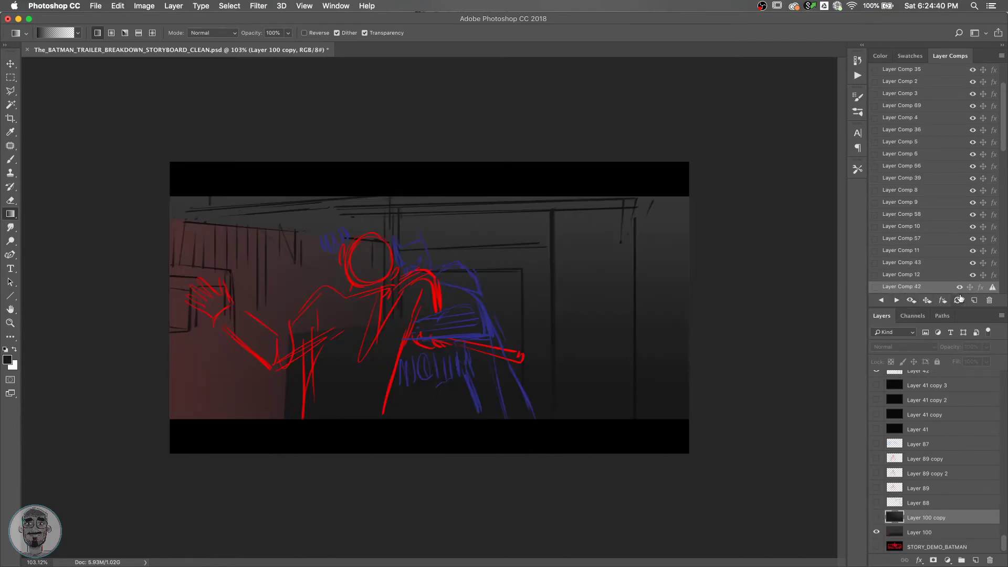
pyautogui.click(958, 300)
# Make Layer 100 visible in Layer Comps 14, 49 and 45, updating each comp.
pyautogui.click(896, 300)
pyautogui.click(876, 531)
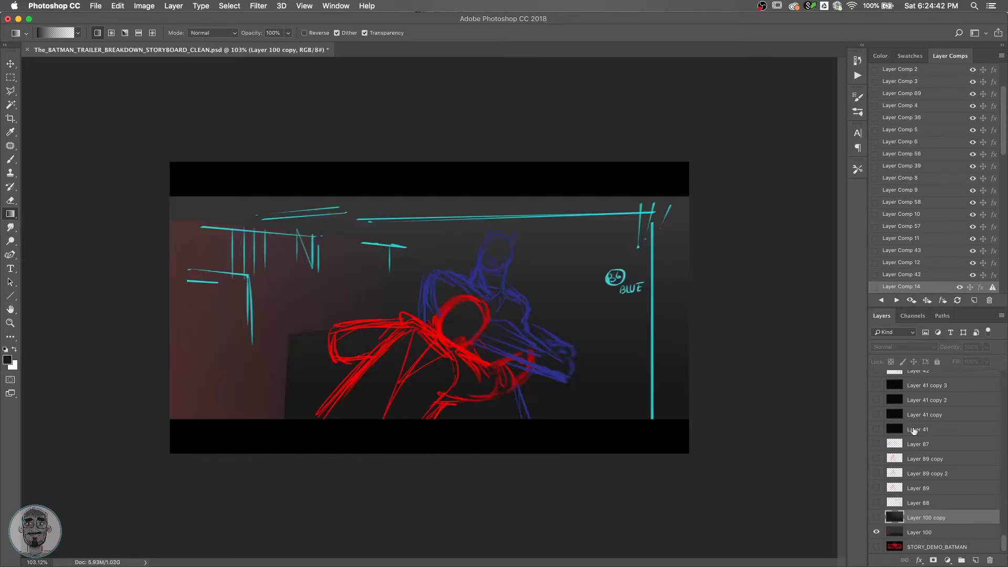
pyautogui.click(957, 300)
pyautogui.click(895, 300)
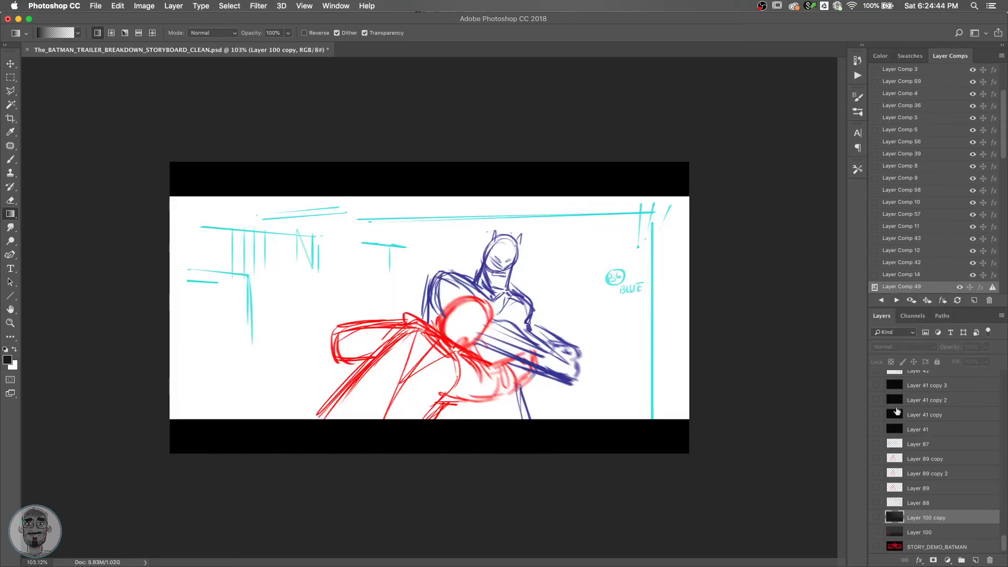
pyautogui.click(876, 531)
pyautogui.click(957, 300)
pyautogui.click(895, 300)
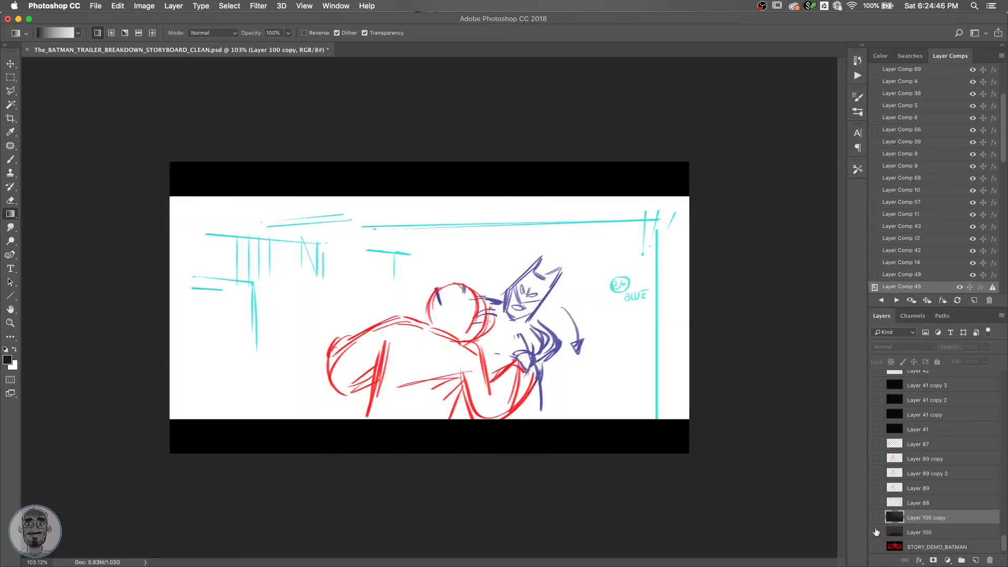
pyautogui.click(876, 532)
pyautogui.click(958, 300)
# Make Layer 100 visible in Layer Comps 44, 16 and 50, updating each comp.
pyautogui.click(896, 300)
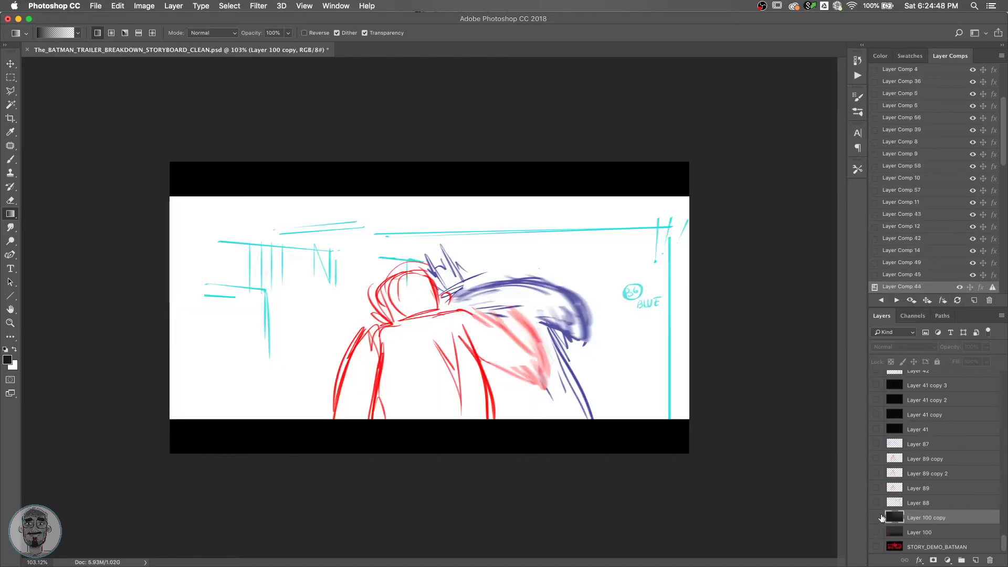
pyautogui.click(876, 532)
pyautogui.click(957, 300)
pyautogui.click(896, 301)
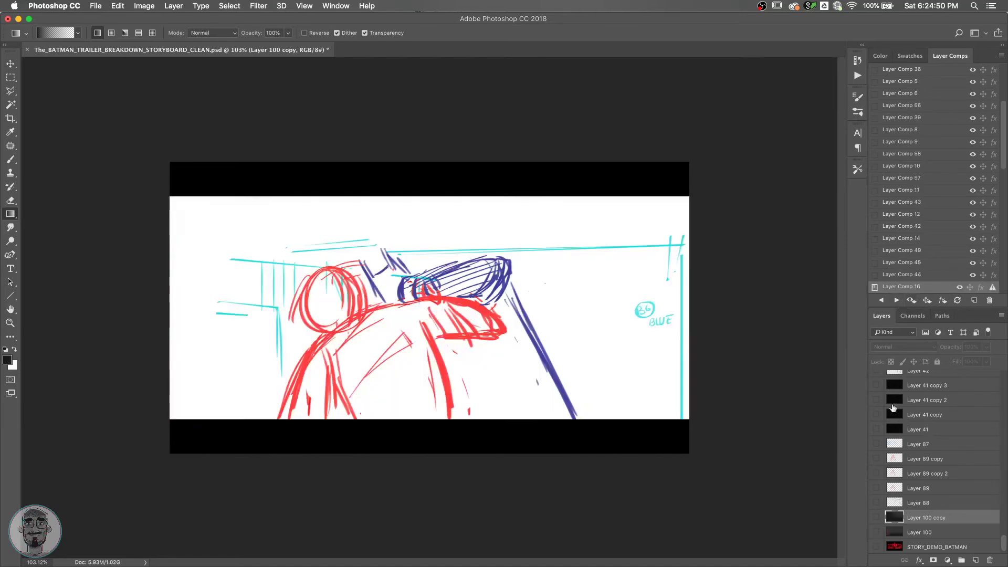
pyautogui.click(875, 531)
pyautogui.click(957, 301)
pyautogui.click(896, 301)
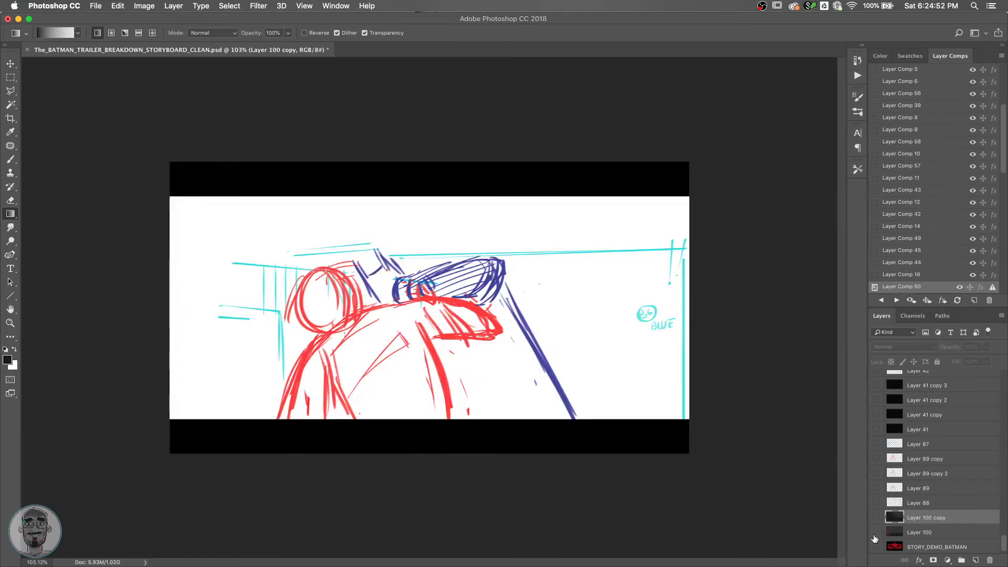
pyautogui.click(876, 531)
pyautogui.click(957, 300)
# Step back through the layer comps from Layer Comp 17 to Layer Comp 10 and forward again, comparing the panels' backgrounds.
pyautogui.click(896, 300)
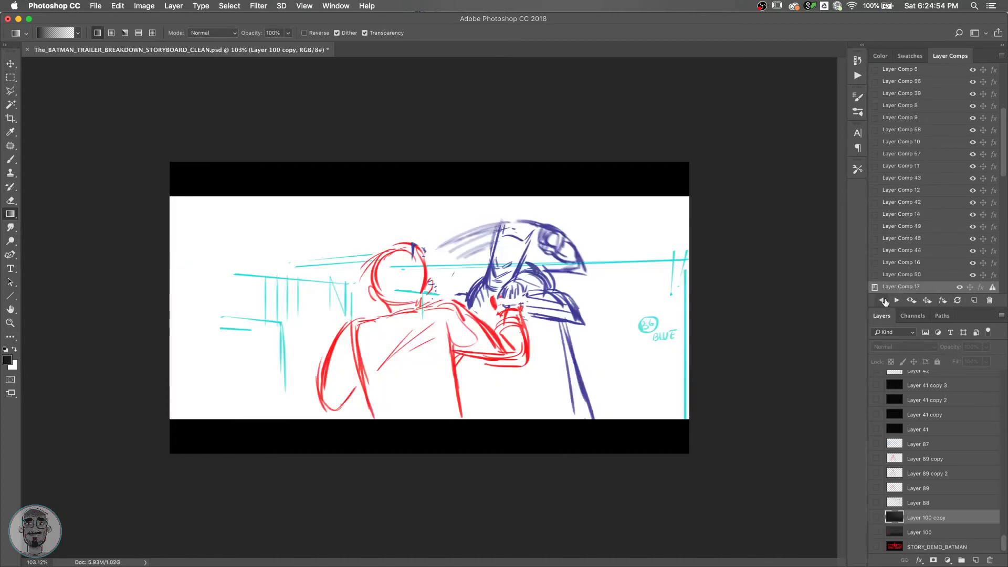
pyautogui.click(881, 300)
pyautogui.click(881, 300)
pyautogui.click(880, 300)
pyautogui.click(896, 300)
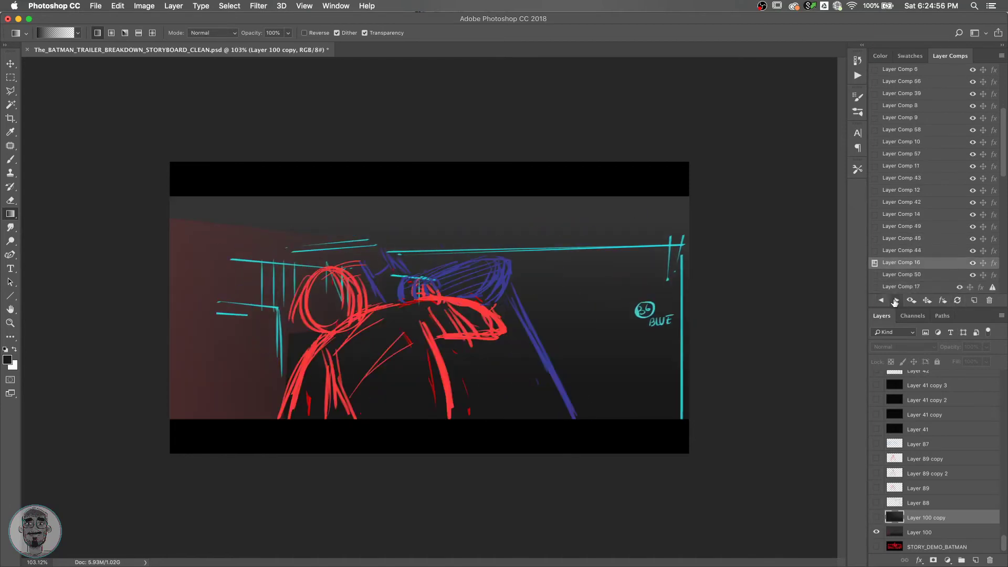
pyautogui.click(881, 301)
pyautogui.click(881, 300)
pyautogui.click(880, 301)
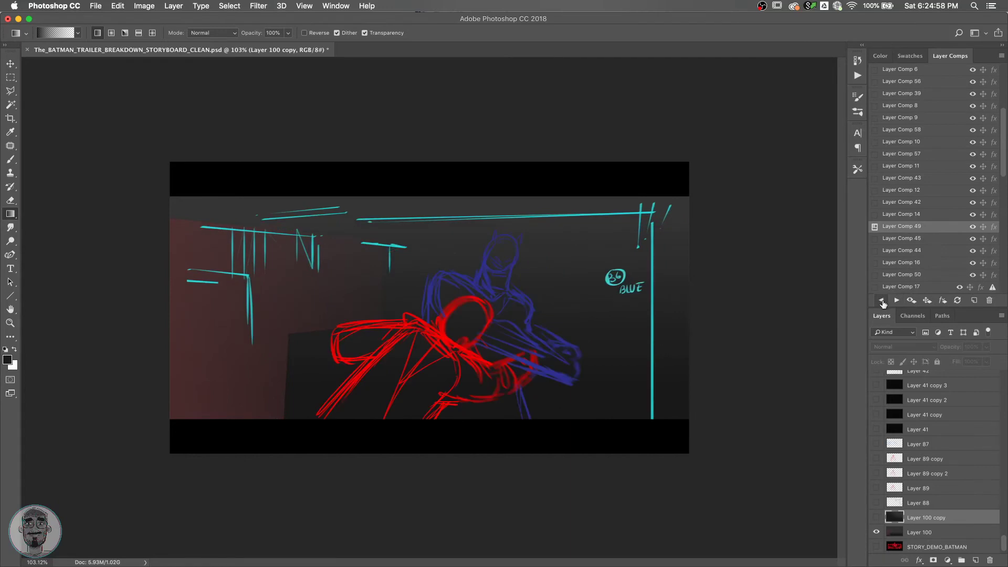
pyautogui.click(880, 301)
pyautogui.click(882, 301)
pyautogui.click(895, 300)
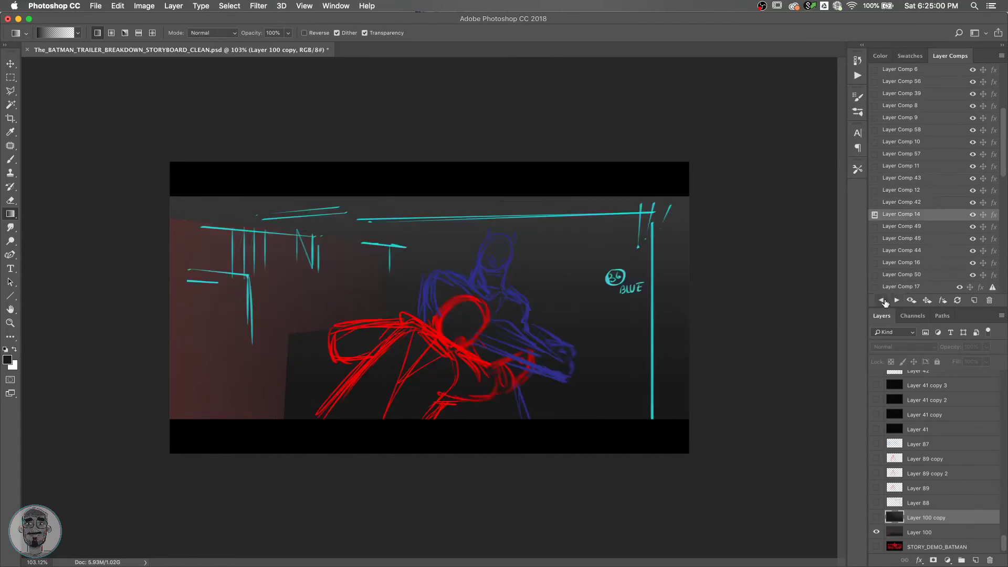
pyautogui.click(882, 301)
pyautogui.click(882, 300)
pyautogui.click(881, 300)
pyautogui.click(882, 300)
pyautogui.click(882, 300)
pyautogui.click(881, 300)
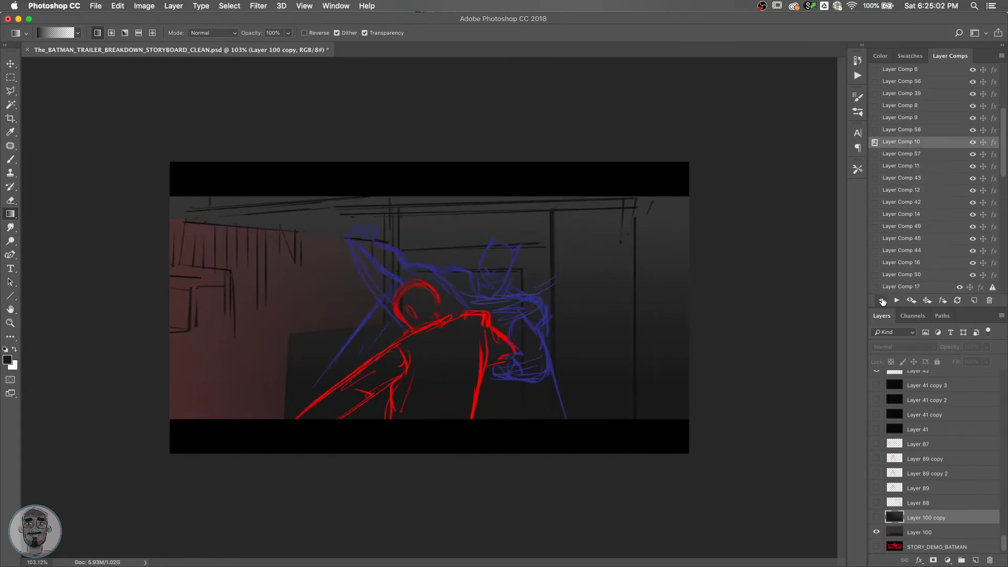
pyautogui.click(895, 300)
pyautogui.click(896, 300)
pyautogui.click(895, 301)
pyautogui.click(895, 301)
pyautogui.click(896, 301)
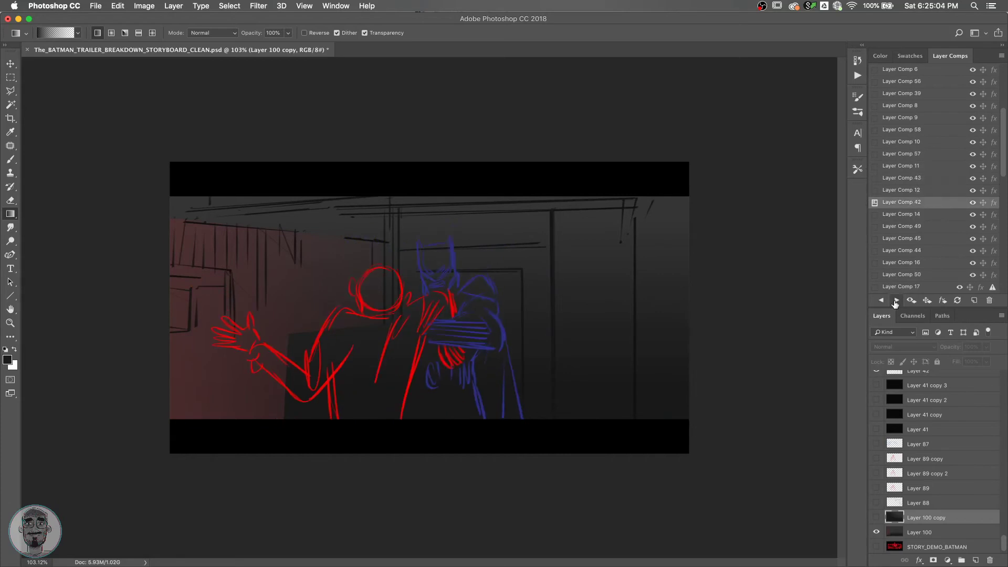
# Hide Layer 100 again in Layer Comps 14, 49 and 45, updating each comp.
pyautogui.click(895, 301)
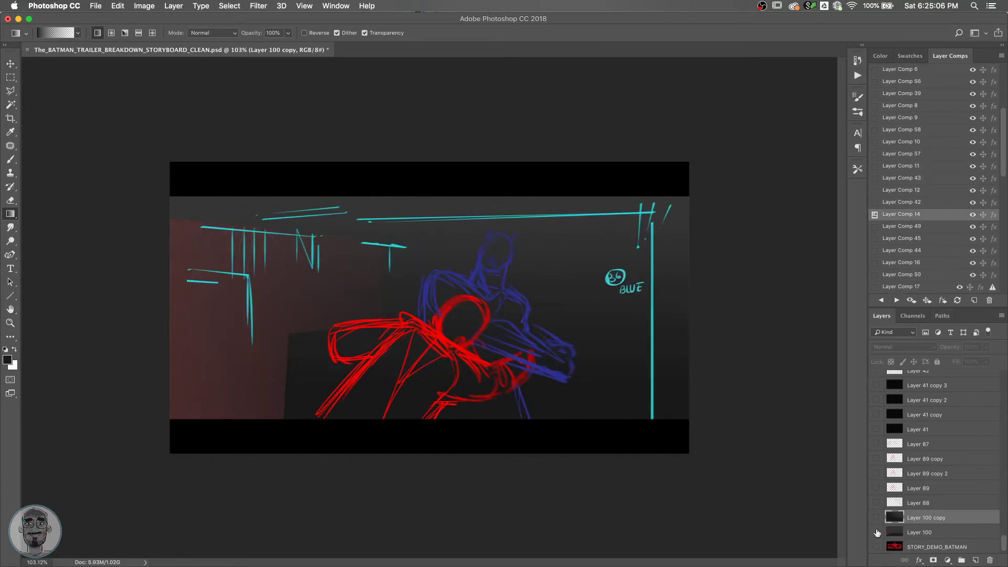
pyautogui.click(876, 532)
pyautogui.click(896, 300)
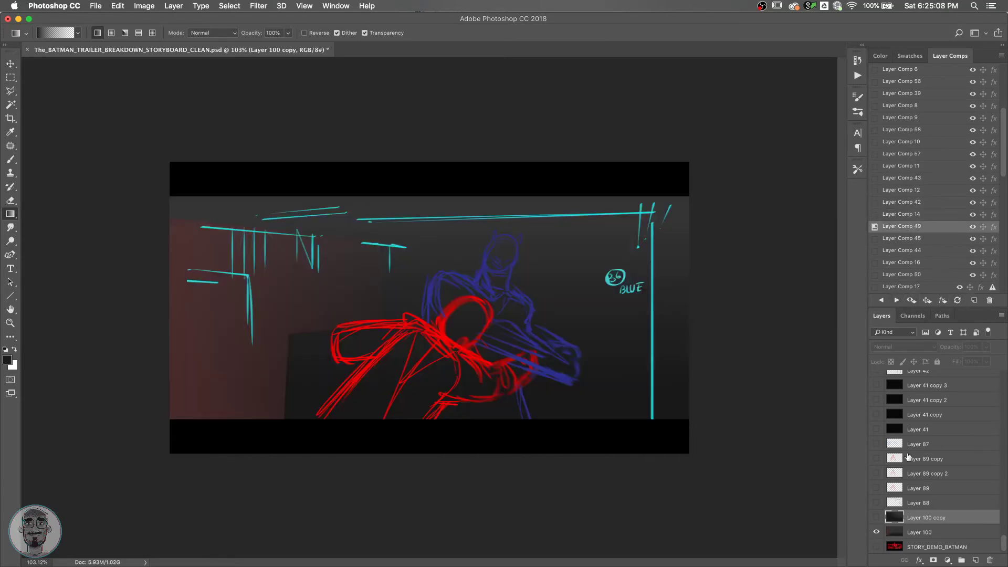
pyautogui.click(876, 531)
pyautogui.click(895, 300)
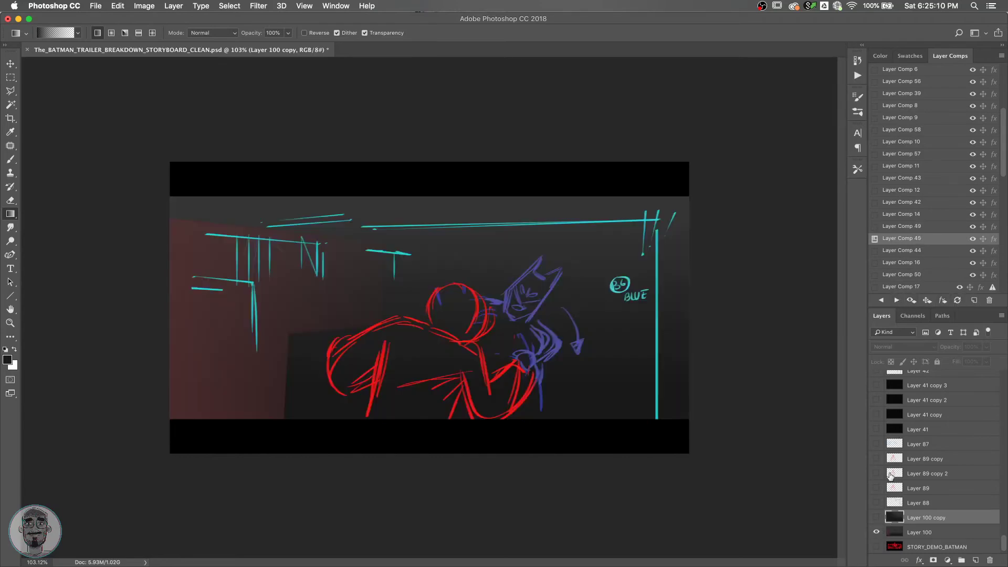
pyautogui.click(876, 533)
# Hide Layer 100 again in Layer Comps 44, 16 and 50, updating each comp.
pyautogui.click(895, 301)
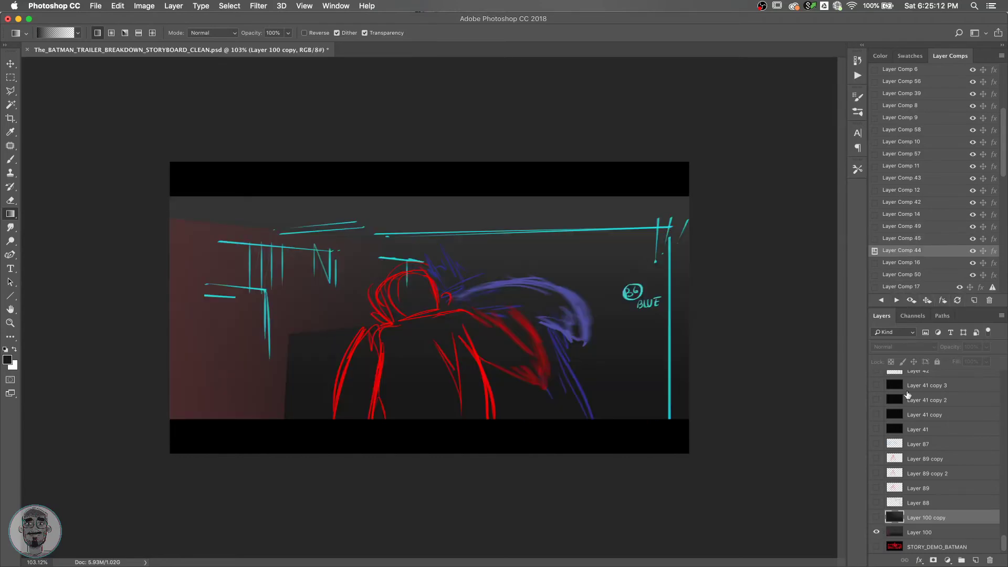
pyautogui.click(875, 532)
pyautogui.click(895, 301)
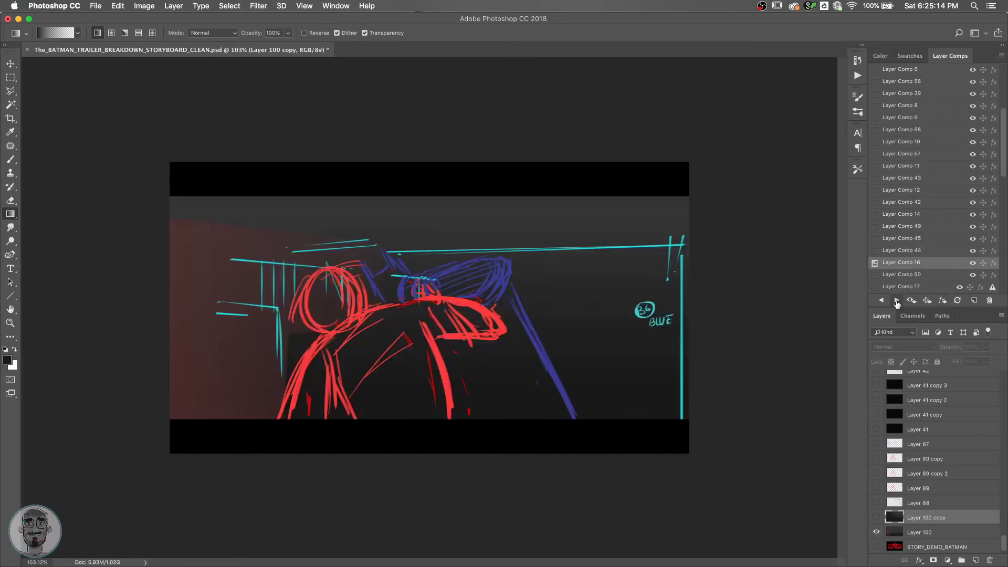
pyautogui.click(875, 531)
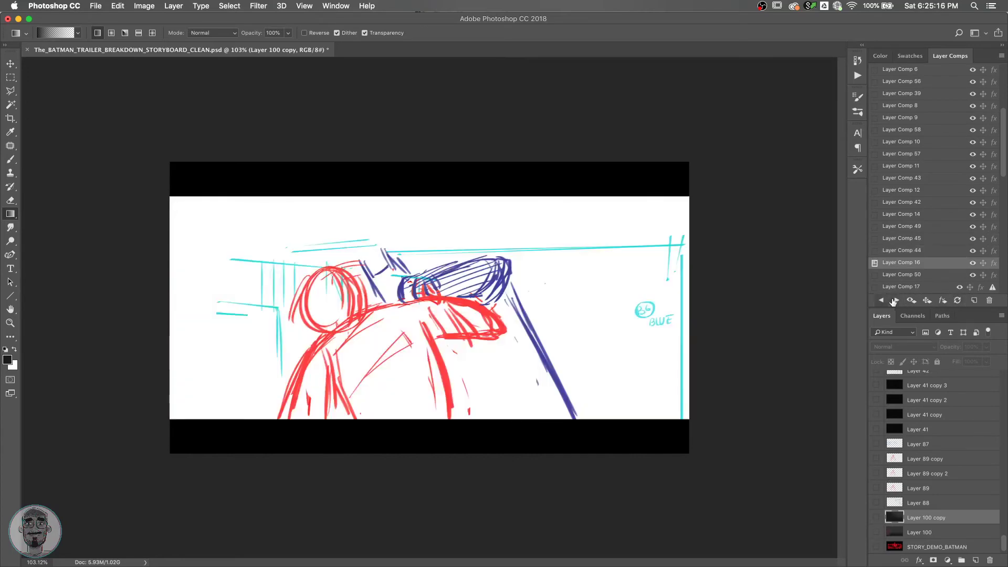
pyautogui.click(895, 300)
pyautogui.click(875, 530)
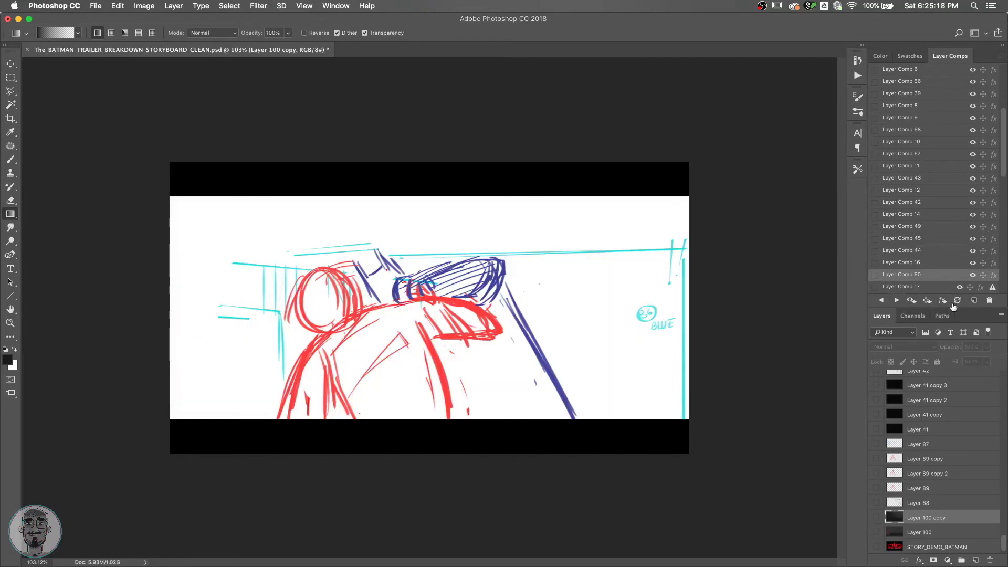
# Step back through the layer comps from Layer Comp 17 to Layer Comp 5 to check each panel's background.
pyautogui.click(895, 300)
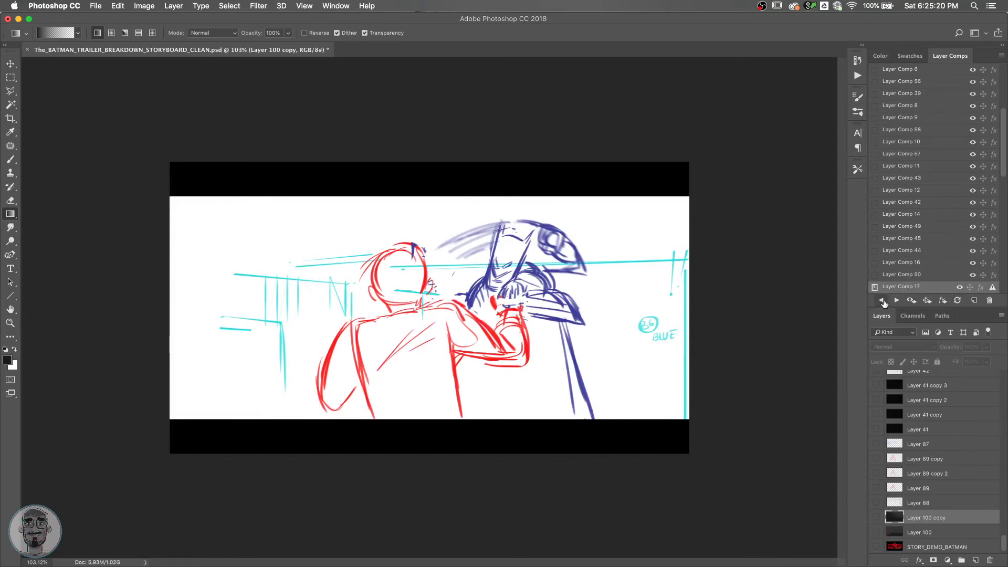
pyautogui.click(881, 301)
pyautogui.click(881, 300)
pyautogui.click(881, 300)
pyautogui.click(881, 300)
pyautogui.click(882, 300)
pyautogui.click(881, 301)
pyautogui.click(881, 300)
pyautogui.click(882, 300)
pyautogui.click(881, 300)
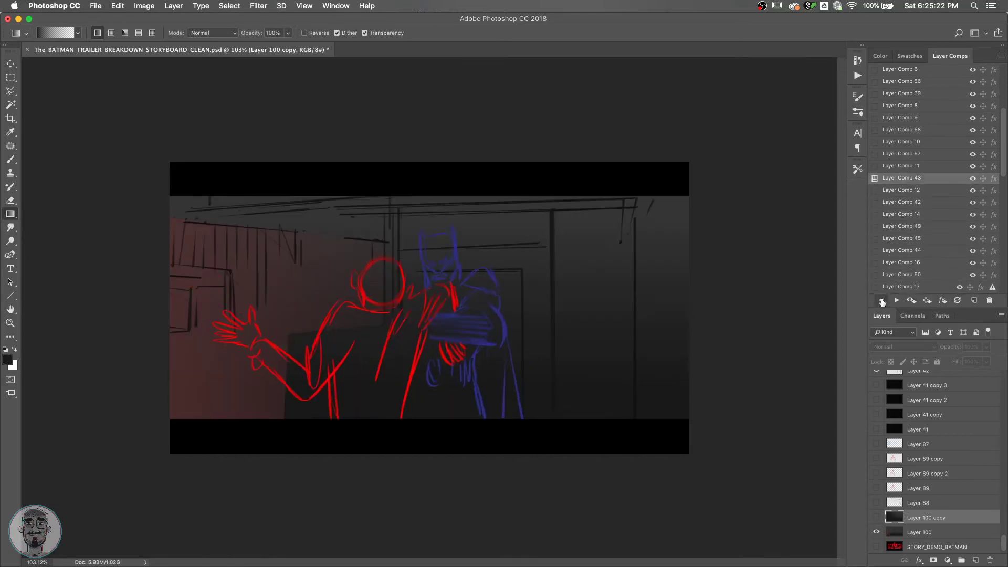
pyautogui.click(881, 301)
pyautogui.click(881, 300)
pyautogui.click(881, 300)
pyautogui.doubleClick(882, 300)
pyautogui.click(881, 300)
pyautogui.click(881, 300)
pyautogui.click(881, 301)
pyautogui.click(881, 301)
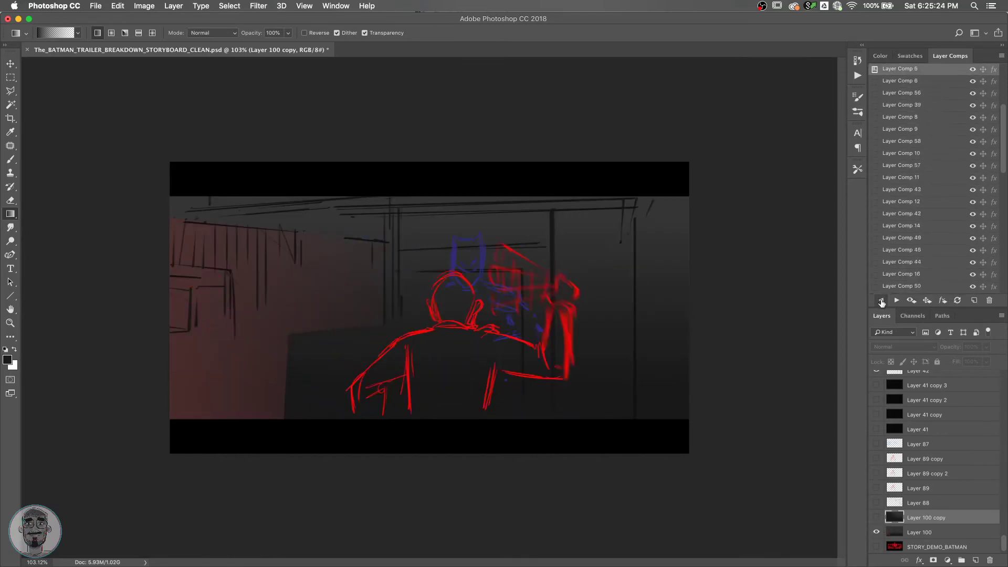
# Step back from Layer Comp 5 through the earlier layer comps and forward again to Layer Comp 36, checking each panel.
pyautogui.click(881, 300)
pyautogui.click(881, 300)
pyautogui.click(881, 300)
pyautogui.doubleClick(881, 300)
pyautogui.click(896, 300)
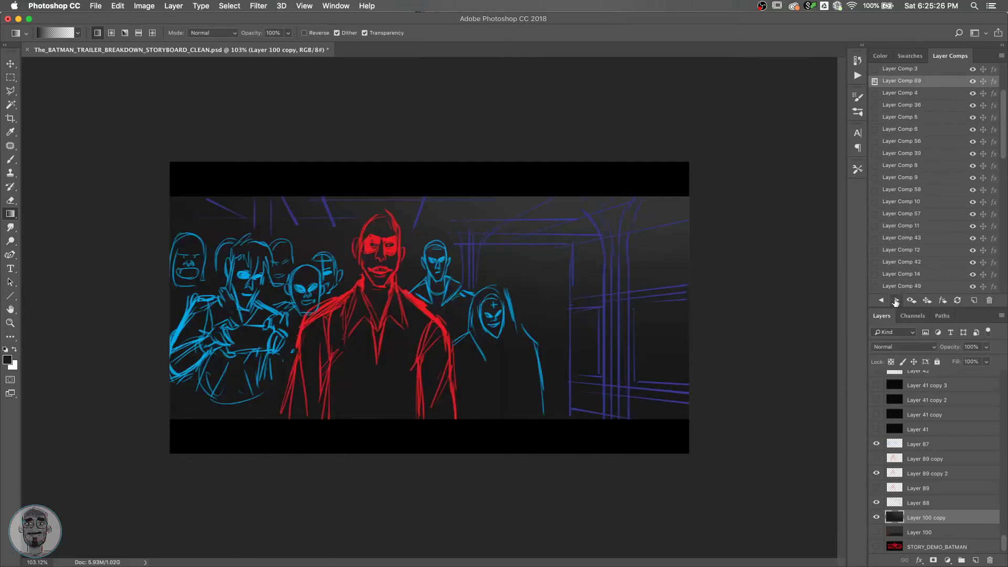
pyautogui.click(895, 300)
pyautogui.click(896, 301)
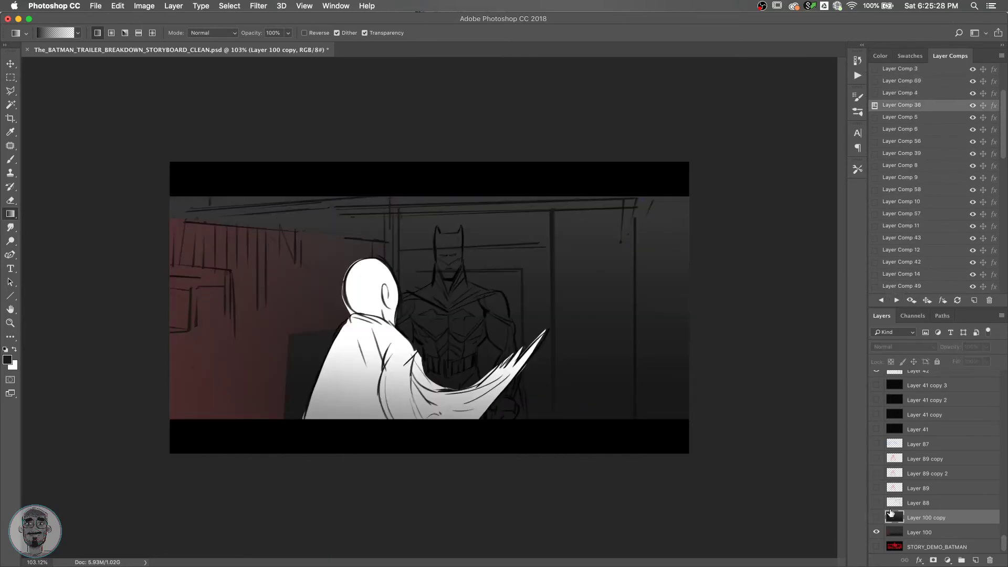
# Identify the Batman line-art layer, Layer 93, and show the Batman shading layer, Layer 97, in Layer Comp 4.
pyautogui.moveTo(1002, 545); pyautogui.dragTo(1003, 498)
pyautogui.click(875, 452)
pyautogui.click(876, 451)
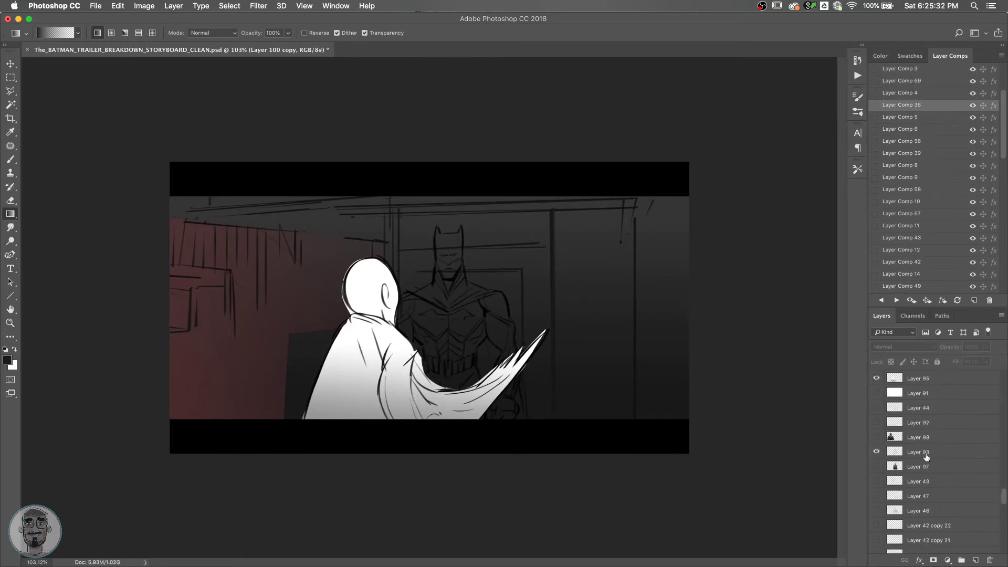
pyautogui.click(882, 301)
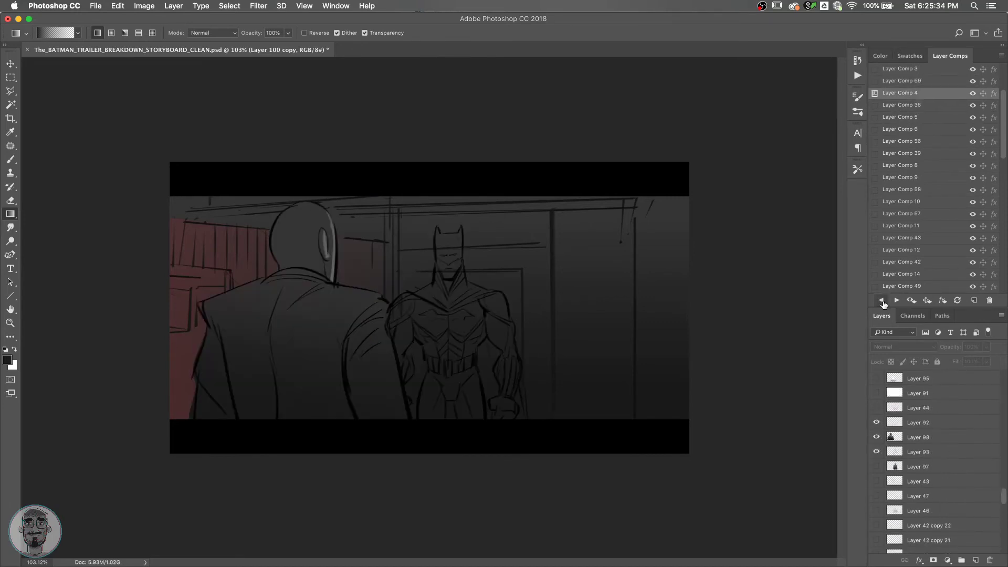
pyautogui.click(881, 300)
pyautogui.click(895, 300)
pyautogui.click(876, 466)
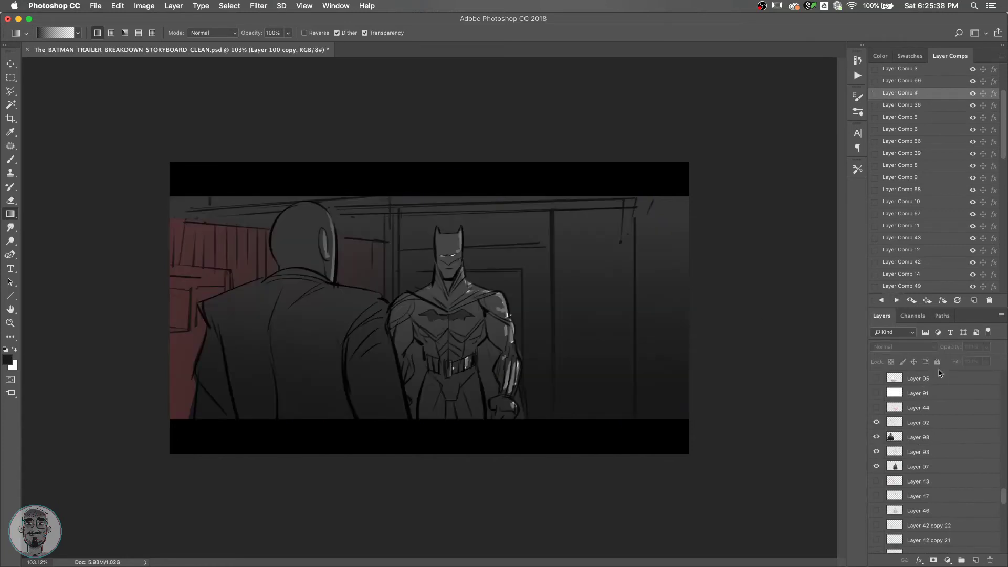
# Show Layer 97 in Layer Comp 36, update the comp, and compare it with Layer Comp 4.
pyautogui.click(895, 300)
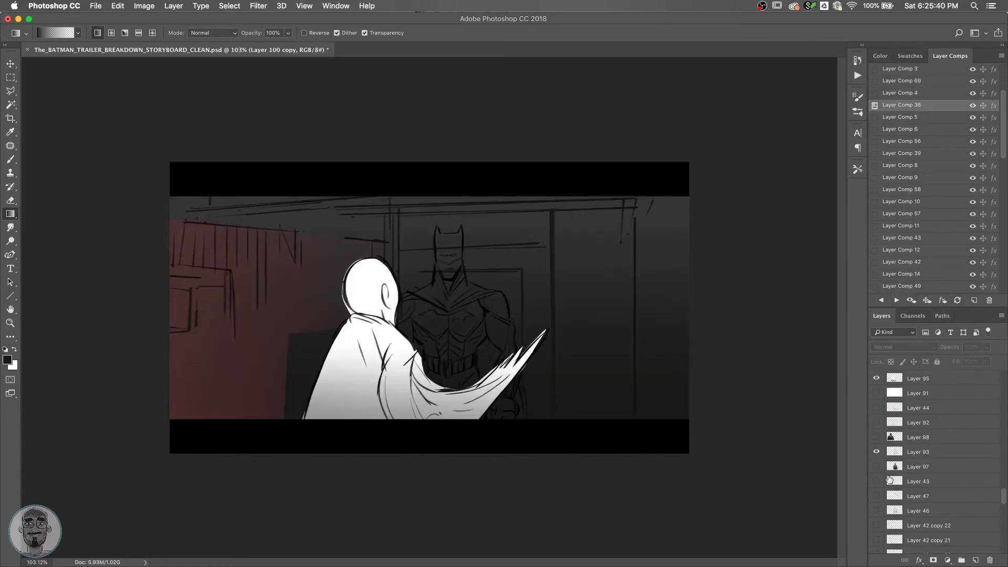
pyautogui.click(875, 466)
pyautogui.click(958, 302)
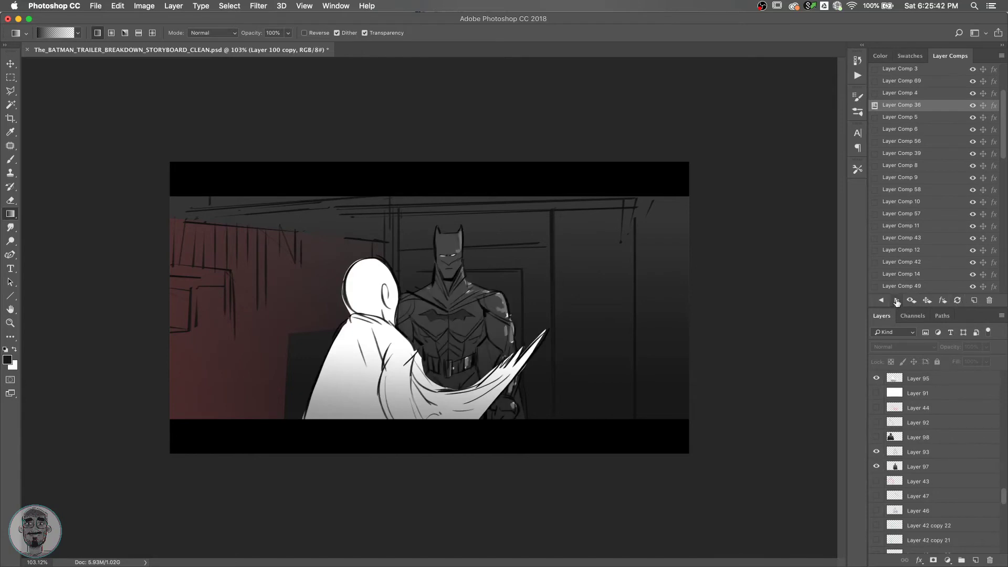
pyautogui.click(881, 300)
pyautogui.click(896, 300)
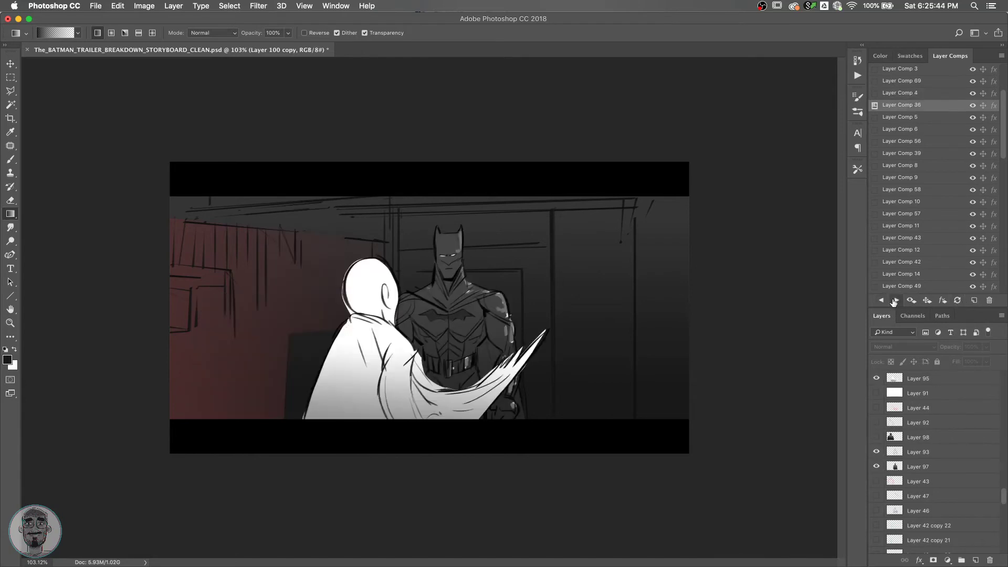
# Select the foreground figure's fill layer, Layer 95, load its outline as a selection, and clear its white fill.
pyautogui.press('v')
pyautogui.keyDown('super'); pyautogui.click(471, 393); pyautogui.keyUp('super')
pyautogui.click(876, 378)
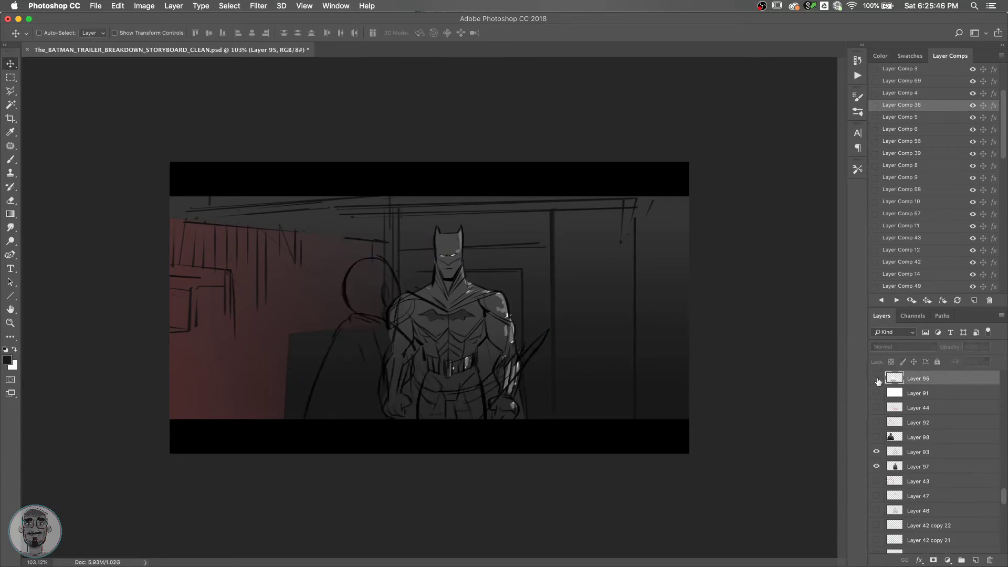
pyautogui.click(876, 379)
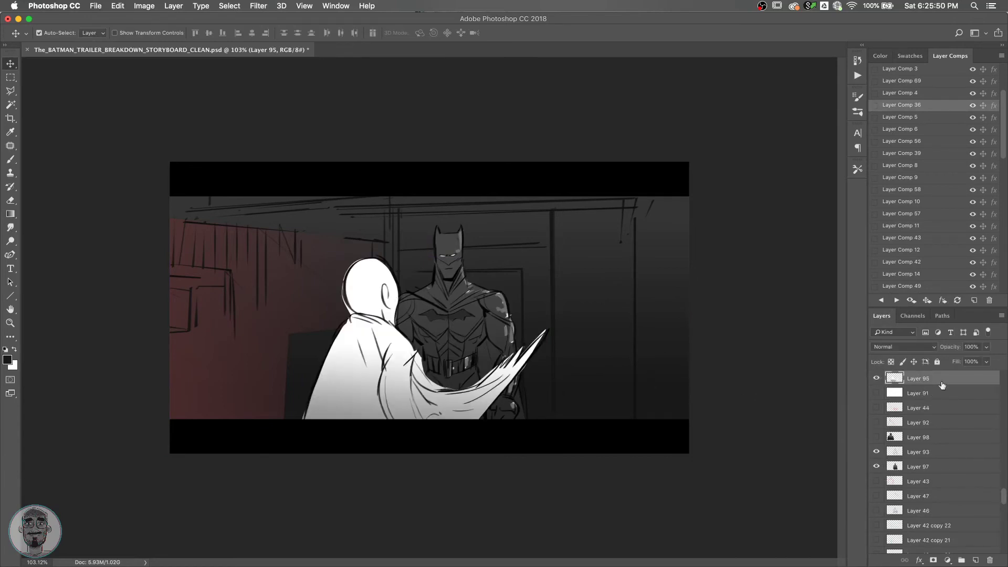
pyautogui.press('super')
pyautogui.keyDown('super'); pyautogui.click(895, 378); pyautogui.keyUp('super')
pyautogui.press('Delete')
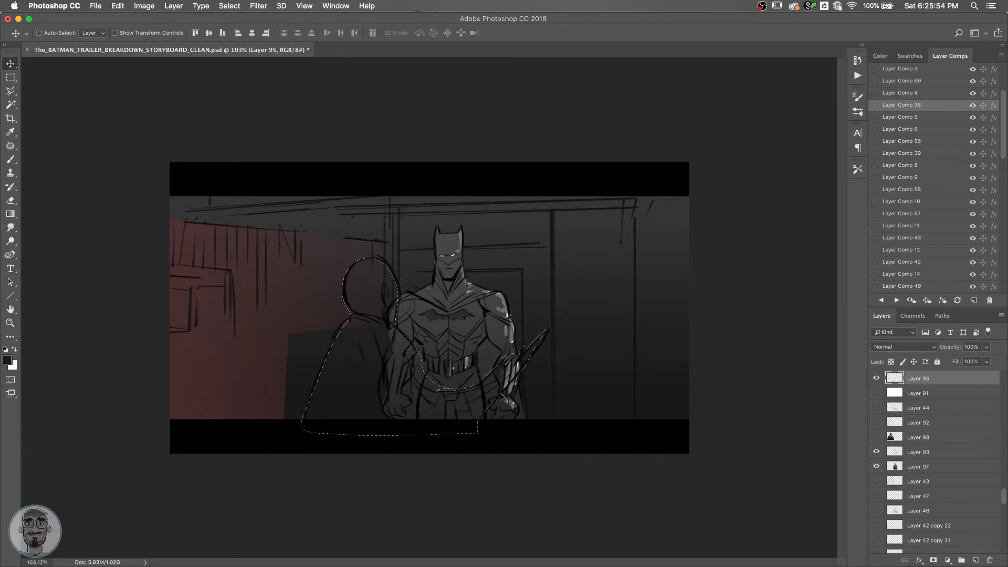
# Fill the selected foreground figure on Layer 95 with a dark grey swatch.
pyautogui.press('g')
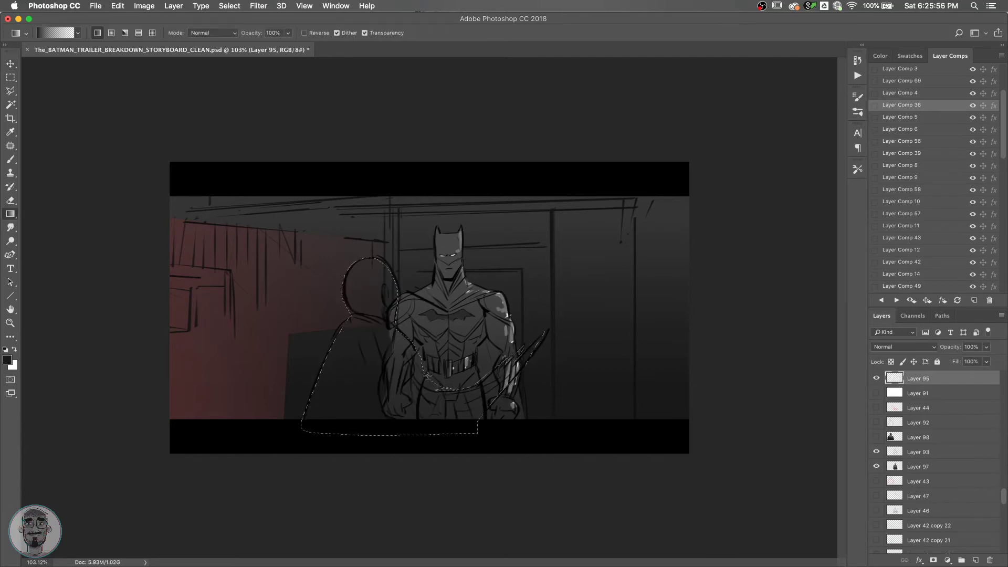
pyautogui.click(910, 55)
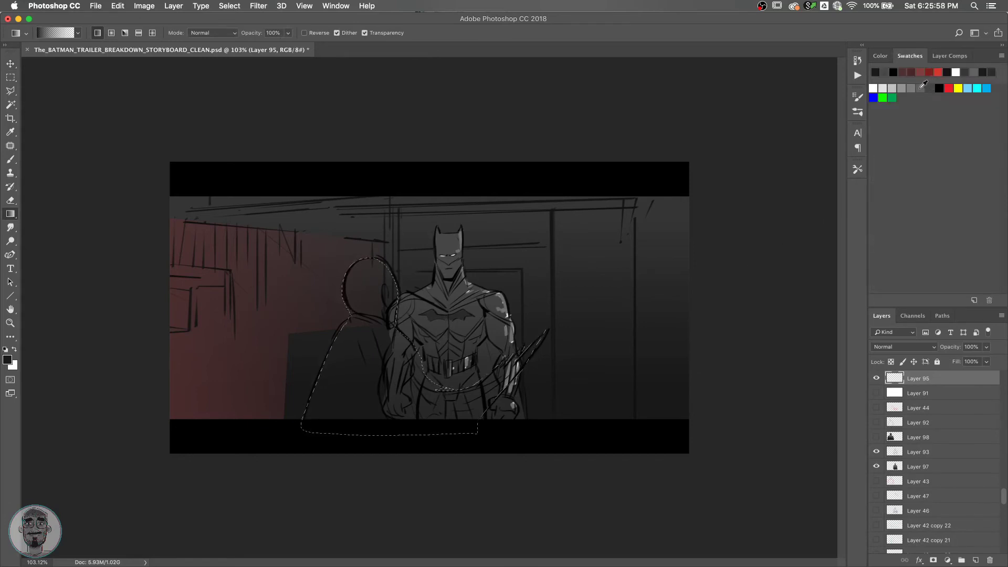
pyautogui.click(923, 84)
pyautogui.moveTo(429, 442); pyautogui.dragTo(436, 384)
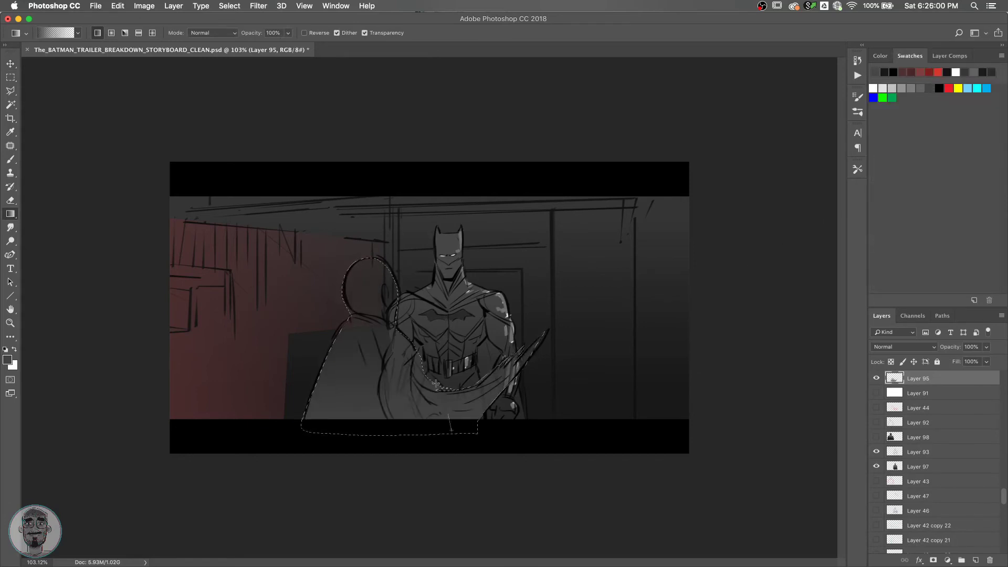
pyautogui.hotkey('shift', 'g')
pyautogui.click(444, 390)
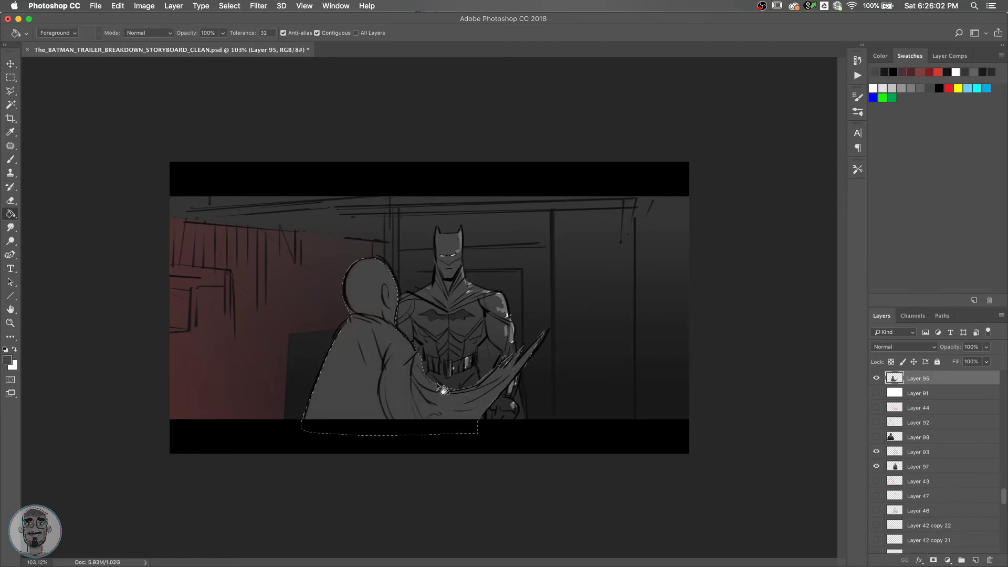
pyautogui.hotkey('shift', 'g')
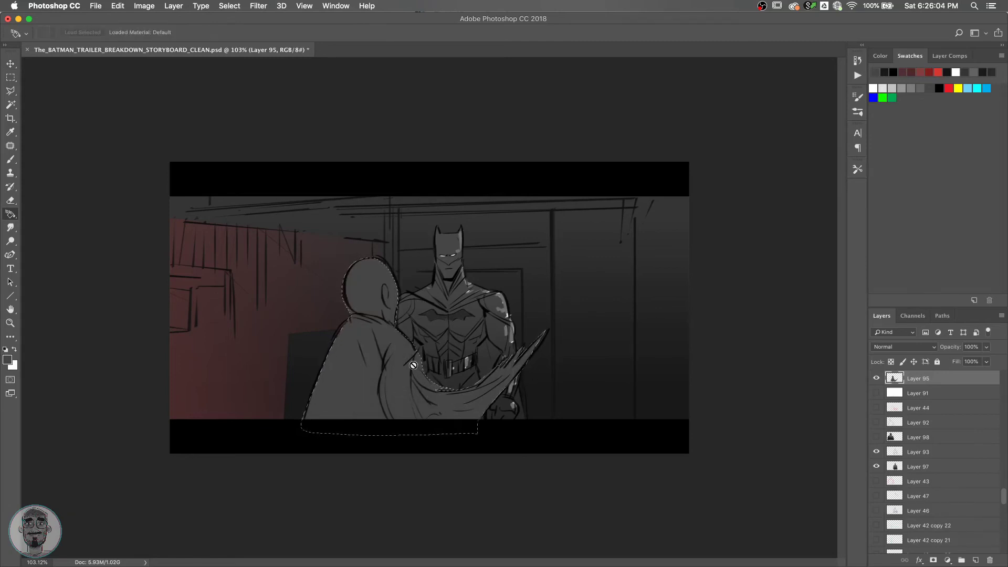
pyautogui.hotkey('shift', 'g')
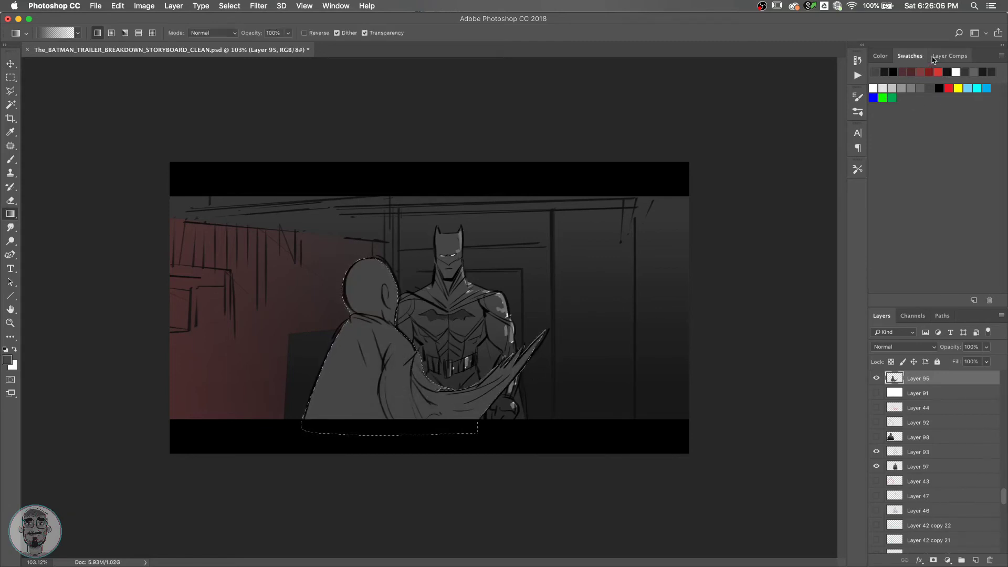
# Set the foreground colour's brightness to 17%, shade the selected figure on Layer 95 with it, and deselect.
pyautogui.click(933, 57)
pyautogui.click(880, 55)
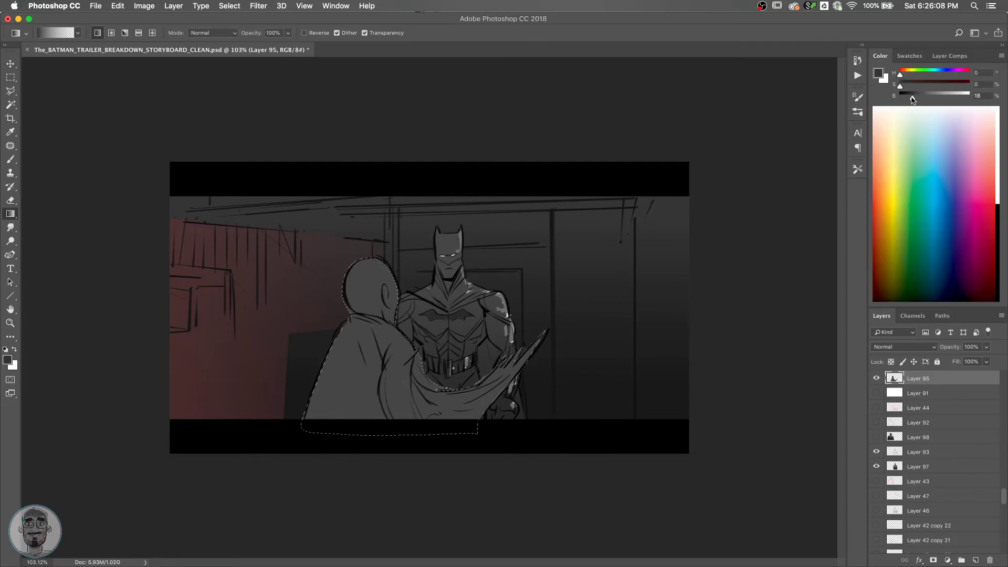
pyautogui.click(911, 97)
pyautogui.hotkey('alt', 'BackSpace')
pyautogui.hotkey('alt', 'BackSpace')
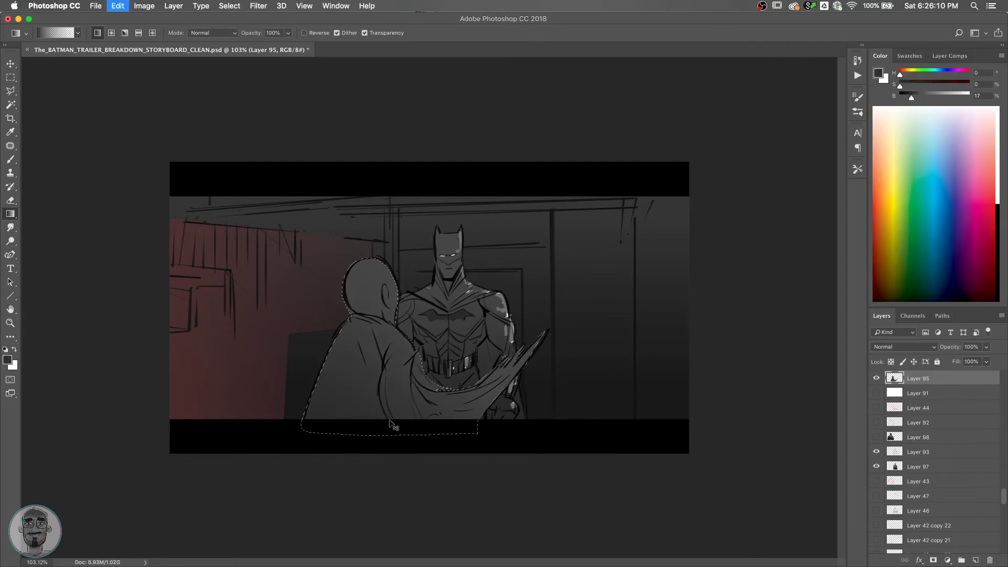
pyautogui.press('super+z')
pyautogui.press('super+d')
# Merge the figure's line art on Layer 94 into Layer 95 and update Layer Comp 36.
pyautogui.scroll(3, 934, 446)
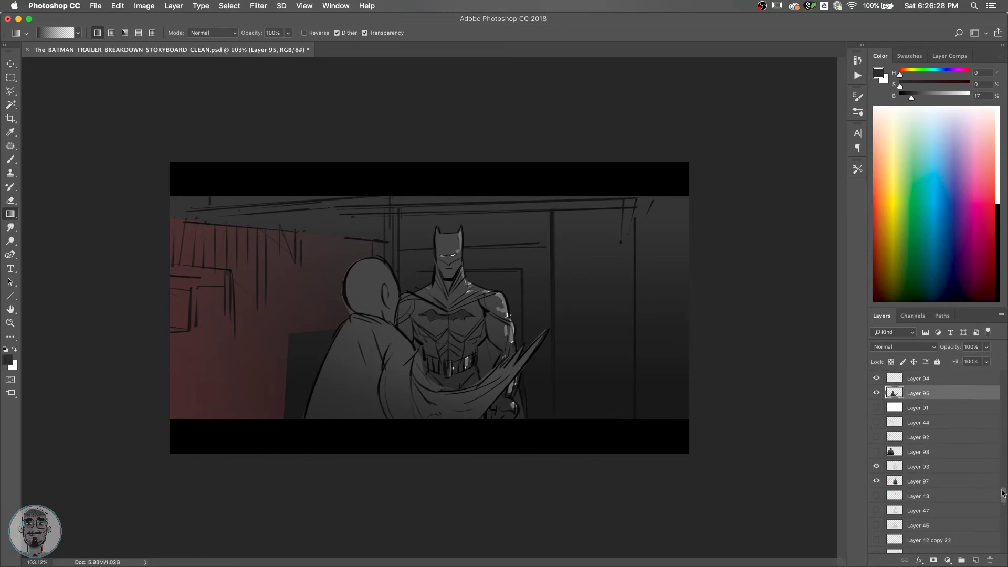
pyautogui.click(923, 438)
pyautogui.press('Delete')
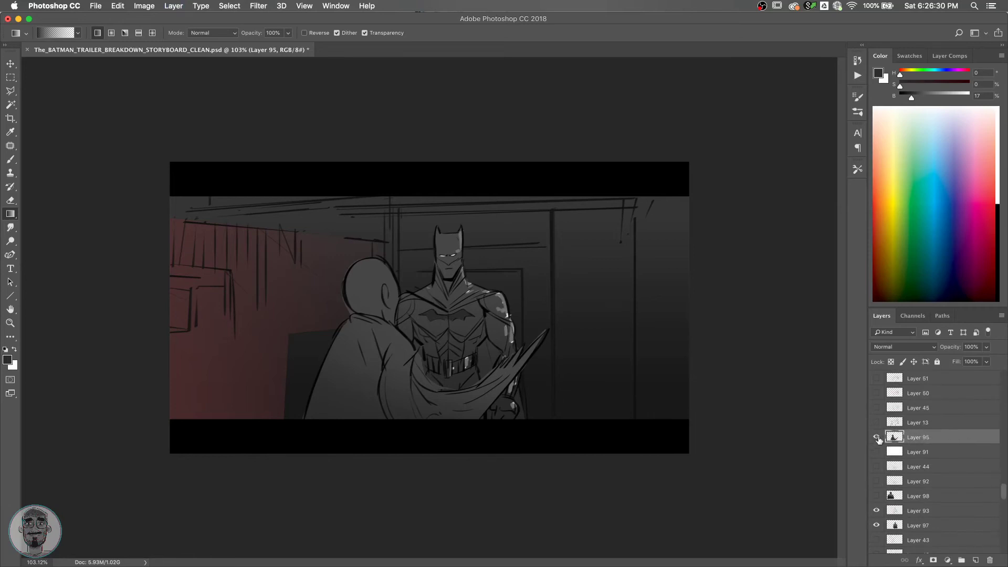
pyautogui.click(876, 436)
pyautogui.click(876, 437)
pyautogui.click(950, 55)
pyautogui.click(957, 300)
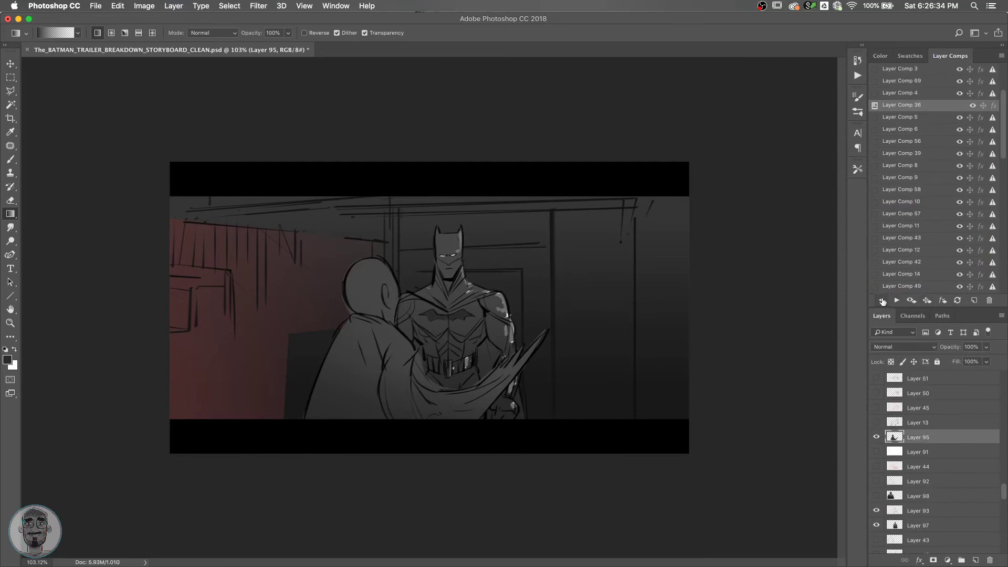
# Switch back and forth between Layer Comps 4 and 36 to compare the two panels and check Layer 95.
pyautogui.click(882, 301)
pyautogui.click(895, 301)
pyautogui.click(881, 300)
pyautogui.click(896, 300)
pyautogui.click(881, 300)
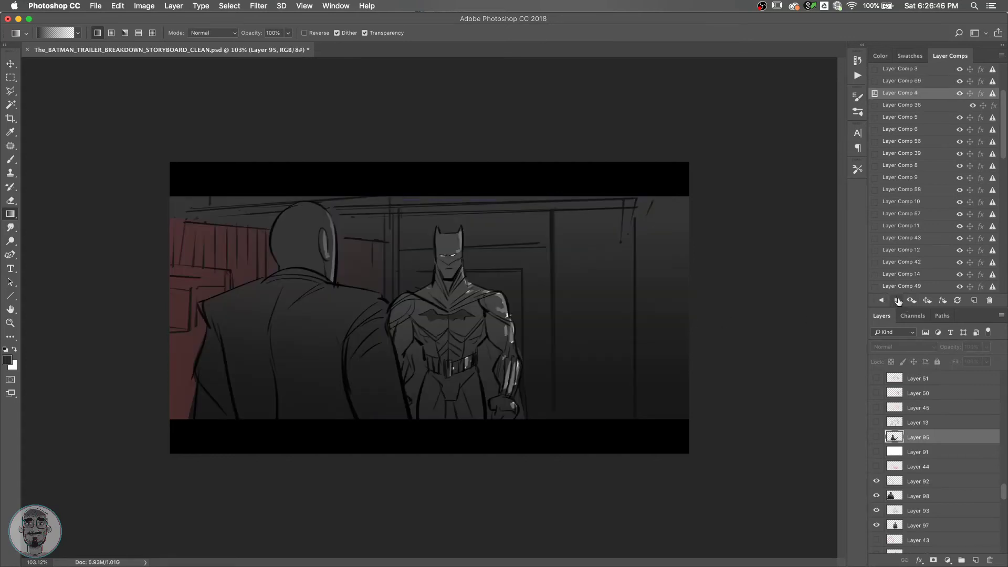
pyautogui.click(896, 300)
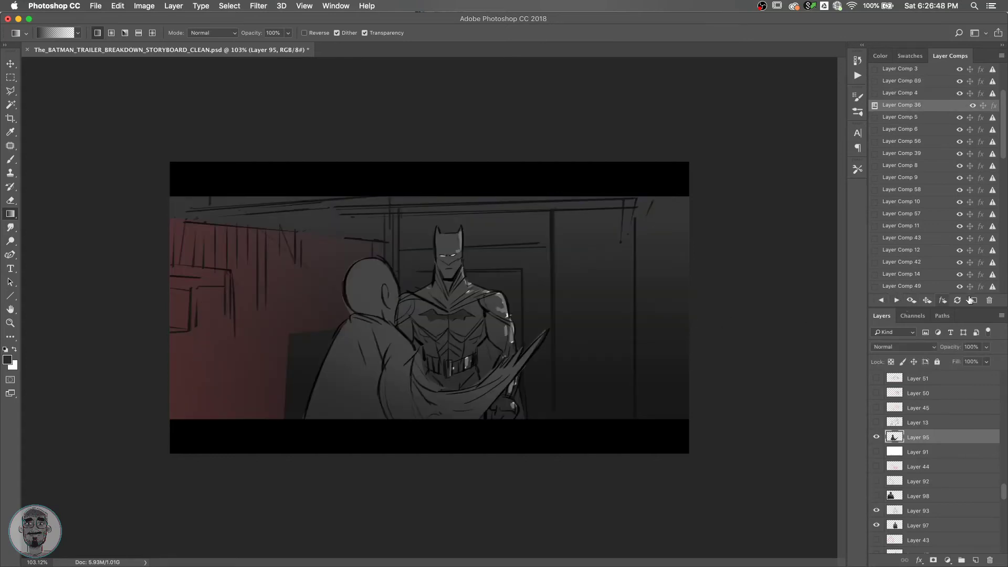
pyautogui.doubleClick(876, 437)
pyautogui.press('l')
pyautogui.click(522, 386)
pyautogui.click(576, 322)
pyautogui.click(560, 304)
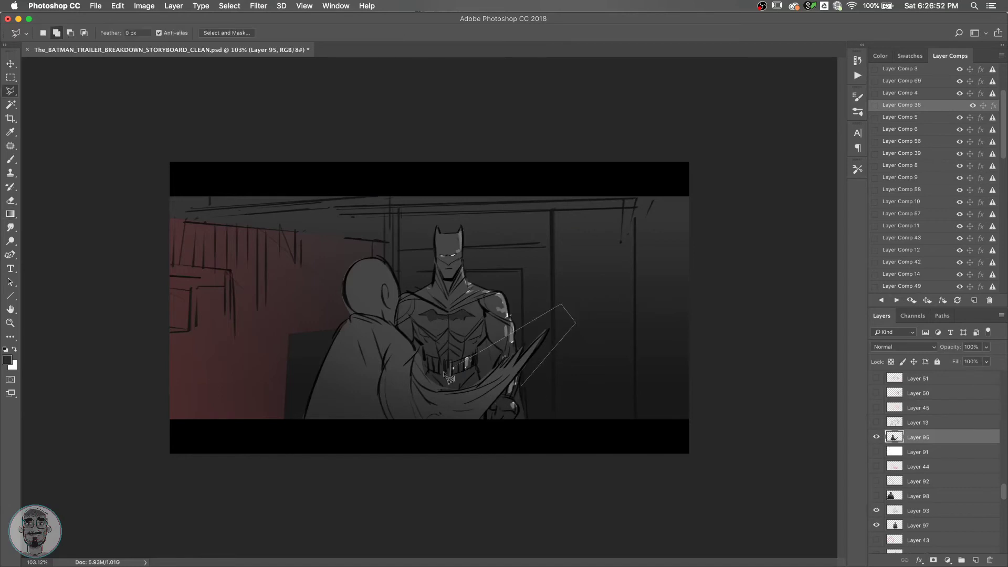
pyautogui.press('Escape')
# Lasso the foreground figure's head and flung-out arm on Layer 95, apply Motion Blur at -9° and 19 pixels, and deselect.
pyautogui.hotkey('shift', 'l')
pyautogui.moveTo(501, 397)
pyautogui.mouseDown()
pyautogui.moveTo(493, 429)
pyautogui.moveTo(492, 353)
pyautogui.mouseUp()
pyautogui.moveTo(423, 376)
pyautogui.mouseDown()
pyautogui.moveTo(416, 415)
pyautogui.moveTo(488, 423)
pyautogui.mouseUp()
pyautogui.moveTo(387, 322); pyautogui.dragTo(401, 321)
pyautogui.click(258, 6)
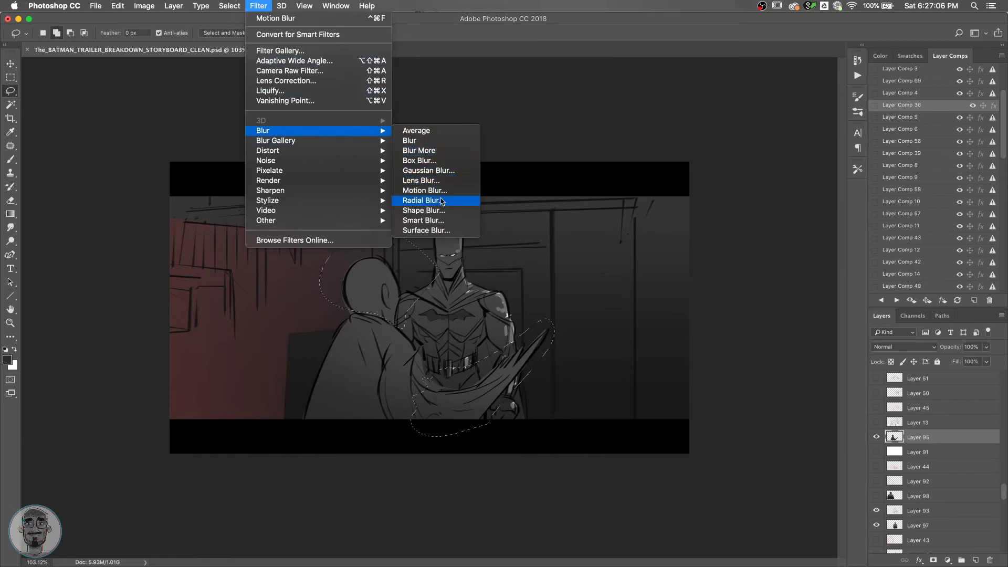
pyautogui.click(424, 190)
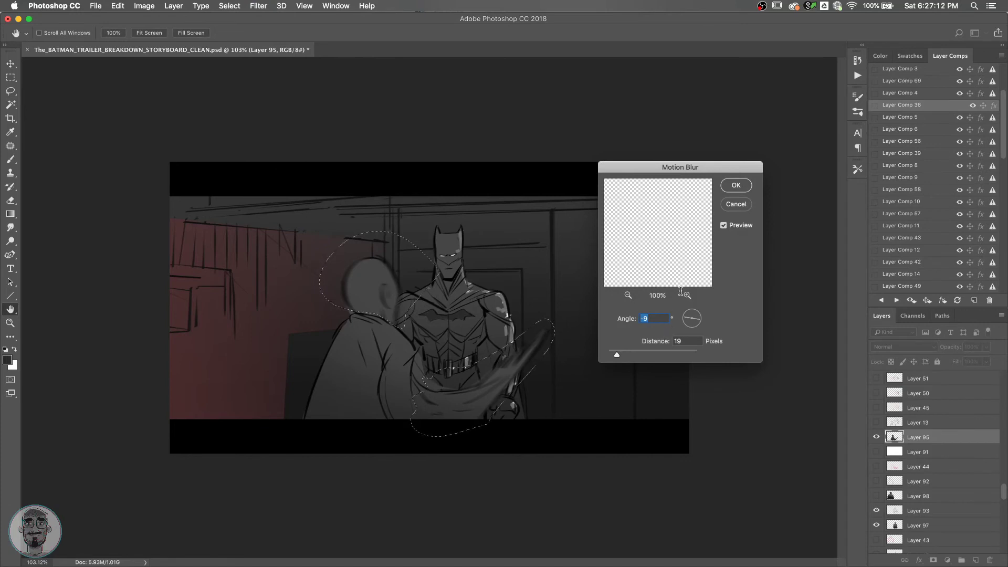
pyautogui.press('Return')
pyautogui.press('super+d')
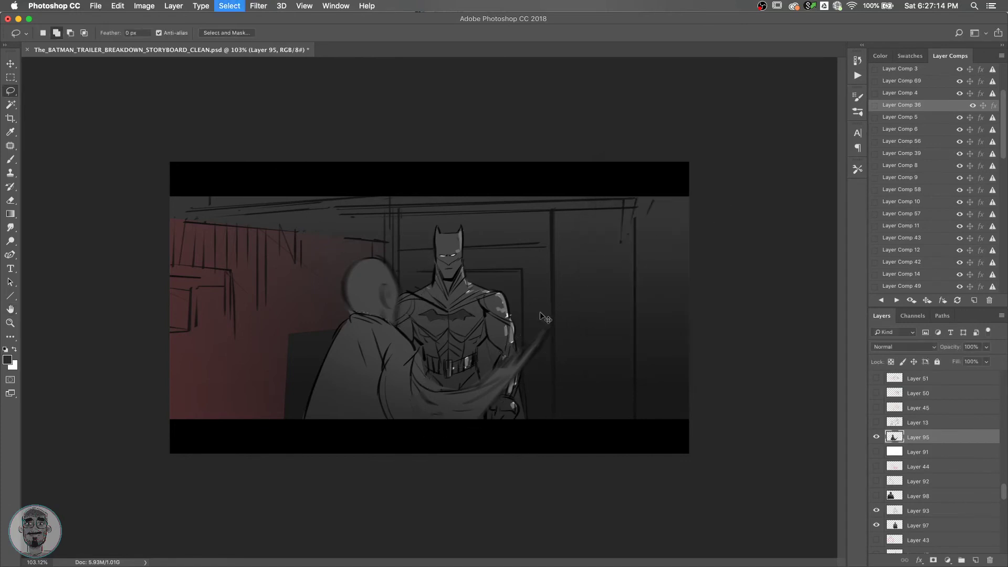
# Step back and forth through Layer Comps 69, 4, 36 and 5 to review how the blurred panel plays in sequence.
pyautogui.click(880, 300)
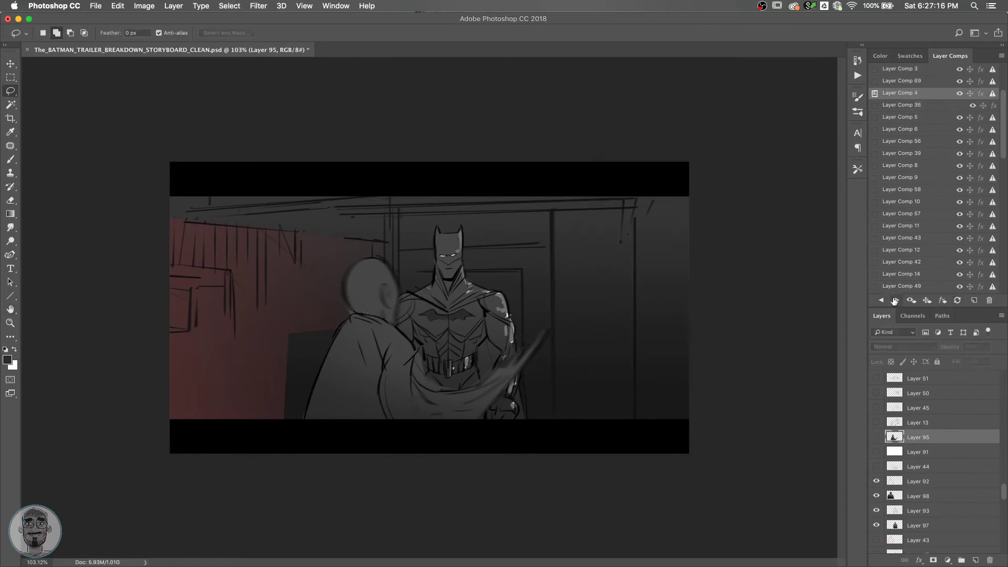
pyautogui.click(895, 300)
pyautogui.click(895, 300)
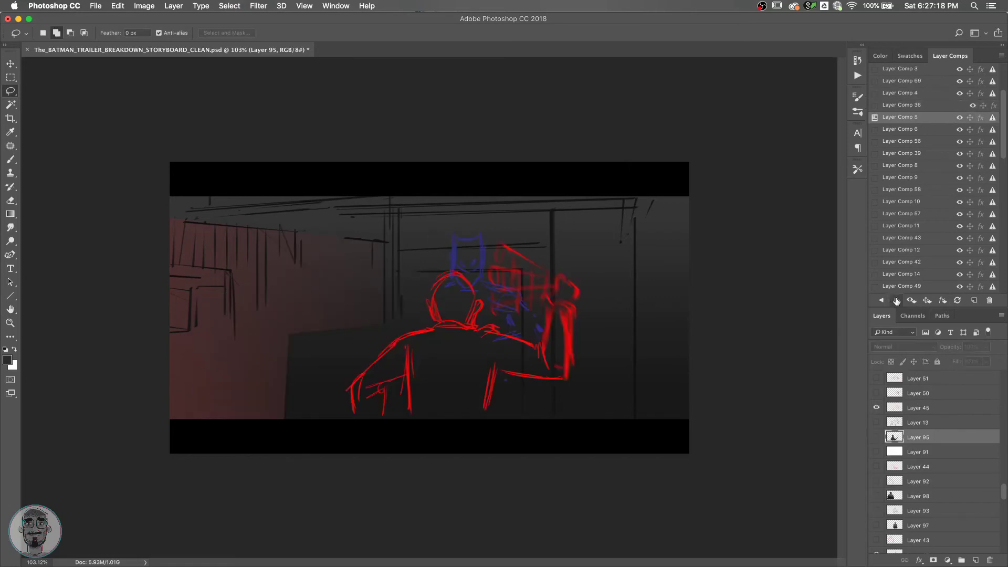
pyautogui.click(882, 300)
pyautogui.click(883, 300)
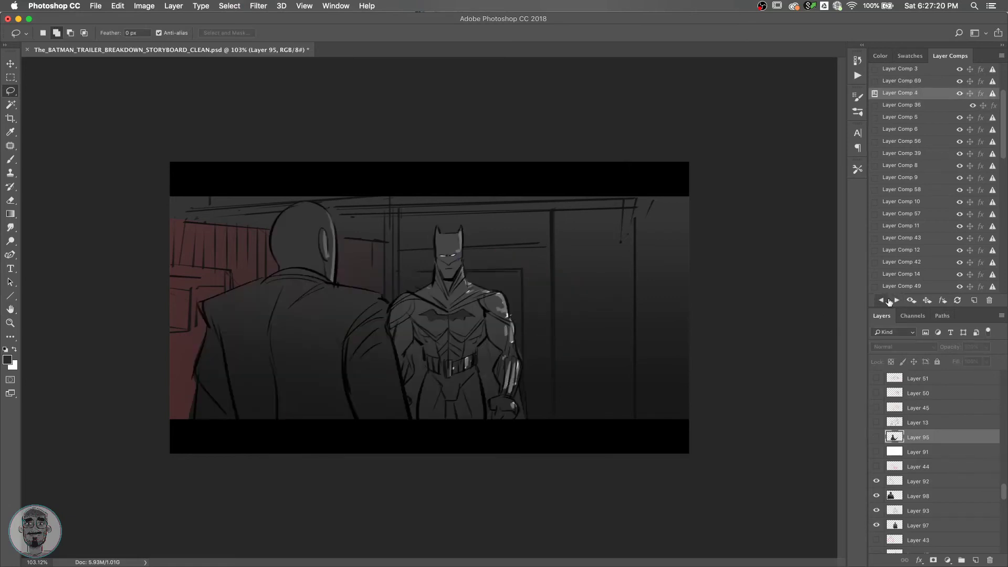
pyautogui.click(896, 300)
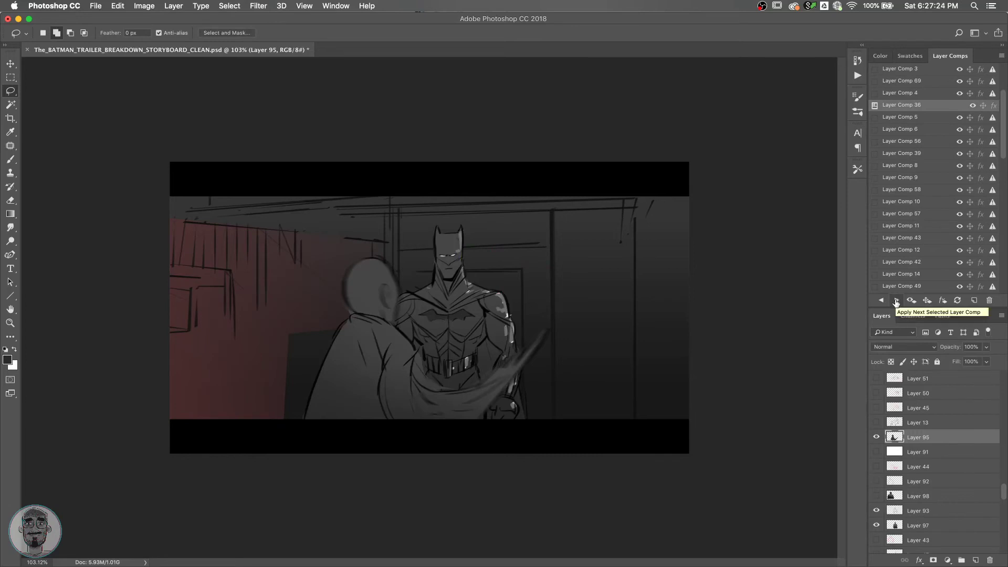
pyautogui.click(882, 300)
pyautogui.click(895, 300)
pyautogui.click(895, 300)
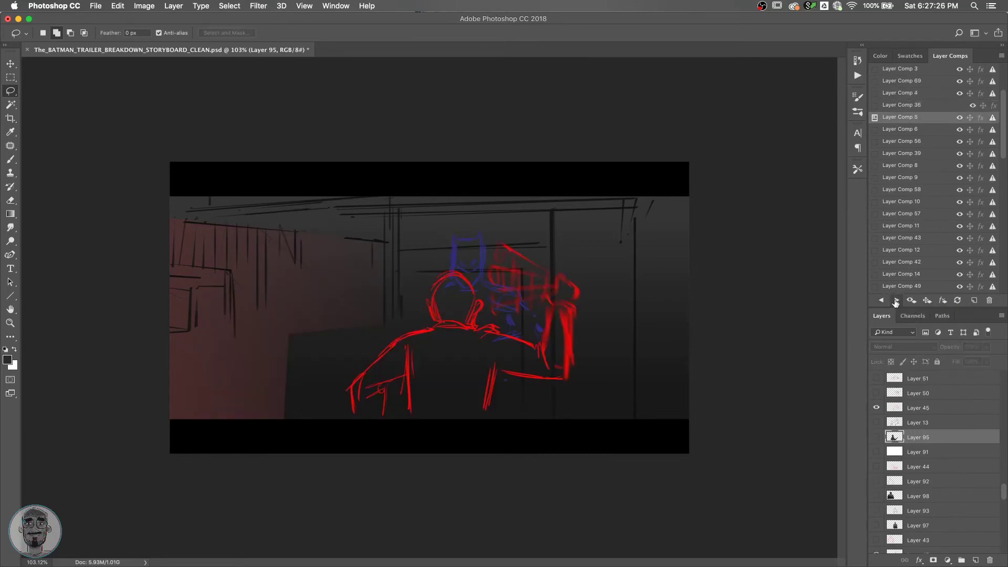
pyautogui.click(891, 301)
pyautogui.click(892, 302)
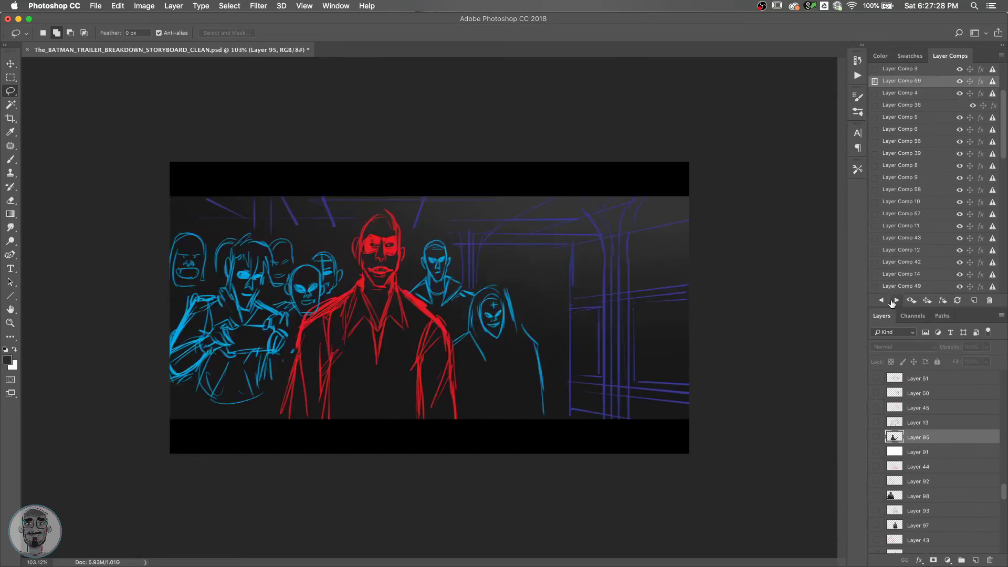
pyautogui.click(896, 301)
pyautogui.click(896, 301)
pyautogui.click(886, 301)
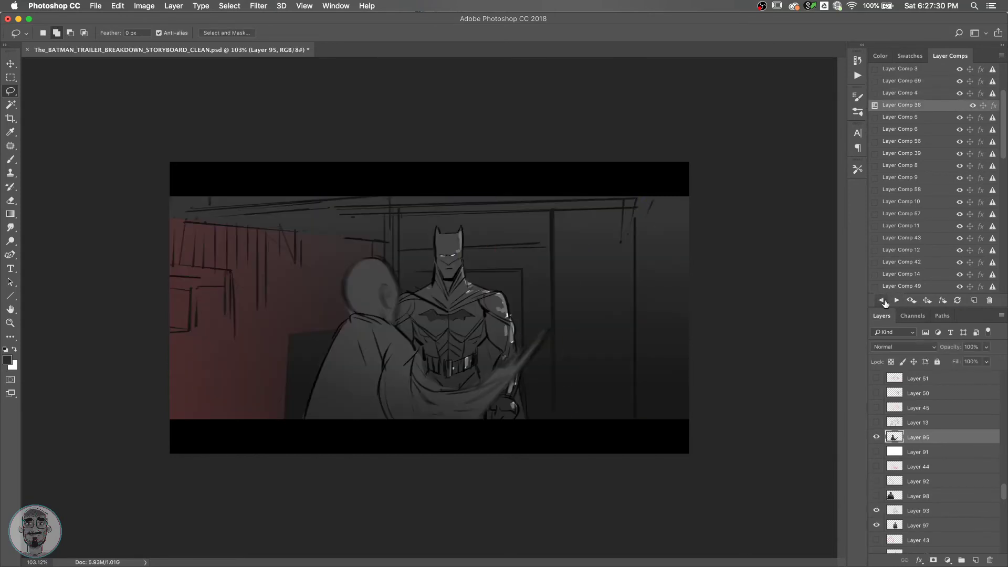
# Switch to Layer Comp 5, move the white overlay Layer 91 above Layer 13 and turn it on.
pyautogui.click(895, 302)
pyautogui.click(894, 302)
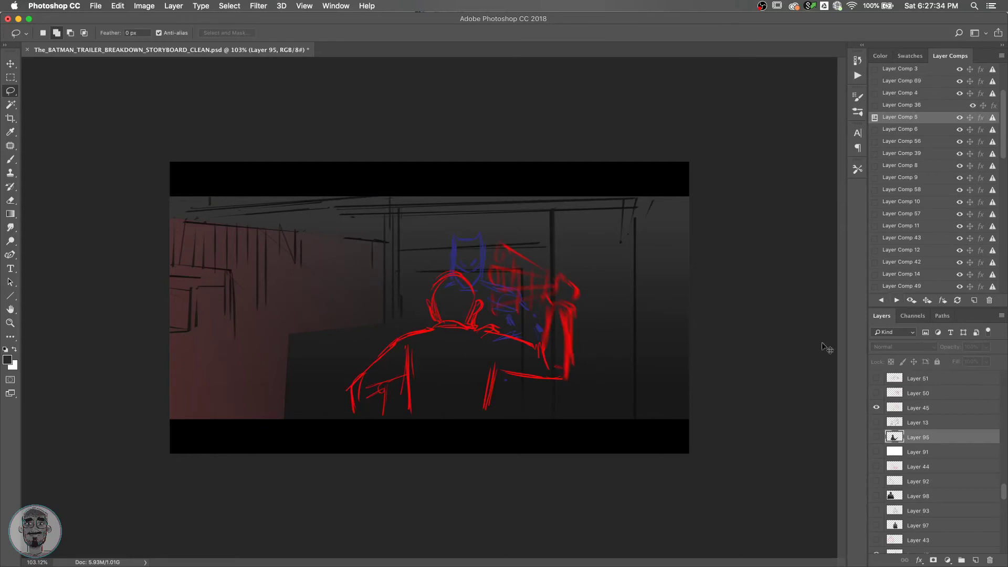
pyautogui.press('v')
pyautogui.moveTo(908, 452); pyautogui.dragTo(878, 422)
pyautogui.click(877, 423)
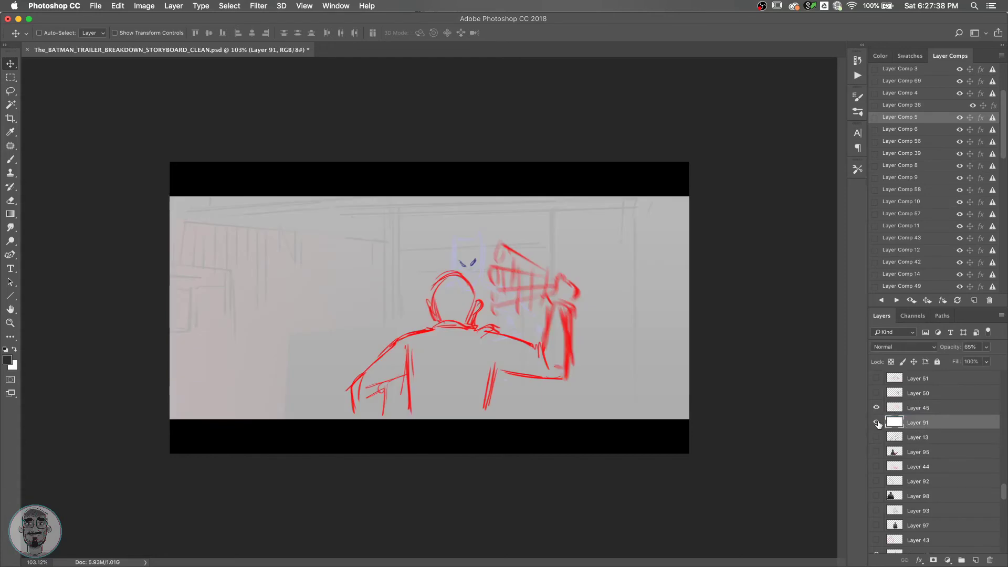
# Move the blue Batman sketch Layer 47 directly above Layer 91 and toggle sketch layers to check the arrangement.
pyautogui.hotkey('ctrl', '+')
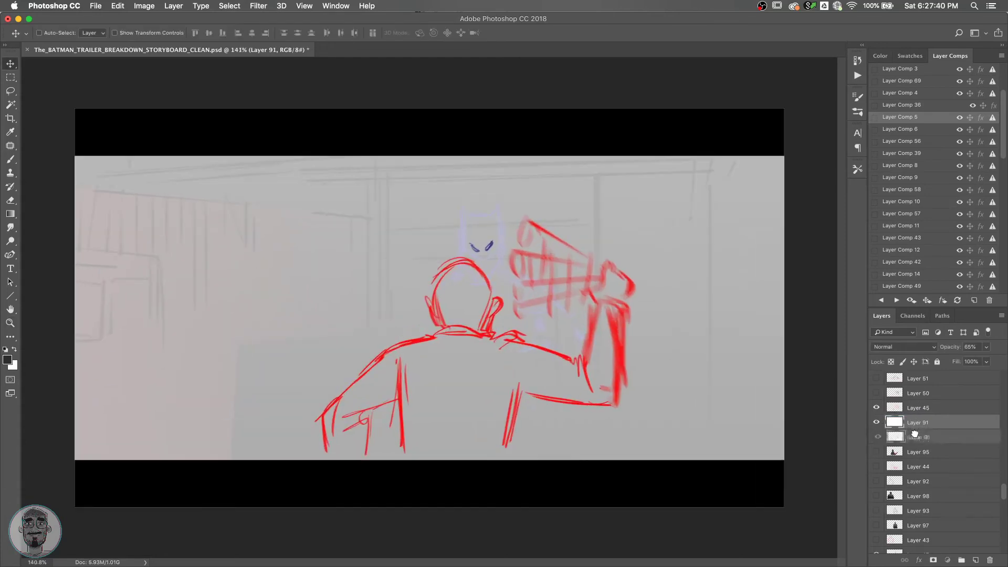
pyautogui.scroll(-3, 1003, 493)
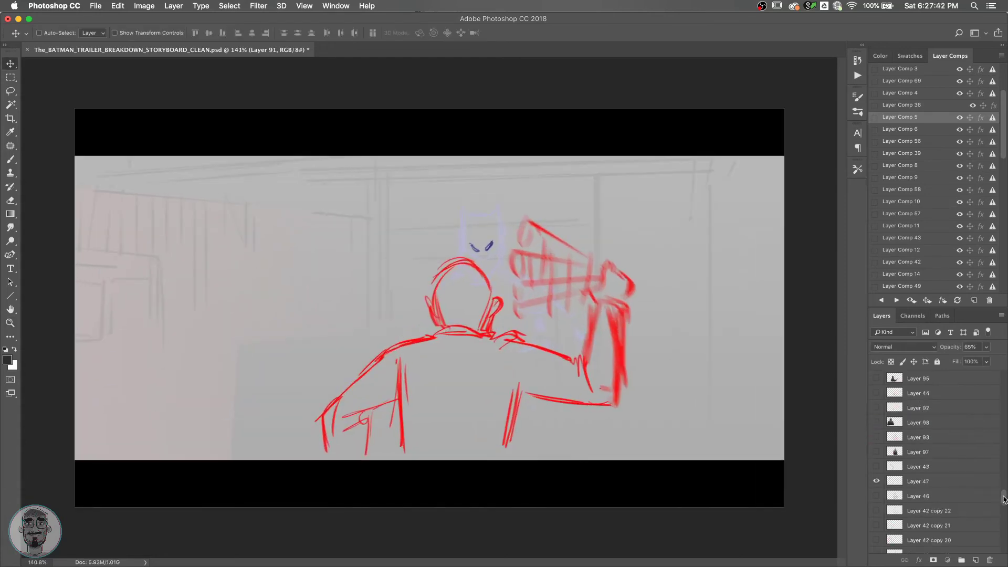
pyautogui.moveTo(922, 513)
pyautogui.mouseDown()
pyautogui.moveTo(933, 388)
pyautogui.moveTo(956, 383)
pyautogui.moveTo(928, 371)
pyautogui.mouseUp()
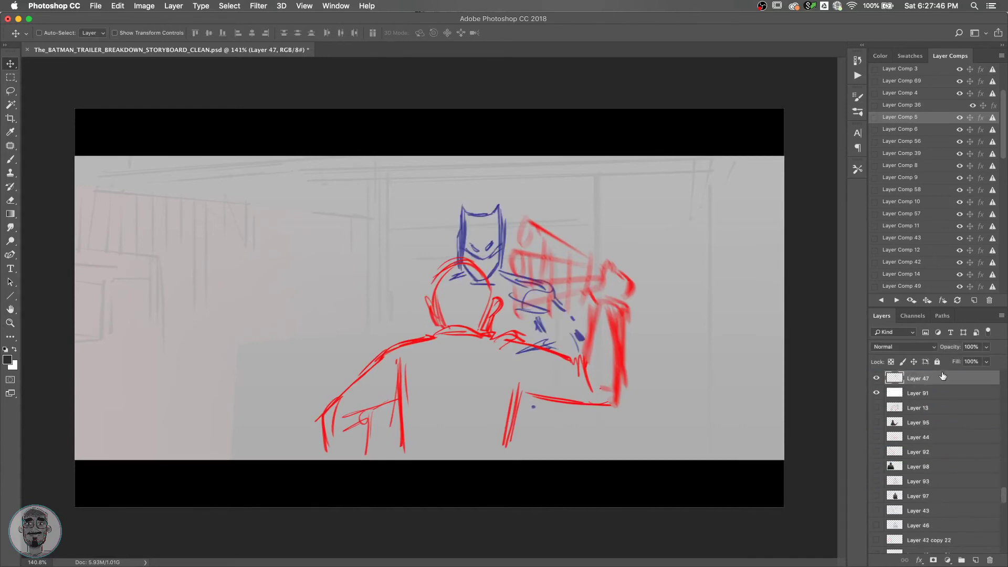
pyautogui.click(876, 378)
pyautogui.click(877, 378)
pyautogui.scroll(2, 1002, 494)
pyautogui.click(876, 422)
pyautogui.click(875, 422)
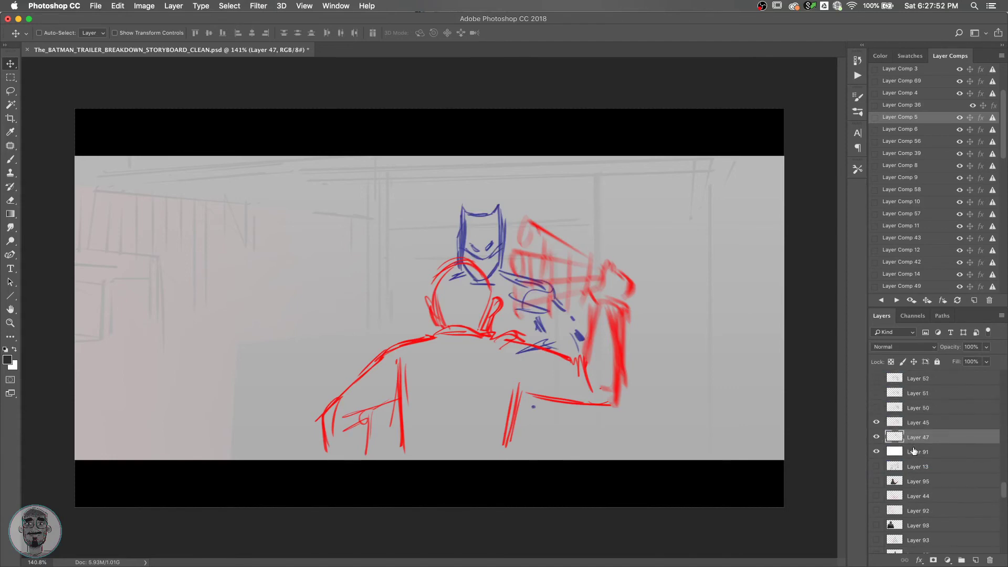
# Move Layer 91 above sketch Layers 45 and 47, adjust its opacity, and add a new layer above it for inking.
pyautogui.moveTo(913, 451); pyautogui.dragTo(925, 422)
pyautogui.moveTo(955, 347); pyautogui.dragTo(945, 349)
pyautogui.click(976, 561)
pyautogui.scroll(3, 590, 350)
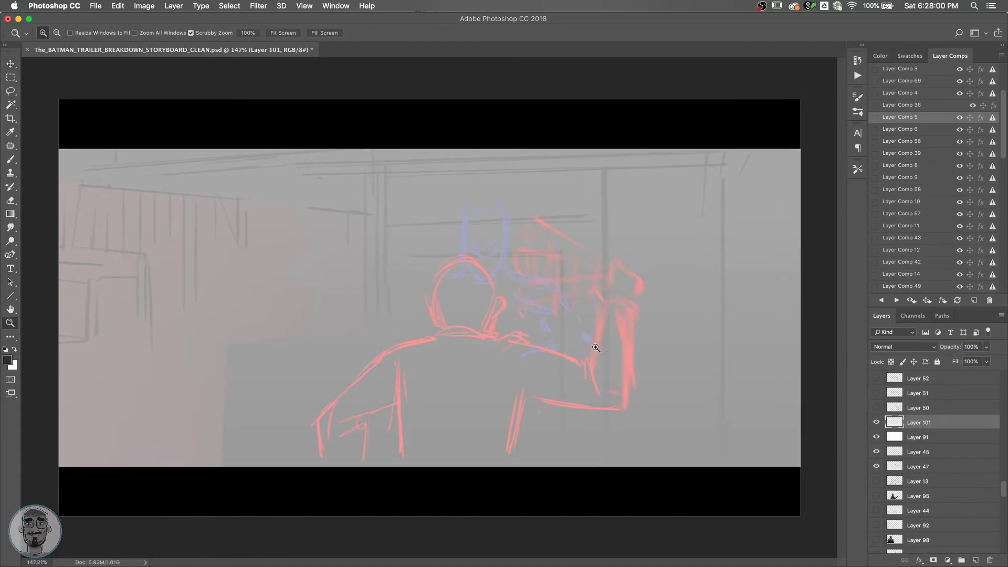
# Ink the foreground figure's collar and the two sides of his torso in black over the red sketch.
pyautogui.press('b')
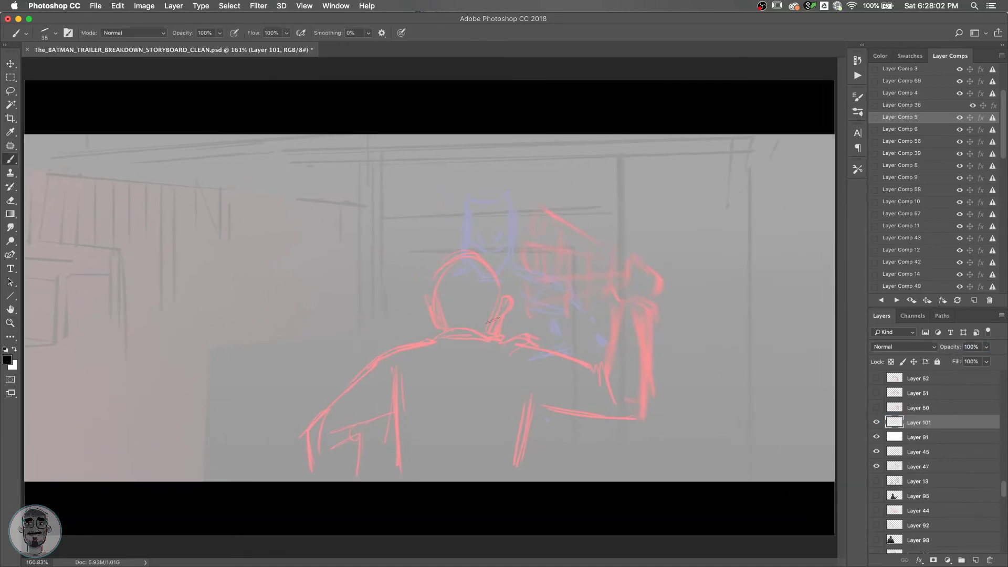
pyautogui.moveTo(482, 258)
pyautogui.mouseDown()
pyautogui.moveTo(499, 320)
pyautogui.moveTo(444, 329)
pyautogui.mouseUp()
pyautogui.press('super+z')
pyautogui.moveTo(505, 341)
pyautogui.mouseDown()
pyautogui.moveTo(413, 343)
pyautogui.moveTo(398, 415)
pyautogui.mouseUp()
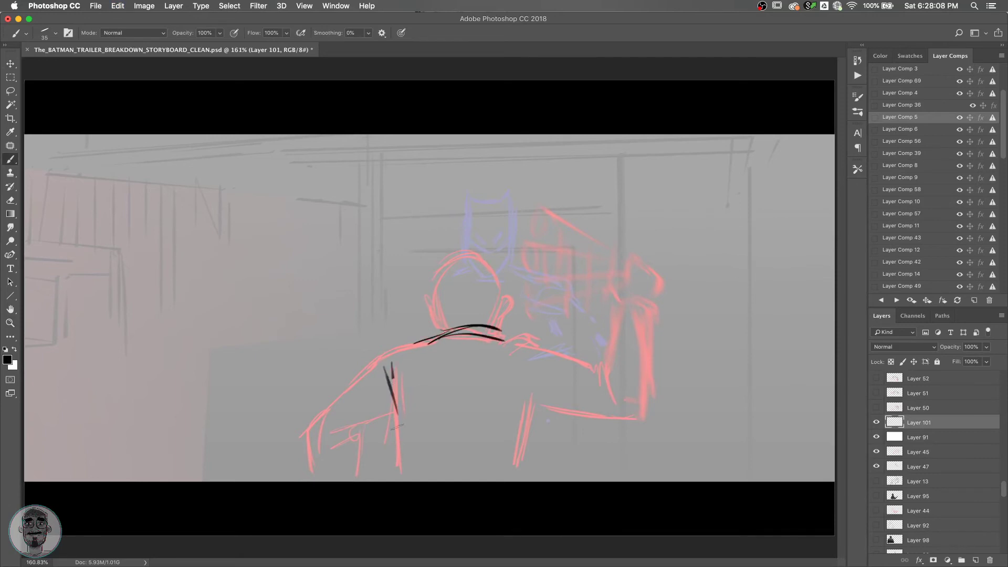
pyautogui.moveTo(391, 378); pyautogui.dragTo(399, 464)
pyautogui.moveTo(527, 408)
pyautogui.mouseDown()
pyautogui.moveTo(514, 480)
pyautogui.moveTo(533, 398)
pyautogui.moveTo(526, 428)
pyautogui.mouseUp()
pyautogui.hotkey('ctrl', 'z')
pyautogui.moveTo(532, 371)
pyautogui.mouseDown()
pyautogui.moveTo(515, 480)
pyautogui.moveTo(523, 420)
pyautogui.mouseUp()
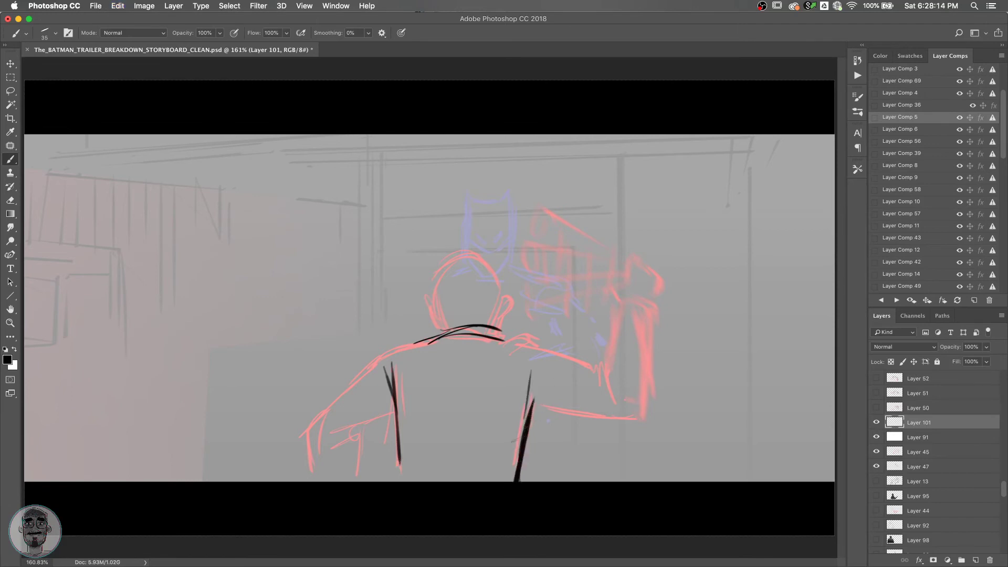
# Ink the figure's lowered bent arm, its sleeve folds and the outer line running up to the shoulder.
pyautogui.moveTo(390, 414); pyautogui.dragTo(341, 429)
pyautogui.moveTo(363, 422); pyautogui.dragTo(332, 444)
pyautogui.moveTo(360, 429); pyautogui.dragTo(361, 478)
pyautogui.moveTo(312, 431); pyautogui.dragTo(331, 479)
pyautogui.moveTo(322, 413)
pyautogui.mouseDown()
pyautogui.moveTo(307, 435)
pyautogui.moveTo(323, 471)
pyautogui.mouseUp()
pyautogui.moveTo(321, 470); pyautogui.dragTo(344, 478)
pyautogui.moveTo(318, 416); pyautogui.dragTo(403, 348)
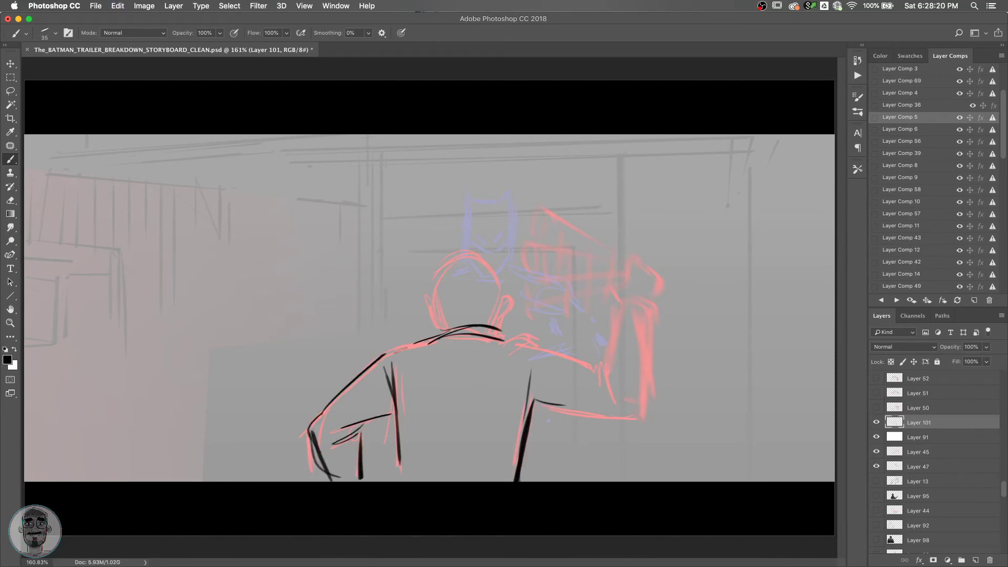
pyautogui.moveTo(529, 331)
pyautogui.mouseDown()
pyautogui.moveTo(487, 348)
pyautogui.moveTo(512, 362)
pyautogui.mouseUp()
pyautogui.moveTo(538, 333)
pyautogui.mouseDown()
pyautogui.moveTo(508, 370)
pyautogui.moveTo(585, 358)
pyautogui.mouseUp()
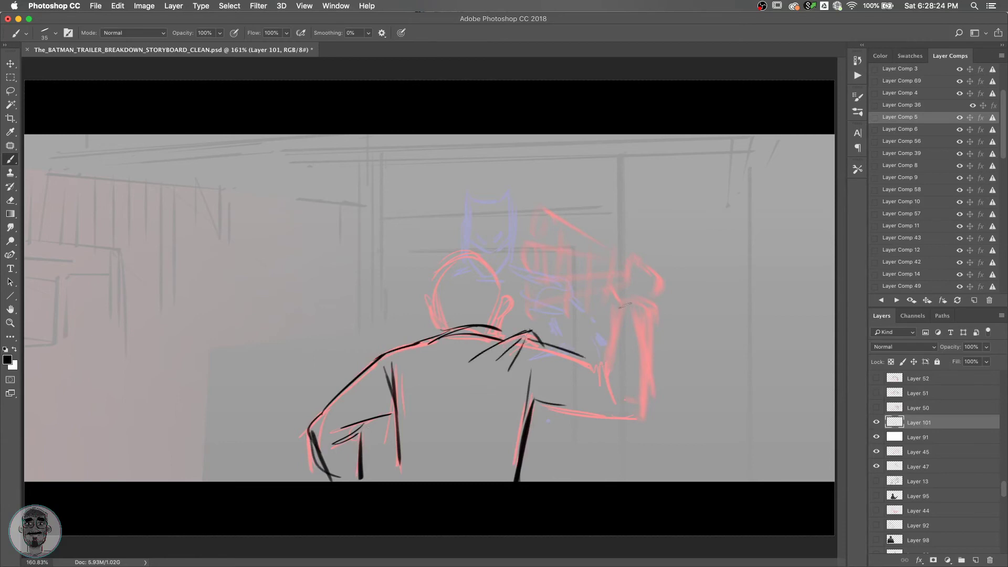
pyautogui.moveTo(581, 318); pyautogui.dragTo(595, 329)
pyautogui.press('super+alt+z')
pyautogui.press('super+alt+z')
pyautogui.press('super+alt+z')
pyautogui.press('super+alt+z')
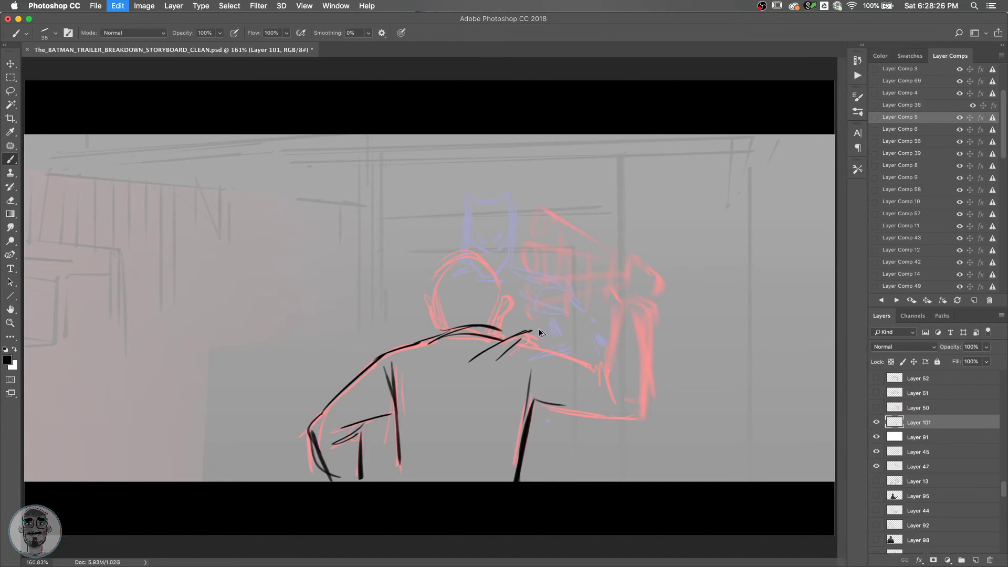
# Ink the raised arm's shoulder folds, upper arm, elbow crease, forearm and underside back to the torso.
pyautogui.moveTo(525, 340); pyautogui.dragTo(474, 375)
pyautogui.moveTo(519, 332)
pyautogui.mouseDown()
pyautogui.moveTo(613, 376)
pyautogui.moveTo(613, 366)
pyautogui.moveTo(617, 399)
pyautogui.mouseUp()
pyautogui.moveTo(612, 358)
pyautogui.mouseDown()
pyautogui.moveTo(629, 376)
pyautogui.moveTo(603, 364)
pyautogui.mouseUp()
pyautogui.moveTo(609, 313)
pyautogui.mouseDown()
pyautogui.moveTo(622, 318)
pyautogui.moveTo(607, 342)
pyautogui.mouseUp()
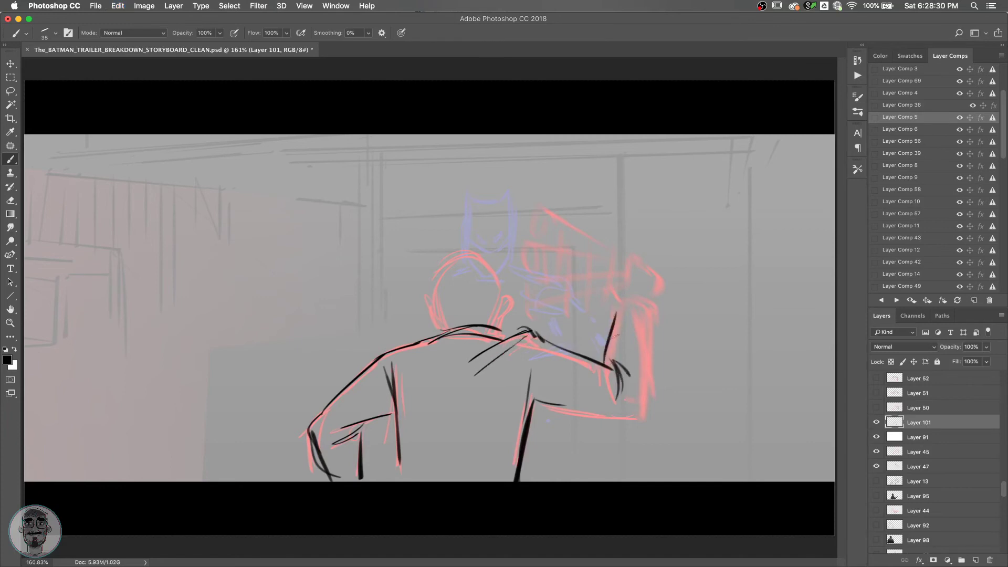
pyautogui.press('super+alt+z')
pyautogui.press('super+alt+z')
pyautogui.press('super+alt+z')
pyautogui.moveTo(533, 402)
pyautogui.mouseDown()
pyautogui.moveTo(642, 414)
pyautogui.moveTo(654, 388)
pyautogui.moveTo(645, 306)
pyautogui.moveTo(606, 362)
pyautogui.mouseUp()
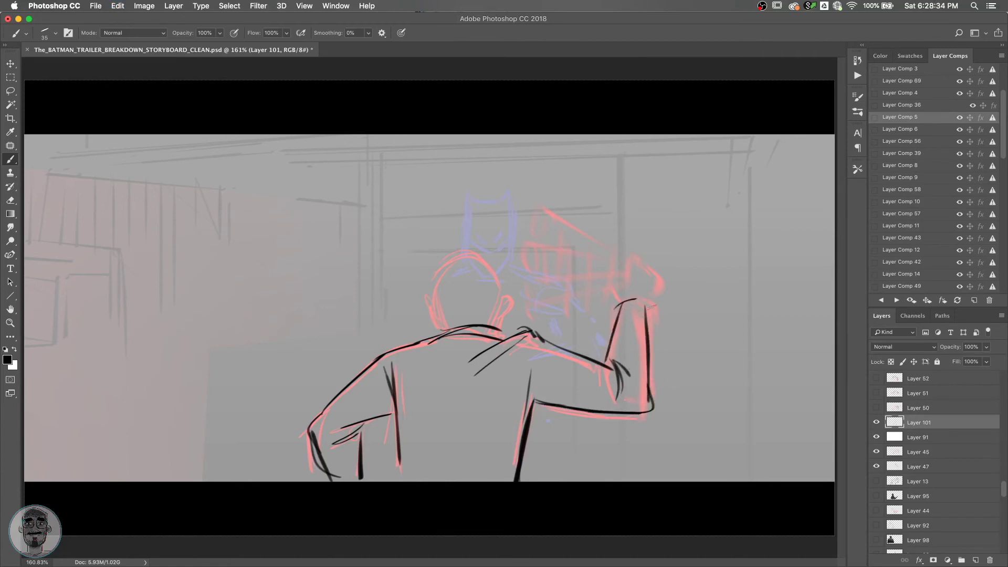
# Ink the raised fist and the three fanned positions of the swinging club, crossed with curved motion lines.
pyautogui.scroll(3, 657, 307)
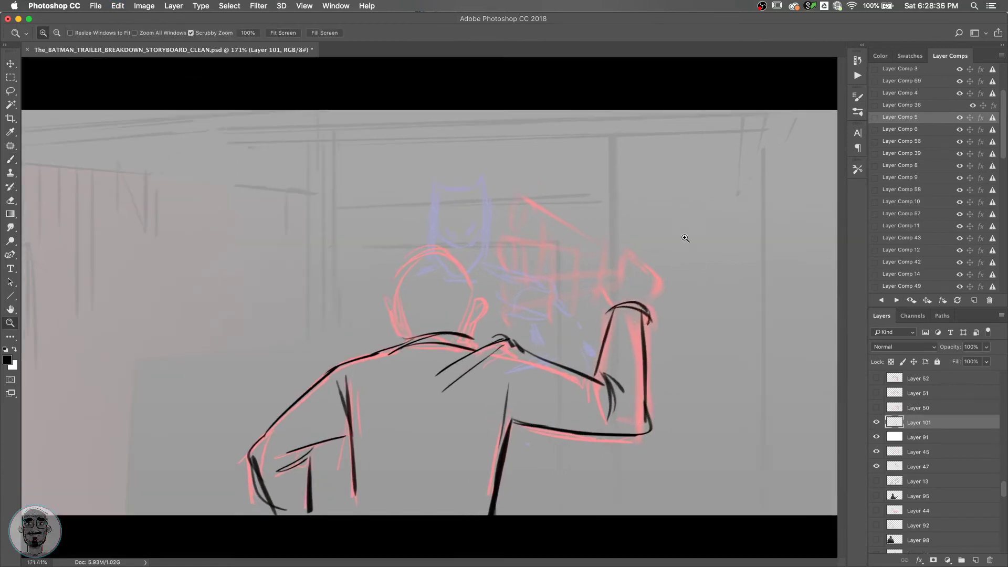
pyautogui.moveTo(598, 295)
pyautogui.mouseDown()
pyautogui.moveTo(620, 251)
pyautogui.moveTo(639, 279)
pyautogui.moveTo(626, 260)
pyautogui.moveTo(652, 275)
pyautogui.moveTo(649, 292)
pyautogui.moveTo(659, 283)
pyautogui.moveTo(568, 282)
pyautogui.moveTo(523, 282)
pyautogui.mouseUp()
pyautogui.press('super+z')
pyautogui.moveTo(596, 289)
pyautogui.mouseDown()
pyautogui.moveTo(508, 327)
pyautogui.moveTo(513, 298)
pyautogui.moveTo(609, 273)
pyautogui.mouseUp()
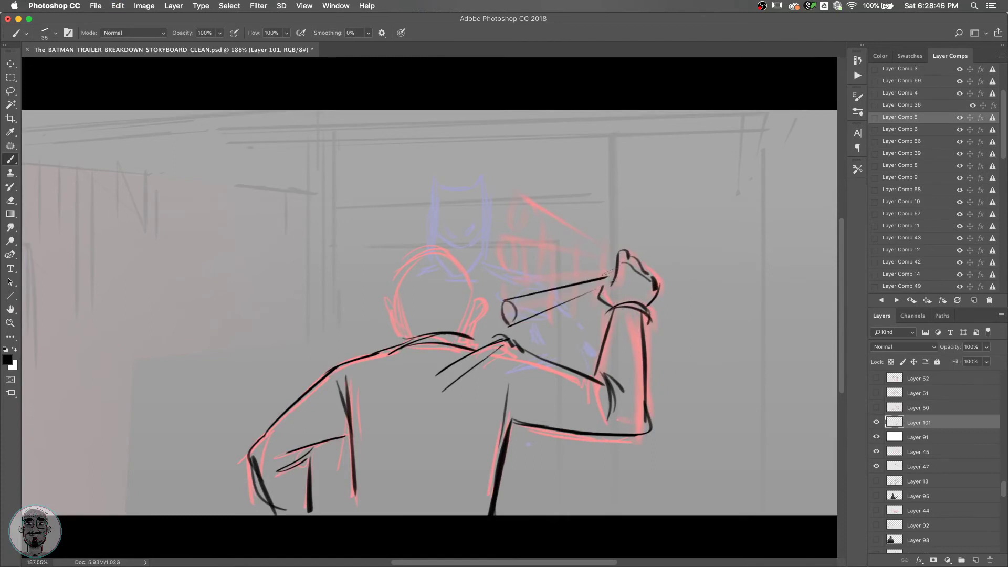
pyautogui.moveTo(498, 273)
pyautogui.mouseDown()
pyautogui.moveTo(614, 275)
pyautogui.moveTo(495, 232)
pyautogui.moveTo(510, 236)
pyautogui.moveTo(527, 335)
pyautogui.moveTo(553, 203)
pyautogui.moveTo(603, 244)
pyautogui.mouseUp()
pyautogui.moveTo(525, 195); pyautogui.dragTo(529, 199)
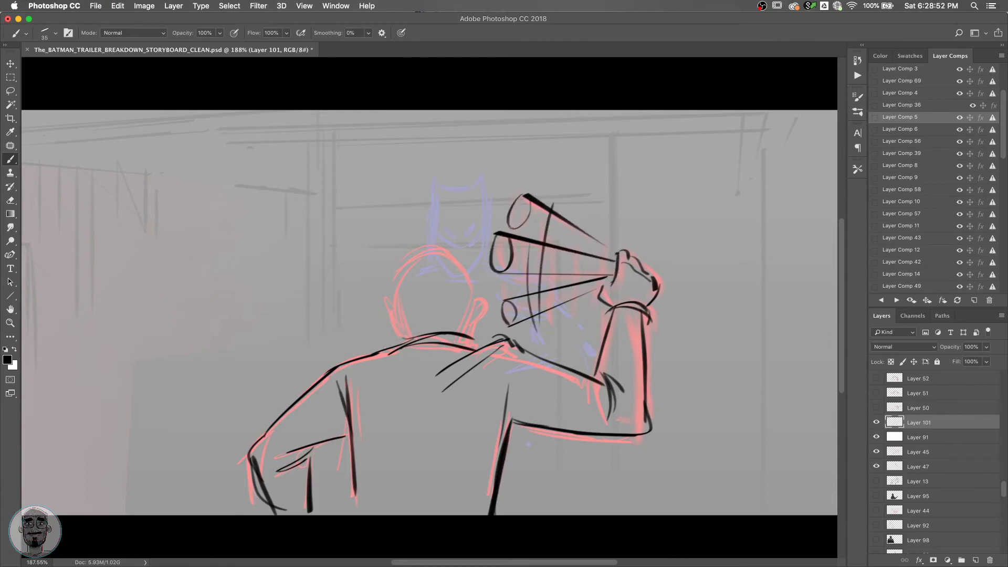
pyautogui.moveTo(604, 261); pyautogui.dragTo(525, 234)
pyautogui.moveTo(524, 230)
pyautogui.mouseDown()
pyautogui.moveTo(606, 244)
pyautogui.moveTo(578, 283)
pyautogui.moveTo(581, 323)
pyautogui.mouseUp()
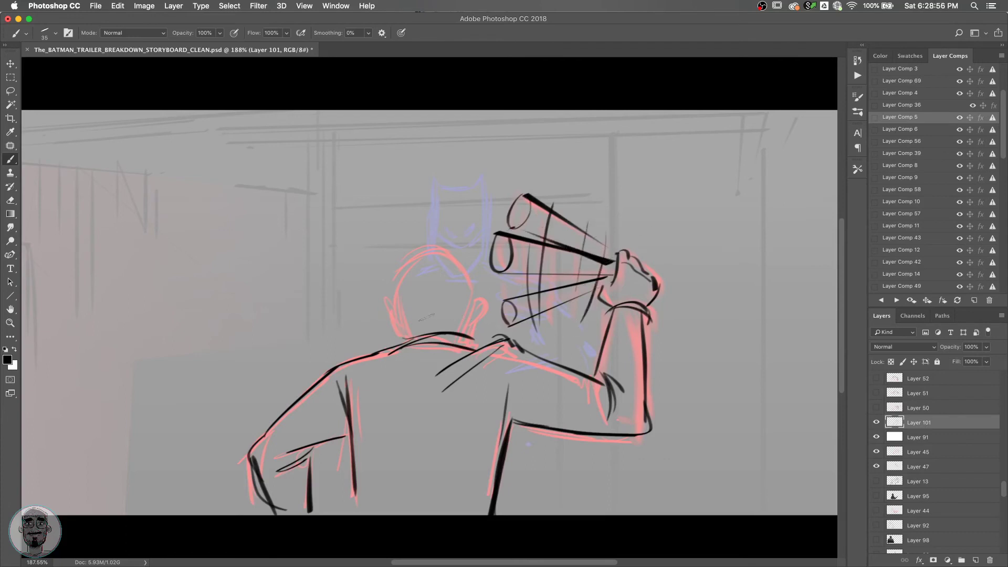
# Ink the figure's head, ears and neck creases, and hide the red sketch on Layer 45.
pyautogui.moveTo(411, 336)
pyautogui.mouseDown()
pyautogui.moveTo(395, 280)
pyautogui.moveTo(417, 259)
pyautogui.moveTo(455, 260)
pyautogui.moveTo(476, 293)
pyautogui.moveTo(469, 323)
pyautogui.mouseUp()
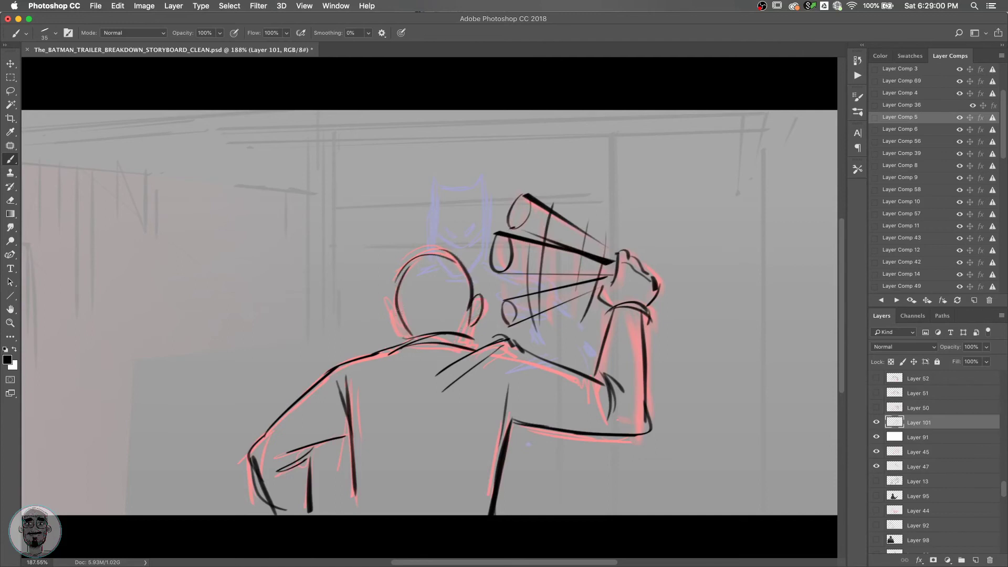
pyautogui.moveTo(391, 300)
pyautogui.mouseDown()
pyautogui.moveTo(455, 323)
pyautogui.moveTo(447, 327)
pyautogui.moveTo(467, 334)
pyautogui.mouseUp()
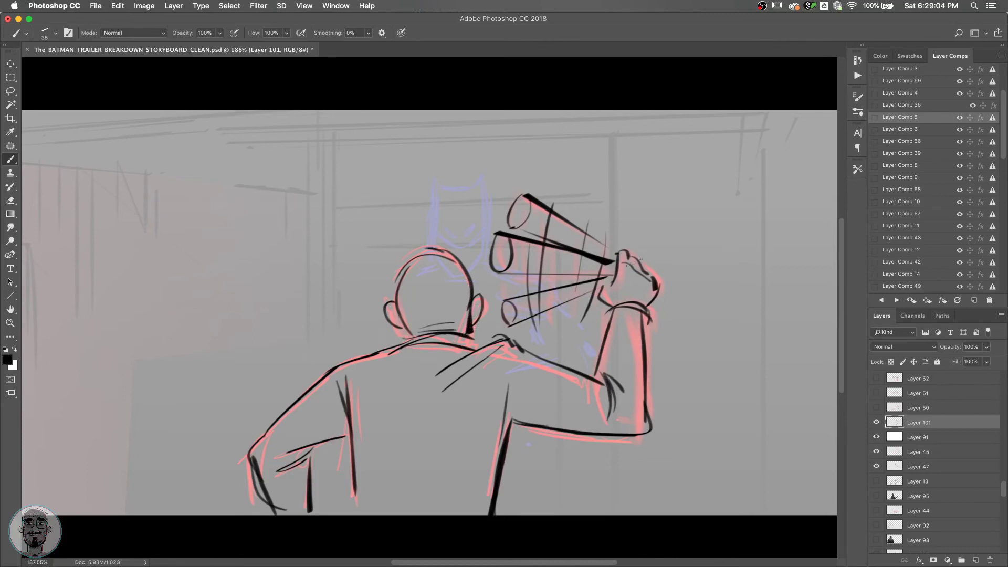
pyautogui.scroll(-2, 677, 299)
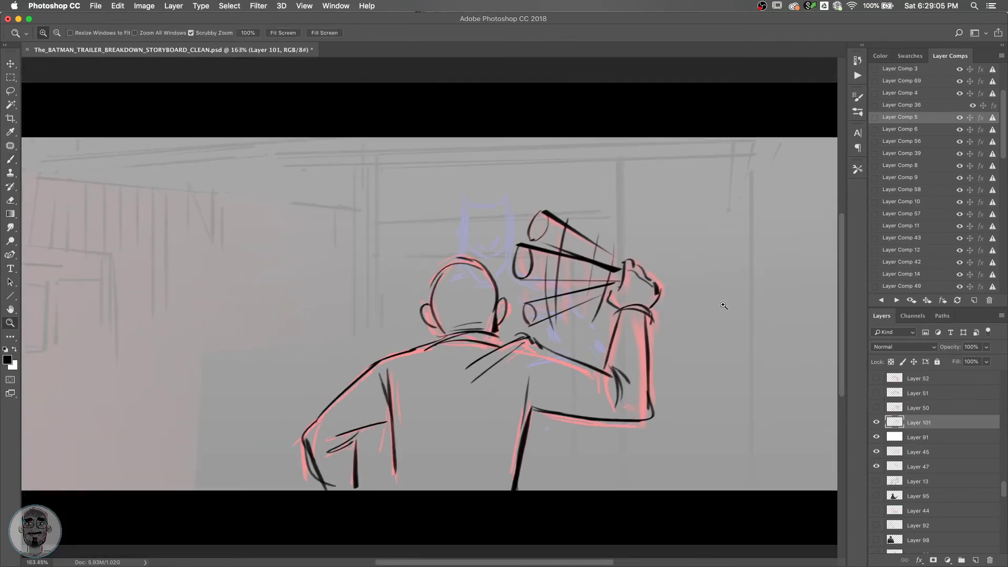
pyautogui.click(876, 453)
pyautogui.click(876, 423)
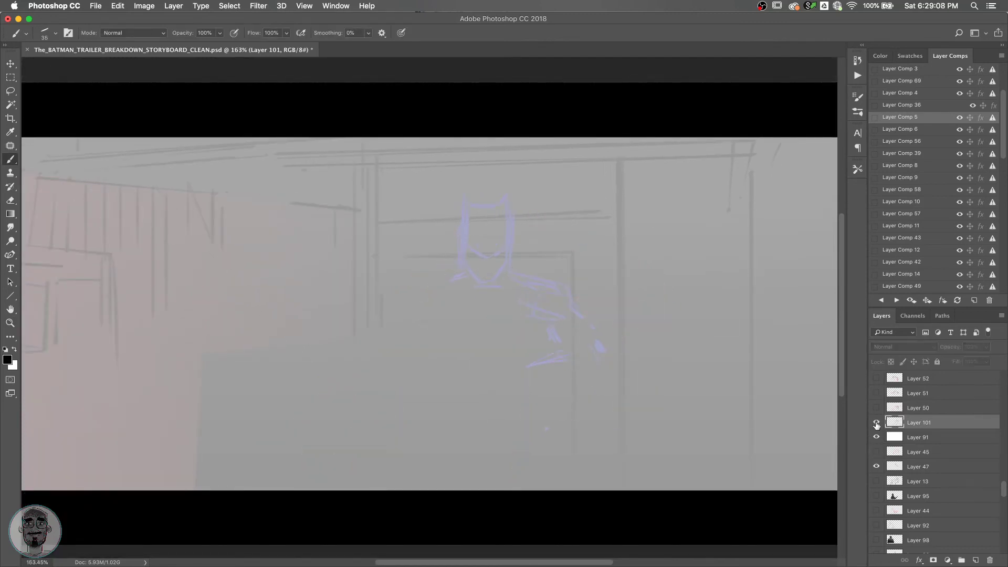
pyautogui.click(876, 422)
# Add a new layer between Layer 91 and the Layer 101 line art, and lasso the figure and three clubs.
pyautogui.click(931, 437)
pyautogui.click(976, 559)
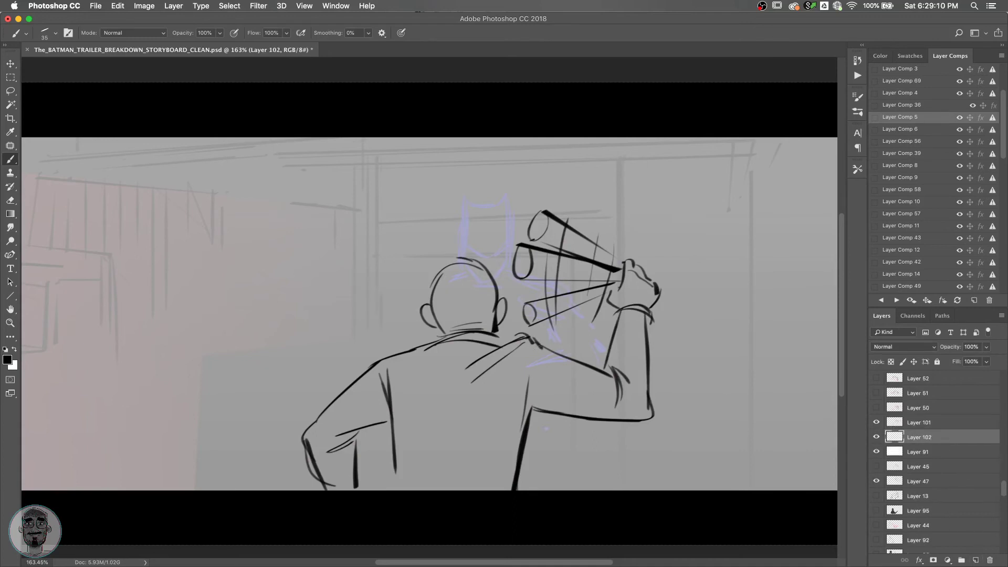
pyautogui.press('l')
pyautogui.moveTo(622, 321)
pyautogui.mouseDown()
pyautogui.moveTo(602, 370)
pyautogui.moveTo(516, 333)
pyautogui.moveTo(500, 340)
pyautogui.moveTo(506, 304)
pyautogui.moveTo(494, 282)
pyautogui.moveTo(446, 263)
pyautogui.moveTo(421, 313)
pyautogui.moveTo(443, 336)
pyautogui.moveTo(326, 407)
pyautogui.moveTo(305, 441)
pyautogui.moveTo(326, 496)
pyautogui.moveTo(347, 501)
pyautogui.moveTo(354, 441)
pyautogui.moveTo(390, 423)
pyautogui.moveTo(394, 470)
pyautogui.moveTo(428, 498)
pyautogui.moveTo(510, 496)
pyautogui.moveTo(528, 414)
pyautogui.moveTo(649, 417)
pyautogui.moveTo(644, 330)
pyautogui.moveTo(658, 292)
pyautogui.moveTo(628, 262)
pyautogui.mouseUp()
pyautogui.moveTo(567, 226)
pyautogui.mouseDown()
pyautogui.moveTo(536, 243)
pyautogui.moveTo(580, 257)
pyautogui.moveTo(519, 248)
pyautogui.moveTo(515, 272)
pyautogui.moveTo(610, 284)
pyautogui.moveTo(538, 300)
pyautogui.moveTo(525, 313)
pyautogui.moveTo(537, 326)
pyautogui.moveTo(606, 294)
pyautogui.moveTo(628, 296)
pyautogui.mouseUp()
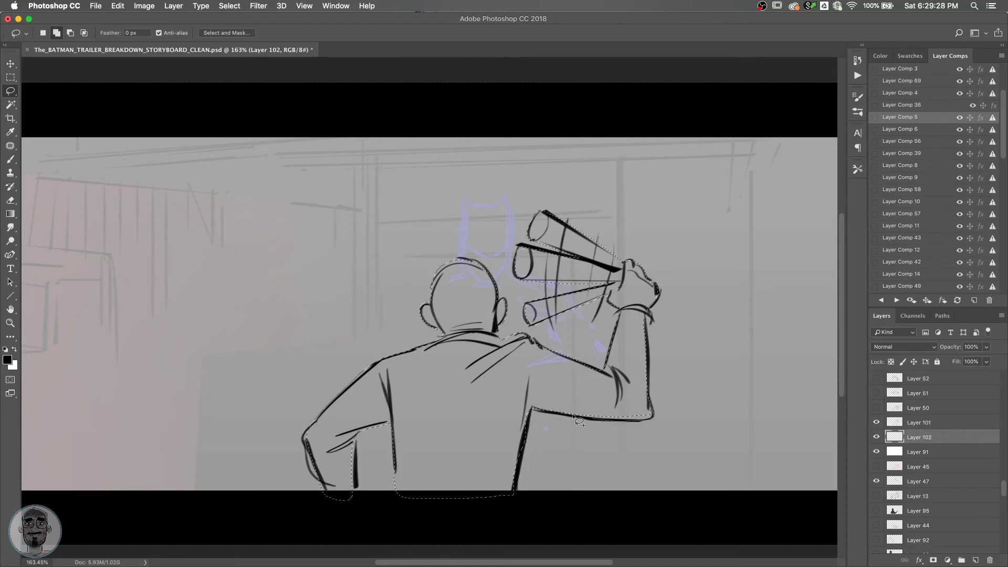
# Fill the selected figure and clubs with the dark grey swatch using the Paint Bucket.
pyautogui.press('g')
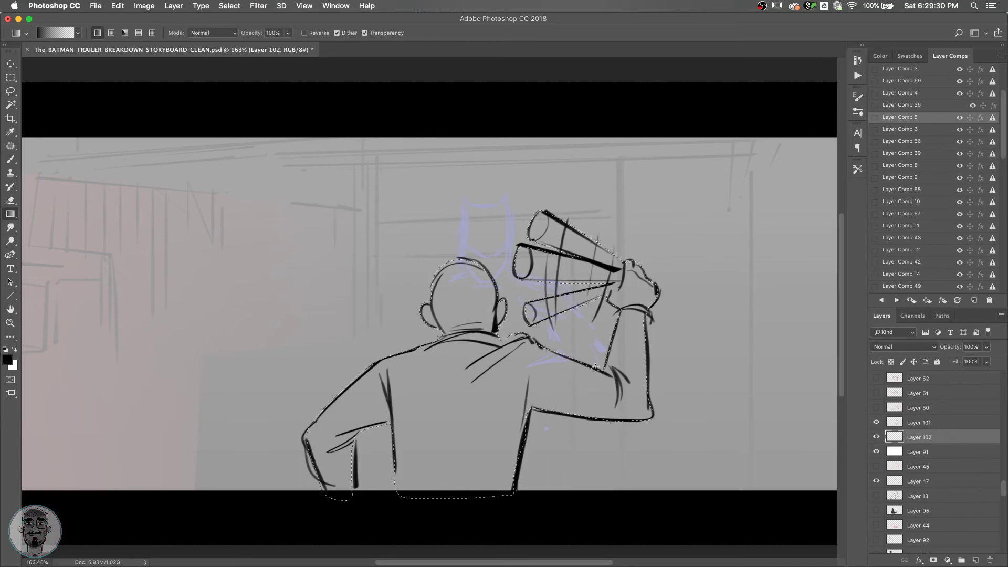
pyautogui.hotkey('shift', 'g')
pyautogui.click(910, 56)
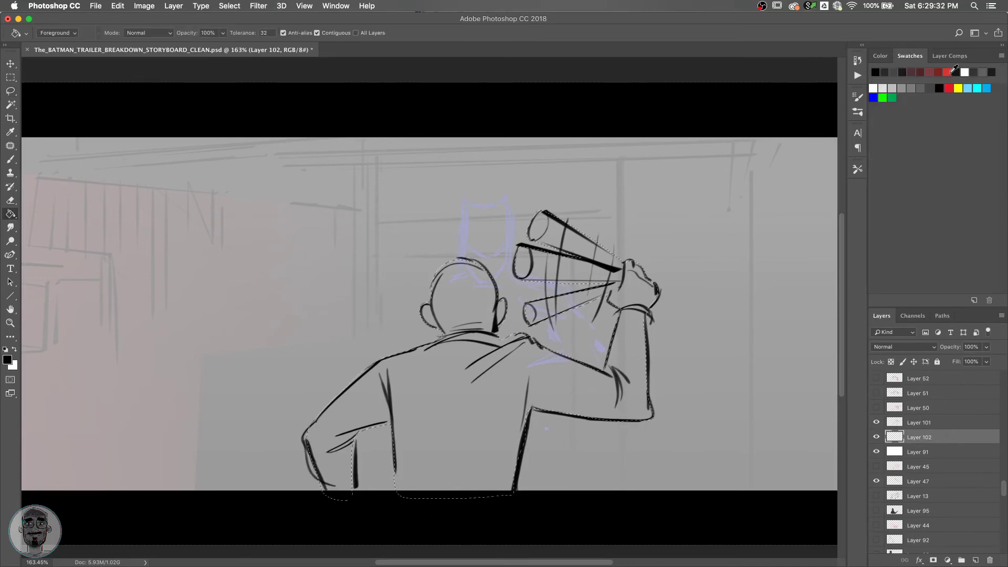
pyautogui.click(929, 88)
pyautogui.click(572, 411)
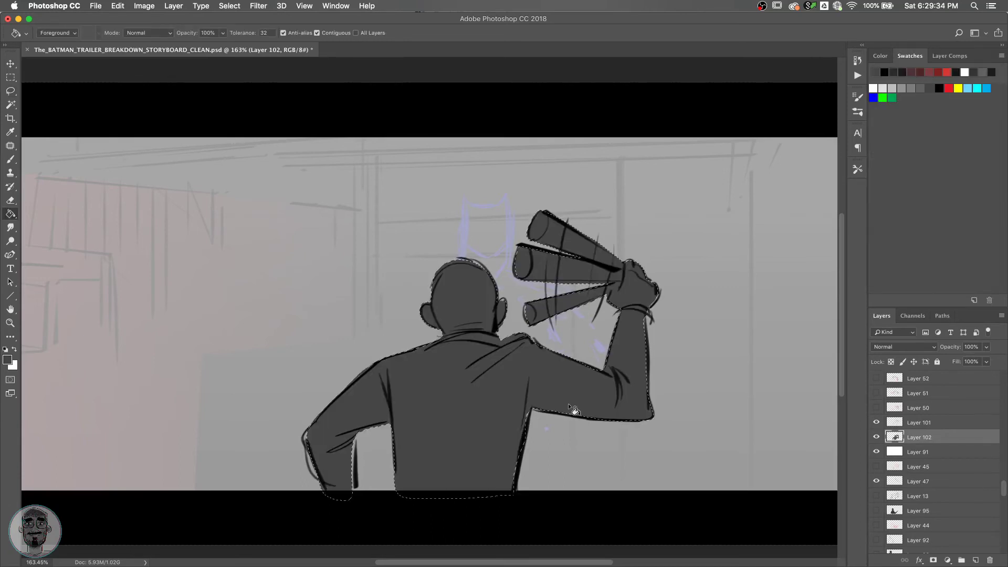
# Set the foreground colour to 19% brightness and shade the figure with a gradient fading upward from the torso's base.
pyautogui.hotkey('shift', 'g')
pyautogui.hotkey('shift', 'g')
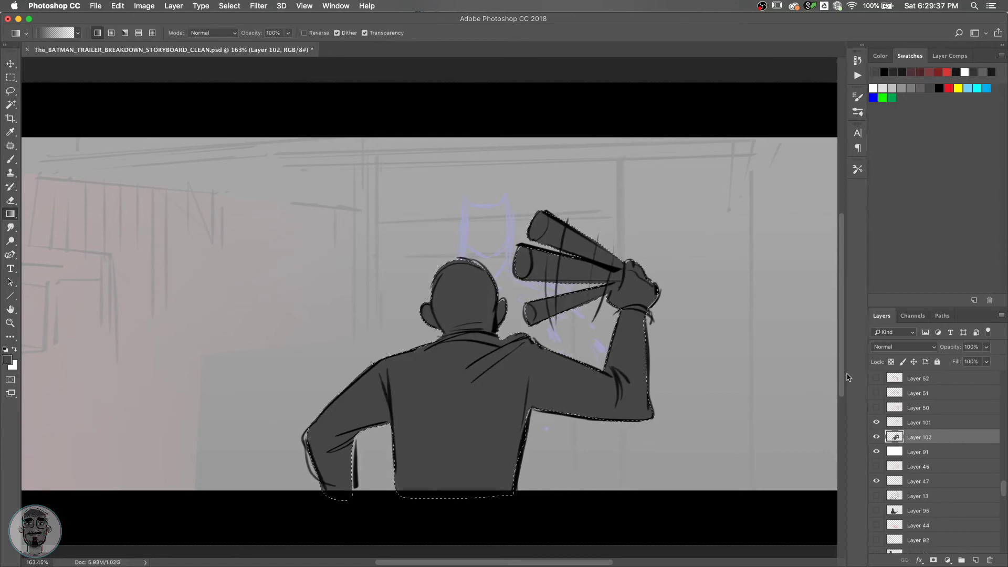
pyautogui.click(950, 57)
pyautogui.click(880, 56)
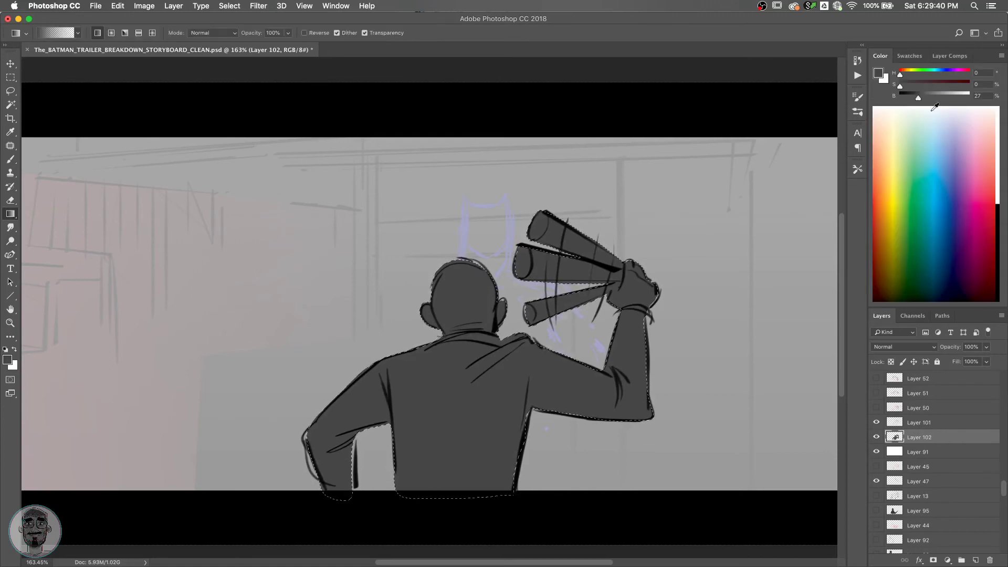
pyautogui.moveTo(469, 511); pyautogui.dragTo(489, 354)
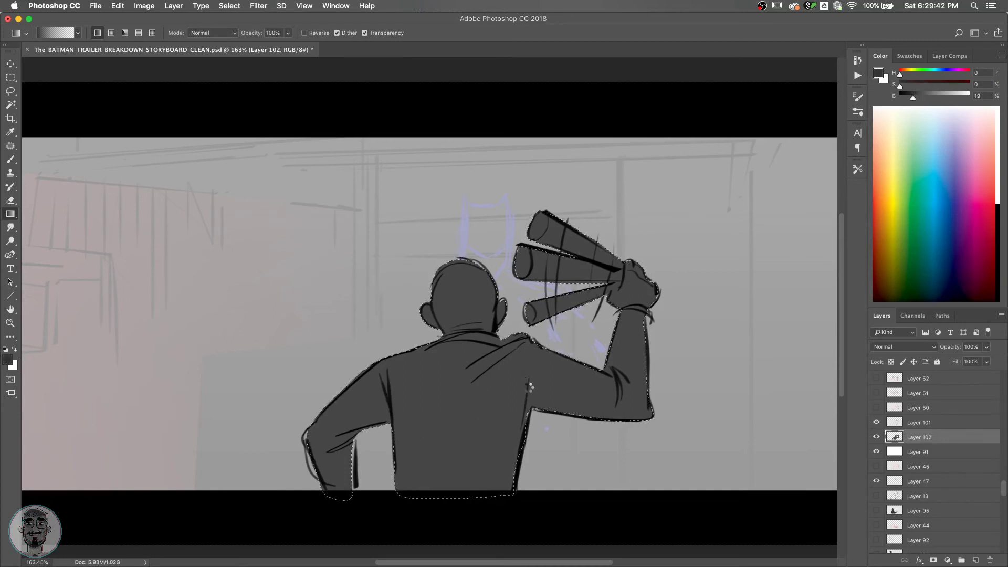
pyautogui.moveTo(502, 506); pyautogui.dragTo(503, 357)
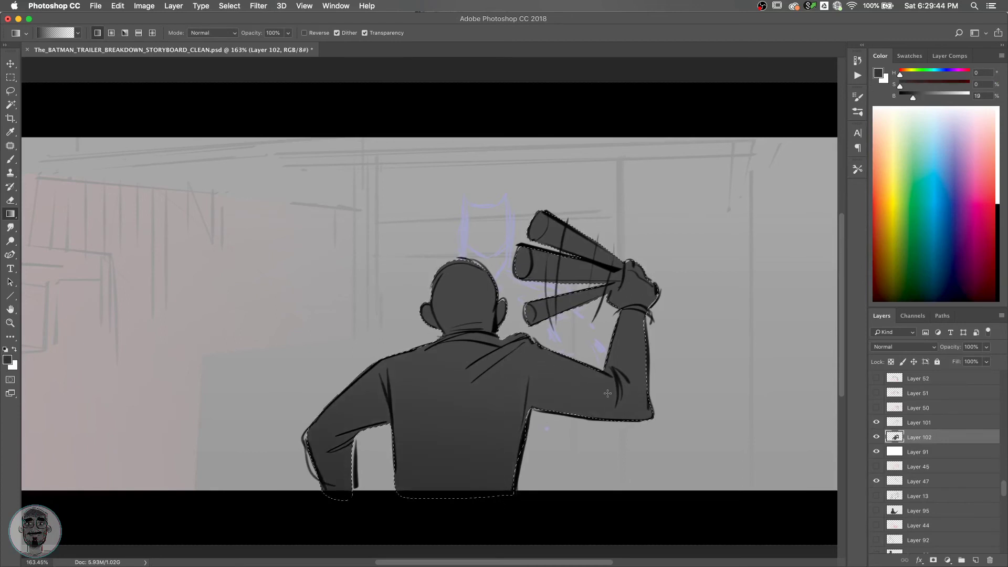
# Paint light grey highlights at 53% brightness on the clubs, head and raised arm with the Brush, and clear the selection.
pyautogui.press('b')
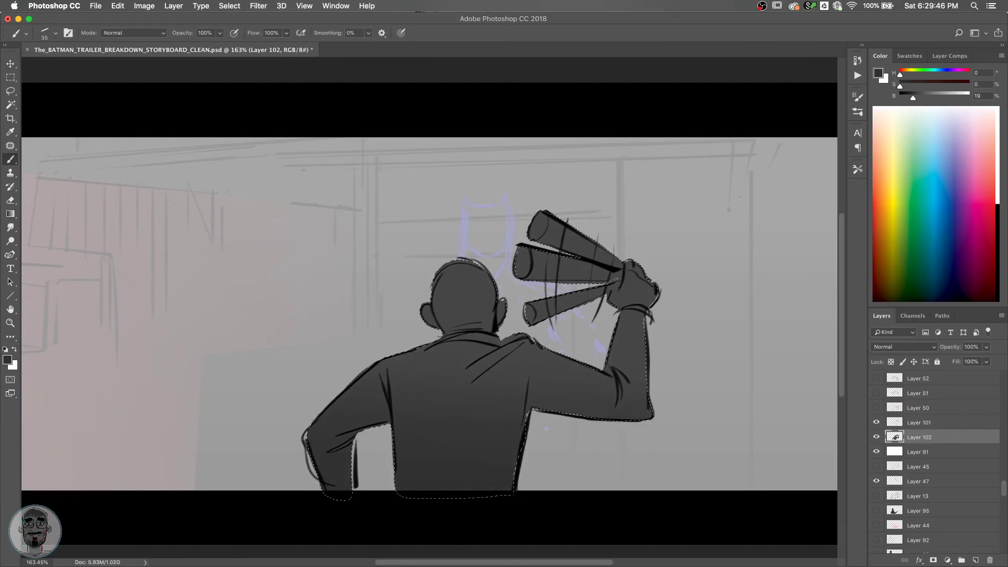
pyautogui.click(937, 96)
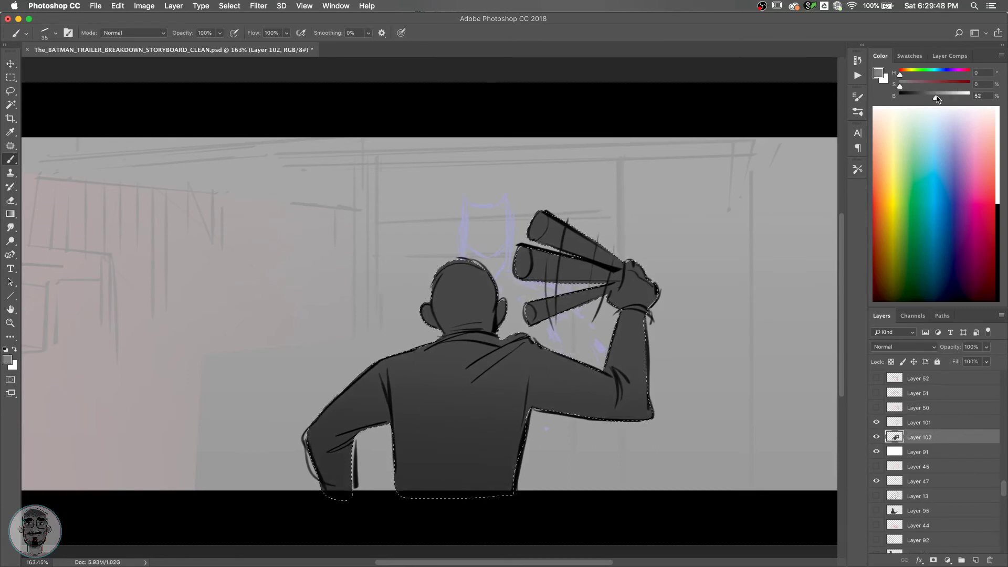
pyautogui.moveTo(544, 215); pyautogui.dragTo(620, 260)
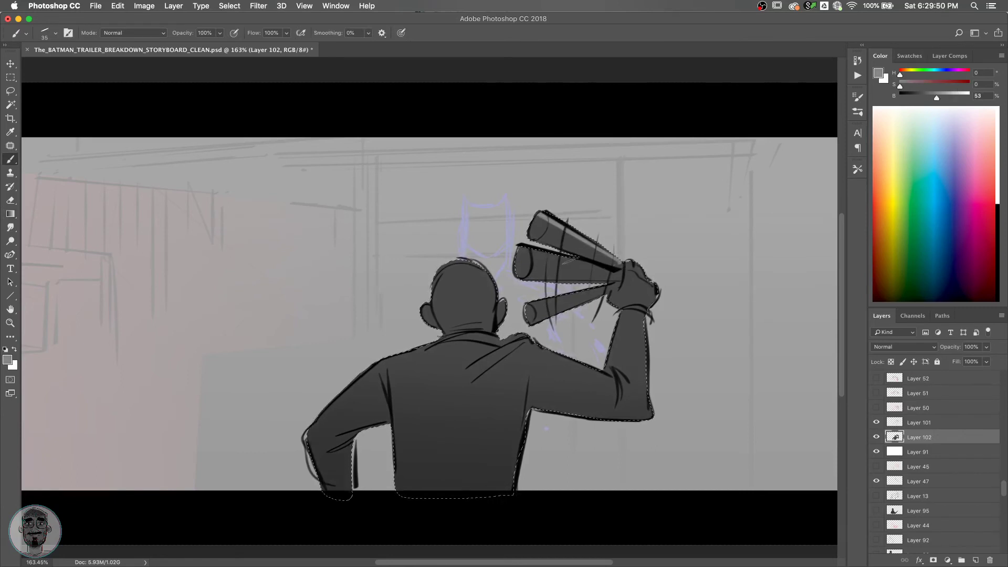
pyautogui.moveTo(524, 247); pyautogui.dragTo(603, 268)
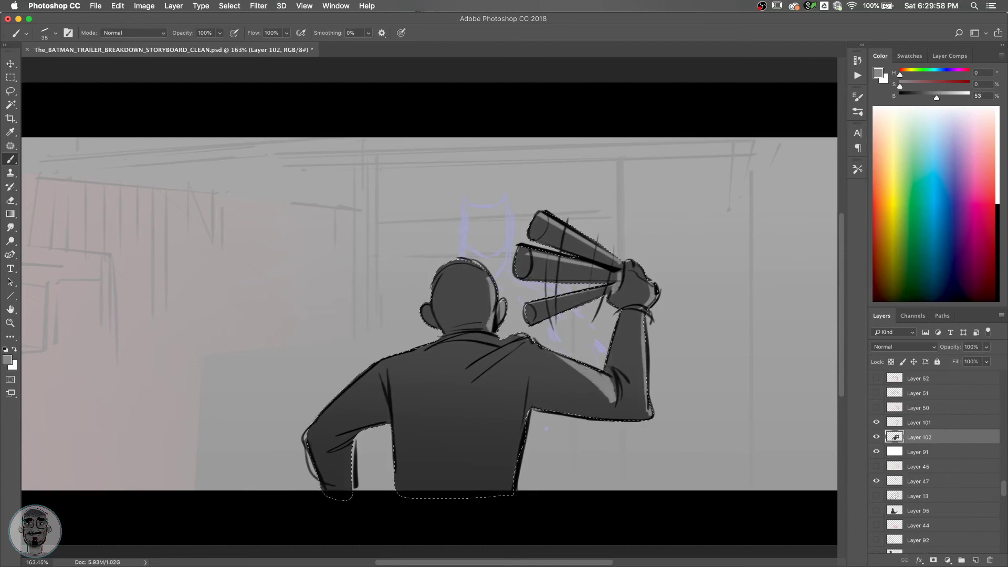
pyautogui.moveTo(619, 409)
pyautogui.mouseDown()
pyautogui.moveTo(554, 358)
pyautogui.moveTo(607, 402)
pyautogui.mouseUp()
pyautogui.moveTo(530, 355)
pyautogui.mouseDown()
pyautogui.moveTo(534, 403)
pyautogui.moveTo(538, 378)
pyautogui.moveTo(536, 389)
pyautogui.mouseUp()
pyautogui.hotkey('ctrl', 'd')
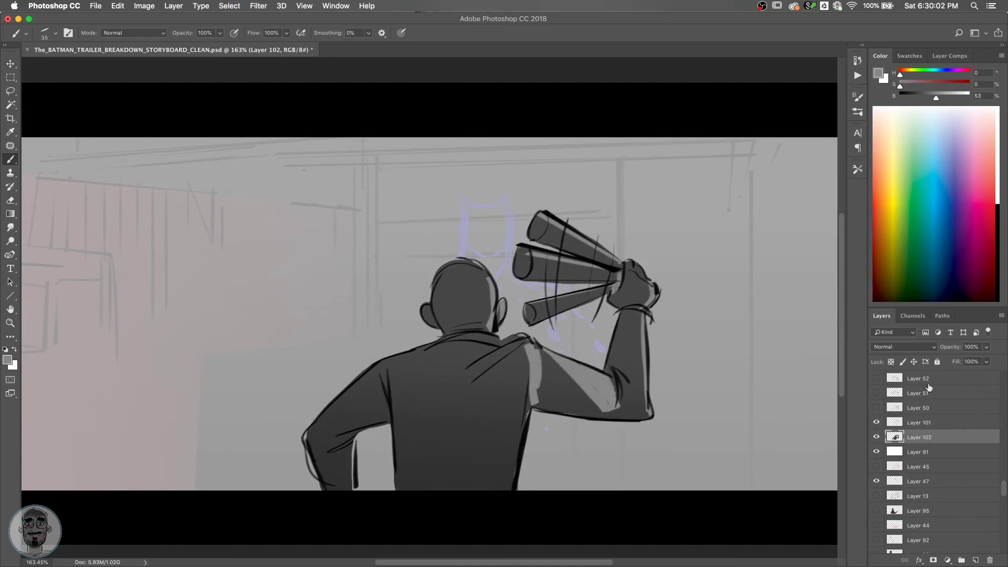
# Merge the Layer 101 line art into Layer 102 with Layer 91 hidden, and compare Layer Comps 36 and 5.
pyautogui.click(876, 437)
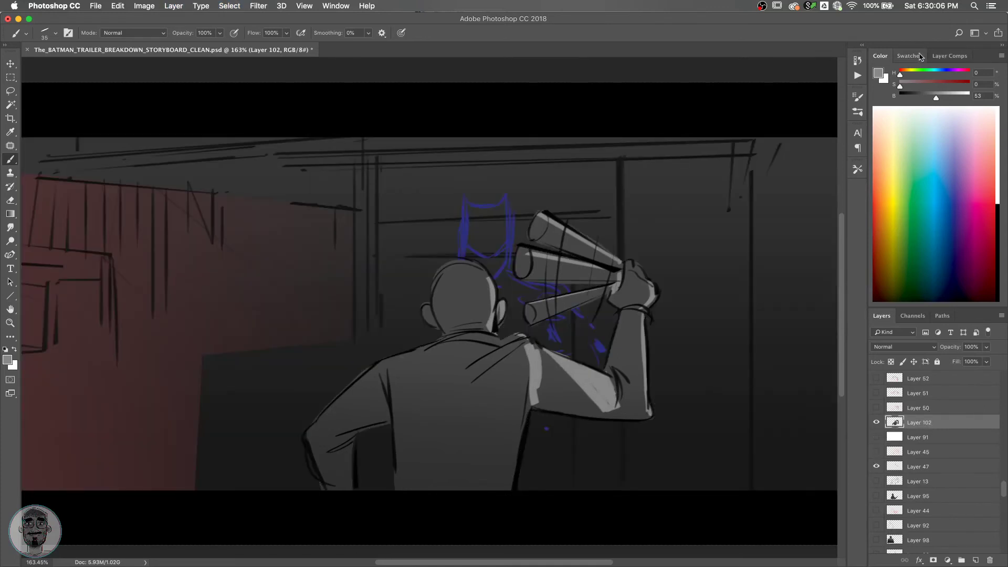
pyautogui.click(943, 56)
pyautogui.click(881, 301)
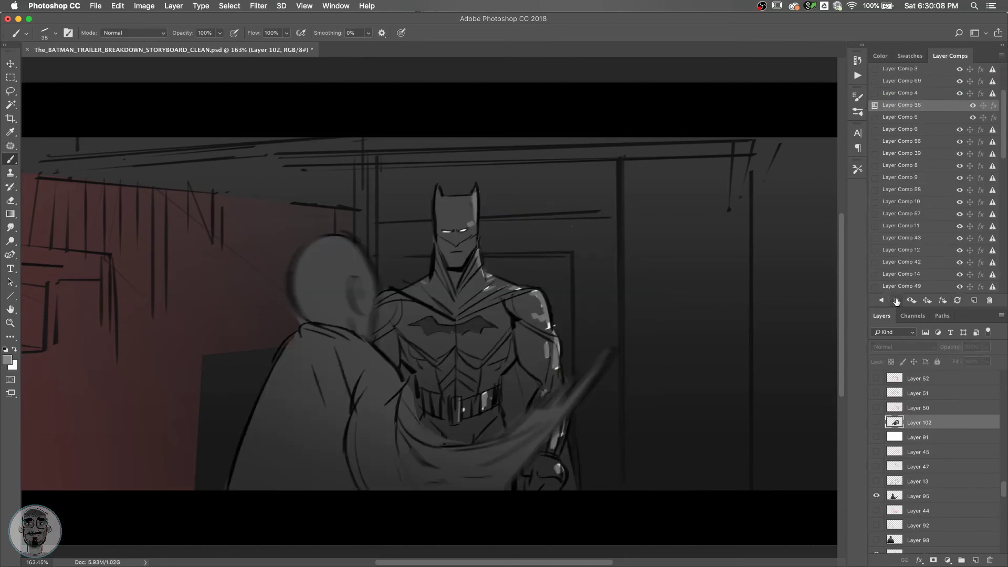
pyautogui.click(896, 300)
pyautogui.click(881, 300)
pyautogui.click(896, 300)
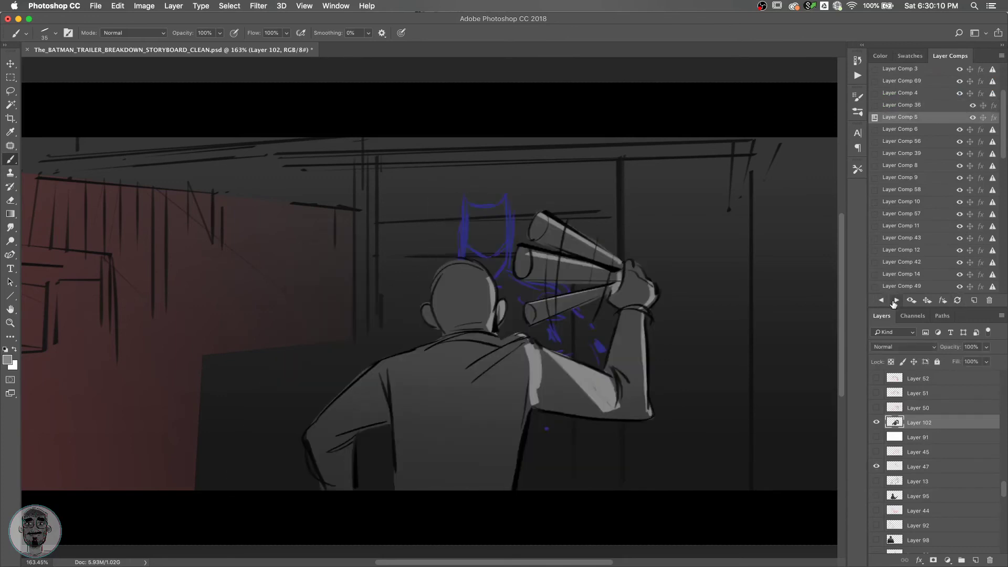
pyautogui.click(881, 300)
pyautogui.click(896, 301)
# Lasso the three clubs together with the raised hand and forearm on Layer 102.
pyautogui.press('l')
pyautogui.moveTo(651, 257)
pyautogui.mouseDown()
pyautogui.moveTo(665, 318)
pyautogui.moveTo(651, 375)
pyautogui.moveTo(522, 317)
pyautogui.moveTo(677, 220)
pyautogui.mouseUp()
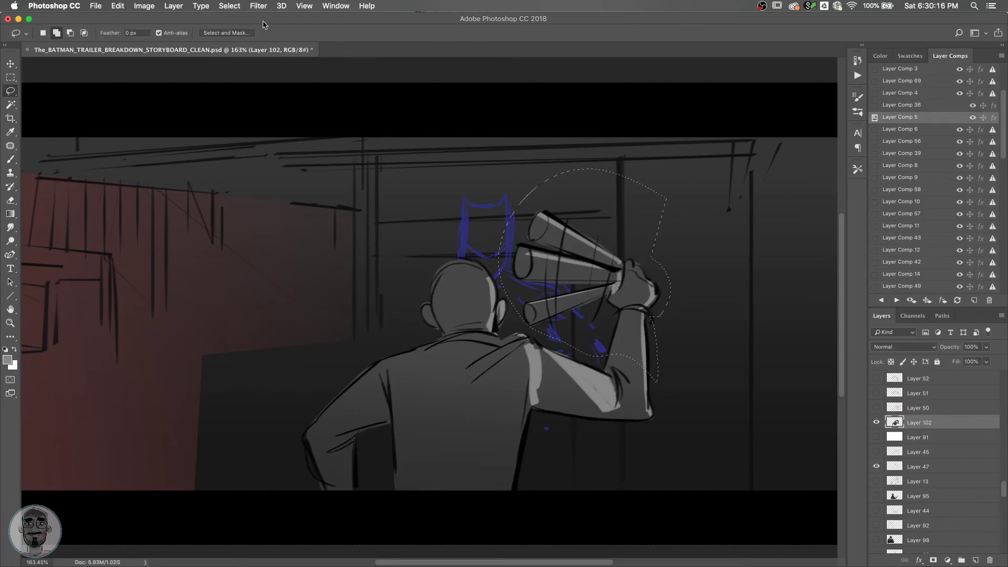
pyautogui.click(258, 6)
pyautogui.moveTo(299, 131)
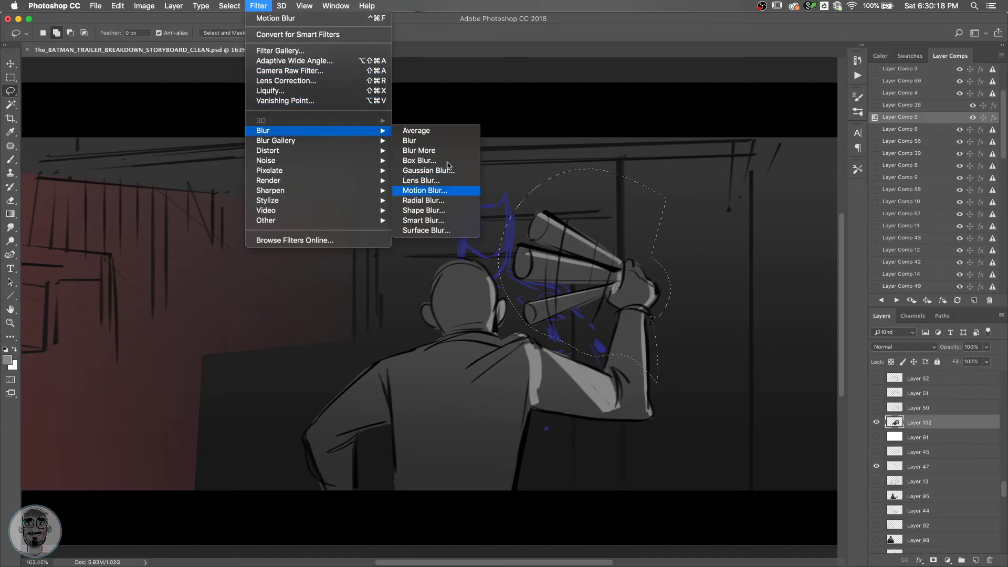
pyautogui.click(424, 190)
pyautogui.moveTo(706, 173); pyautogui.dragTo(384, 218)
pyautogui.moveTo(257, 409); pyautogui.dragTo(258, 410)
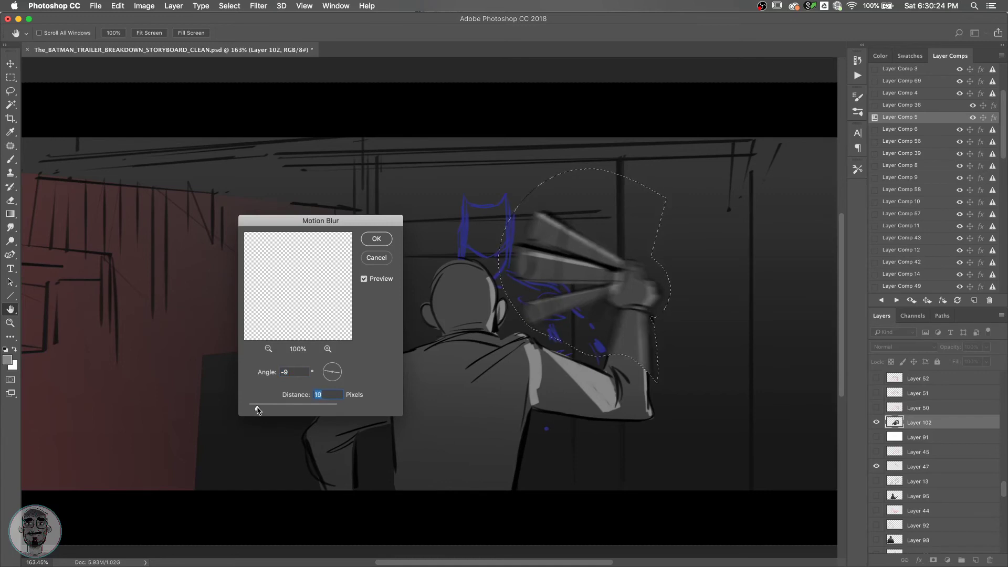
pyautogui.press('Escape')
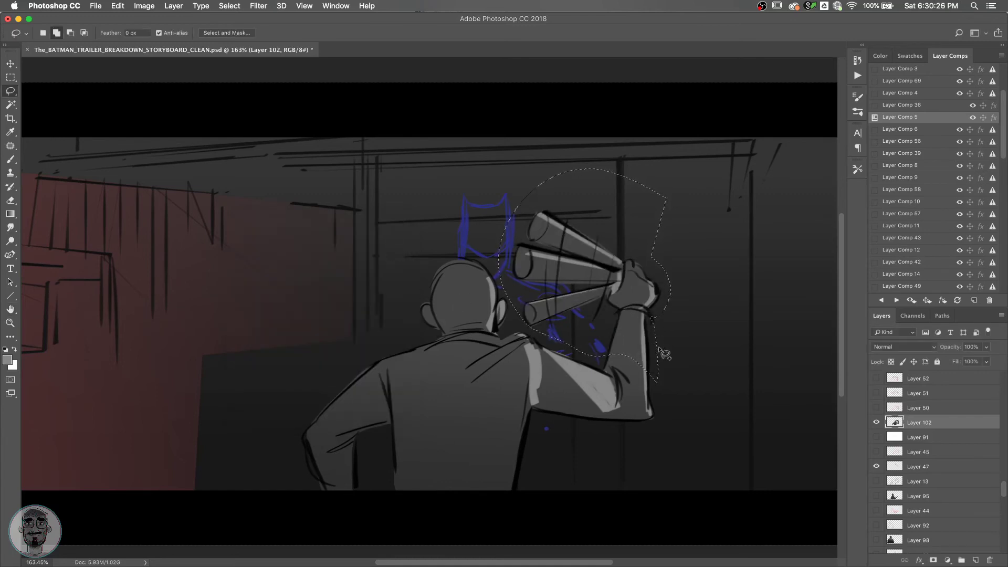
# Extend the selection over the whole raised arm, apply a Motion Blur at -53° with a 26-pixel distance, and deselect.
pyautogui.moveTo(666, 343)
pyautogui.mouseDown()
pyautogui.moveTo(645, 435)
pyautogui.moveTo(543, 383)
pyautogui.moveTo(693, 325)
pyautogui.moveTo(519, 321)
pyautogui.mouseUp()
pyautogui.click(259, 6)
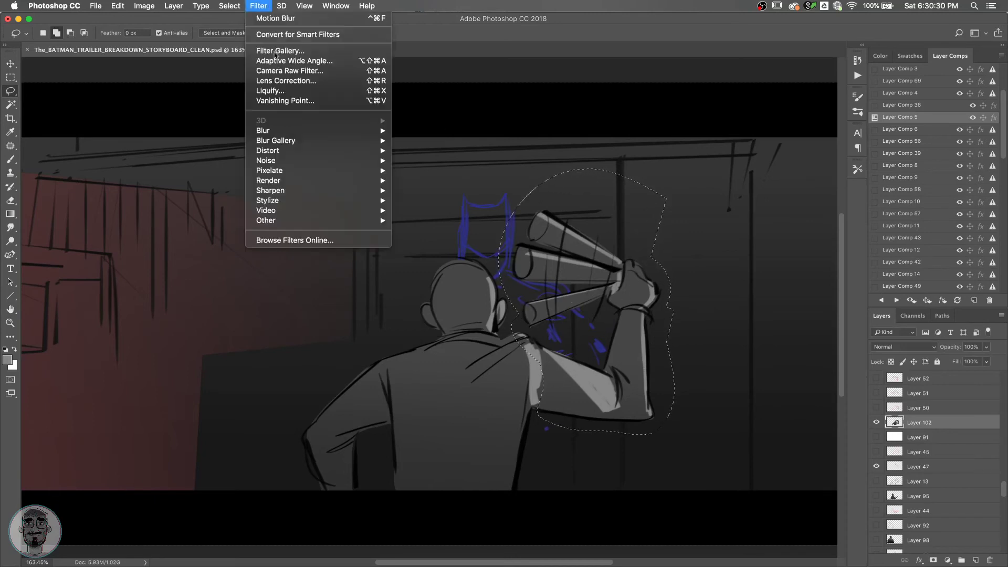
pyautogui.moveTo(319, 131)
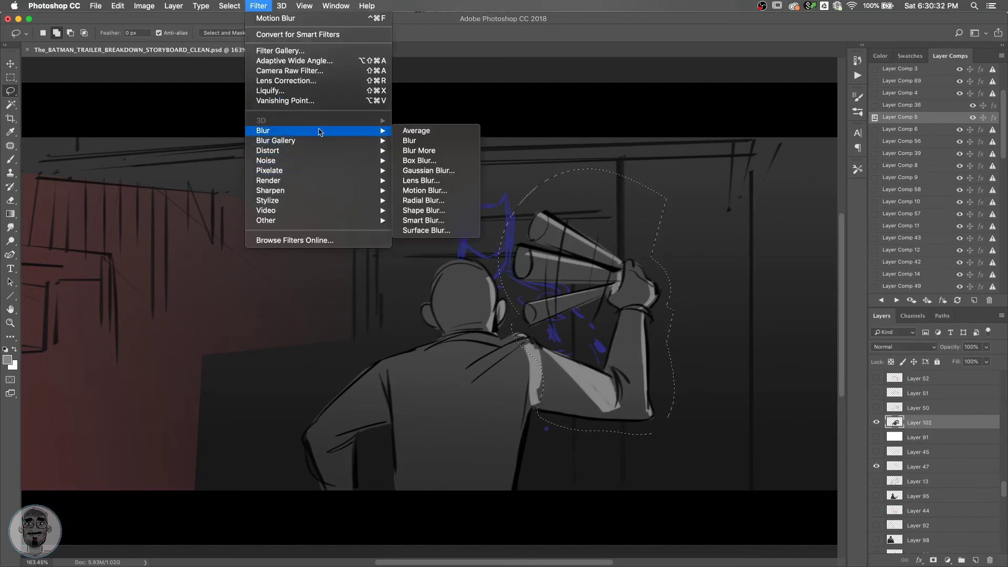
pyautogui.click(419, 191)
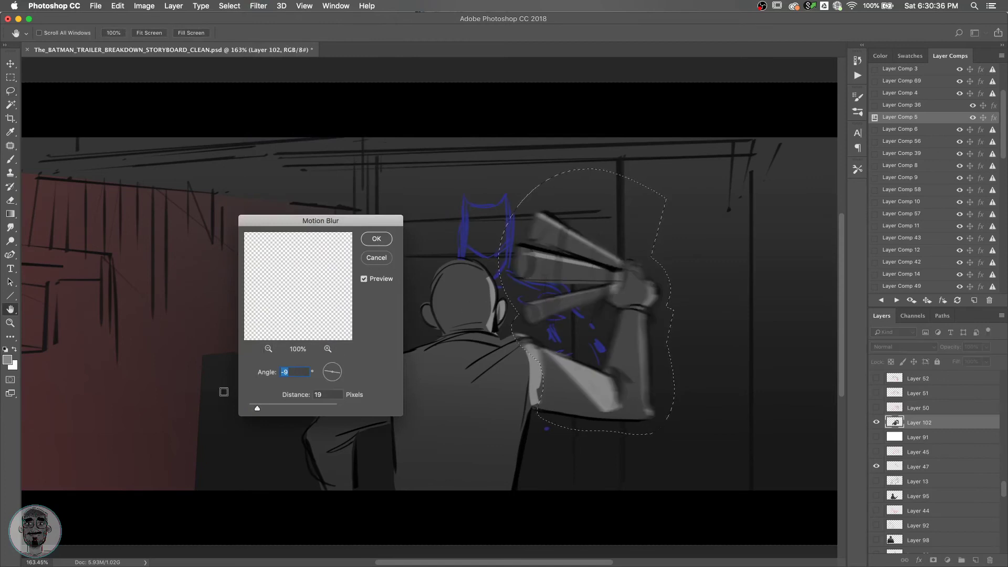
pyautogui.press('Tab')
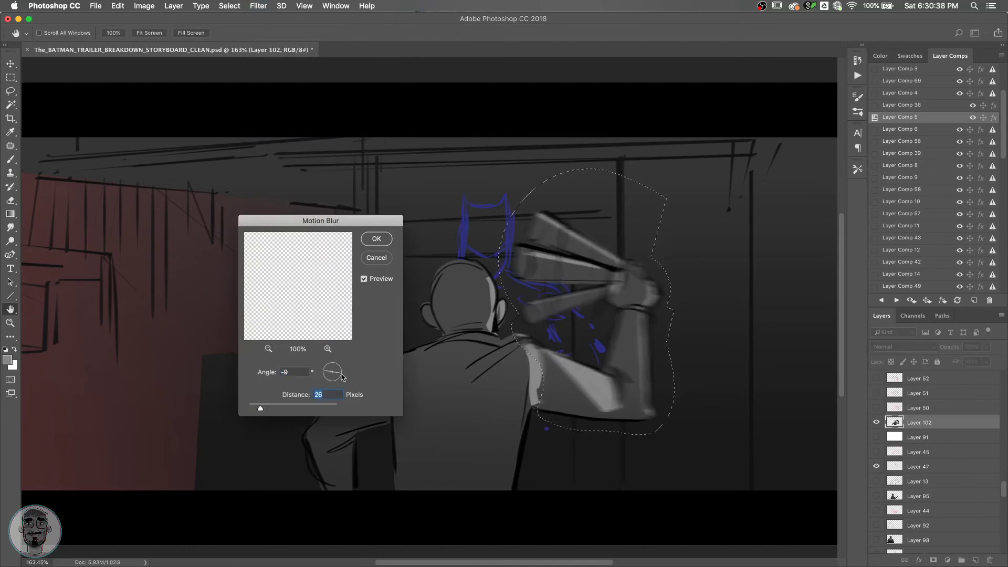
pyautogui.moveTo(339, 373); pyautogui.dragTo(325, 366)
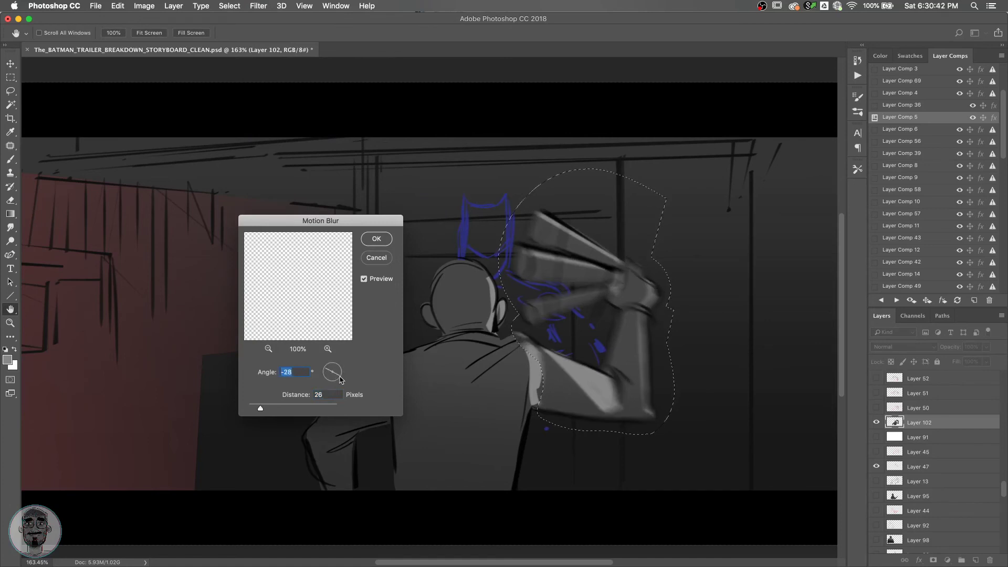
pyautogui.moveTo(340, 376); pyautogui.dragTo(341, 374)
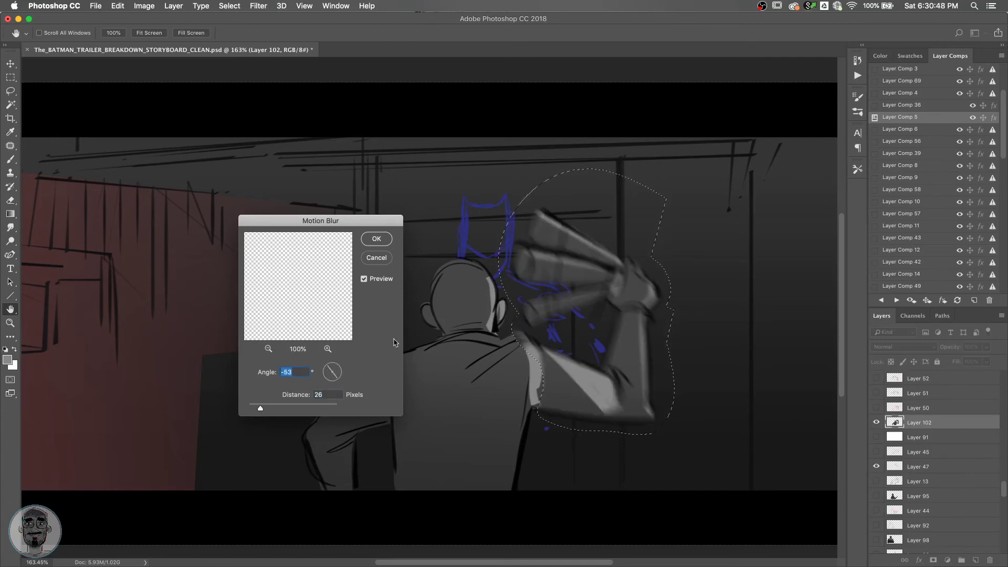
pyautogui.press('Return')
pyautogui.press('super+d')
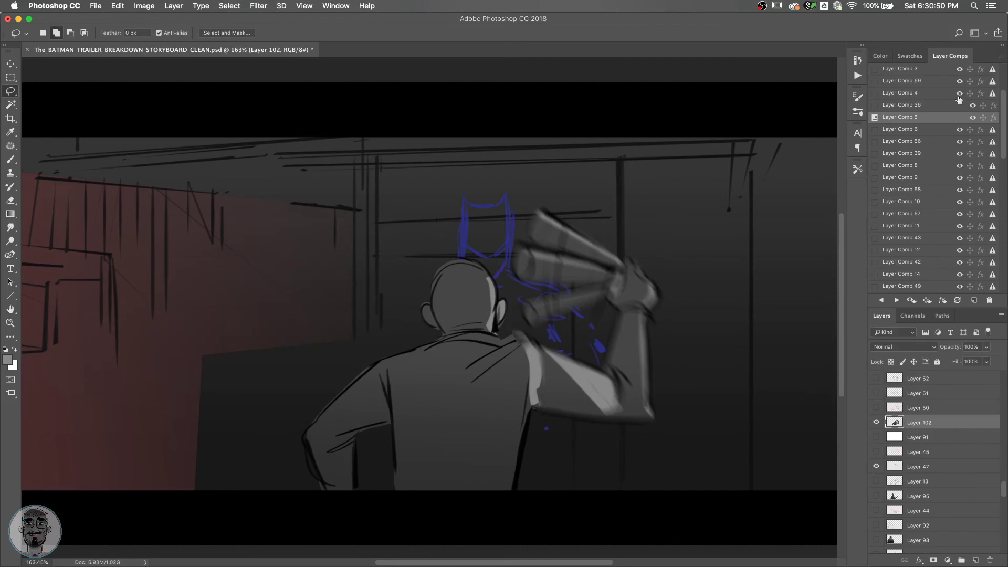
# Flip back and forth between Layer Comp 5 and the preceding comps to review how the shots read in sequence.
pyautogui.click(881, 300)
pyautogui.click(895, 300)
pyautogui.click(881, 300)
pyautogui.click(881, 301)
pyautogui.click(882, 301)
pyautogui.click(882, 300)
pyautogui.click(881, 301)
pyautogui.click(895, 301)
pyautogui.click(894, 300)
pyautogui.click(881, 300)
pyautogui.click(896, 300)
pyautogui.click(881, 300)
pyautogui.click(896, 300)
# Examine the rough sketch on Layer 50 with Layer 102 hidden, and restore Layer Comp 5.
pyautogui.click(875, 422)
pyautogui.click(876, 408)
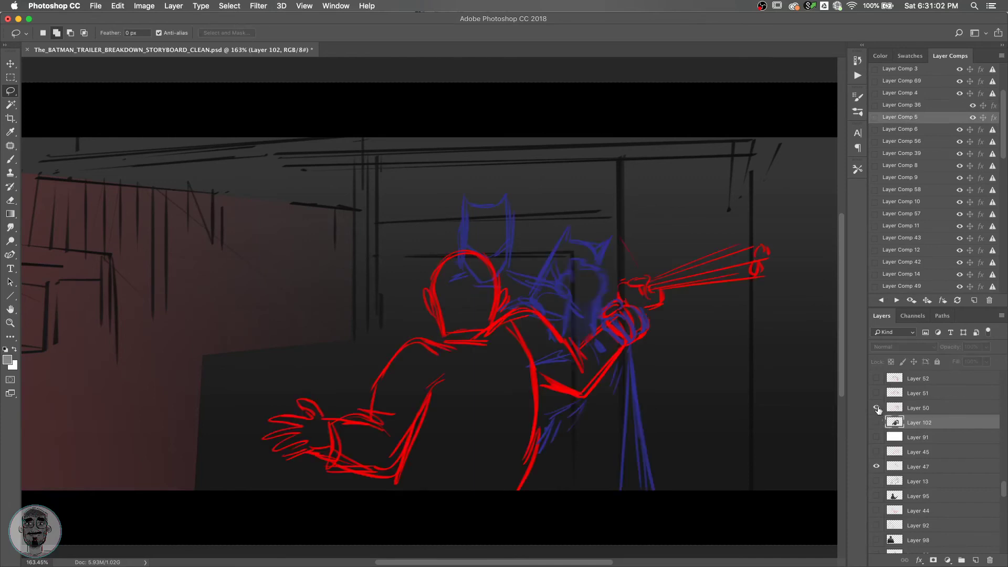
pyautogui.click(876, 408)
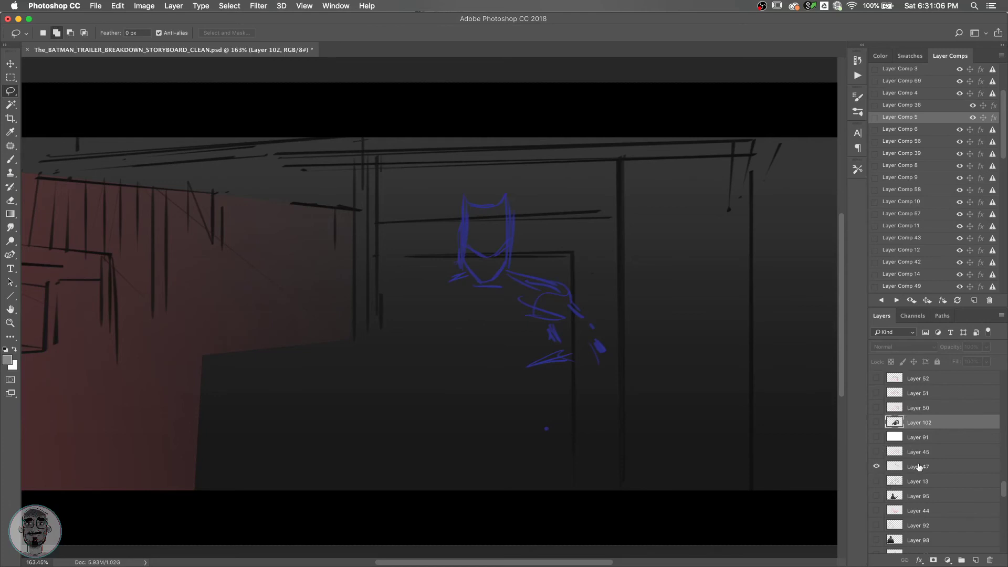
pyautogui.click(882, 300)
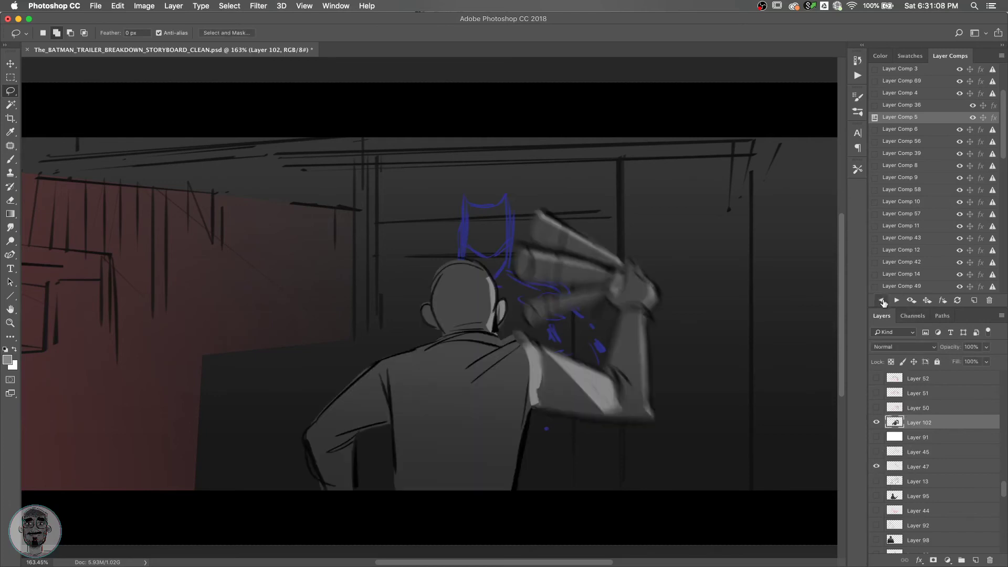
# From Layer Comp 36, duplicate Batman's Layers 93 and 97 as one merged copy and move it above Layer 95.
pyautogui.click(881, 300)
pyautogui.press('v')
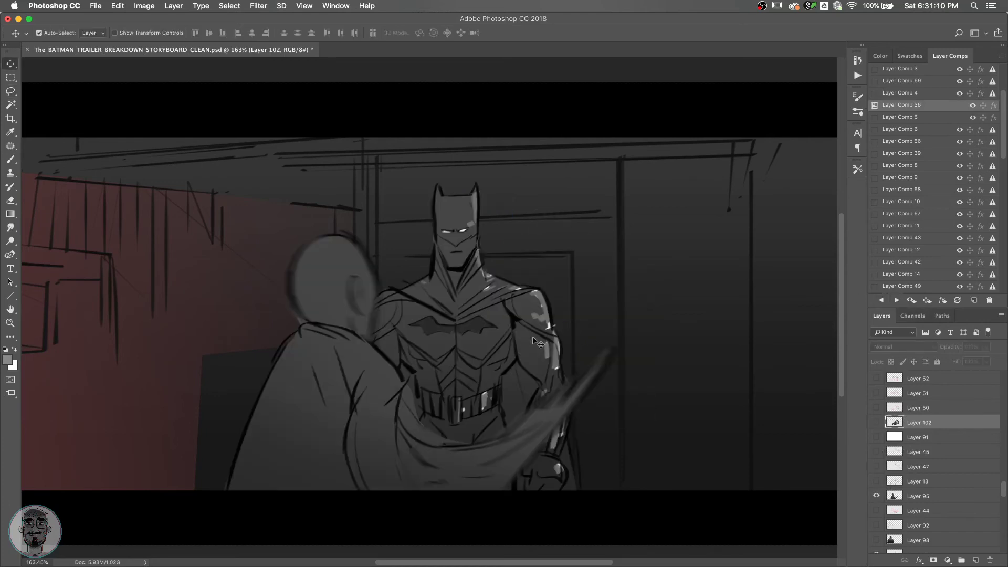
pyautogui.click(532, 338)
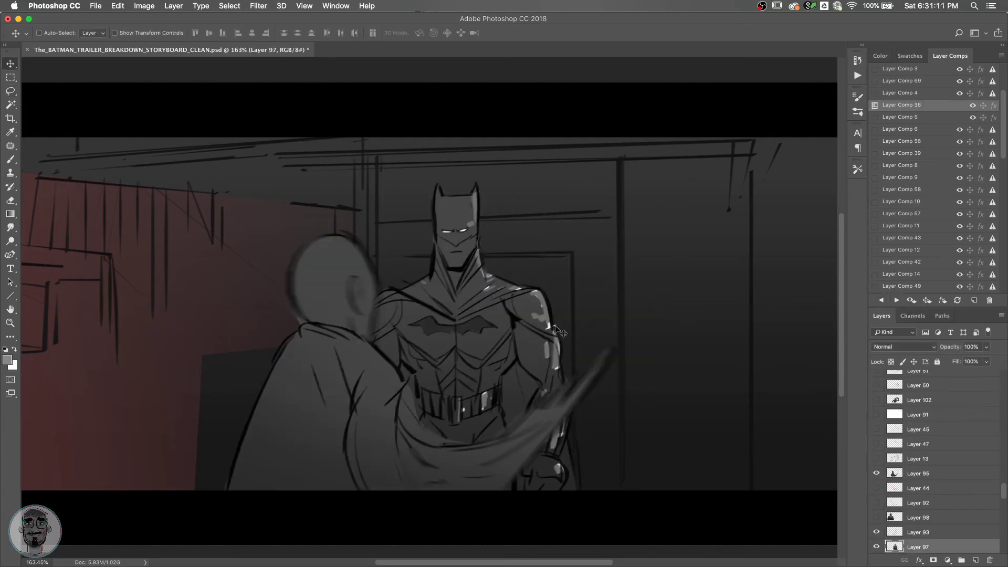
pyautogui.keyDown('shift'); pyautogui.click(919, 531); pyautogui.keyUp('shift')
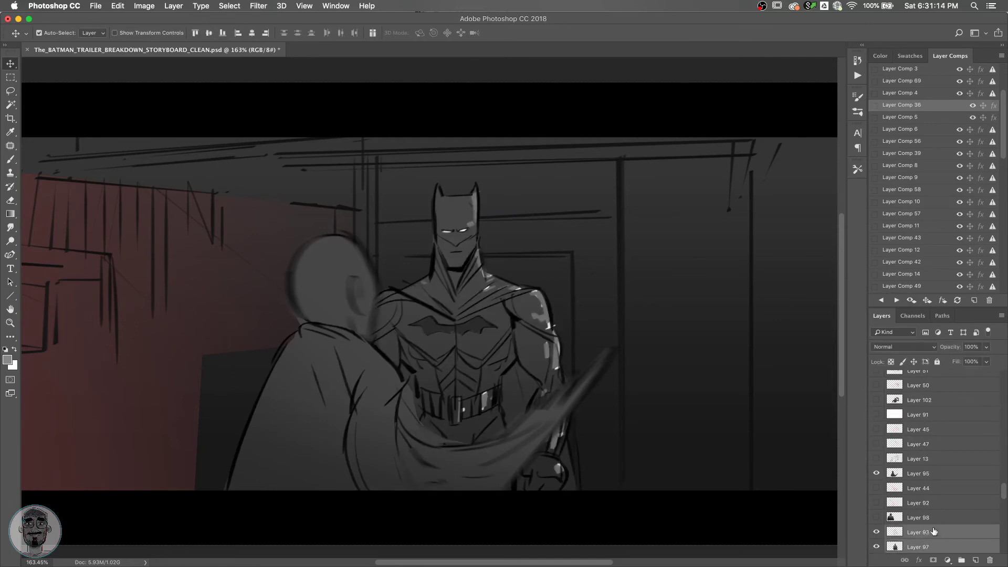
pyautogui.press('super+j')
pyautogui.moveTo(1004, 499); pyautogui.dragTo(1002, 503)
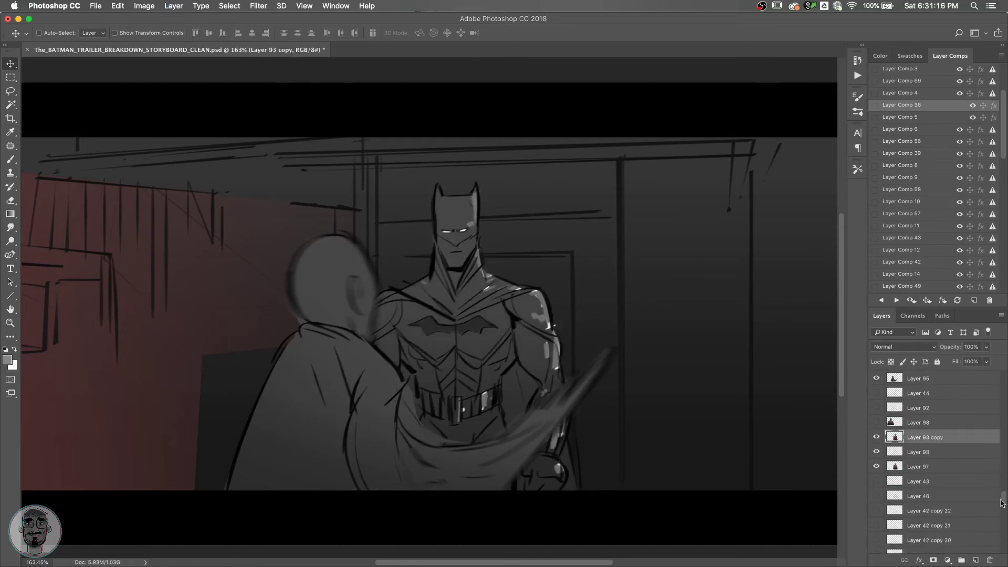
pyautogui.moveTo(912, 428); pyautogui.dragTo(913, 376)
# Show the merged Batman copy in Layer Comp 5 and lower its opacity to 32%.
pyautogui.click(897, 301)
pyautogui.click(896, 301)
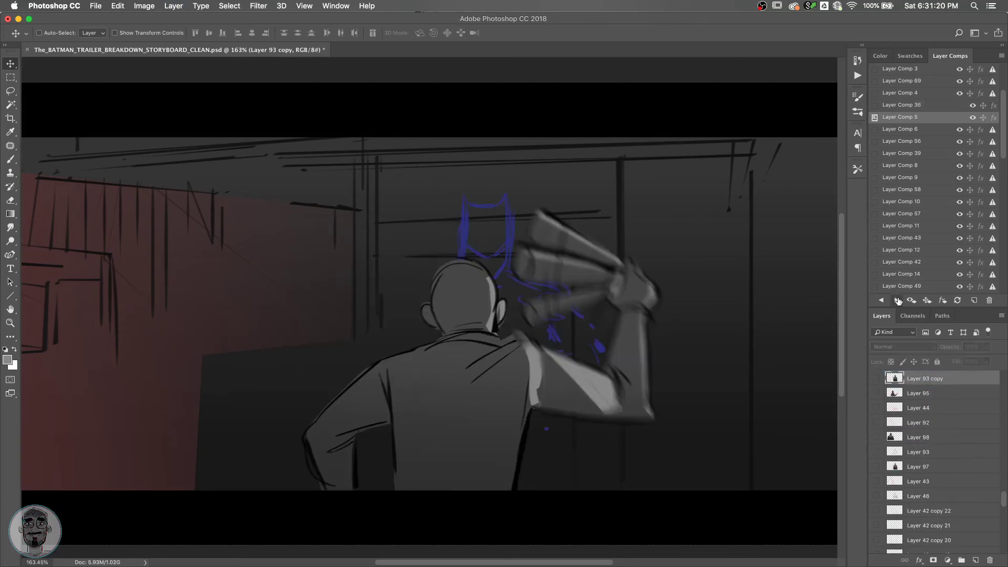
pyautogui.click(876, 379)
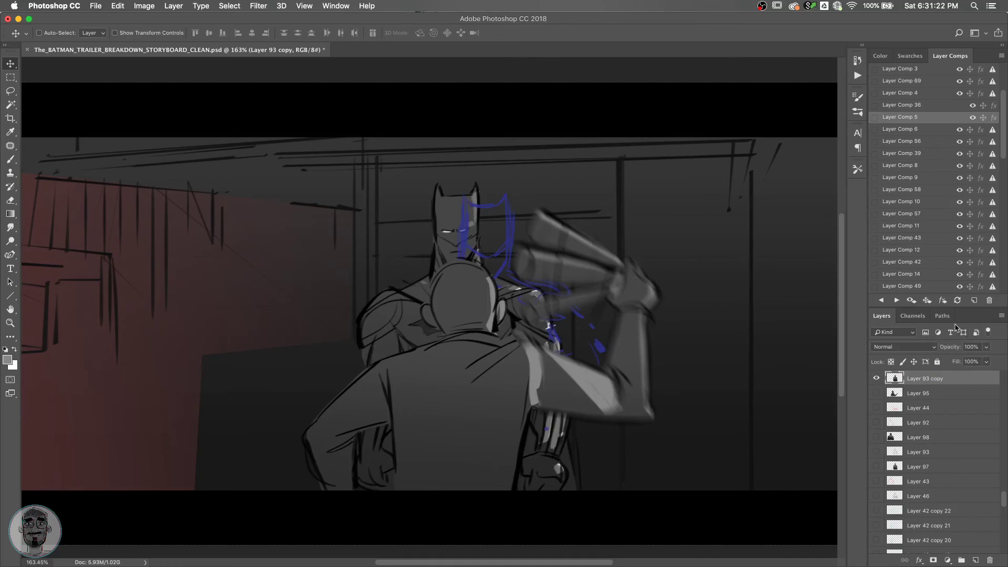
pyautogui.moveTo(947, 349); pyautogui.dragTo(946, 347)
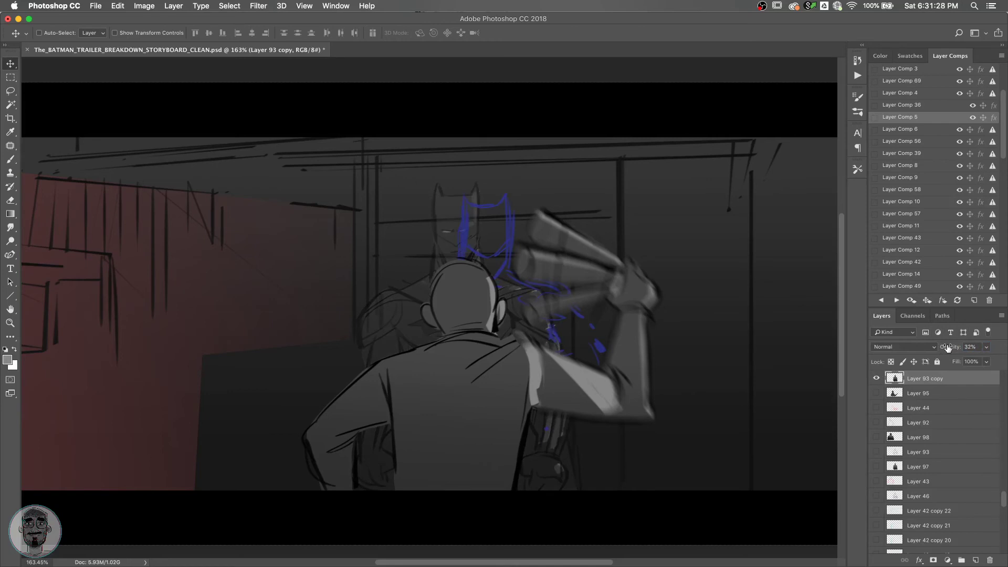
# Hide the club-swinging figure on Layer 102 and add a new layer directly above Layer 47.
pyautogui.scroll(3, 1003, 491)
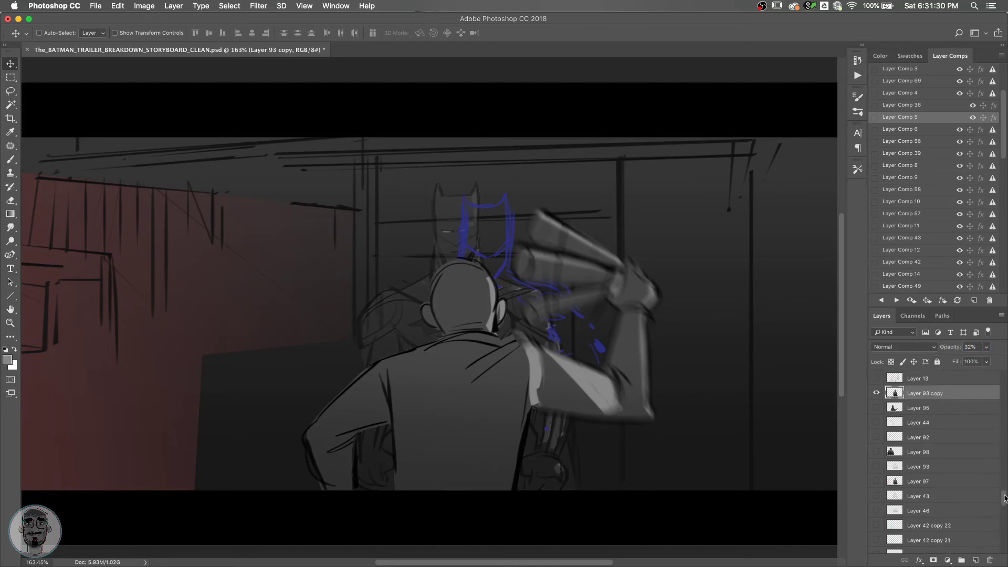
pyautogui.scroll(3, 999, 468)
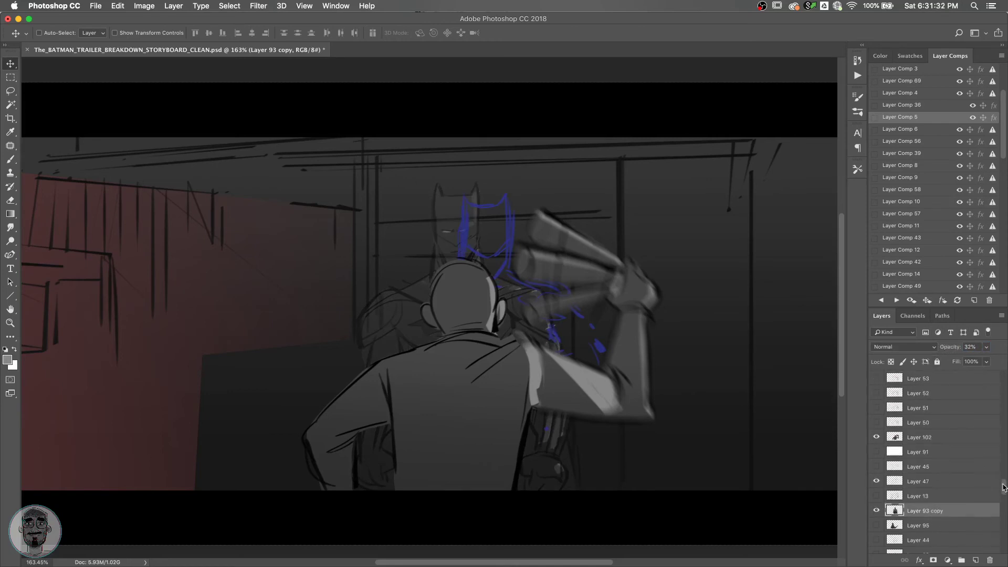
pyautogui.scroll(-1, 1004, 490)
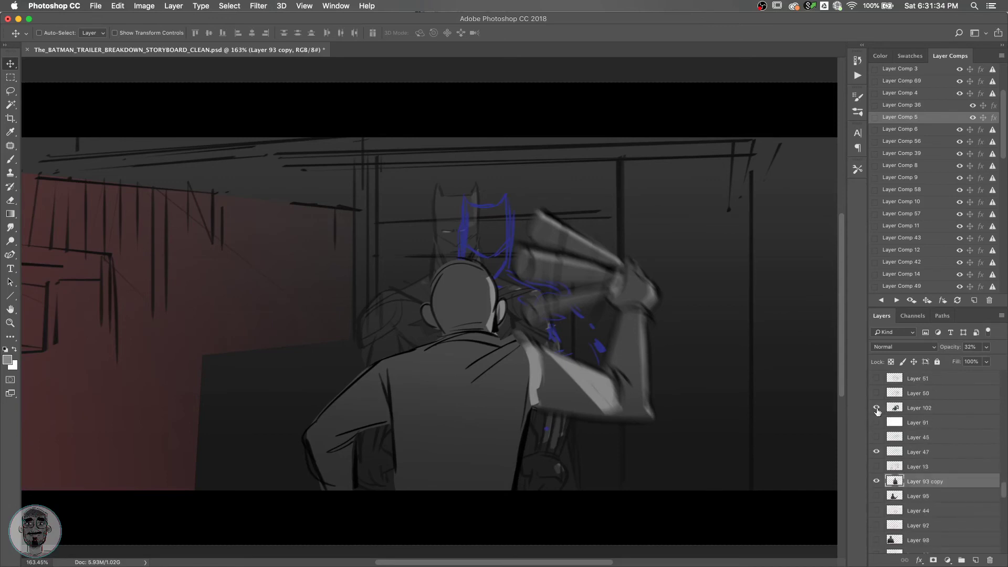
pyautogui.click(876, 409)
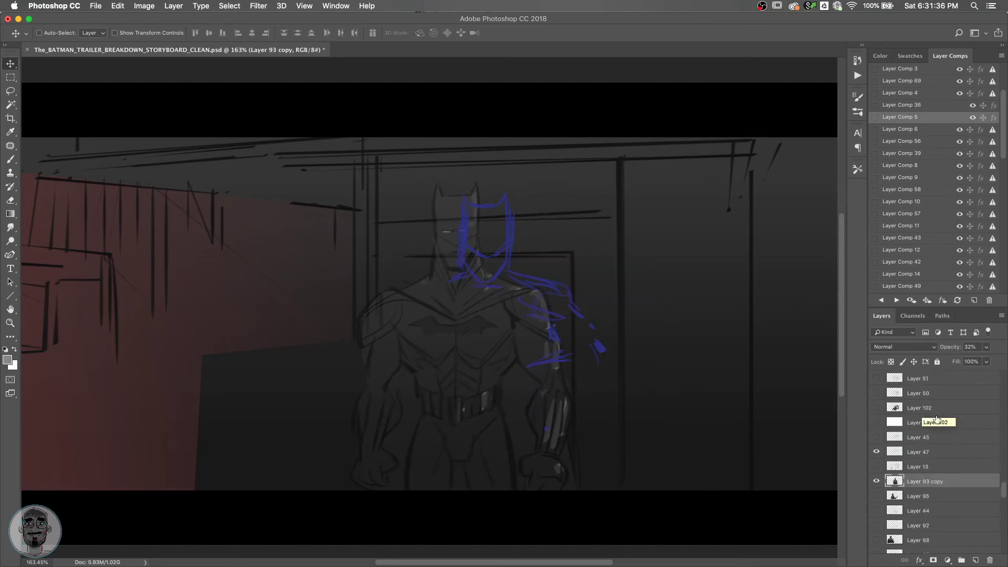
pyautogui.click(877, 452)
pyautogui.click(921, 453)
pyautogui.click(976, 560)
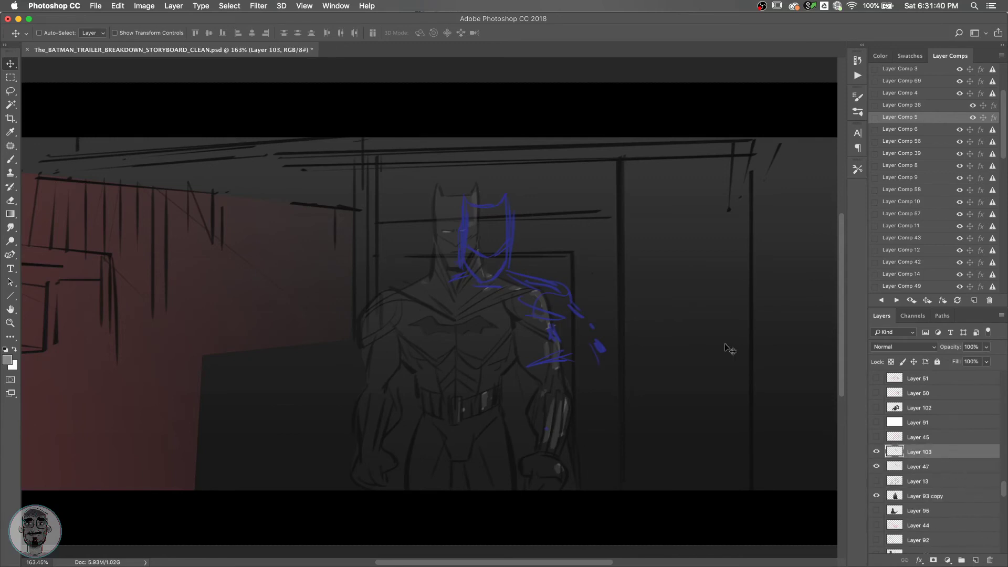
# With a black brush on Layer 103, ink the first cowl fold lines on Batman's neck below the blue jaw sketch.
pyautogui.click(575, 293)
pyautogui.press('b')
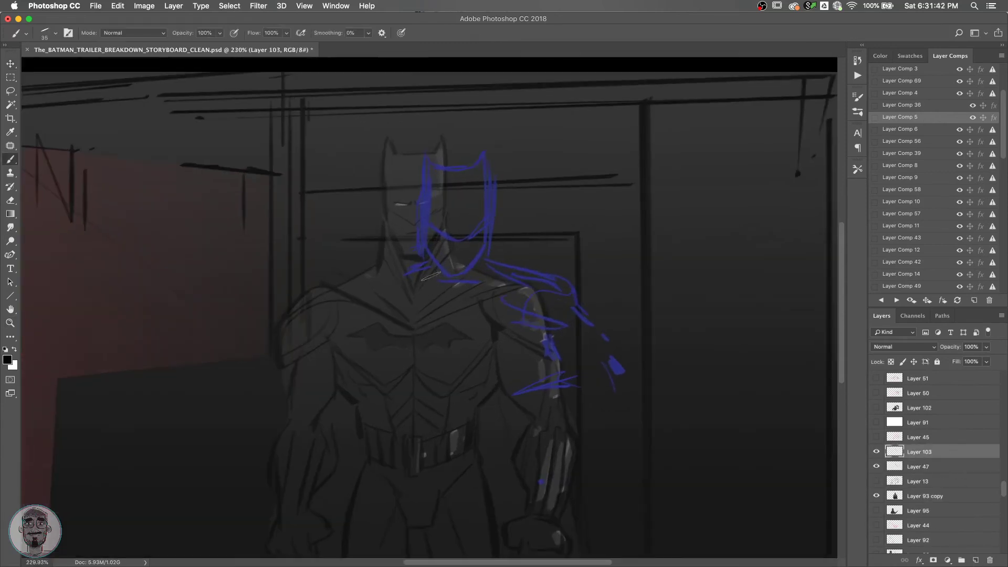
pyautogui.press('d')
pyautogui.moveTo(425, 265); pyautogui.dragTo(419, 173)
pyautogui.press('super+z')
pyautogui.moveTo(476, 271); pyautogui.dragTo(455, 309)
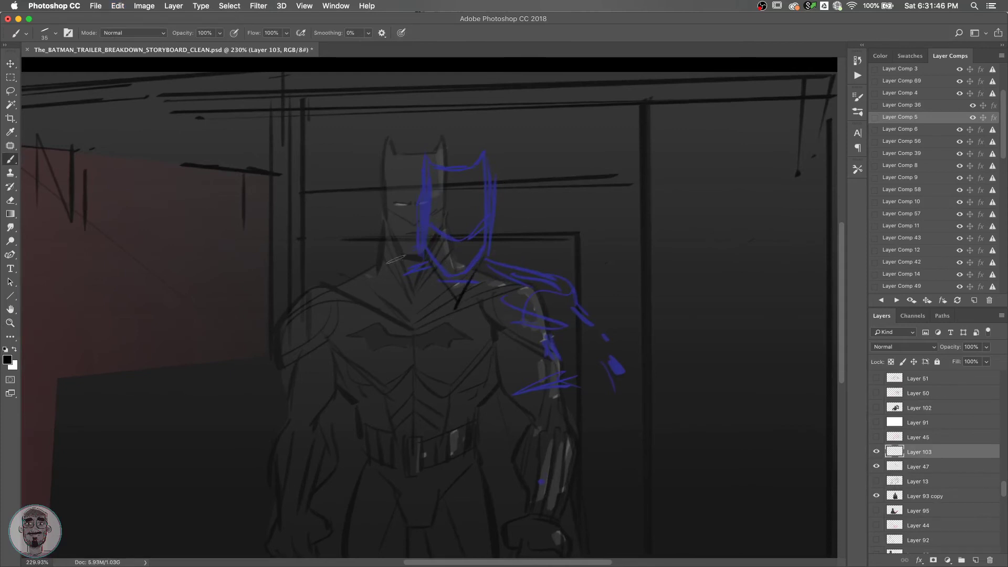
pyautogui.moveTo(420, 246); pyautogui.dragTo(448, 316)
# Ink Batman's V-shaped cape collar across the chest and the sloping shoulder lines on both sides of the neck.
pyautogui.moveTo(479, 275)
pyautogui.mouseDown()
pyautogui.moveTo(457, 325)
pyautogui.moveTo(522, 295)
pyautogui.mouseUp()
pyautogui.moveTo(473, 327); pyautogui.dragTo(559, 279)
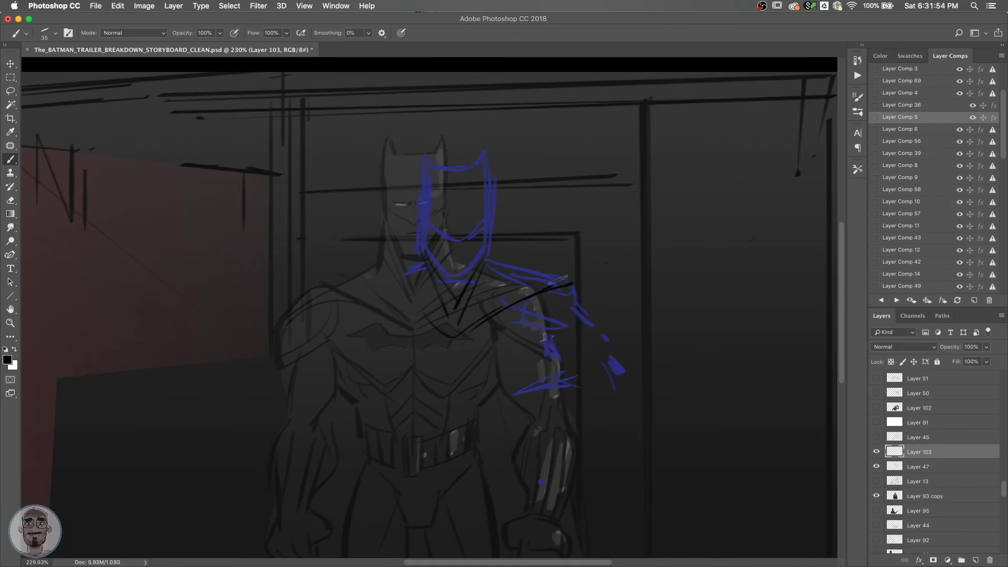
pyautogui.moveTo(455, 326)
pyautogui.mouseDown()
pyautogui.moveTo(521, 275)
pyautogui.moveTo(560, 269)
pyautogui.moveTo(551, 278)
pyautogui.moveTo(486, 260)
pyautogui.mouseUp()
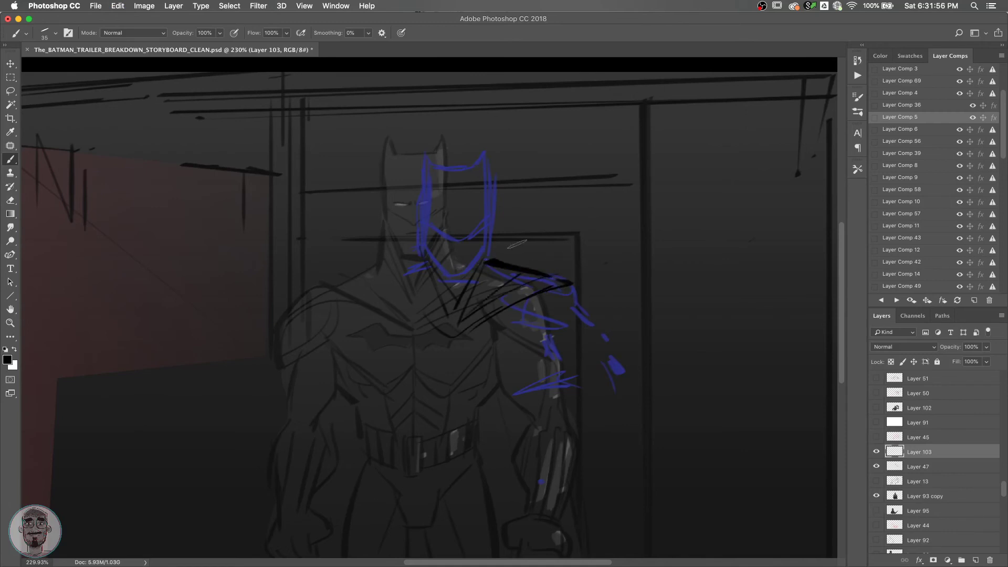
pyautogui.moveTo(421, 263); pyautogui.dragTo(344, 284)
pyautogui.moveTo(446, 330); pyautogui.dragTo(347, 286)
pyautogui.moveTo(446, 317); pyautogui.dragTo(420, 286)
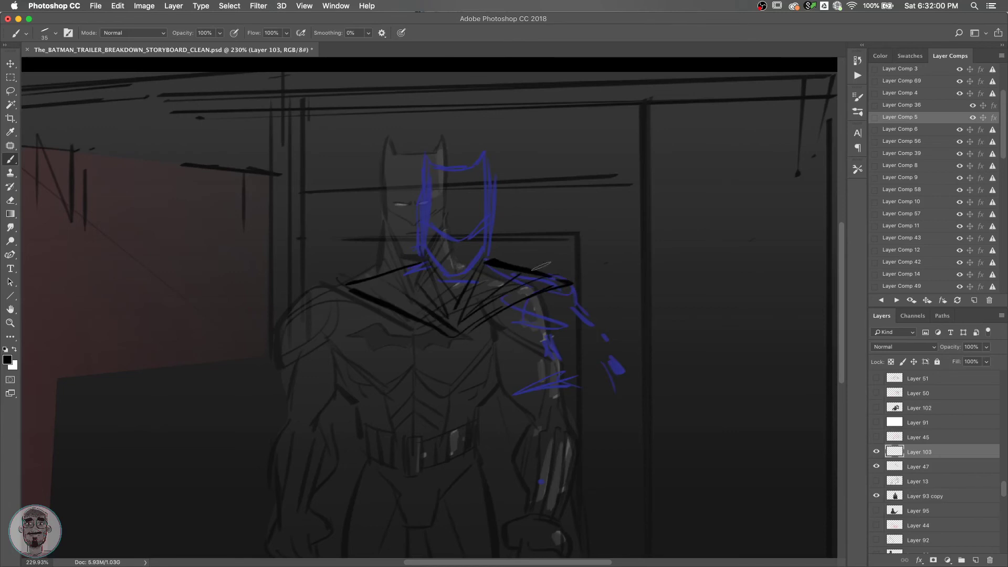
# Ink Batman's right shoulder and upper arm, with the outer contour and the curved lines separating the arm from the chest.
pyautogui.moveTo(558, 335); pyautogui.dragTo(565, 319)
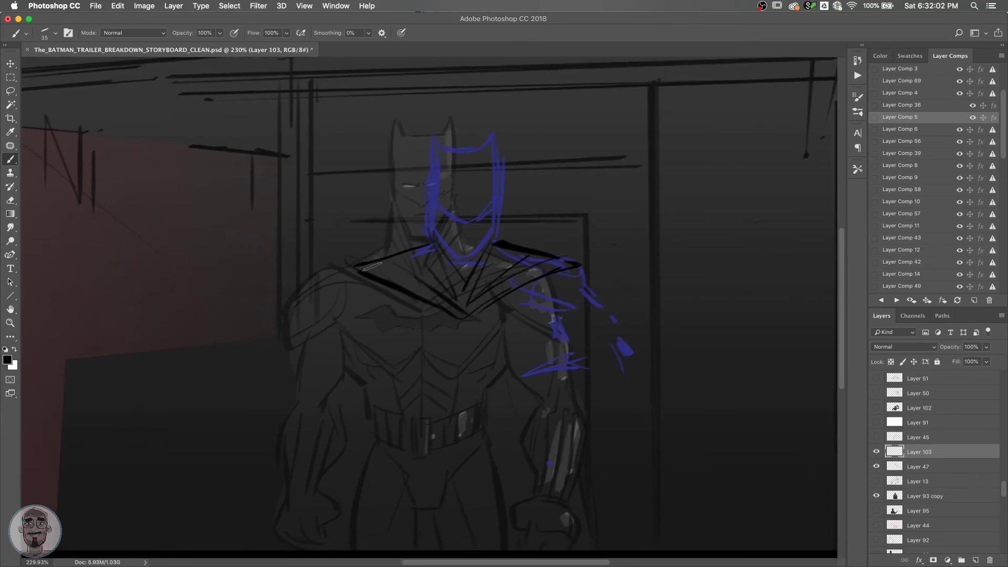
pyautogui.moveTo(344, 271); pyautogui.dragTo(322, 307)
pyautogui.moveTo(381, 293); pyautogui.dragTo(388, 331)
pyautogui.moveTo(347, 272)
pyautogui.mouseDown()
pyautogui.moveTo(323, 299)
pyautogui.moveTo(322, 339)
pyautogui.mouseUp()
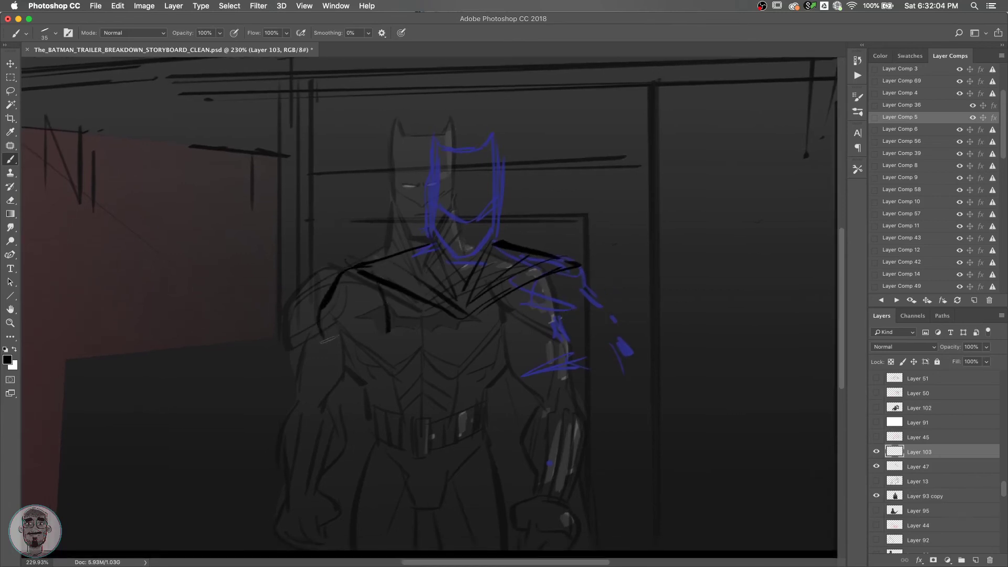
pyautogui.moveTo(370, 287)
pyautogui.mouseDown()
pyautogui.moveTo(351, 350)
pyautogui.moveTo(363, 356)
pyautogui.mouseUp()
pyautogui.moveTo(323, 323); pyautogui.dragTo(352, 363)
pyautogui.scroll(-3, 488, 356)
pyautogui.hscroll(3, 488, 355)
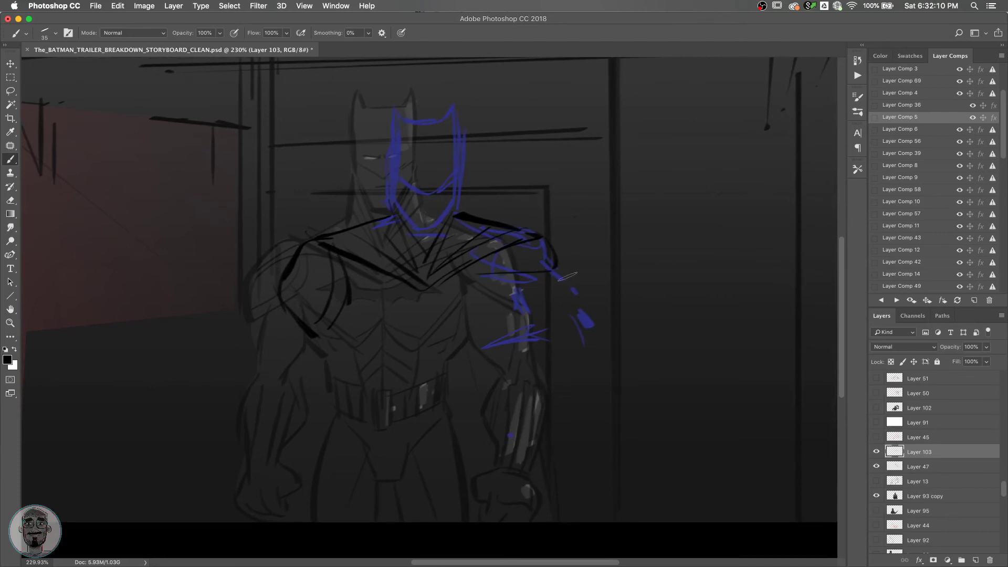
# Ink Batman's left upper arm over the blue sketch, redrawing the inner biceps curve and the outer line toward the elbow.
pyautogui.moveTo(505, 286); pyautogui.dragTo(514, 321)
pyautogui.press('super+z')
pyautogui.moveTo(496, 279); pyautogui.dragTo(519, 320)
pyautogui.press('super+z')
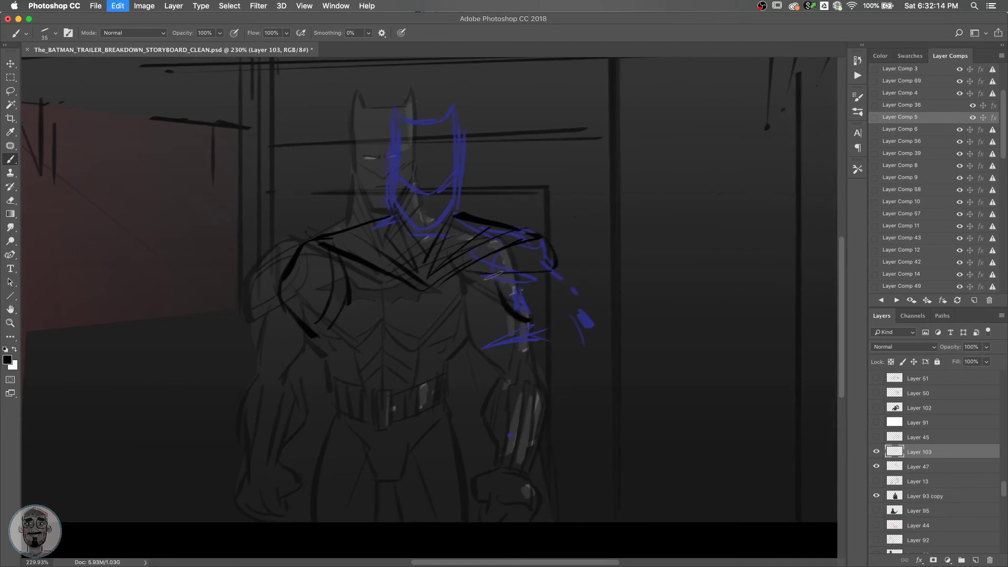
pyautogui.moveTo(495, 275)
pyautogui.mouseDown()
pyautogui.moveTo(497, 315)
pyautogui.moveTo(519, 319)
pyautogui.mouseUp()
pyautogui.press('super+z')
pyautogui.moveTo(496, 277); pyautogui.dragTo(518, 326)
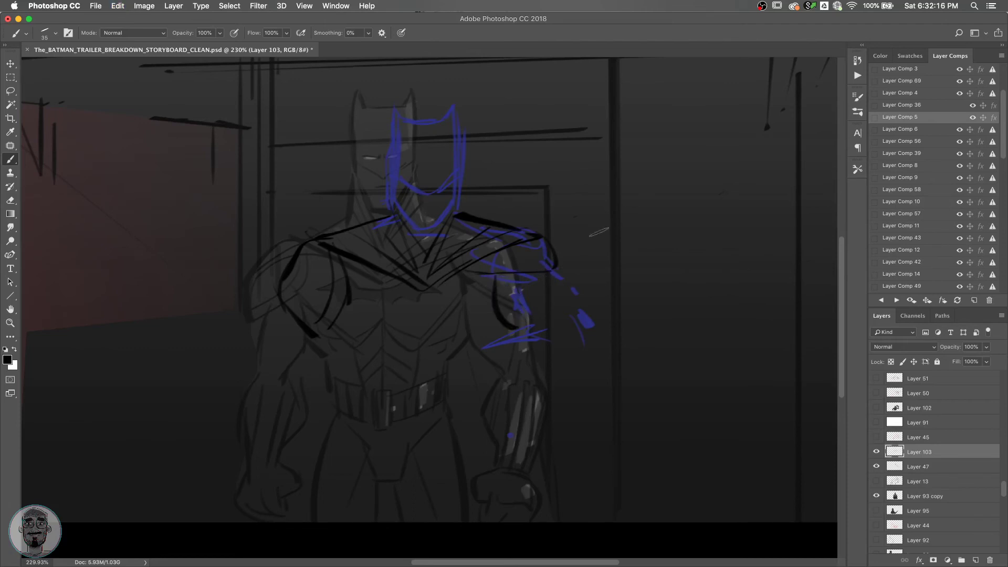
pyautogui.moveTo(550, 267)
pyautogui.mouseDown()
pyautogui.moveTo(588, 324)
pyautogui.moveTo(578, 319)
pyautogui.moveTo(585, 348)
pyautogui.mouseUp()
pyautogui.press('super+z')
# Ink Batman's bent left forearm from the elbow inward, with its upper and lower edges and parallel lines between them.
pyautogui.moveTo(546, 329)
pyautogui.mouseDown()
pyautogui.moveTo(515, 325)
pyautogui.moveTo(477, 353)
pyautogui.mouseUp()
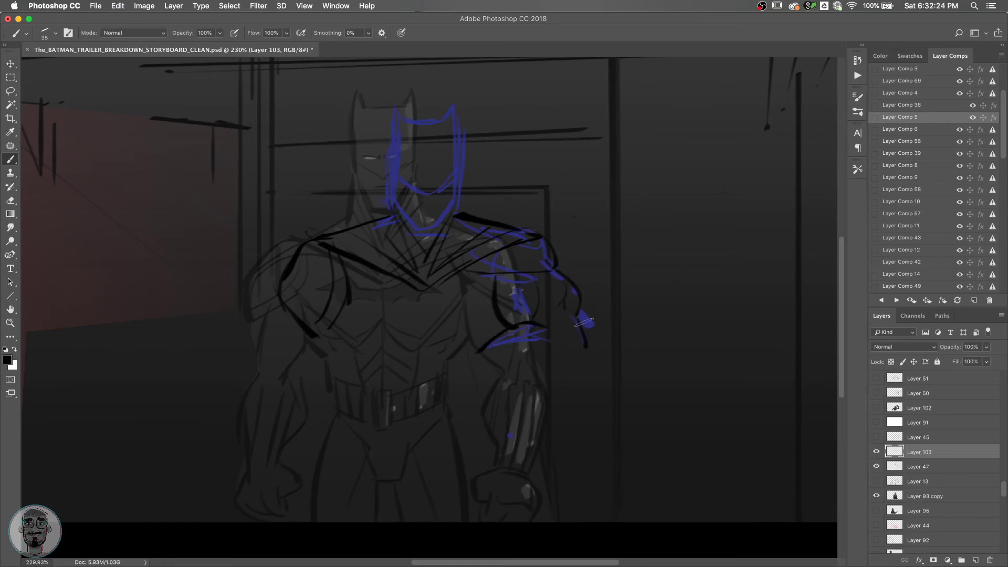
pyautogui.moveTo(584, 321)
pyautogui.mouseDown()
pyautogui.moveTo(582, 367)
pyautogui.moveTo(487, 384)
pyautogui.mouseUp()
pyautogui.press('super+z')
pyautogui.moveTo(564, 366); pyautogui.dragTo(493, 385)
pyautogui.press('super+z')
pyautogui.moveTo(577, 362); pyautogui.dragTo(463, 380)
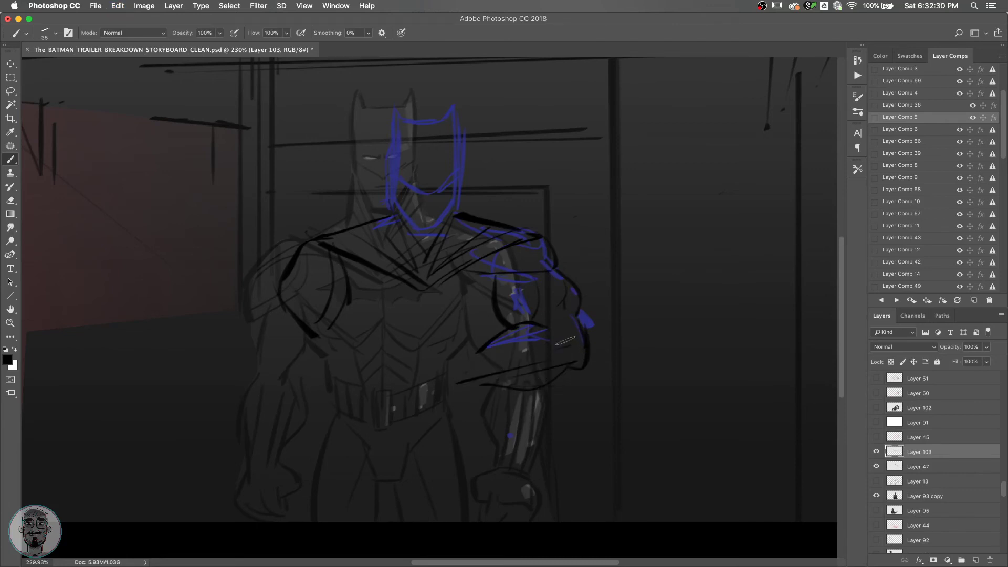
pyautogui.moveTo(565, 341); pyautogui.dragTo(464, 362)
pyautogui.moveTo(545, 328); pyautogui.dragTo(482, 352)
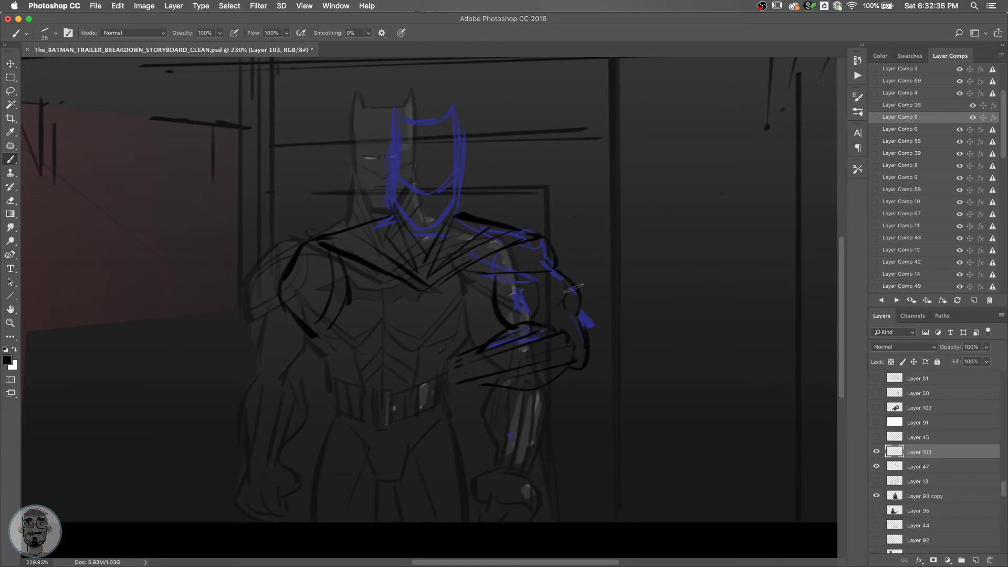
pyautogui.moveTo(596, 248); pyautogui.dragTo(582, 288)
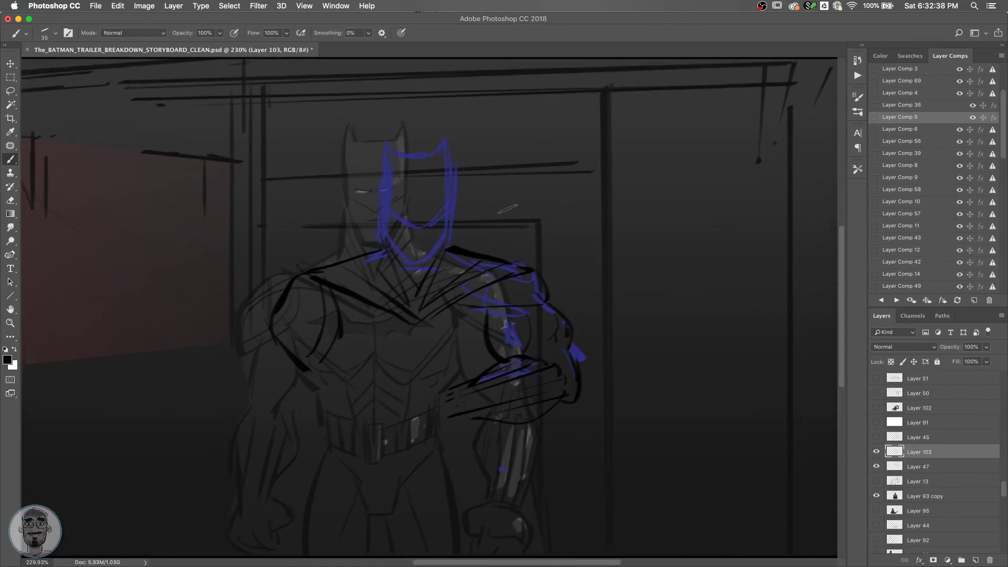
# Ink Batman's jaw and the side contour of his cowl over the blue head sketch.
pyautogui.scroll(4, 483, 202)
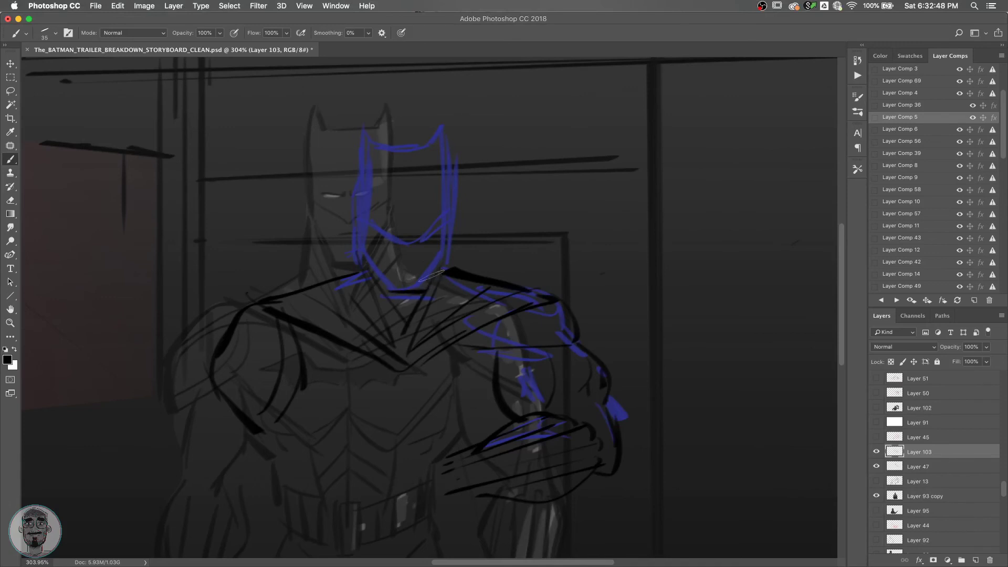
pyautogui.moveTo(446, 238)
pyautogui.mouseDown()
pyautogui.moveTo(389, 286)
pyautogui.moveTo(362, 251)
pyautogui.mouseUp()
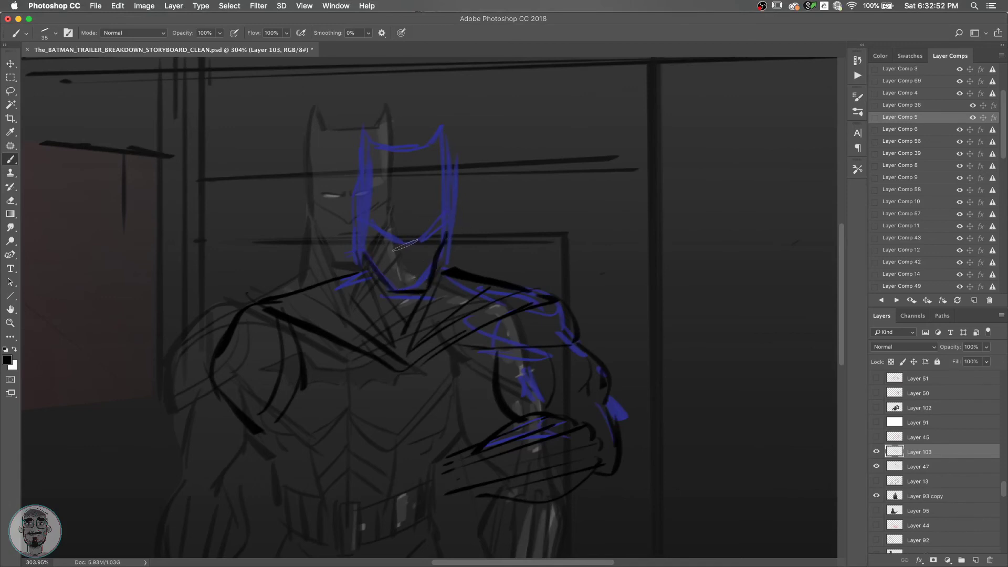
pyautogui.moveTo(362, 249)
pyautogui.mouseDown()
pyautogui.moveTo(354, 177)
pyautogui.moveTo(386, 125)
pyautogui.moveTo(360, 163)
pyautogui.moveTo(363, 128)
pyautogui.moveTo(371, 138)
pyautogui.moveTo(416, 132)
pyautogui.moveTo(388, 143)
pyautogui.moveTo(451, 162)
pyautogui.moveTo(433, 150)
pyautogui.moveTo(444, 172)
pyautogui.moveTo(430, 143)
pyautogui.moveTo(380, 144)
pyautogui.moveTo(396, 140)
pyautogui.moveTo(448, 167)
pyautogui.mouseUp()
pyautogui.press('super+z')
pyautogui.press('super+z')
pyautogui.press('super+z')
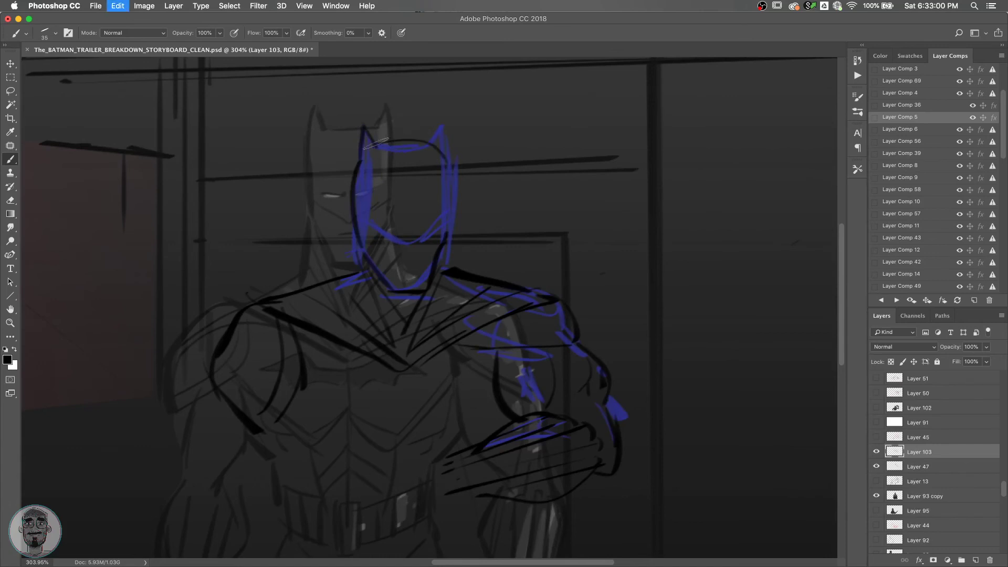
# Ink the cowl's flat top edge between the pointed ears, its other side and the pointed edge above the mouth.
pyautogui.moveTo(377, 145)
pyautogui.mouseDown()
pyautogui.moveTo(419, 146)
pyautogui.moveTo(444, 163)
pyautogui.mouseUp()
pyautogui.press('super+z')
pyautogui.moveTo(377, 145); pyautogui.dragTo(431, 144)
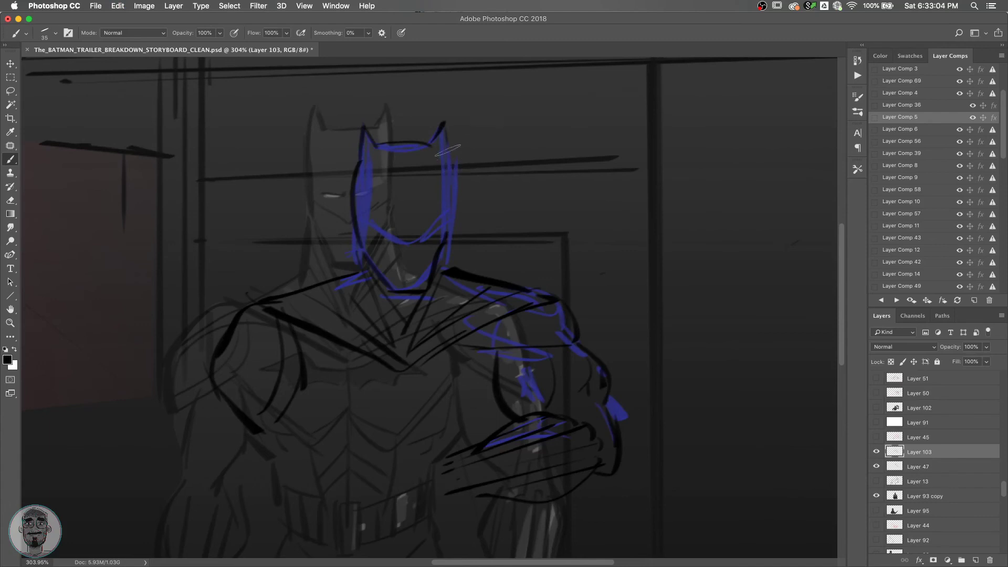
pyautogui.press('super+z')
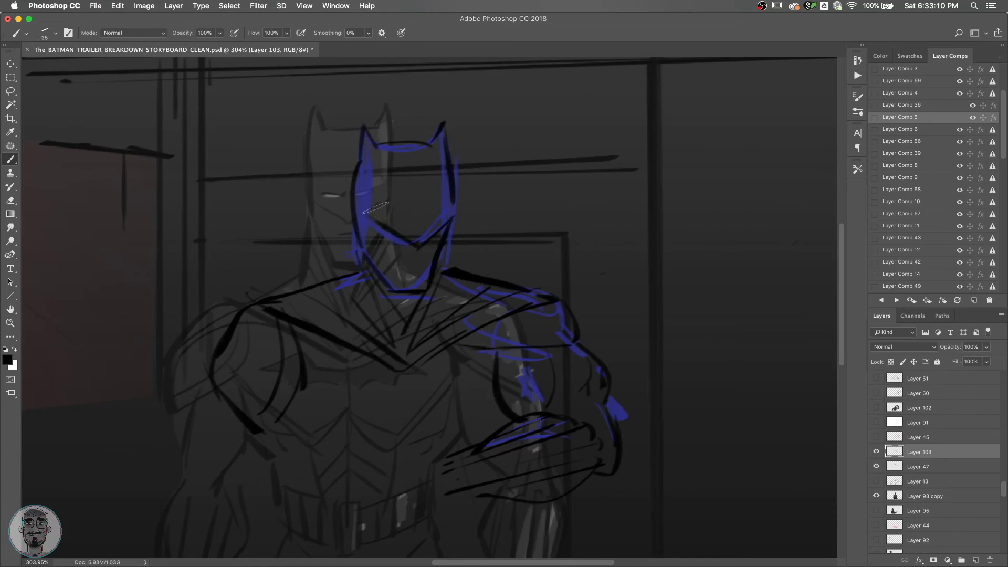
# Ink Batman's angry brow and nose lines inside the cowl and his mouth below its edge.
pyautogui.press('z')
pyautogui.moveTo(474, 169); pyautogui.dragTo(479, 168)
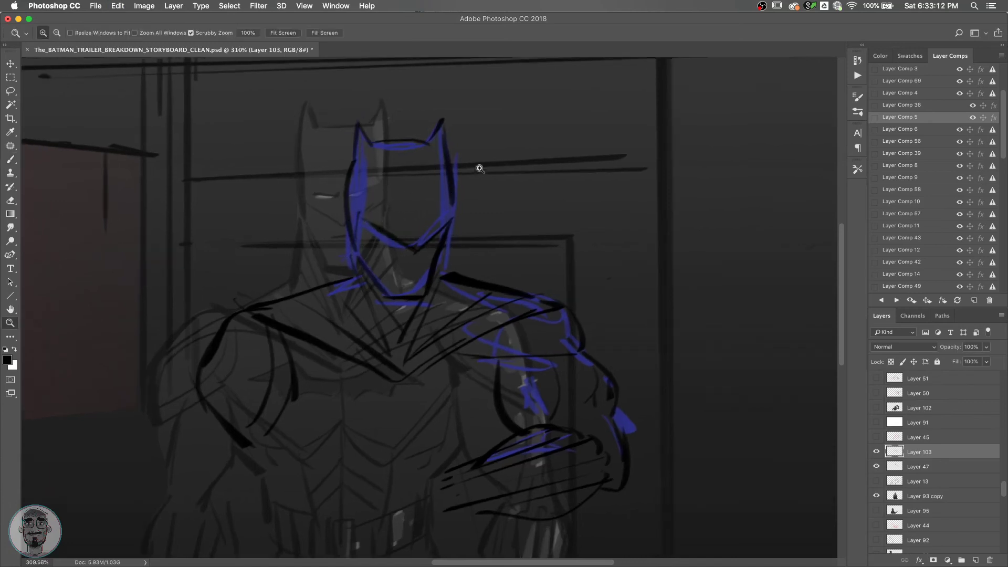
pyautogui.press('b')
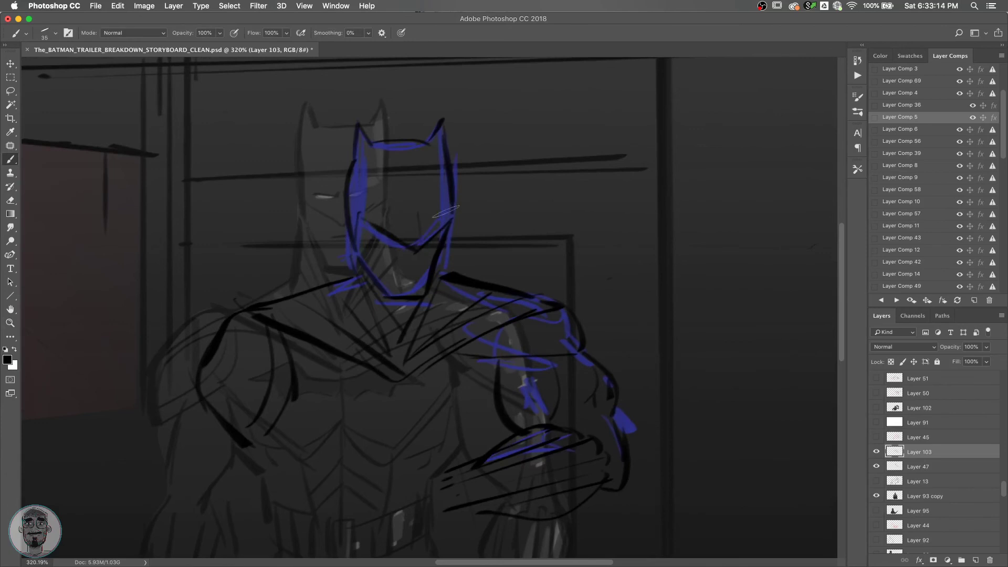
pyautogui.moveTo(411, 197)
pyautogui.mouseDown()
pyautogui.moveTo(417, 212)
pyautogui.moveTo(509, 167)
pyautogui.mouseUp()
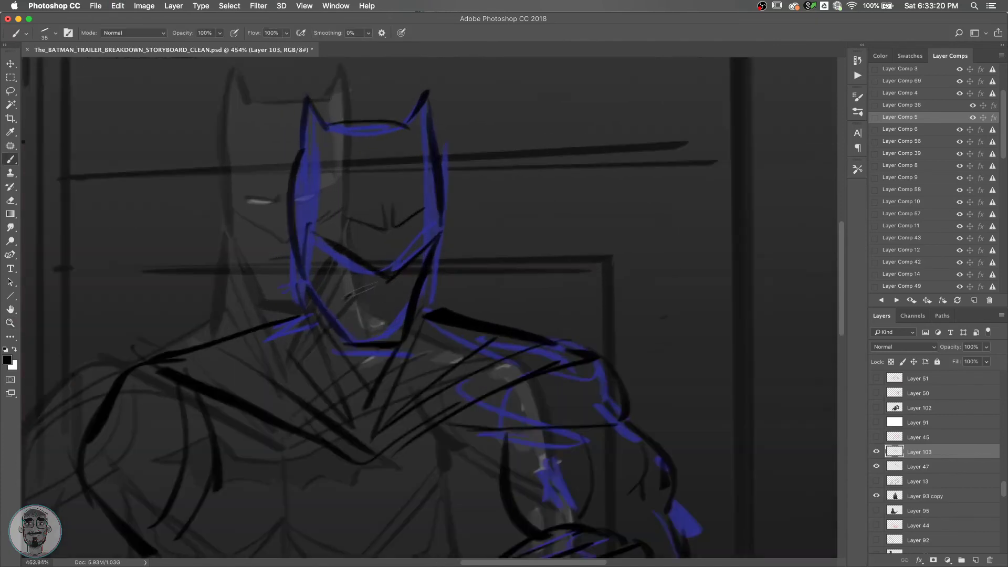
pyautogui.moveTo(342, 300); pyautogui.dragTo(391, 297)
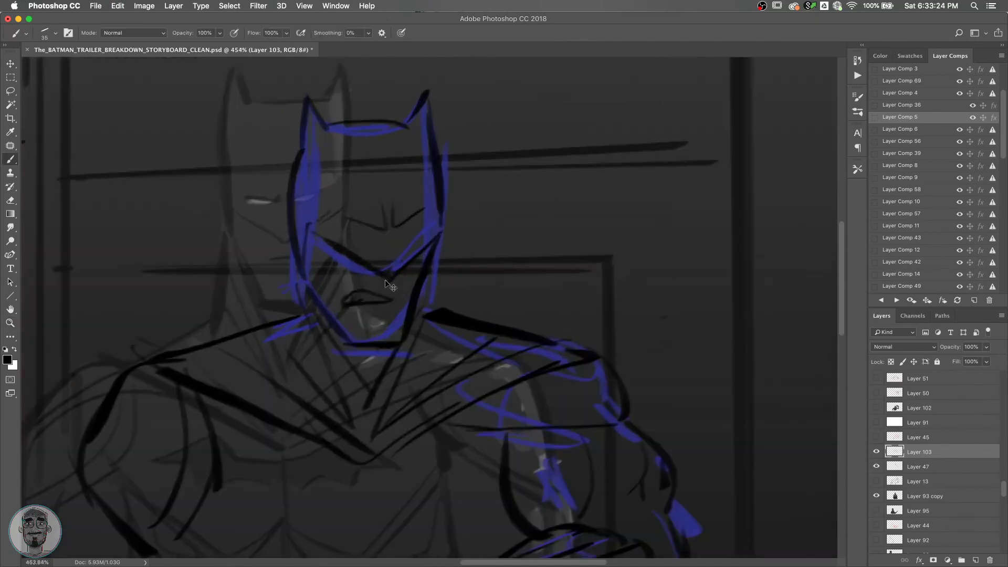
# Draw the lower contours of Batman's eyes and lasso-select both eyes.
pyautogui.press('super+z')
pyautogui.moveTo(385, 234); pyautogui.dragTo(415, 225)
pyautogui.press('l')
pyautogui.moveTo(427, 198)
pyautogui.mouseDown()
pyautogui.moveTo(420, 247)
pyautogui.moveTo(336, 200)
pyautogui.moveTo(428, 195)
pyautogui.moveTo(429, 229)
pyautogui.mouseUp()
# Try skewing the selected eyes vertically by 4.35°.
pyautogui.press('super+t')
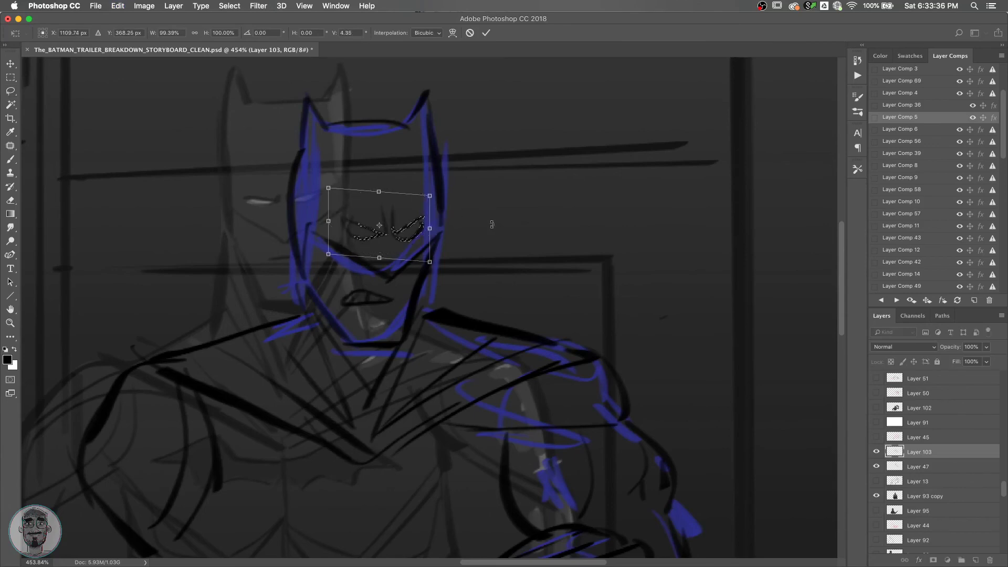
pyautogui.press('Return')
pyautogui.press('super+d')
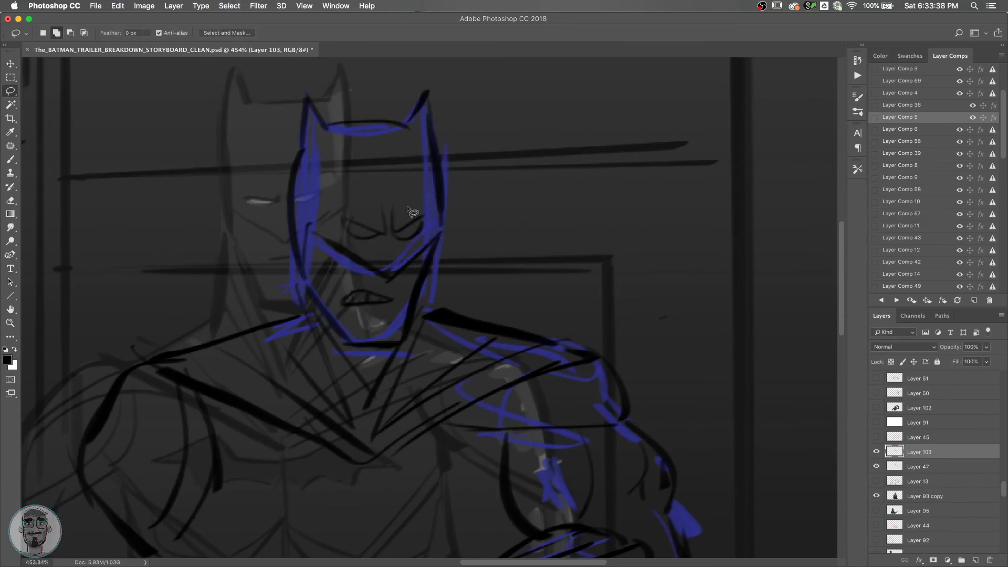
pyautogui.press('super+z')
pyautogui.press('super+z')
pyautogui.press('super+z')
pyautogui.press('super+z')
pyautogui.press('super+z')
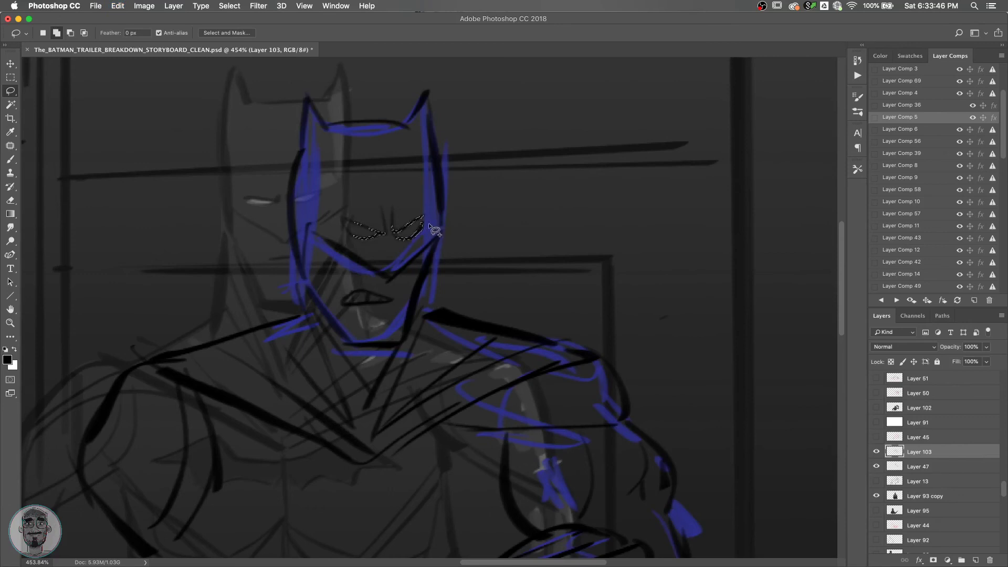
# Skew the selected eyes vertically by 2.85°, deselect them, and save the storyboard file.
pyautogui.moveTo(428, 222)
pyautogui.mouseDown()
pyautogui.moveTo(336, 223)
pyautogui.moveTo(426, 234)
pyautogui.moveTo(431, 220)
pyautogui.mouseUp()
pyautogui.press('super+t')
pyautogui.press('Return')
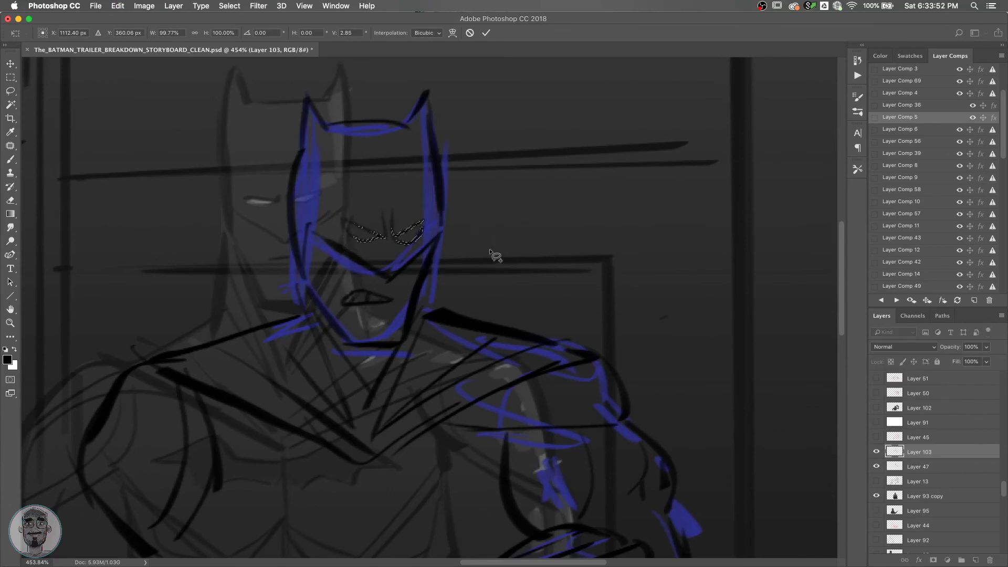
pyautogui.press('super+d')
pyautogui.press('z')
pyautogui.press('super+minus')
pyautogui.press('super+minus')
pyautogui.press('super+minus')
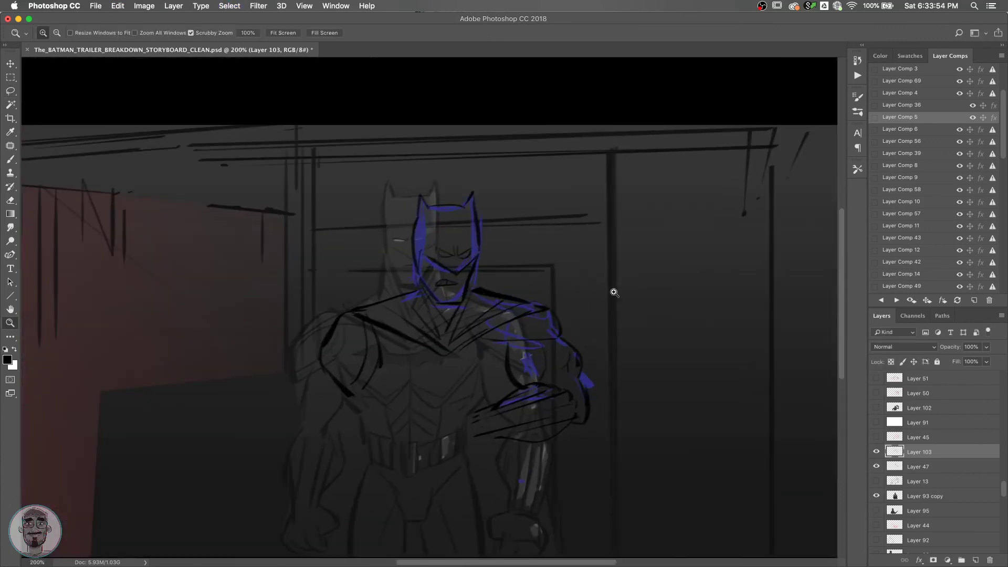
pyautogui.press('super+s')
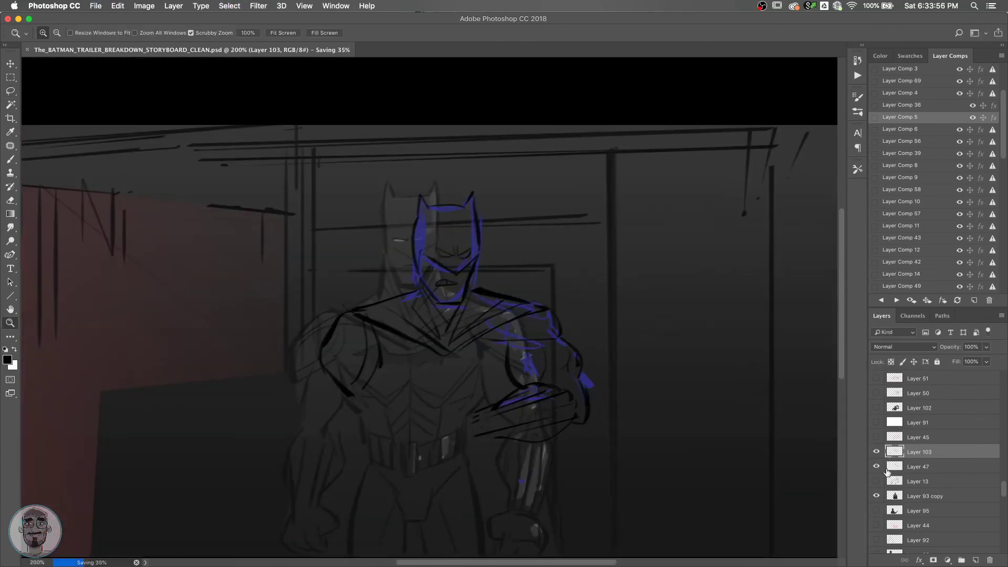
# Update Layer Comp 5 with Layer 93 copy and Layer 47 hidden and the attacker on Layer 102 shown.
pyautogui.click(876, 496)
pyautogui.click(876, 466)
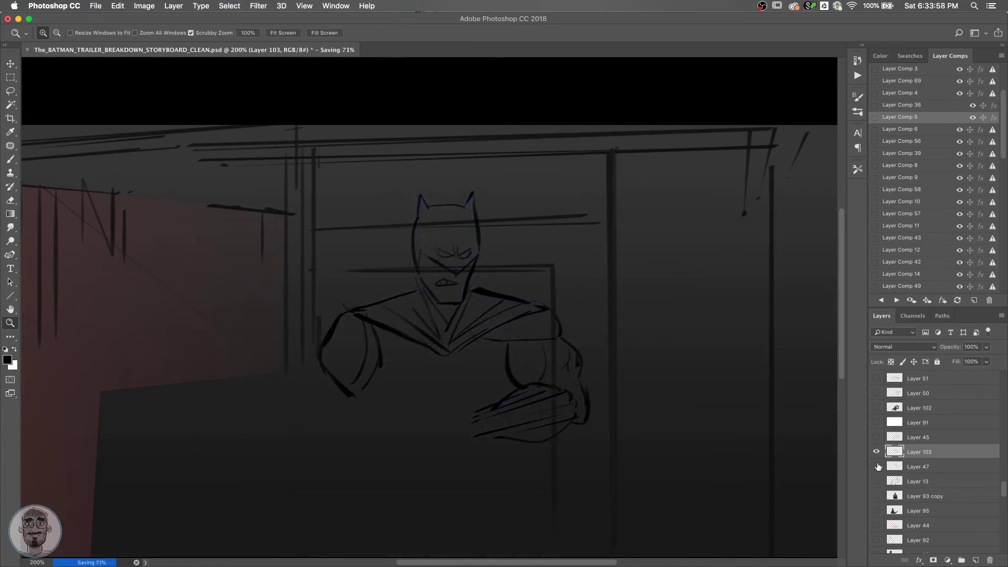
pyautogui.click(876, 408)
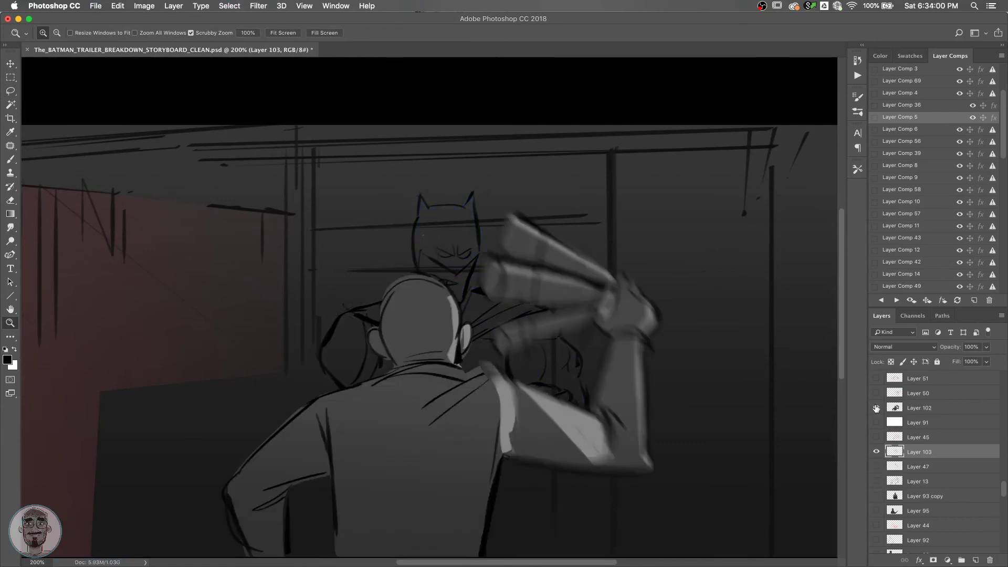
pyautogui.click(896, 300)
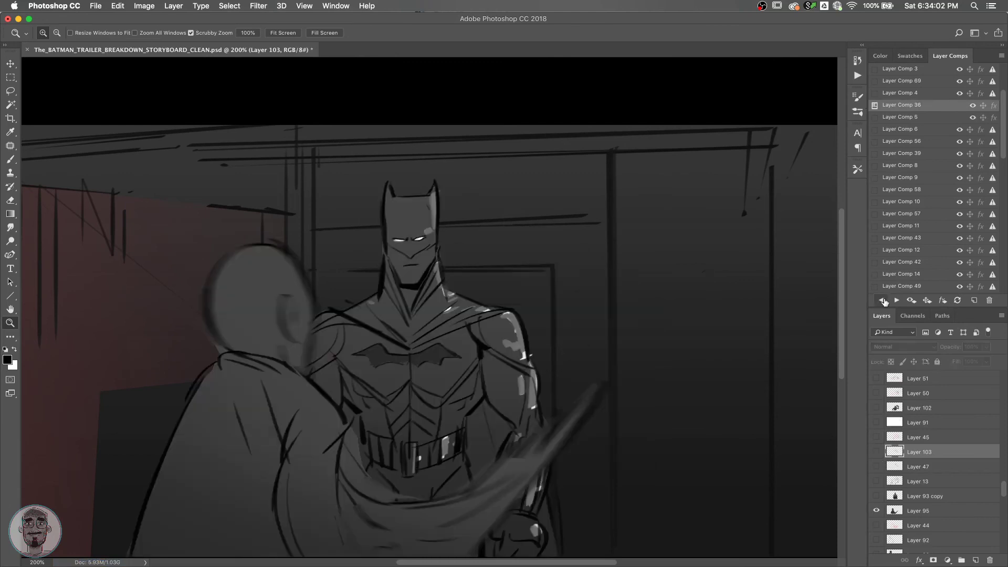
# Compare Layer Comps 36 and 5, and check the attacker on Layer 102 against Batman on Layer 103 by toggling their visibility.
pyautogui.click(897, 301)
pyautogui.click(896, 300)
pyautogui.click(896, 300)
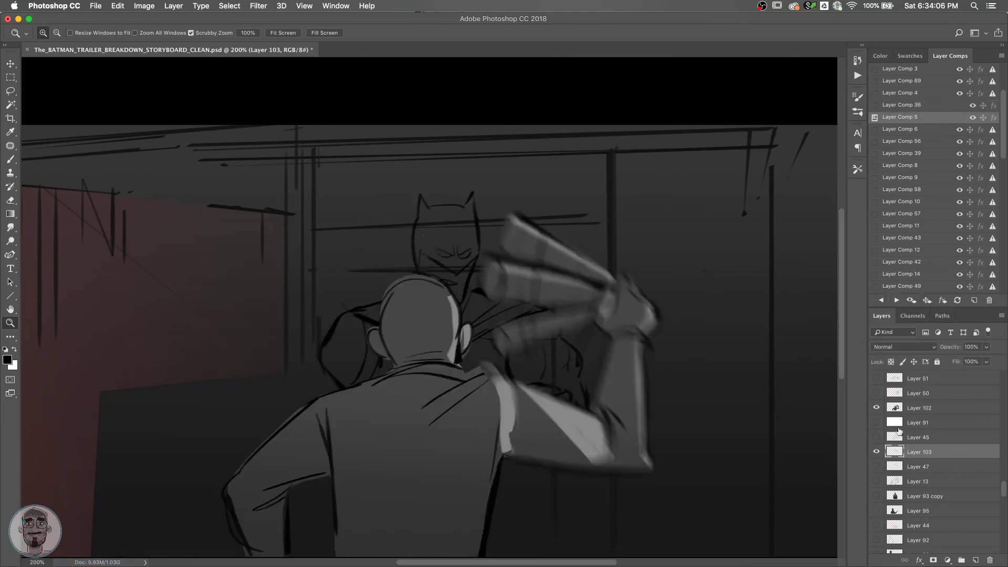
pyautogui.click(876, 408)
pyautogui.click(876, 408)
pyautogui.click(875, 452)
pyautogui.click(876, 451)
# Scale Batman on Layer 103 to about 93.2% and reposition him at X 1103.50 px and Y 479.00 px.
pyautogui.hotkey('ctrl', 't')
pyautogui.moveTo(588, 191); pyautogui.dragTo(580, 197)
pyautogui.press('Up')
pyautogui.press('Up')
pyautogui.press('Up')
pyautogui.press('Up')
pyautogui.press('Up')
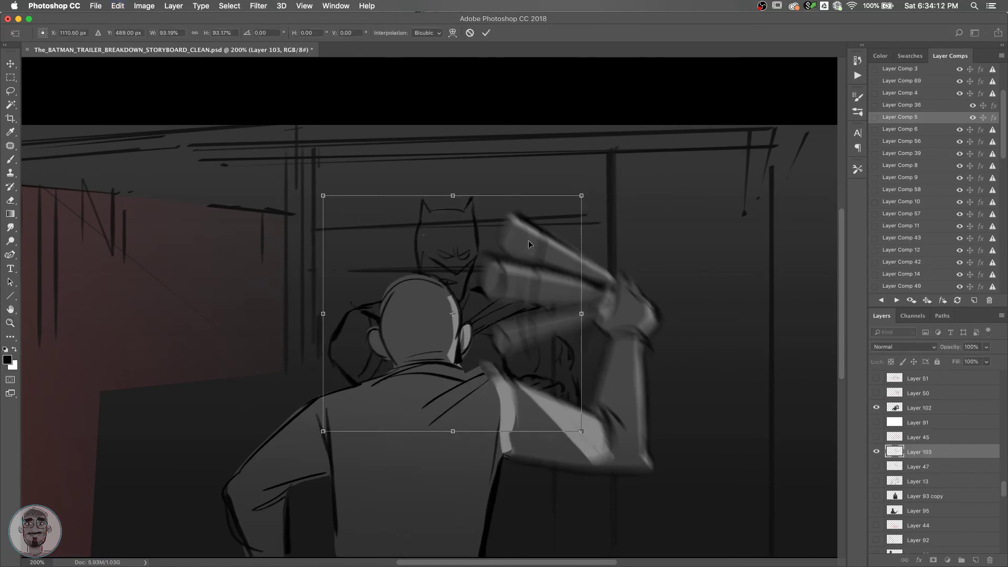
pyautogui.press('Left')
pyautogui.press('Left')
pyautogui.press('Left')
pyautogui.press('Left')
pyautogui.press('Left')
pyautogui.press('Left')
pyautogui.press('Left')
pyautogui.press('Up')
pyautogui.press('Up')
pyautogui.press('Up')
pyautogui.press('Up')
pyautogui.press('Up')
pyautogui.press('Up')
pyautogui.press('Up')
pyautogui.press('Up')
pyautogui.press('Up')
pyautogui.press('Up')
pyautogui.press('Up')
pyautogui.press('Up')
pyautogui.press('Up')
pyautogui.press('Up')
pyautogui.press('Up')
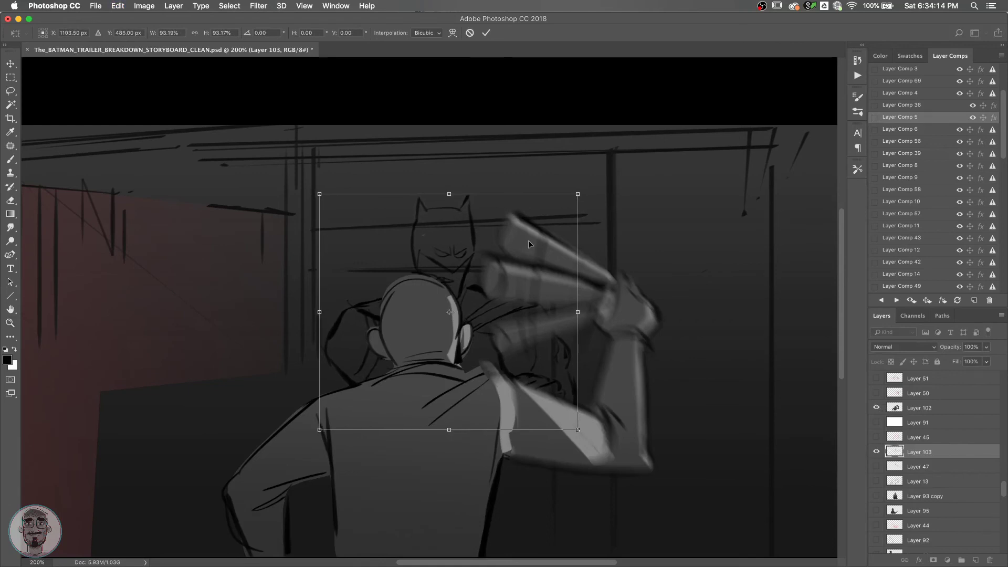
pyautogui.press('Return')
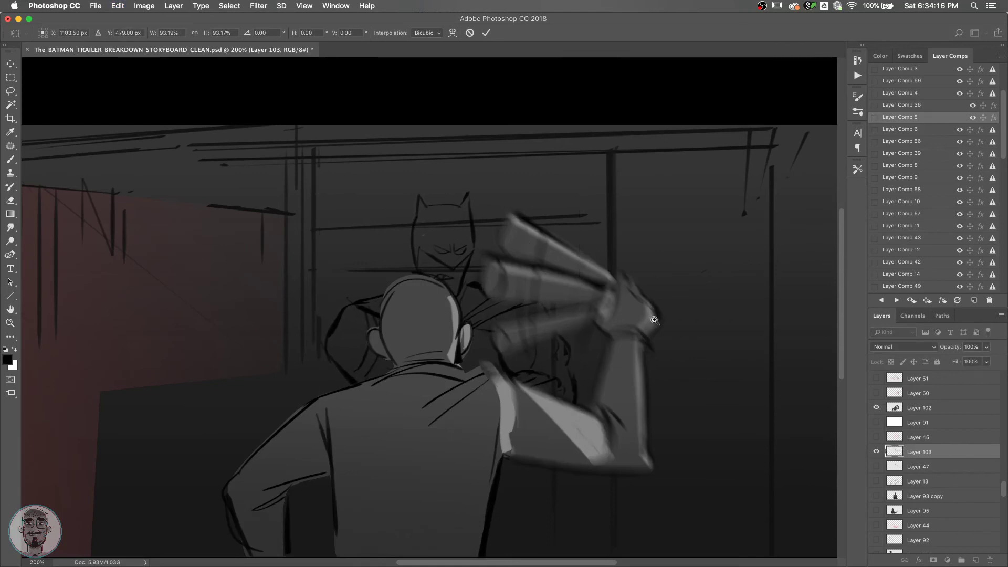
# Compare Layer Comp 5 with the preceding comps and check the resized Batman by toggling Layer 103's visibility.
pyautogui.press('z')
pyautogui.click(881, 300)
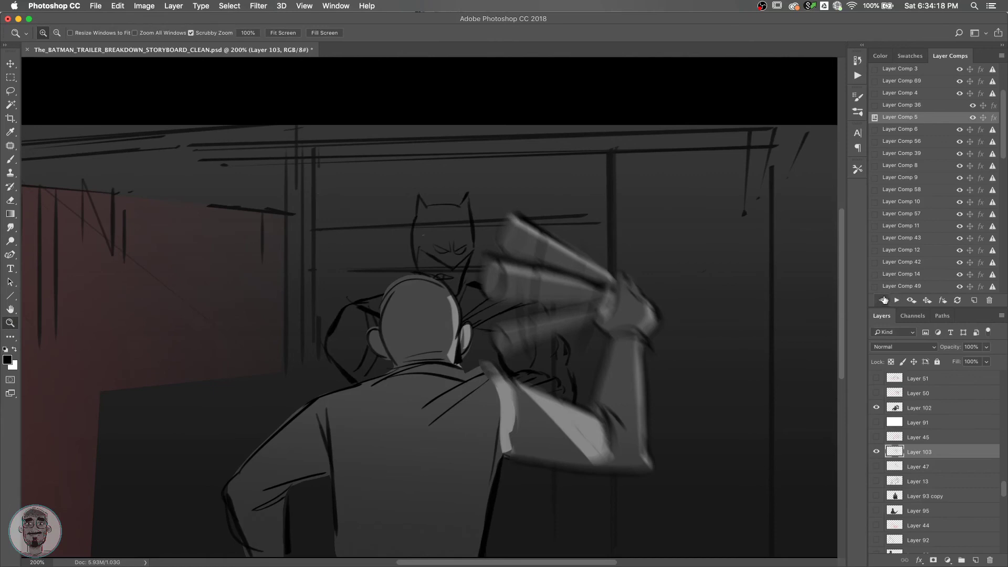
pyautogui.click(884, 300)
pyautogui.click(884, 300)
pyautogui.click(895, 300)
pyautogui.click(895, 300)
pyautogui.moveTo(498, 247); pyautogui.dragTo(544, 216)
pyautogui.click(875, 451)
pyautogui.click(876, 452)
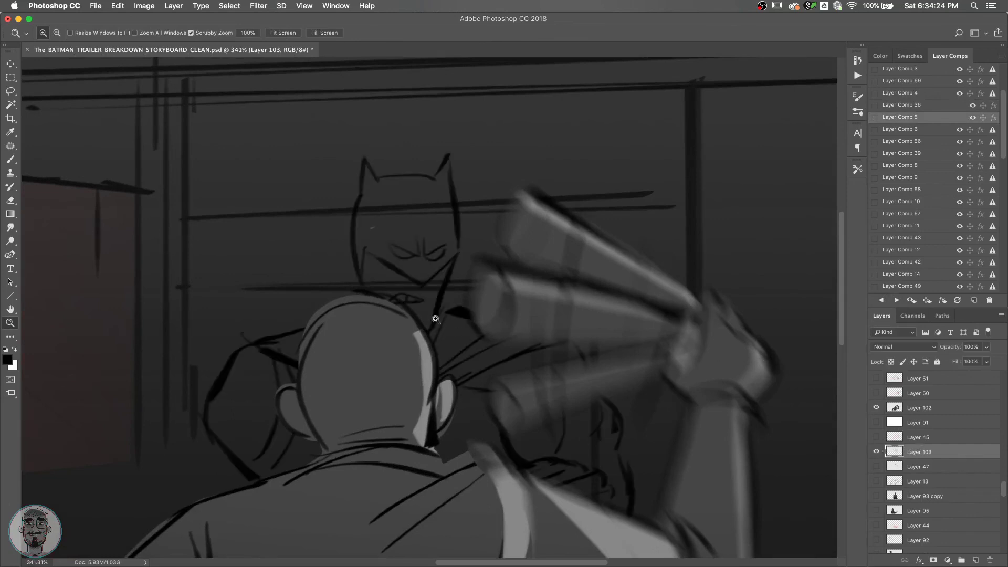
# Erase and redraw both side contours of Batman's cowl on Layer 103, adding a short line beside the neck.
pyautogui.press('e')
pyautogui.moveTo(345, 214); pyautogui.dragTo(351, 265)
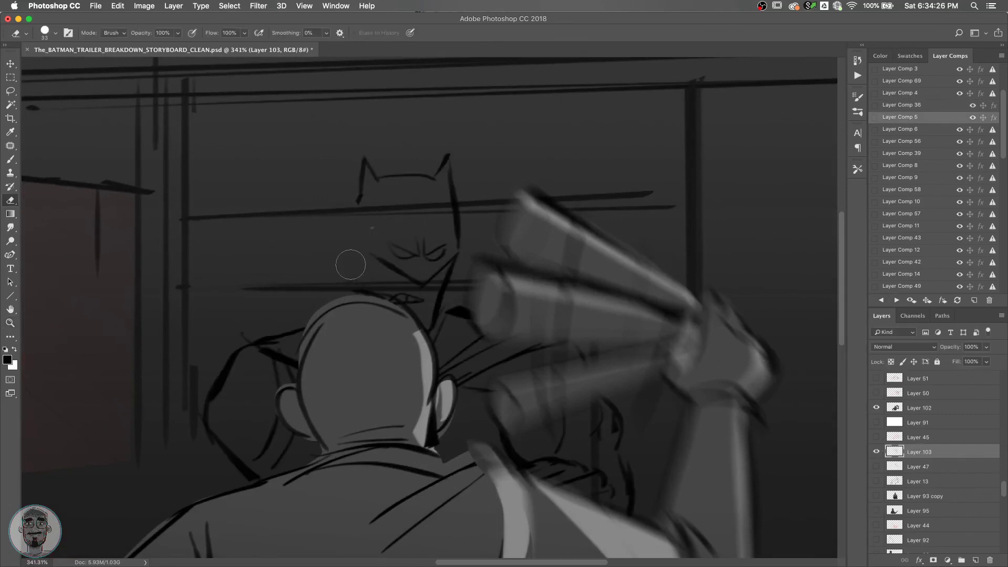
pyautogui.press('b')
pyautogui.moveTo(360, 195)
pyautogui.mouseDown()
pyautogui.moveTo(351, 242)
pyautogui.moveTo(358, 283)
pyautogui.mouseUp()
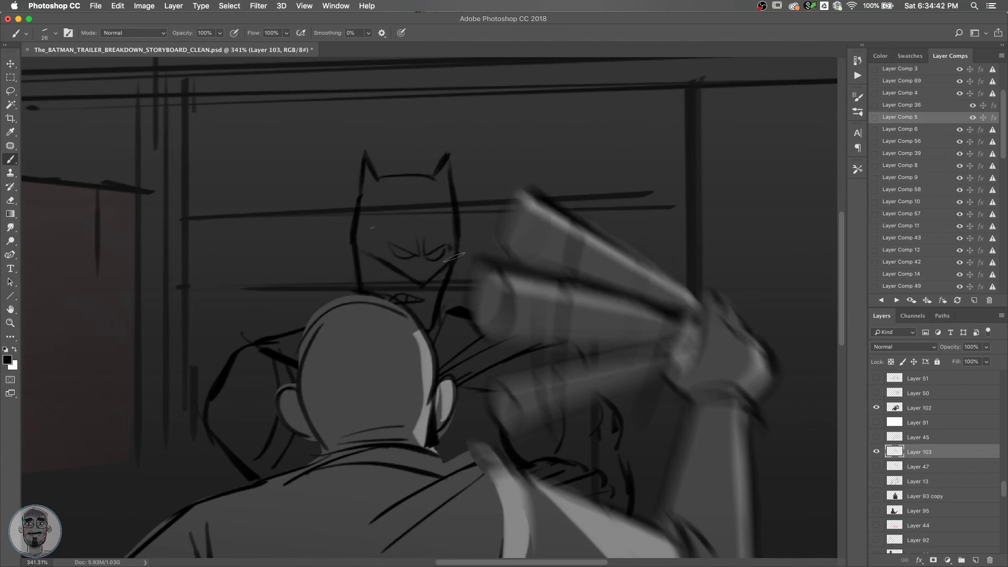
pyautogui.press('e')
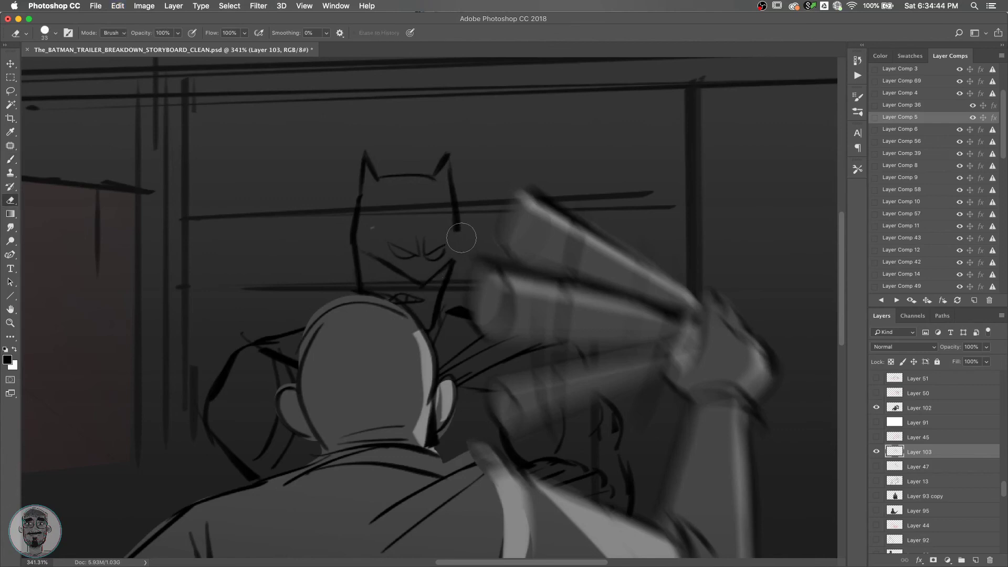
pyautogui.press('b')
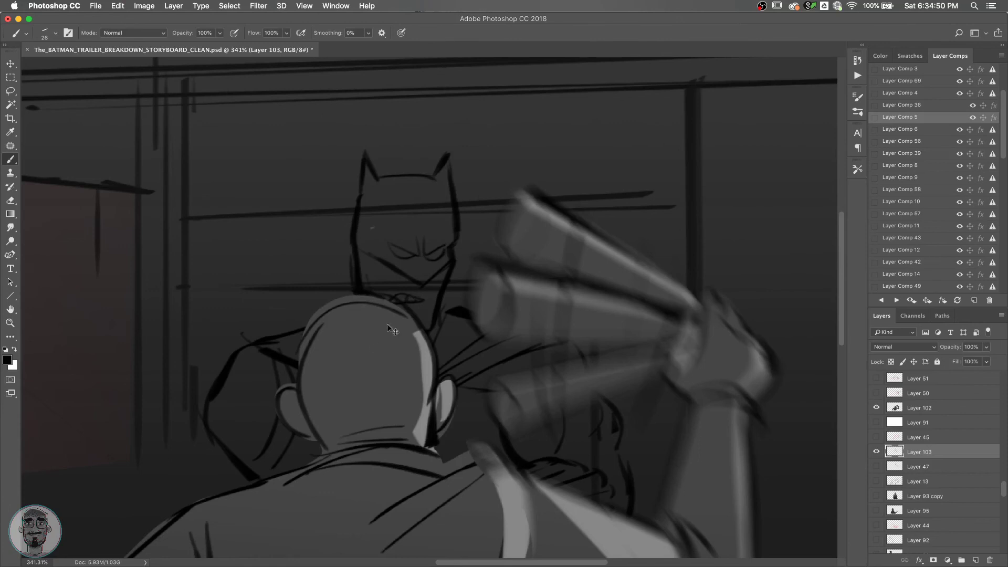
pyautogui.press('super+z')
pyautogui.moveTo(350, 254); pyautogui.dragTo(348, 293)
# Check Layer Comp 5 against Layer Comps 6 and 36, and save the storyboard file.
pyautogui.click(896, 300)
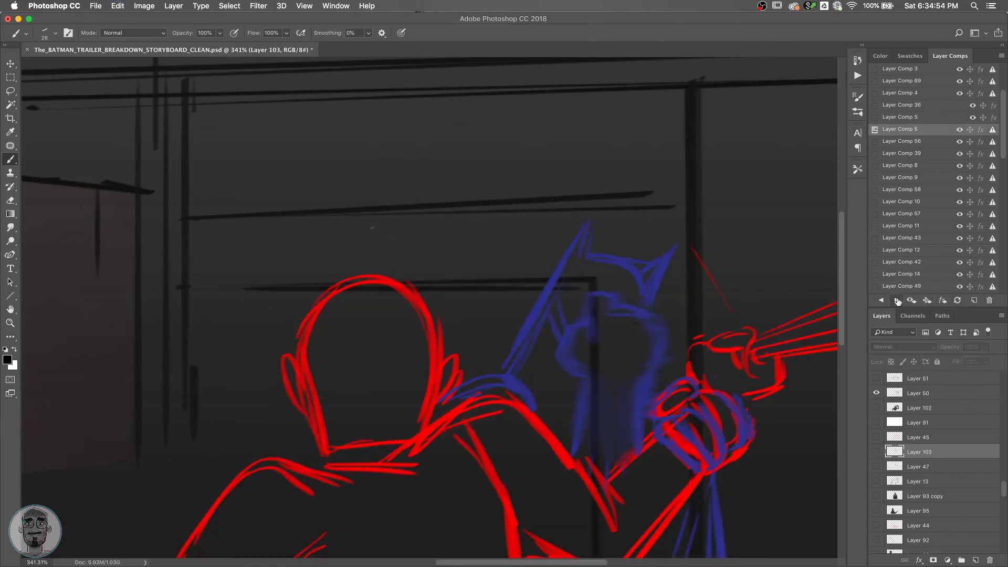
pyautogui.click(881, 300)
pyautogui.click(882, 301)
pyautogui.click(896, 300)
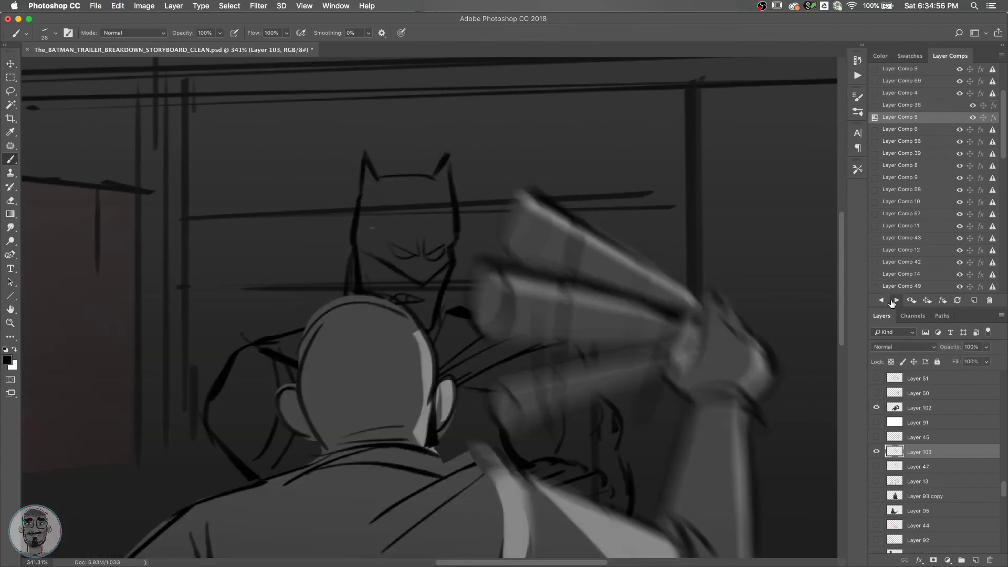
pyautogui.press('z')
pyautogui.scroll(-3, 705, 321)
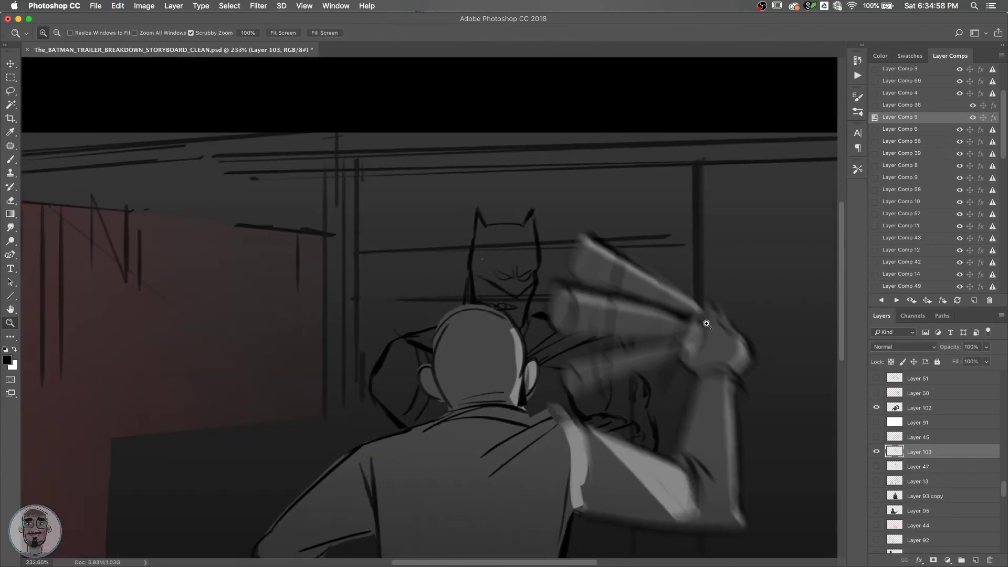
pyautogui.scroll(-3, 705, 321)
pyautogui.press('b')
pyautogui.hotkey('ctrl', 's')
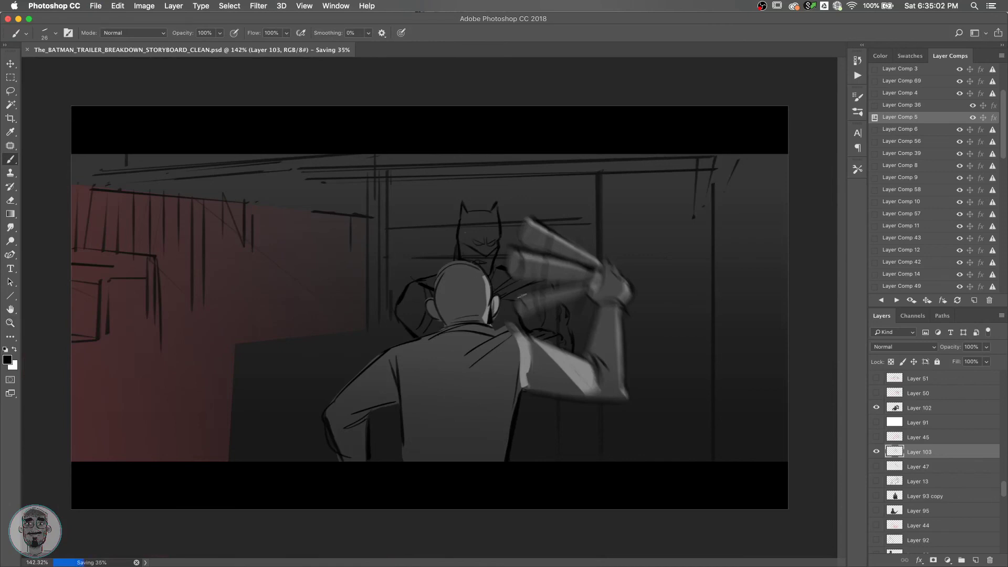
# Review the shot sequence from Layer Comp 36 through Layer Comp 8 and return to Layer Comp 5.
pyautogui.click(881, 301)
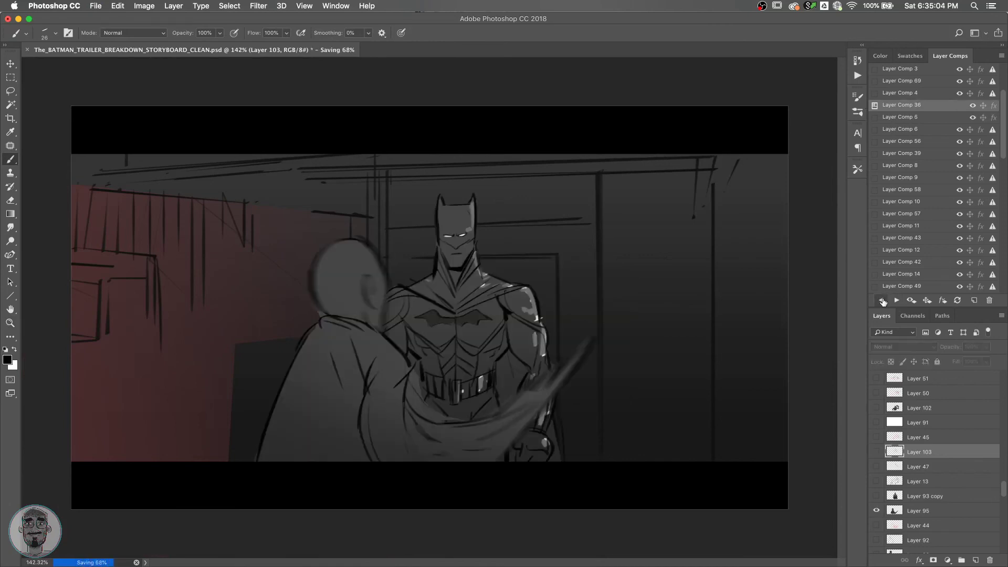
pyautogui.click(896, 300)
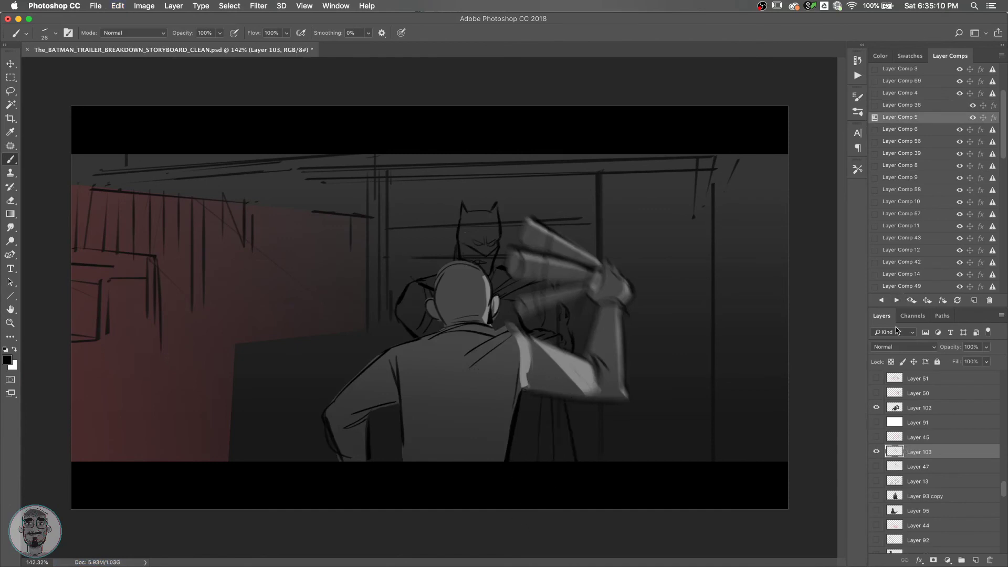
pyautogui.click(881, 301)
pyautogui.click(896, 300)
pyautogui.click(896, 300)
pyautogui.click(896, 300)
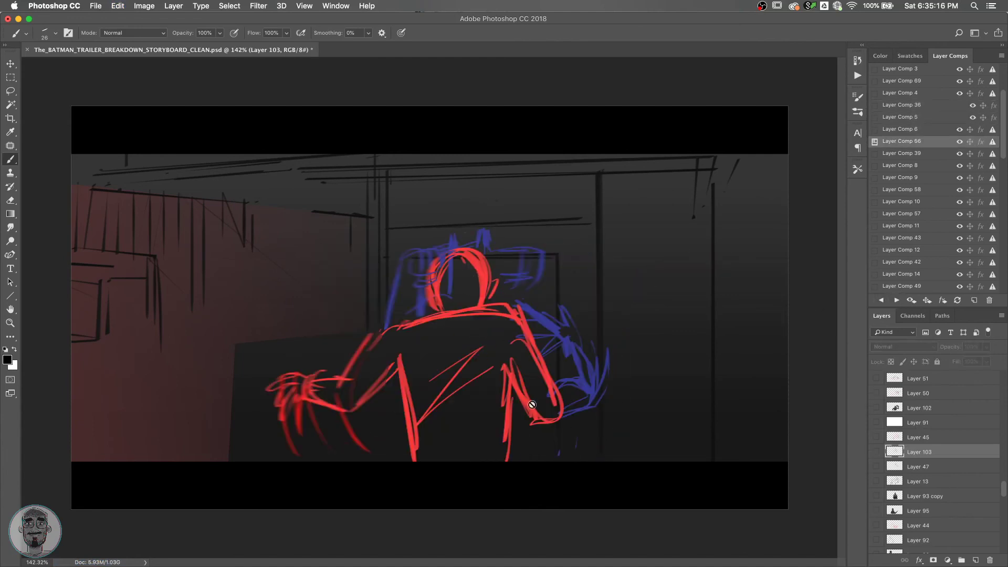
pyautogui.click(896, 301)
pyautogui.click(896, 301)
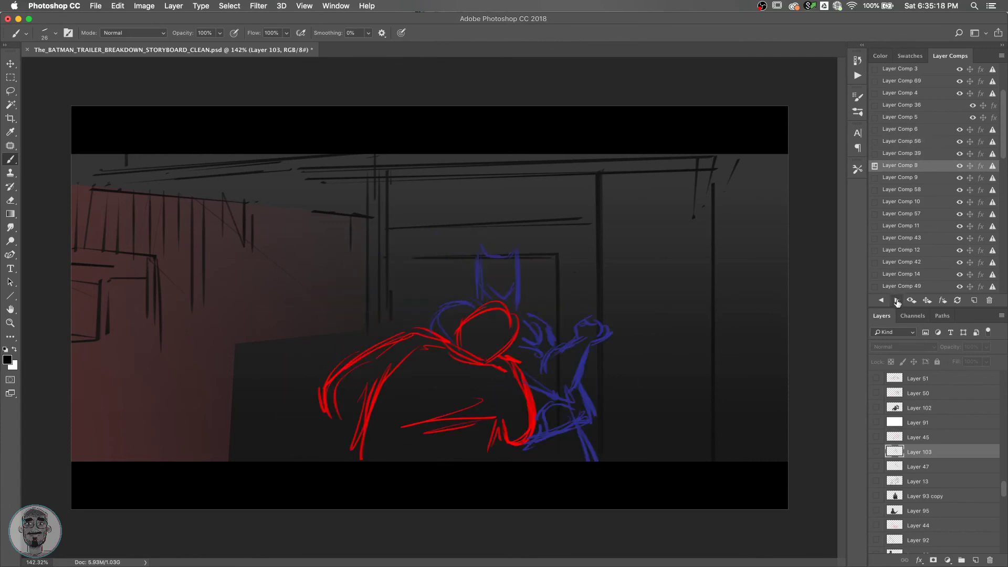
pyautogui.click(882, 301)
pyautogui.click(882, 301)
pyautogui.click(882, 301)
pyautogui.click(881, 301)
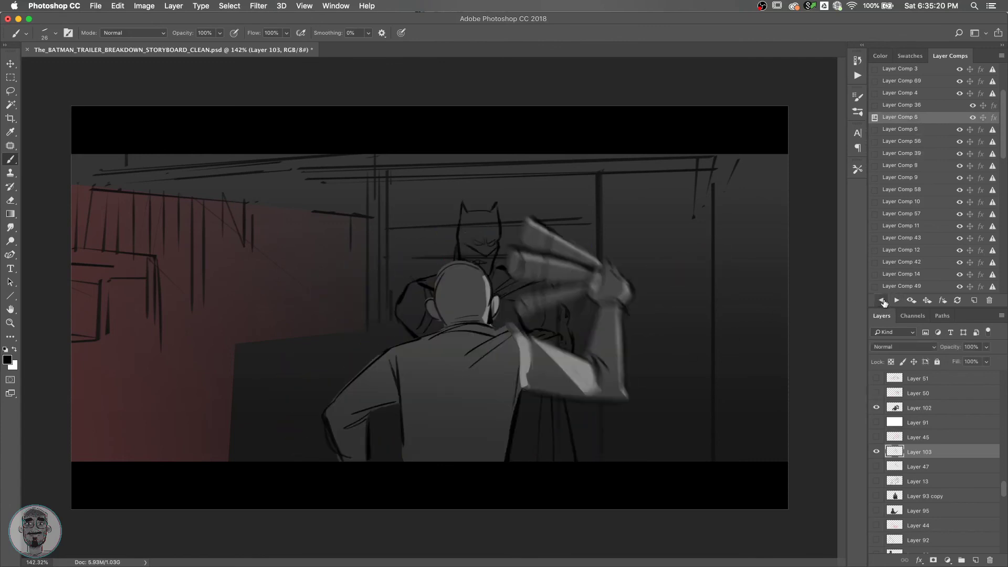
pyautogui.click(882, 301)
pyautogui.click(892, 302)
# Complete Batman's cape lines beside the attacker's torso on Layer 103 and save the storyboard file.
pyautogui.press('r')
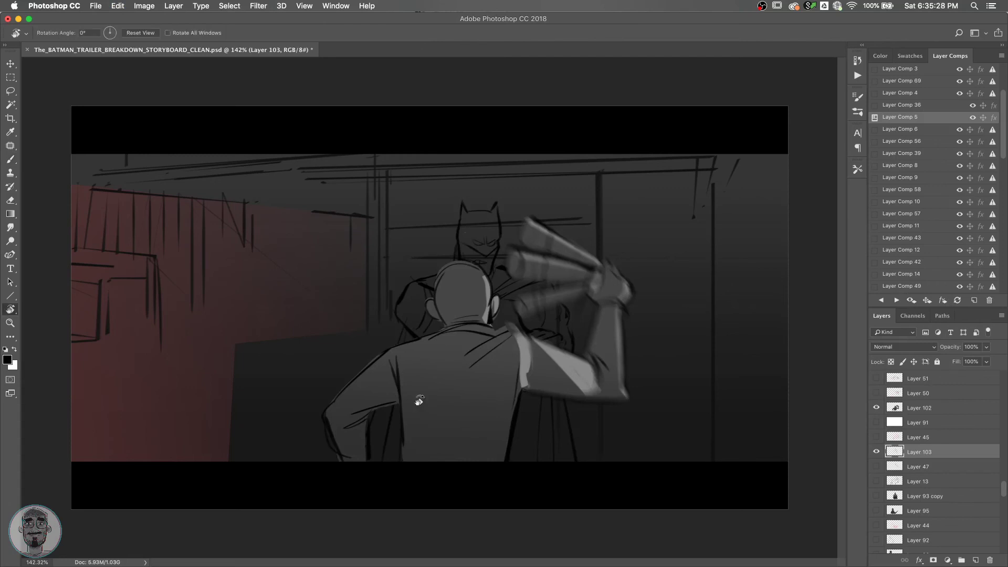
pyautogui.press('b')
pyautogui.press('super+s')
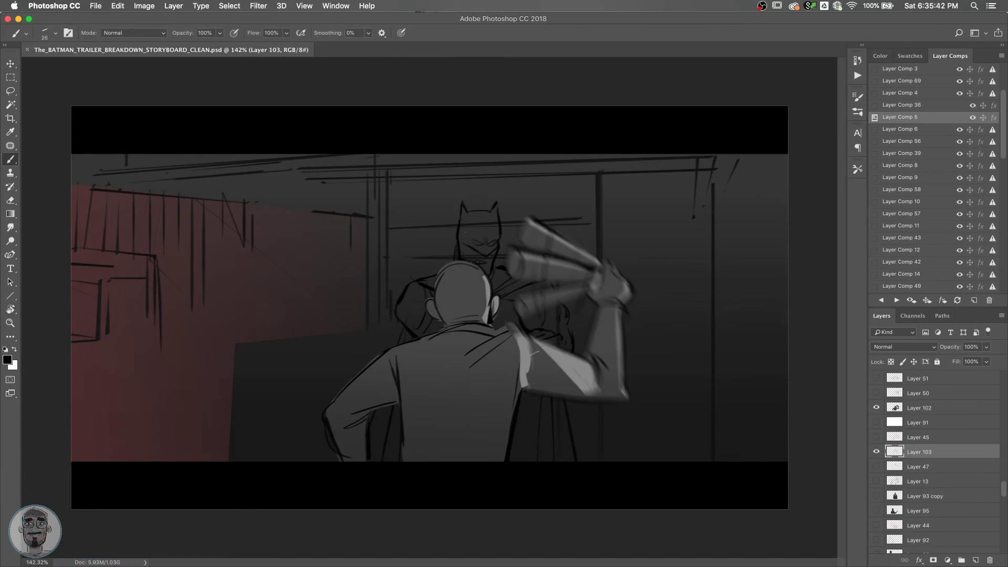
# Select Batman's fill layer, Layer 97, in Layer Comp 36 and sample its gray as the foreground color.
pyautogui.click(880, 300)
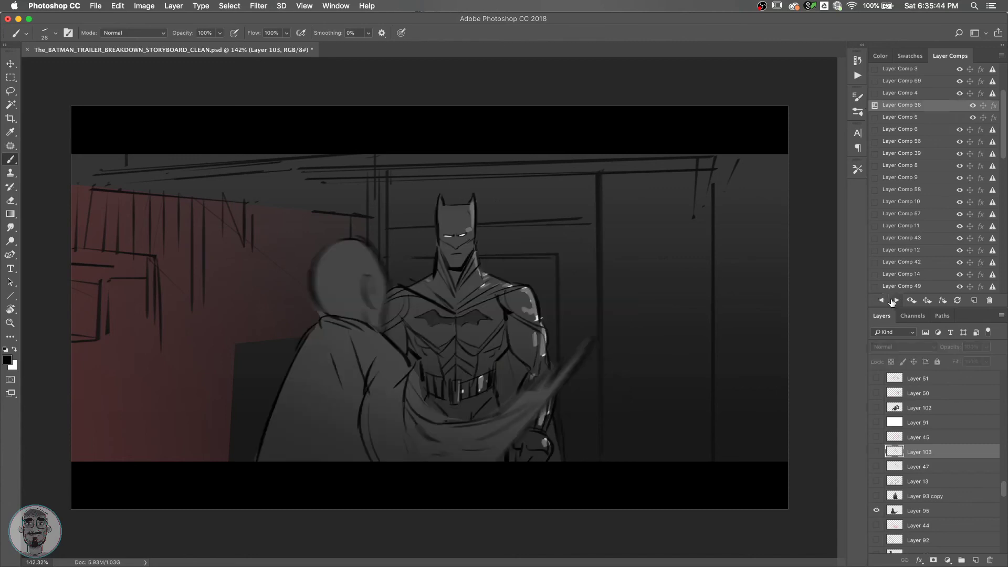
pyautogui.click(894, 300)
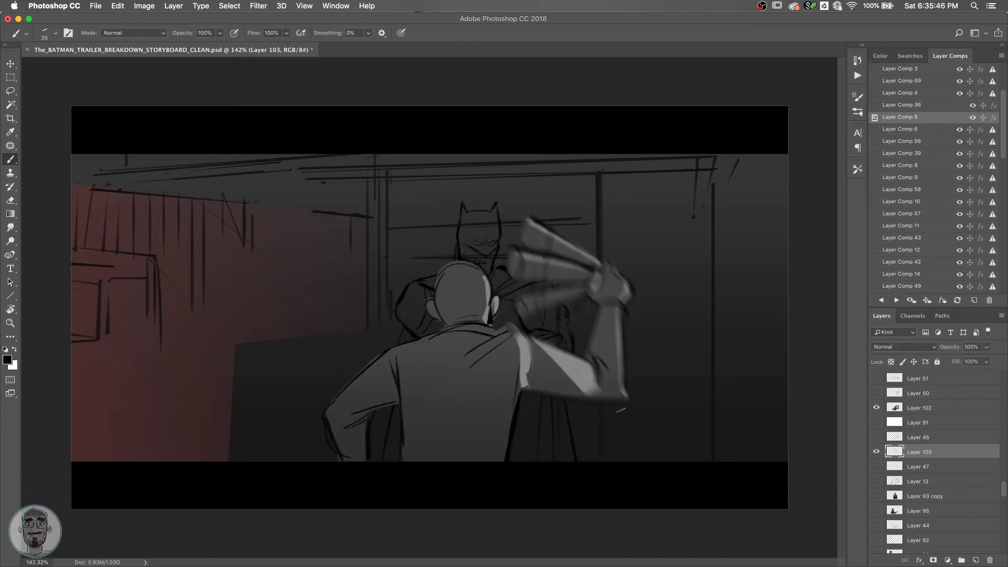
pyautogui.click(881, 299)
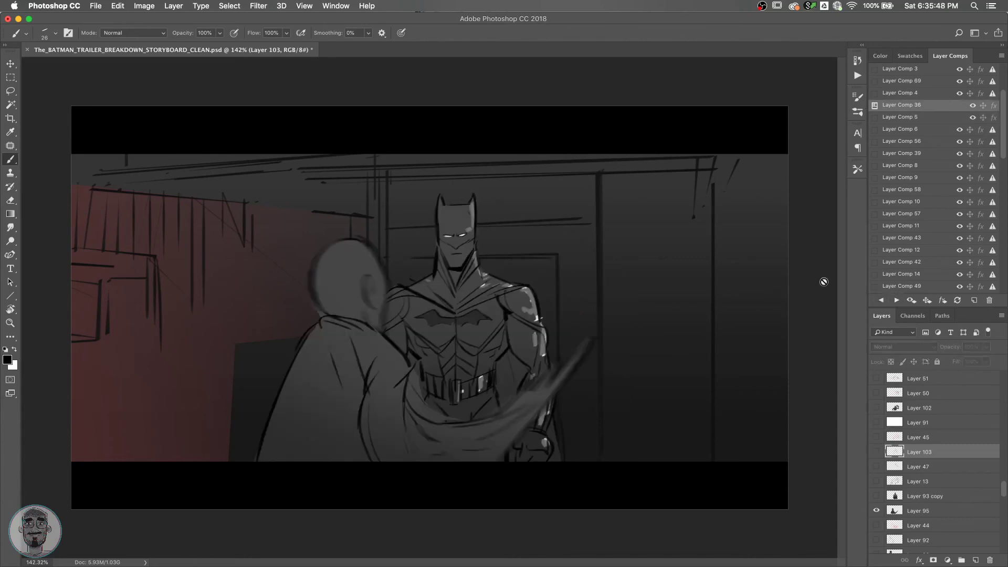
pyautogui.press('g')
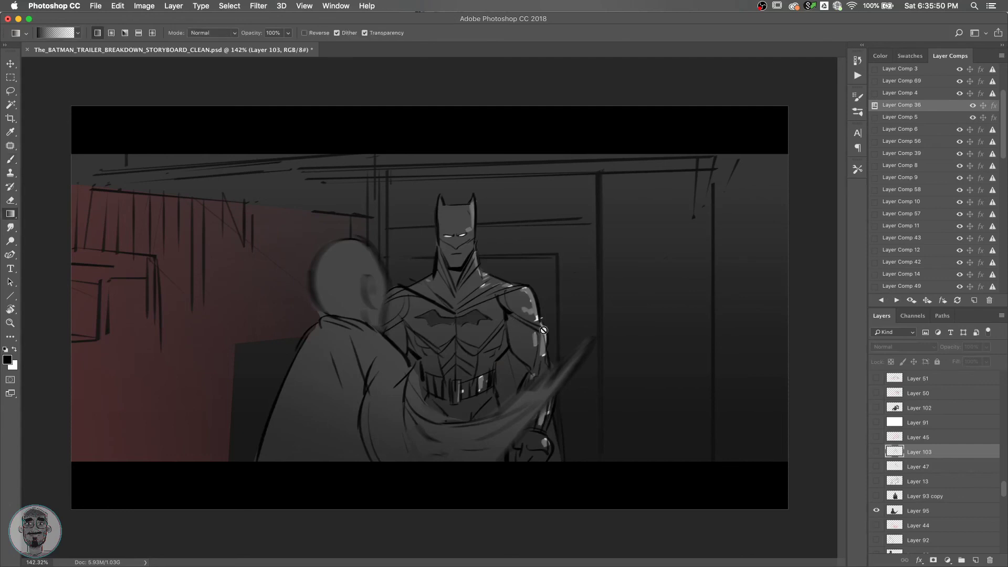
pyautogui.click(876, 510)
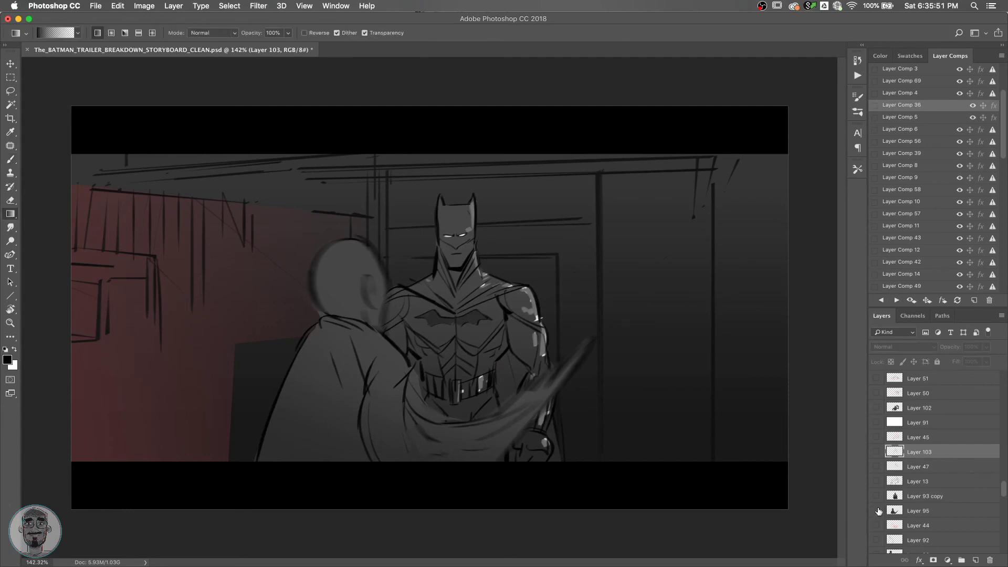
pyautogui.click(923, 511)
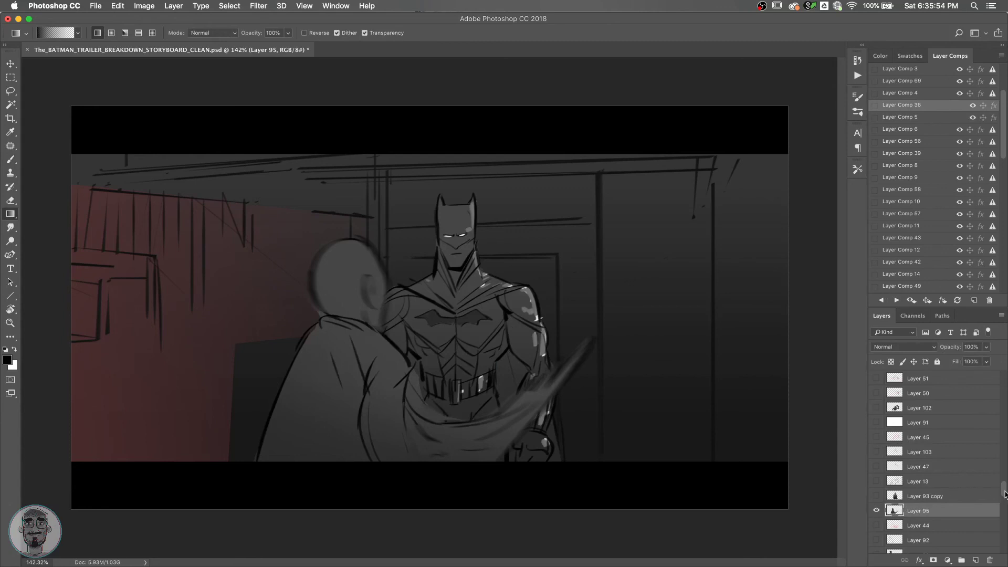
pyautogui.scroll(-3, 1005, 493)
pyautogui.click(928, 464)
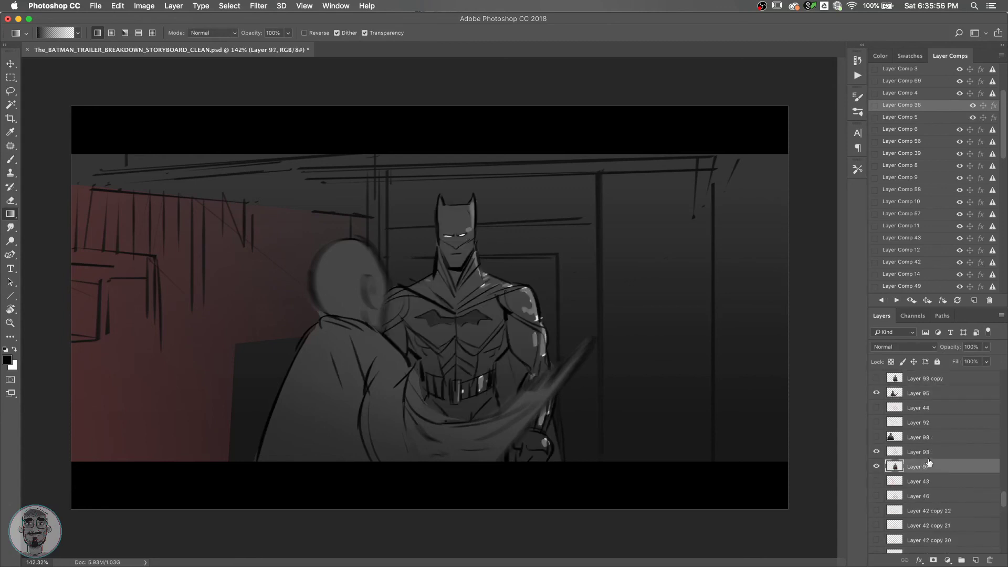
pyautogui.keyDown('alt'); pyautogui.click(474, 281); pyautogui.keyUp('alt')
# Return to Layer Comp 5, identify the attacker and Batman layers, and create a new layer directly below Layer 103.
pyautogui.click(896, 301)
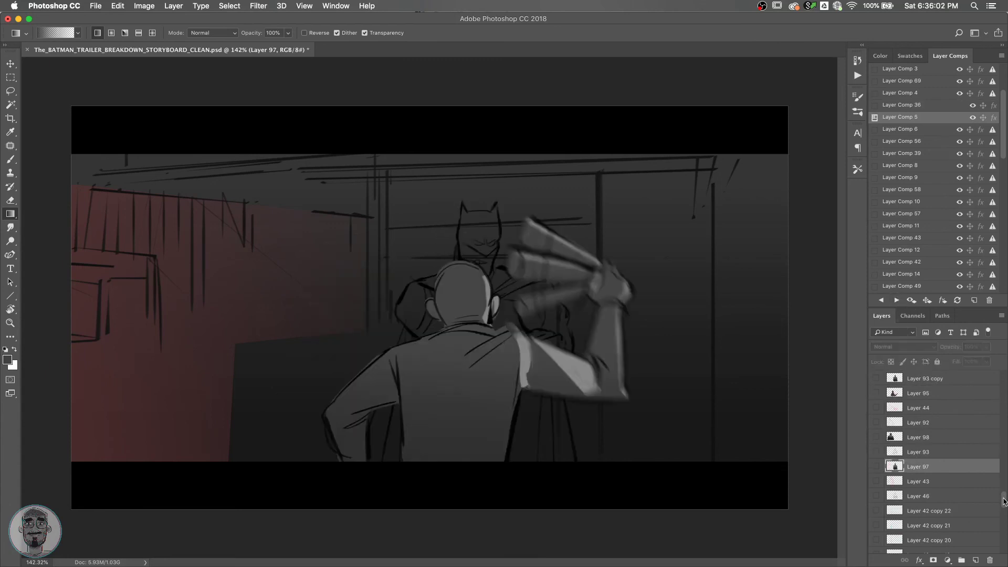
pyautogui.moveTo(1003, 500); pyautogui.dragTo(1004, 493)
pyautogui.click(876, 378)
pyautogui.click(875, 377)
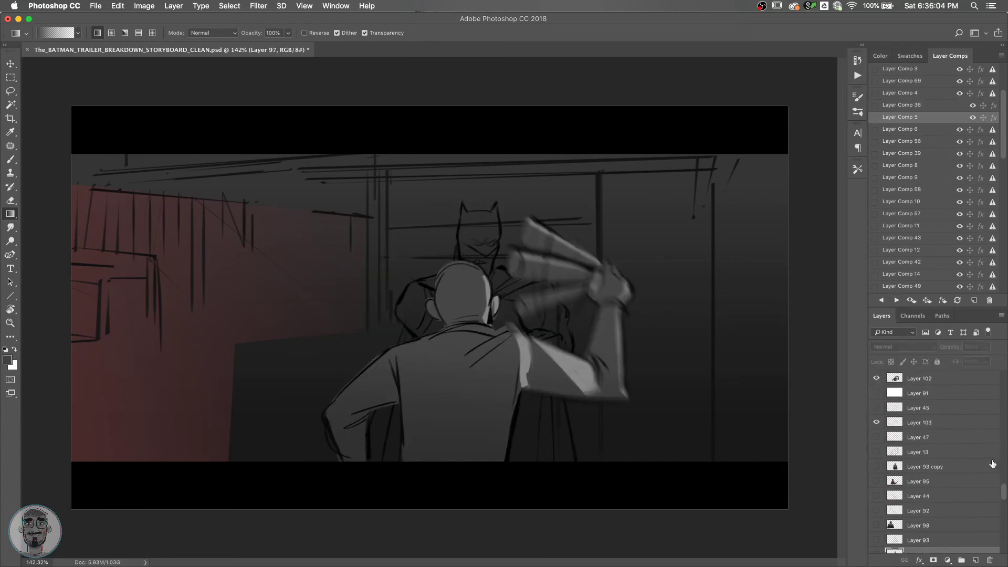
pyautogui.click(876, 422)
pyautogui.click(975, 560)
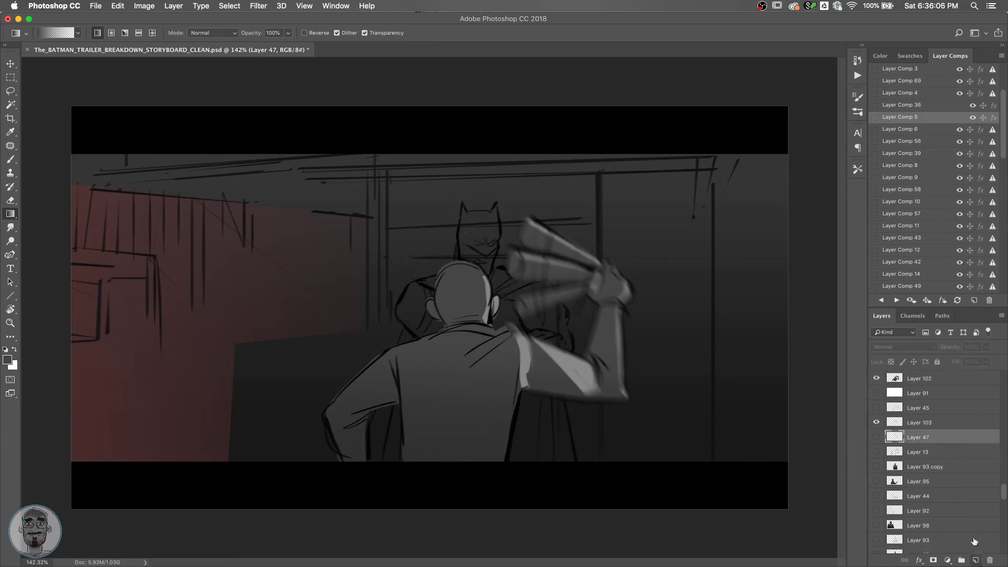
# Outline Batman's silhouette with the Lasso on the new layer, fill it with the sampled gray, and deselect it.
pyautogui.press('l')
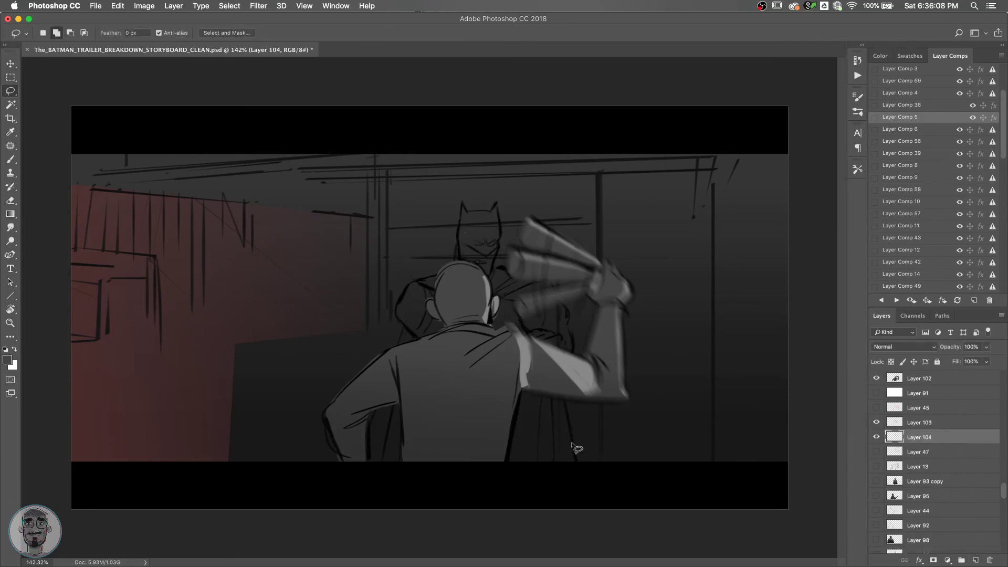
pyautogui.moveTo(579, 469)
pyautogui.mouseDown()
pyautogui.moveTo(562, 376)
pyautogui.moveTo(571, 314)
pyautogui.moveTo(544, 277)
pyautogui.moveTo(501, 267)
pyautogui.moveTo(500, 217)
pyautogui.moveTo(465, 207)
pyautogui.moveTo(456, 251)
pyautogui.moveTo(421, 281)
pyautogui.moveTo(401, 329)
pyautogui.moveTo(365, 479)
pyautogui.moveTo(579, 471)
pyautogui.mouseUp()
pyautogui.press('g')
pyautogui.hotkey('shift', 'g')
pyautogui.click(546, 315)
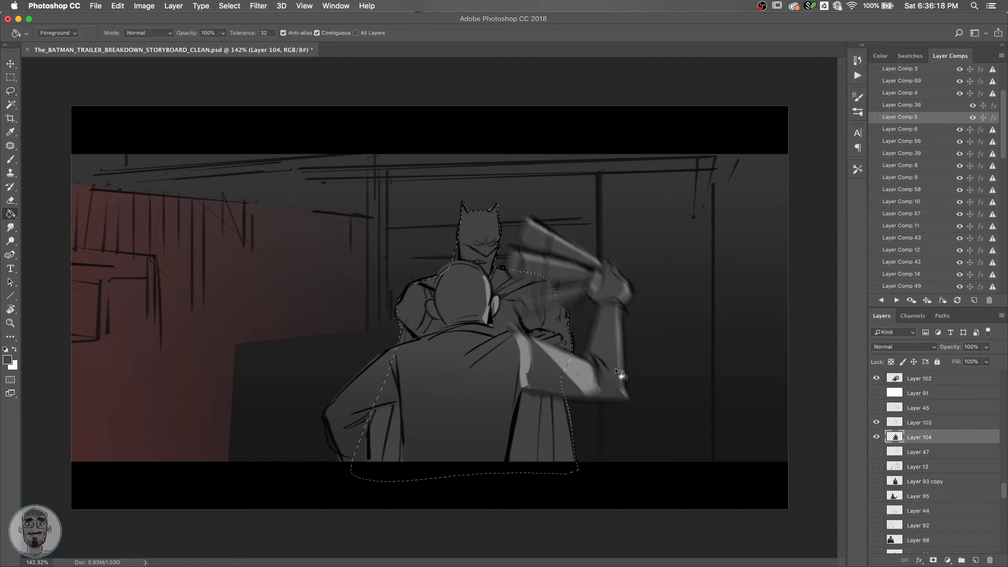
pyautogui.press('super+d')
# Compare Layer Comp 4 with Layer Comp 5, lock Layer 104's transparent pixels, and shade the base of Batman's silhouette with a dark vertical gradient.
pyautogui.click(882, 300)
pyautogui.click(881, 300)
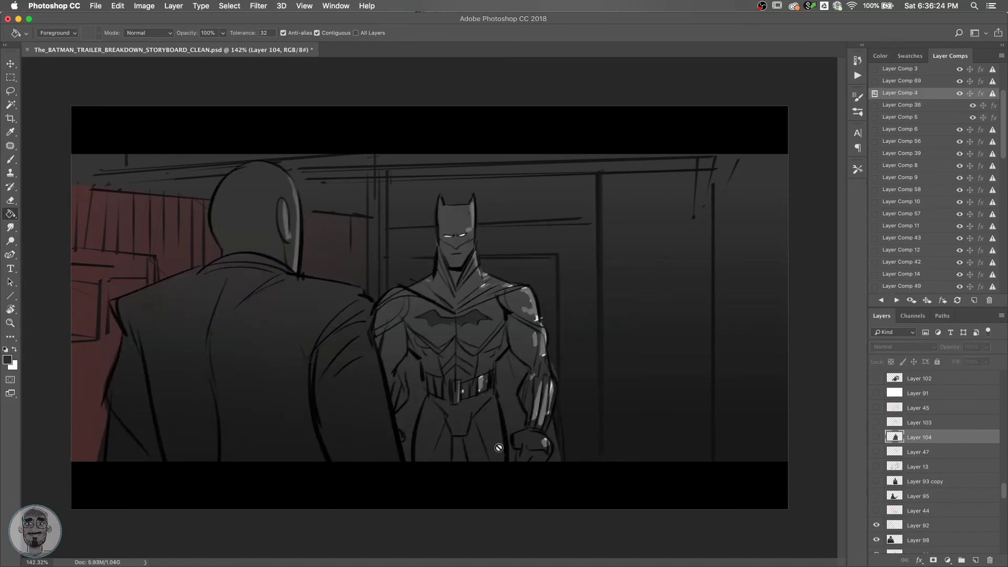
pyautogui.click(894, 301)
pyautogui.click(895, 300)
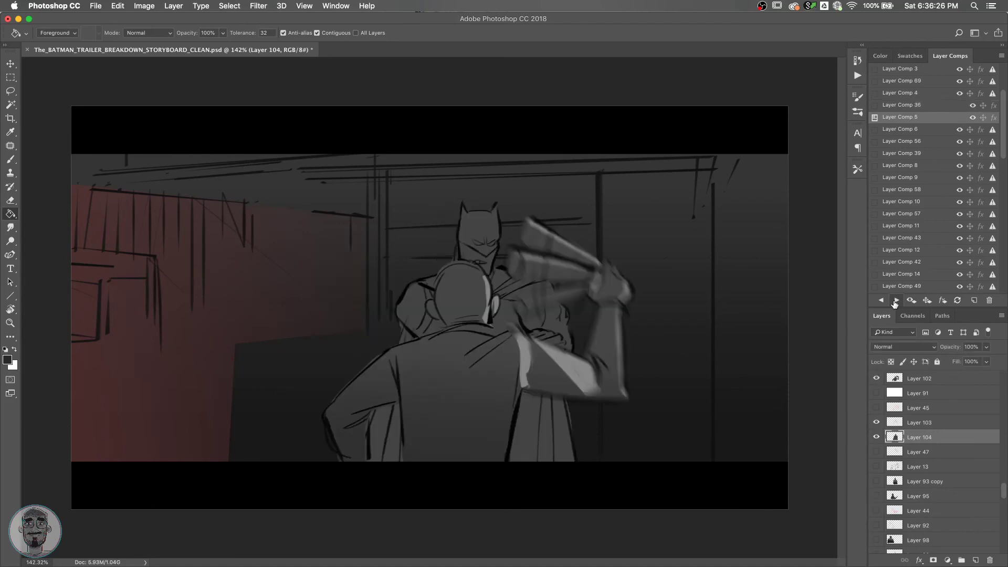
pyautogui.click(892, 362)
pyautogui.hotkey('shift', 'g')
pyautogui.hotkey('shift', 'g')
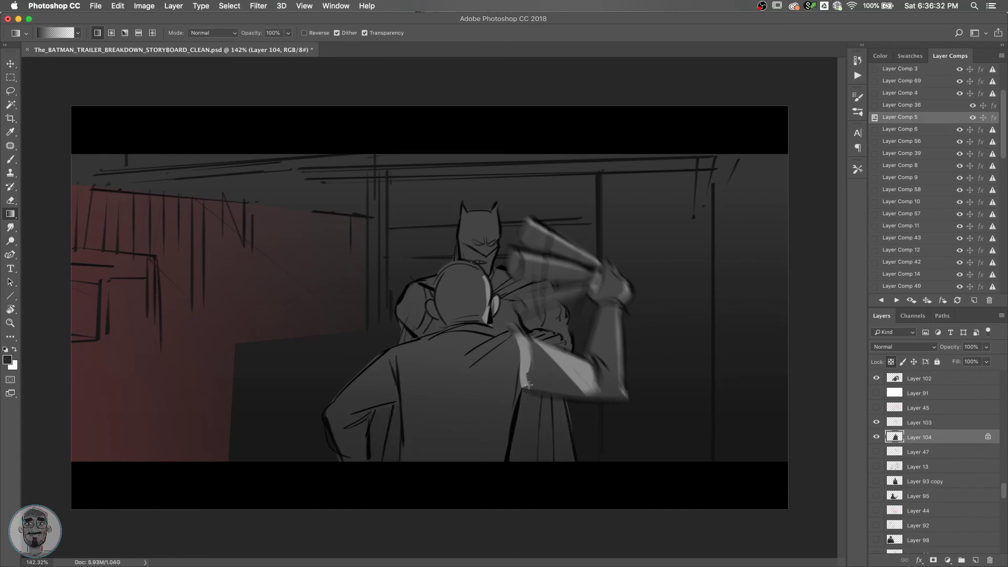
pyautogui.moveTo(541, 444); pyautogui.dragTo(538, 364)
# Brush light gray highlights onto the edge of Batman's cowl and onto his shoulder and arm on Layer 104.
pyautogui.press('b')
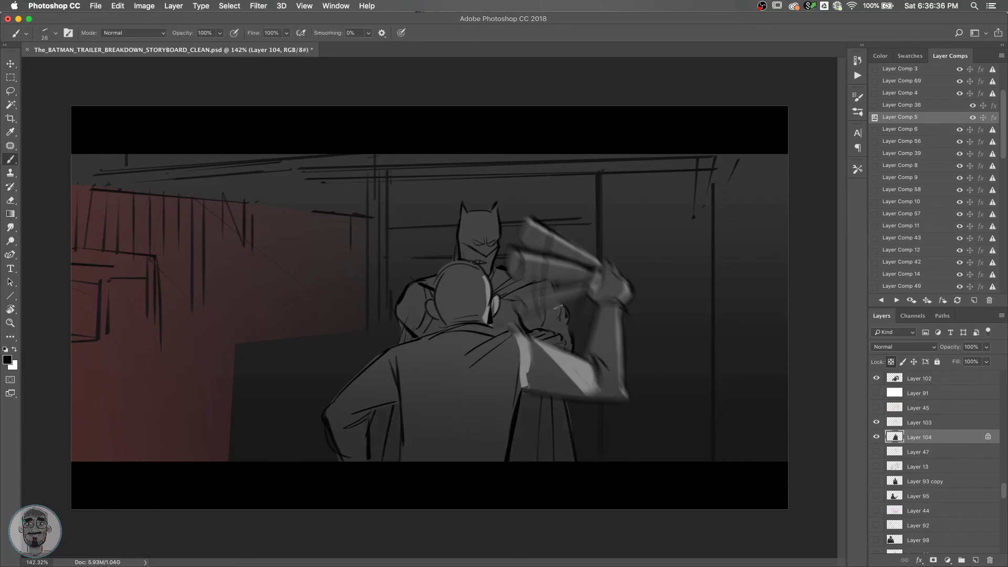
pyautogui.press('x')
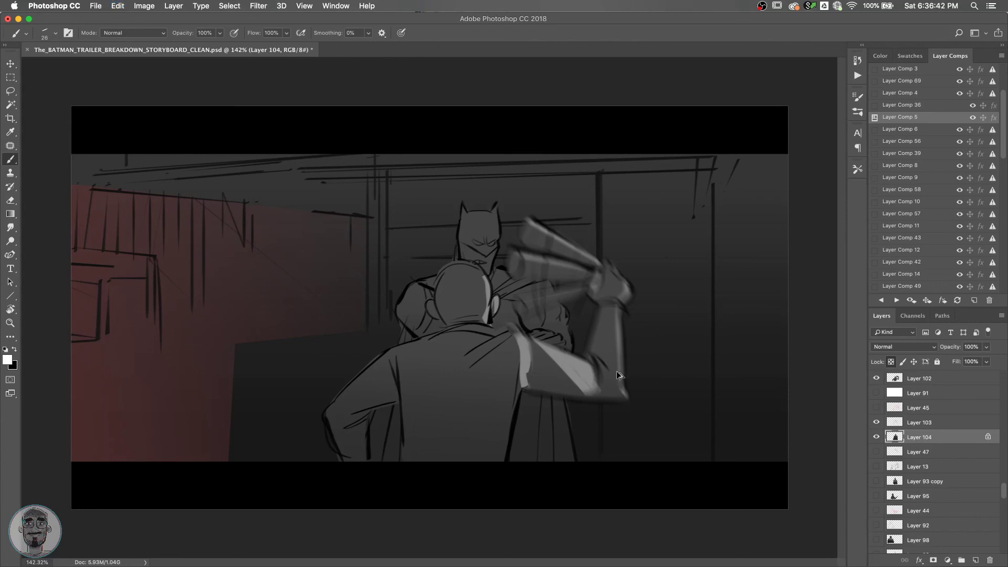
pyautogui.keyDown('alt'); pyautogui.click(566, 356); pyautogui.keyUp('alt')
# Darken Batman's cowl around the eyes with black and paint his eyes and teeth white on Layer 104.
pyautogui.press('d')
pyautogui.press('z')
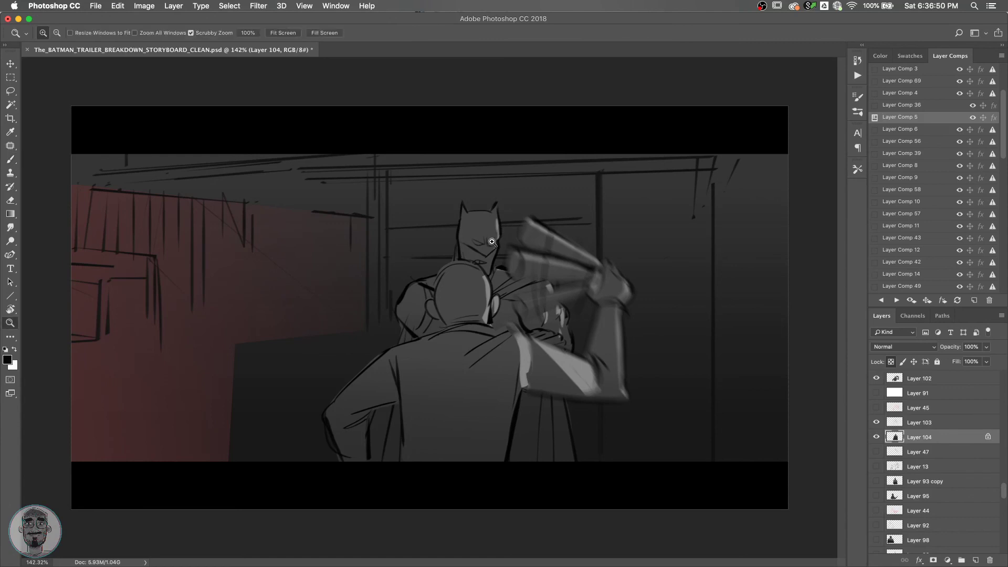
pyautogui.press('b')
pyautogui.press('x')
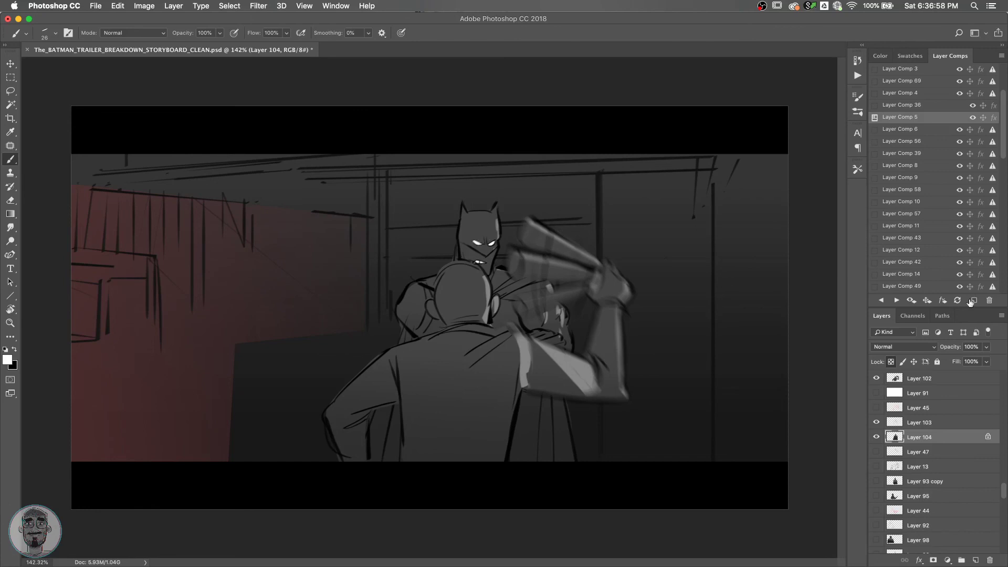
# Flip back and forth between Layer Comps 3, 69, 4, 36 and 5 to check the action from frame to frame.
pyautogui.click(882, 300)
pyautogui.click(897, 300)
pyautogui.click(882, 300)
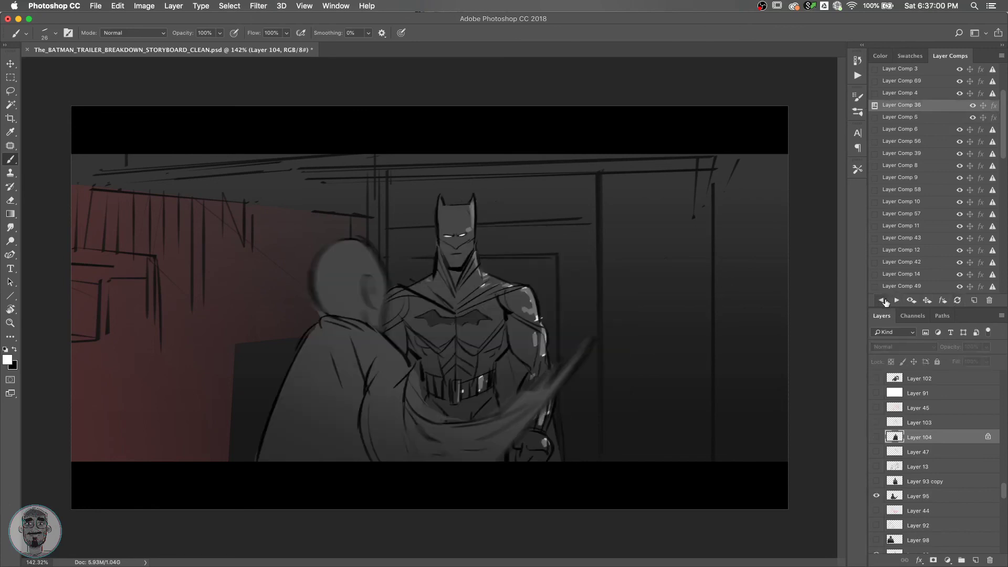
pyautogui.click(895, 300)
pyautogui.click(882, 300)
pyautogui.click(895, 300)
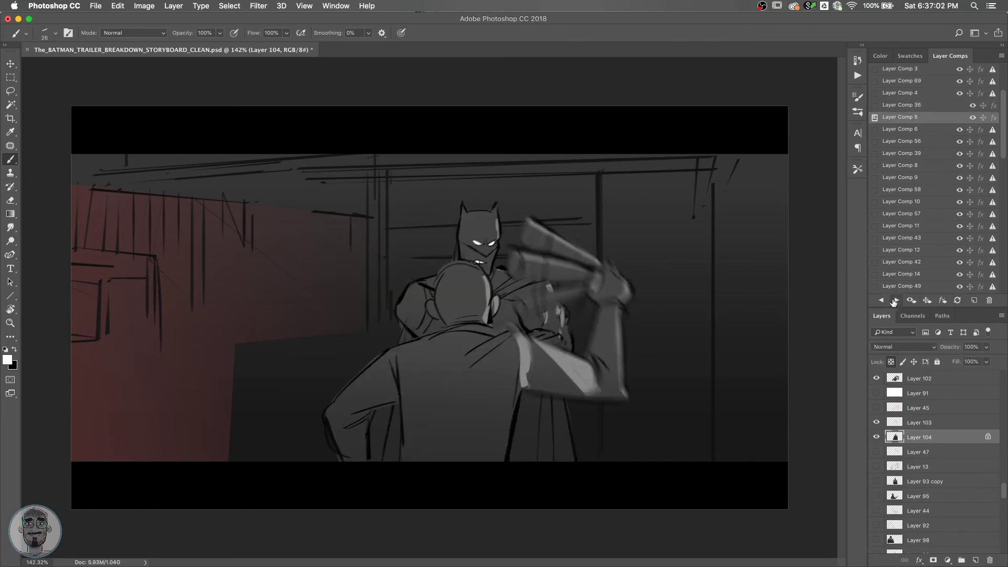
pyautogui.click(881, 301)
pyautogui.click(881, 300)
pyautogui.click(881, 300)
pyautogui.click(882, 300)
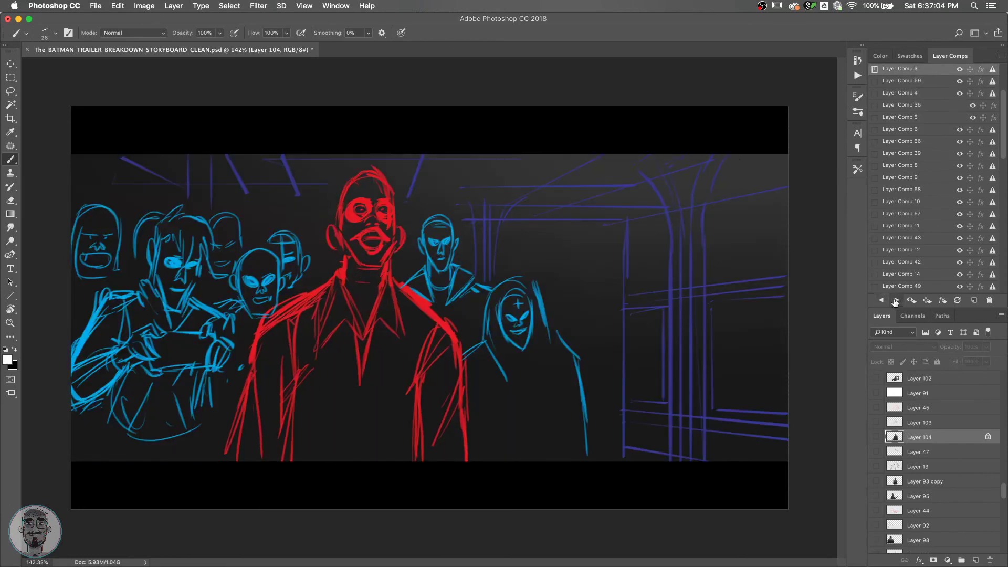
pyautogui.click(895, 300)
pyautogui.click(895, 300)
pyautogui.click(896, 301)
pyautogui.click(895, 301)
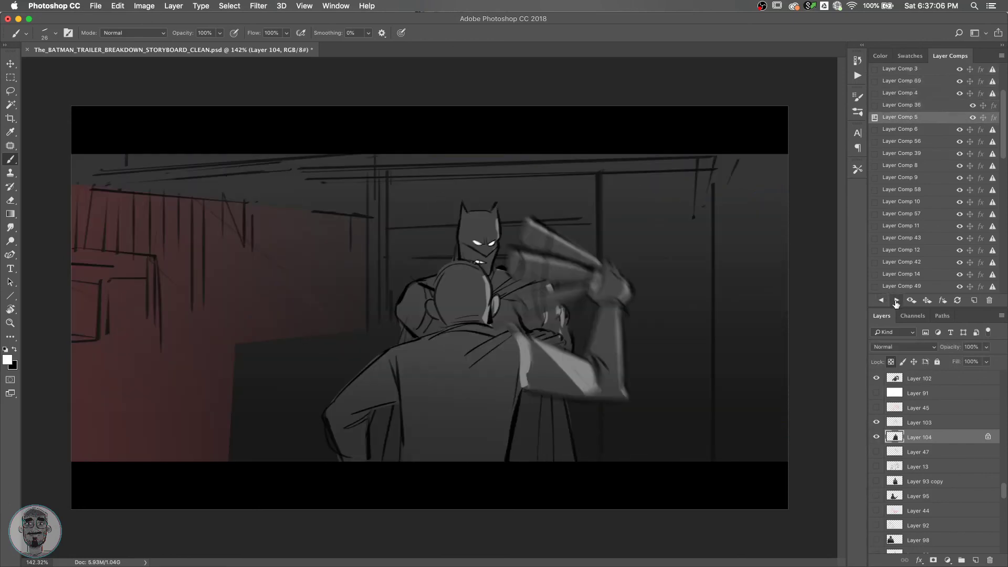
pyautogui.click(882, 300)
pyautogui.click(882, 300)
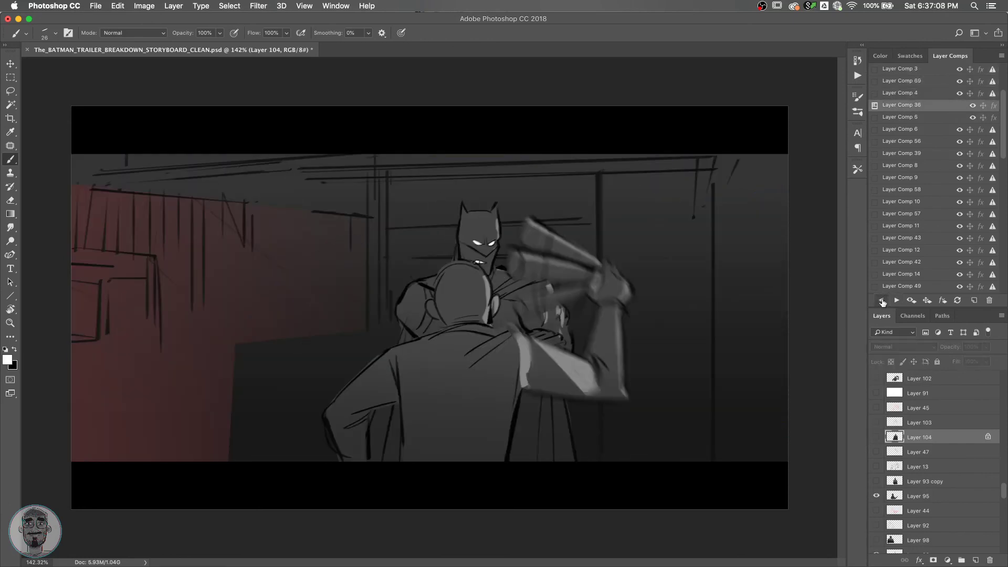
pyautogui.click(882, 300)
pyautogui.click(896, 300)
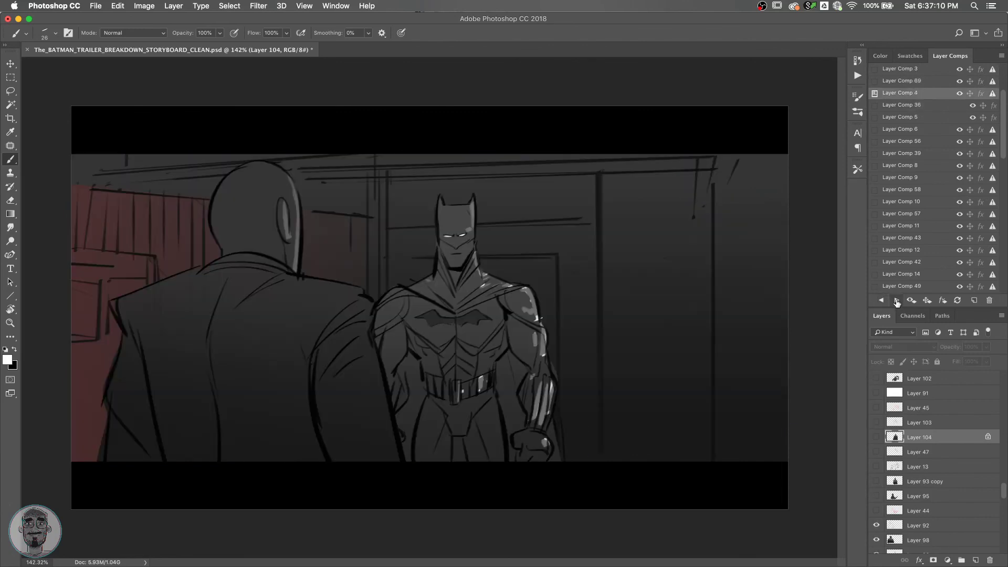
pyautogui.click(897, 300)
pyautogui.click(896, 300)
pyautogui.click(882, 300)
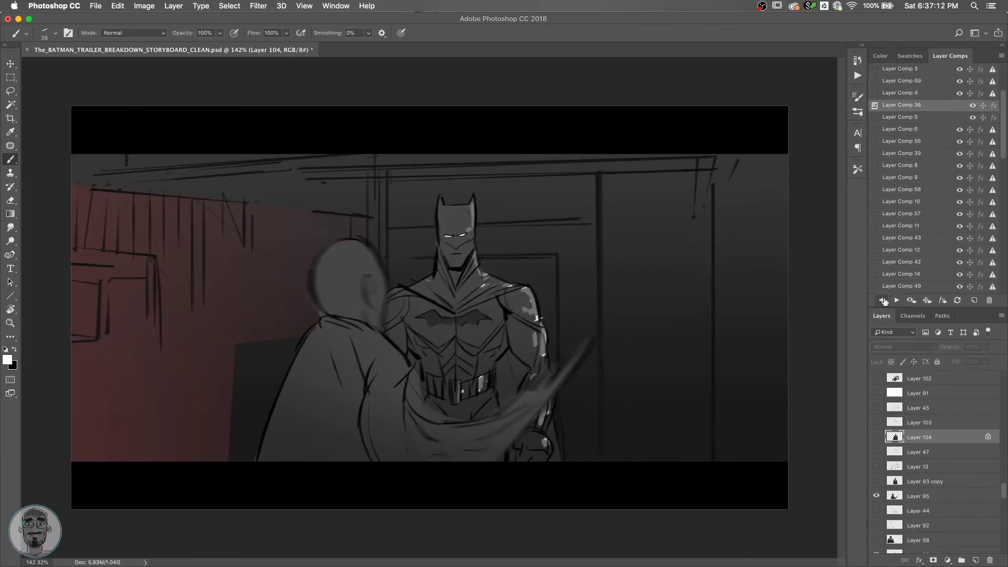
pyautogui.click(882, 300)
pyautogui.click(895, 300)
pyautogui.click(896, 300)
pyautogui.click(882, 300)
pyautogui.click(883, 300)
pyautogui.click(883, 301)
pyautogui.click(896, 300)
pyautogui.click(895, 300)
pyautogui.click(895, 300)
pyautogui.click(882, 300)
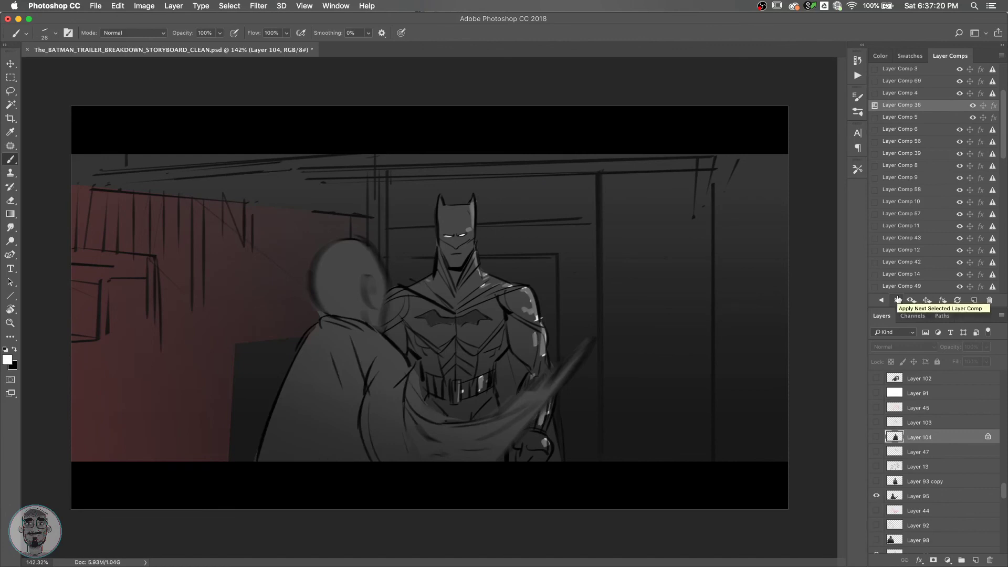
pyautogui.click(894, 300)
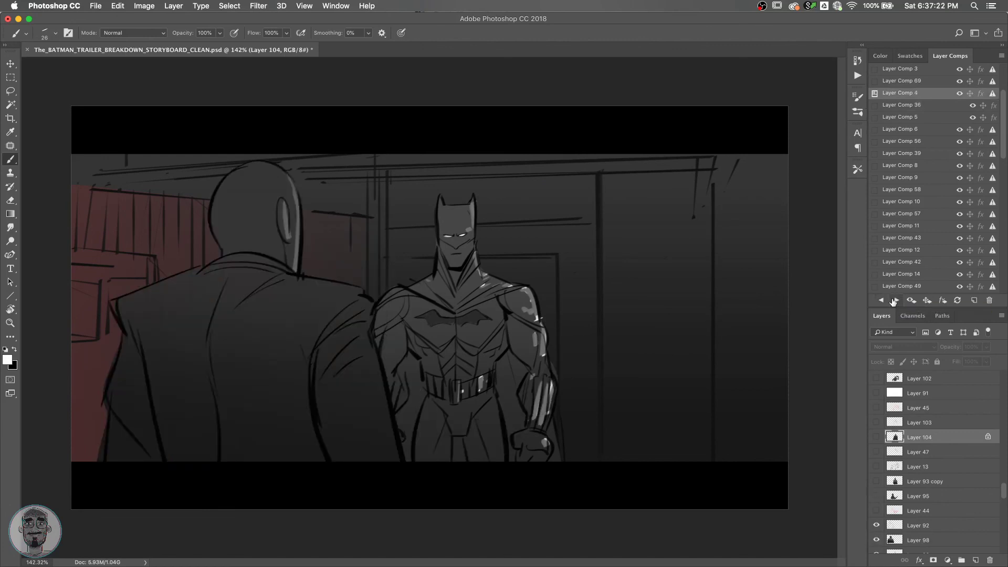
pyautogui.click(894, 300)
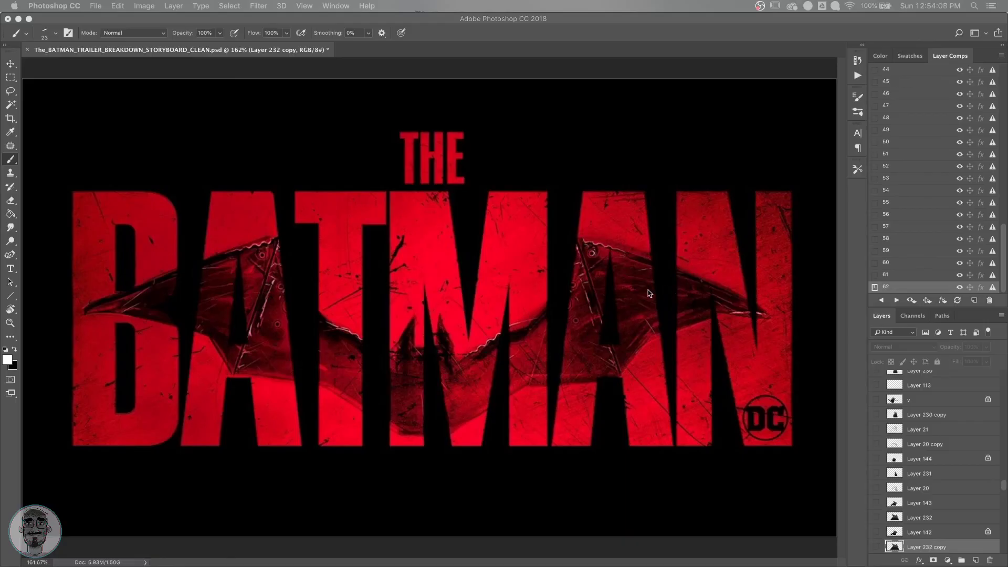
# Play through the finished storyboard's layer comps in order from the opening frames to the title frame in comp 62.
pyautogui.click(596, 21)
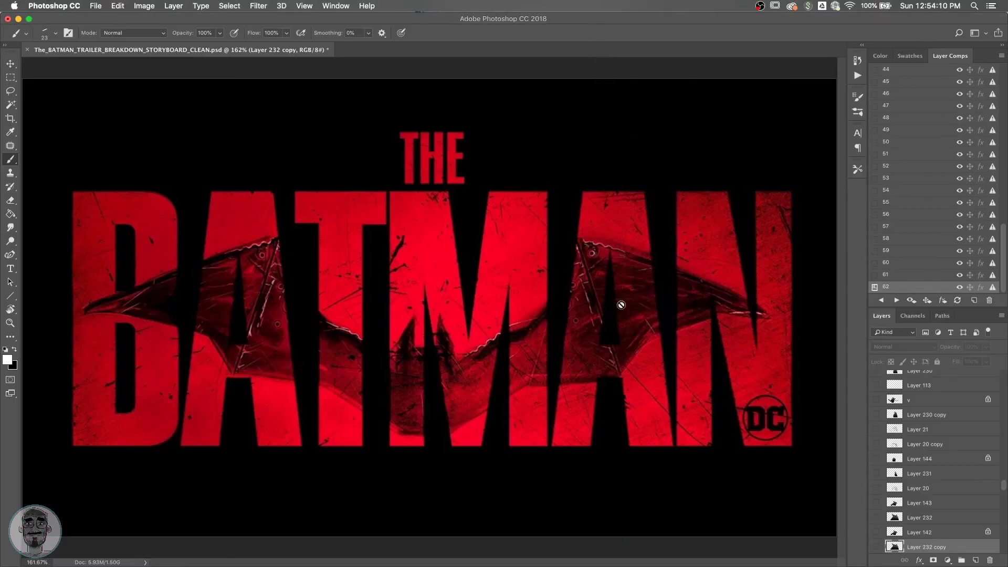
pyautogui.click(895, 301)
pyautogui.click(896, 300)
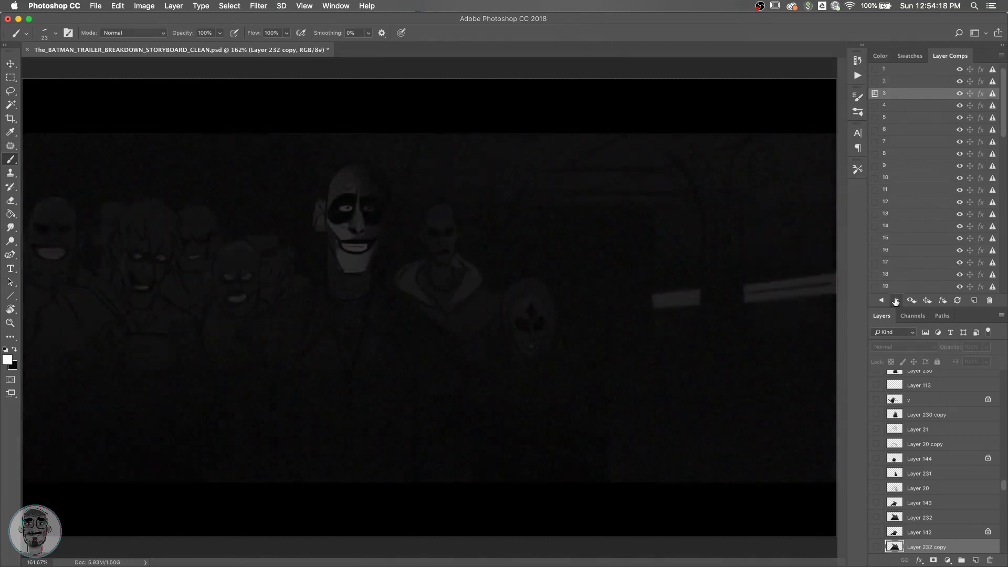
pyautogui.click(895, 300)
pyautogui.click(896, 300)
pyautogui.click(895, 300)
pyautogui.click(895, 300)
pyautogui.click(895, 300)
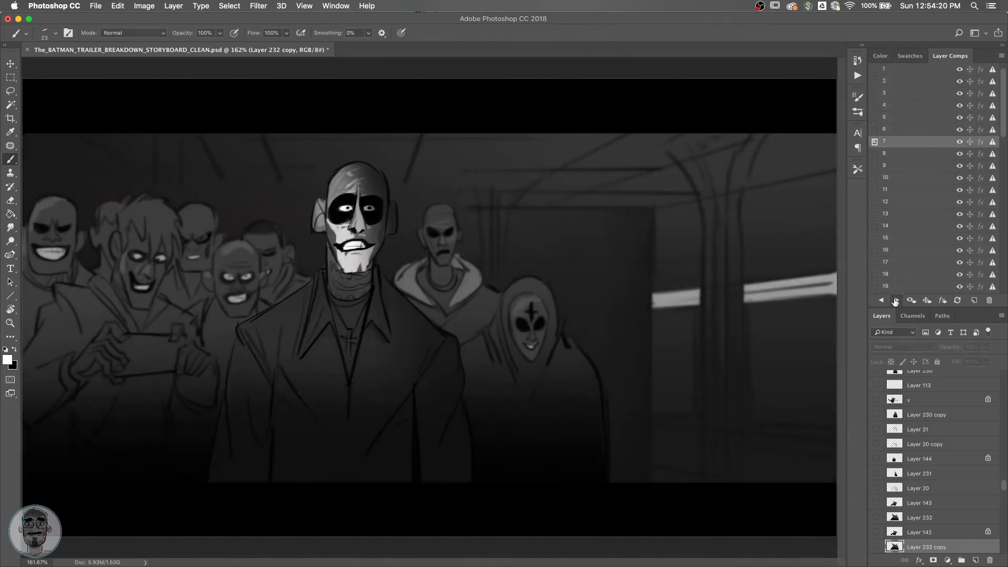
pyautogui.click(895, 301)
pyautogui.click(895, 300)
pyautogui.click(895, 300)
pyautogui.click(895, 300)
pyautogui.click(895, 300)
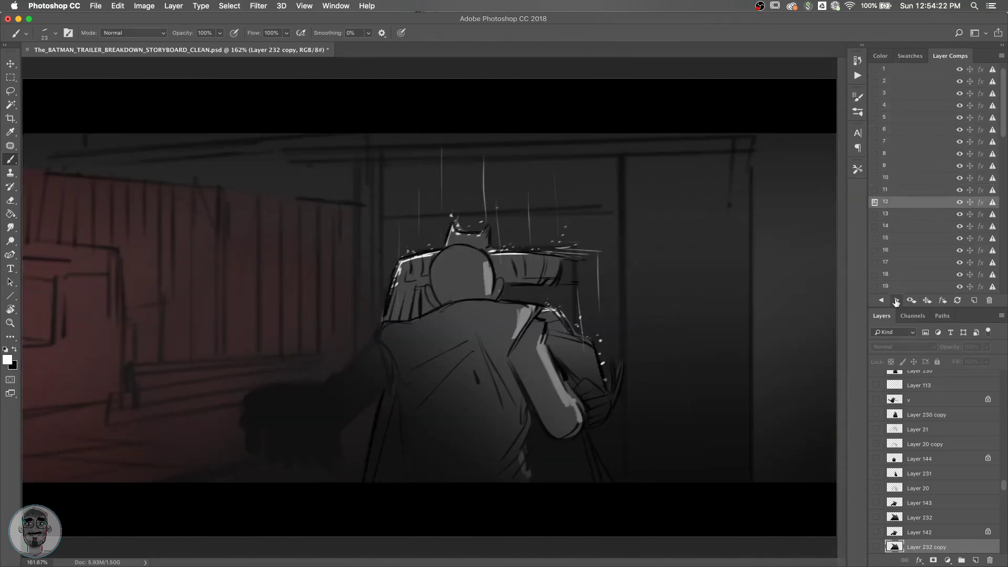
pyautogui.click(895, 300)
pyautogui.click(895, 300)
pyautogui.click(895, 300)
pyautogui.click(895, 300)
pyautogui.click(895, 300)
pyautogui.click(895, 301)
pyautogui.click(896, 300)
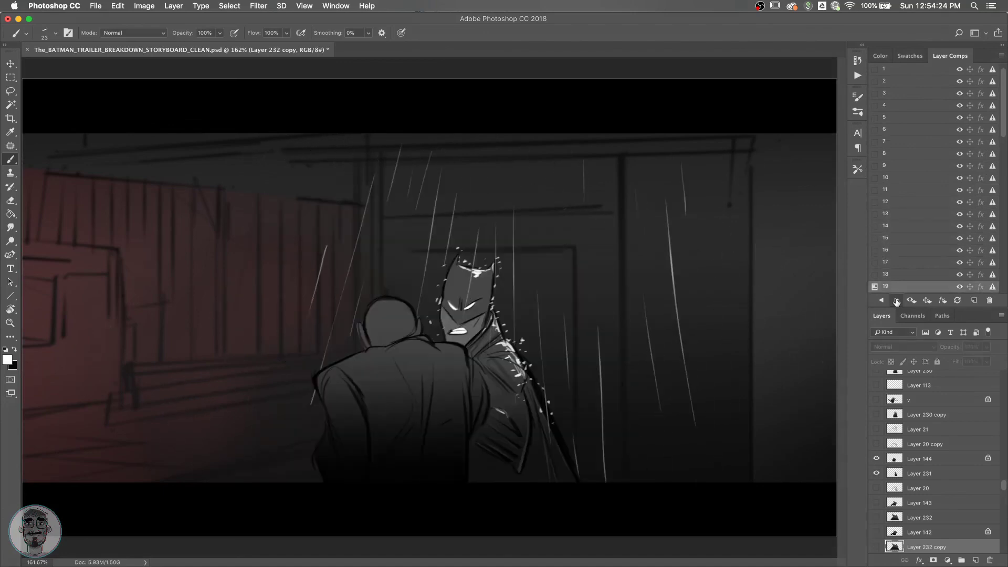
pyautogui.click(895, 300)
pyautogui.click(895, 300)
pyautogui.click(896, 300)
pyautogui.click(895, 300)
pyautogui.click(895, 300)
pyautogui.click(895, 300)
pyautogui.click(895, 300)
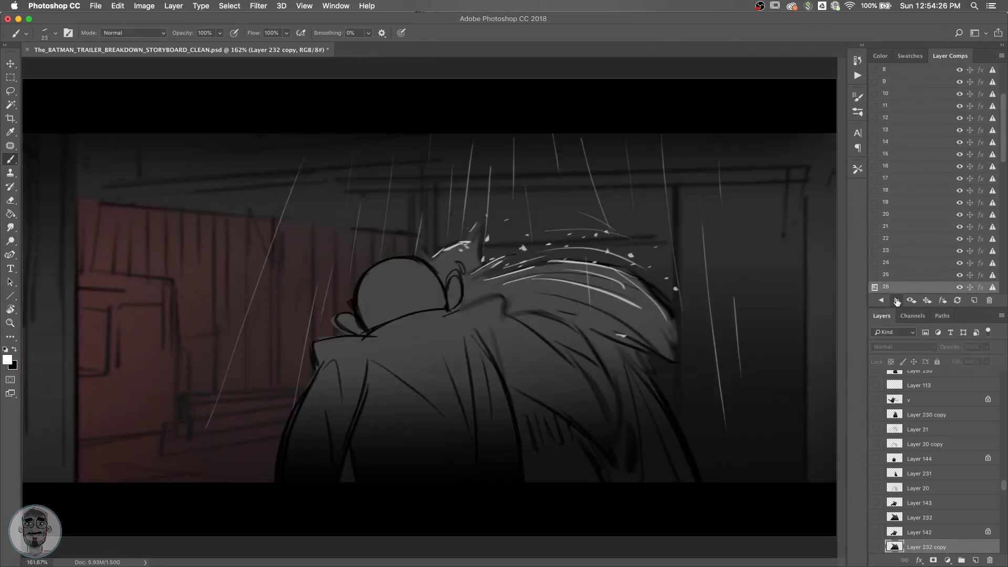
pyautogui.click(896, 300)
pyautogui.click(896, 300)
pyautogui.click(895, 300)
pyautogui.click(895, 301)
pyautogui.click(896, 301)
pyautogui.click(895, 300)
pyautogui.click(895, 300)
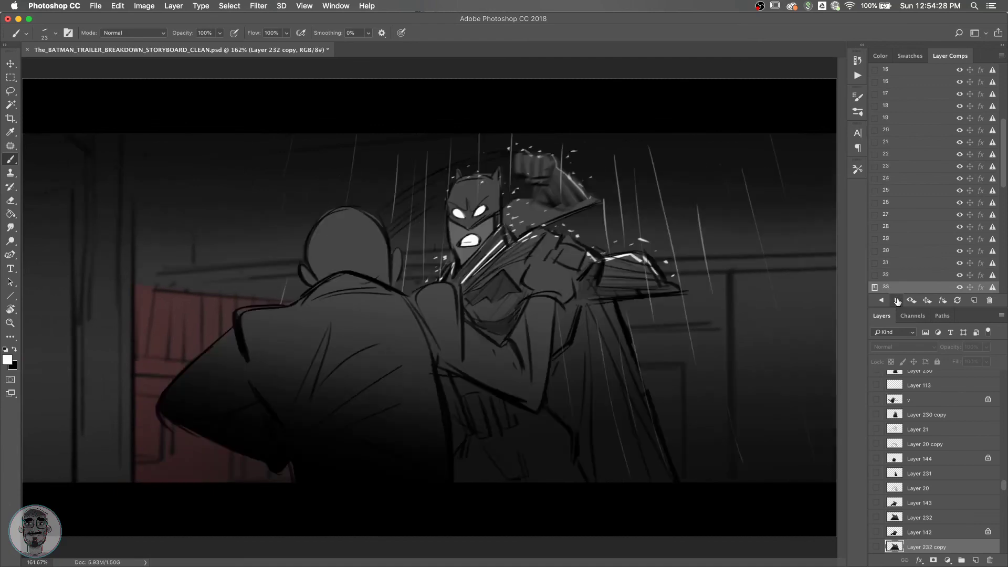
pyautogui.click(896, 300)
pyautogui.click(895, 301)
pyautogui.click(896, 301)
pyautogui.click(895, 300)
pyautogui.click(895, 301)
pyautogui.click(896, 300)
pyautogui.click(895, 300)
pyautogui.click(896, 300)
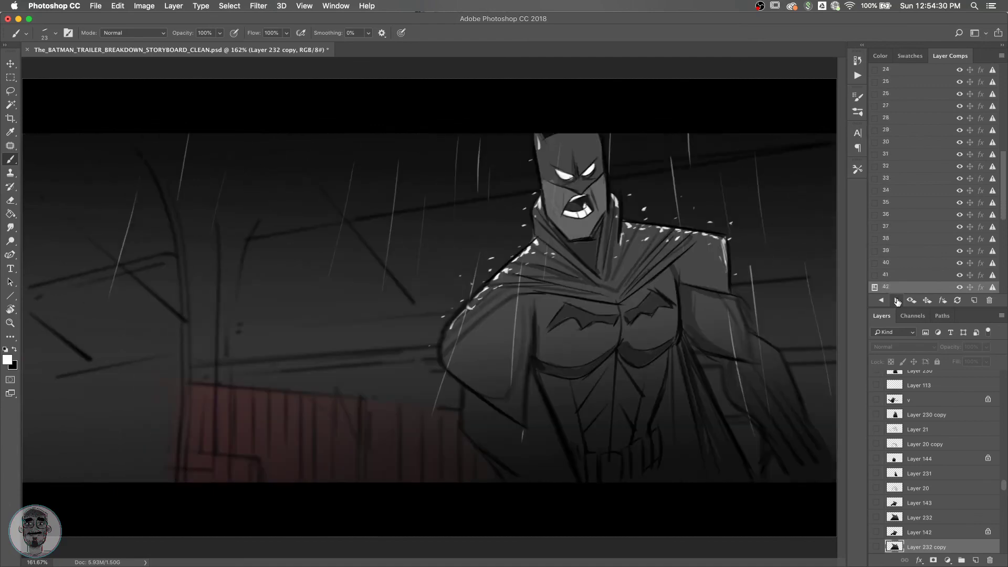
pyautogui.click(896, 300)
pyautogui.click(895, 300)
pyautogui.click(896, 300)
pyautogui.click(895, 300)
pyautogui.click(896, 300)
pyautogui.click(895, 300)
pyautogui.click(896, 301)
pyautogui.click(895, 300)
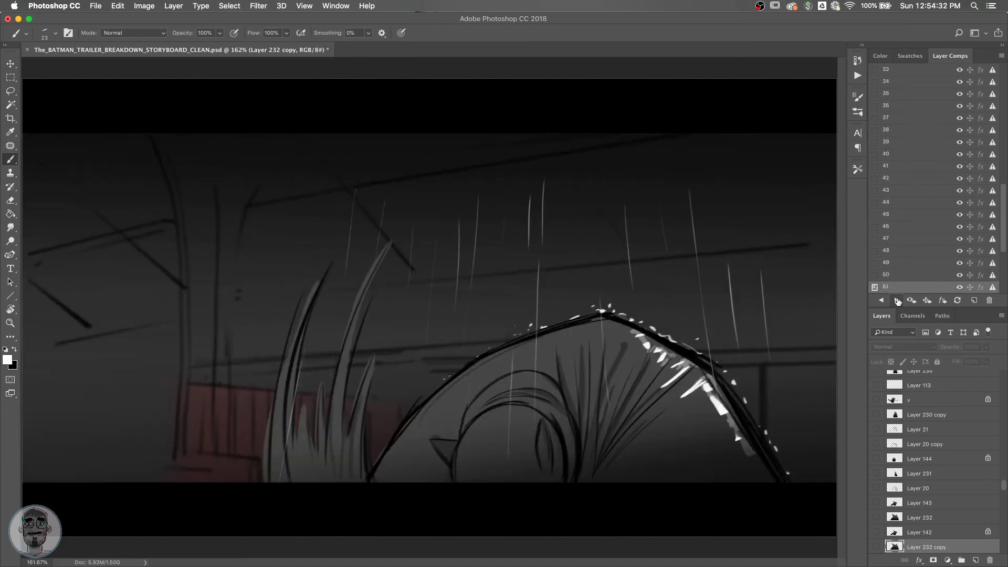
pyautogui.click(896, 300)
pyautogui.click(896, 301)
pyautogui.click(897, 300)
pyautogui.click(897, 300)
pyautogui.click(896, 300)
pyautogui.click(896, 300)
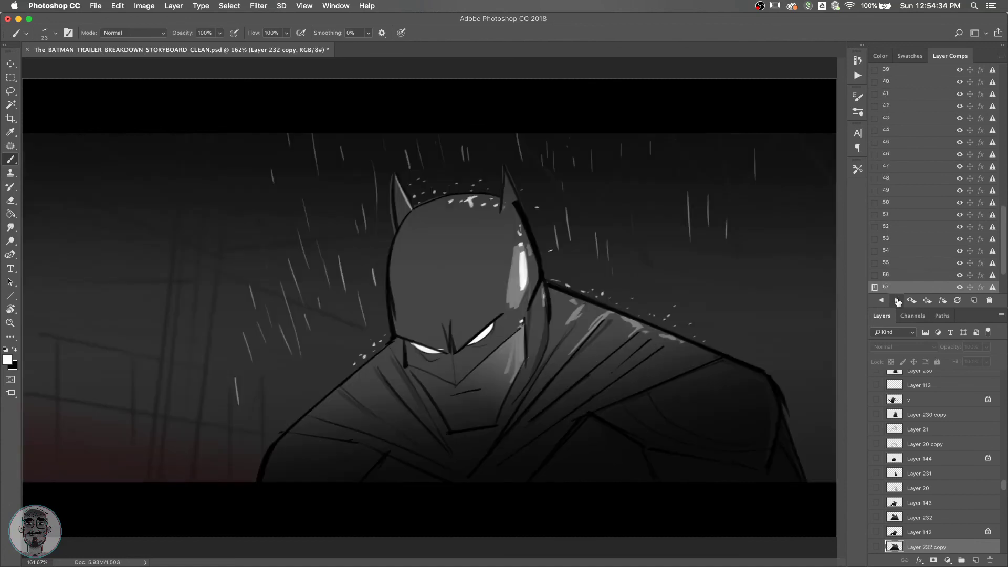
pyautogui.click(897, 301)
pyautogui.click(896, 301)
pyautogui.click(897, 300)
pyautogui.click(896, 300)
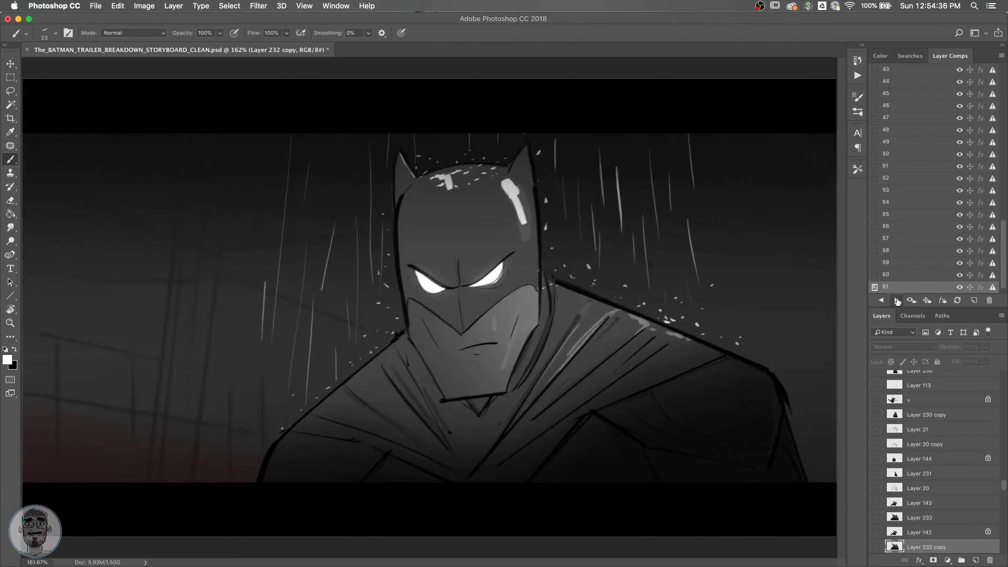
pyautogui.click(897, 300)
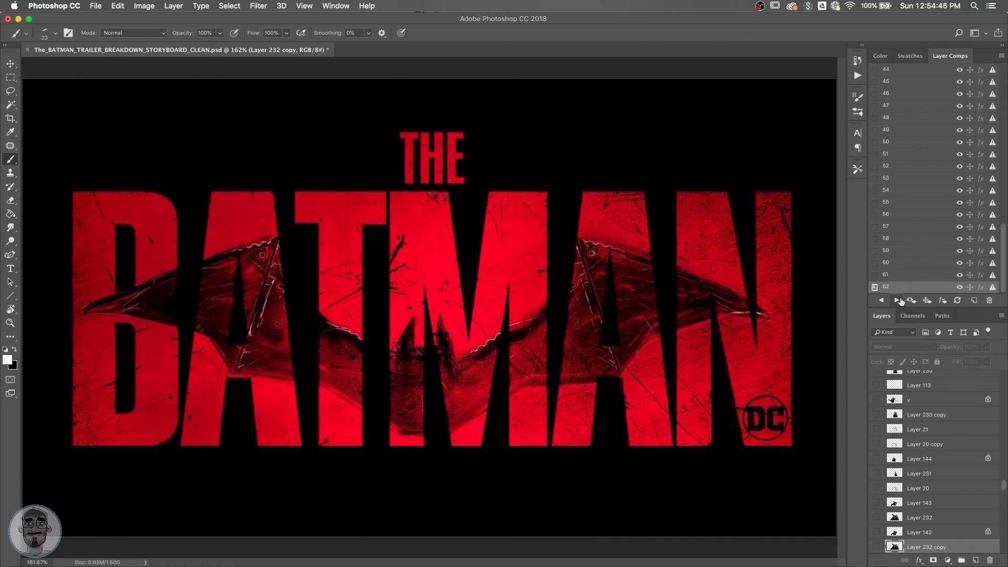
# Restart the playback from the first layer comp and advance to comp 7 to examine the gang leader's changing expression.
pyautogui.click(897, 301)
pyautogui.click(898, 300)
pyautogui.click(897, 300)
pyautogui.click(897, 300)
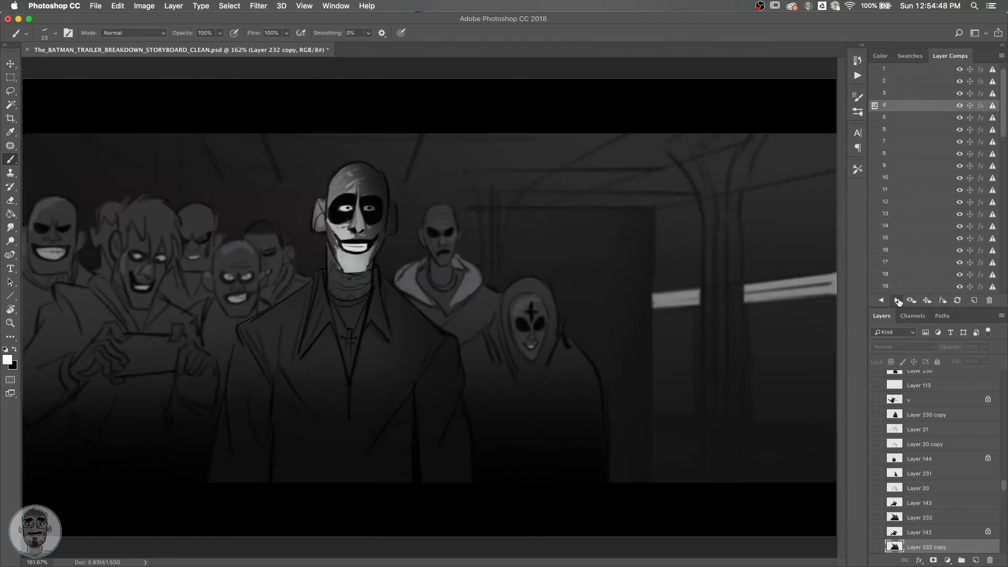
pyautogui.click(898, 300)
pyautogui.click(898, 300)
pyautogui.click(898, 300)
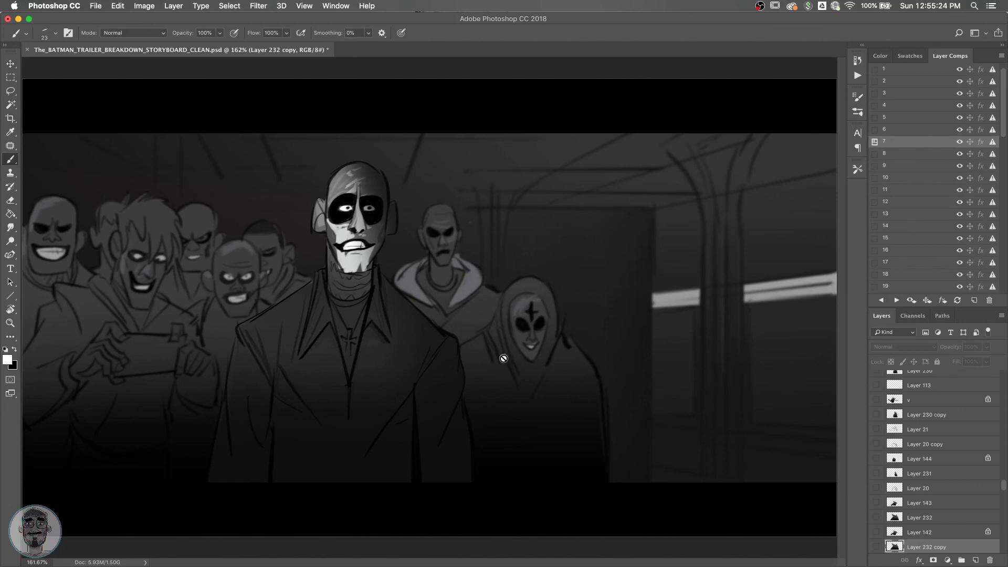
# View Batman's frame in comp 8, go back through the opening comps to the title frame, and advance again to comp 5.
pyautogui.click(896, 300)
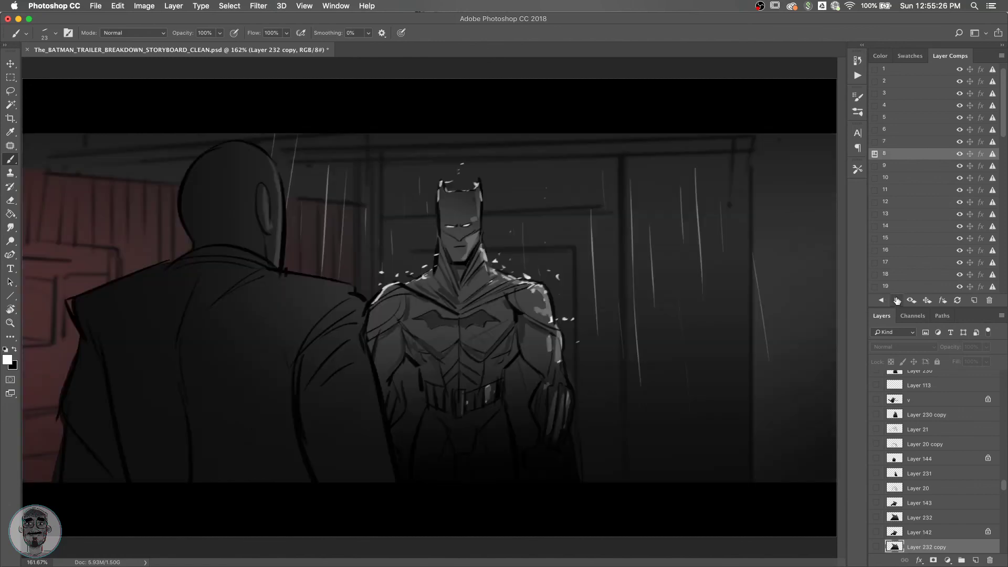
pyautogui.click(882, 300)
pyautogui.click(881, 300)
pyautogui.click(881, 300)
pyautogui.click(881, 300)
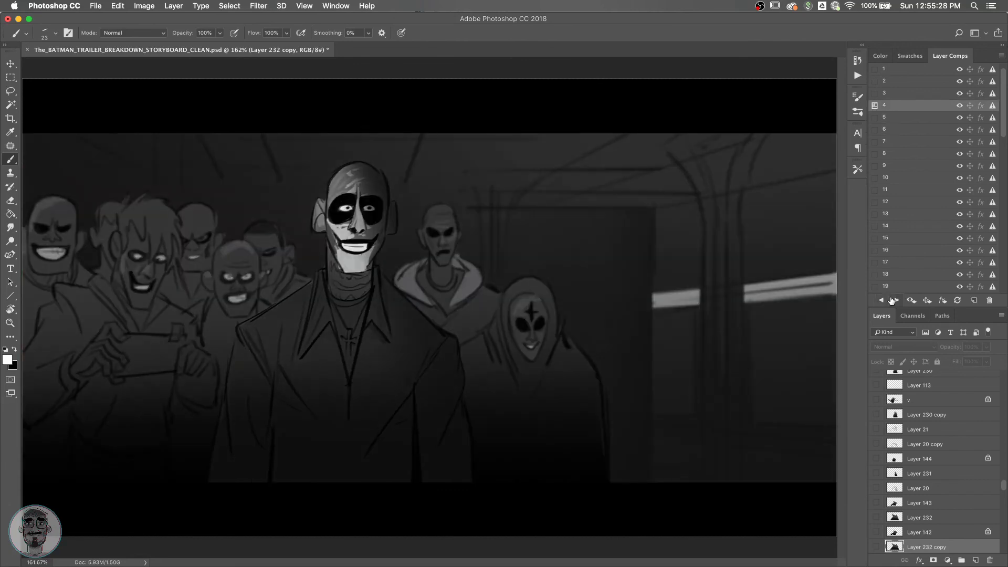
pyautogui.click(881, 301)
pyautogui.click(882, 300)
pyautogui.click(881, 300)
pyautogui.click(895, 301)
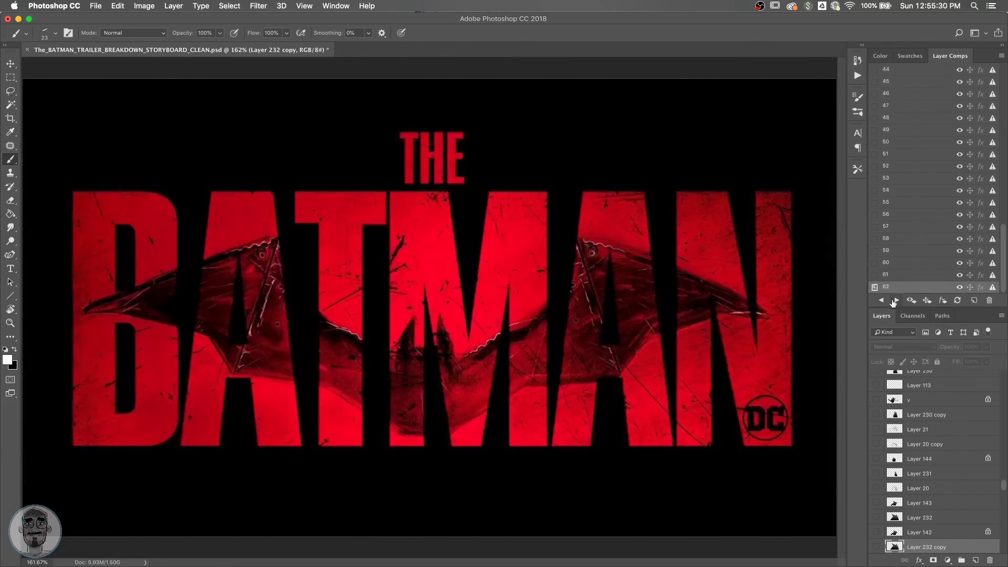
pyautogui.click(882, 300)
pyautogui.click(895, 300)
pyautogui.click(895, 300)
pyautogui.click(896, 300)
pyautogui.click(895, 300)
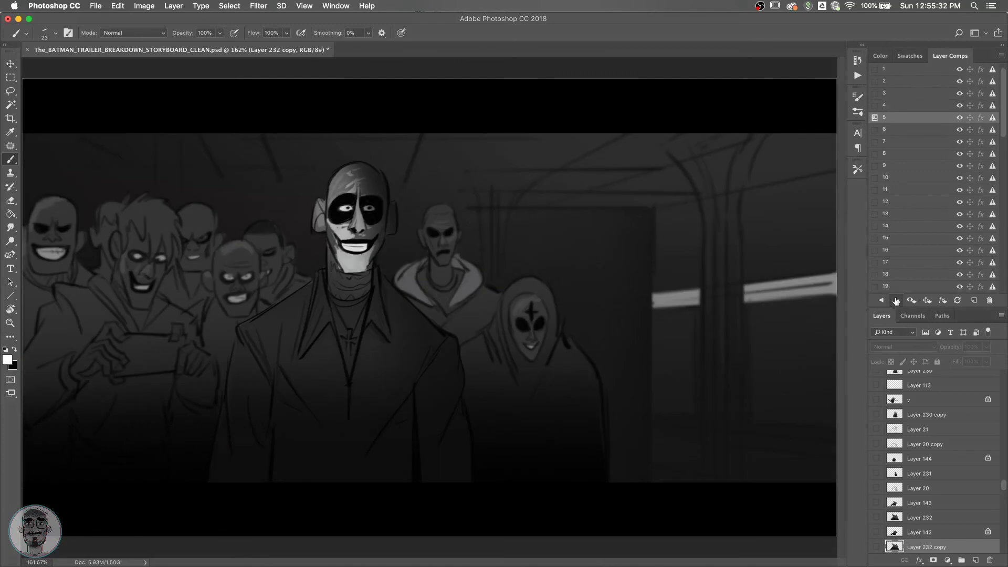
# Flip back and forth through Layer Comps 5 to 9 to compare the gang leader's changing expression with Batman's confrontation frames.
pyautogui.click(896, 301)
pyautogui.click(895, 300)
pyautogui.click(896, 300)
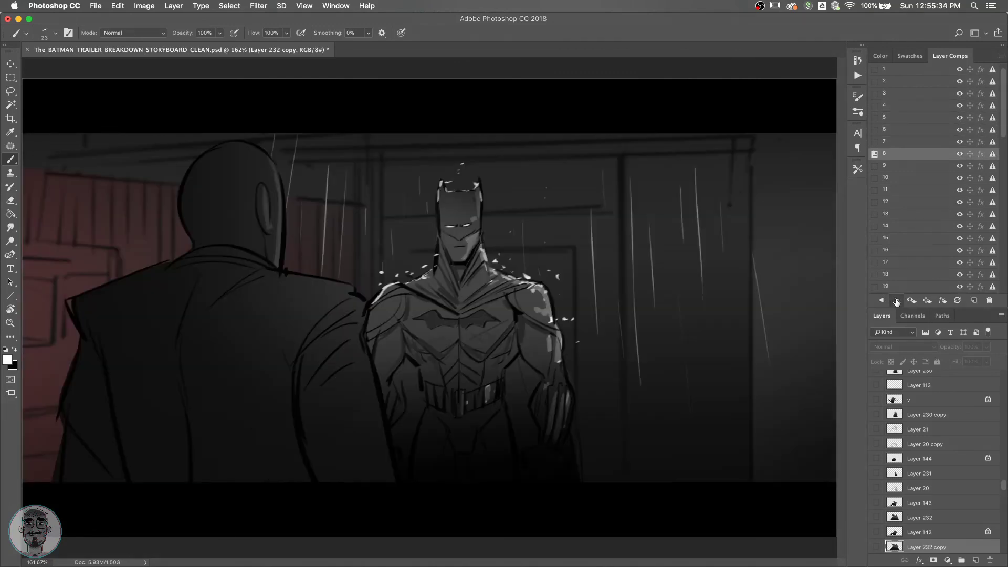
pyautogui.click(882, 300)
pyautogui.click(882, 301)
pyautogui.click(883, 300)
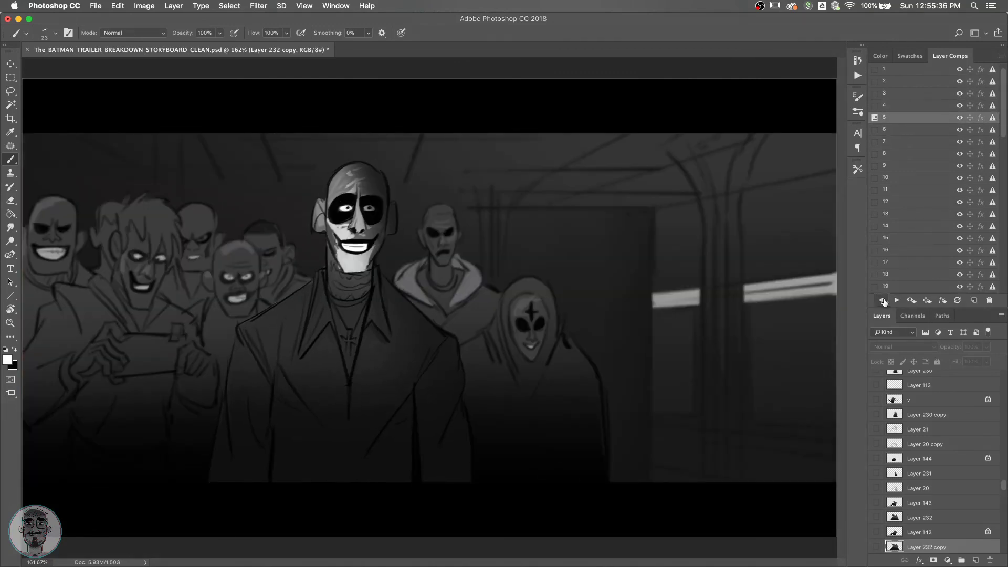
pyautogui.click(883, 300)
pyautogui.click(895, 300)
pyautogui.click(896, 300)
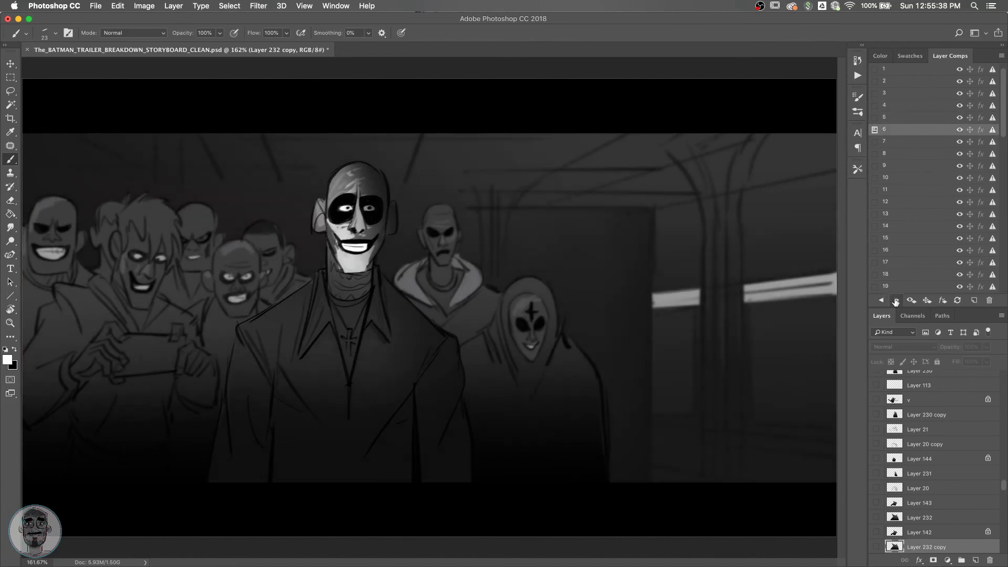
pyautogui.click(896, 301)
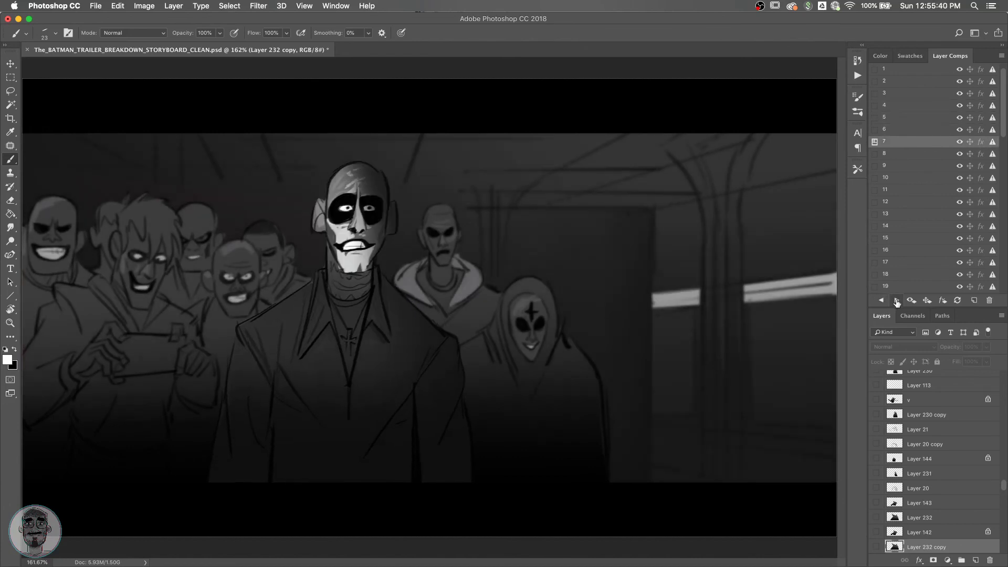
pyautogui.click(896, 301)
pyautogui.click(896, 300)
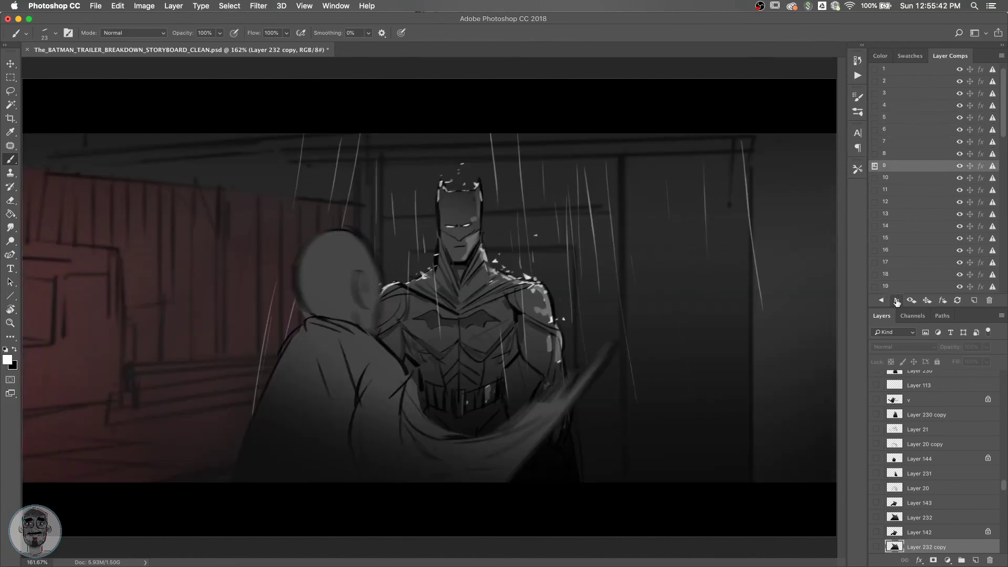
pyautogui.click(894, 302)
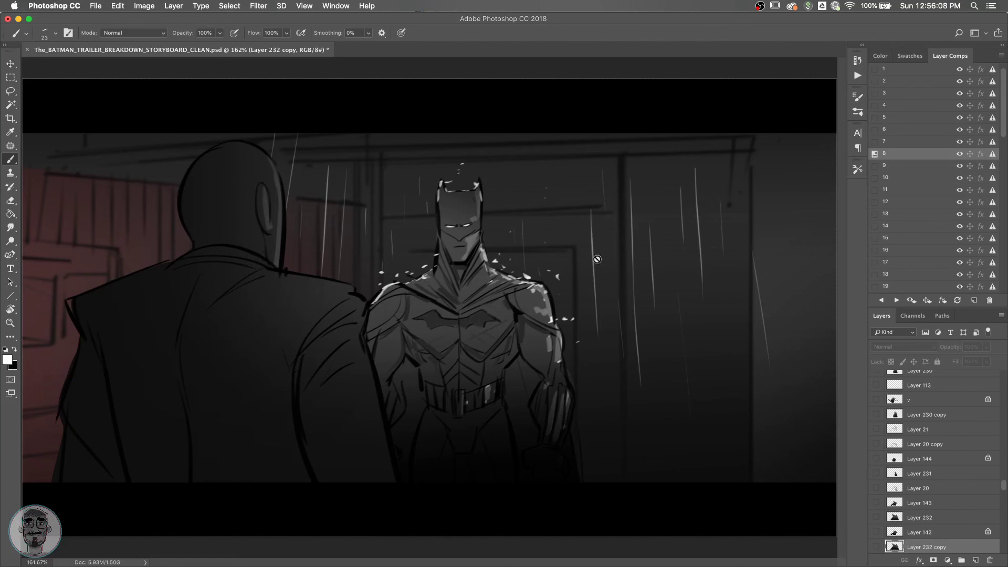
# Advance frame by frame from Layer Comp 8 to 14 to examine the start of the fight between the gang leader and Batman.
pyautogui.click(896, 300)
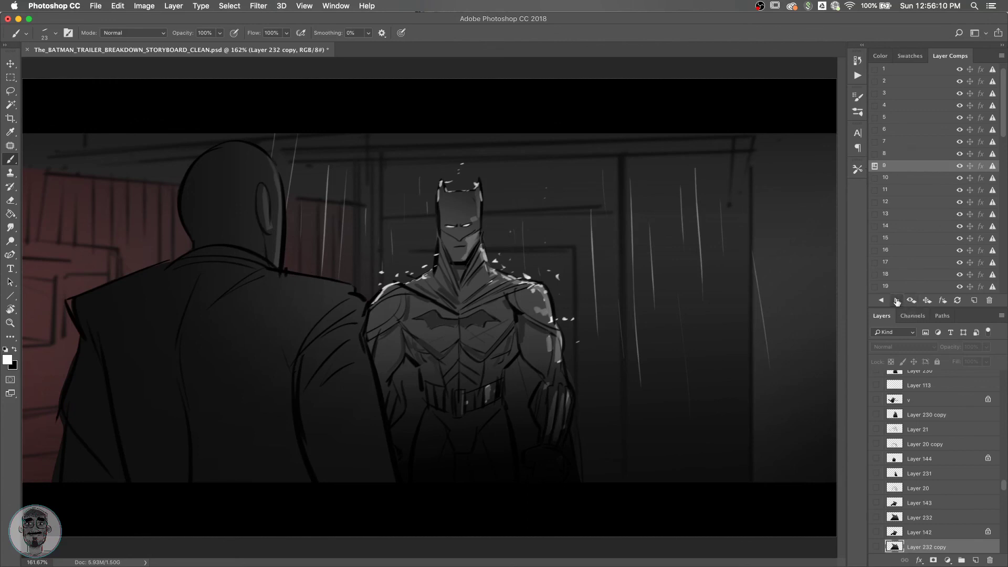
pyautogui.click(896, 300)
pyautogui.click(896, 300)
pyautogui.click(895, 300)
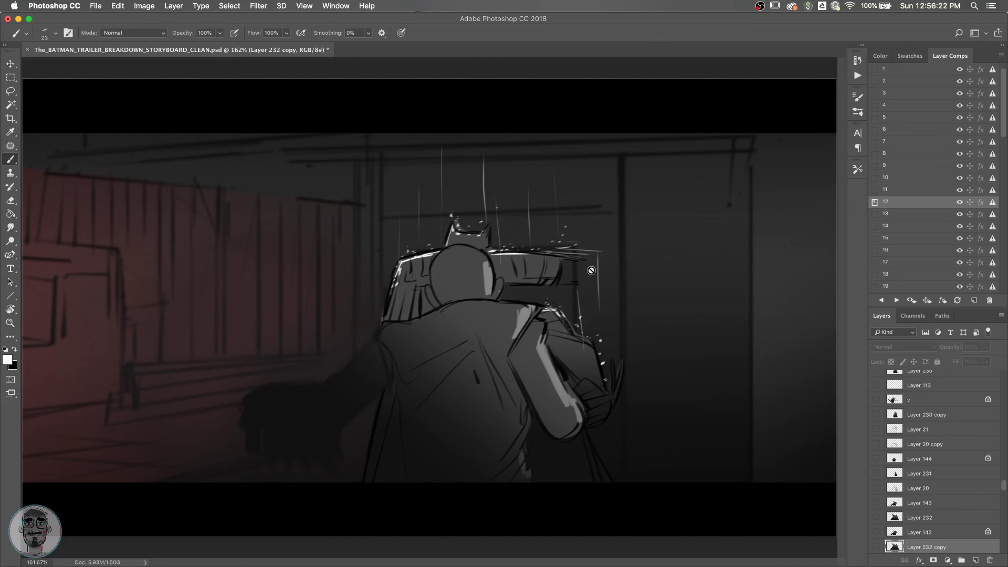
pyautogui.click(896, 300)
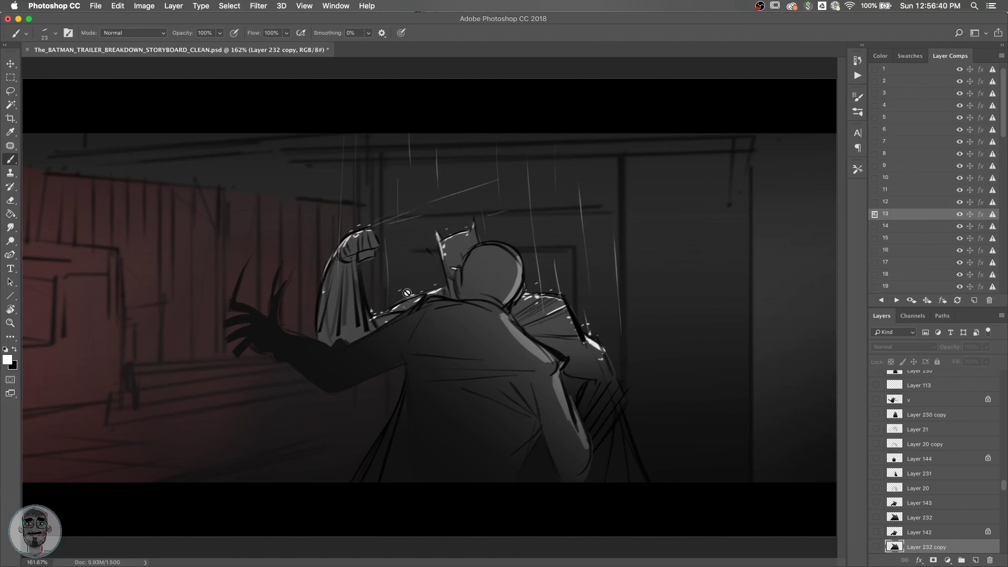
pyautogui.click(897, 301)
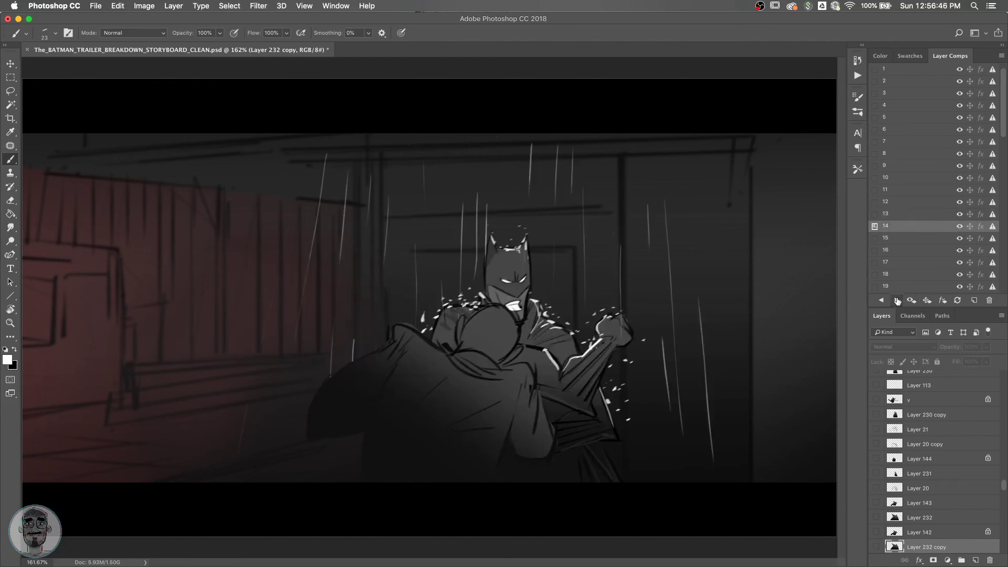
# Play on through the layer comps from 14 to 26 to examine the poses in Batman's exchange of blows.
pyautogui.click(896, 300)
pyautogui.click(896, 300)
pyautogui.click(896, 300)
pyautogui.click(896, 300)
pyautogui.click(896, 301)
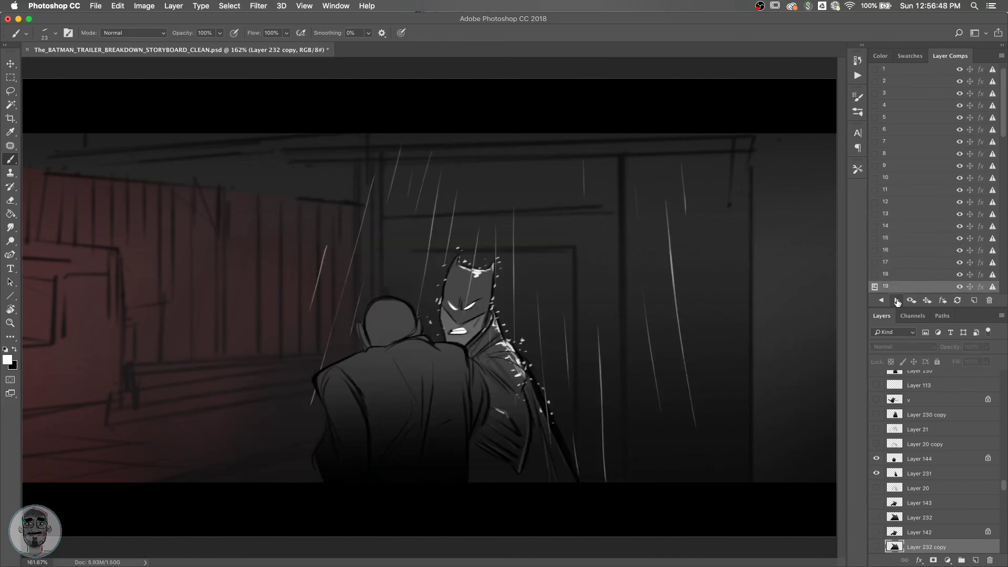
pyautogui.click(897, 300)
pyautogui.click(896, 300)
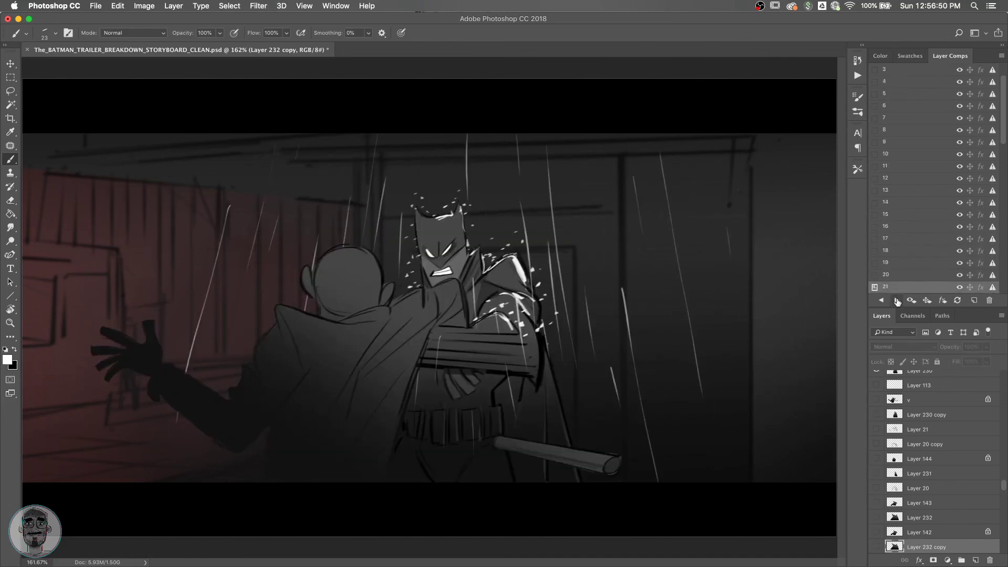
pyautogui.click(897, 300)
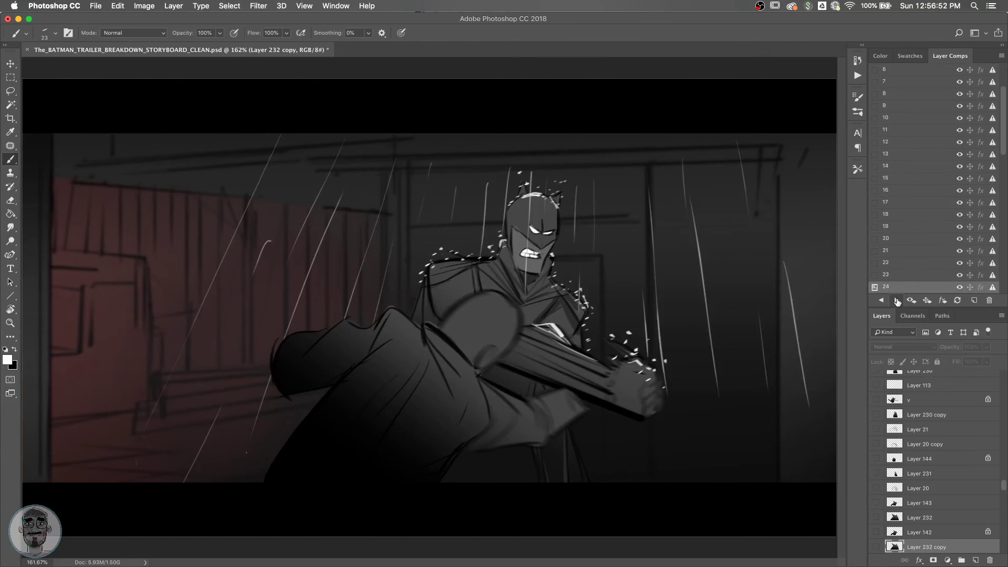
pyautogui.click(896, 300)
pyautogui.click(896, 300)
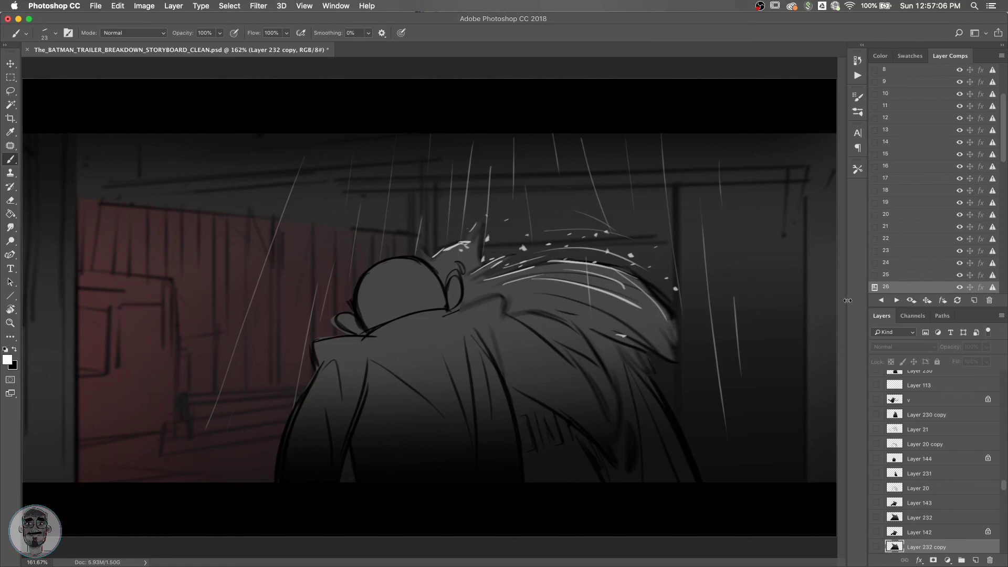
# Advance through Layer Comps 27 to 36 to examine how the camera framing shifts during Batman's close-range fight.
pyautogui.click(896, 300)
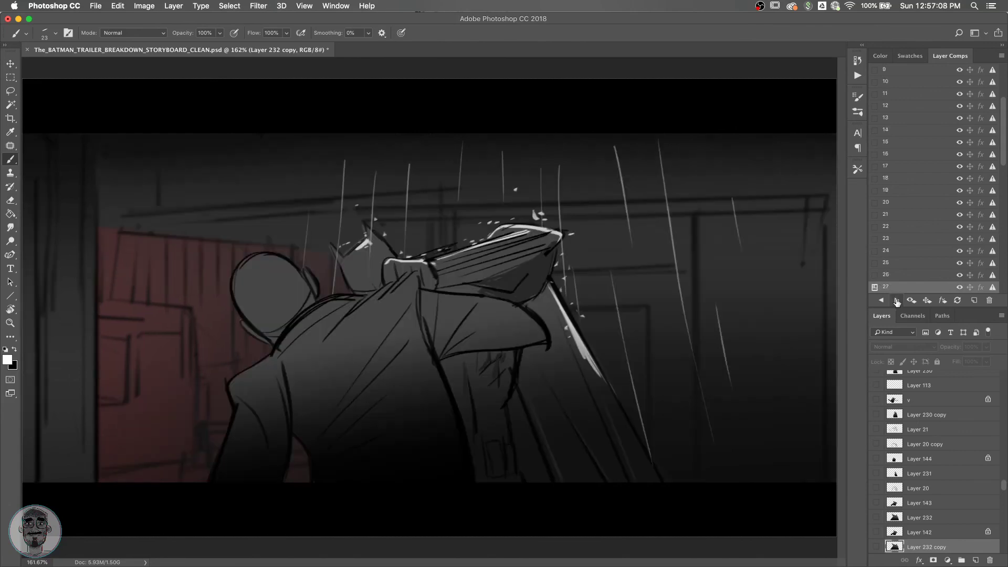
pyautogui.click(896, 300)
pyautogui.click(896, 300)
pyautogui.click(897, 300)
pyautogui.click(897, 300)
pyautogui.click(897, 300)
pyautogui.click(897, 300)
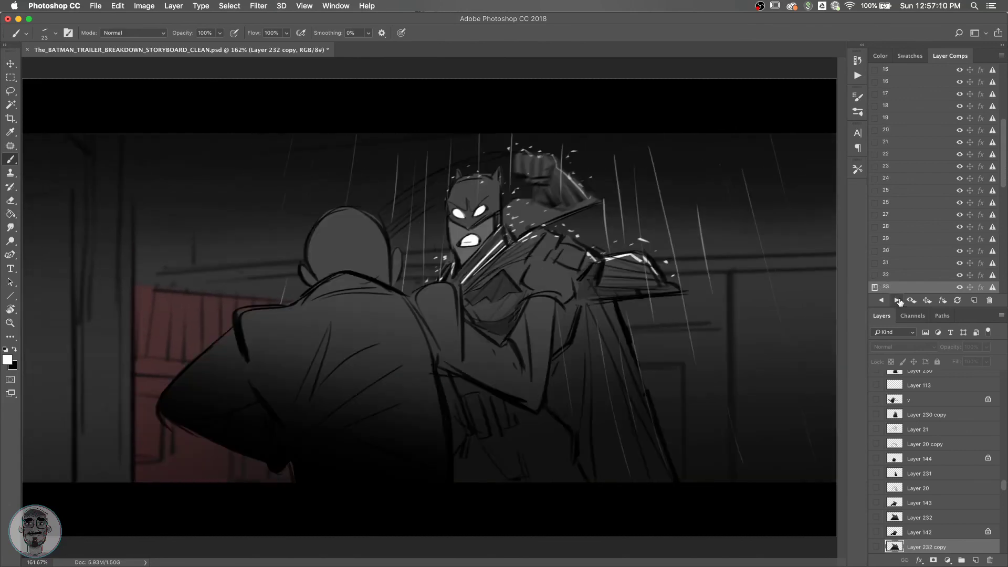
pyautogui.click(897, 300)
pyautogui.click(897, 300)
pyautogui.click(898, 300)
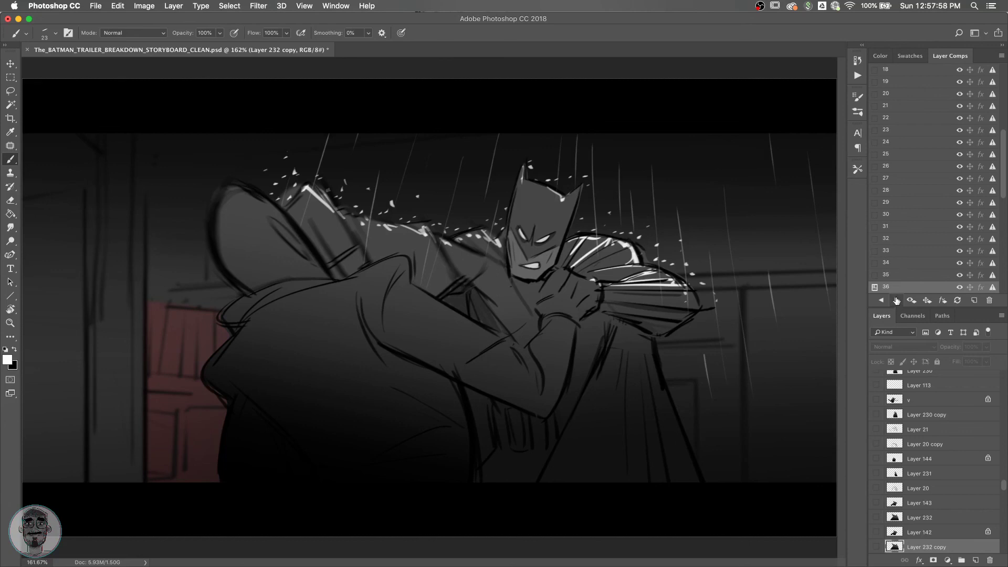
# Play through Layer Comps 37 to 50 to examine Batman overpowering the gang leader and striking him on the ground.
pyautogui.click(896, 301)
pyautogui.click(896, 300)
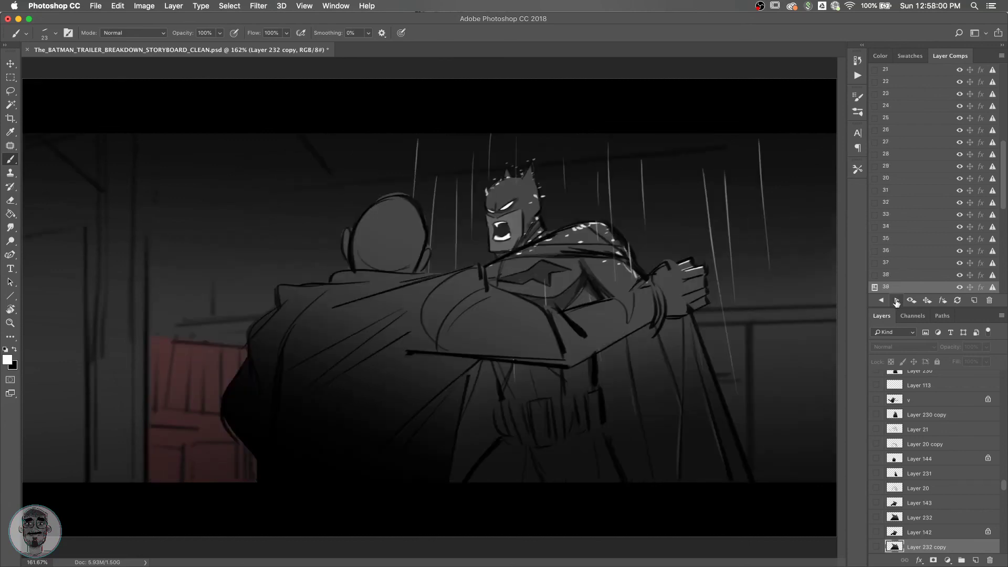
pyautogui.click(894, 300)
pyautogui.click(895, 300)
pyautogui.click(895, 300)
pyautogui.click(895, 300)
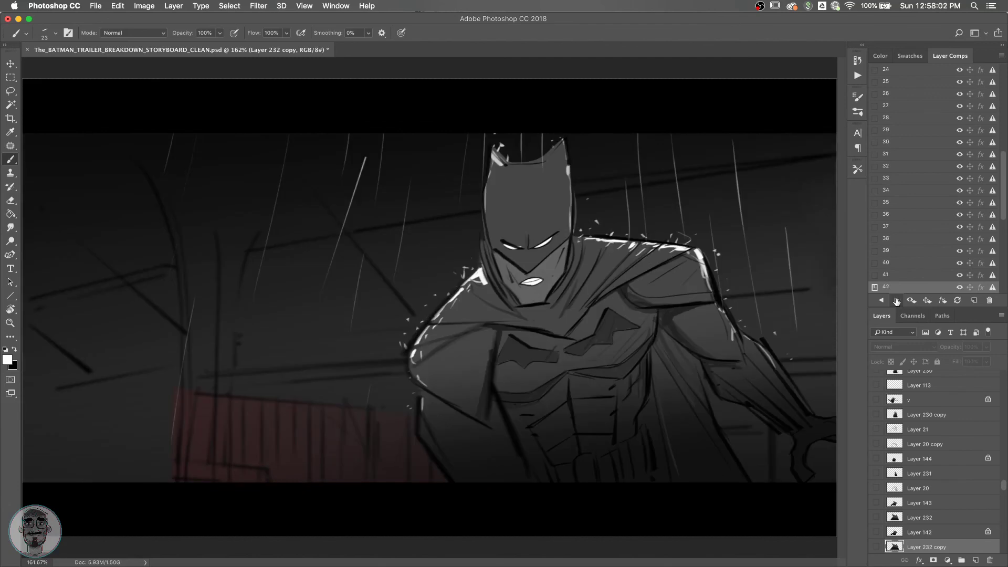
pyautogui.click(897, 300)
pyautogui.click(897, 300)
pyautogui.click(896, 300)
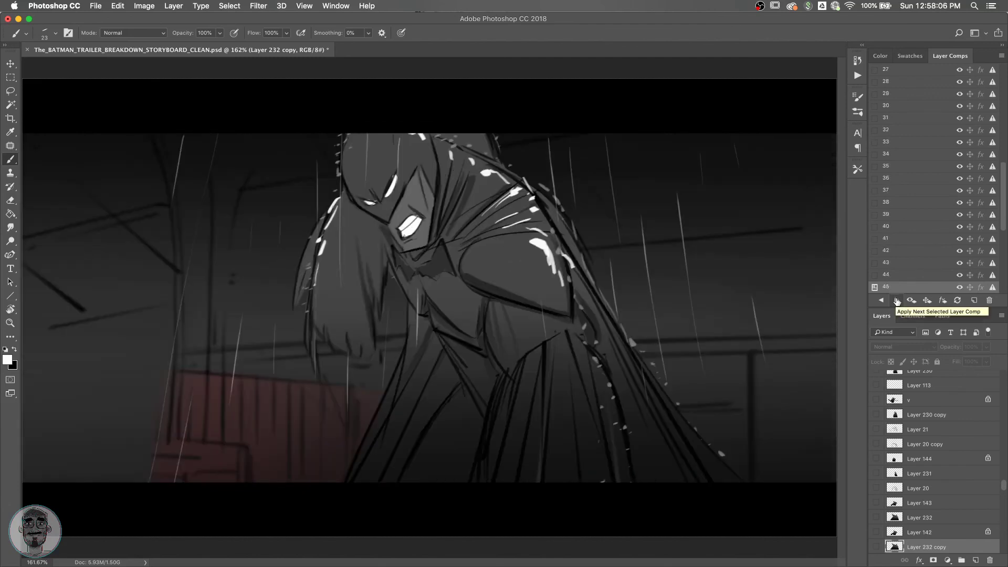
pyautogui.click(896, 300)
pyautogui.click(897, 300)
pyautogui.click(897, 300)
pyautogui.click(897, 300)
pyautogui.click(896, 300)
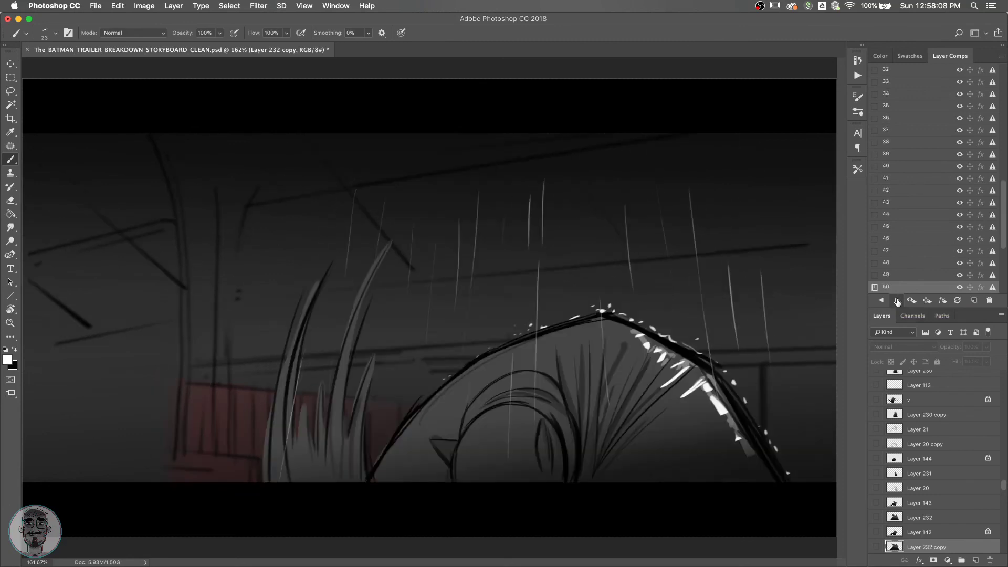
# Advance through Layer Comps 51 to 62 to view the gang's shocked reactions, Batman's close-up and the closing title frame.
pyautogui.click(896, 300)
pyautogui.click(896, 300)
pyautogui.click(897, 301)
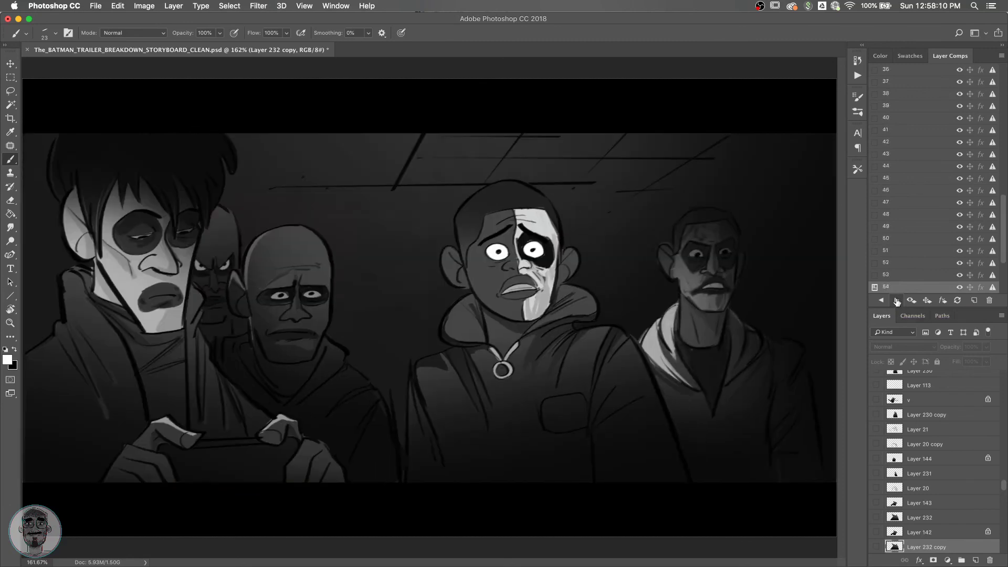
pyautogui.click(896, 300)
pyautogui.click(897, 301)
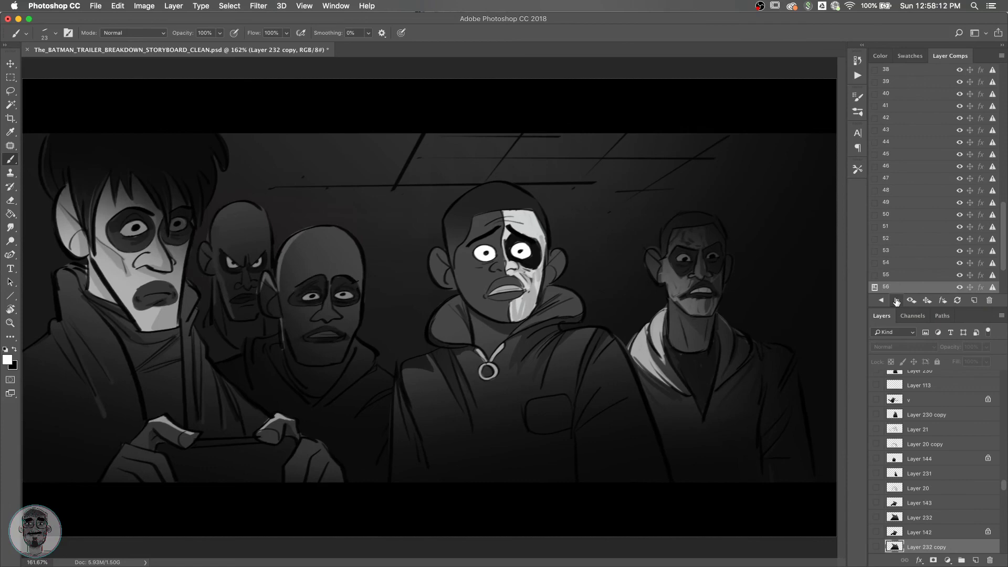
pyautogui.click(896, 300)
pyautogui.click(897, 300)
pyautogui.click(897, 300)
pyautogui.click(897, 300)
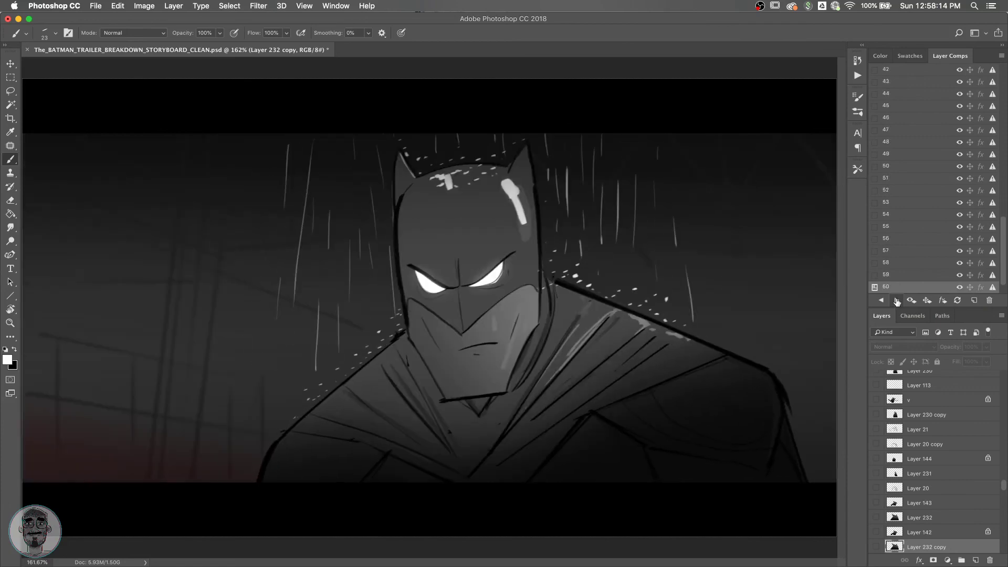
pyautogui.click(897, 299)
pyautogui.click(897, 300)
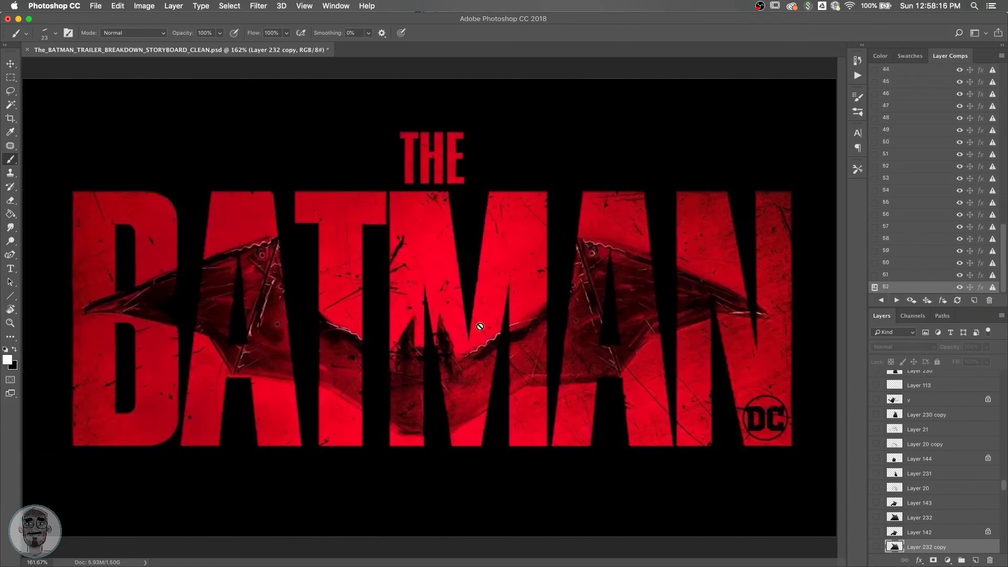